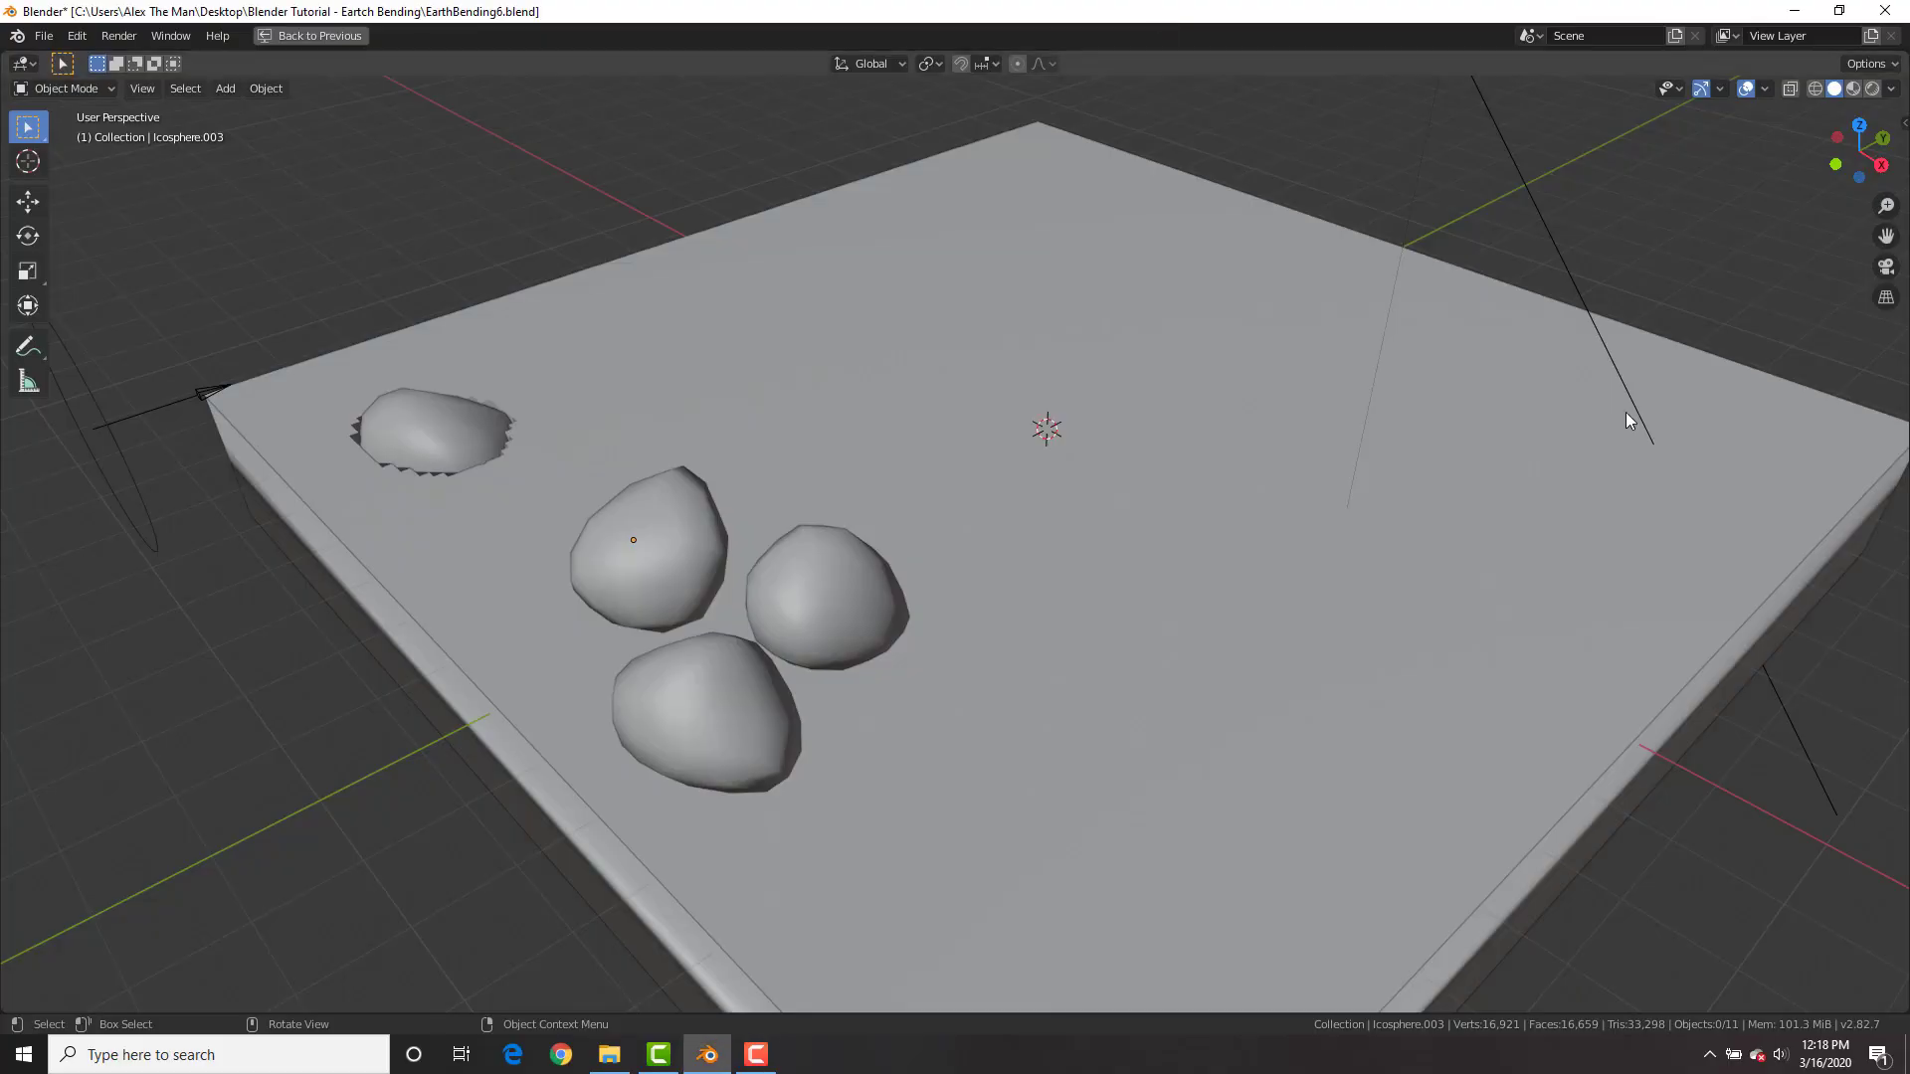
- Play the finished earth-bending animation and inspect it in rendered and material preview shading
key(space)
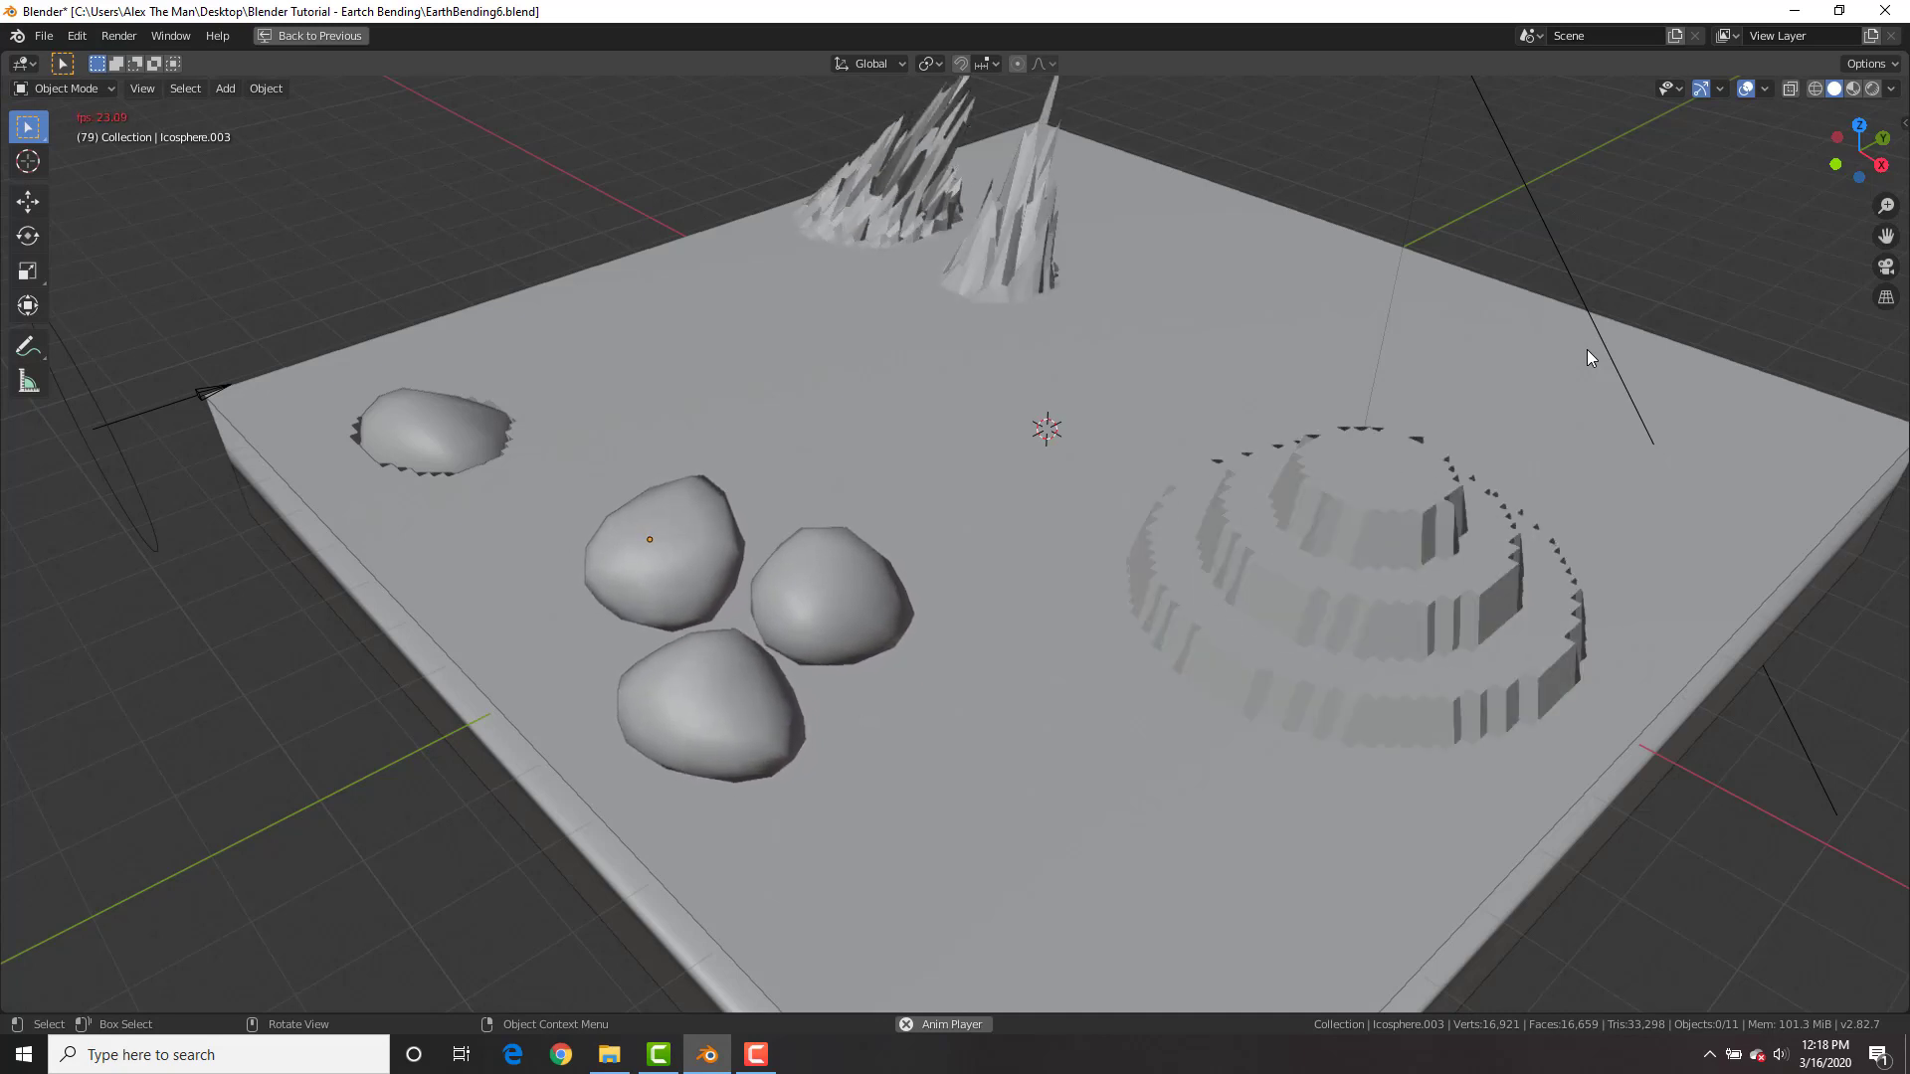
scroll(1587, 350, down, 1)
shift+middle_drag(1562, 261, 1534, 344)
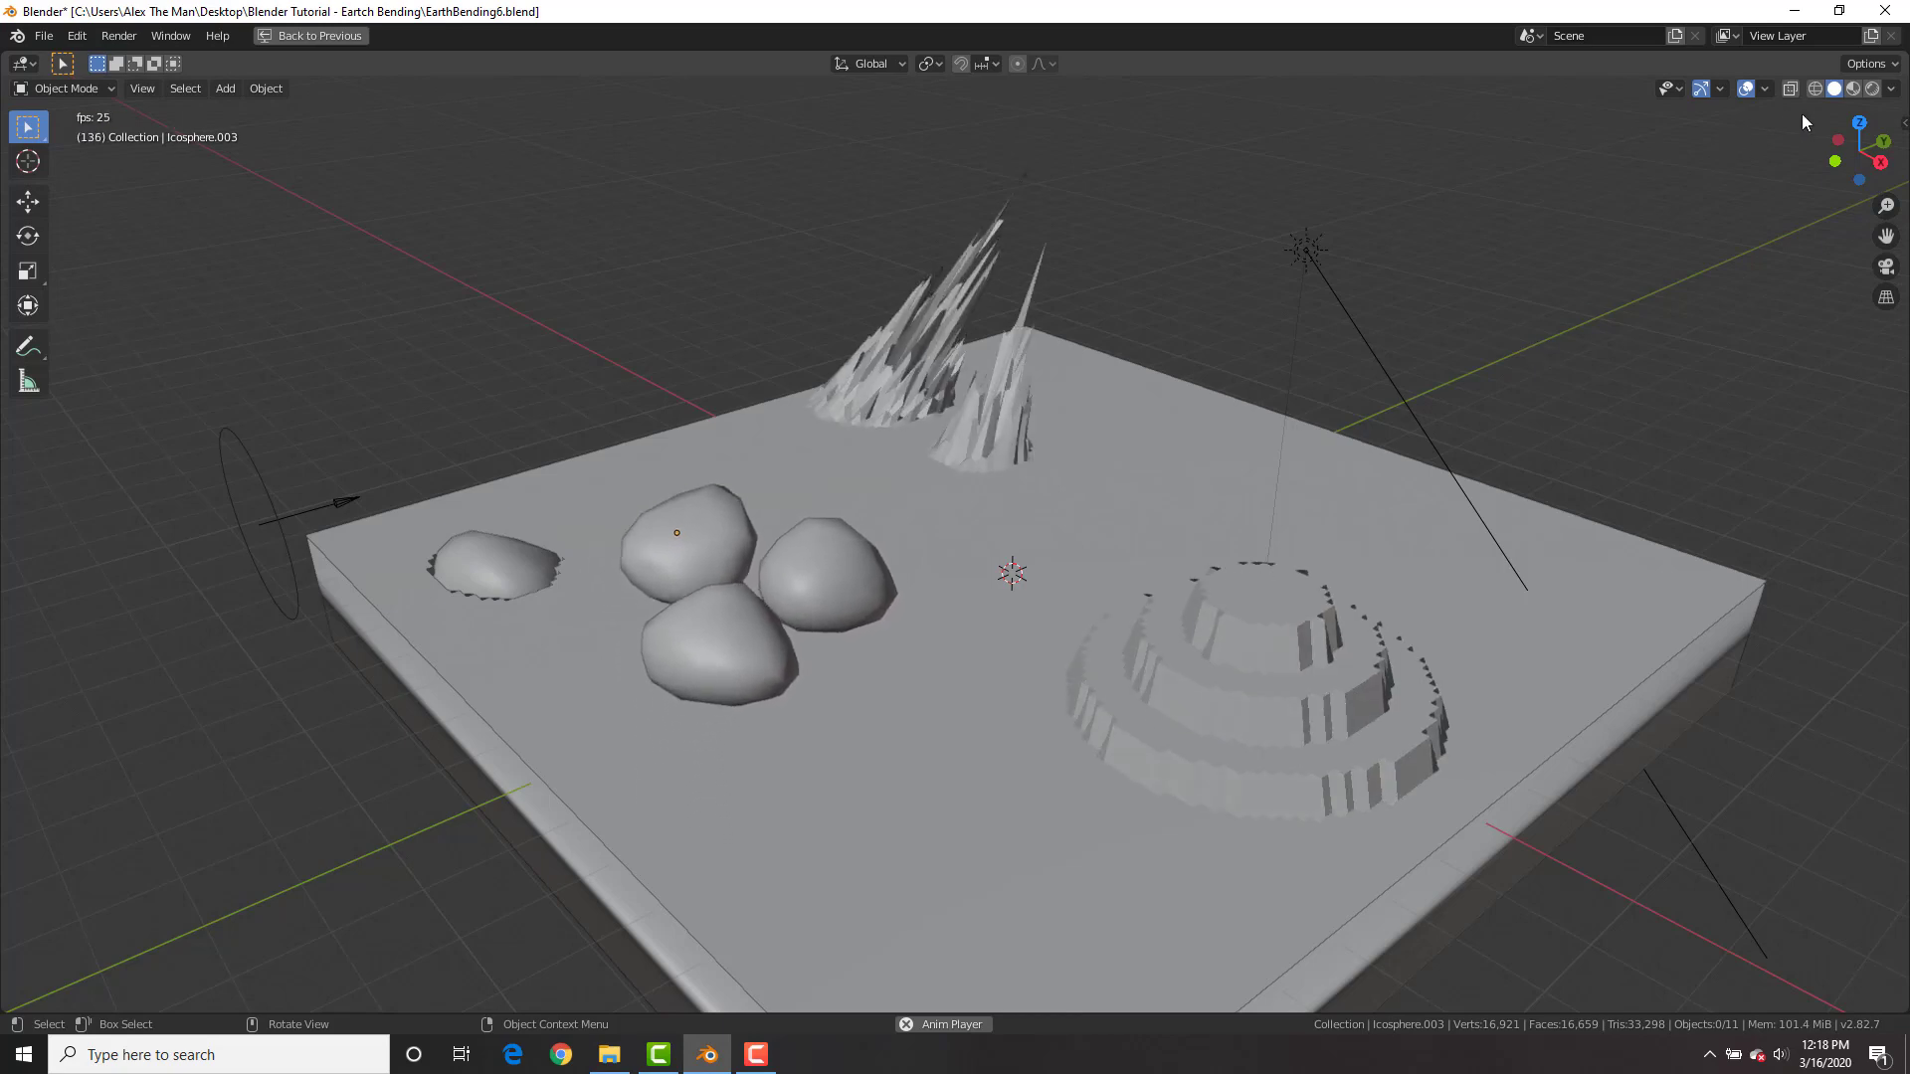
click(1872, 88)
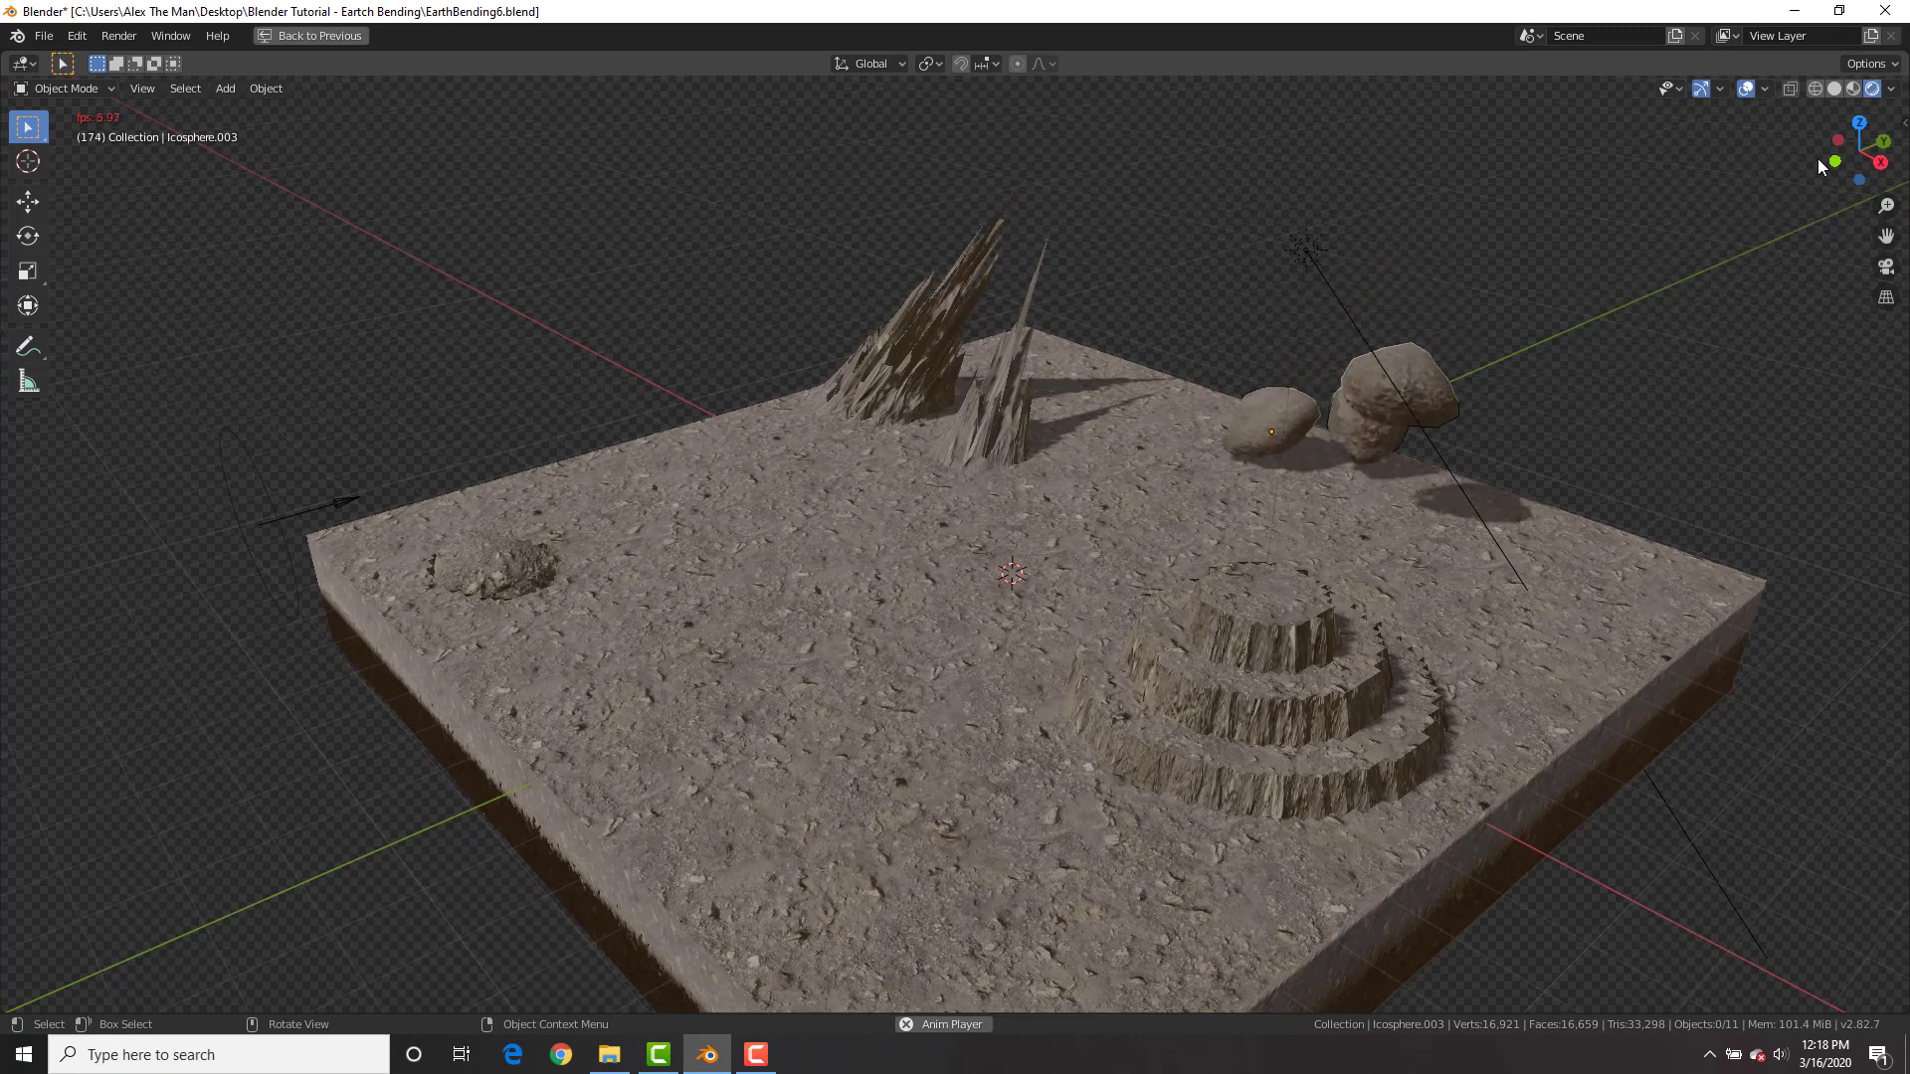
click(1856, 89)
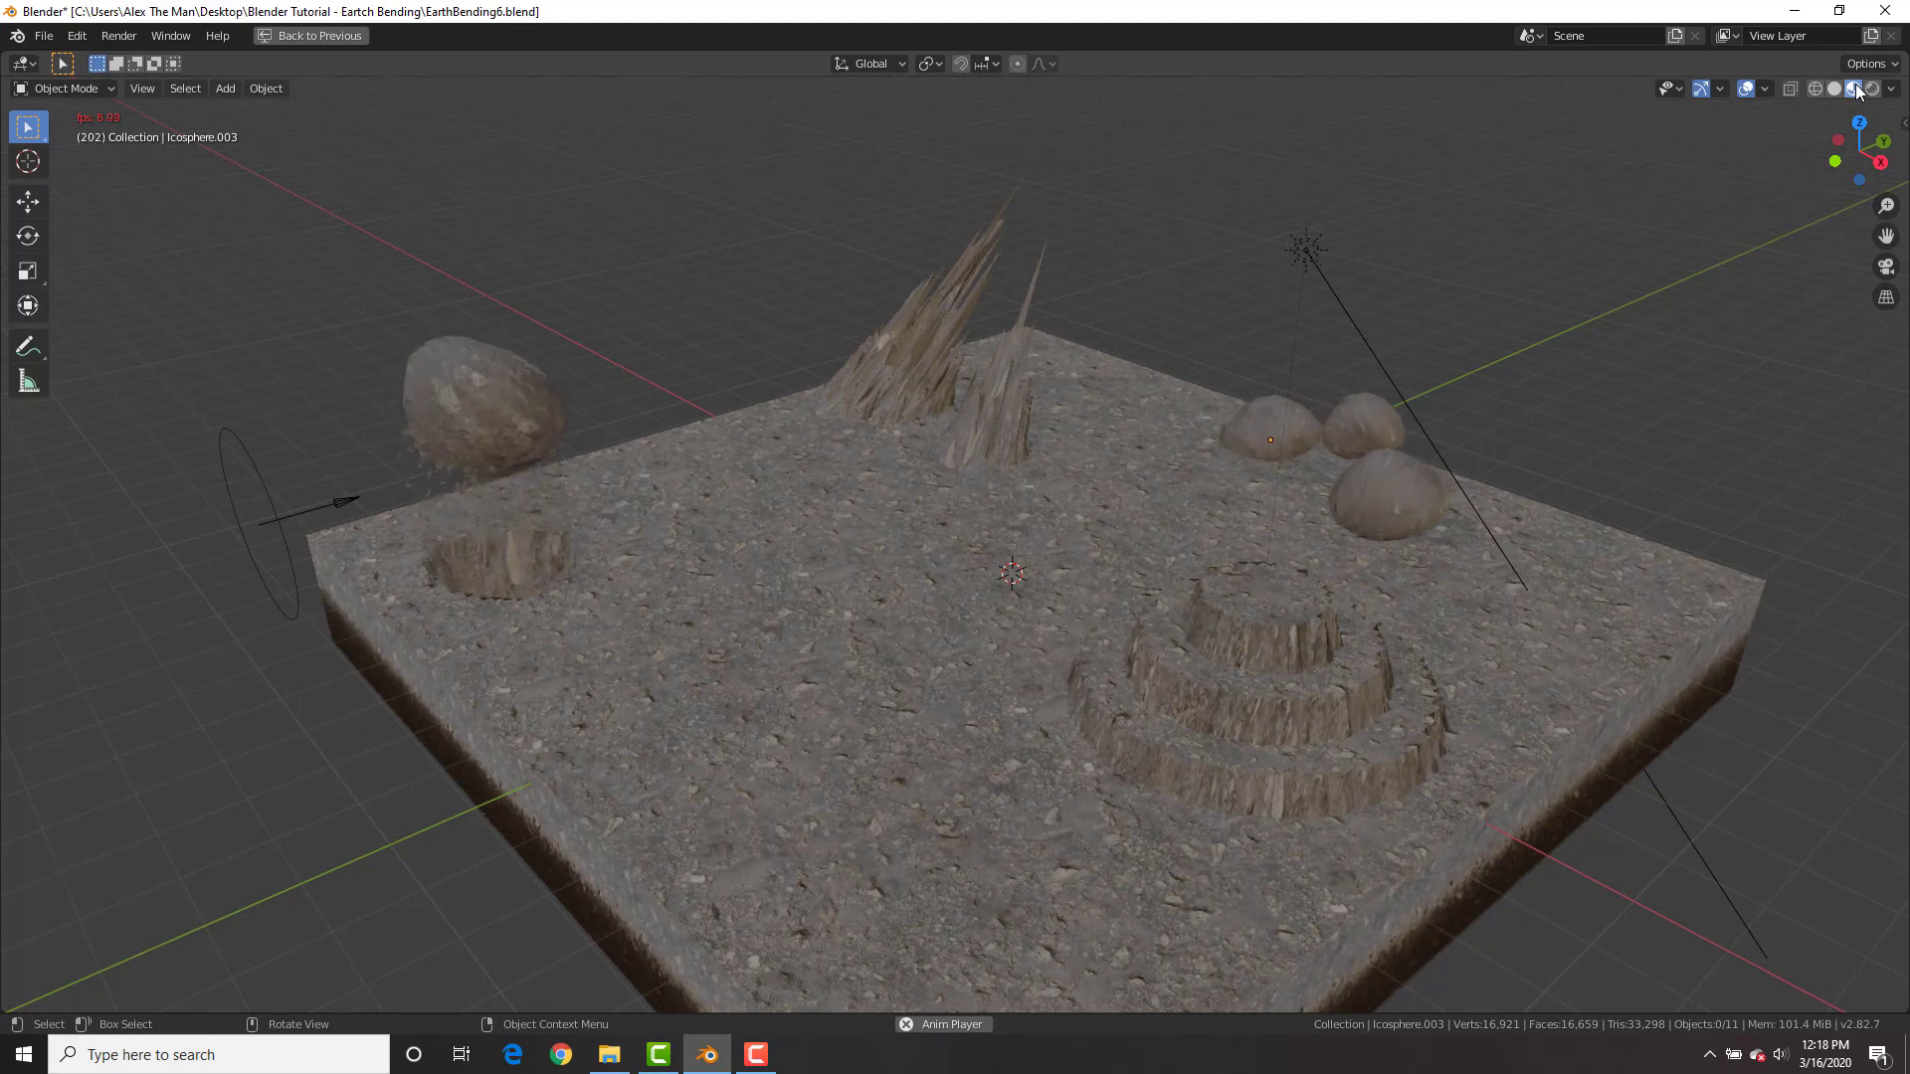
click(1875, 89)
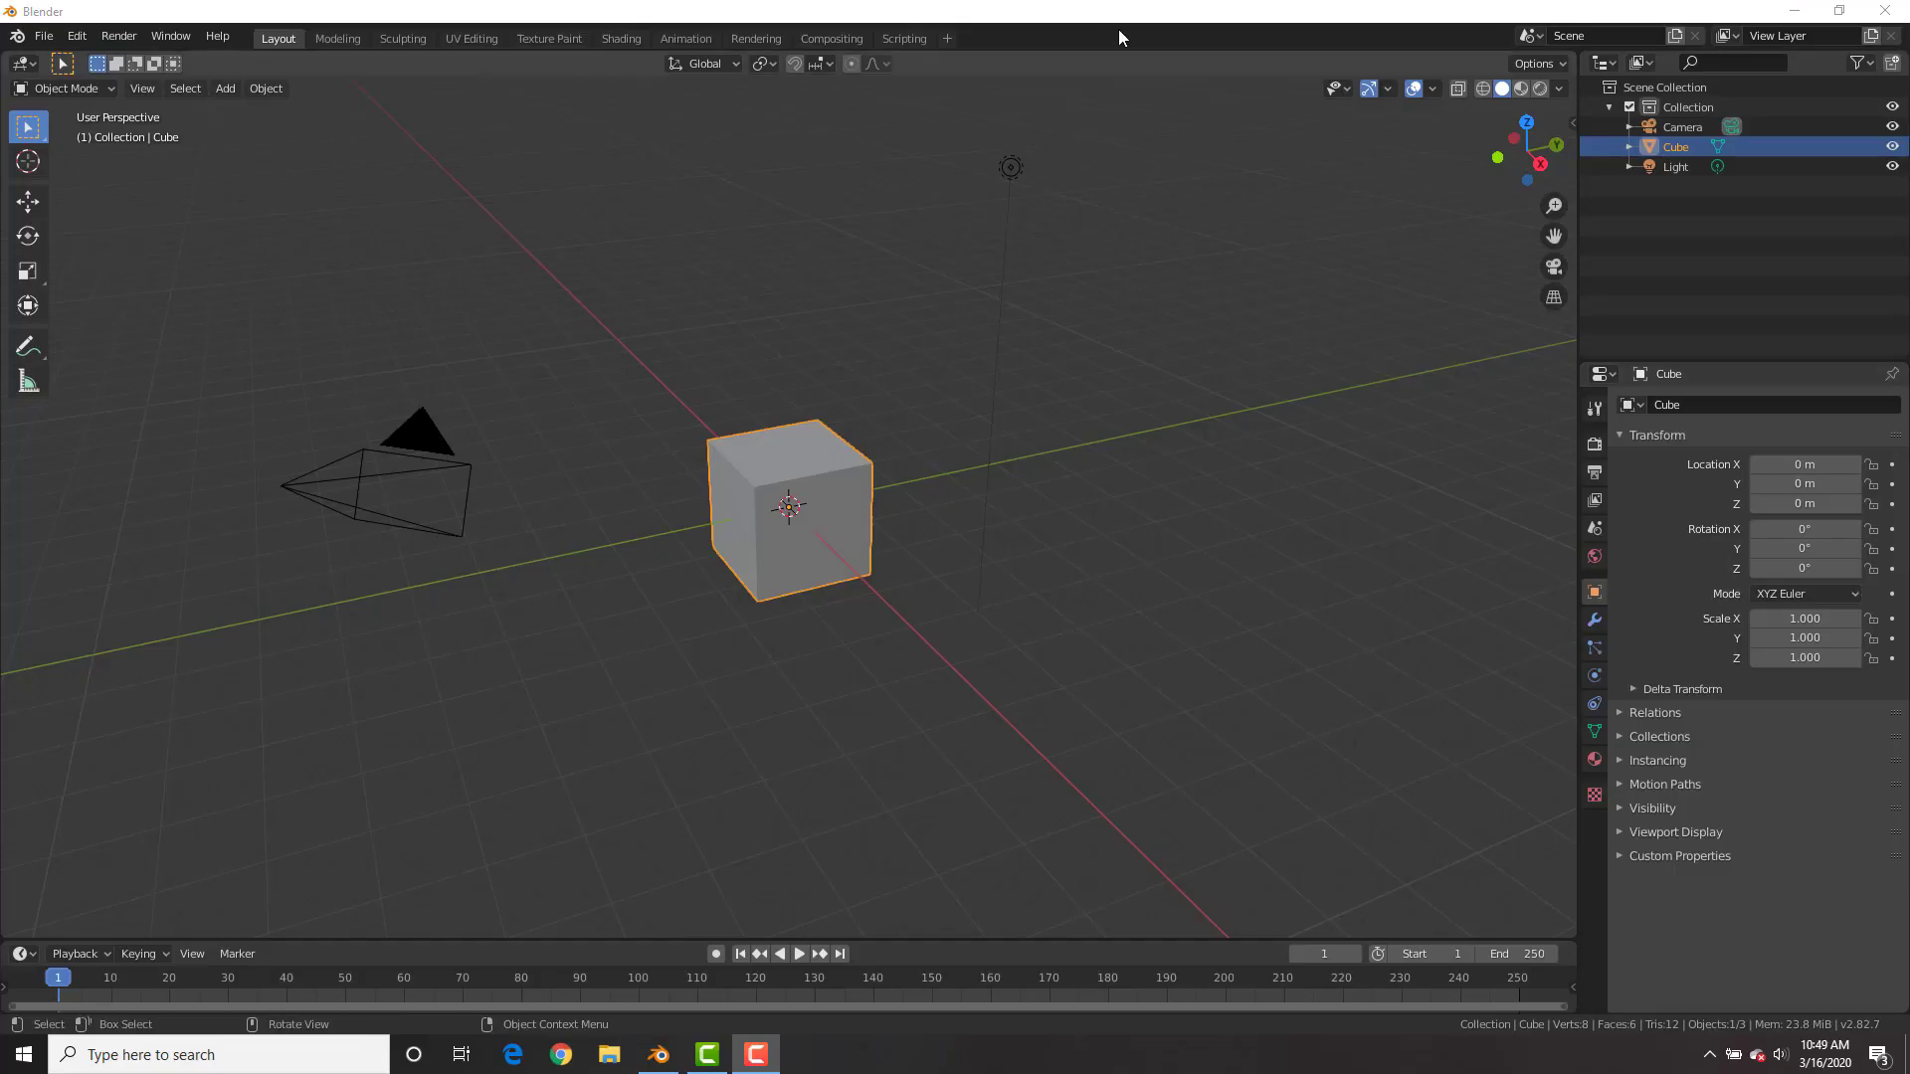
- Replace the default cube with a plane, scaled to about 7.8 and raised about 0.22 m, as the ground
key(x)
click(822, 470)
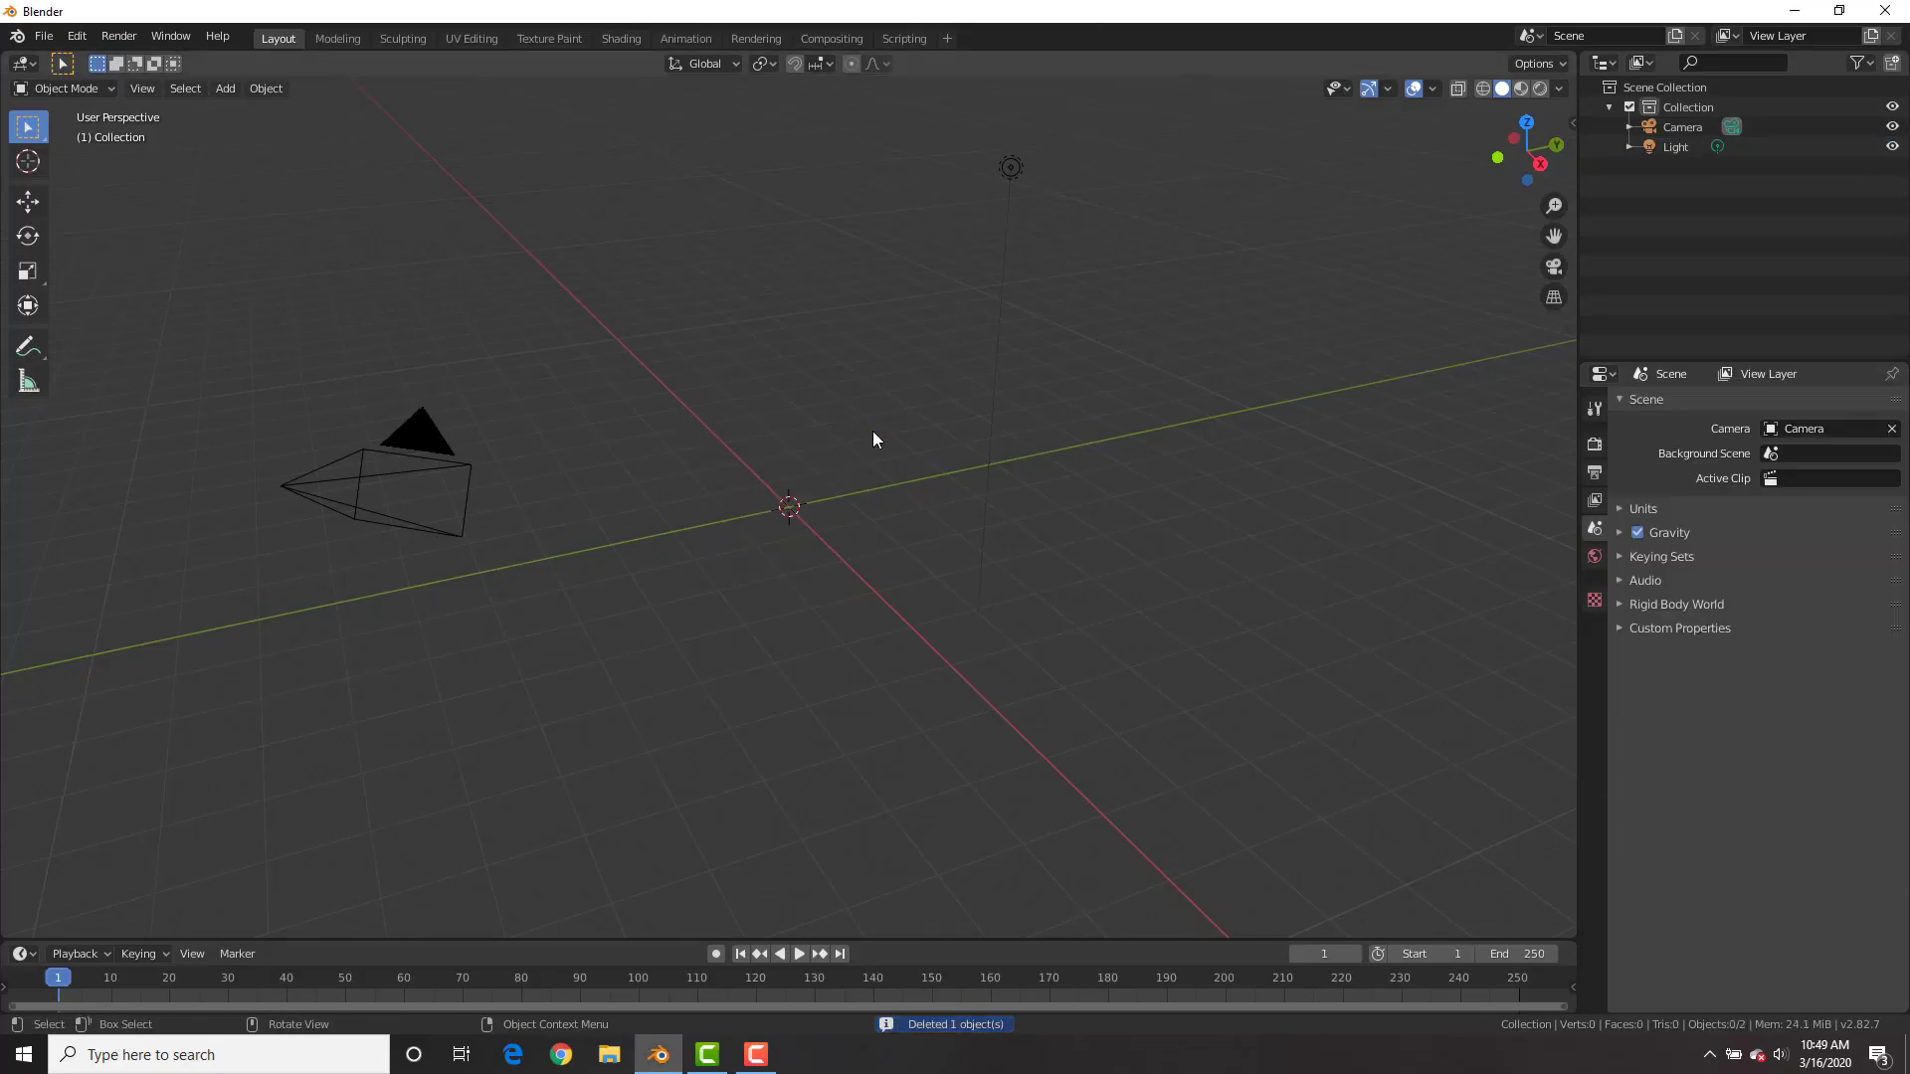
key(shift+a)
mouse_move(876, 432)
click(948, 432)
key(s)
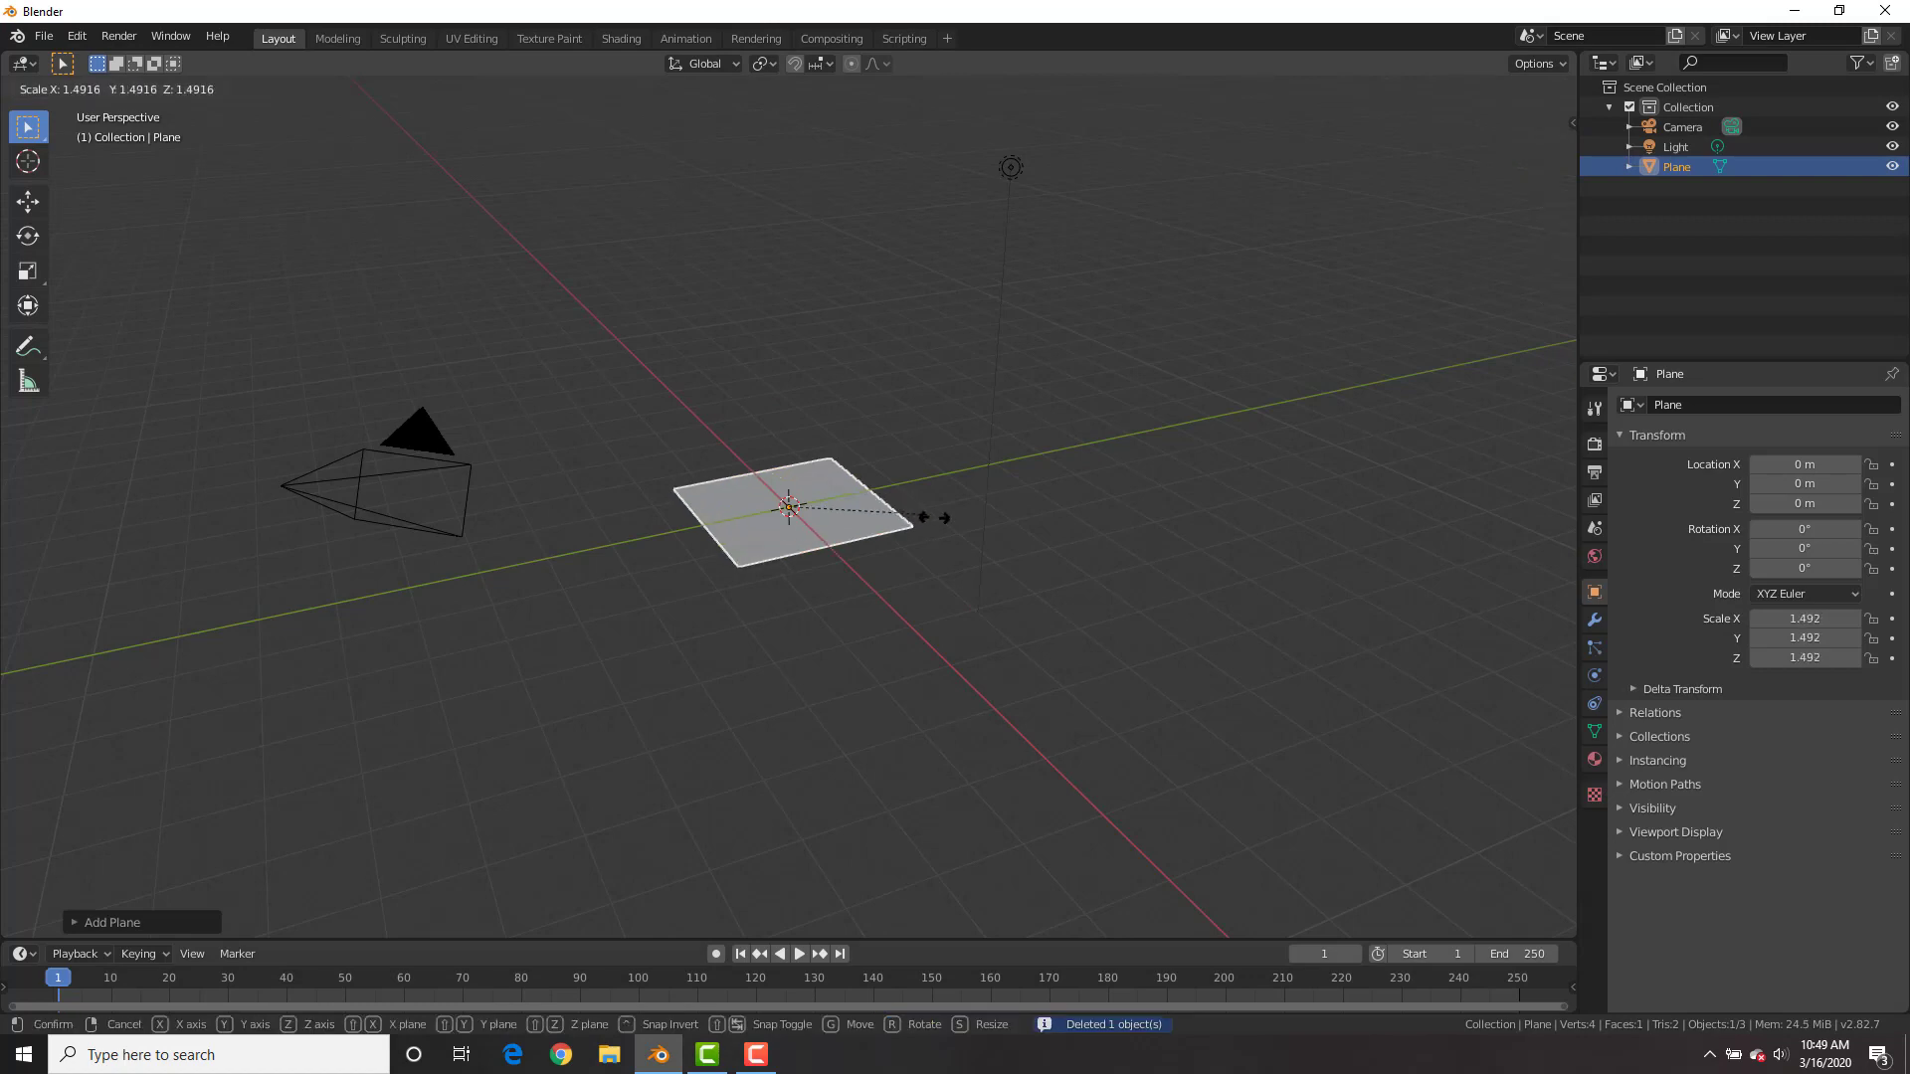
click(1483, 703)
key(g)
key(z)
click(1028, 418)
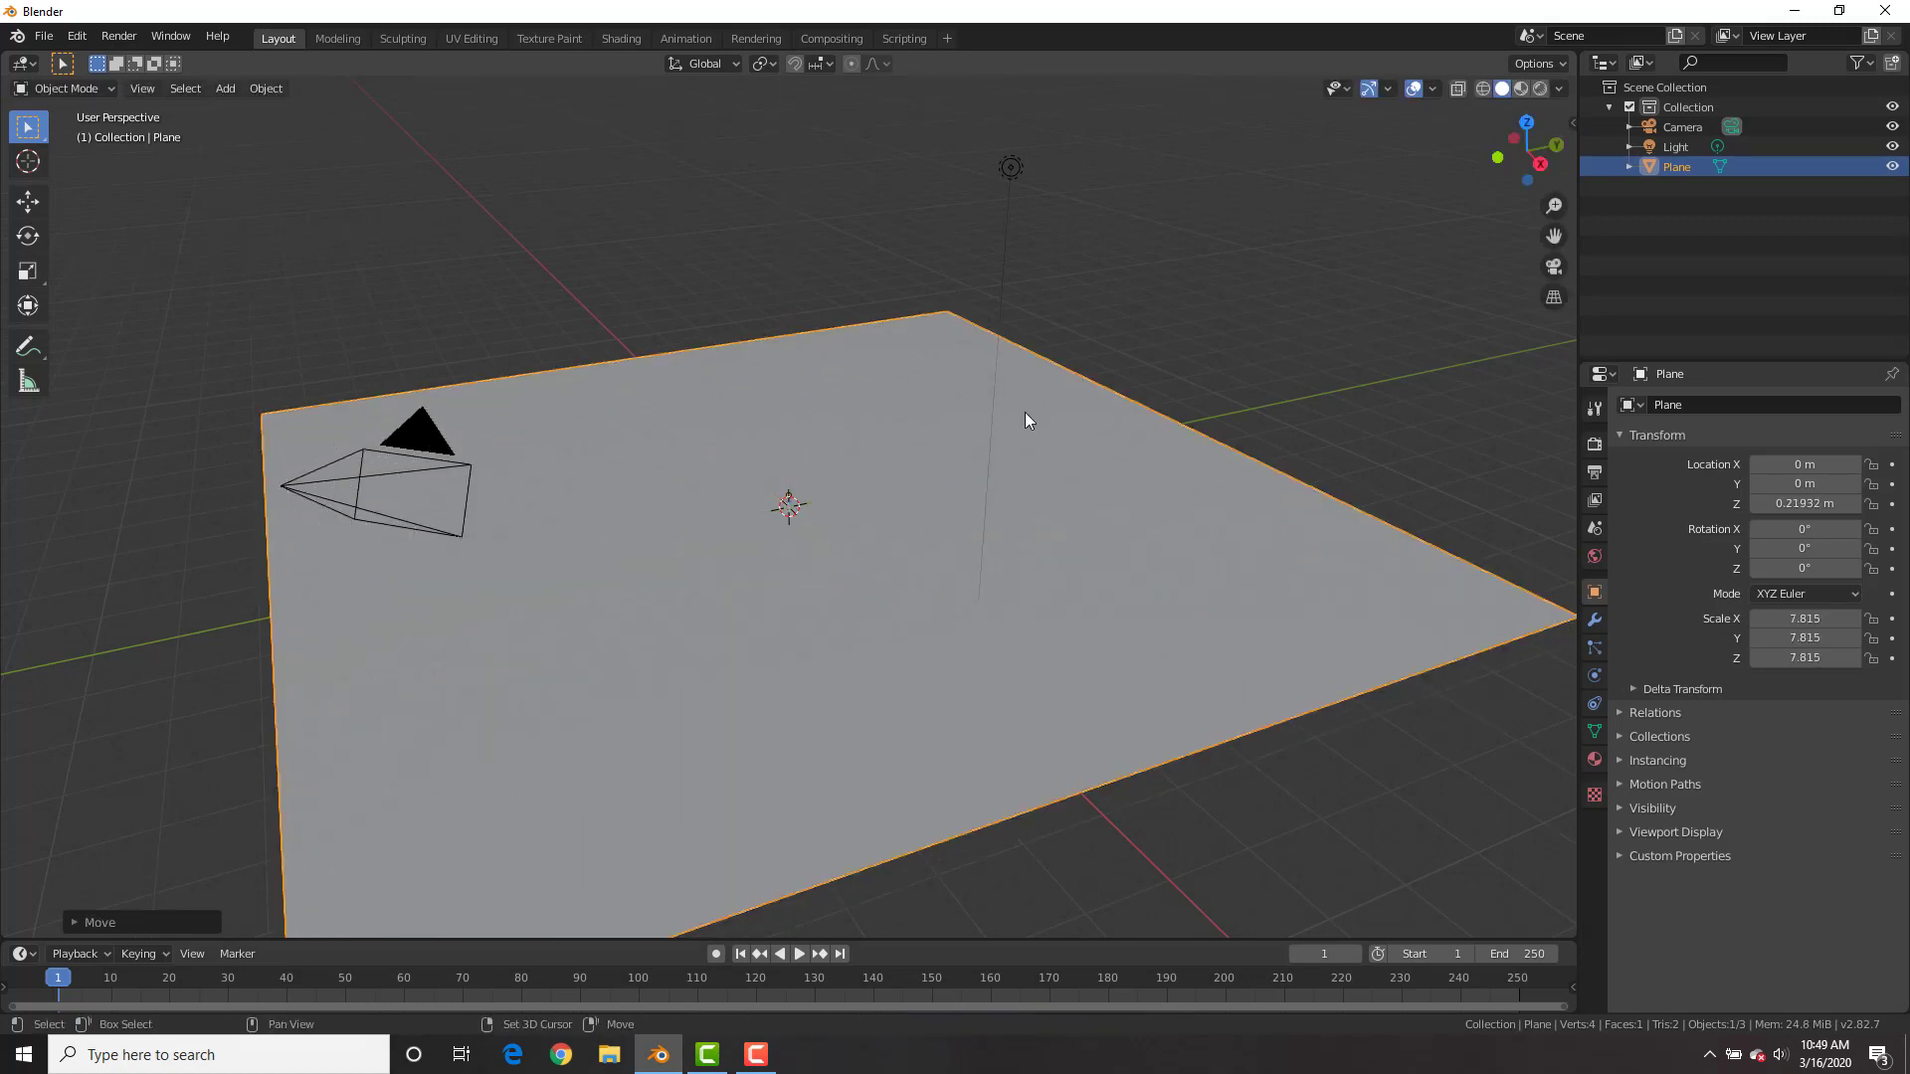
- Add an icosphere at the centre of the ground plane and reduce its subdivisions to 1
key(shift+a)
mouse_move(1028, 419)
click(1109, 491)
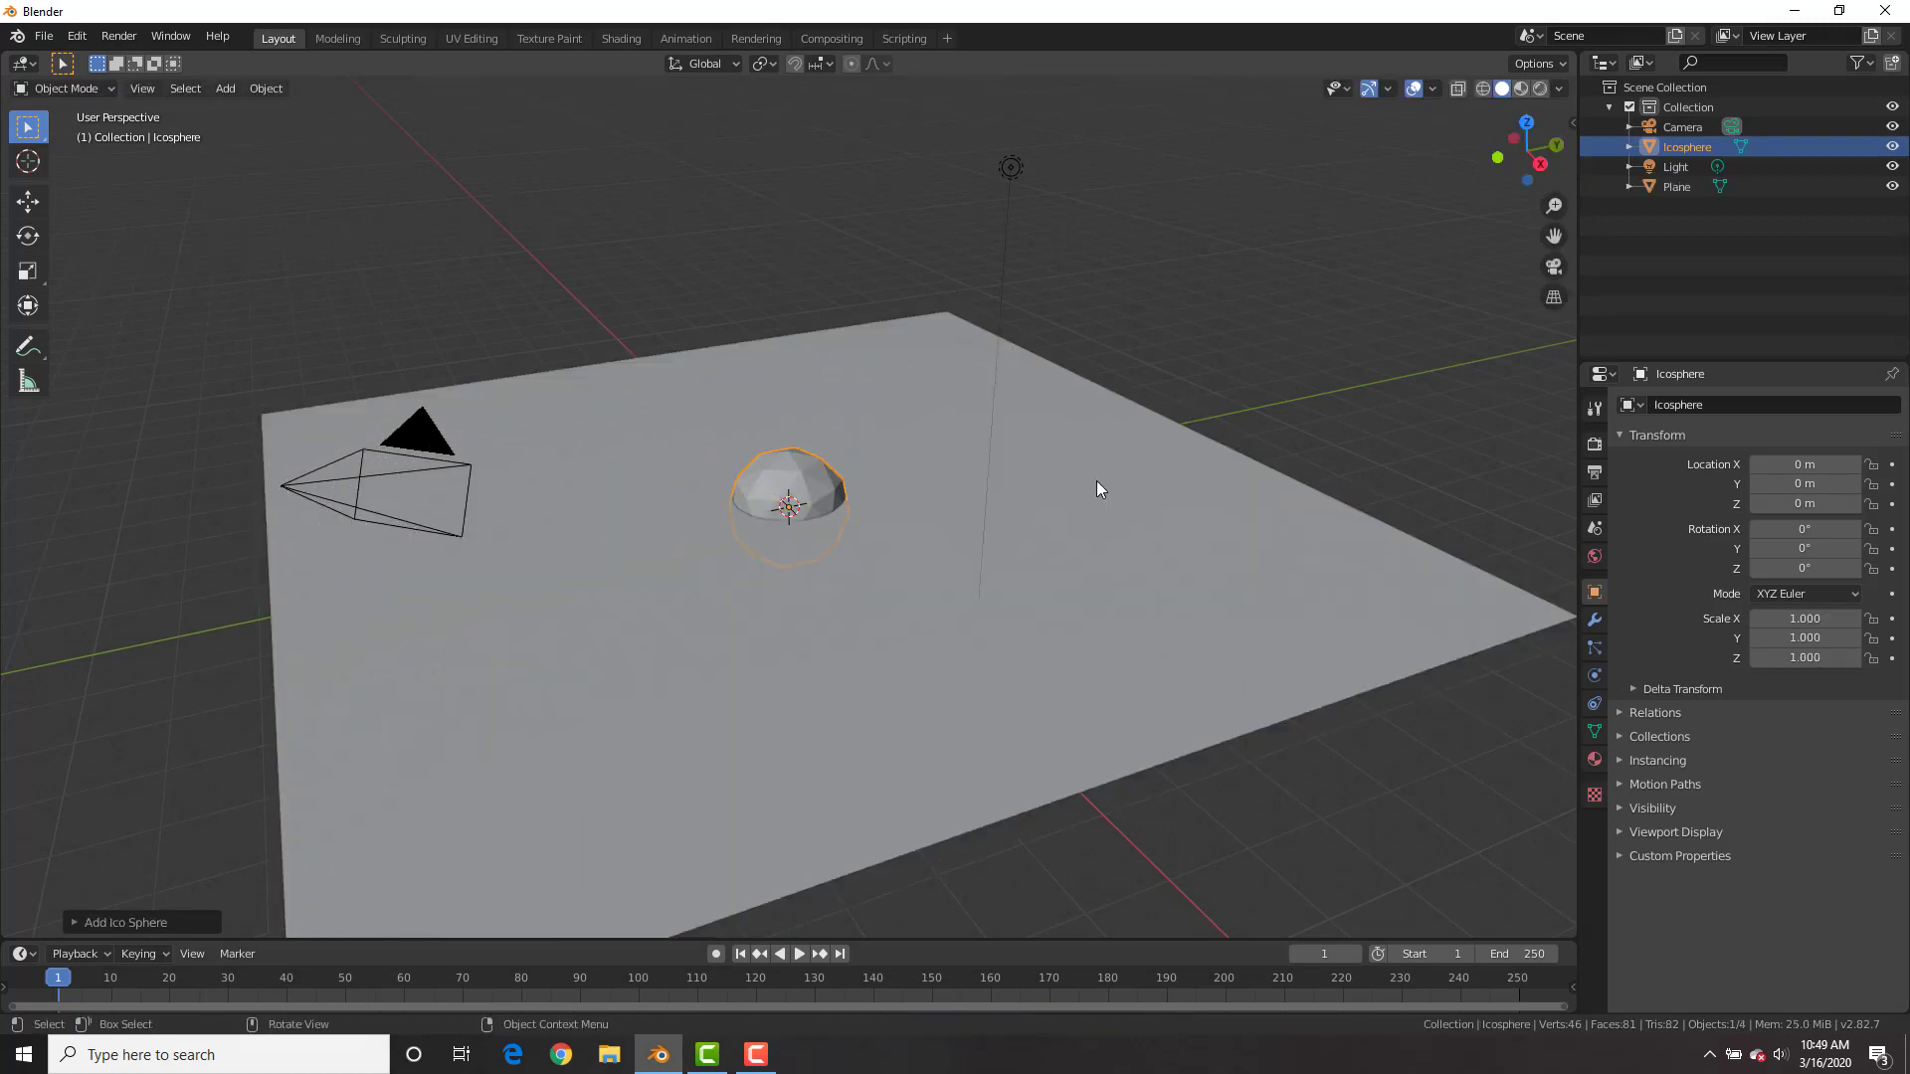
click(136, 925)
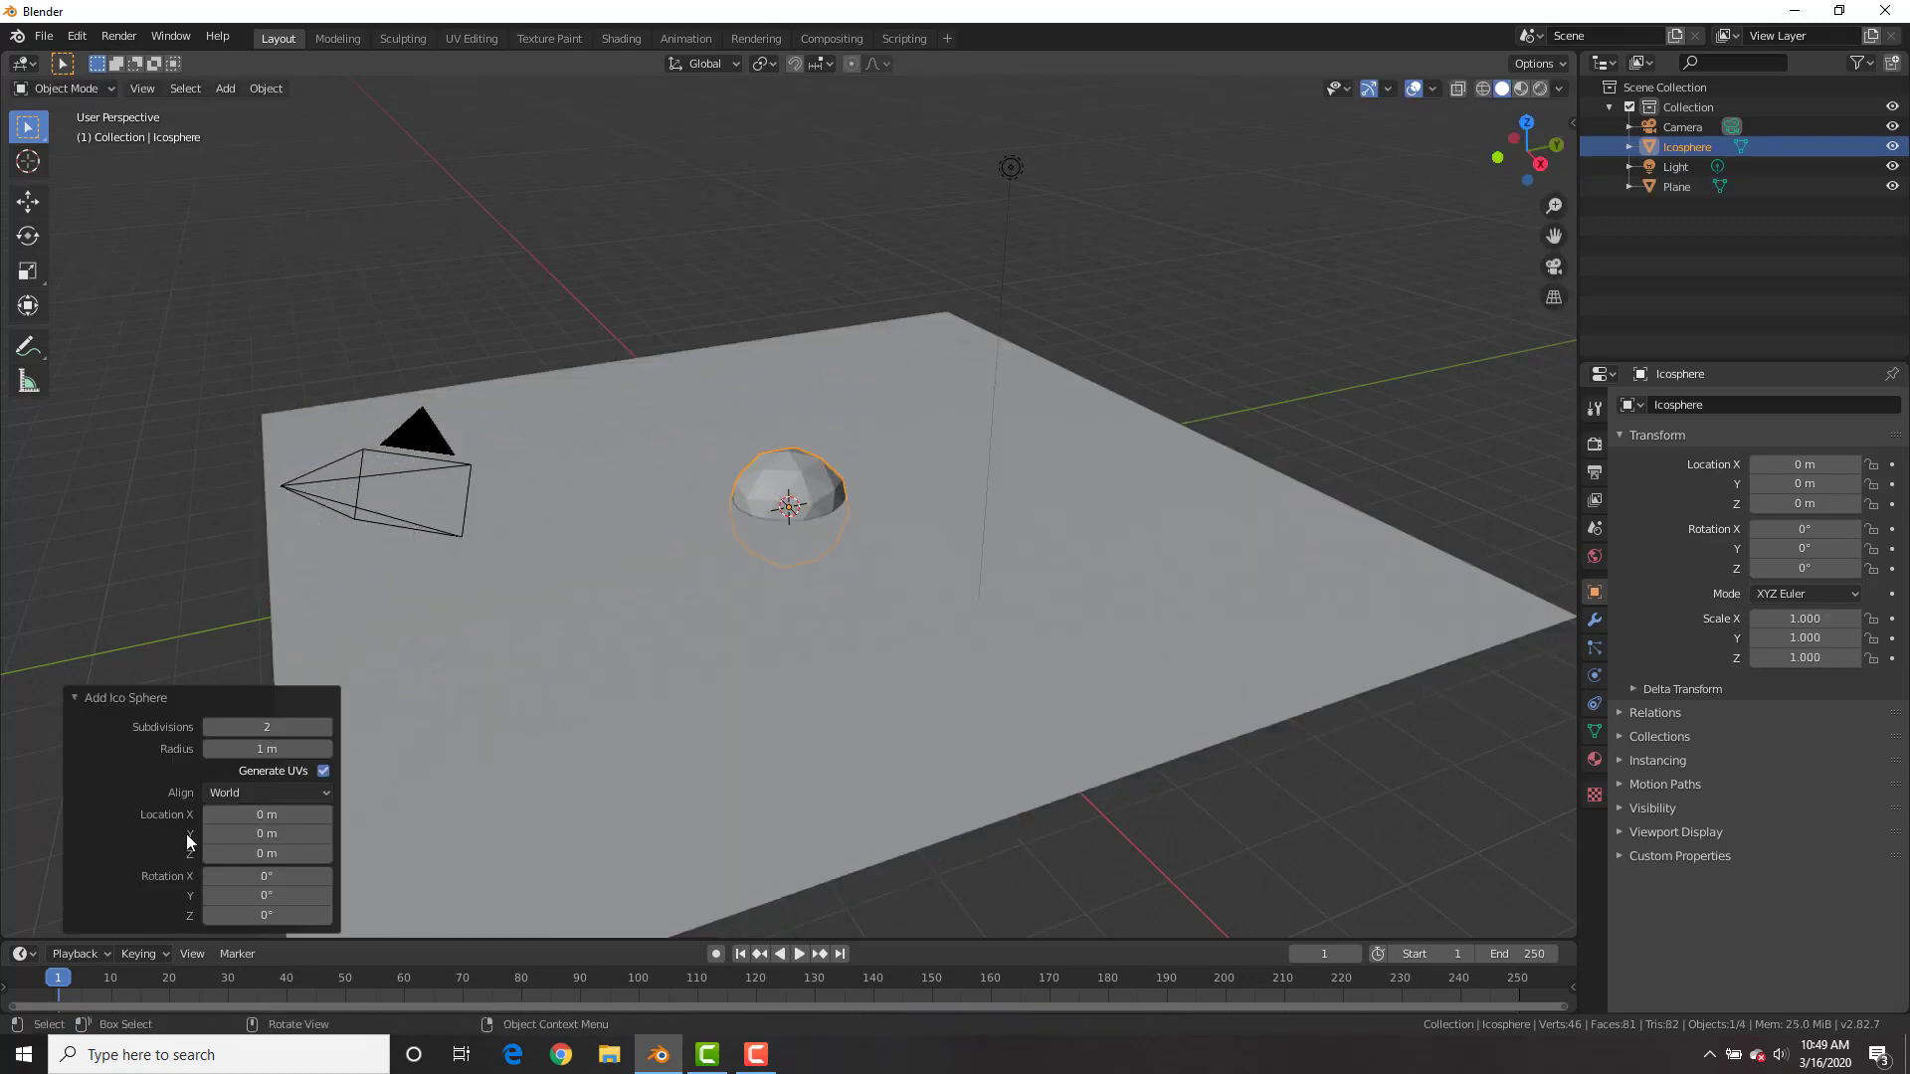
click(151, 704)
- Raise the icosphere to a height of about 1.17 m and move it along Y toward the ground's near edge
key(g)
key(z)
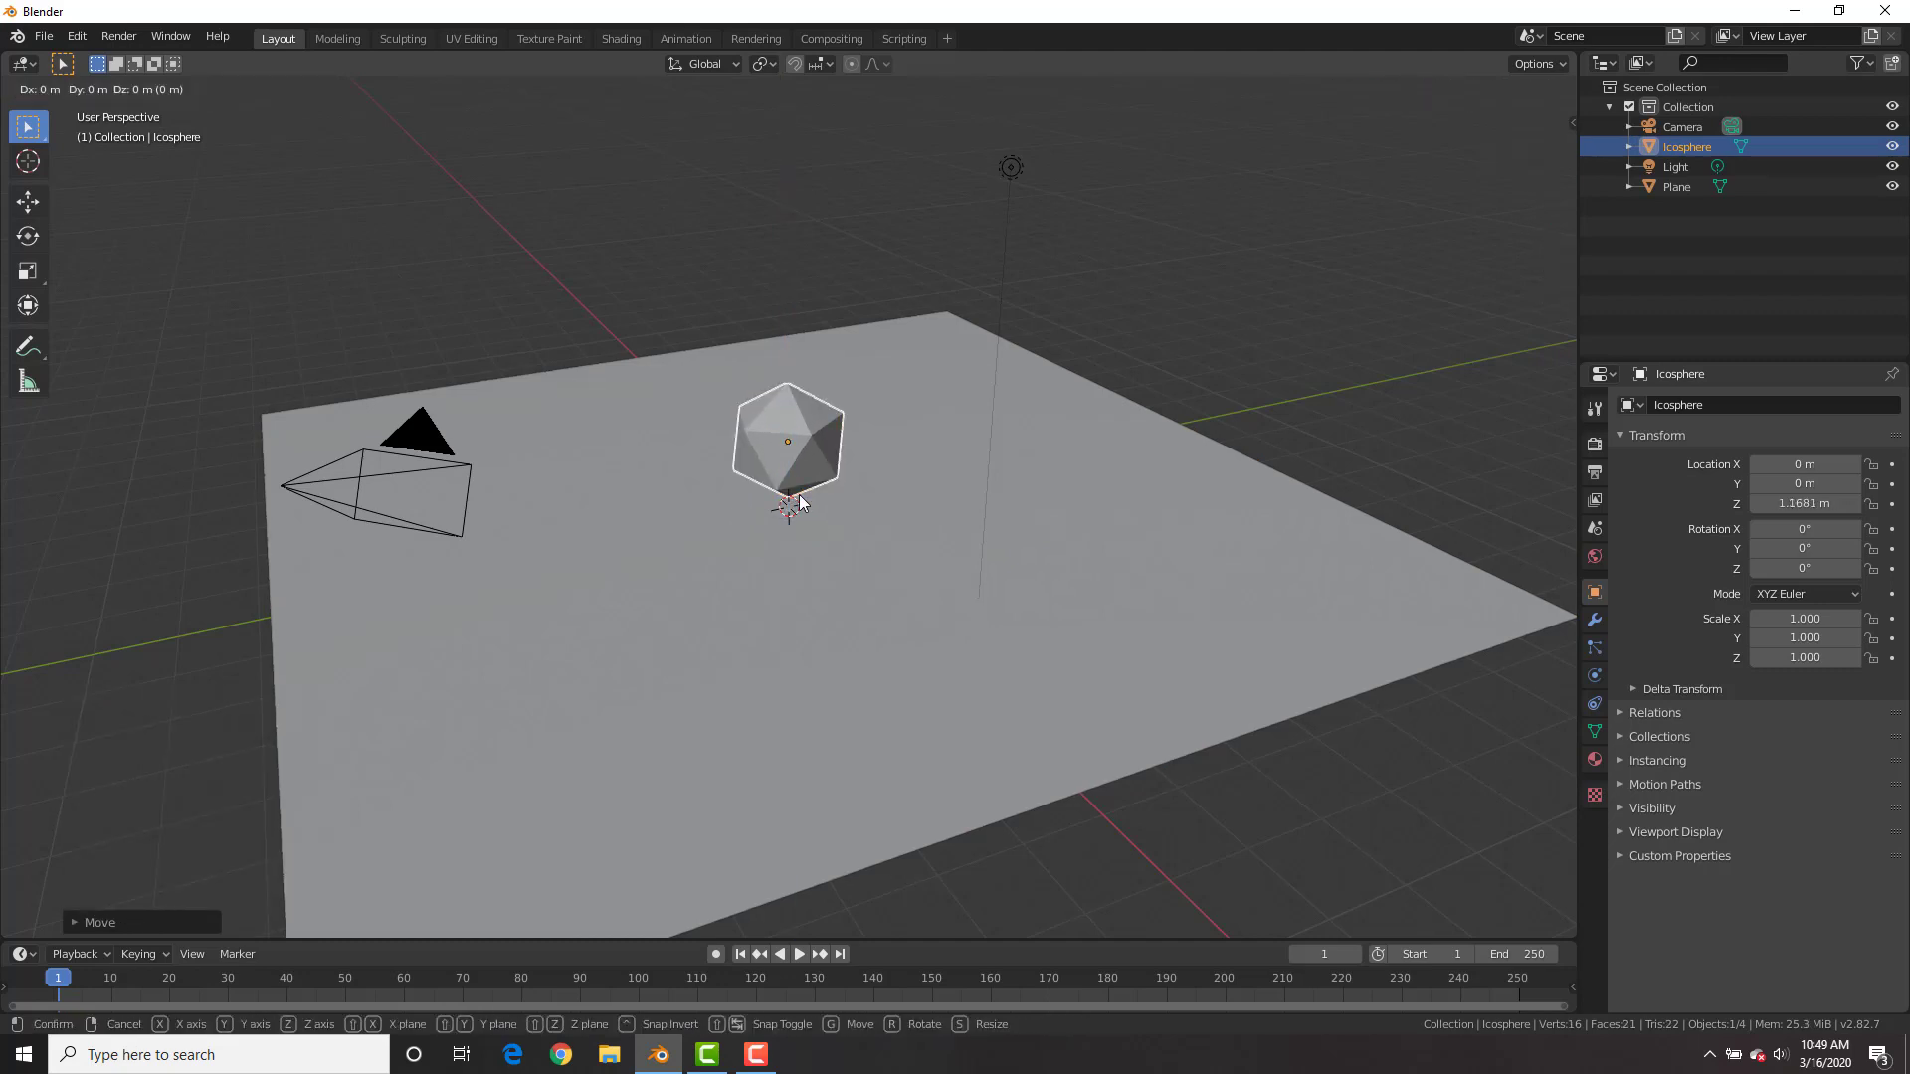
key(g)
key(y)
click(379, 601)
middle_drag(540, 511, 778, 457)
- Add a Subdivision Surface modifier with viewport level 1 to the icosphere, apply it and shade the mesh smooth
click(1600, 620)
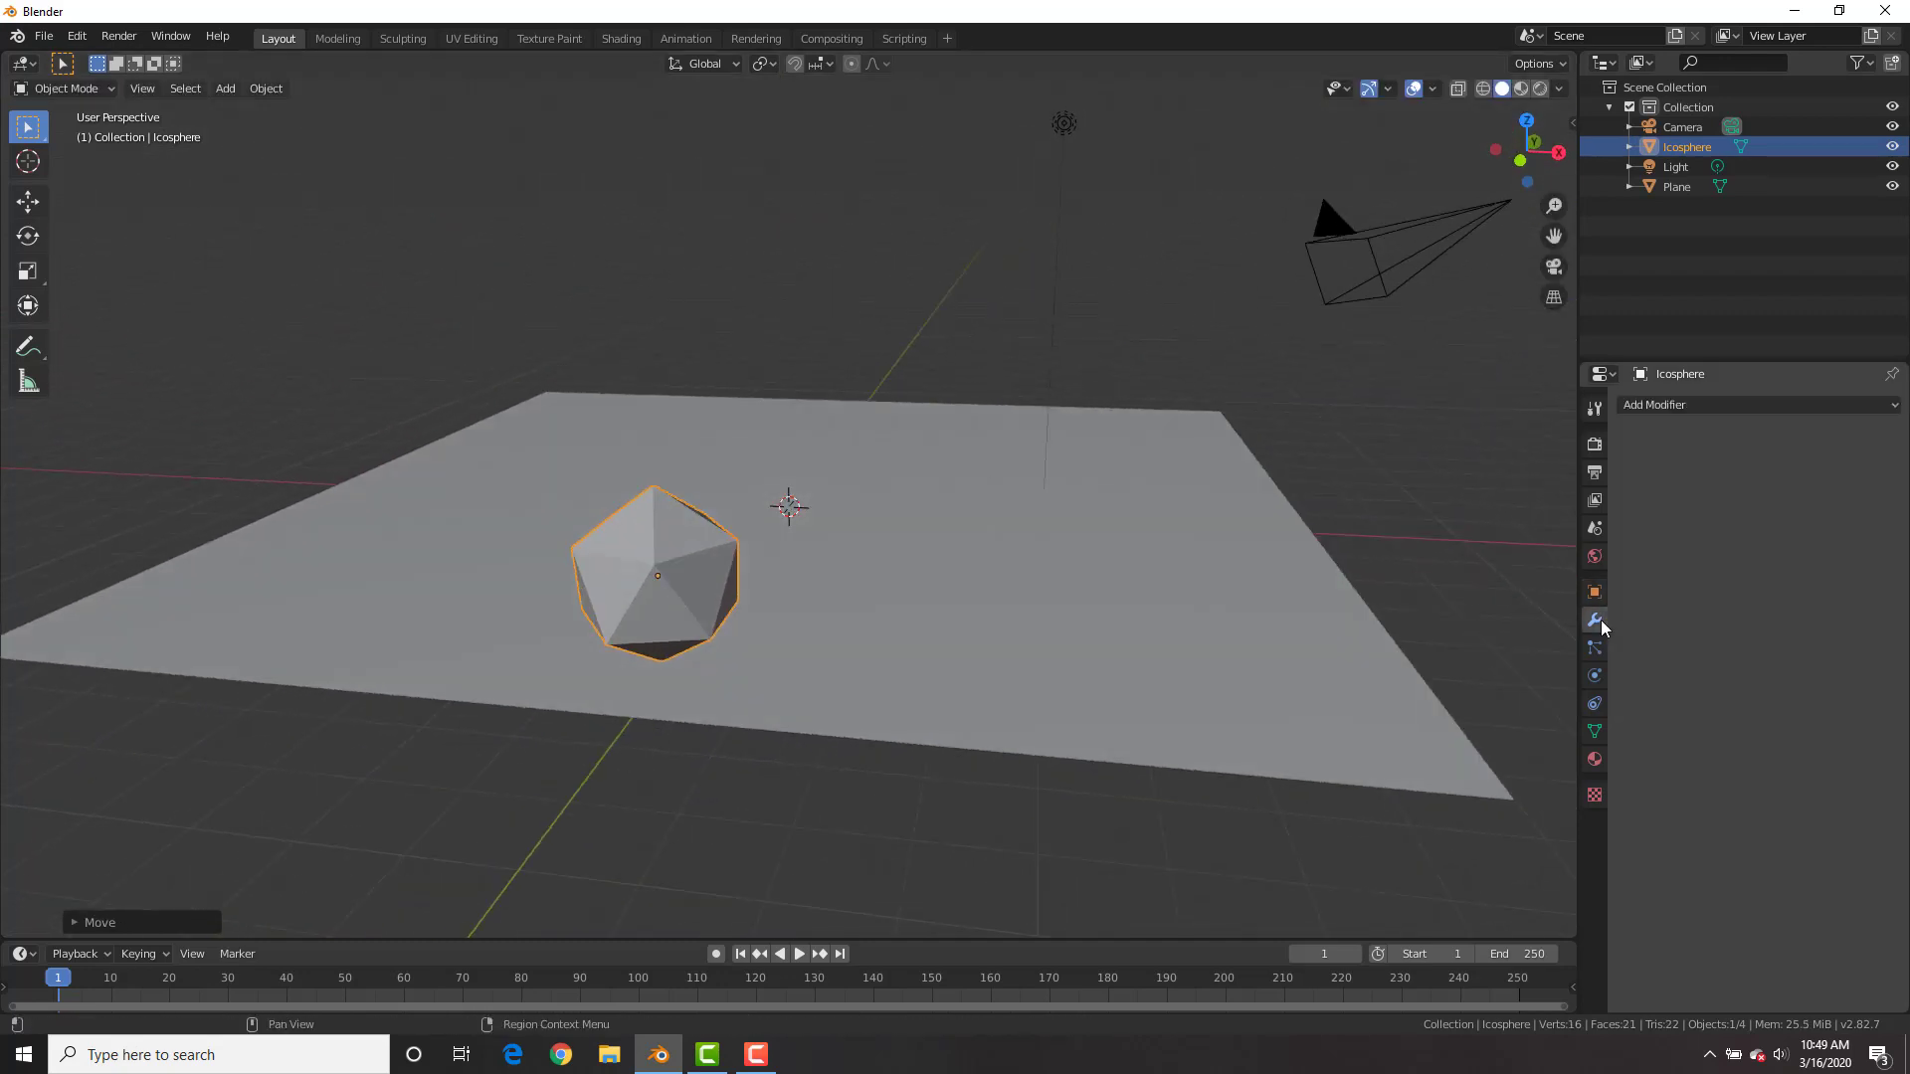
click(1661, 405)
click(1552, 734)
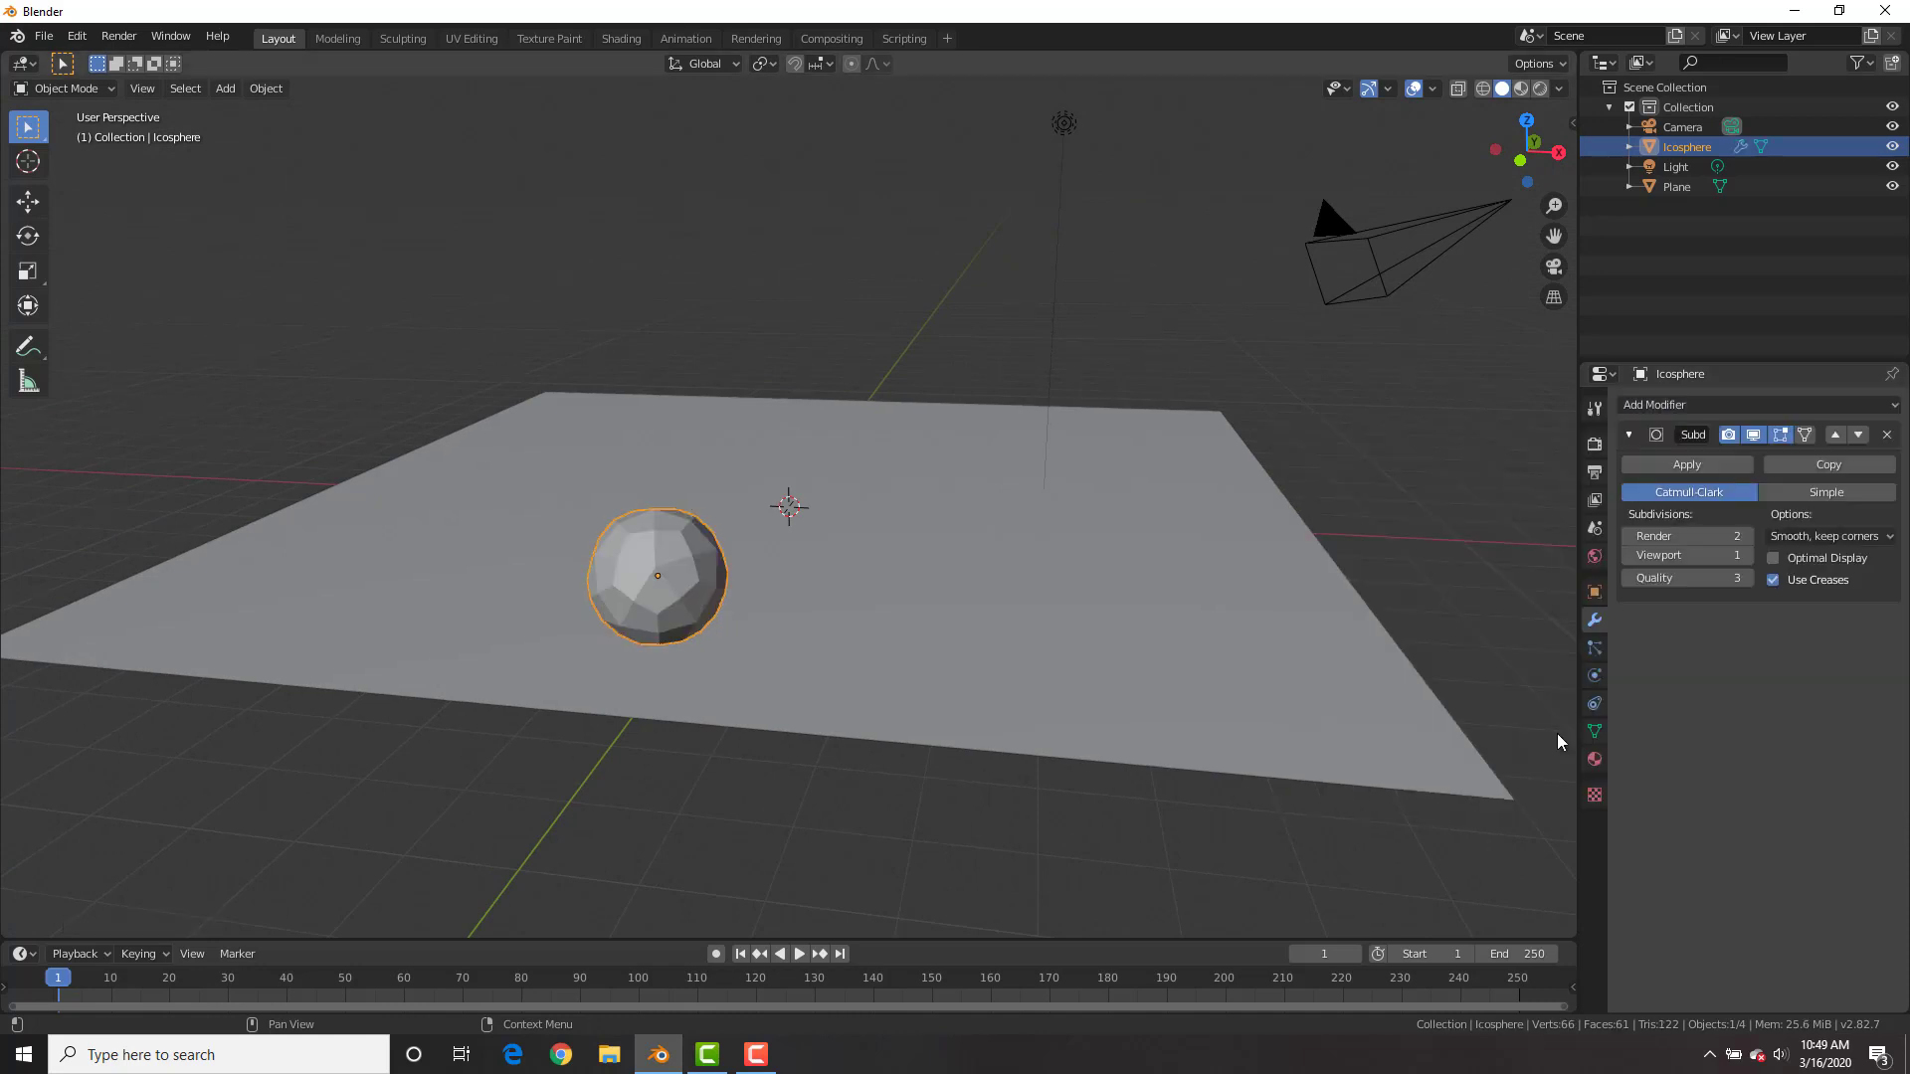
click(1658, 469)
right_click(880, 505)
click(882, 501)
- Enable proportional editing in Edit Mode and move several vertices to shape the sphere into an irregular, pointed boulder
key(Tab)
scroll(761, 507, up, 2)
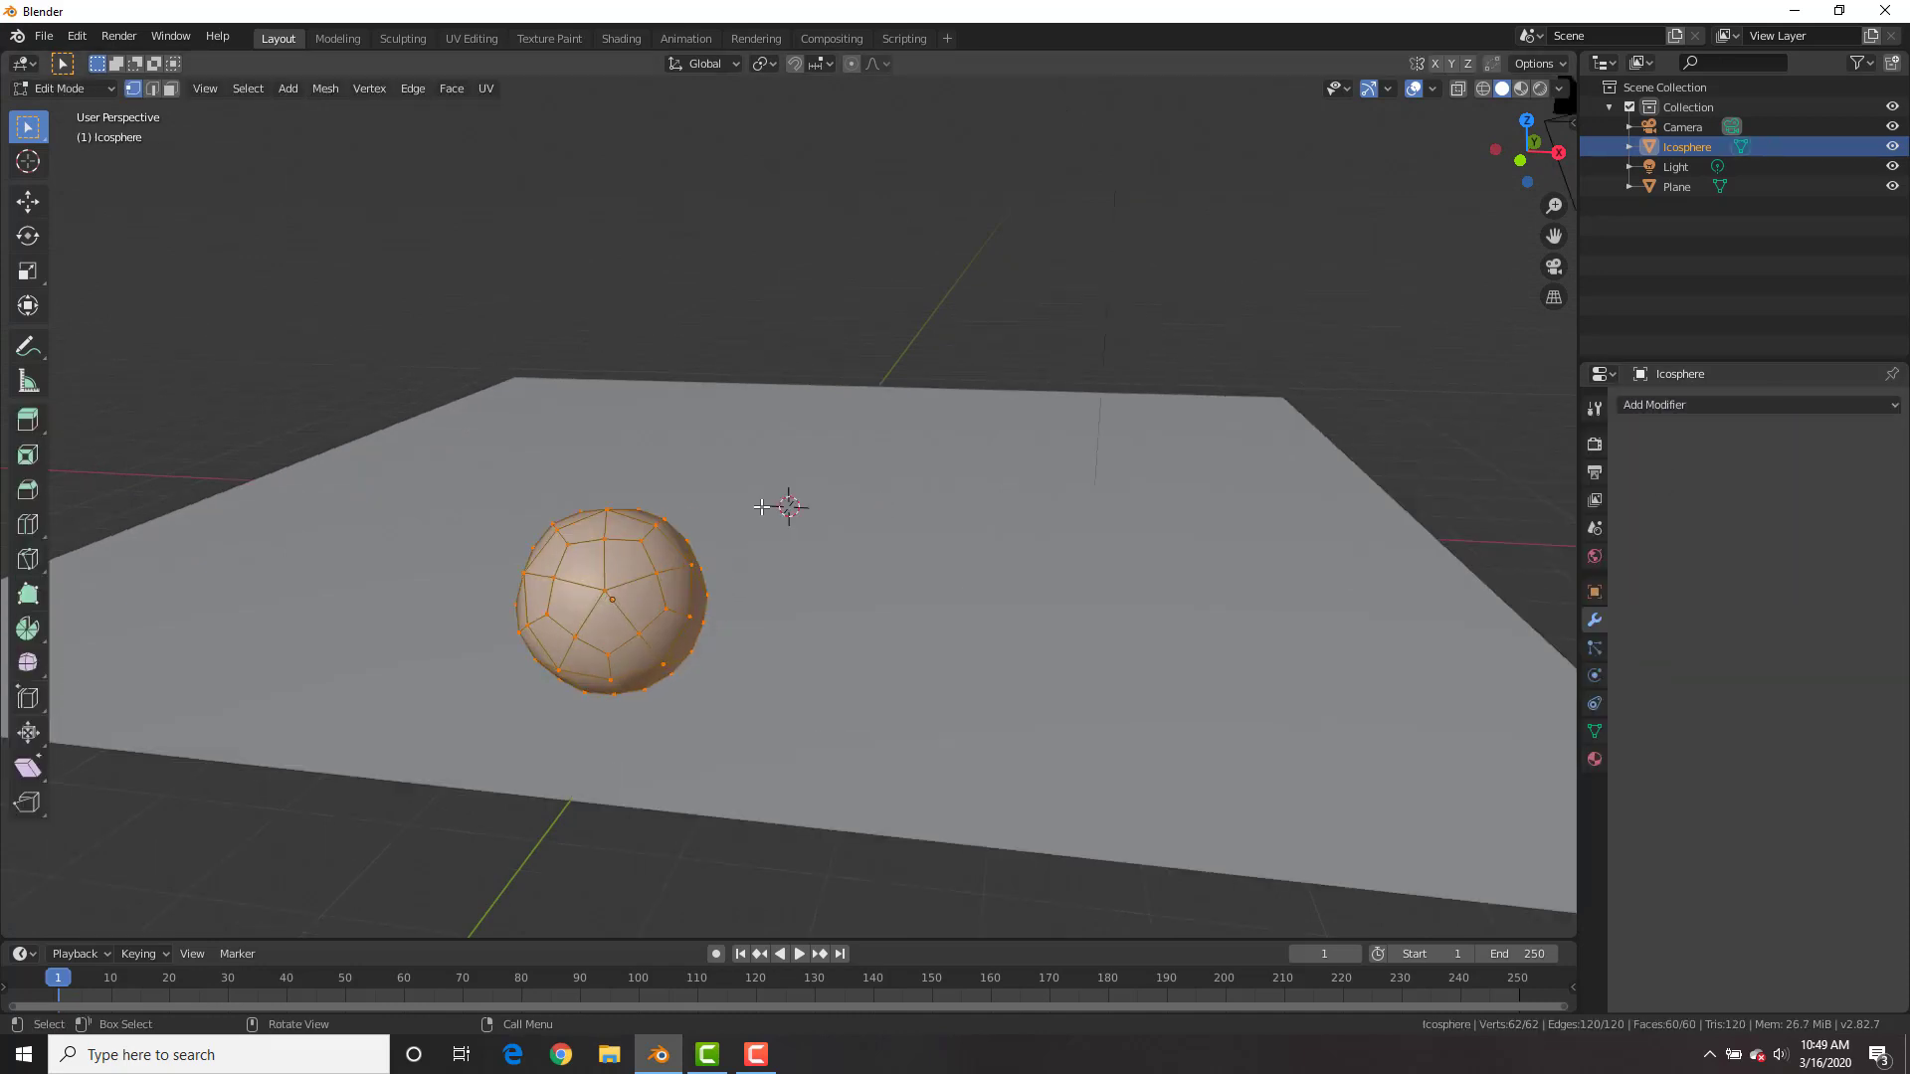
click(850, 63)
click(704, 613)
middle_drag(841, 569, 869, 357)
key(g)
click(998, 470)
click(739, 564)
key(g)
click(779, 524)
key(KP_7)
scroll(869, 356, up, 2)
click(834, 587)
key(g)
click(830, 570)
key(Tab)
- Give the boulder an active rigid body and the ground plane a passive one, and test-play the simulation
middle_drag(895, 627, 1526, 533)
click(1594, 676)
click(1810, 478)
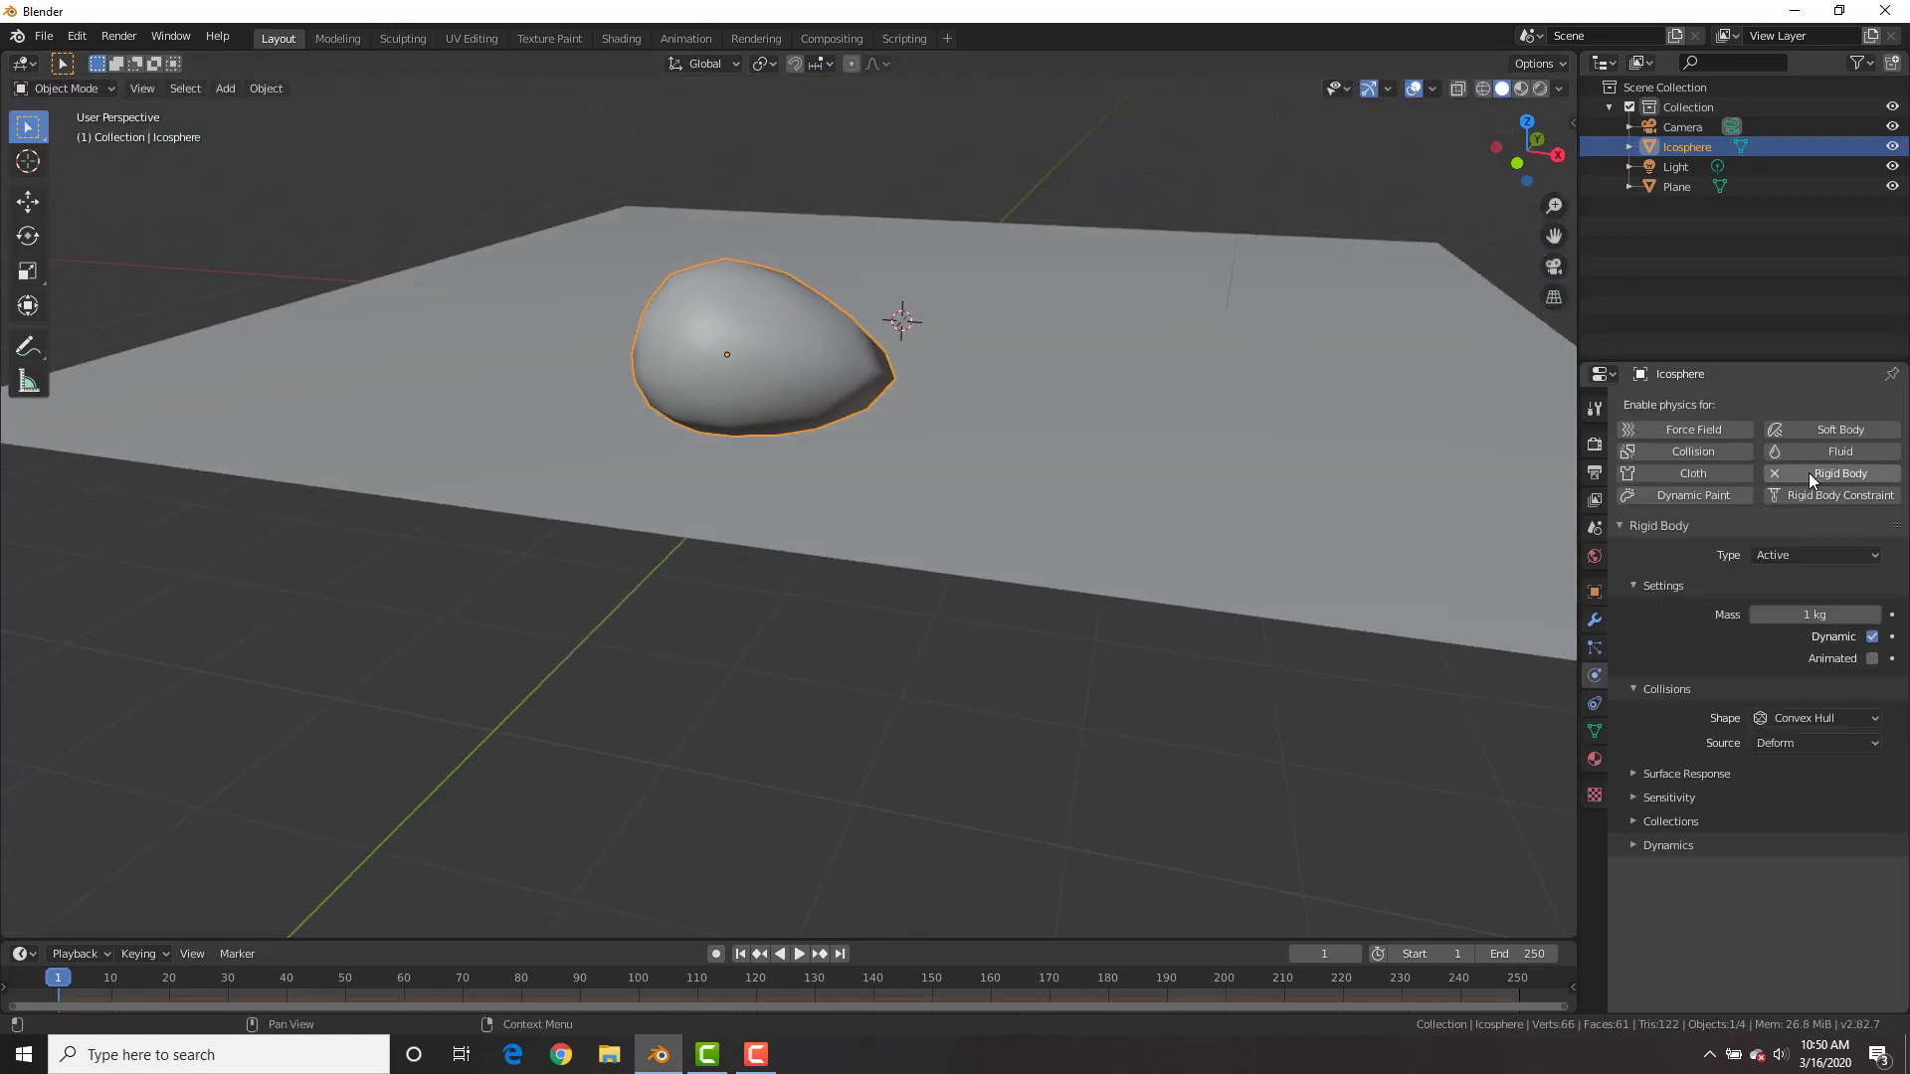
click(1160, 469)
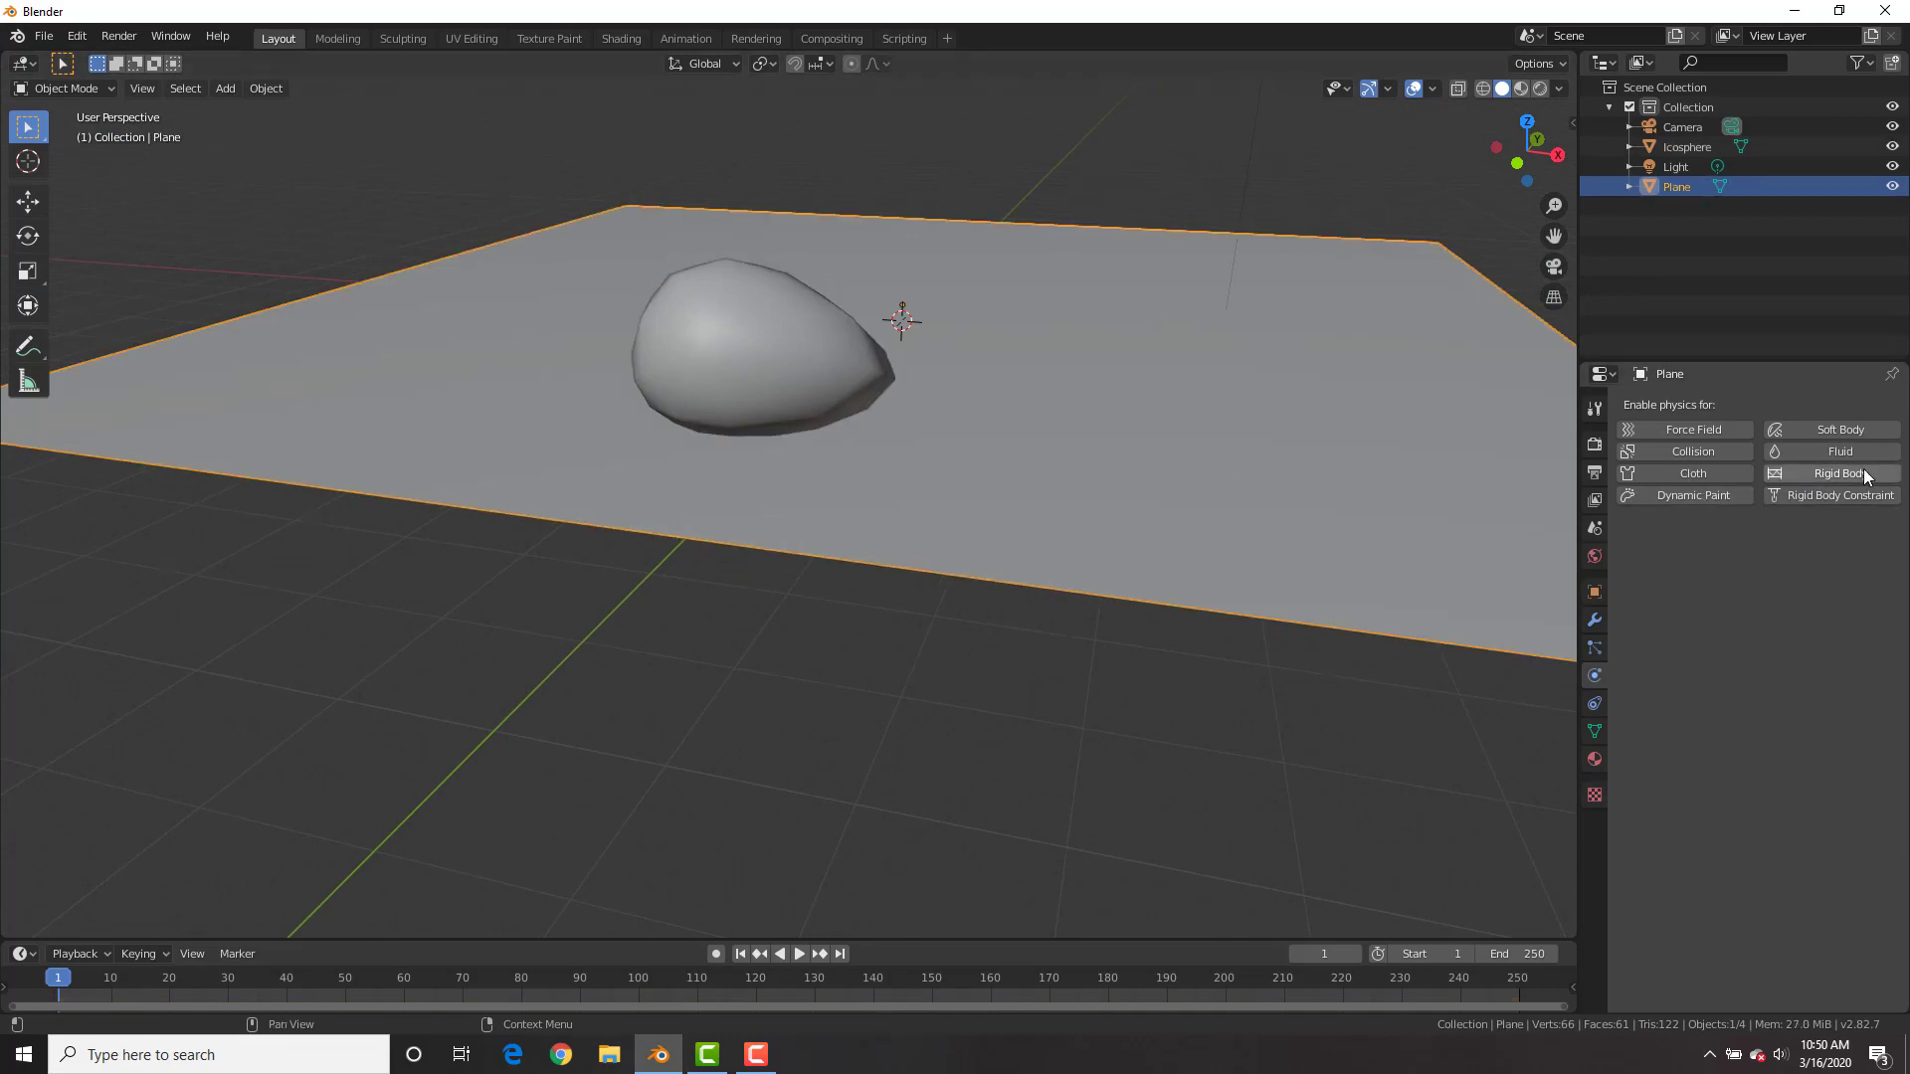
click(1811, 474)
click(1811, 554)
click(1816, 603)
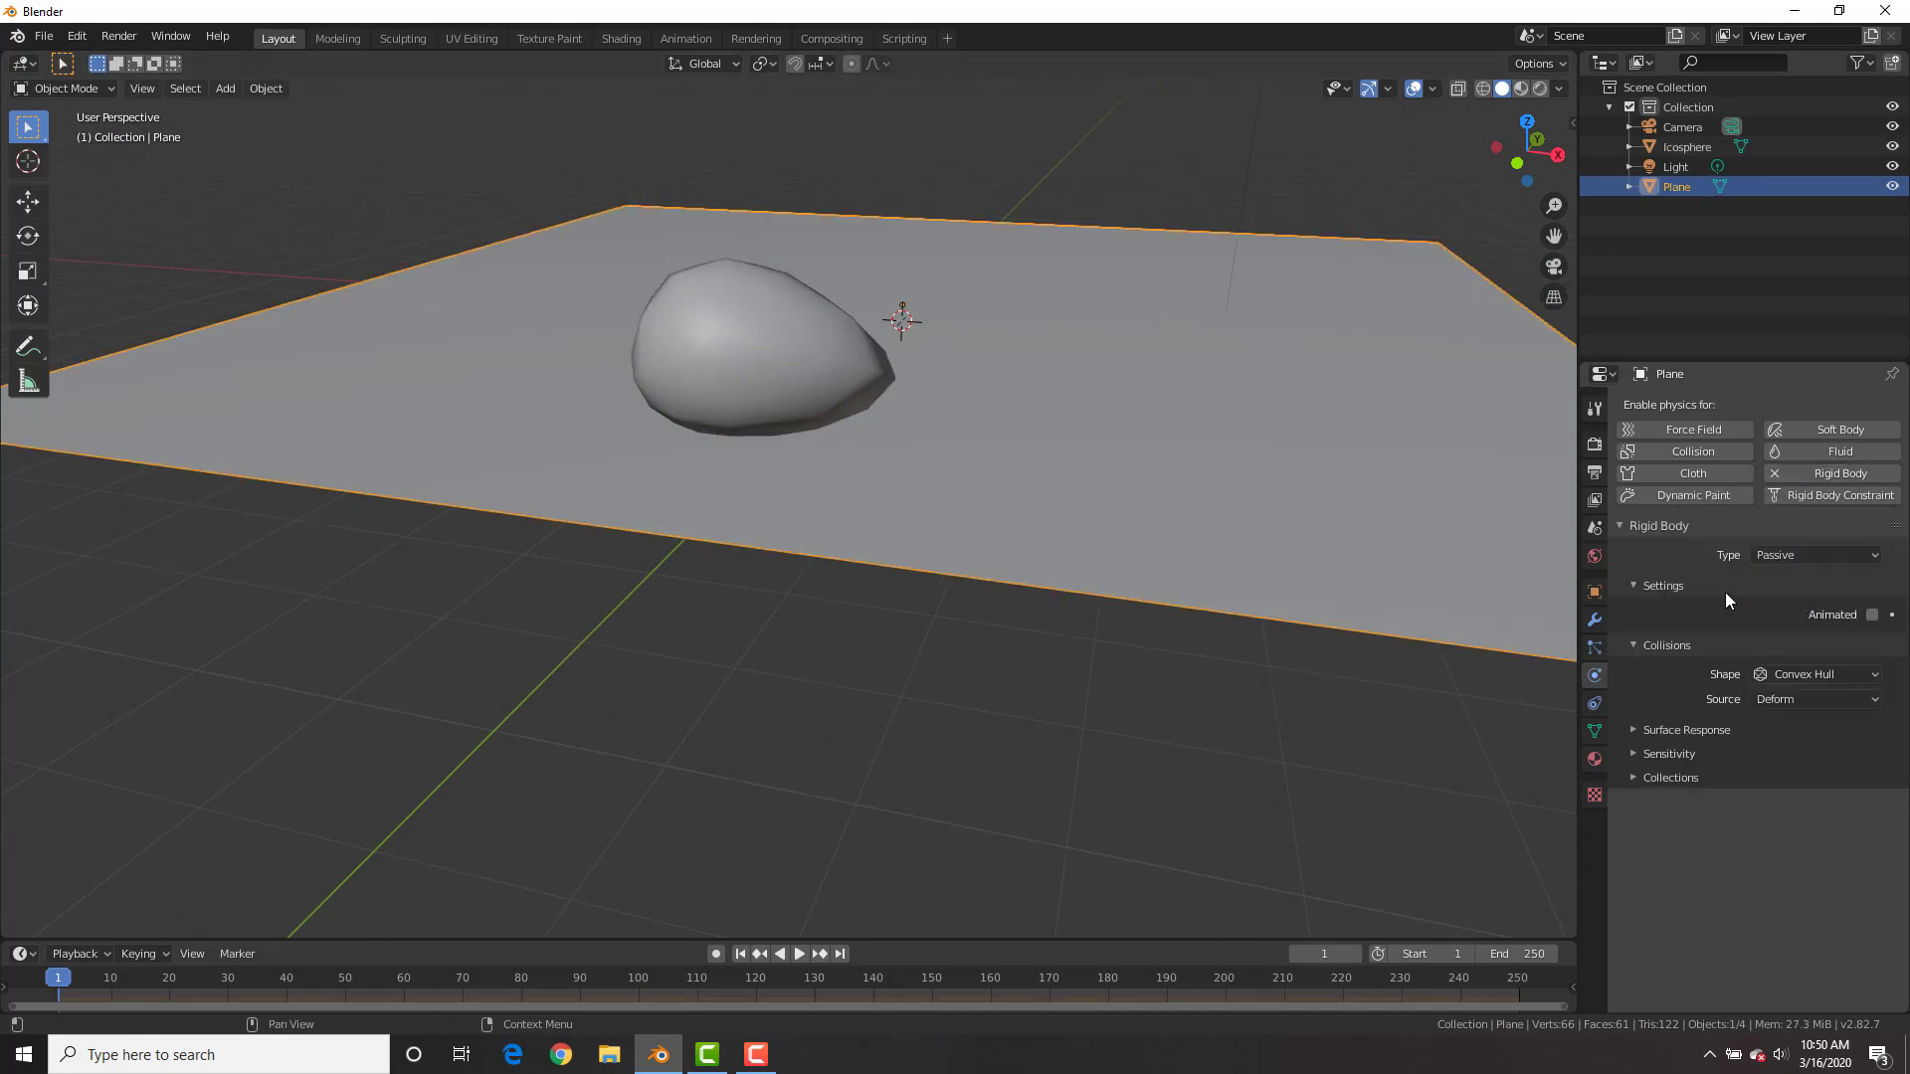
key(space)
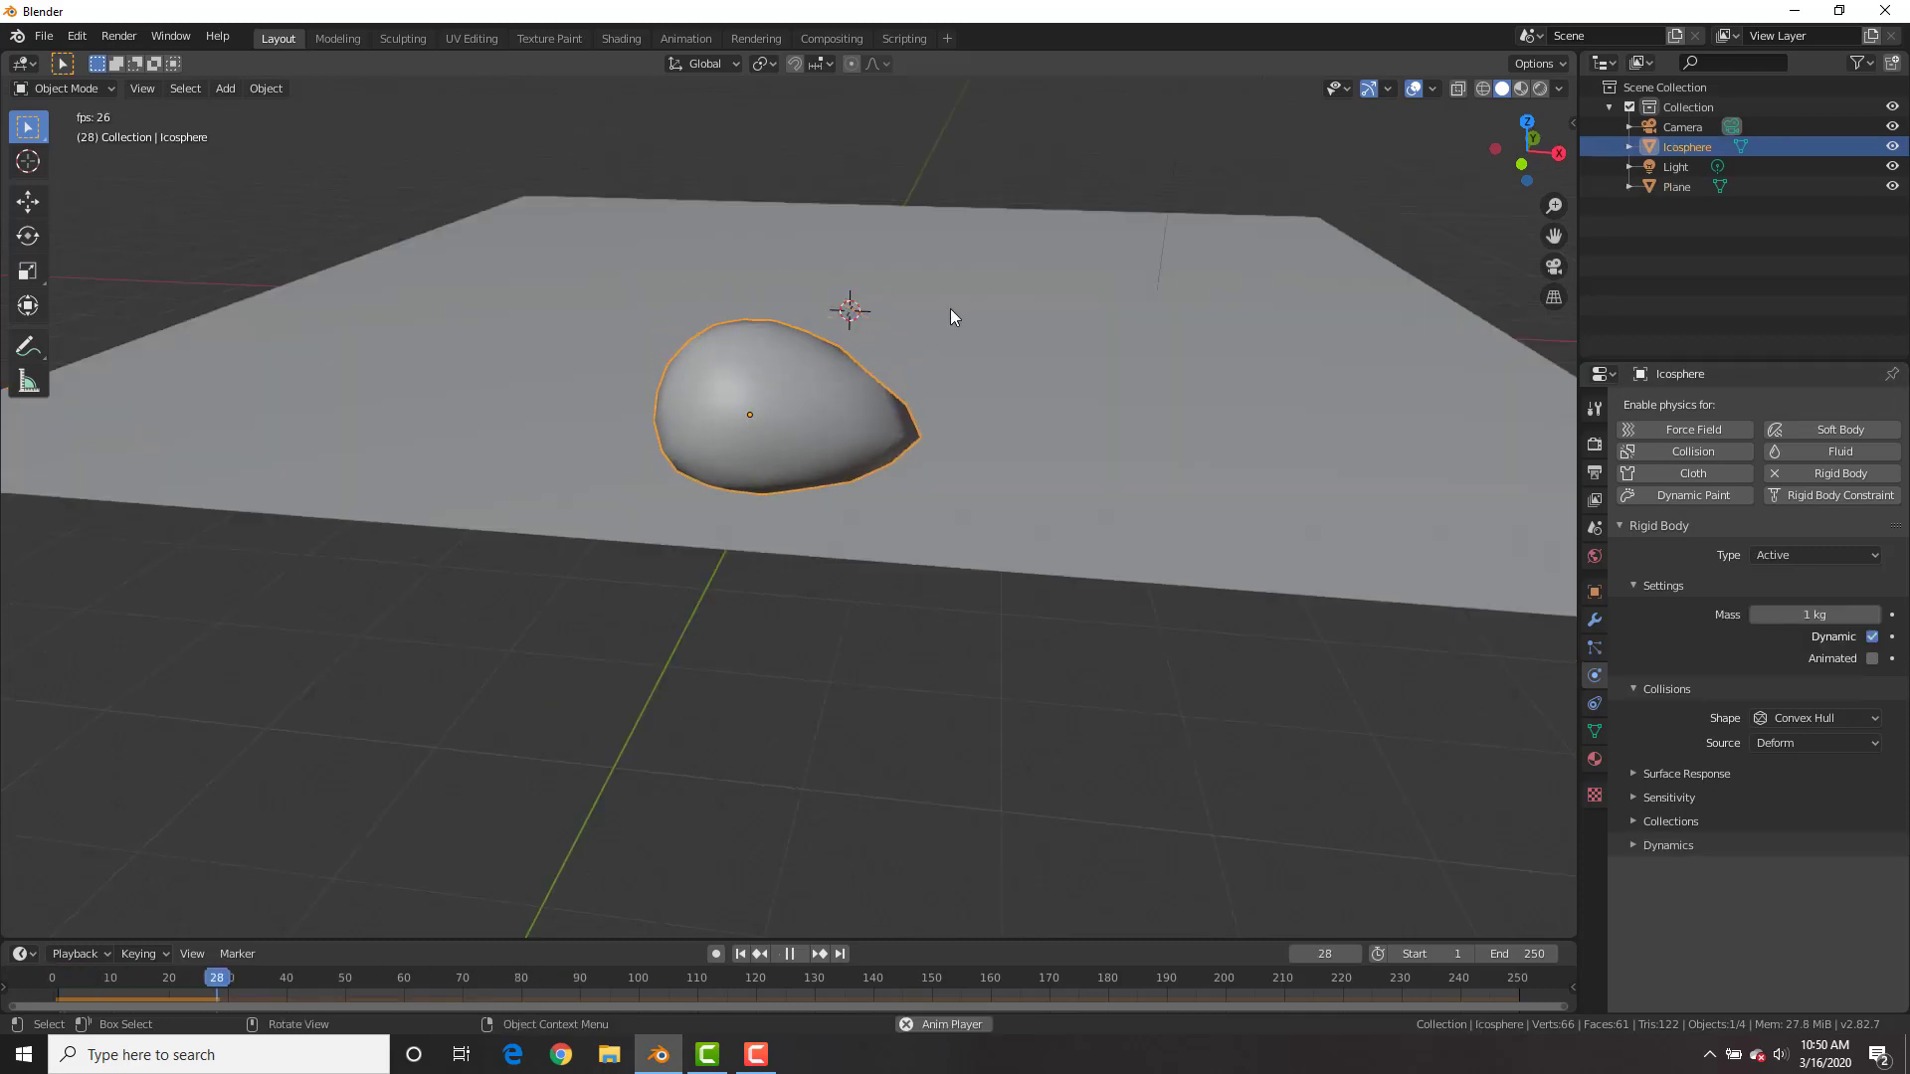
key(space)
- Duplicate the boulder in top view, placing the copy diagonally toward positive X and Y, and return to the first frame
key(KP_7)
scroll(981, 533, up, 1)
shift+middle_drag(863, 651, 825, 576)
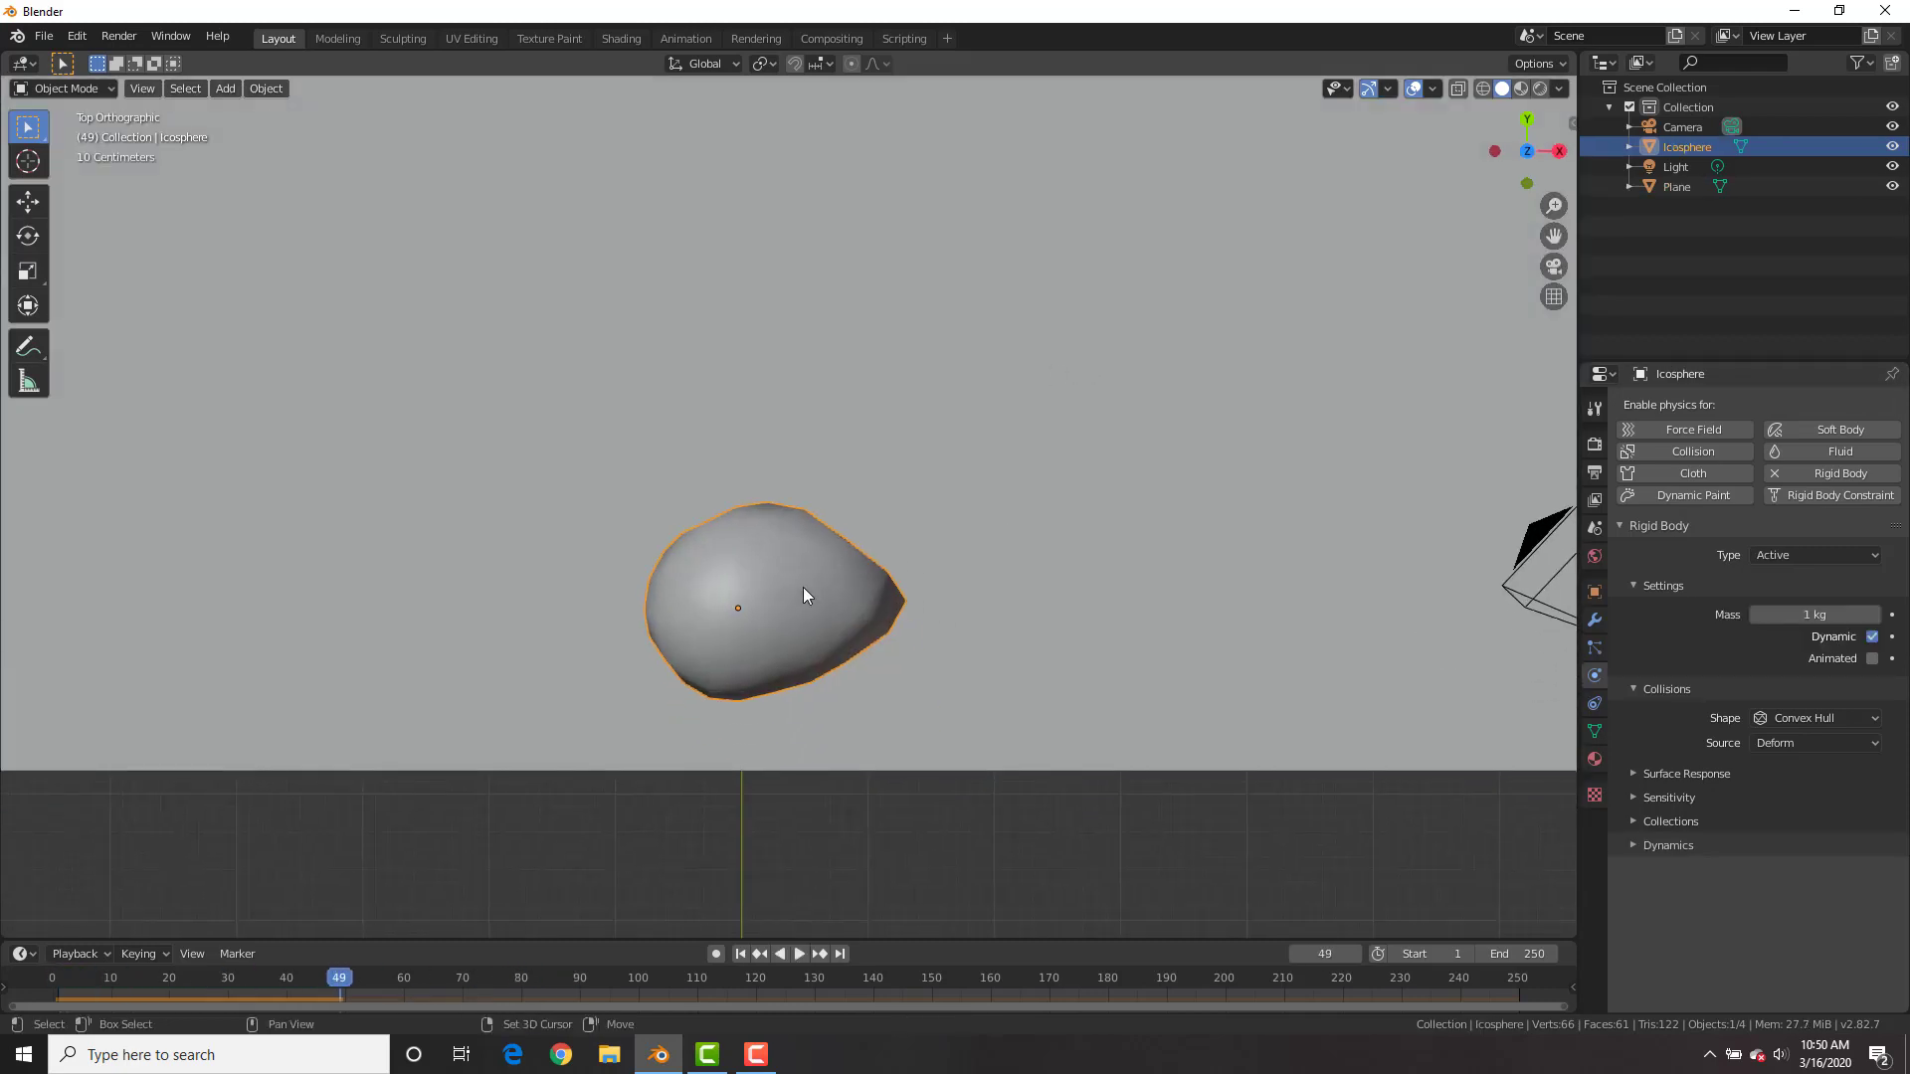
key(shift+d)
click(1011, 388)
key(shift+Left)
- Reshape the first boulder copy by moving its pointed tip and two other vertices with proportional editing
key(Tab)
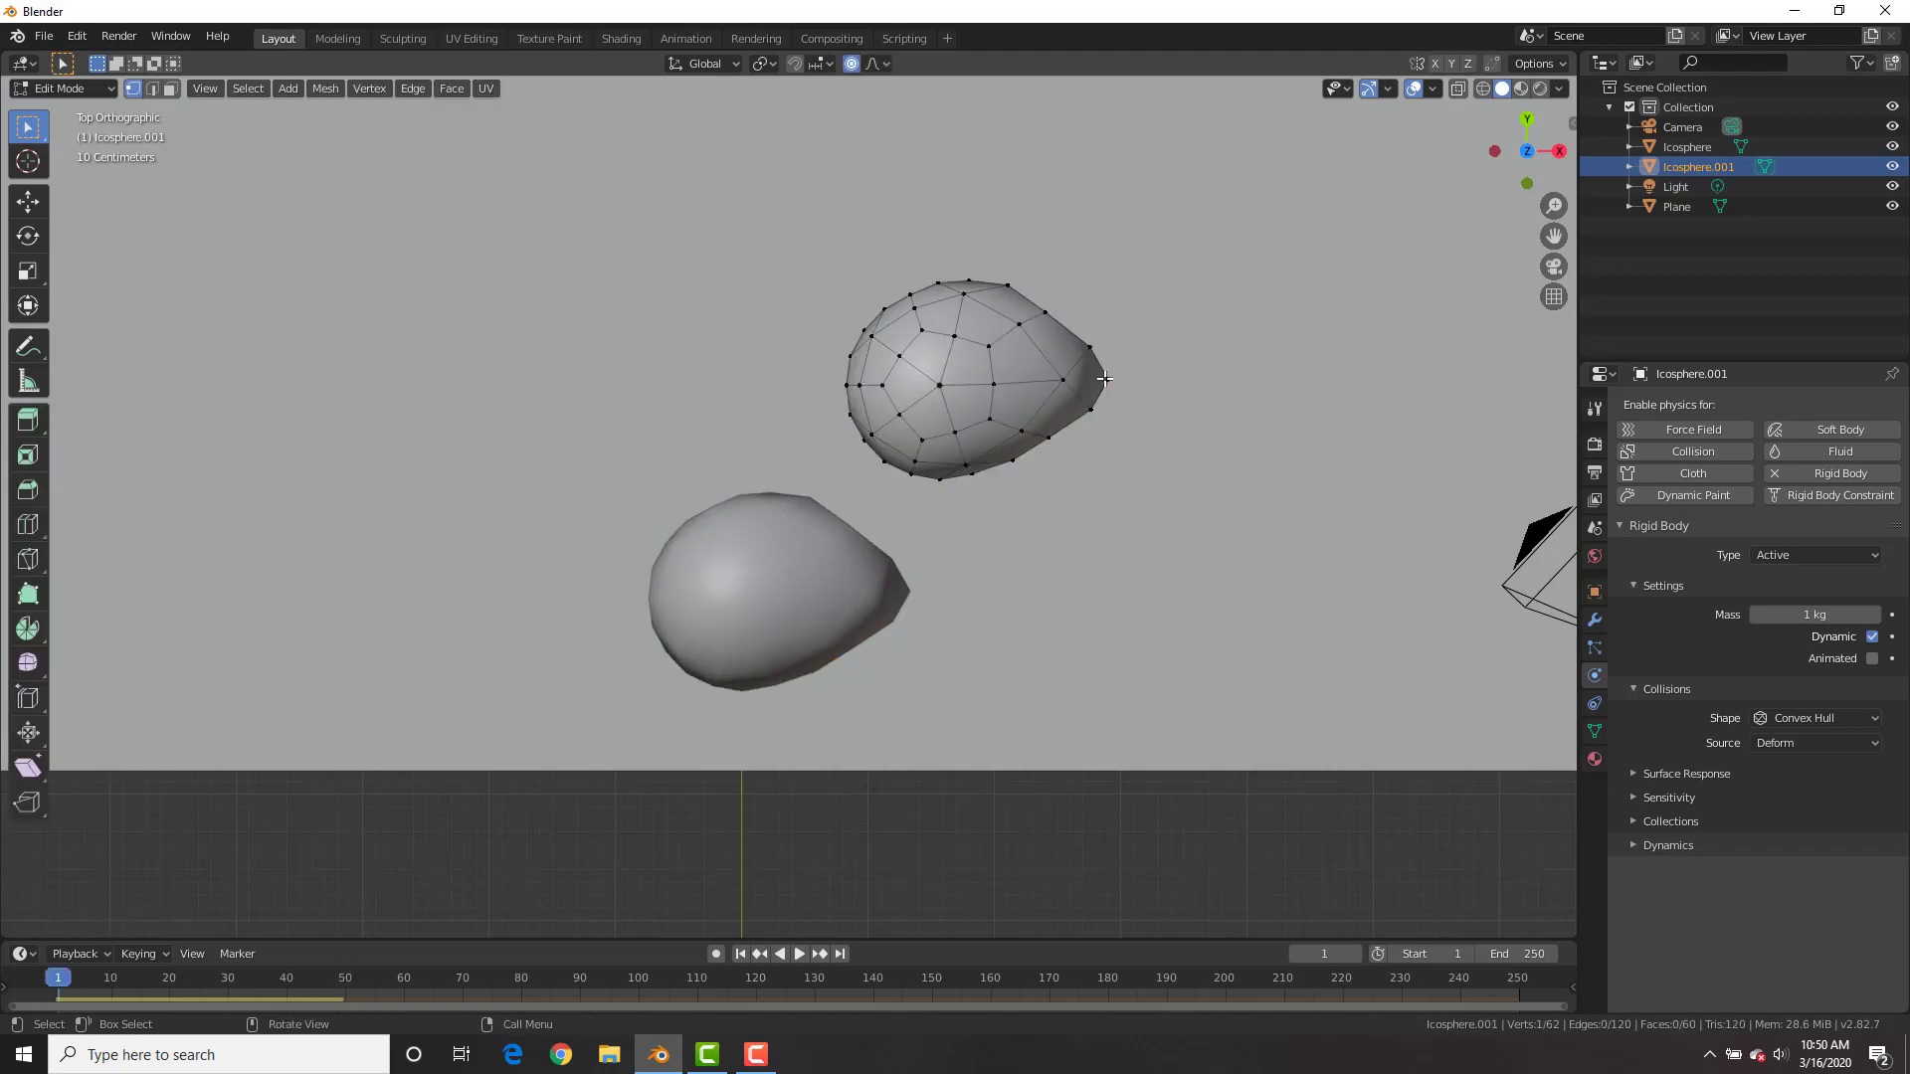
key(g)
click(1070, 374)
click(945, 291)
key(g)
click(961, 318)
click(934, 430)
key(g)
click(937, 417)
key(Tab)
- Duplicate the original boulder again, place the copy behind it and rotate it to a different angle
click(777, 545)
key(shift+d)
click(669, 316)
key(r)
click(772, 454)
- Reshape the second boulder copy by moving its tip inward and pulling out a vertex on its upper surface
key(Tab)
key(g)
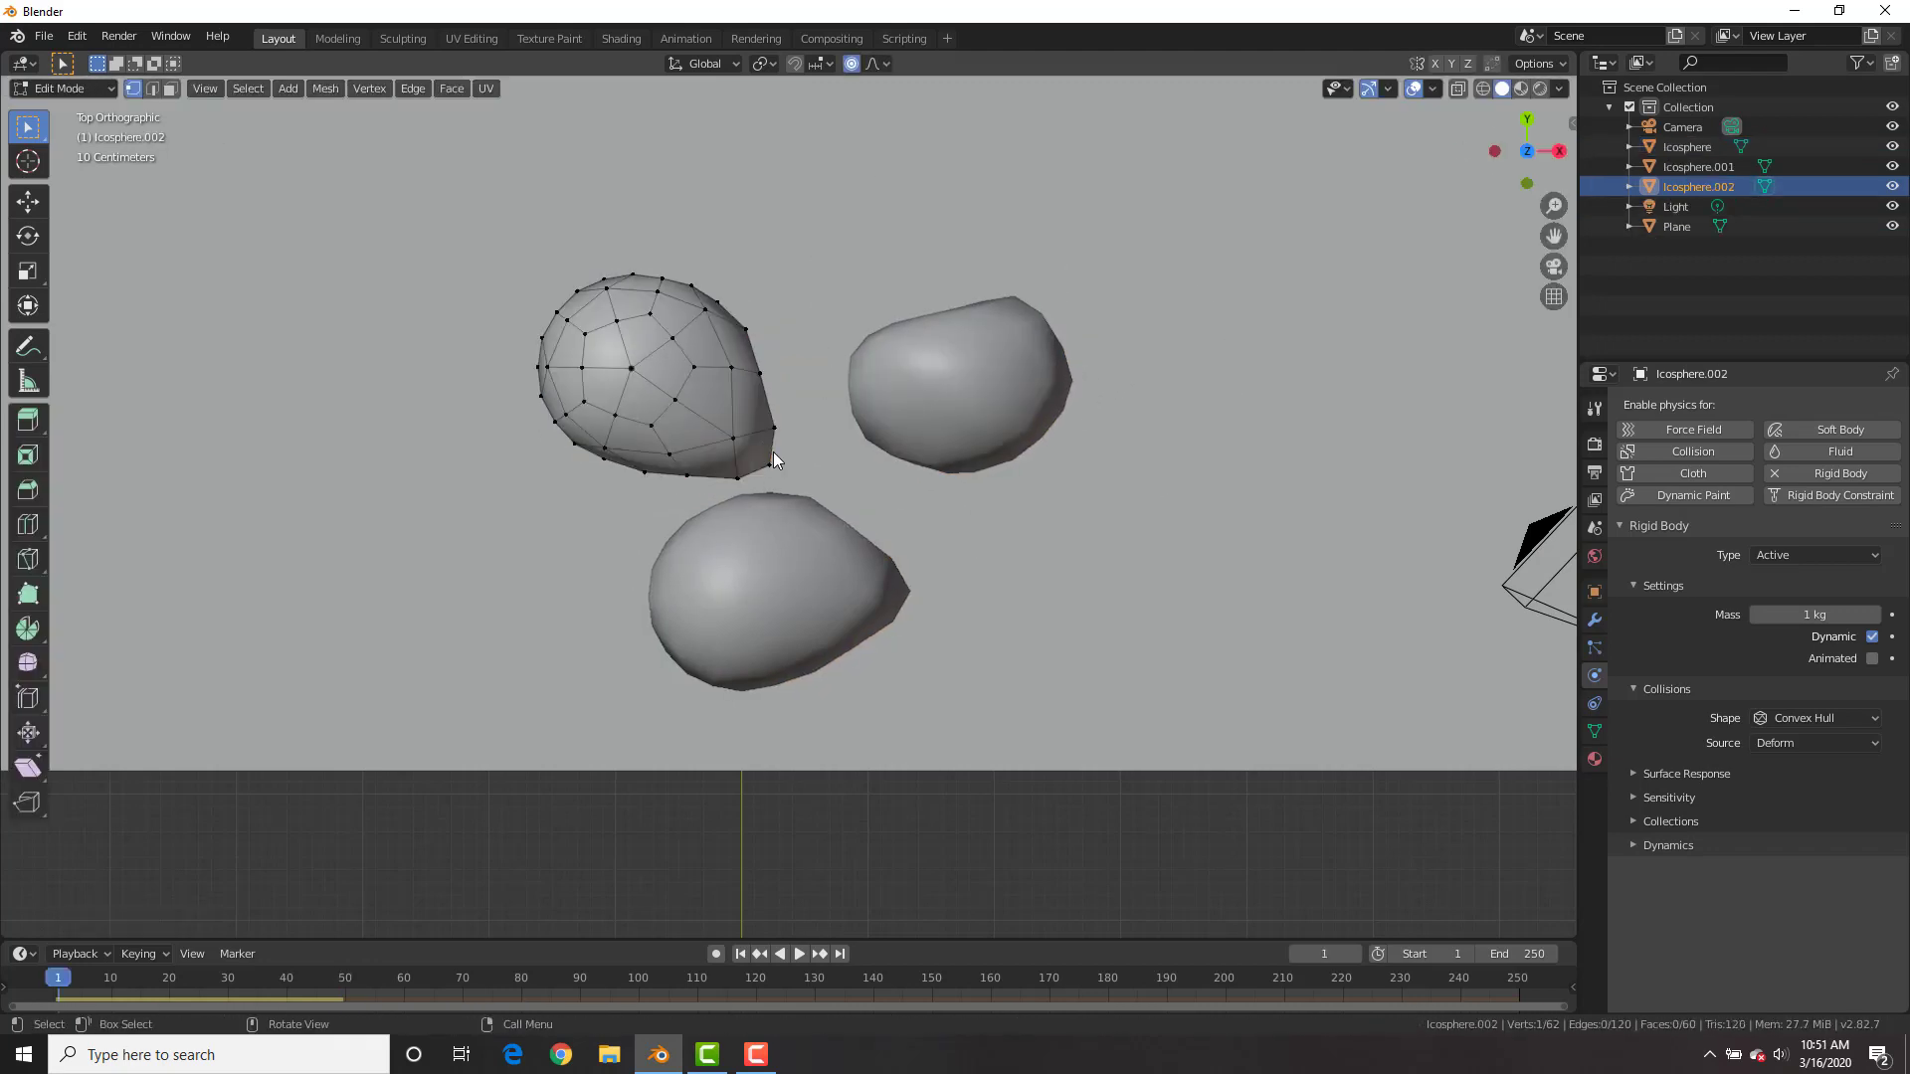
click(650, 384)
click(681, 353)
key(g)
click(712, 325)
key(Tab)
- Play the rigid body simulation to check how the three boulders settle on the ground
middle_drag(950, 512, 911, 378)
key(space)
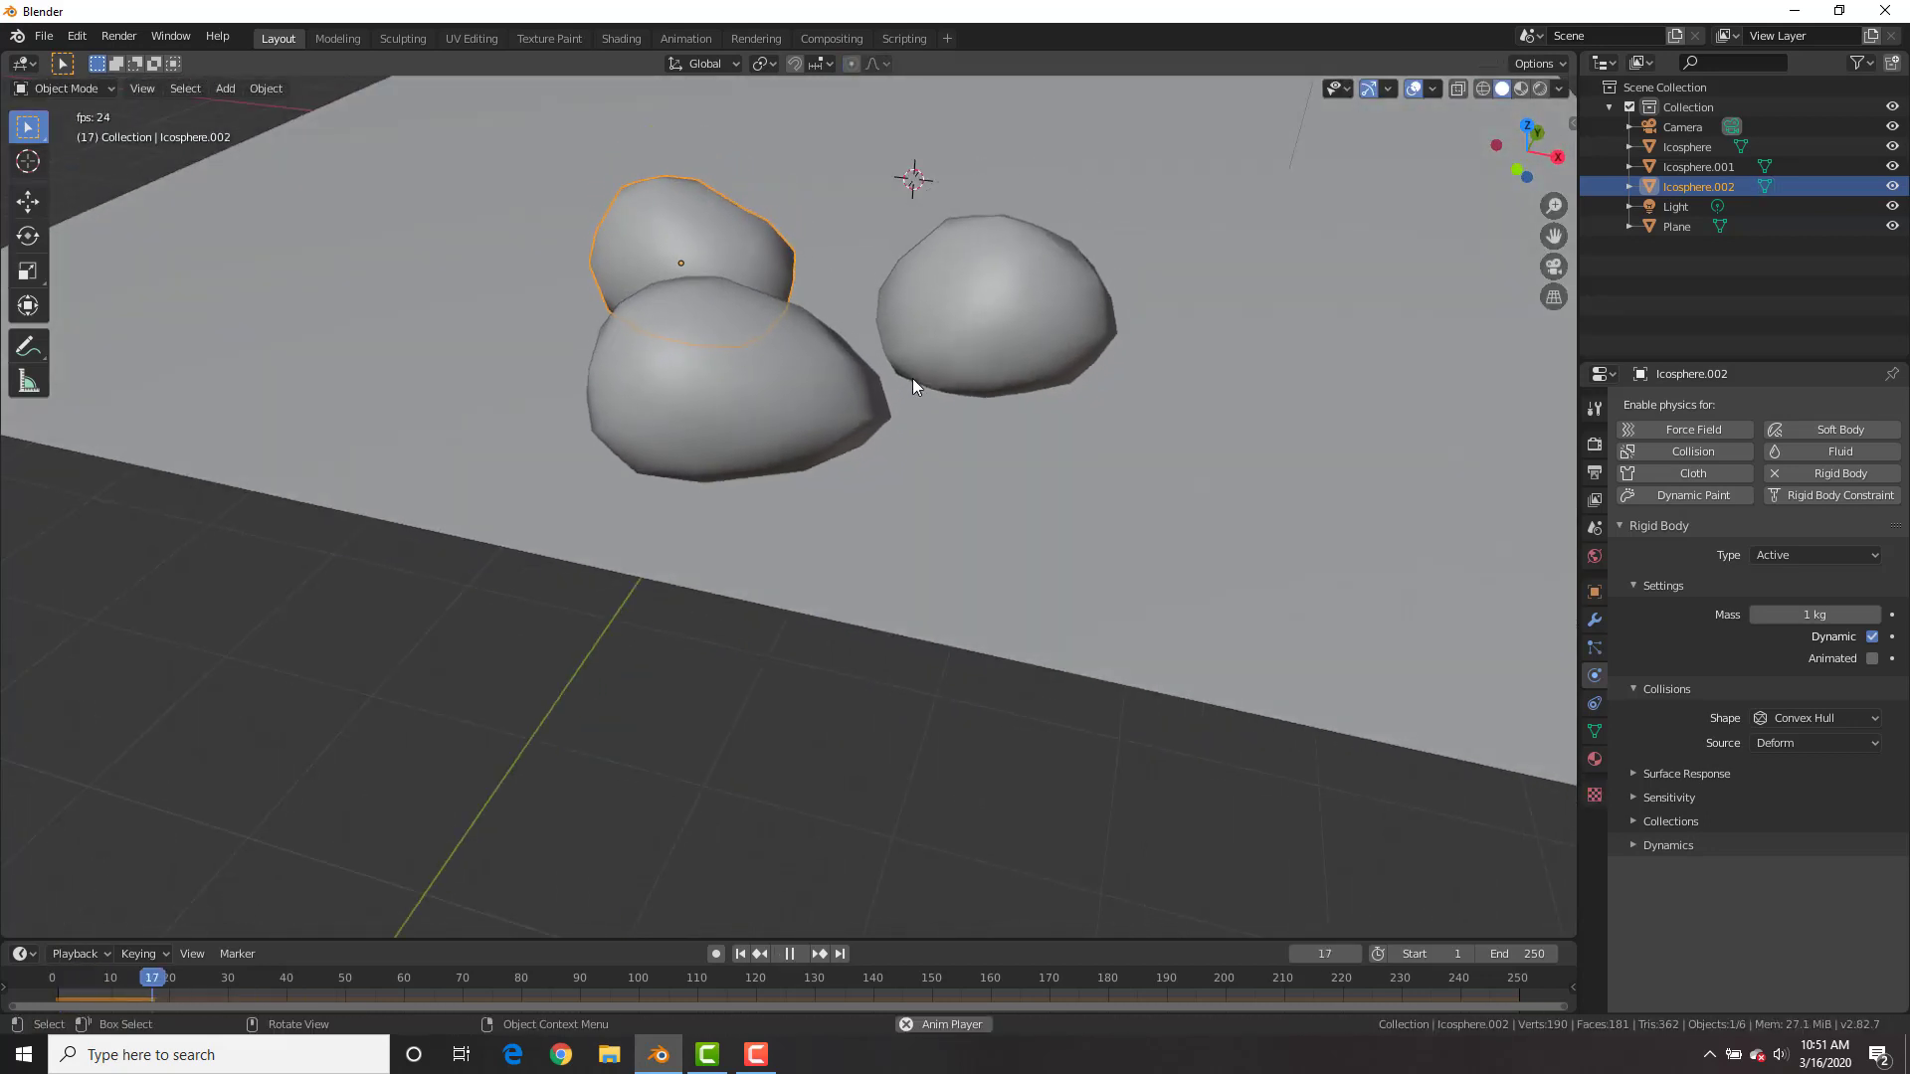
key(space)
scroll(1108, 420, down, 4)
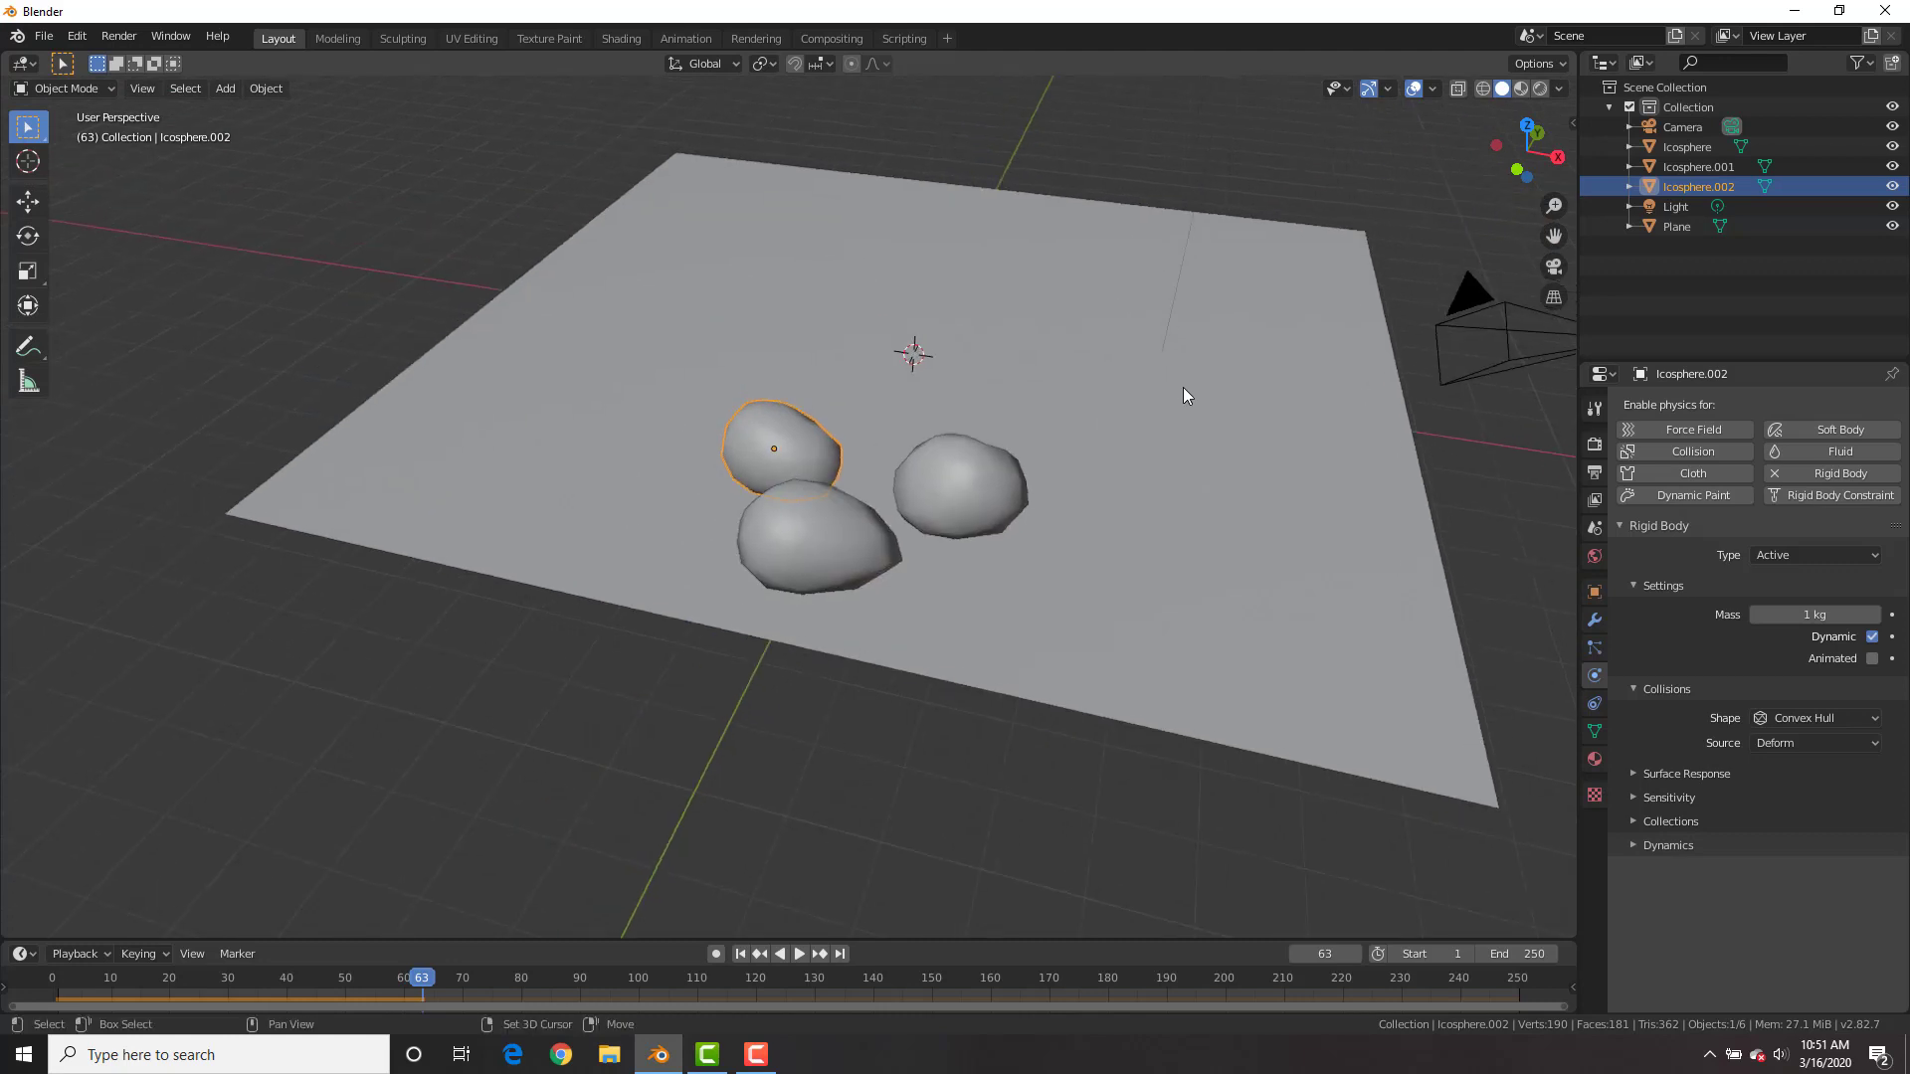
- Keyframe the scene gravity at frame 64, and keyframe Z gravity at 2 m/s² on the following frame
click(1594, 528)
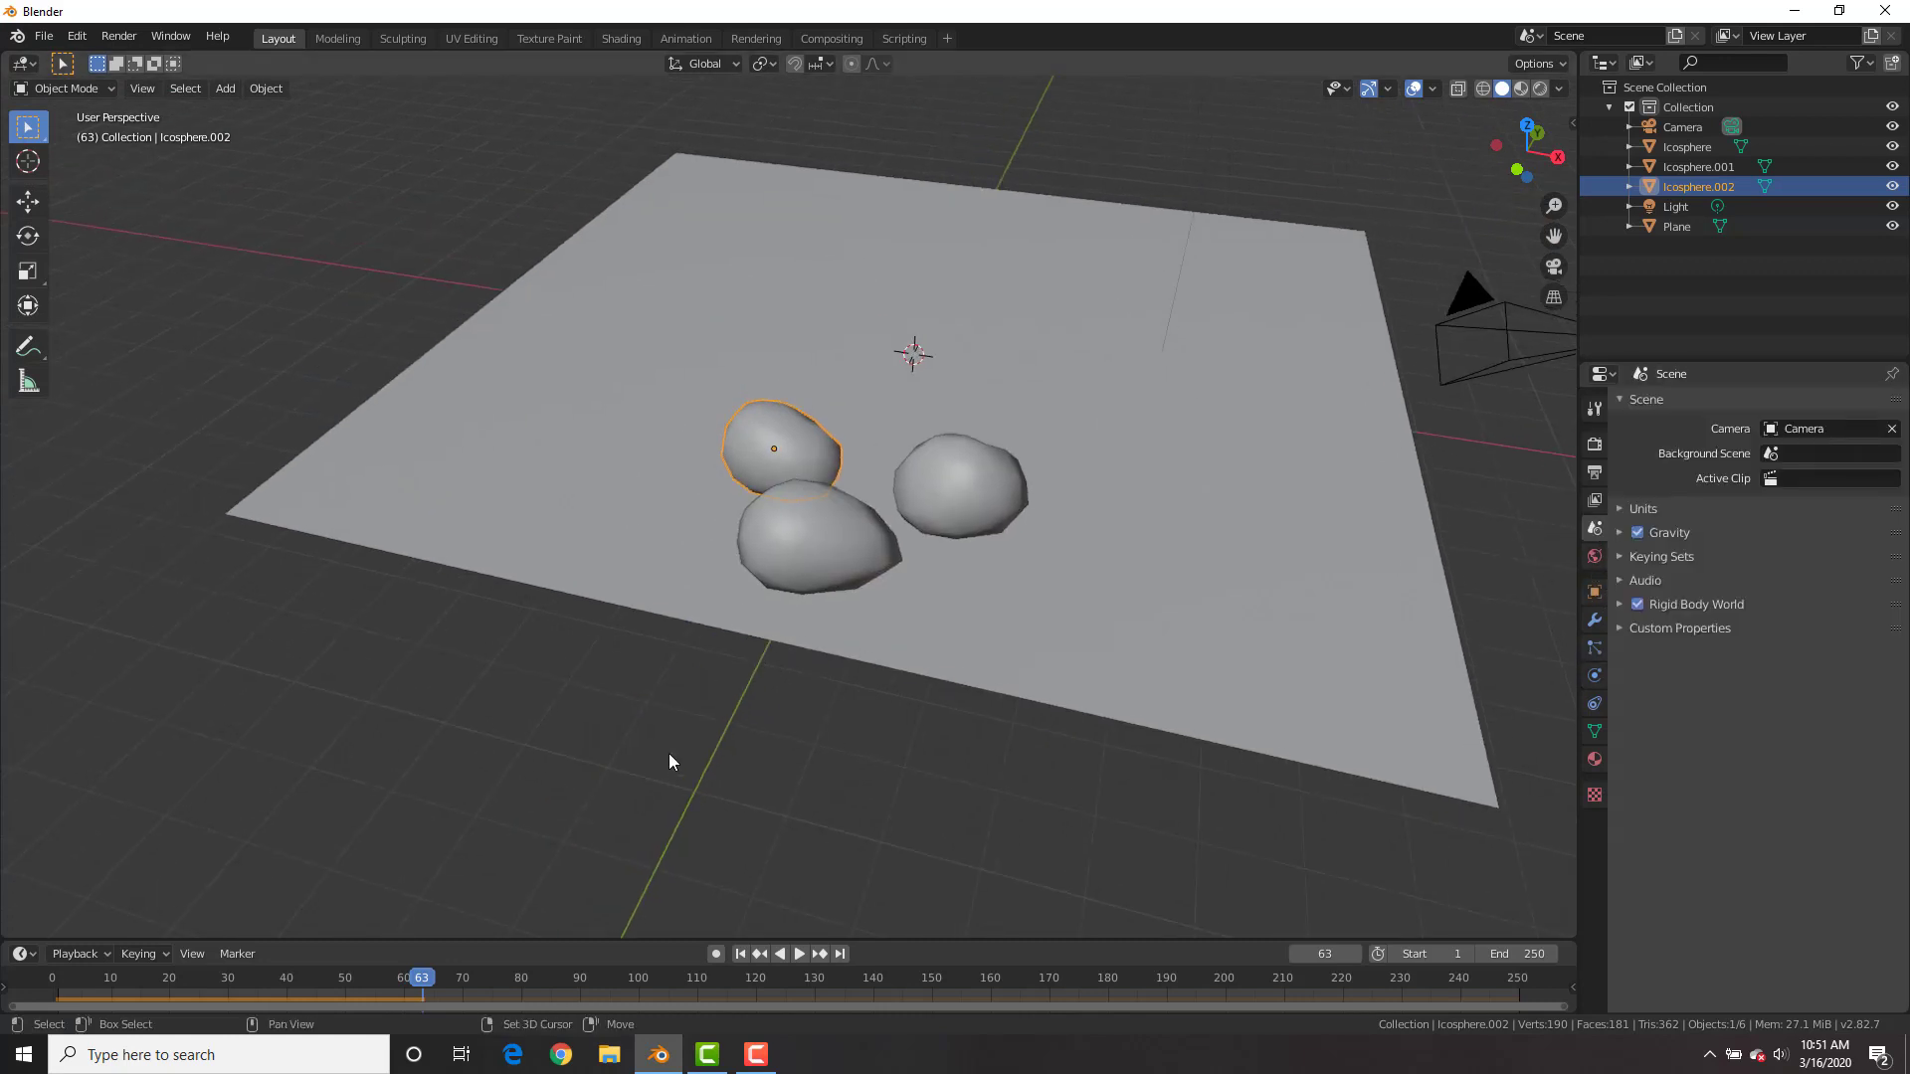
key(shift+Left)
key(space)
key(space)
click(1620, 532)
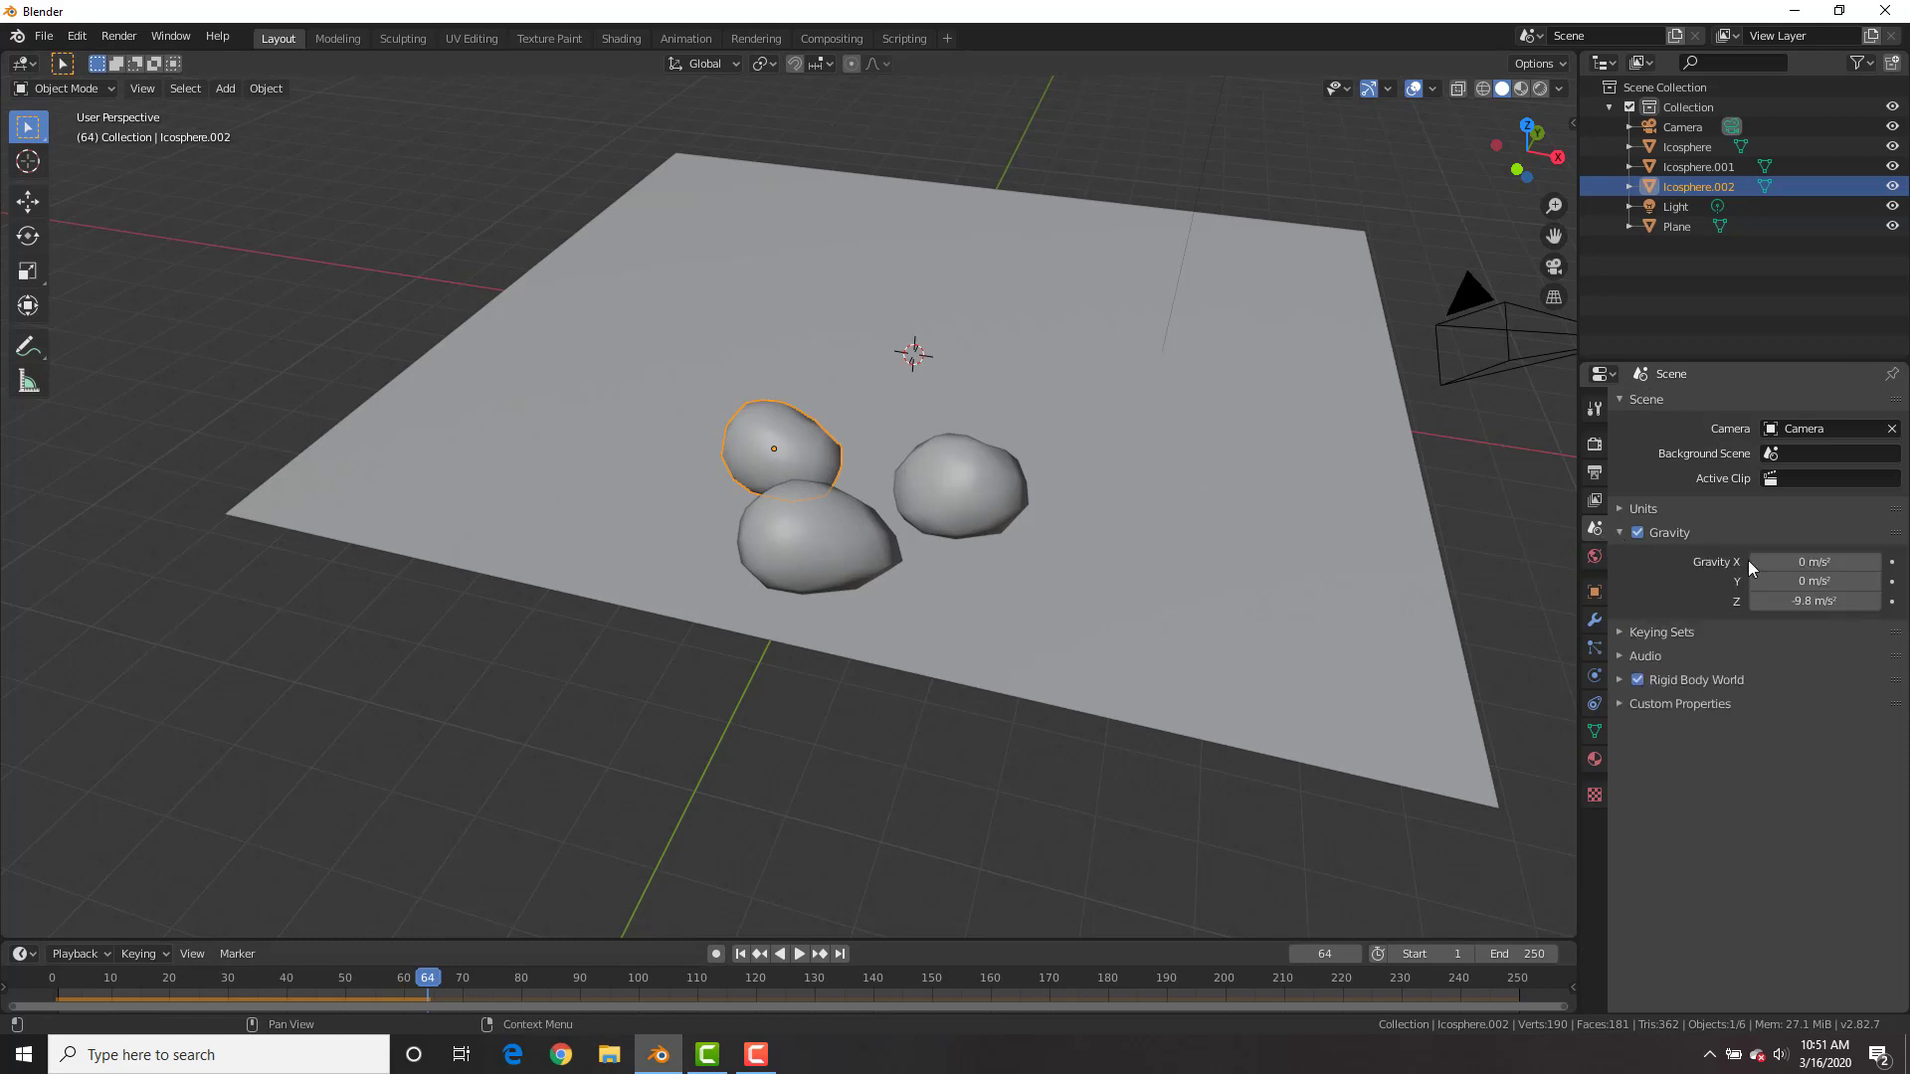
key(i)
key(space)
key(i)
- Replay the animation from the start to check the boulders' lift, and stop the timeline at frame 95
key(shift+Left)
key(space)
middle_drag(1439, 571, 1371, 438)
drag(649, 980, 609, 977)
key(space)
- Add a wind force field, rotate it 90° about X, and position it at the ground's near edge facing the boulders
key(shift+a)
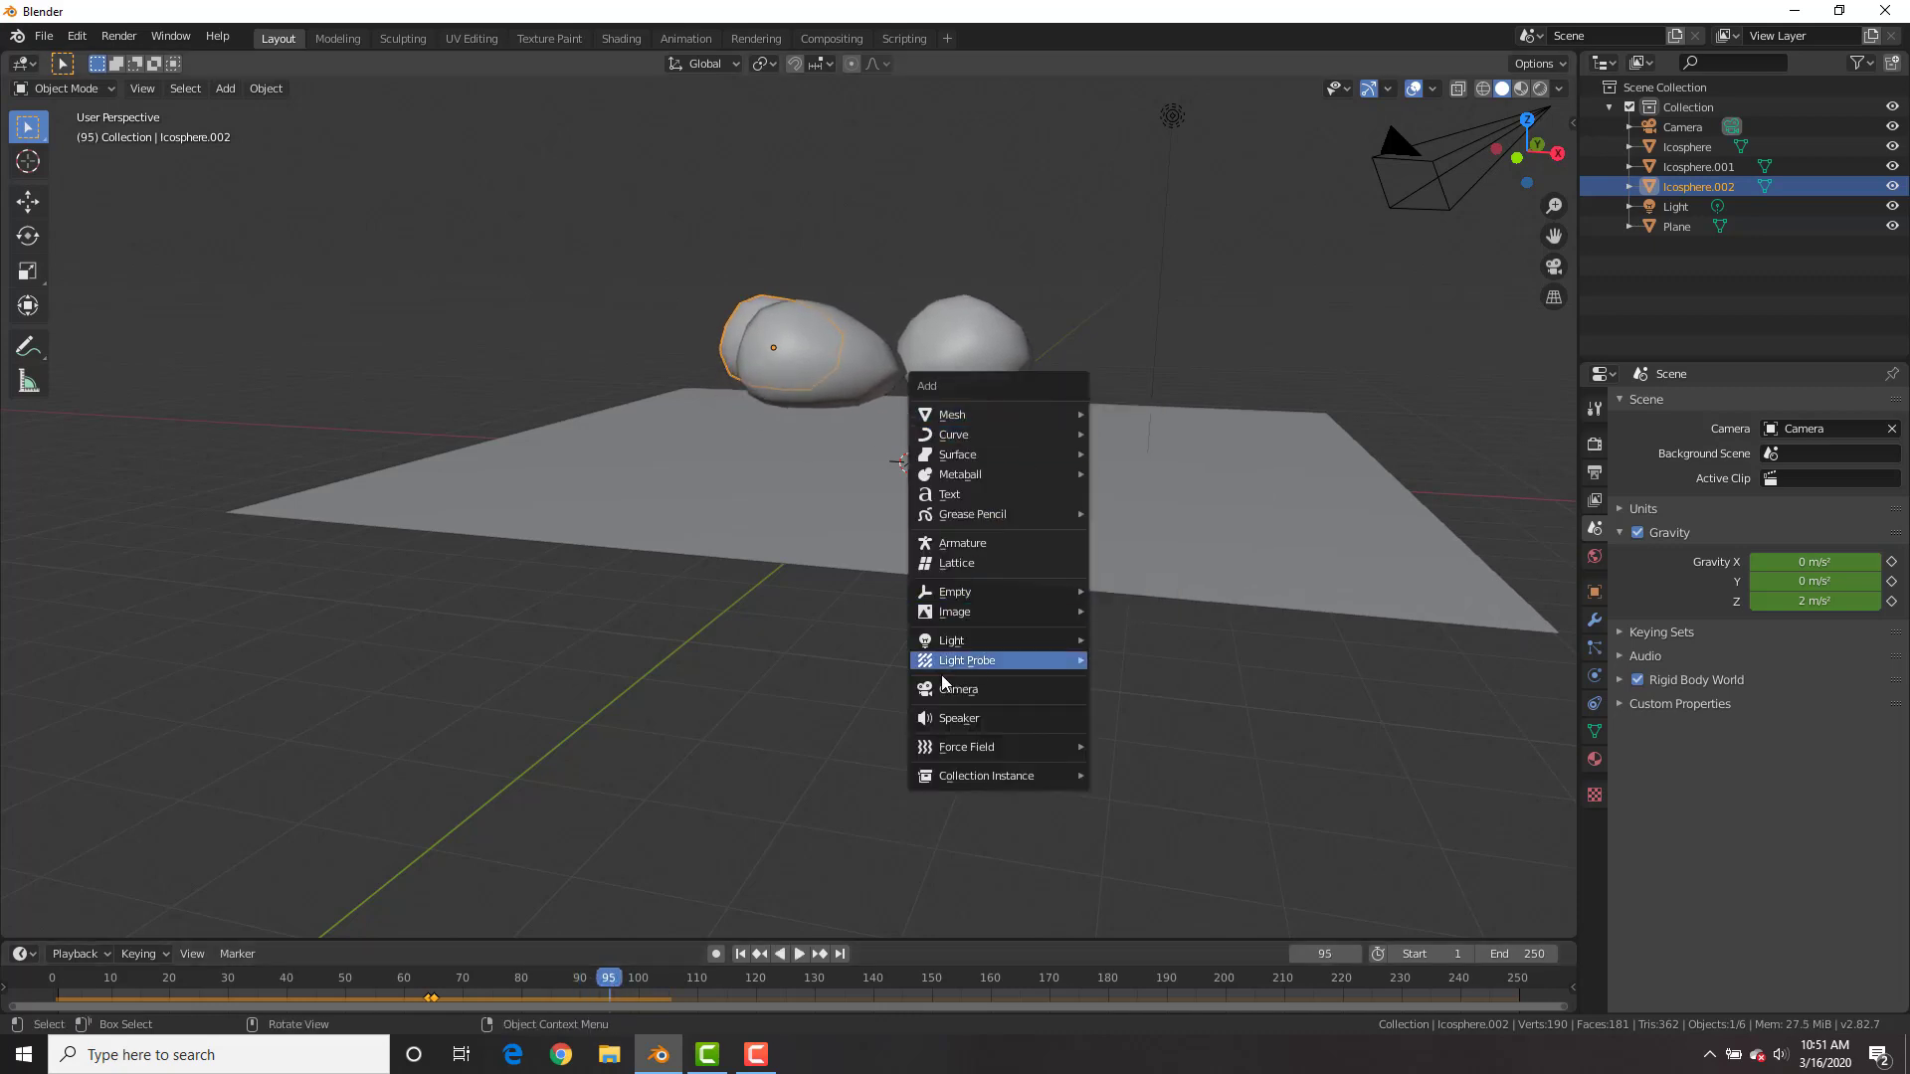
mouse_move(950, 748)
click(1131, 506)
key(g)
key(y)
click(870, 586)
text(rx90)
key(Return)
key(g)
key(z)
click(944, 379)
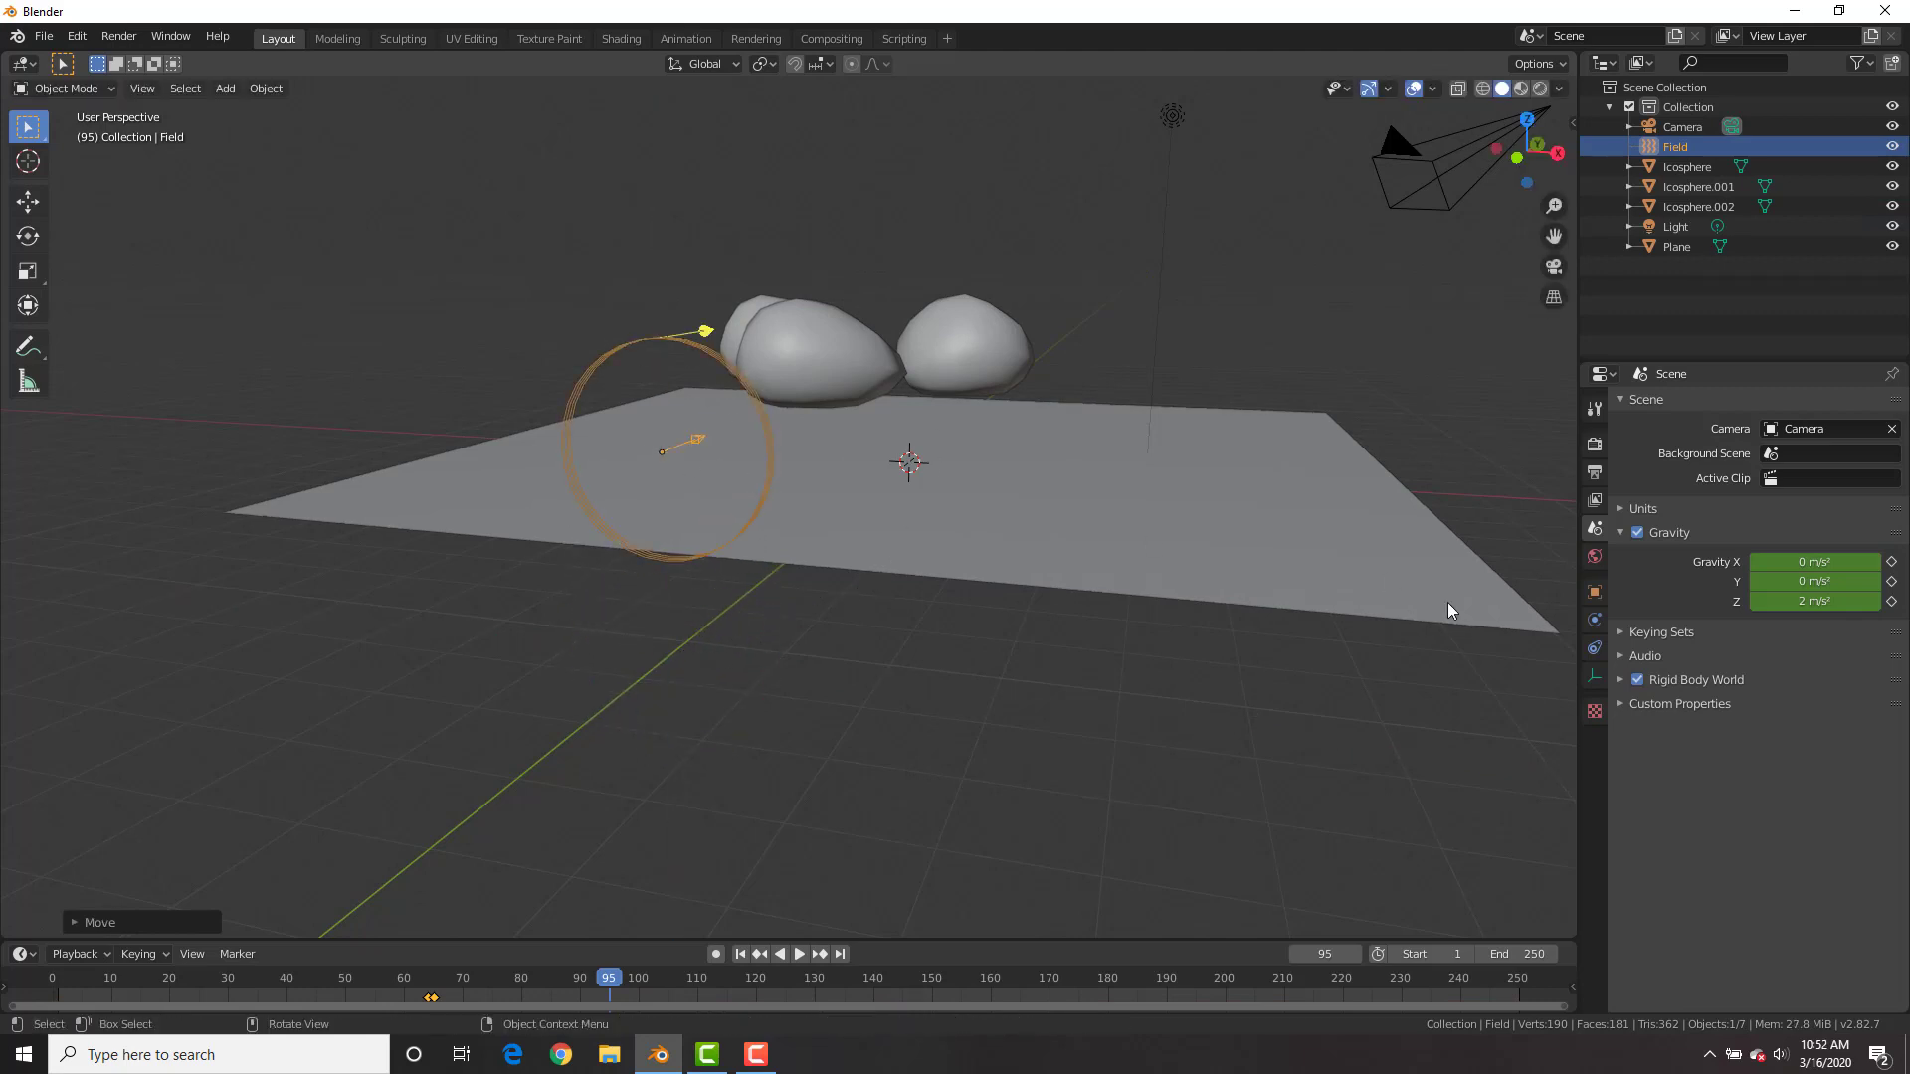
- Keyframe the wind strength at 0 on frame 95, and enter and keyframe a new strength on frame 96
click(1595, 621)
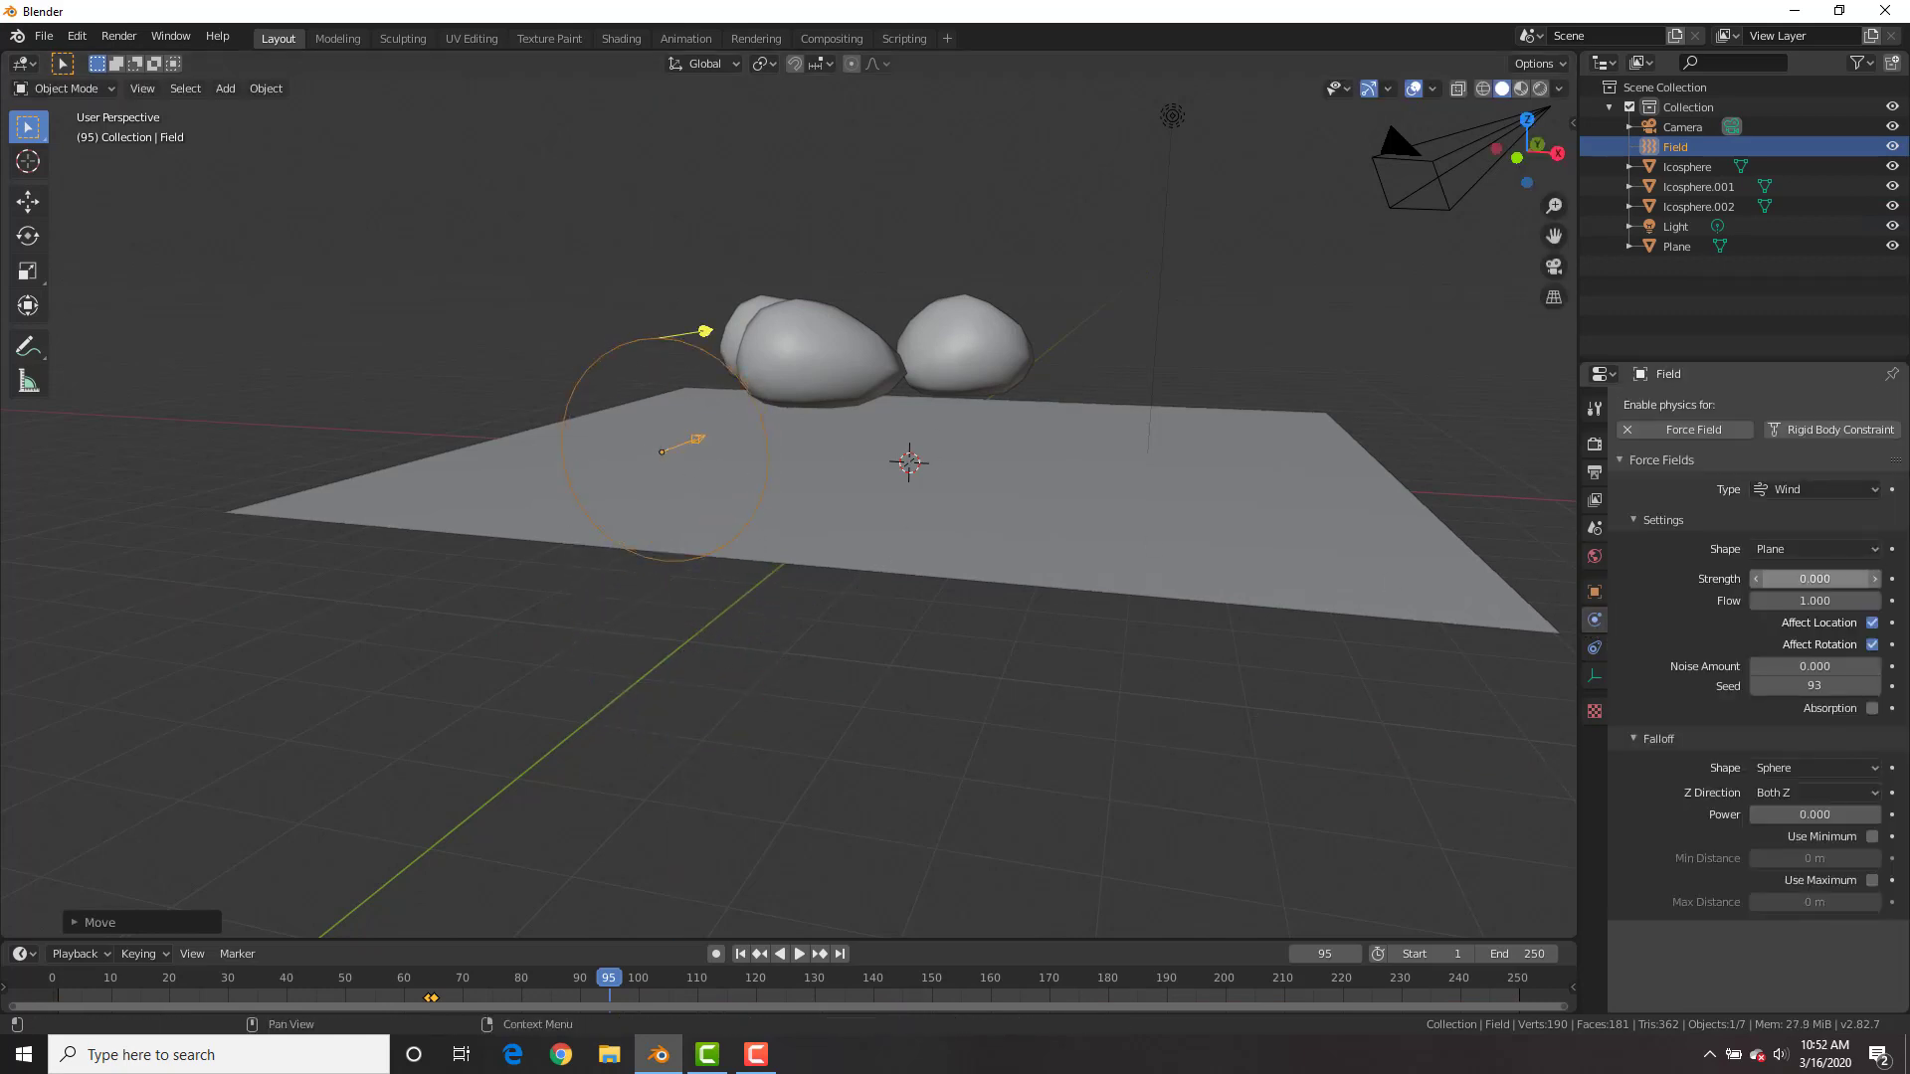
drag(611, 983, 615, 983)
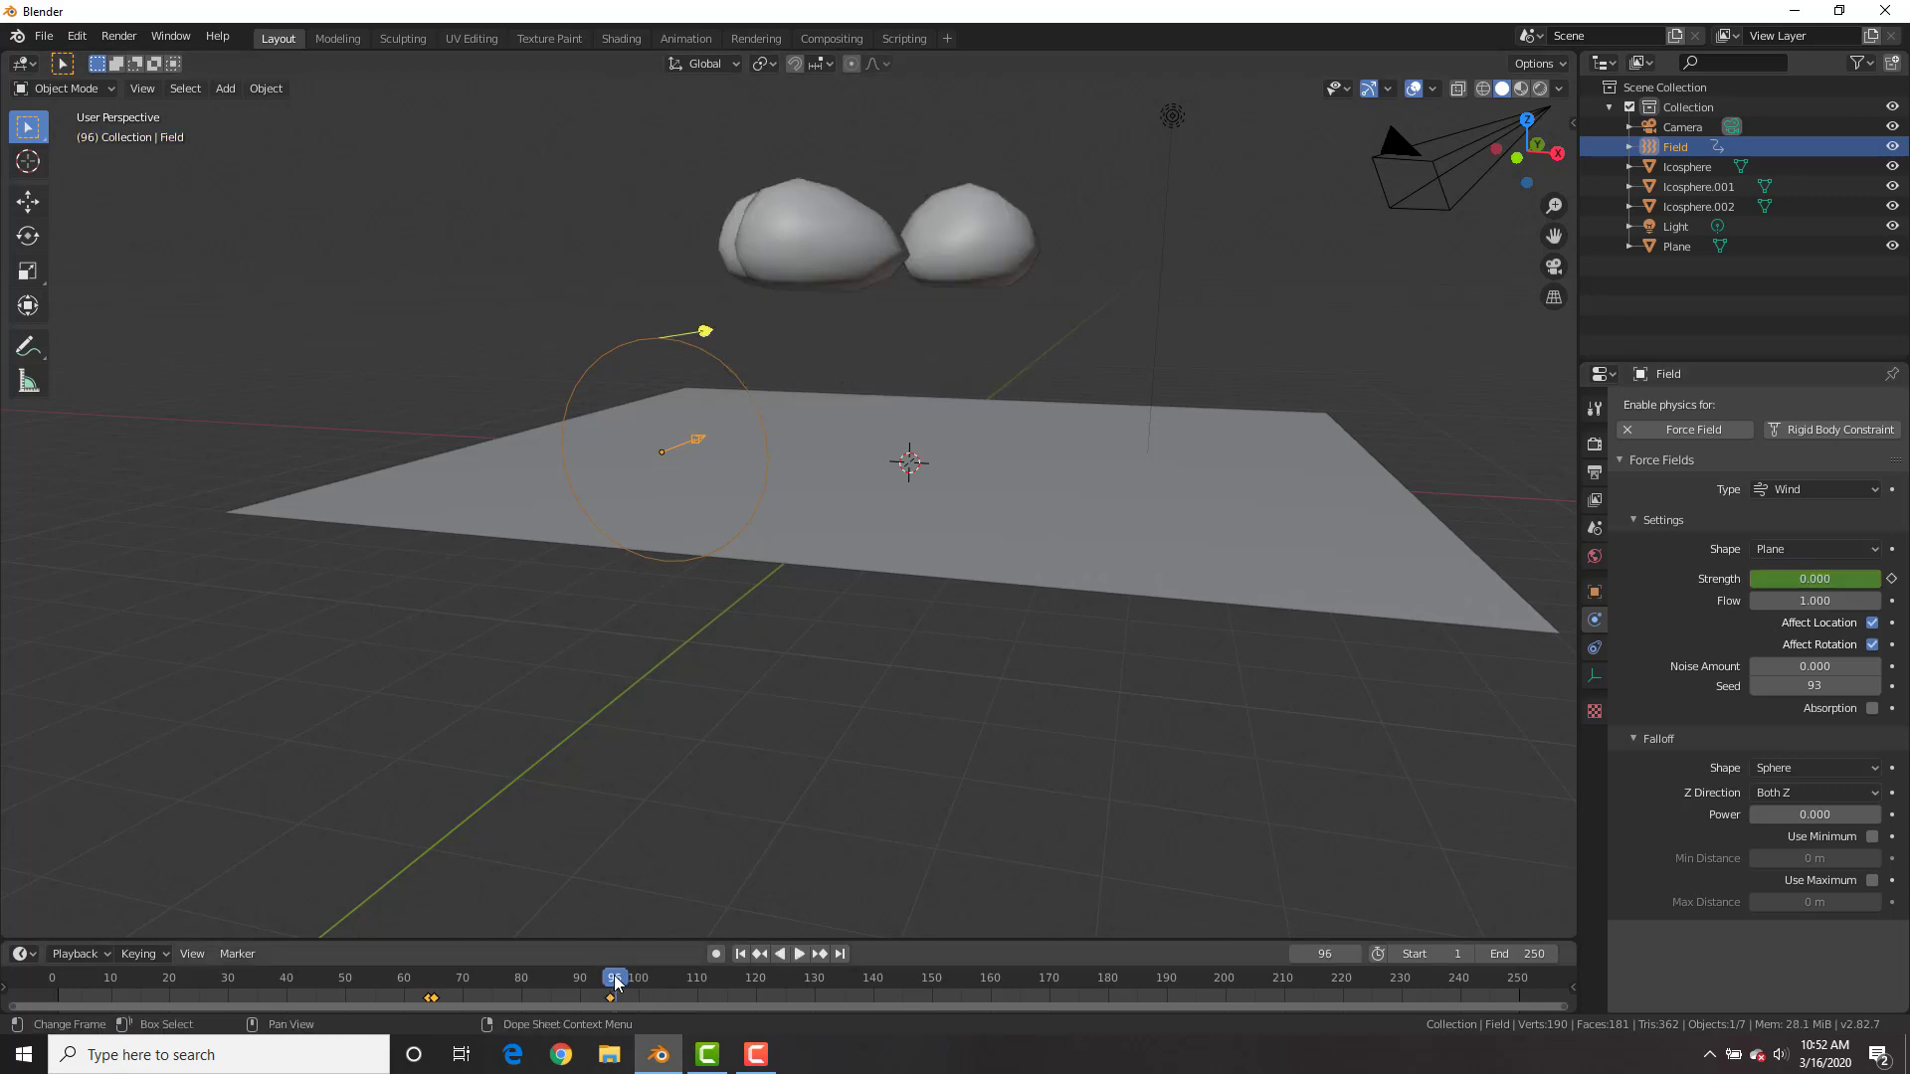
click(1819, 579)
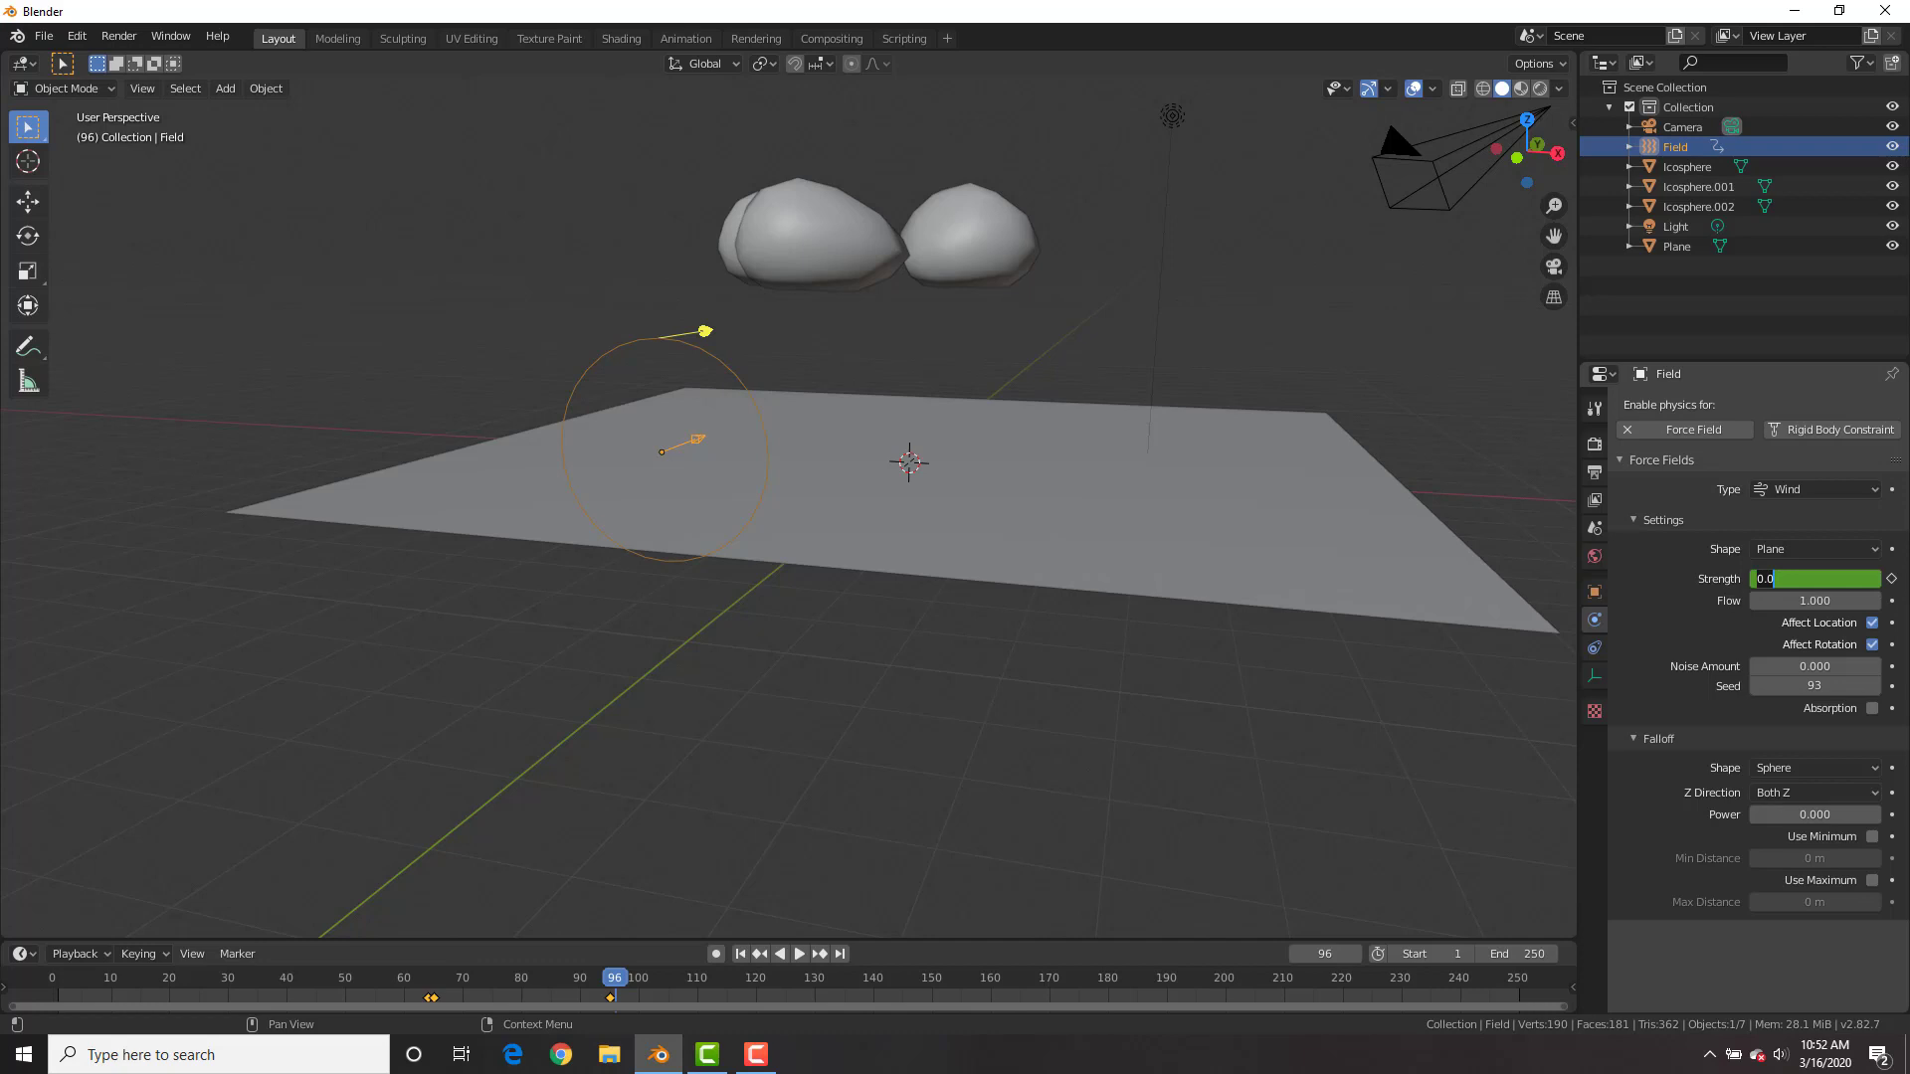
- Play the animation from the first frame to check the wind's effect on the boulders
middle_drag(1100, 325, 1078, 350)
key(shift+Left)
key(space)
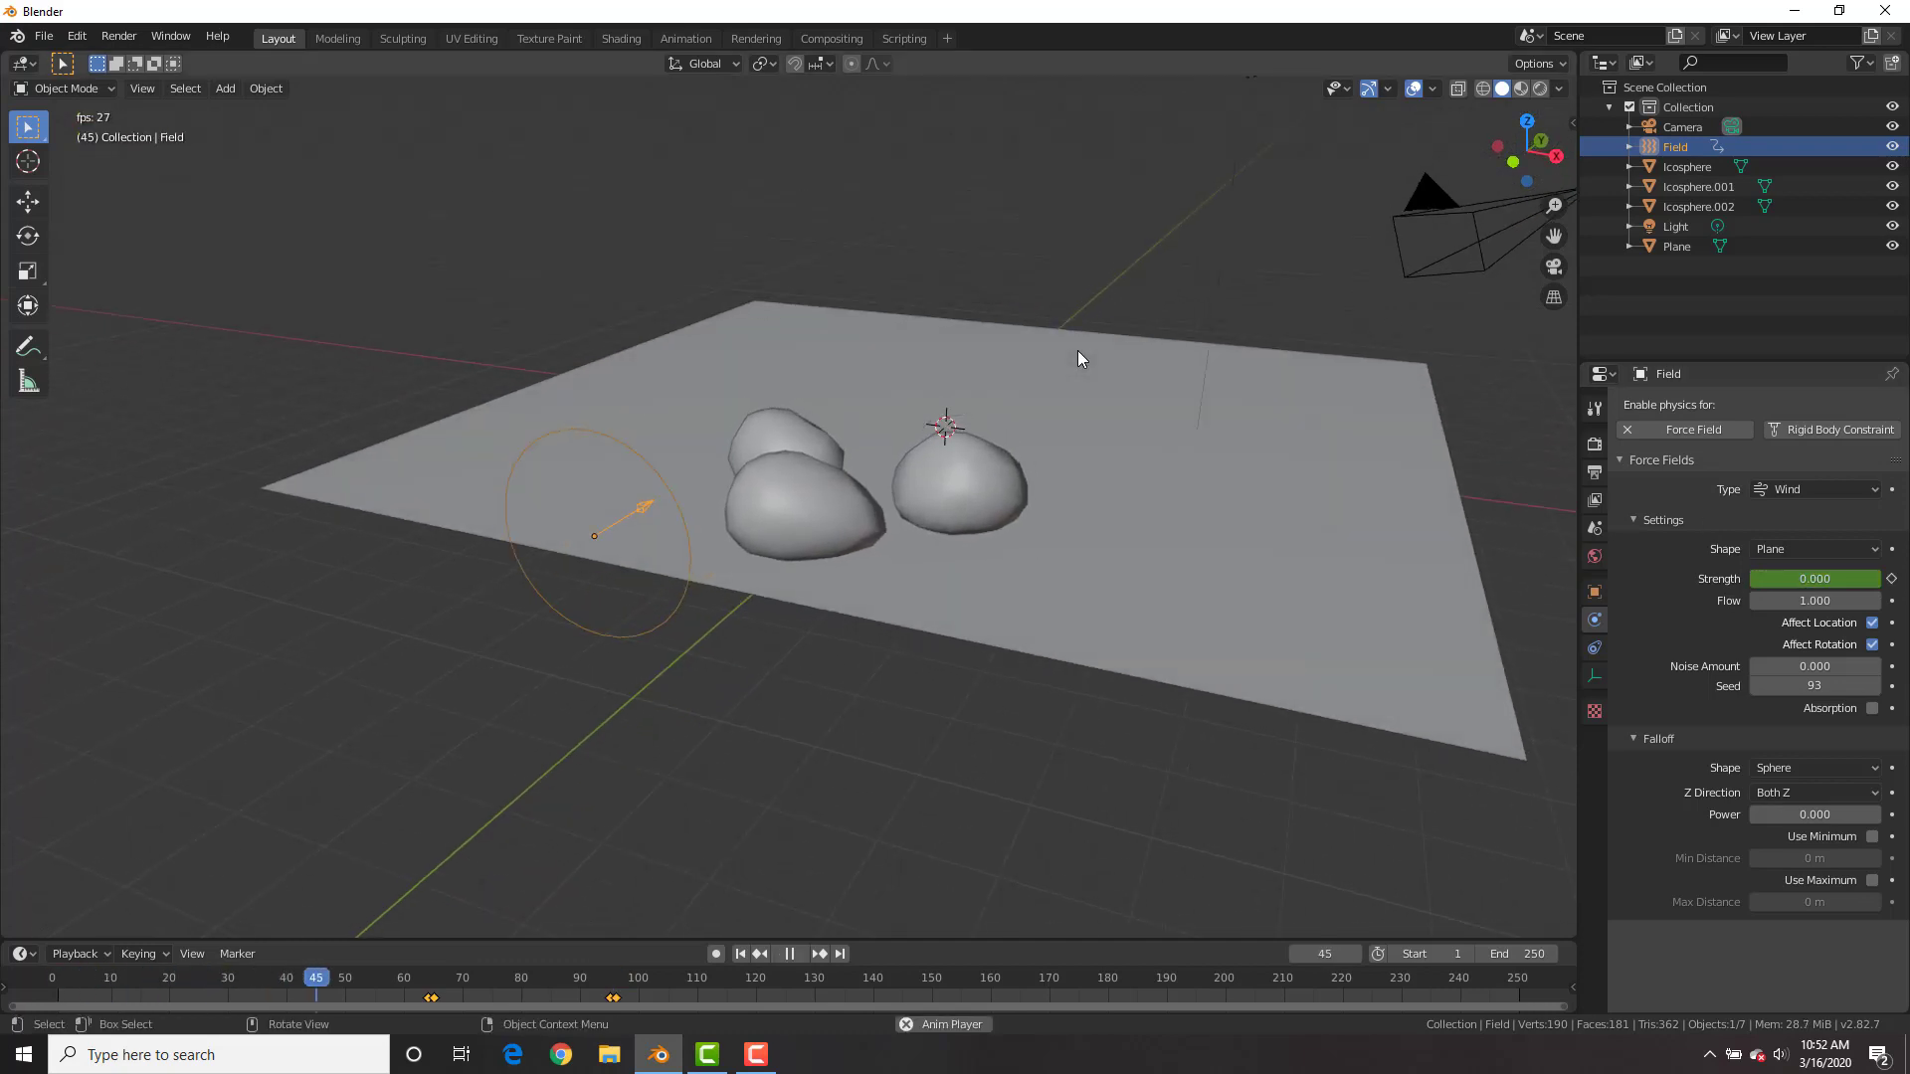
key(Escape)
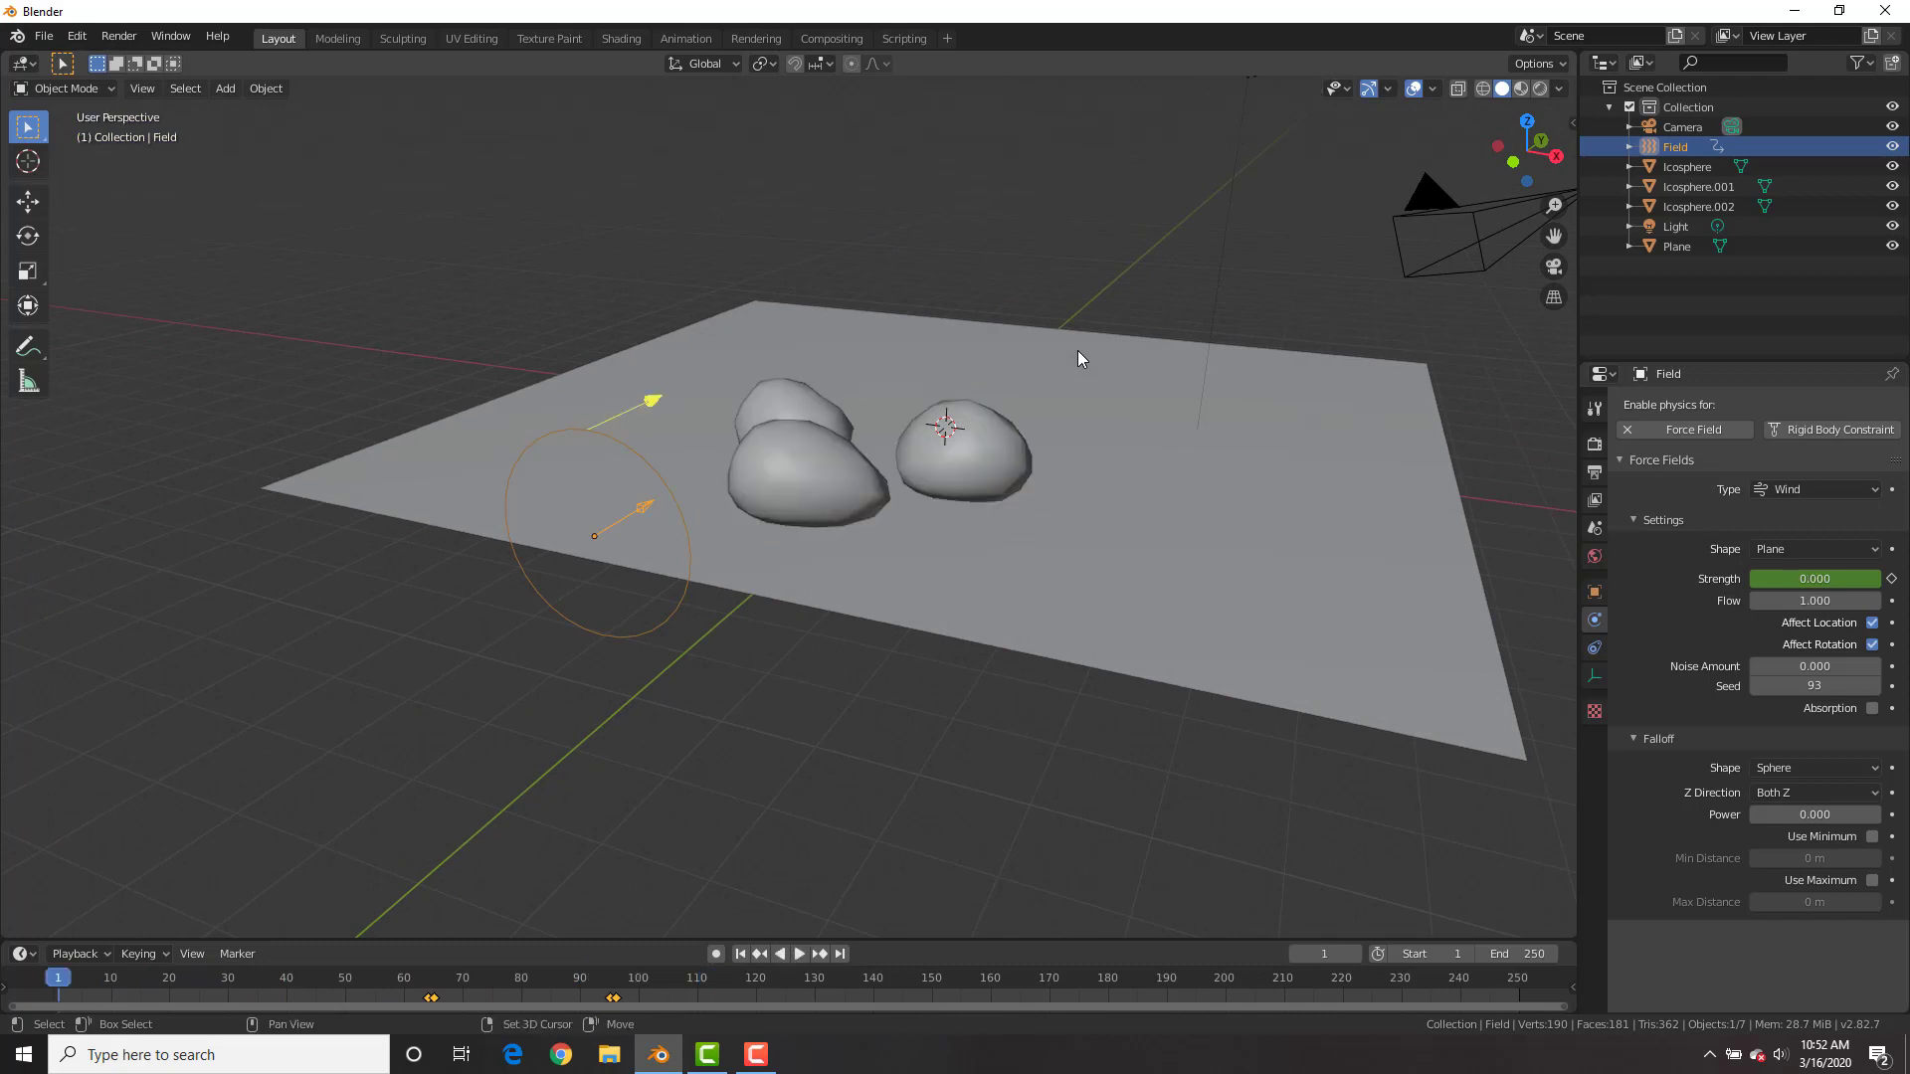
- Add a plane rotated 90° about X, enlarge it and position it as a wall along the ground's far edge
key(shift+a)
mouse_move(1028, 77)
click(1144, 72)
text(rx90)
key(Return)
key(g)
click(1116, 362)
key(s)
click(1464, 451)
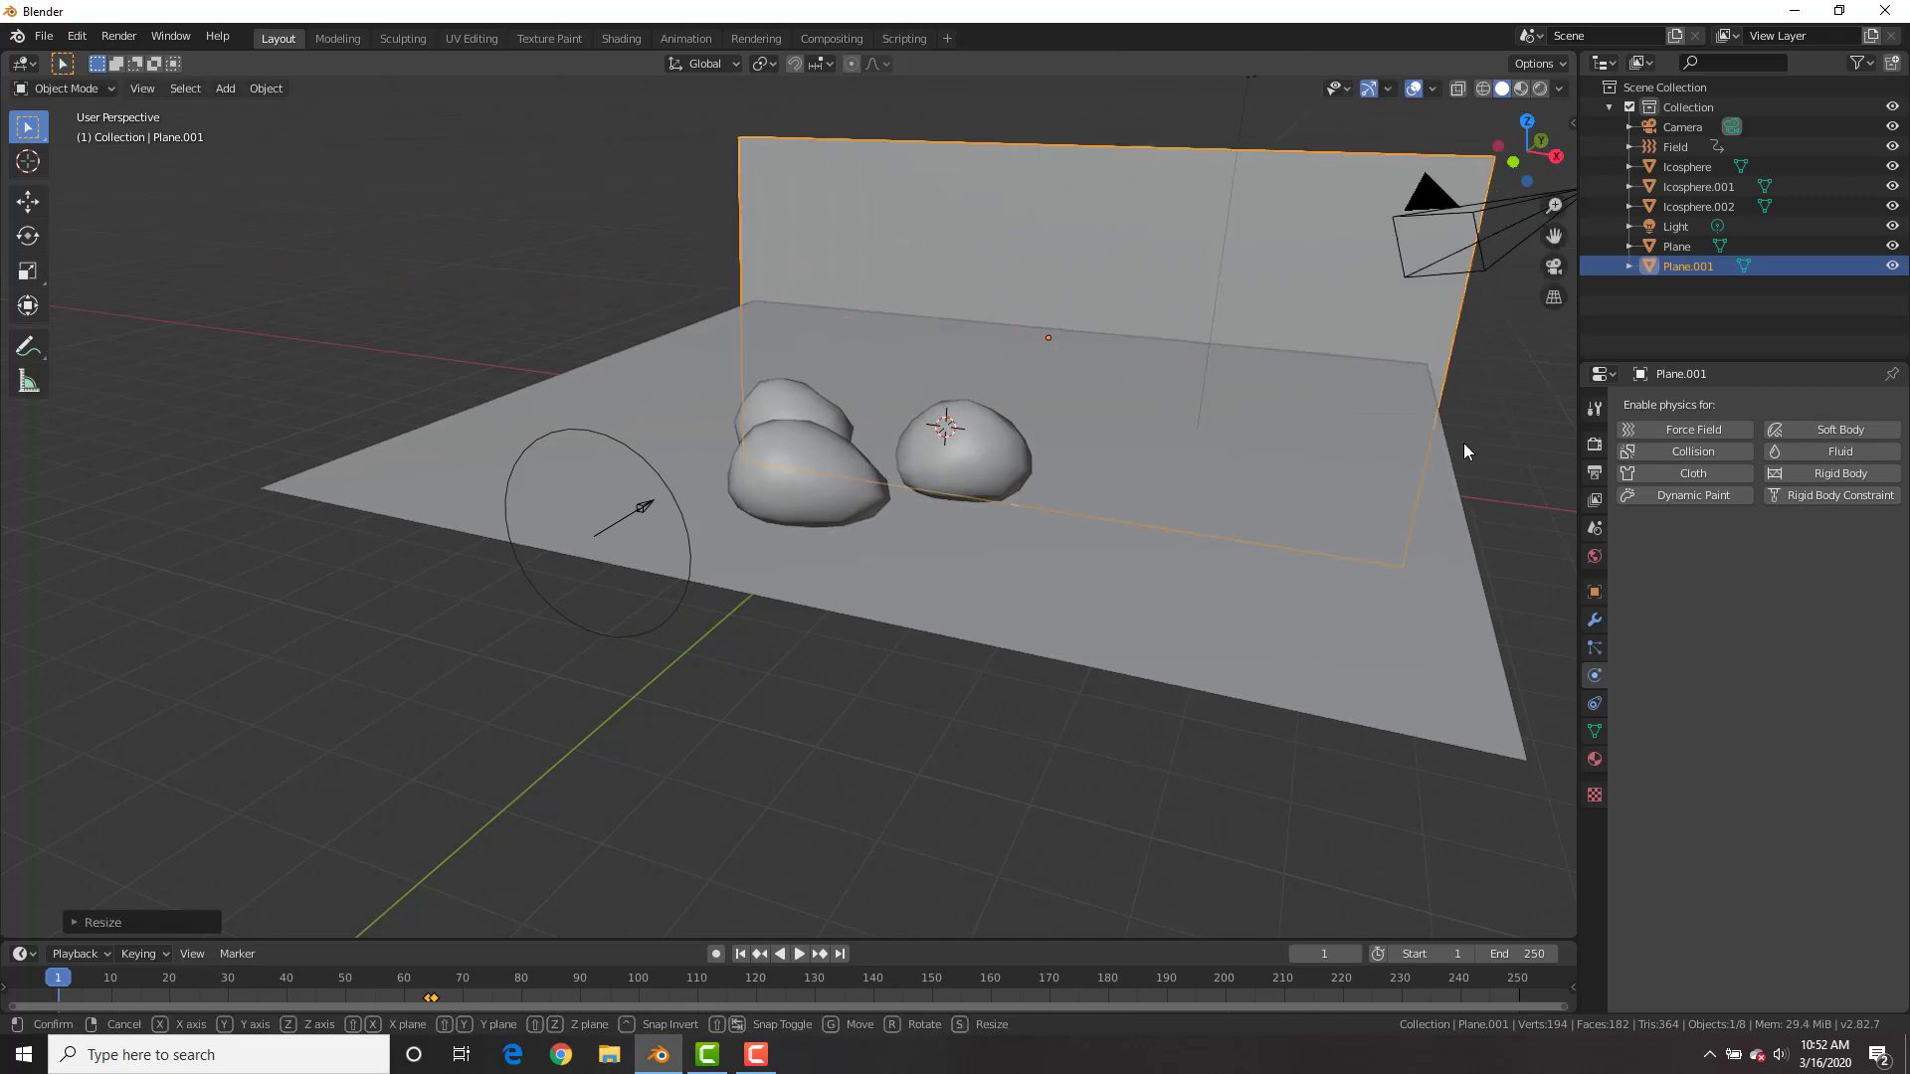
key(g)
click(1462, 309)
- Make the upright wall plane a passive rigid body and play the simulation against it
click(1840, 474)
click(1815, 555)
click(1791, 580)
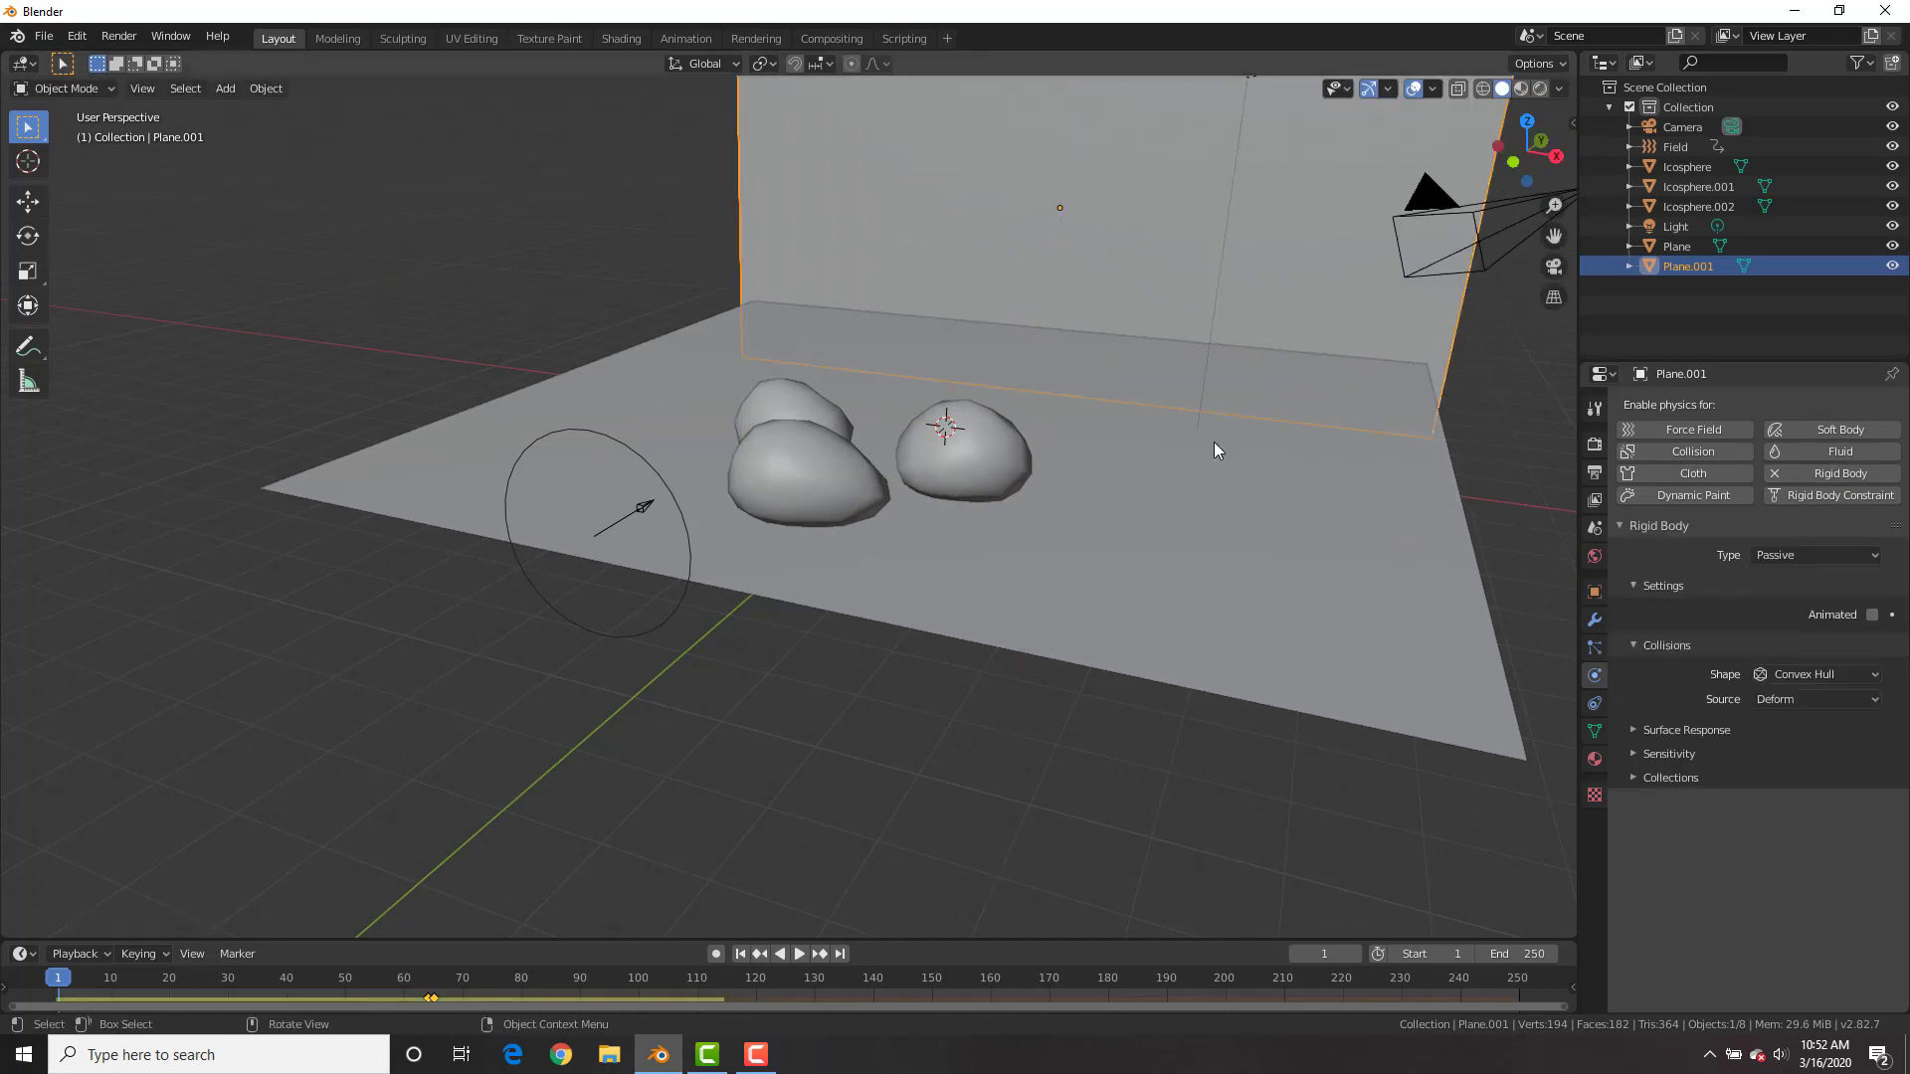
scroll(1208, 430, down, 3)
key(space)
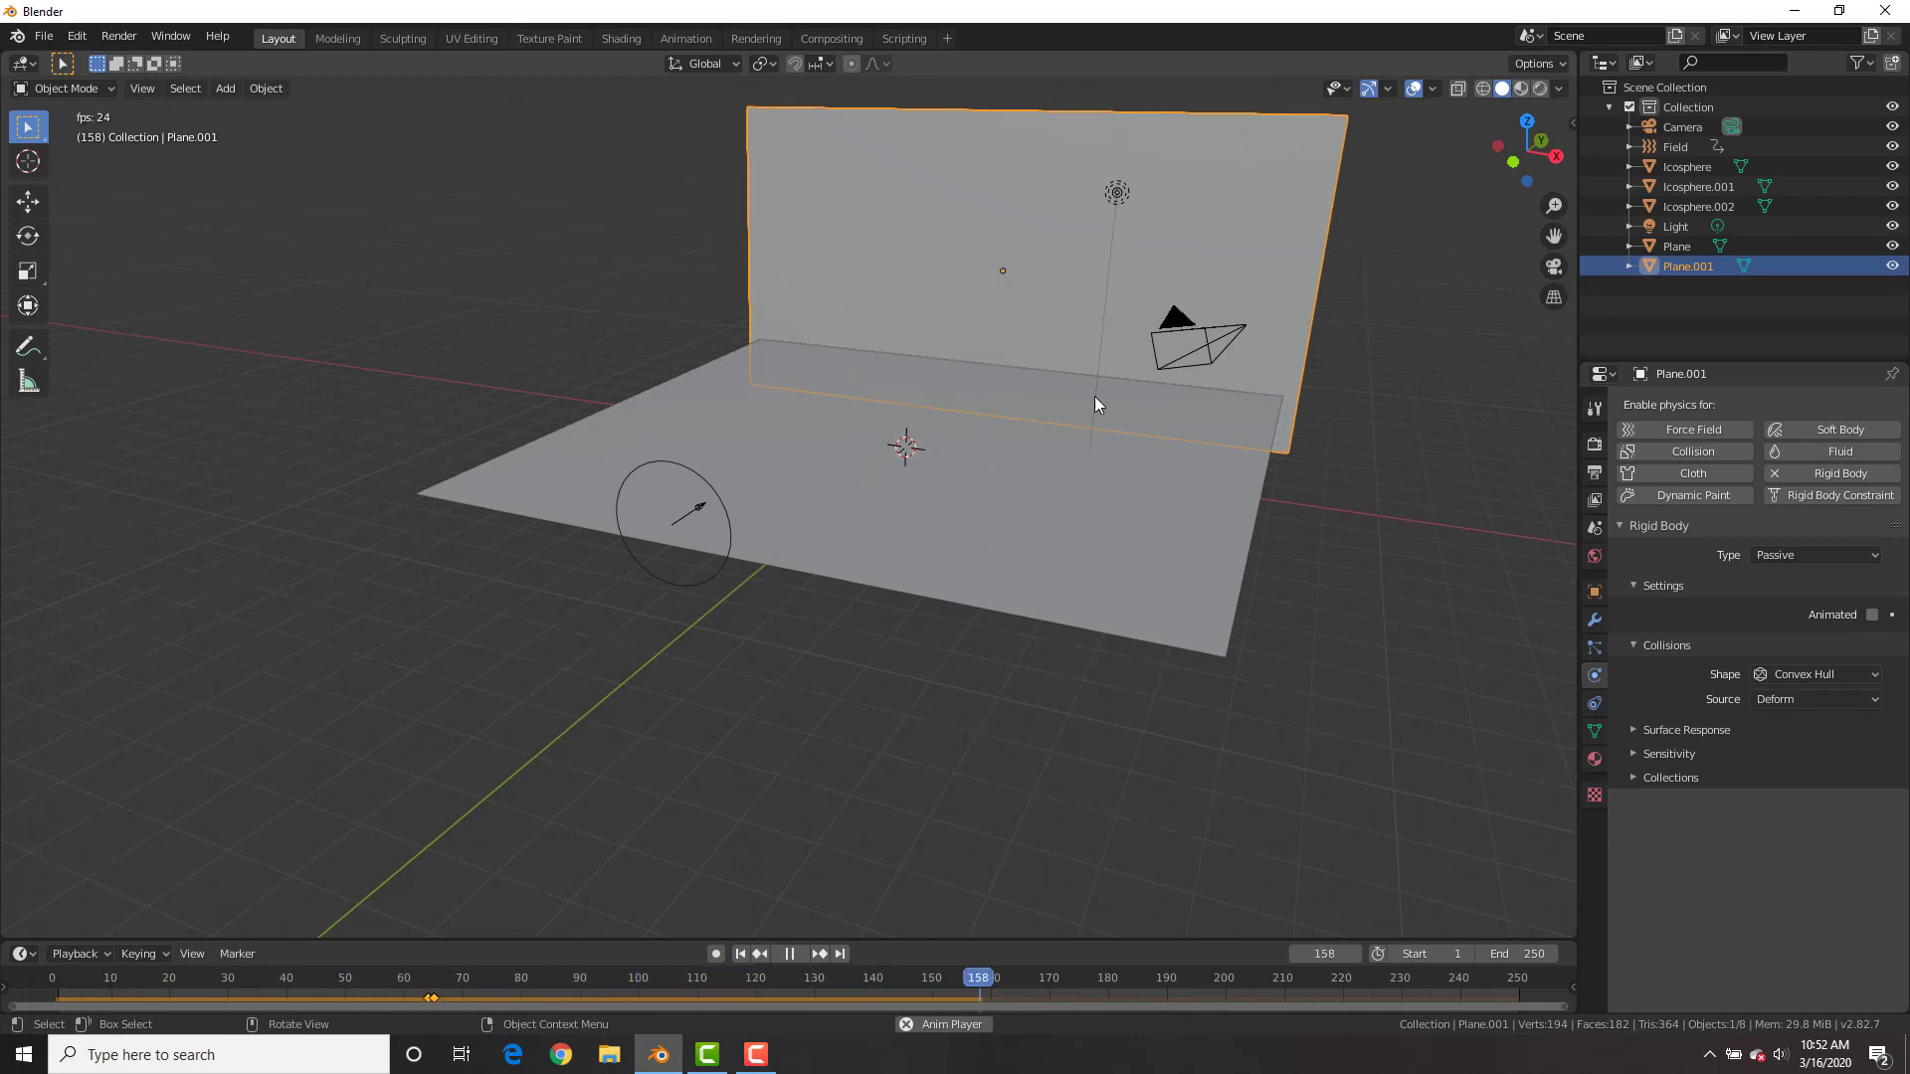
- Keyframe the wind field's strength on frame 97, then enter and keyframe a new strength on frame 98
drag(557, 976, 616, 977)
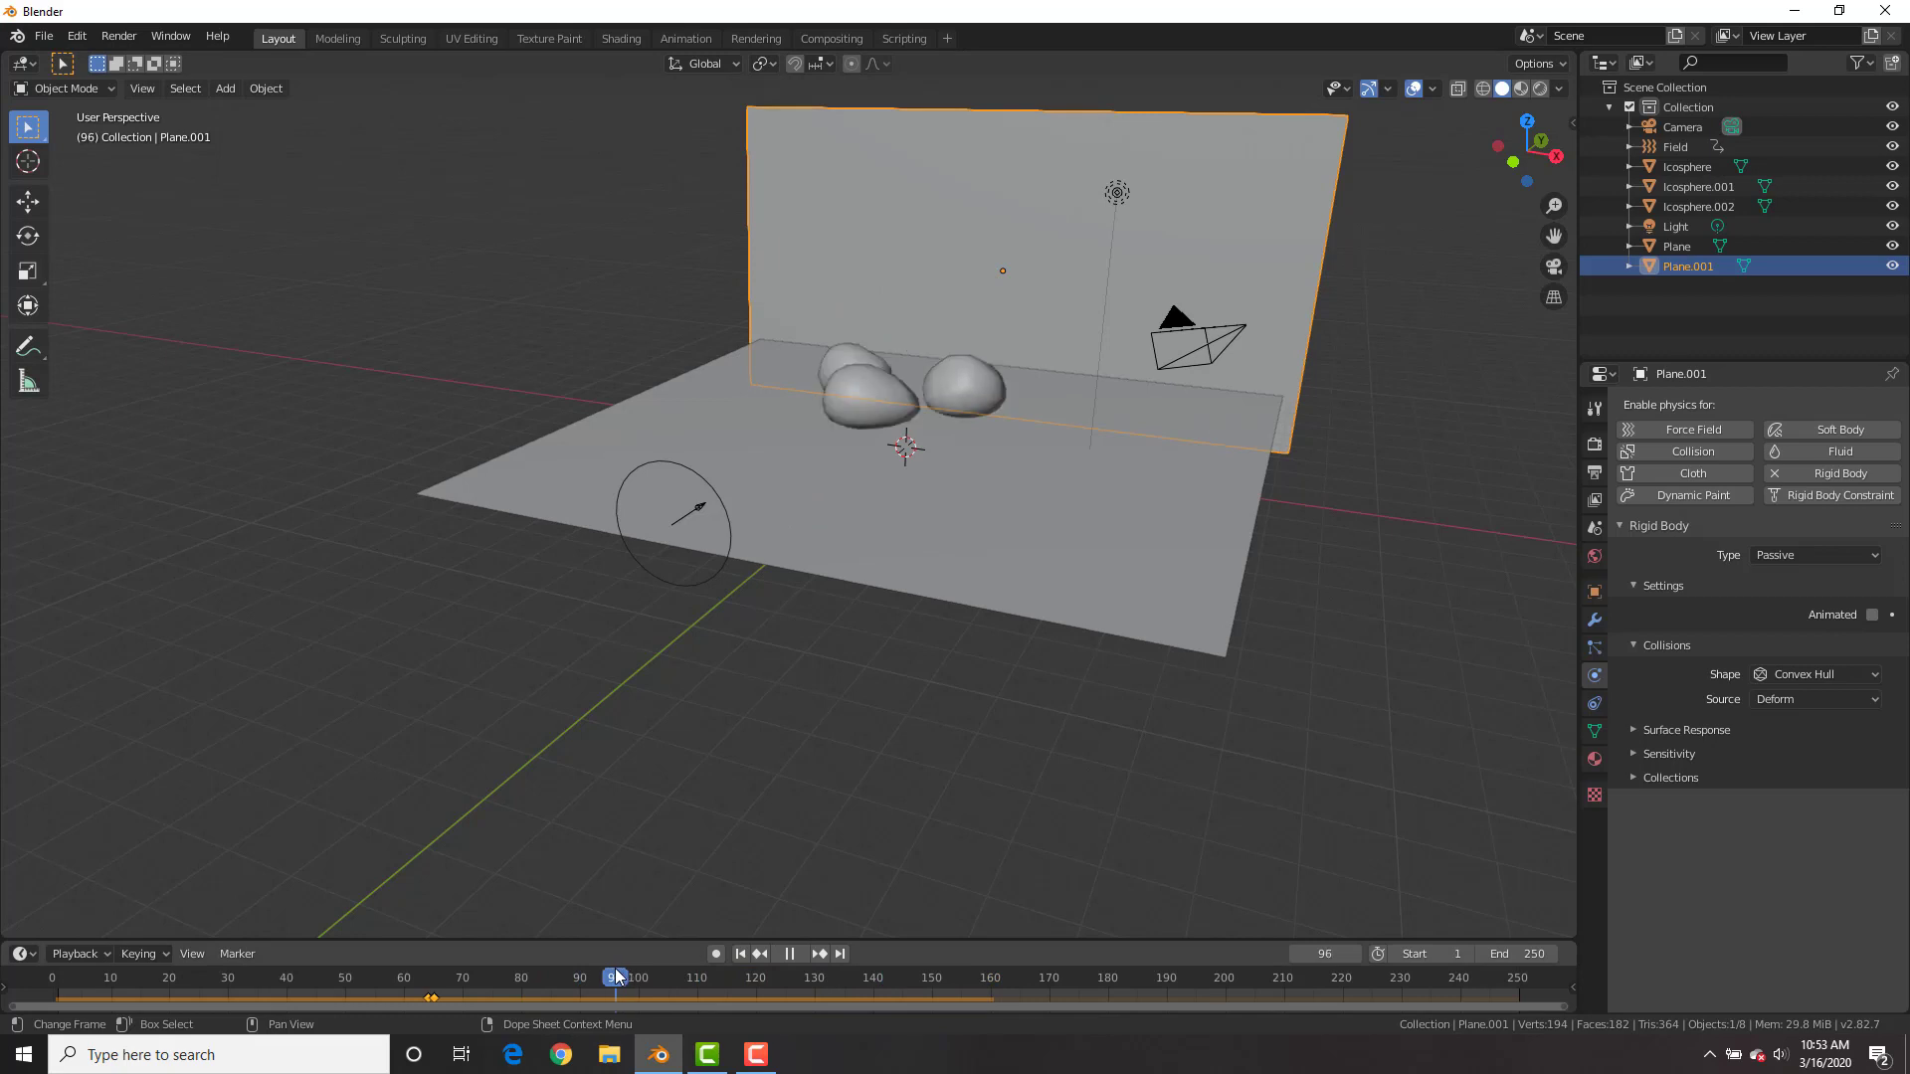
click(619, 973)
click(667, 465)
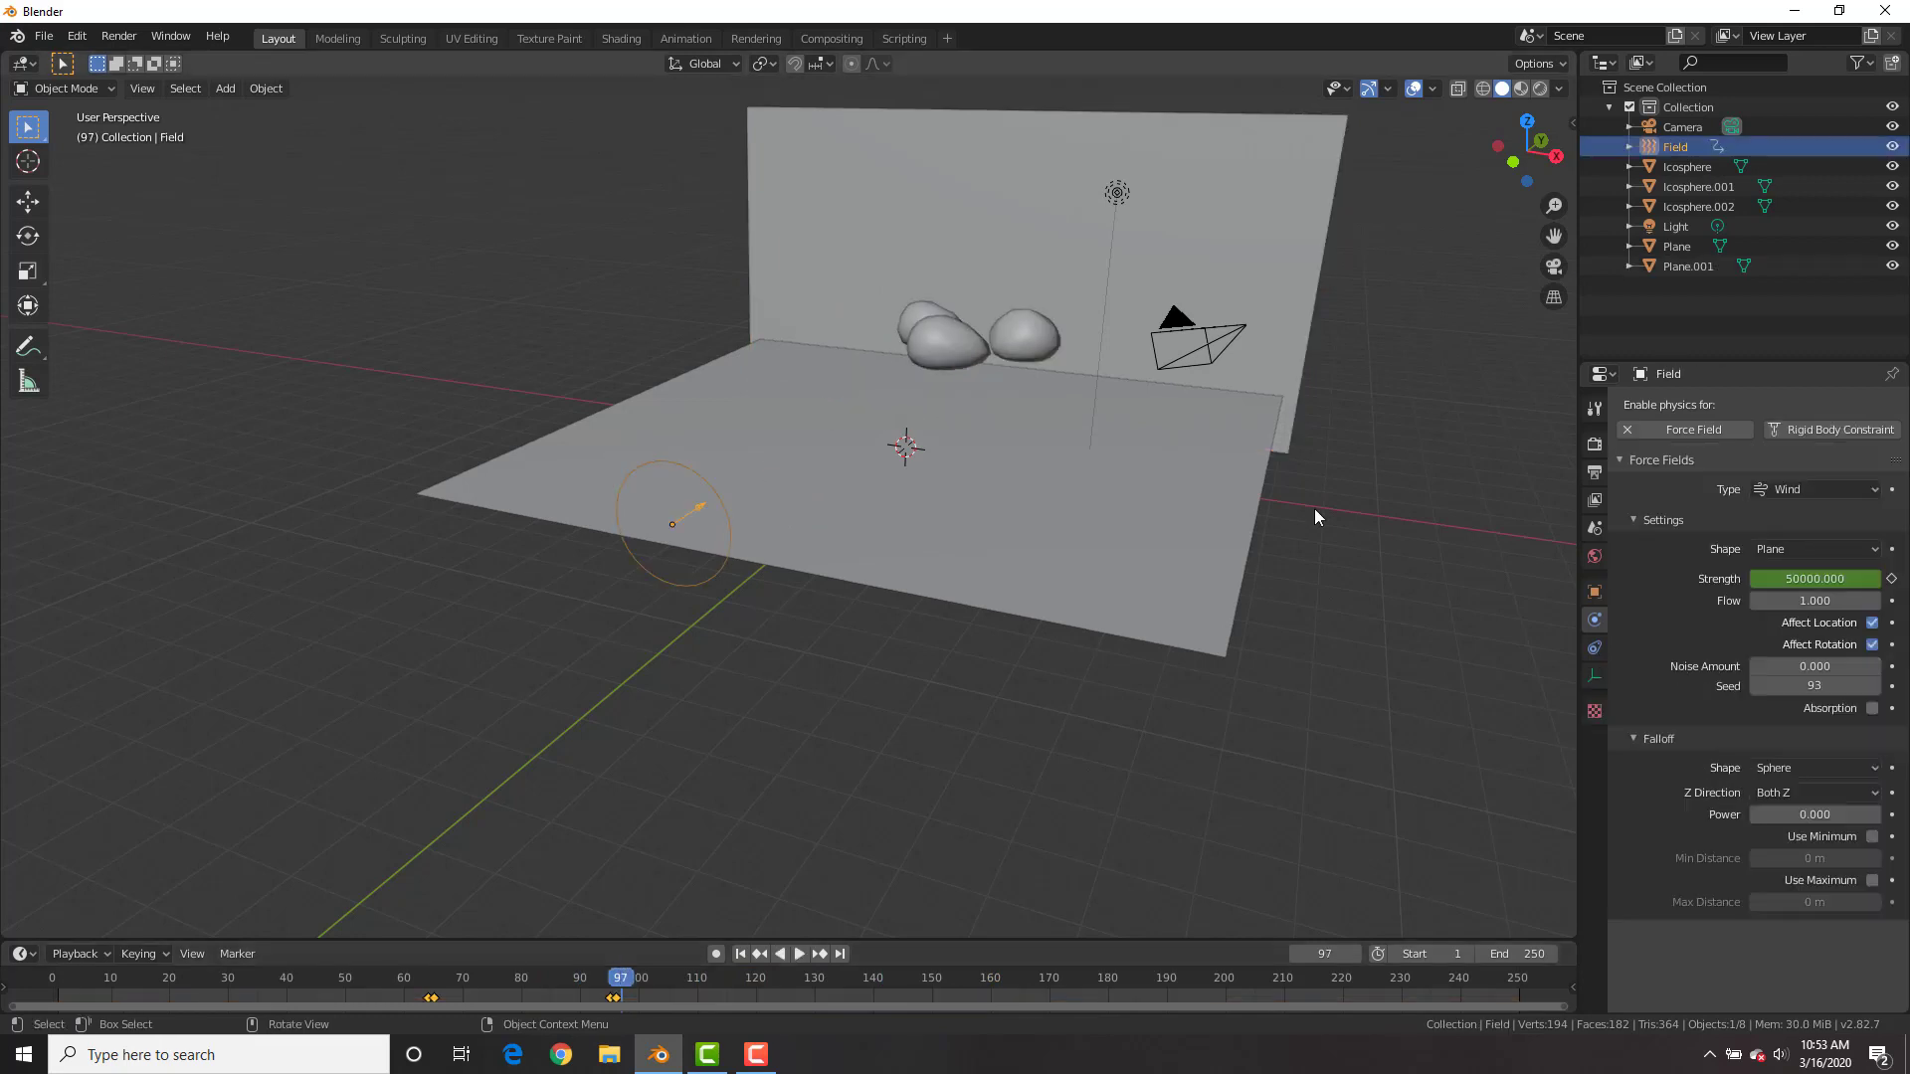
key(i)
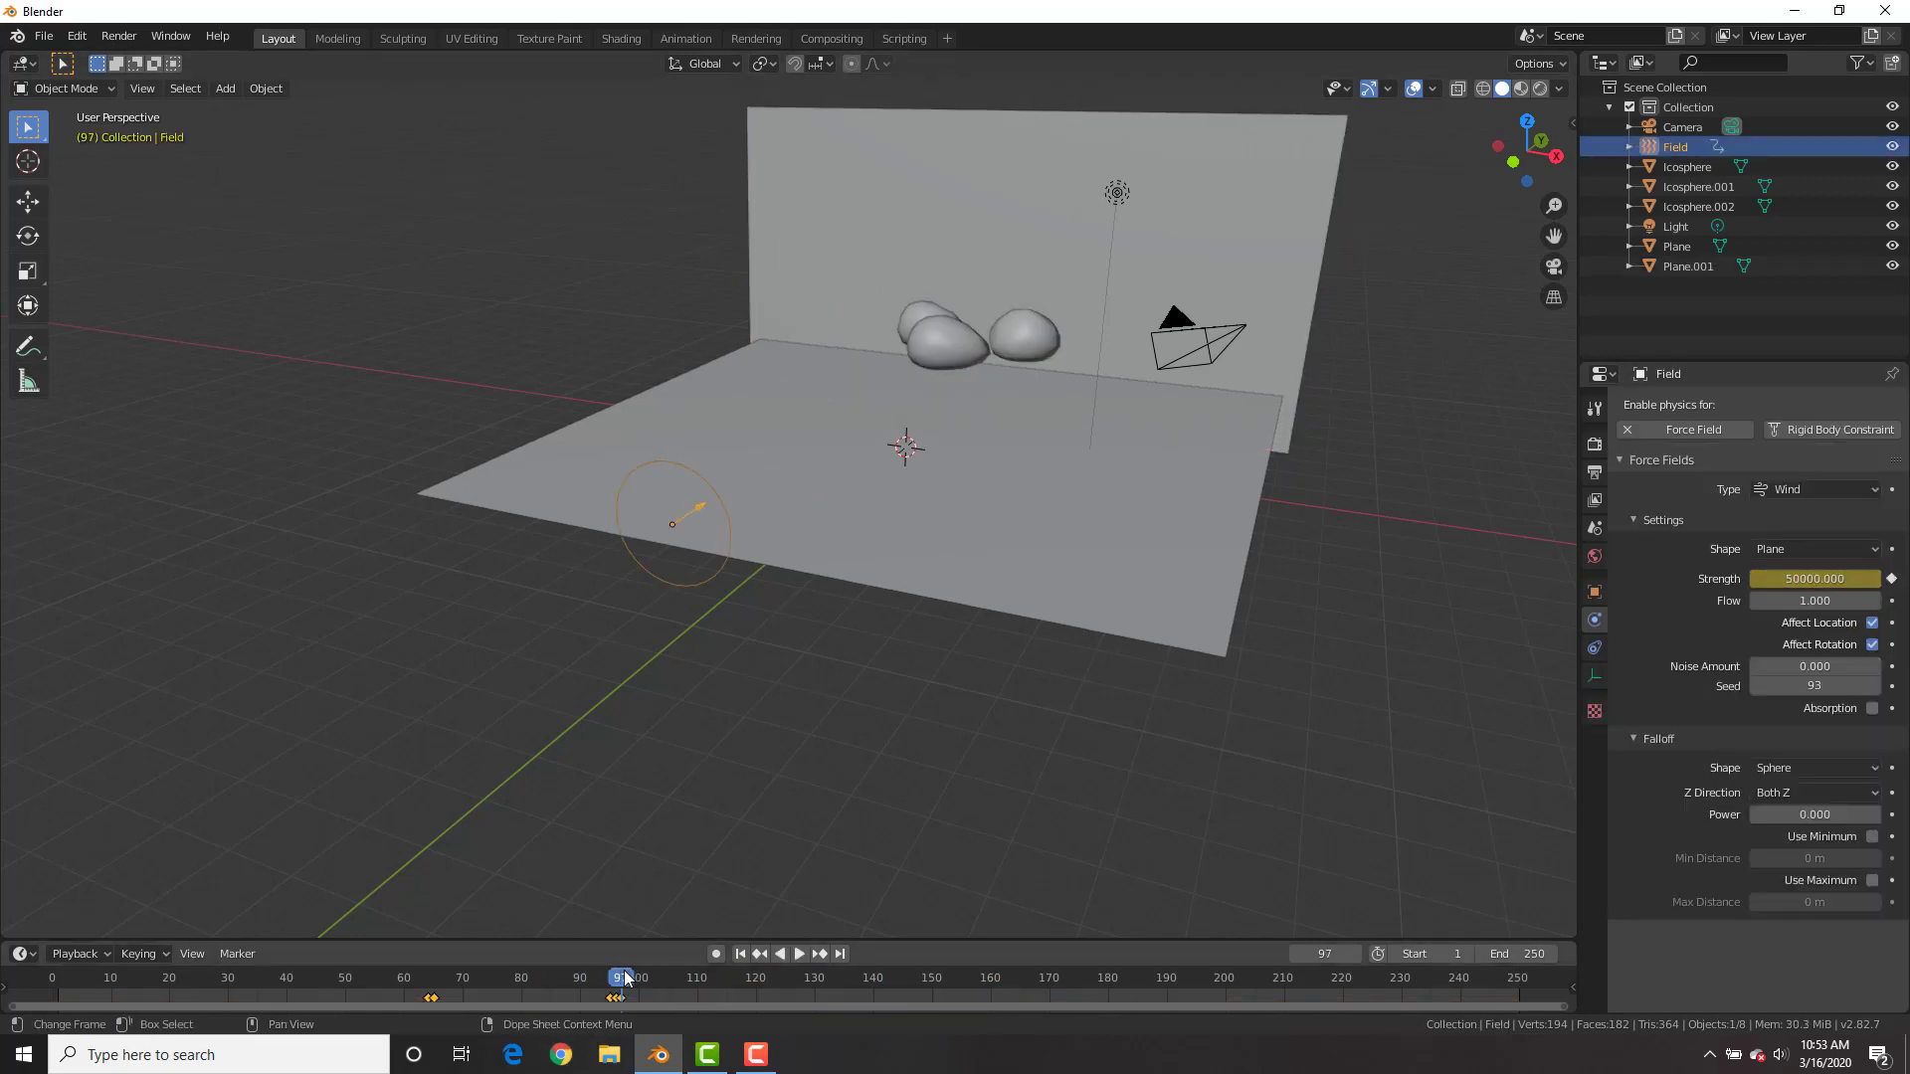
key(space)
key(space)
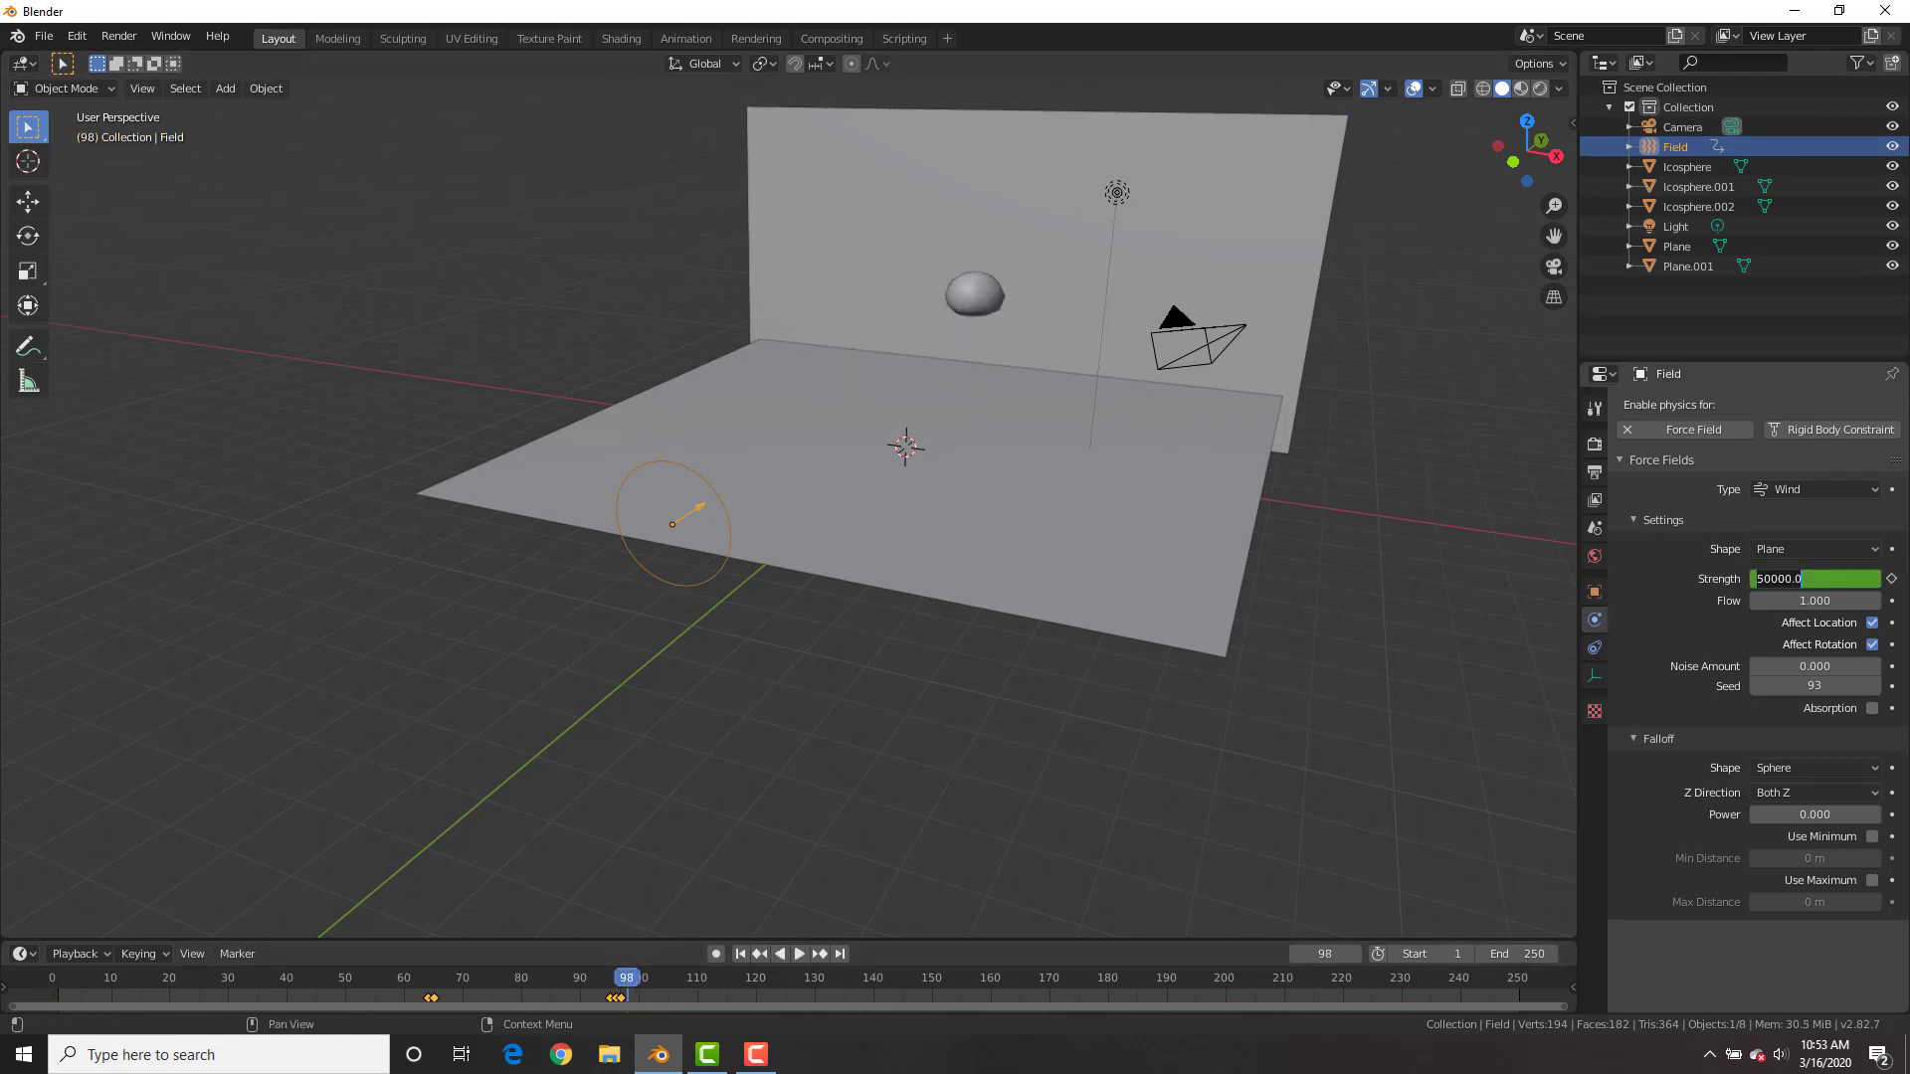
key(i)
- Play the animation from the first frame to check the short wind burst, and return to frame 1
key(shift+Left)
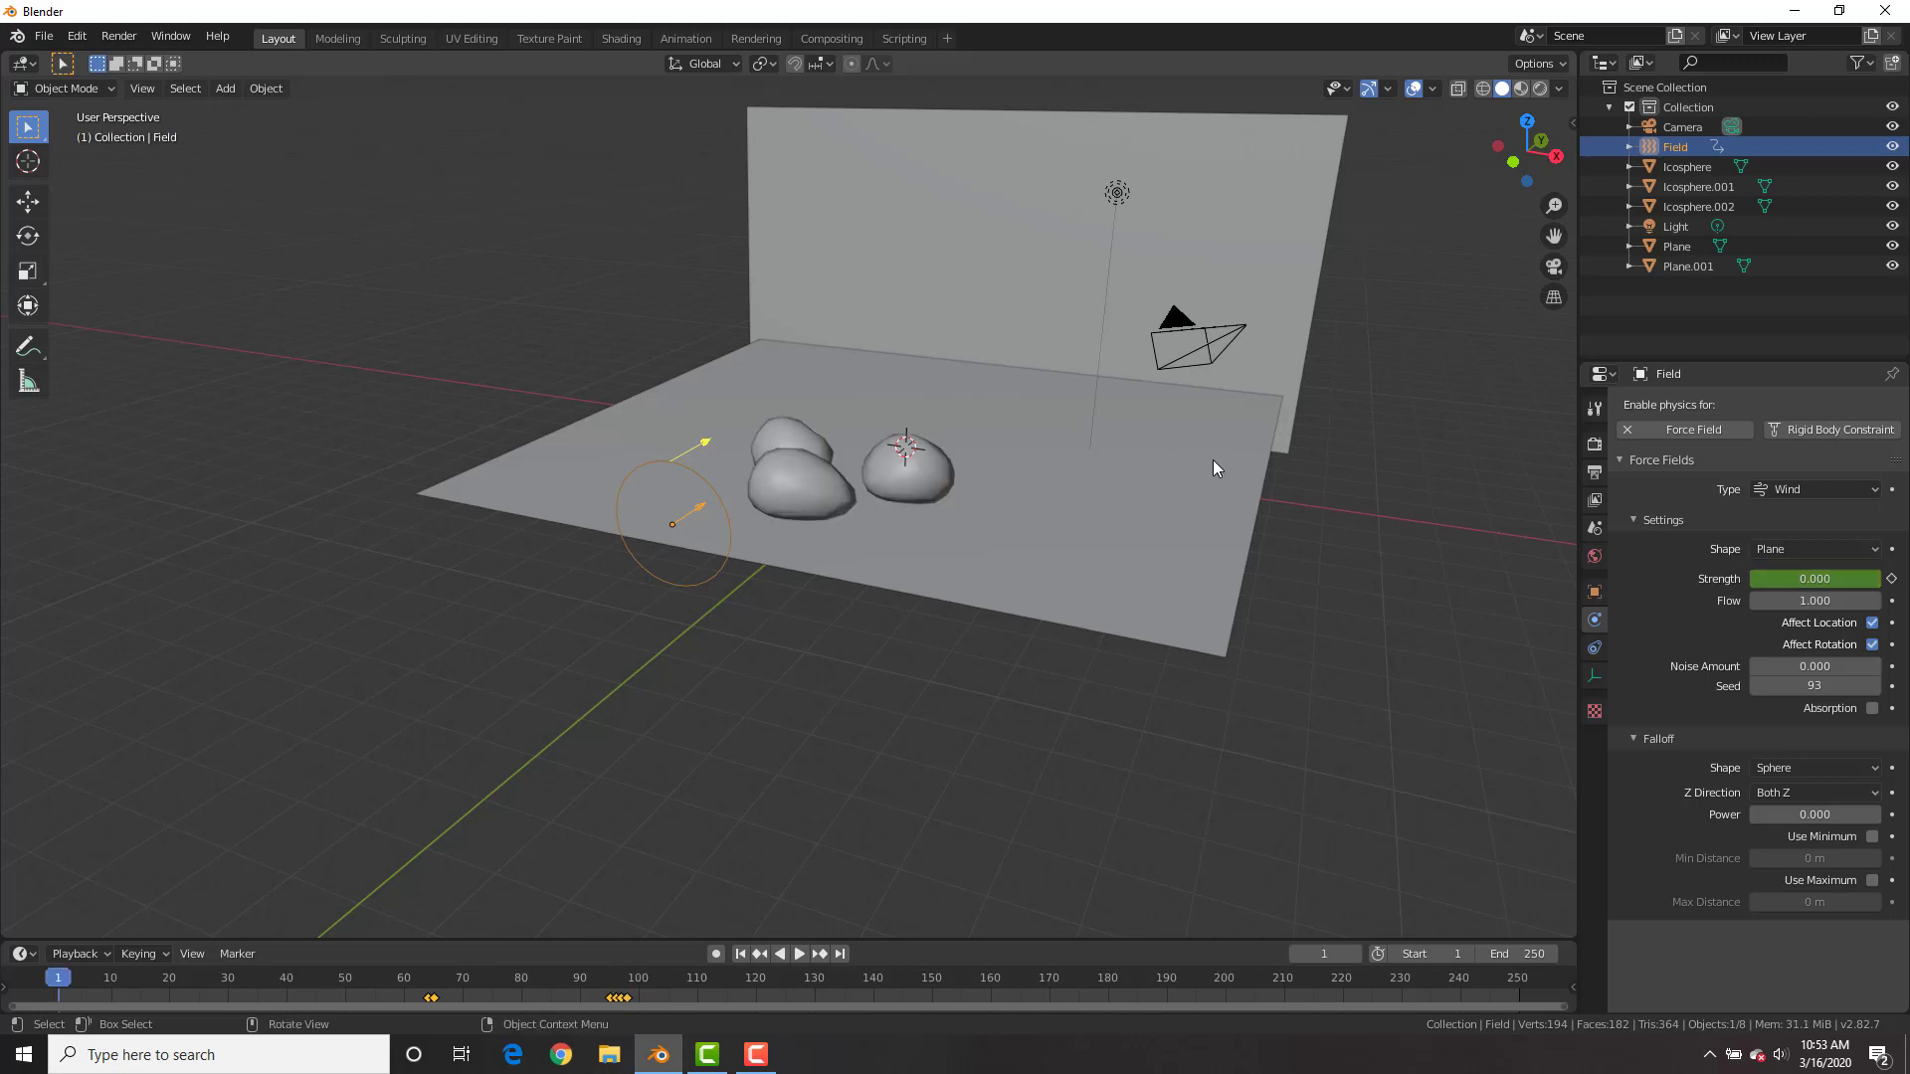
key(space)
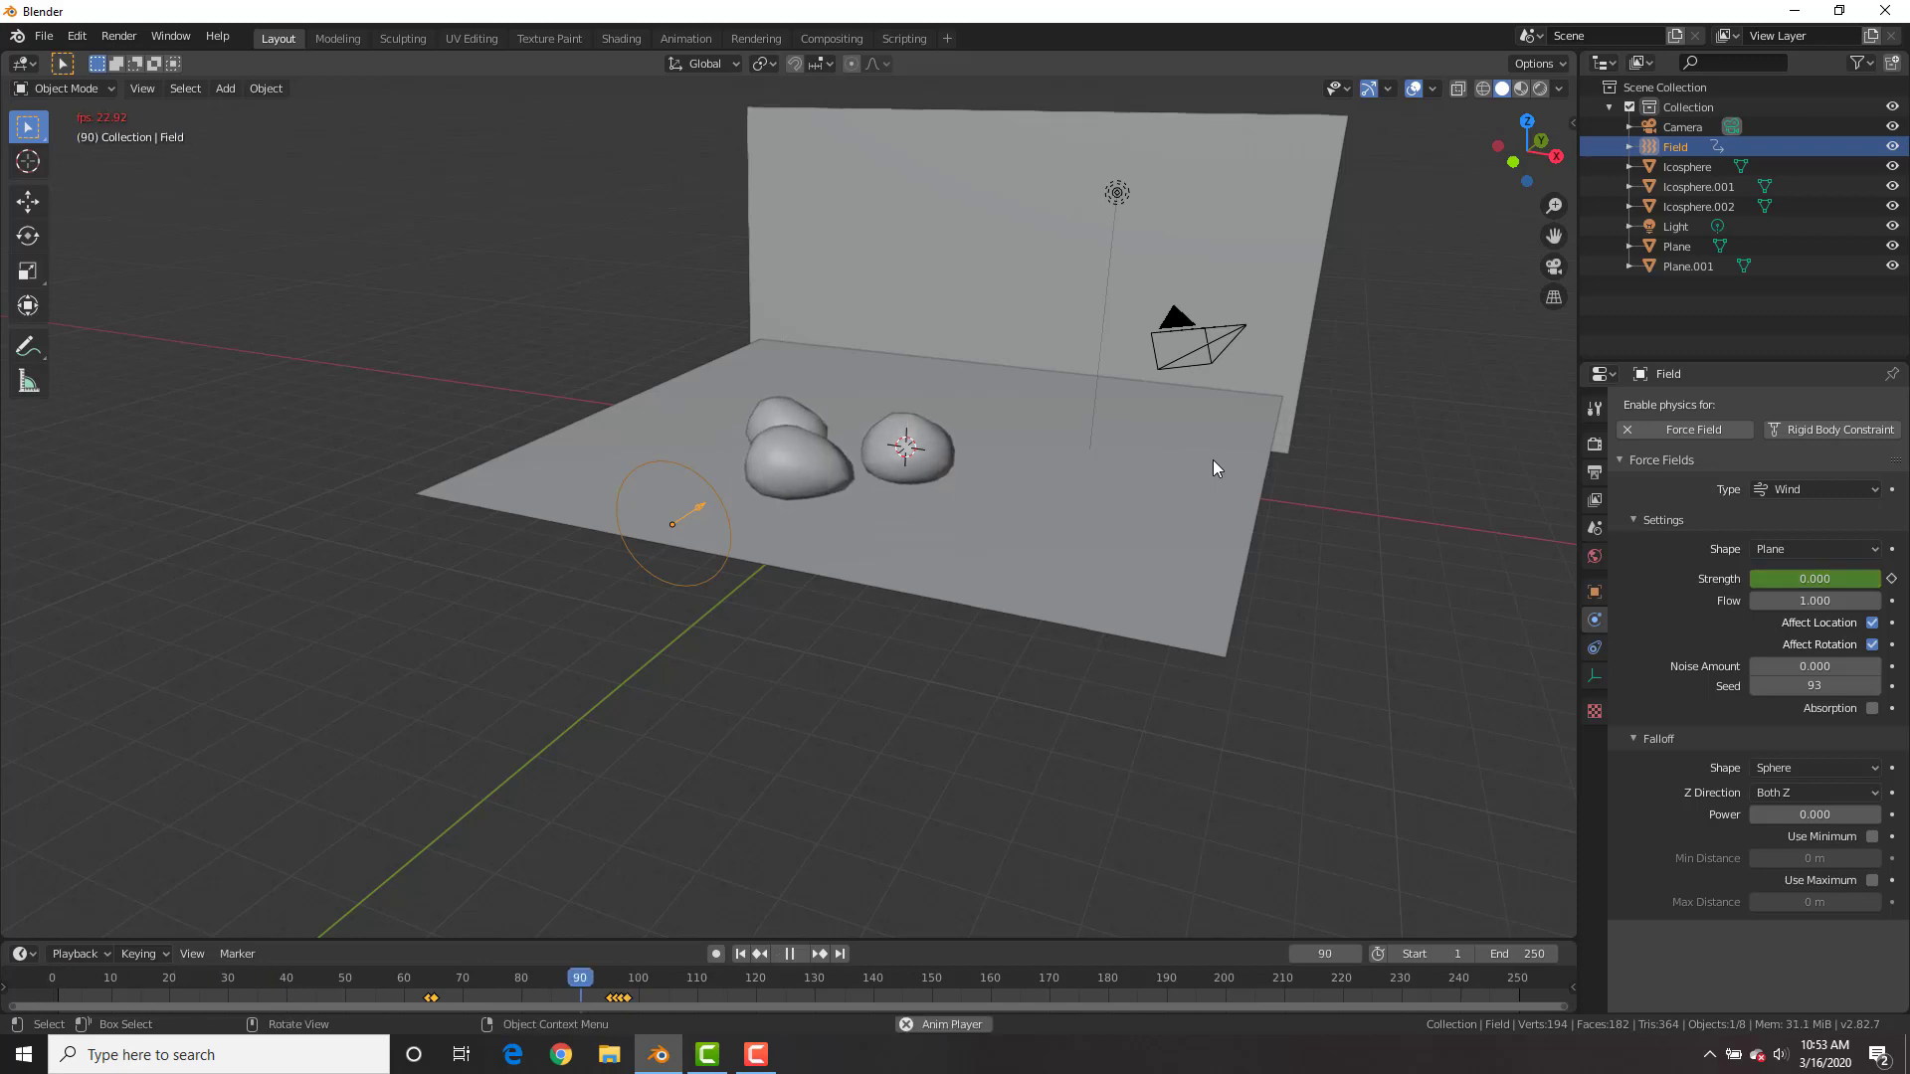
key(space)
key(shift+Left)
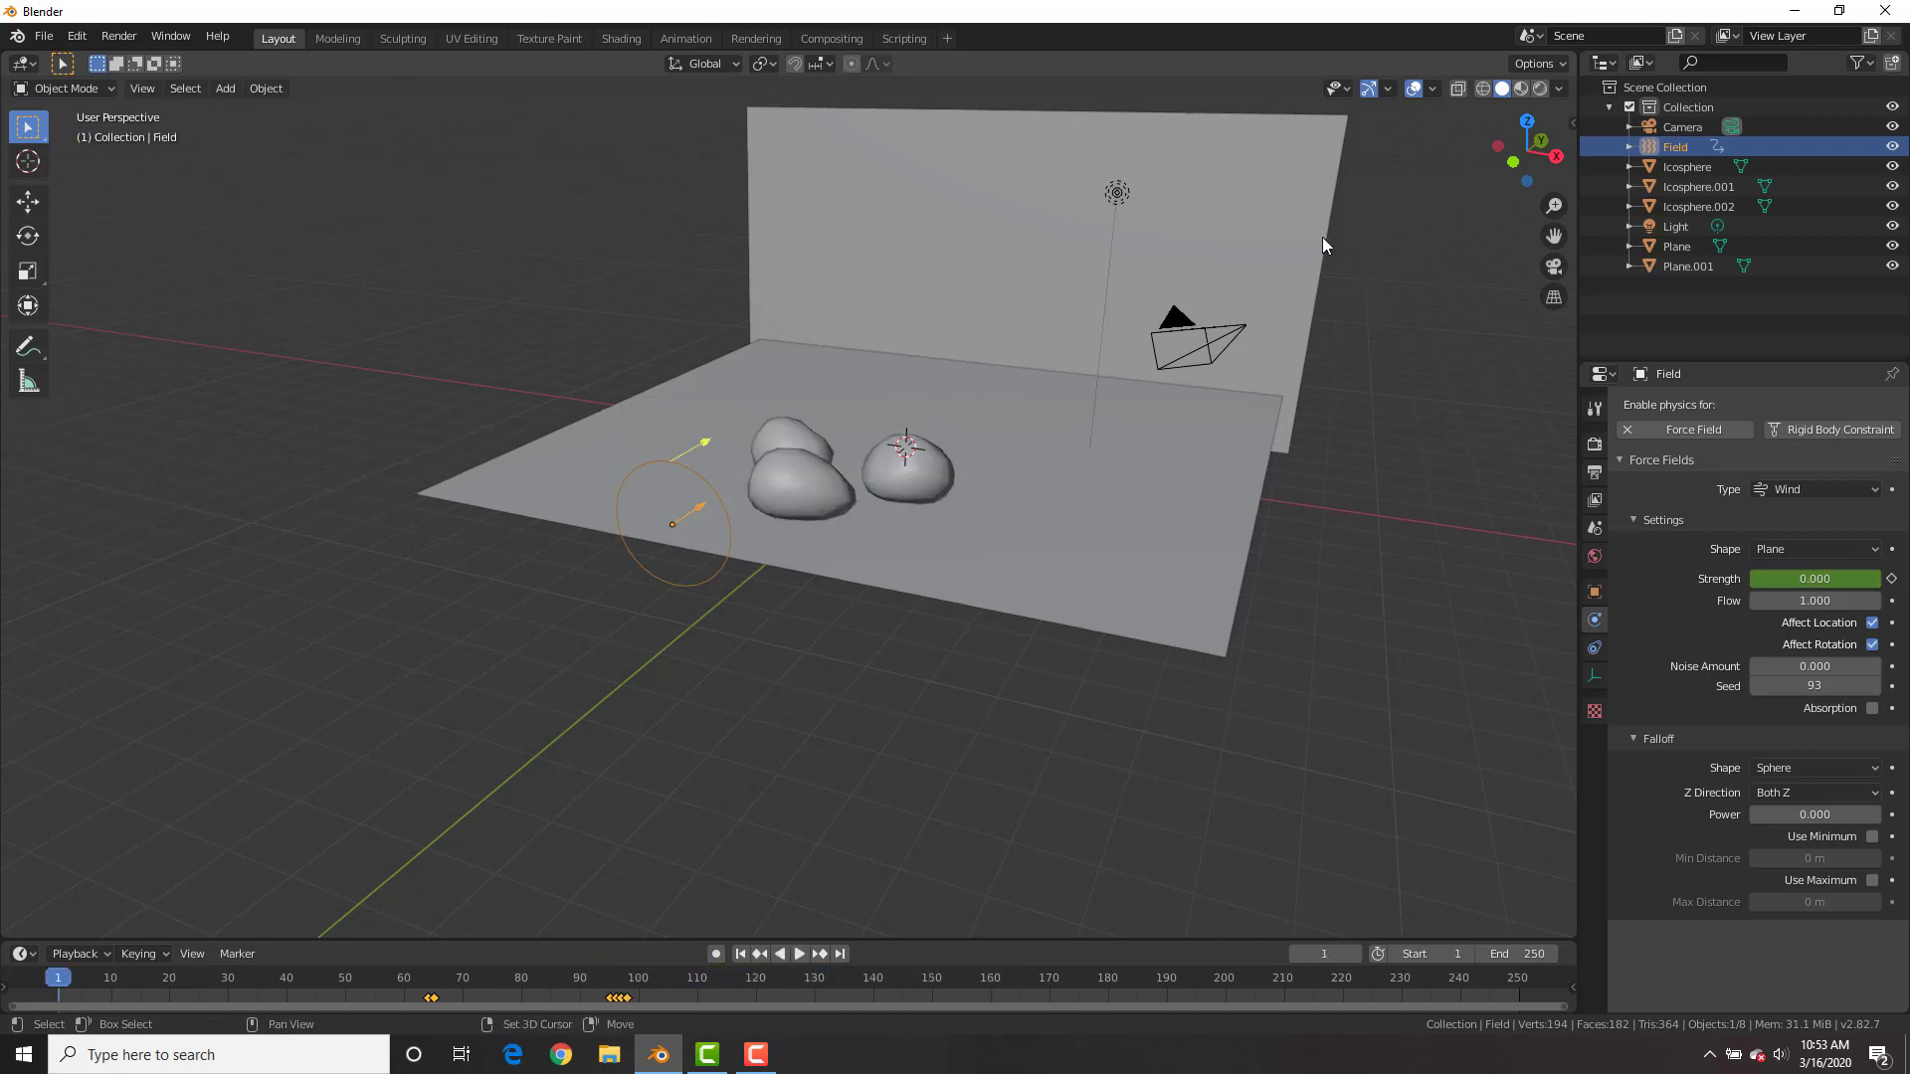
- Set the rigid-body mass of the boulders, giving the separate one beside the overlapping pair 6 kg
click(942, 458)
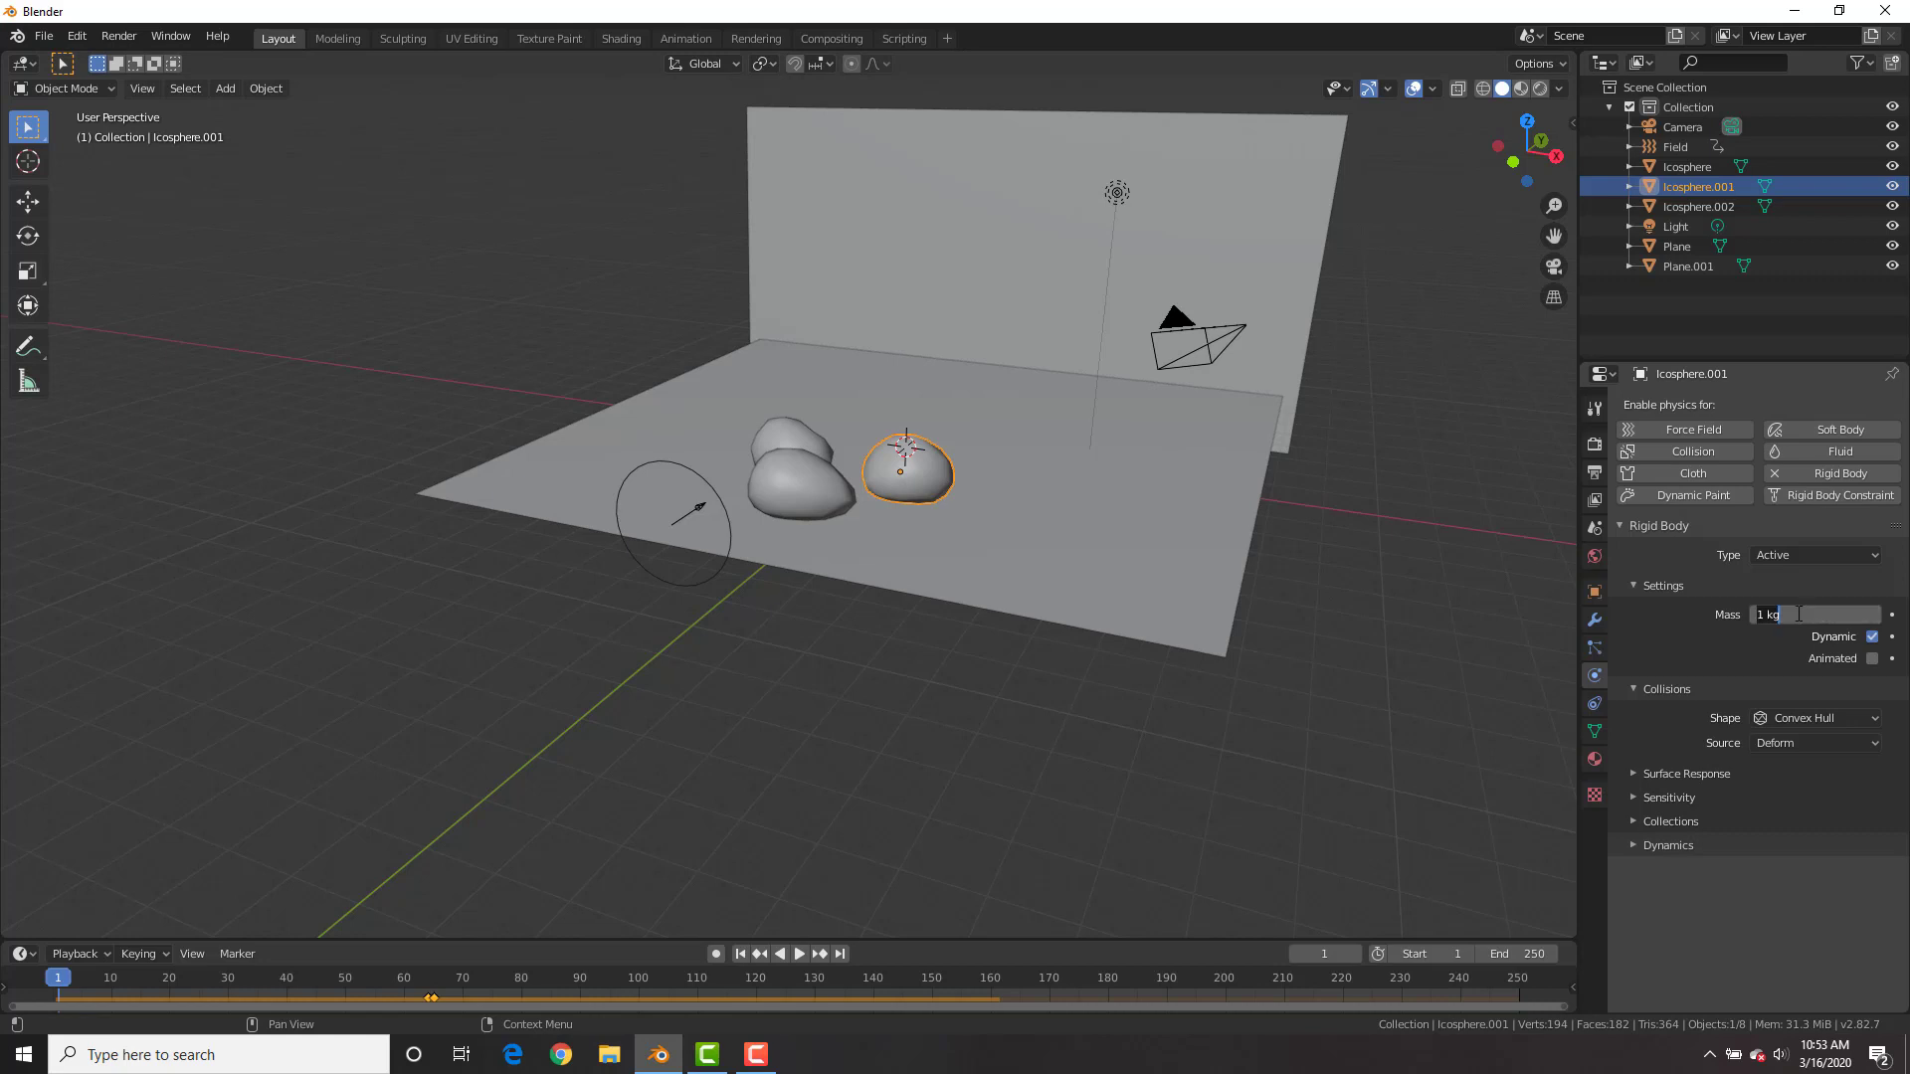
click(796, 493)
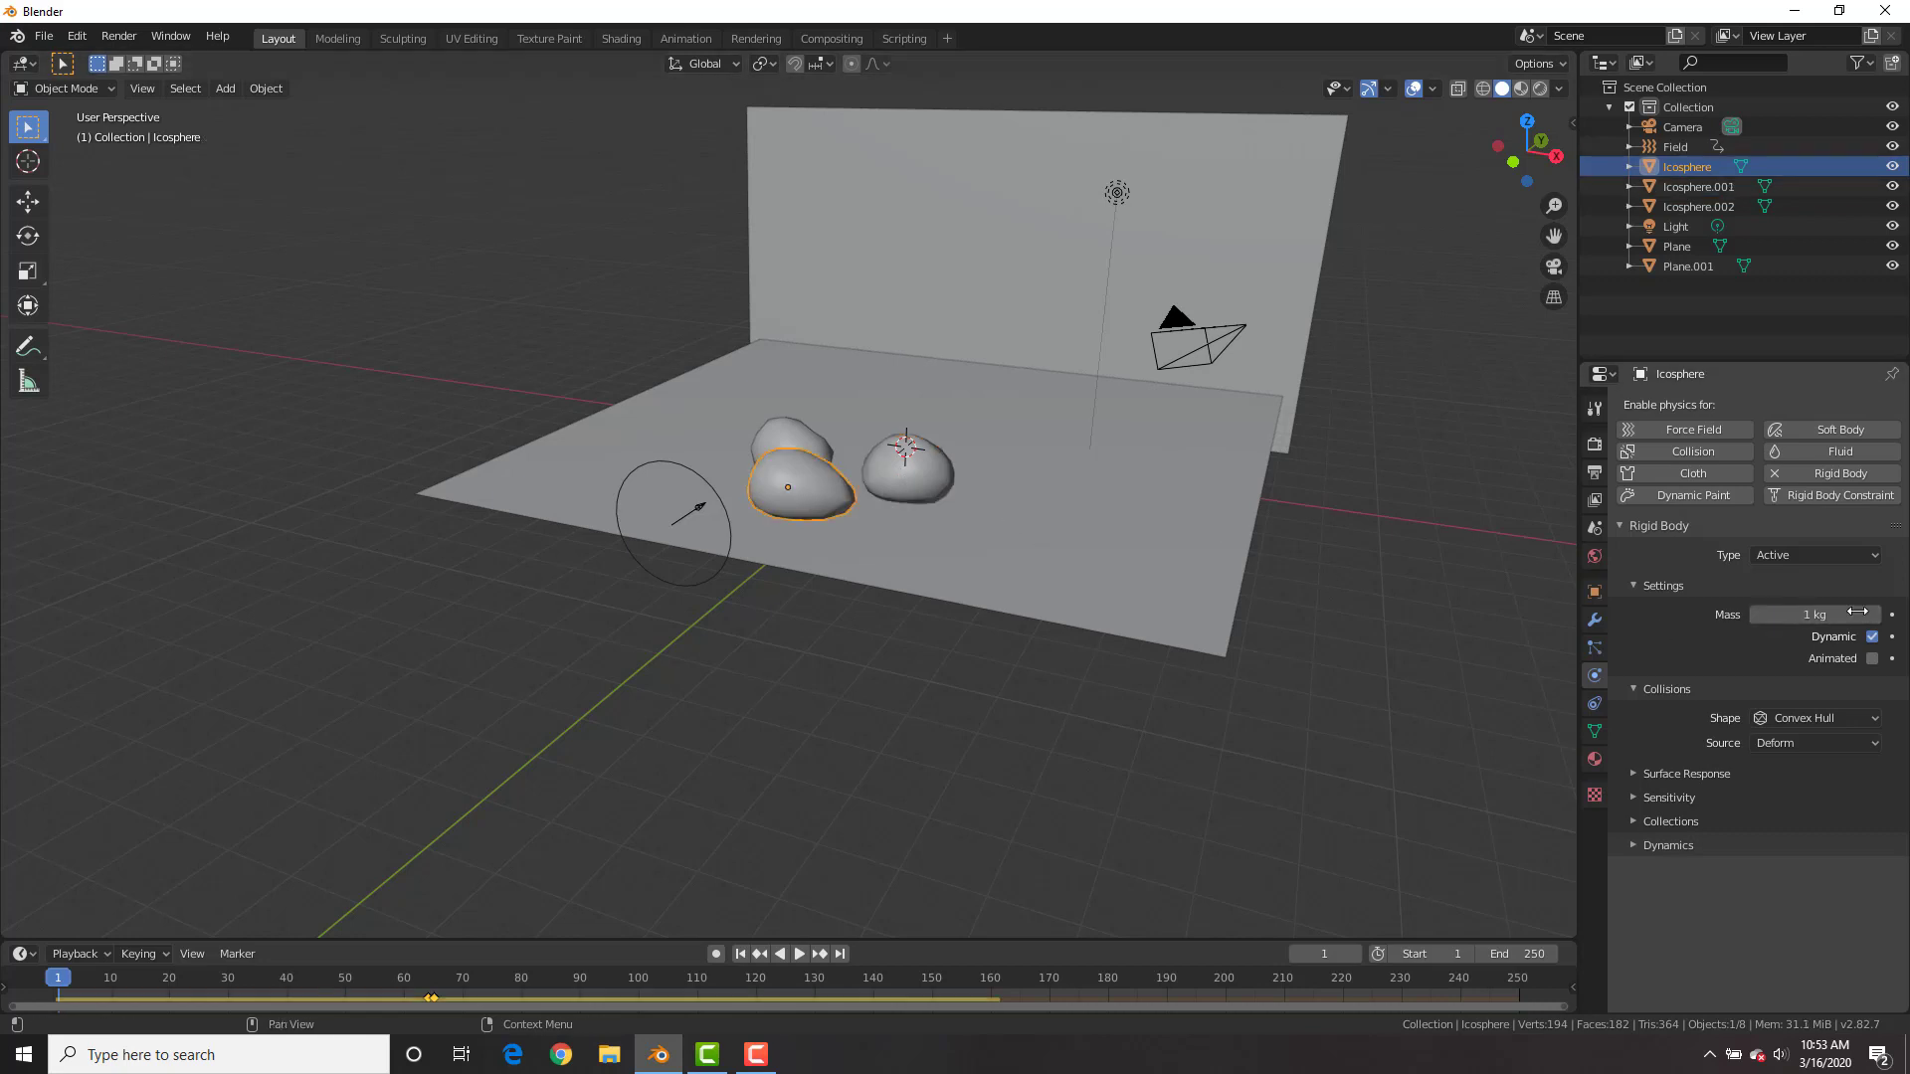
click(808, 440)
key(Return)
shift+click(885, 483)
shift+click(822, 489)
key(ctrl+a)
click(1120, 475)
click(928, 488)
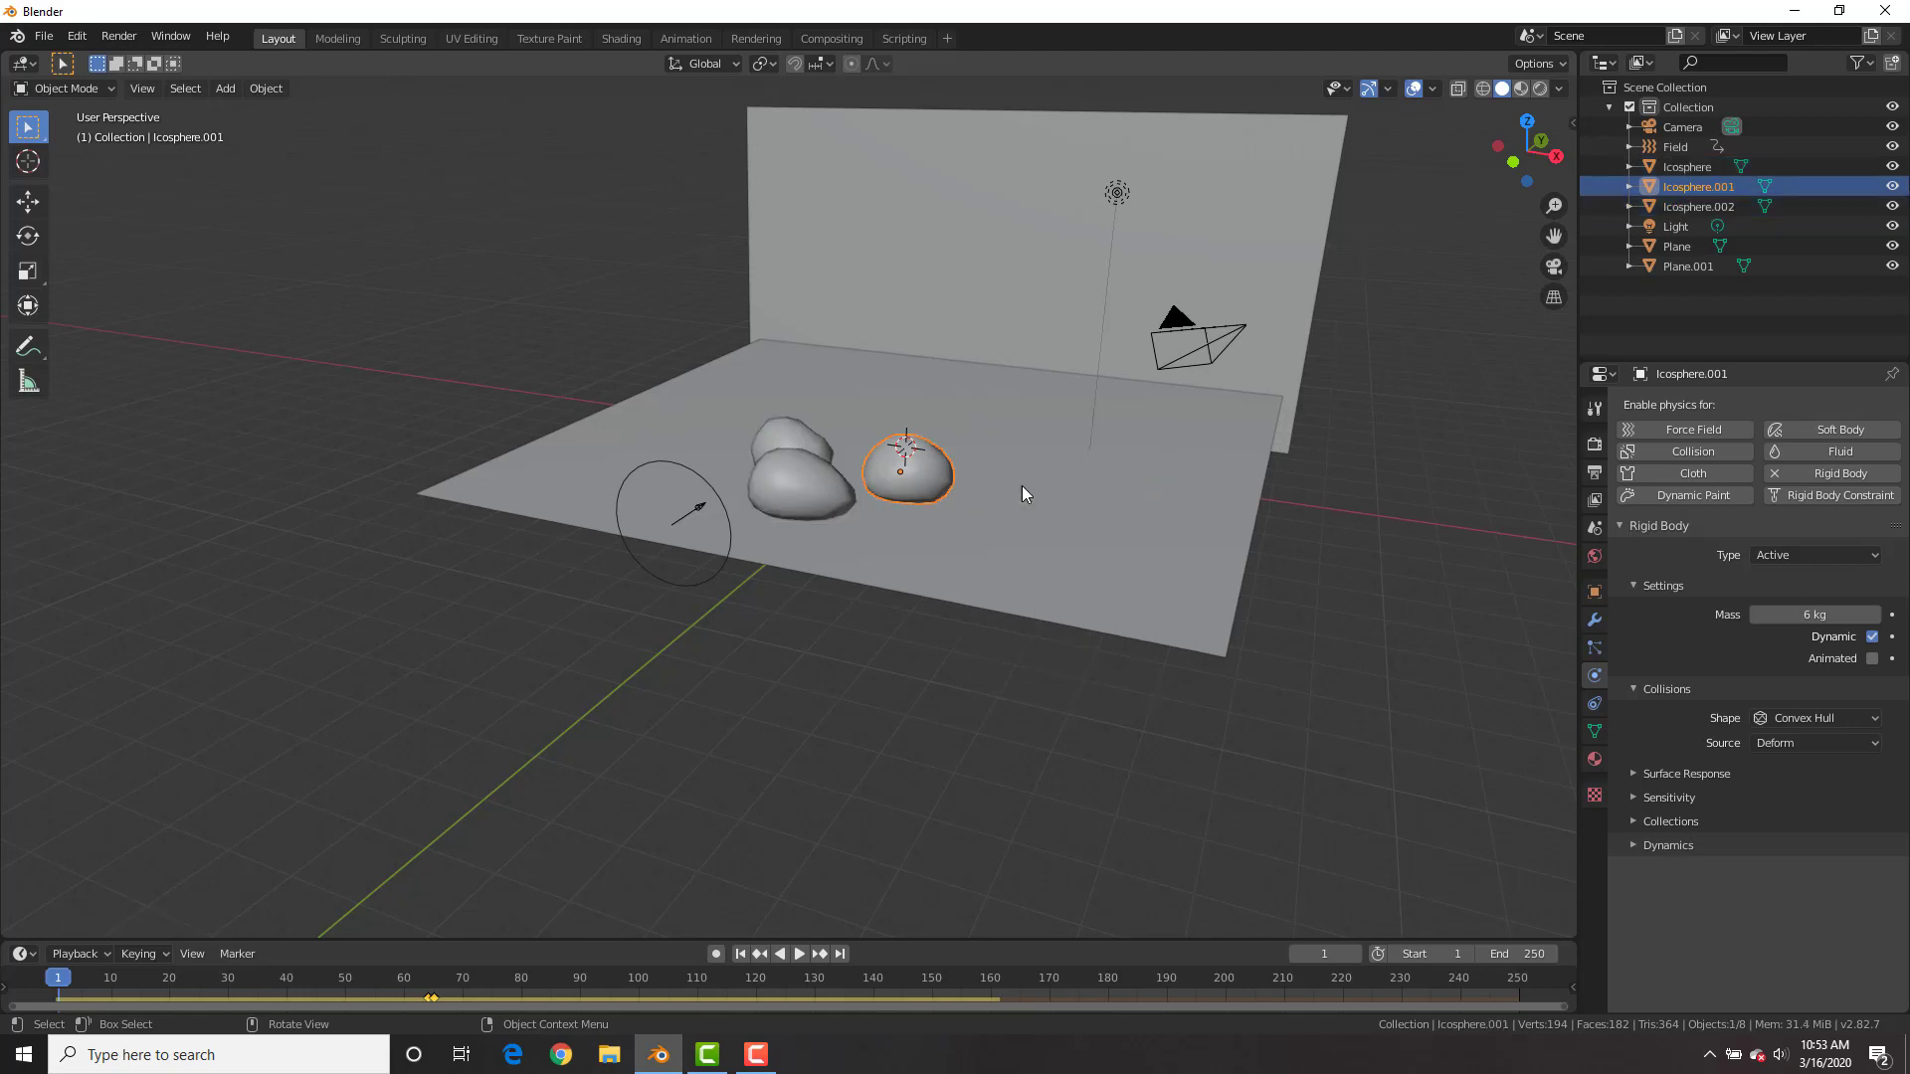
- Change the separate boulder's collision shape to Mesh and copy its rigid-body settings to the other two boulders
click(1819, 719)
click(1769, 881)
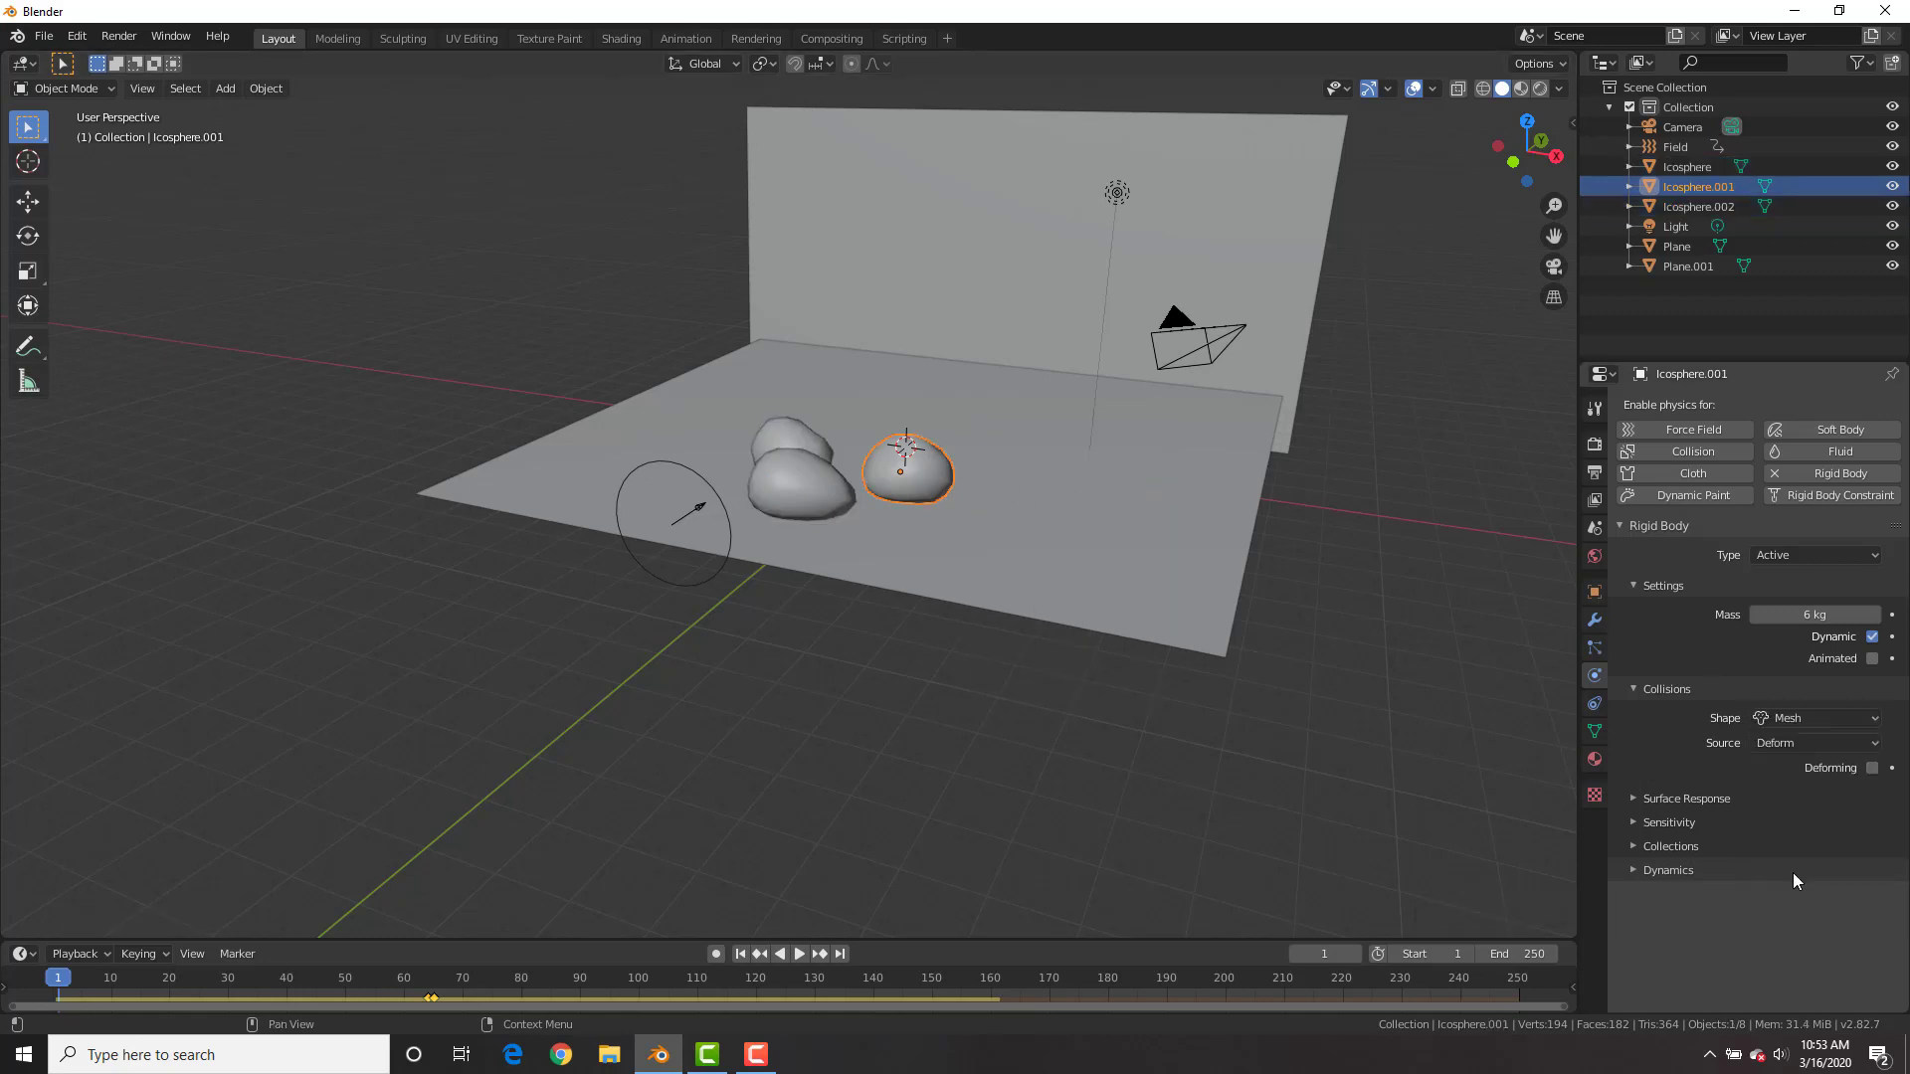
shift+click(805, 443)
shift+click(801, 487)
shift+click(908, 467)
click(264, 89)
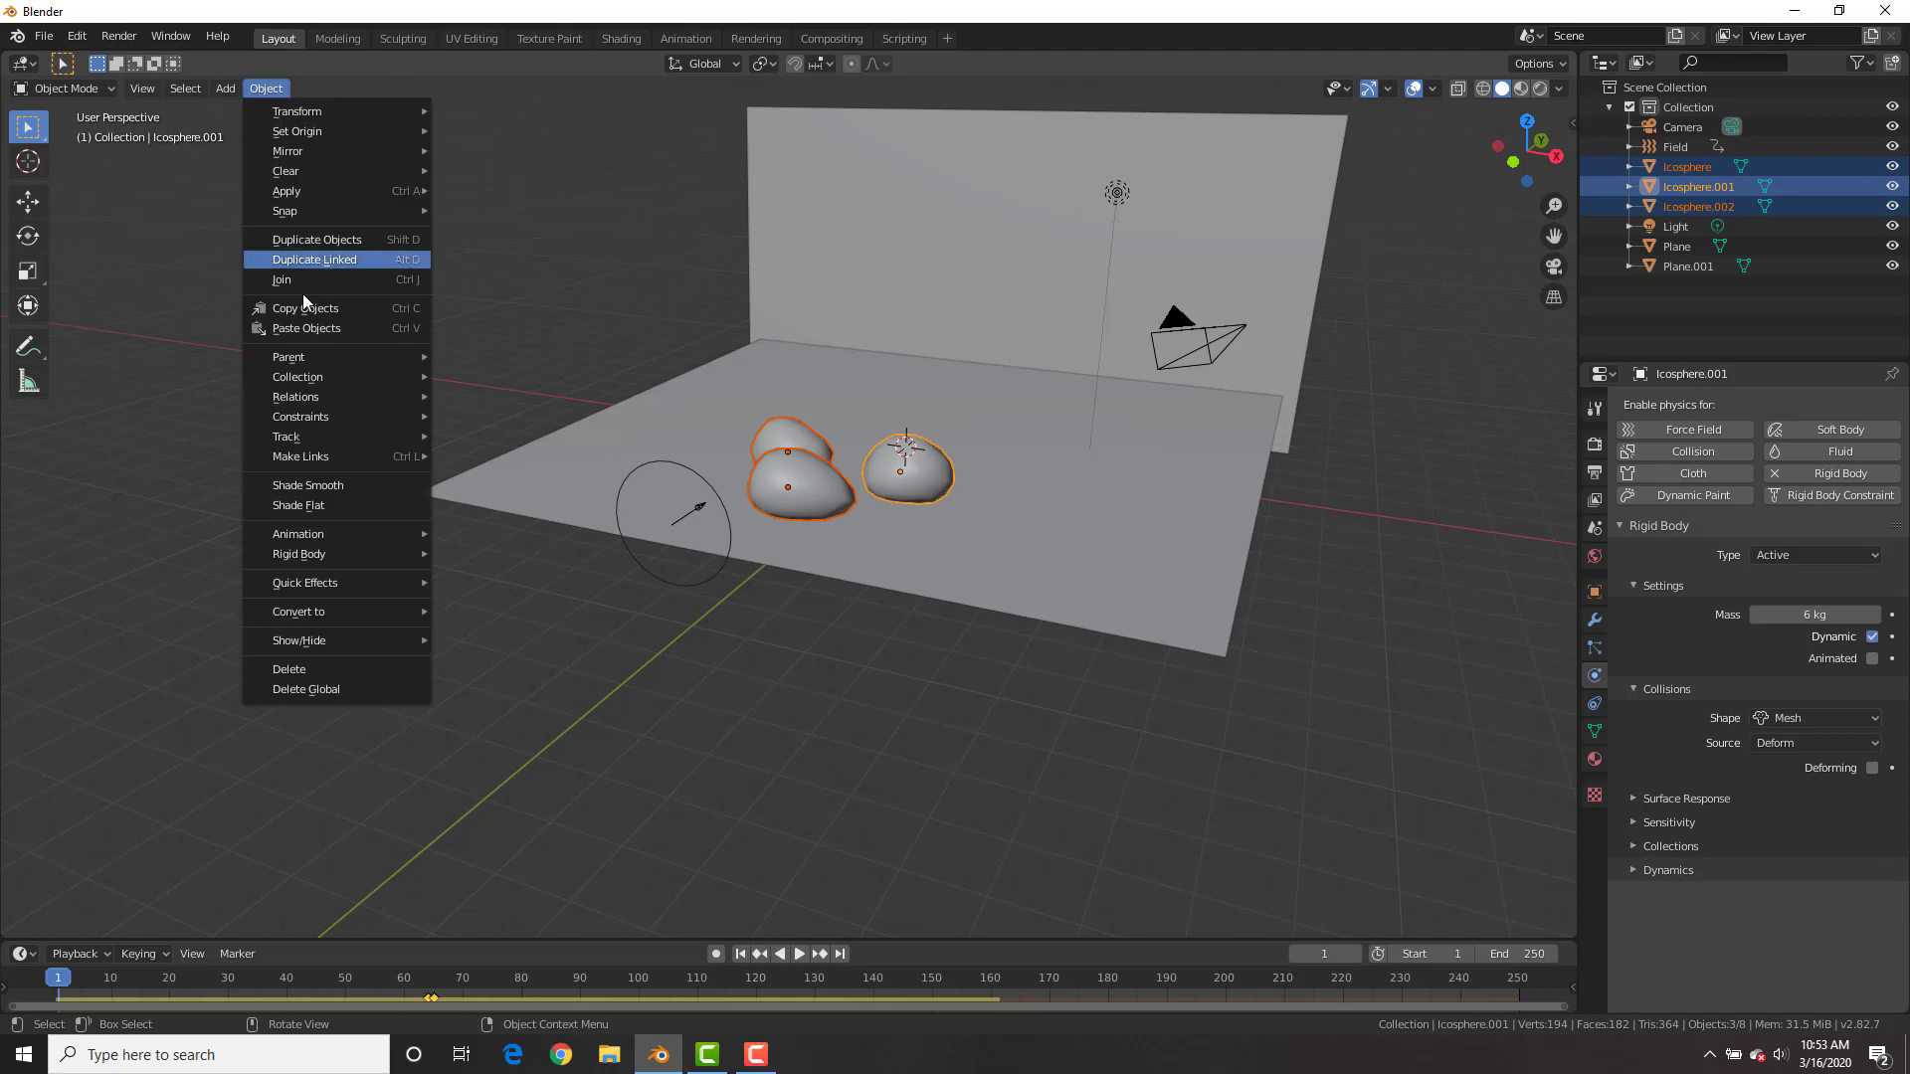
mouse_move(321, 554)
click(533, 669)
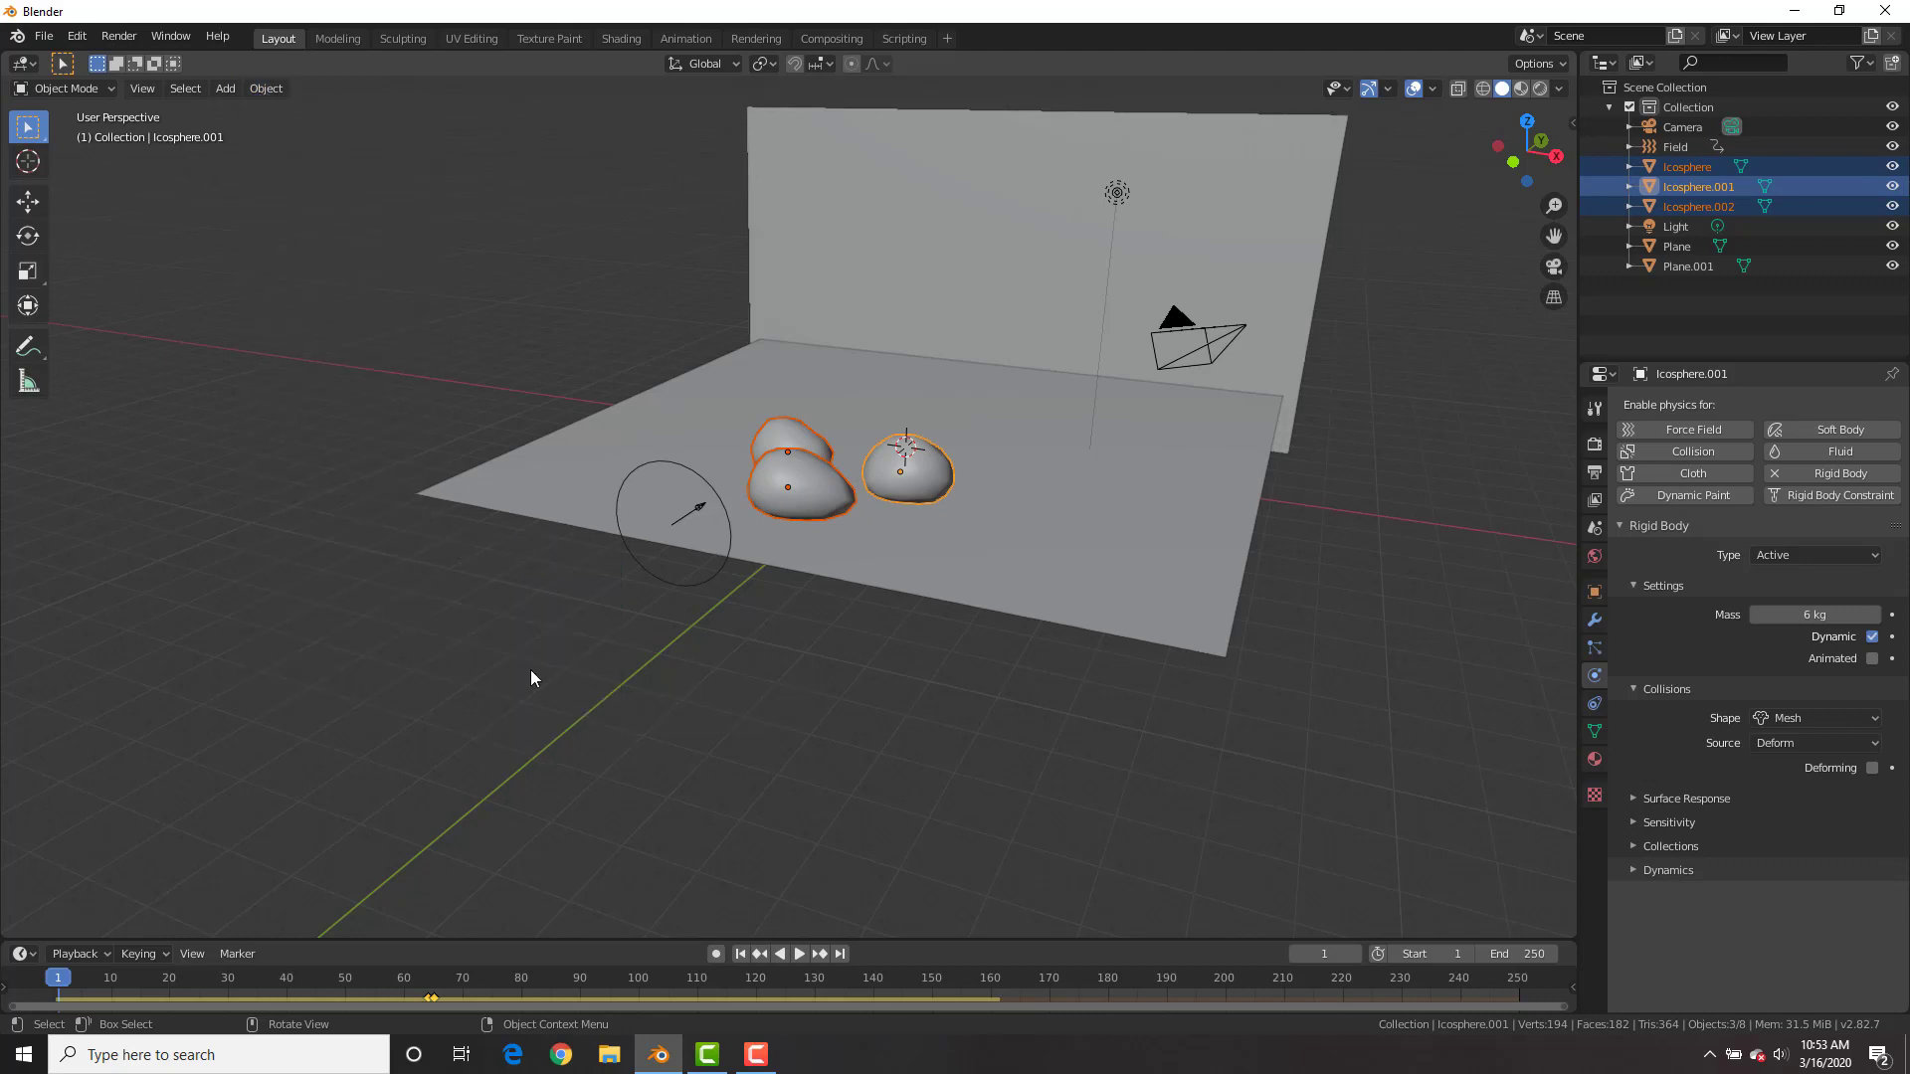
- Play the simulation with the new boulder settings, and set the upright wall's surface friction to 0
key(space)
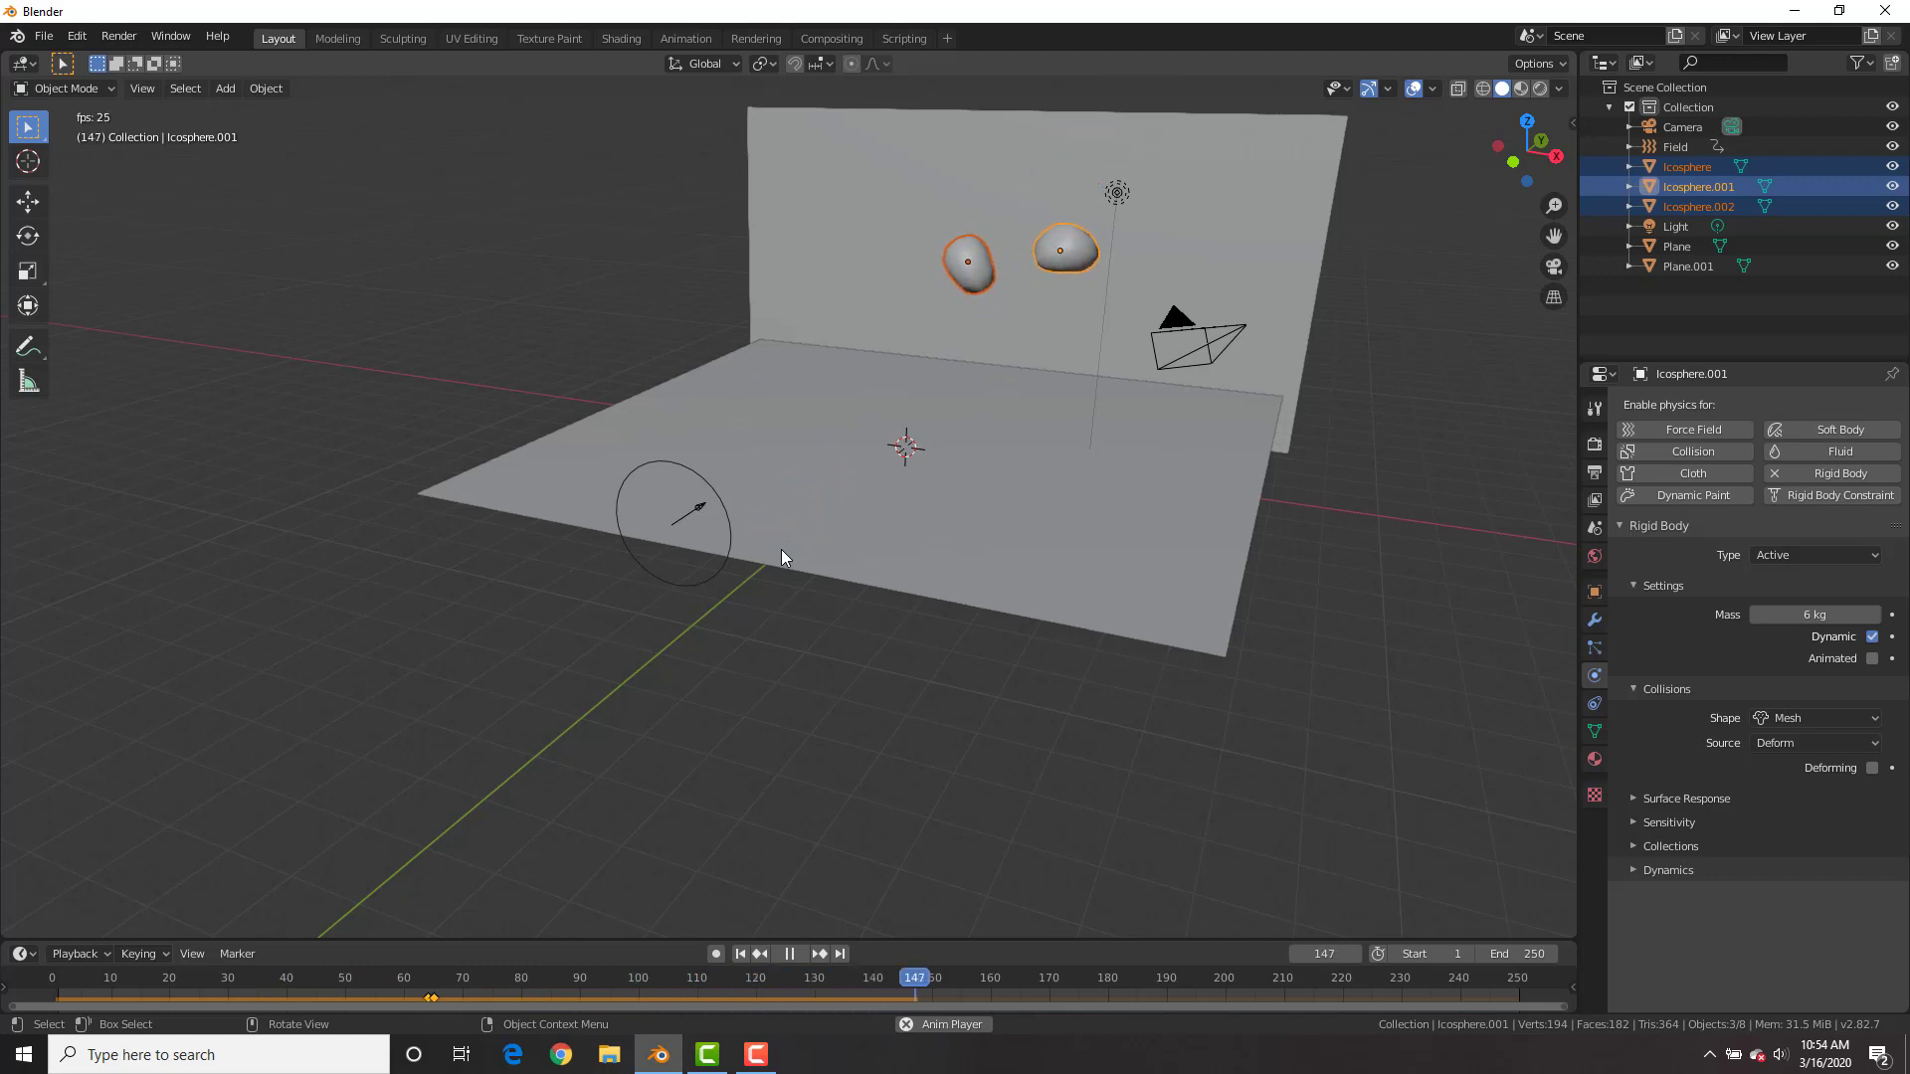
key(space)
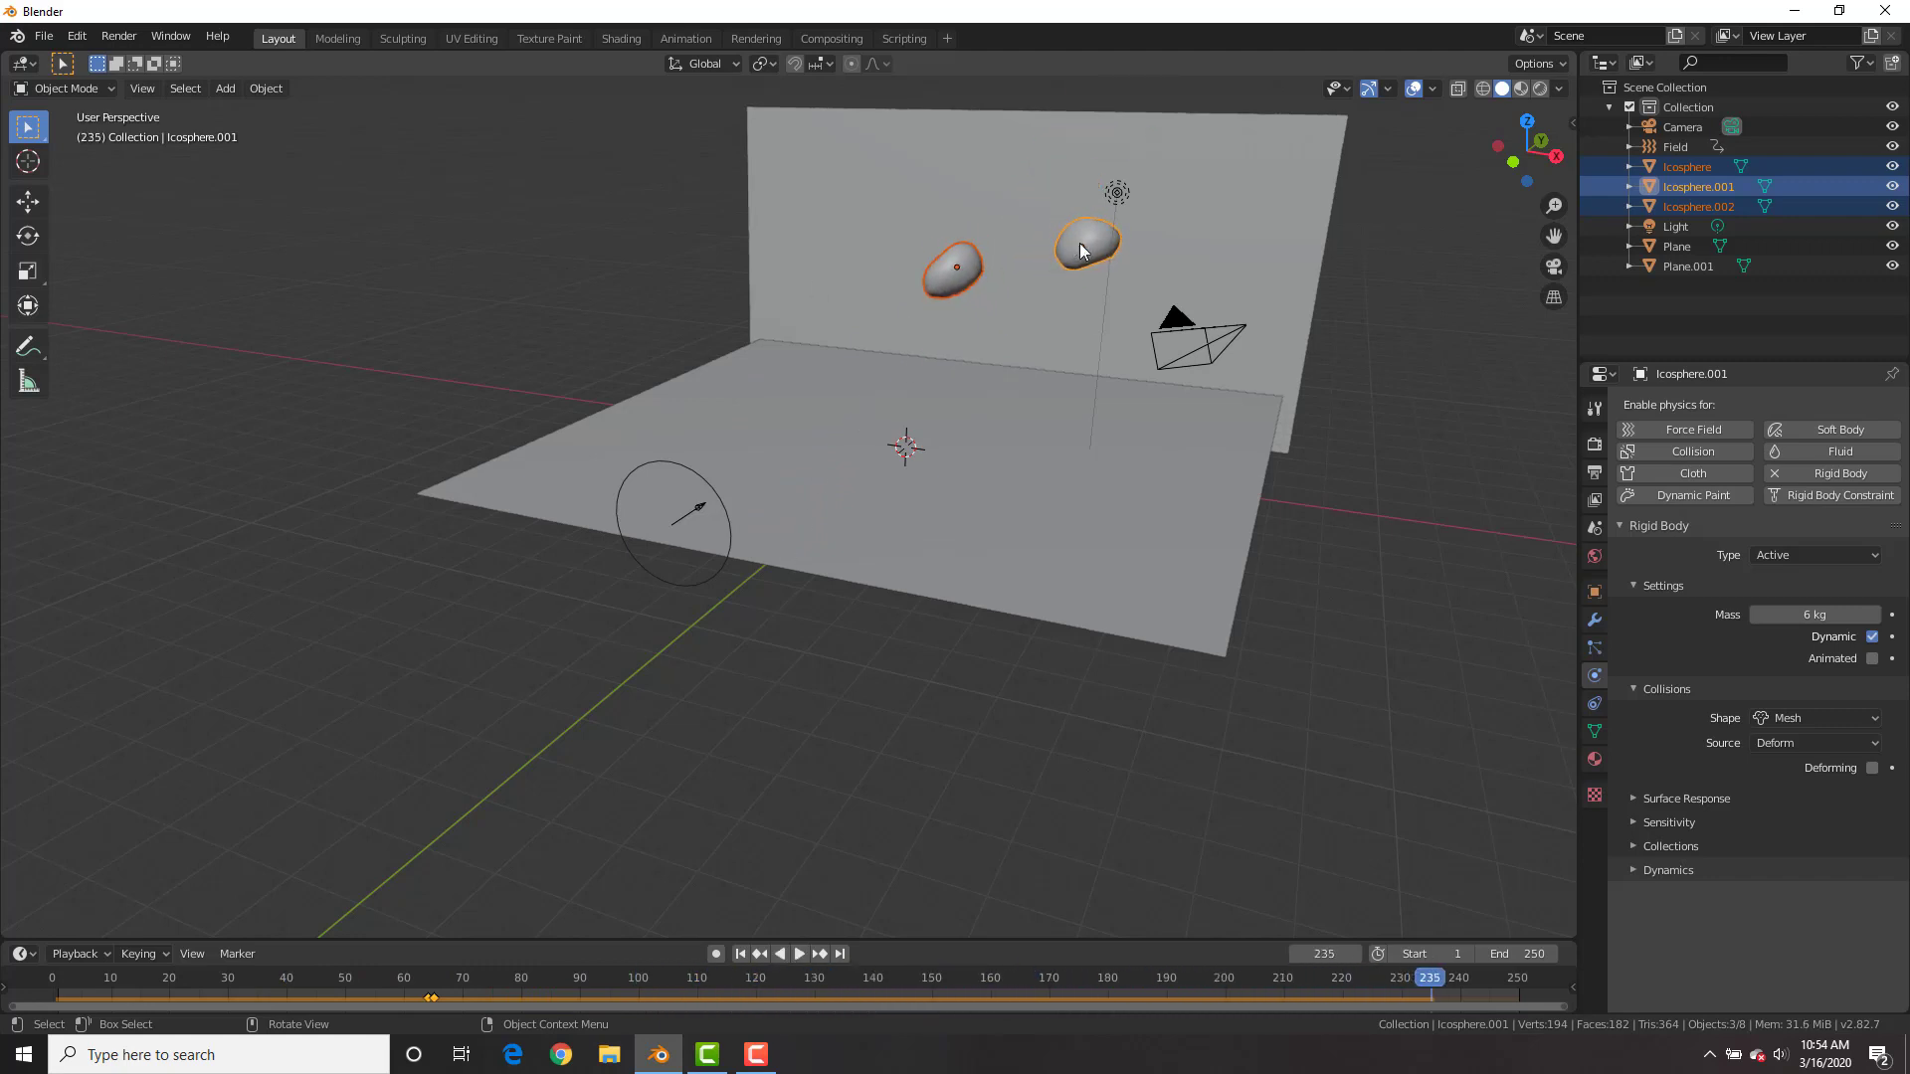
click(1210, 212)
click(1643, 728)
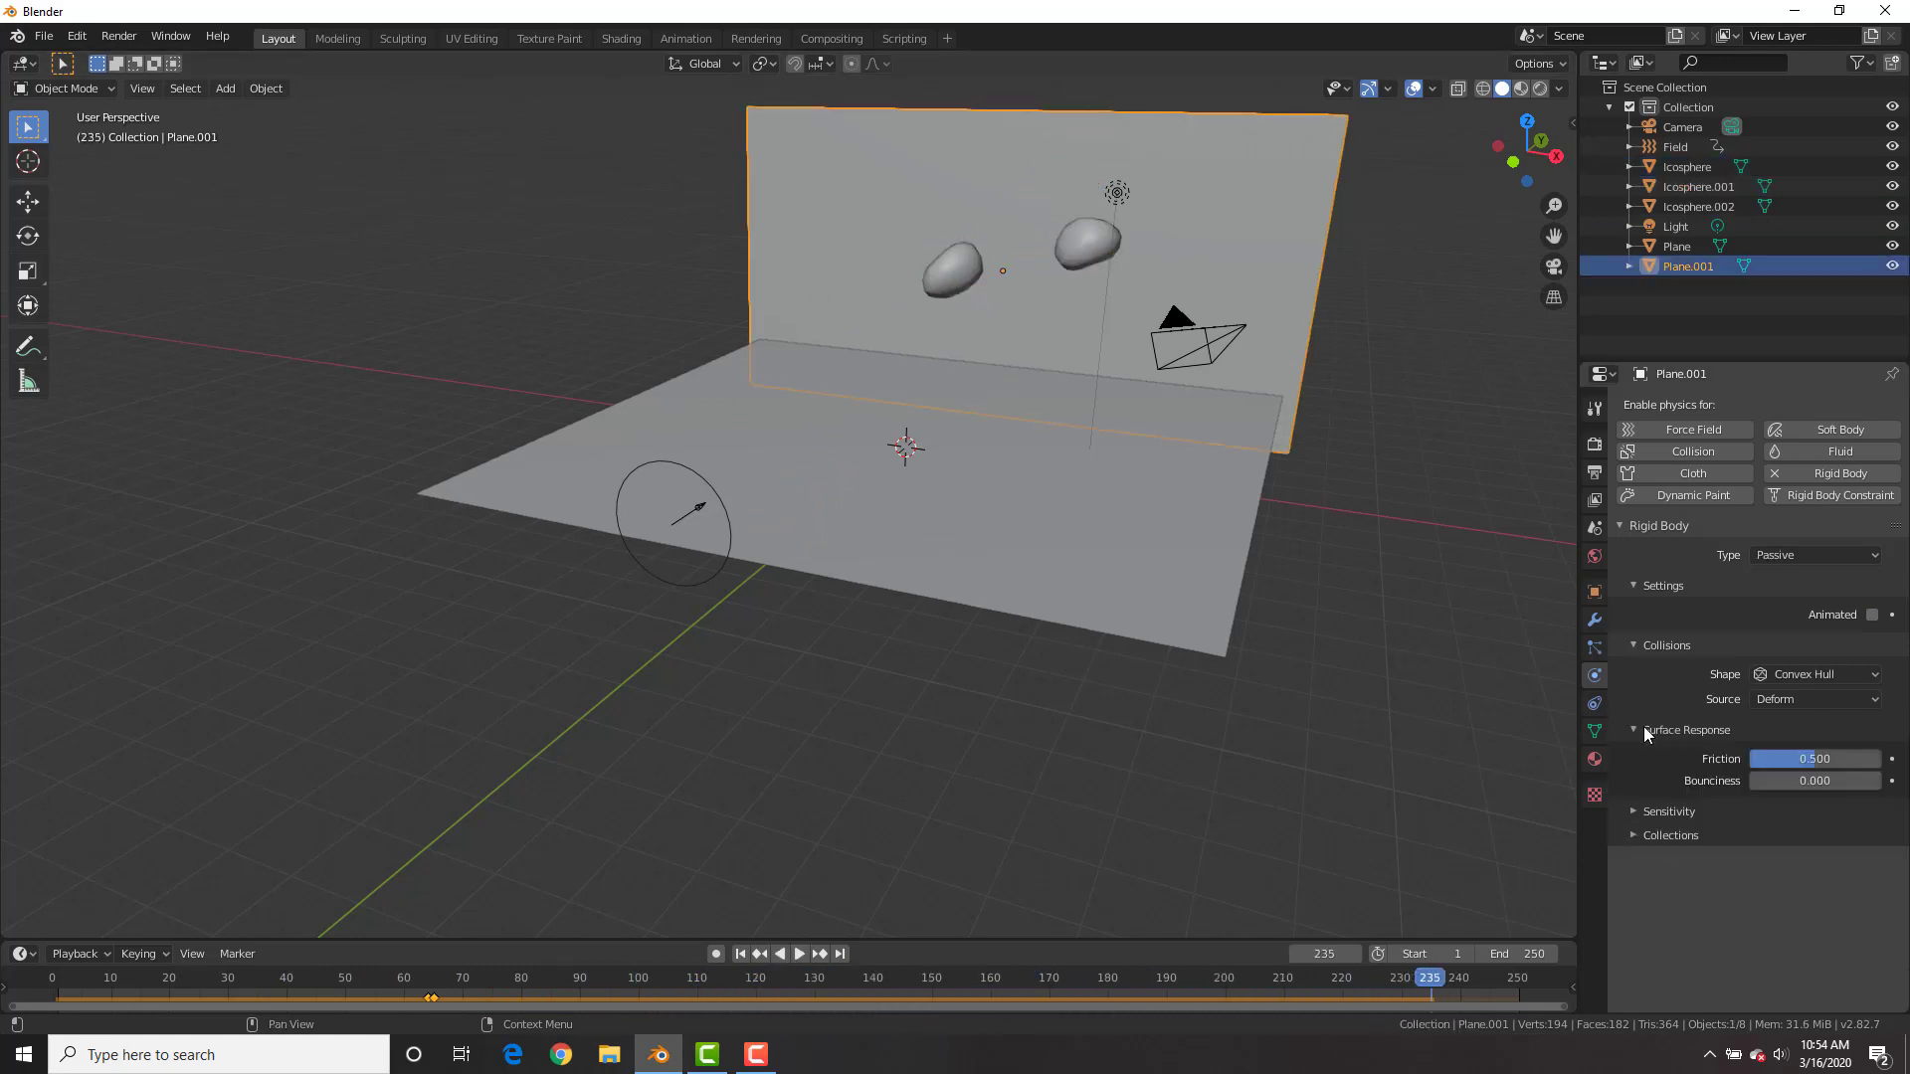
key(BackSpace)
- Keyframe the scene gravity on frame 107, then set gravity Z to -9.8 m/s² and keyframe it on frame 108
key(space)
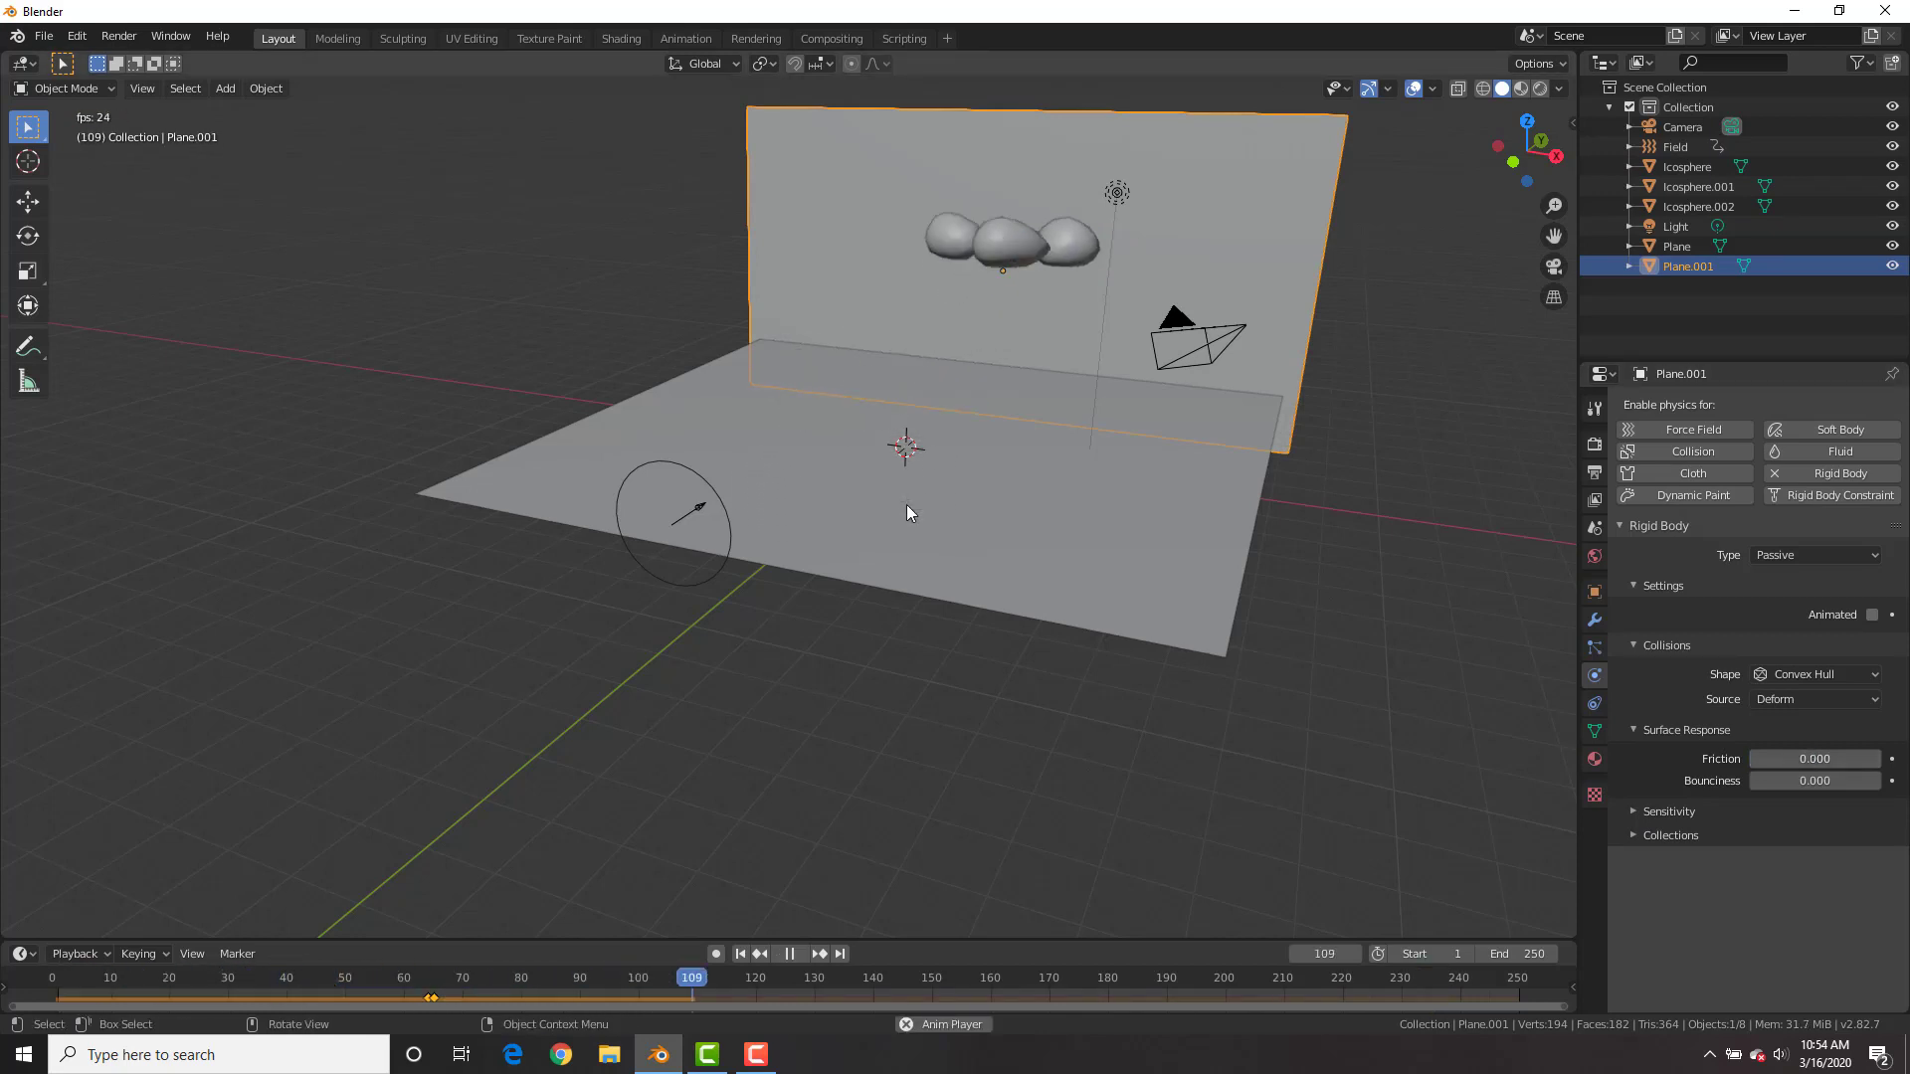
drag(636, 973, 679, 981)
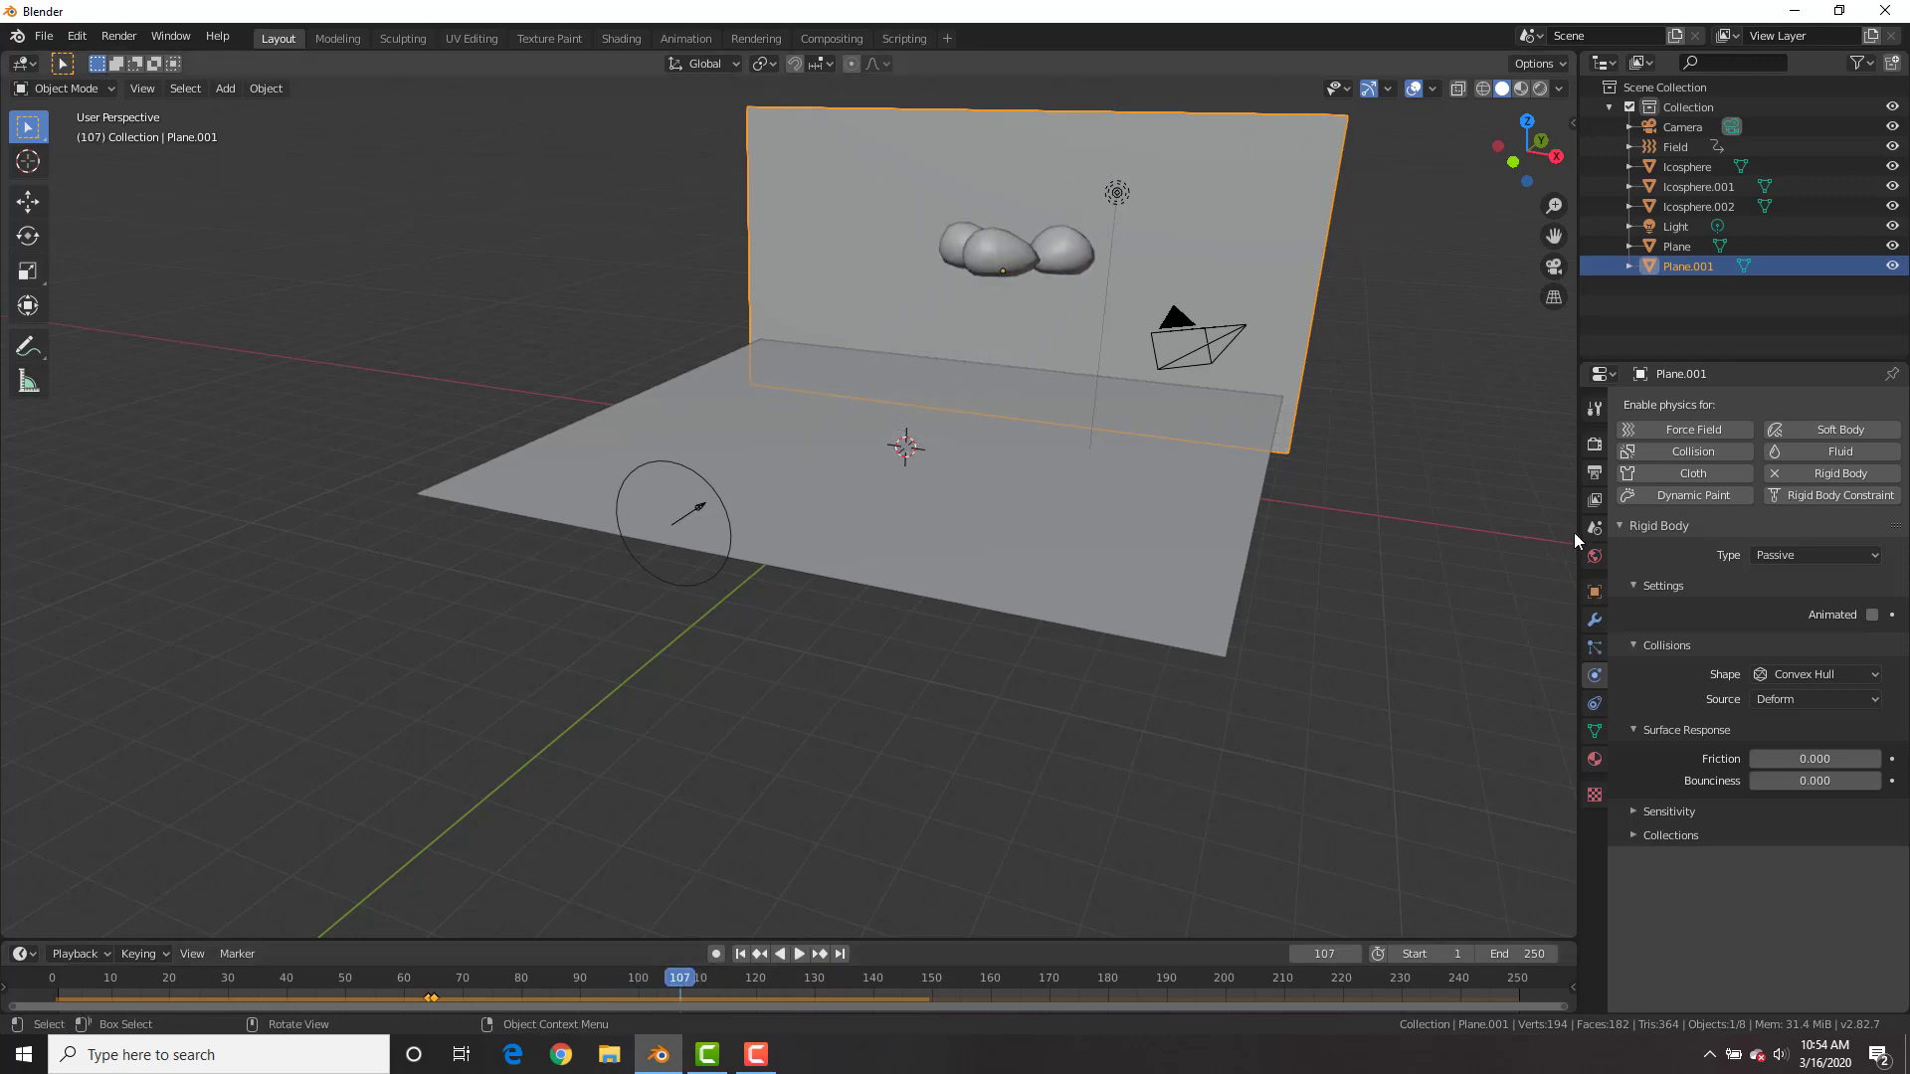
click(1596, 530)
key(i)
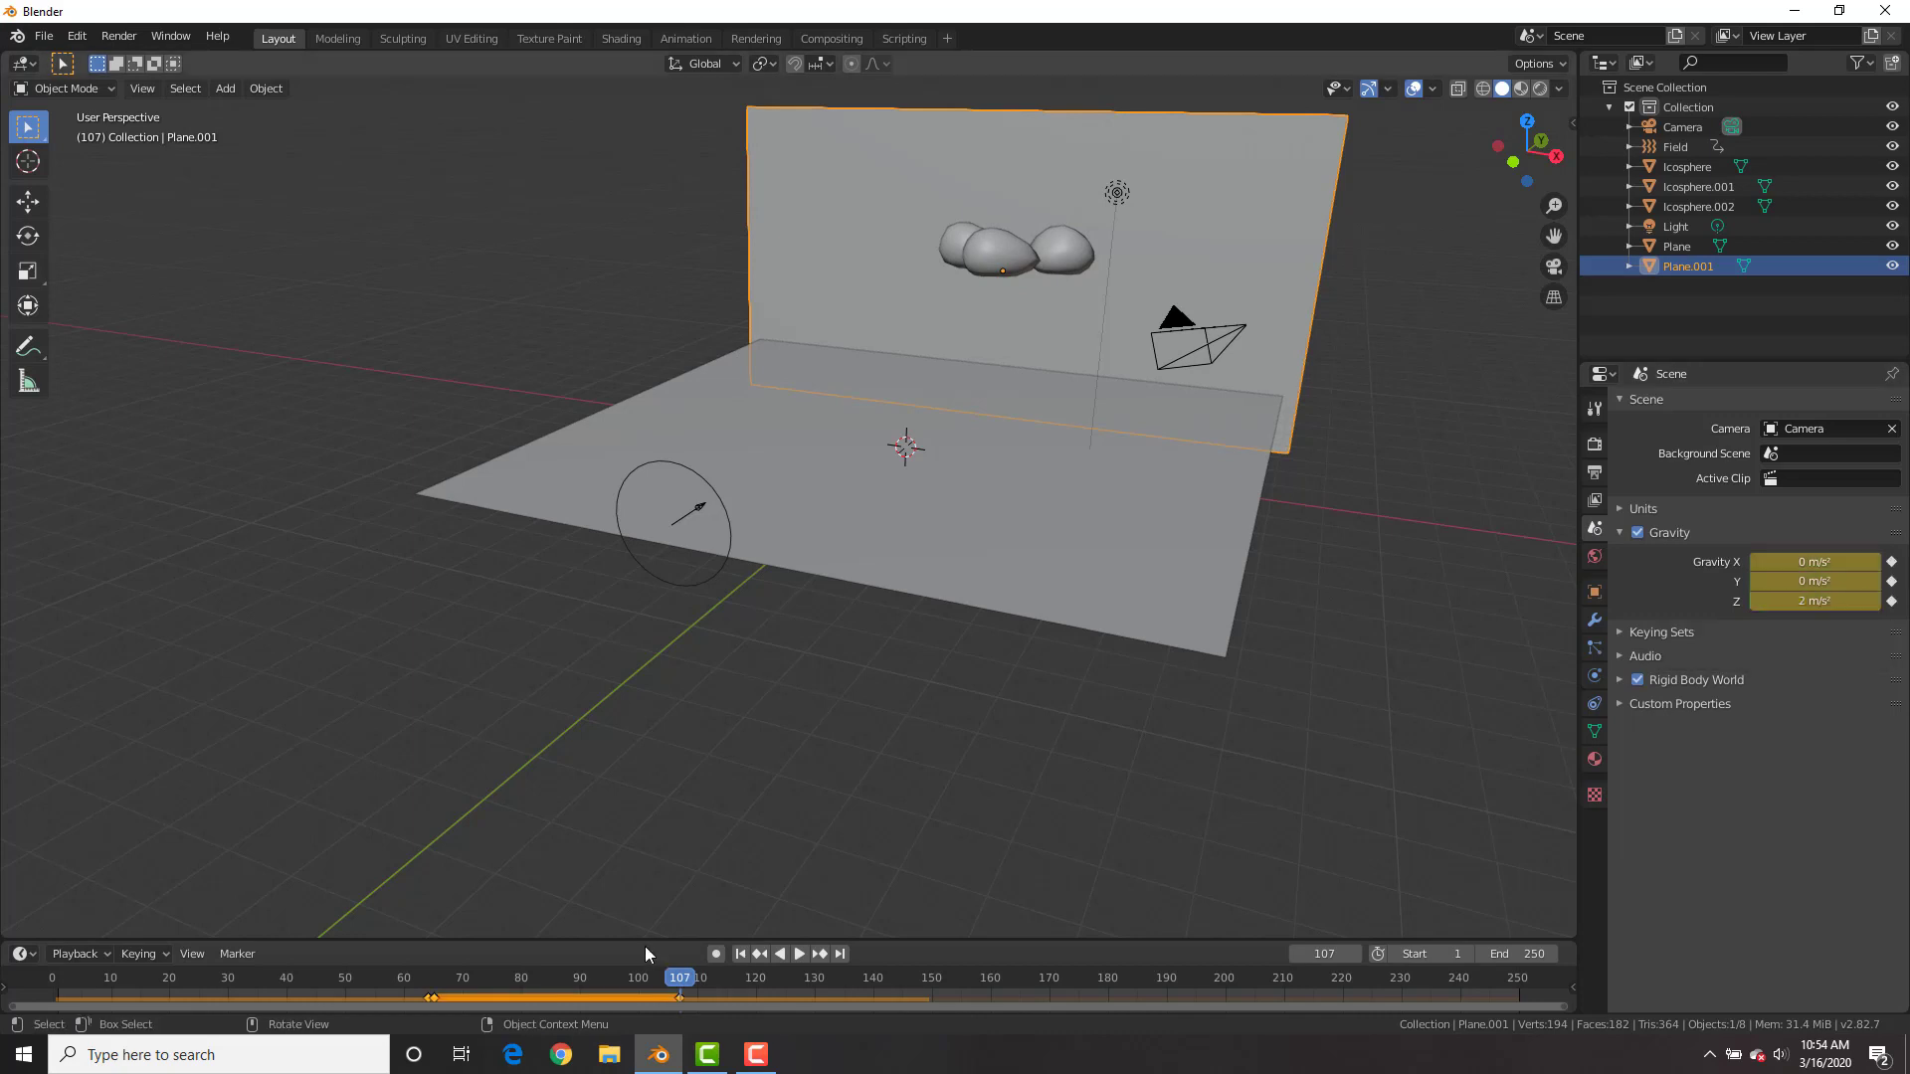
click(683, 979)
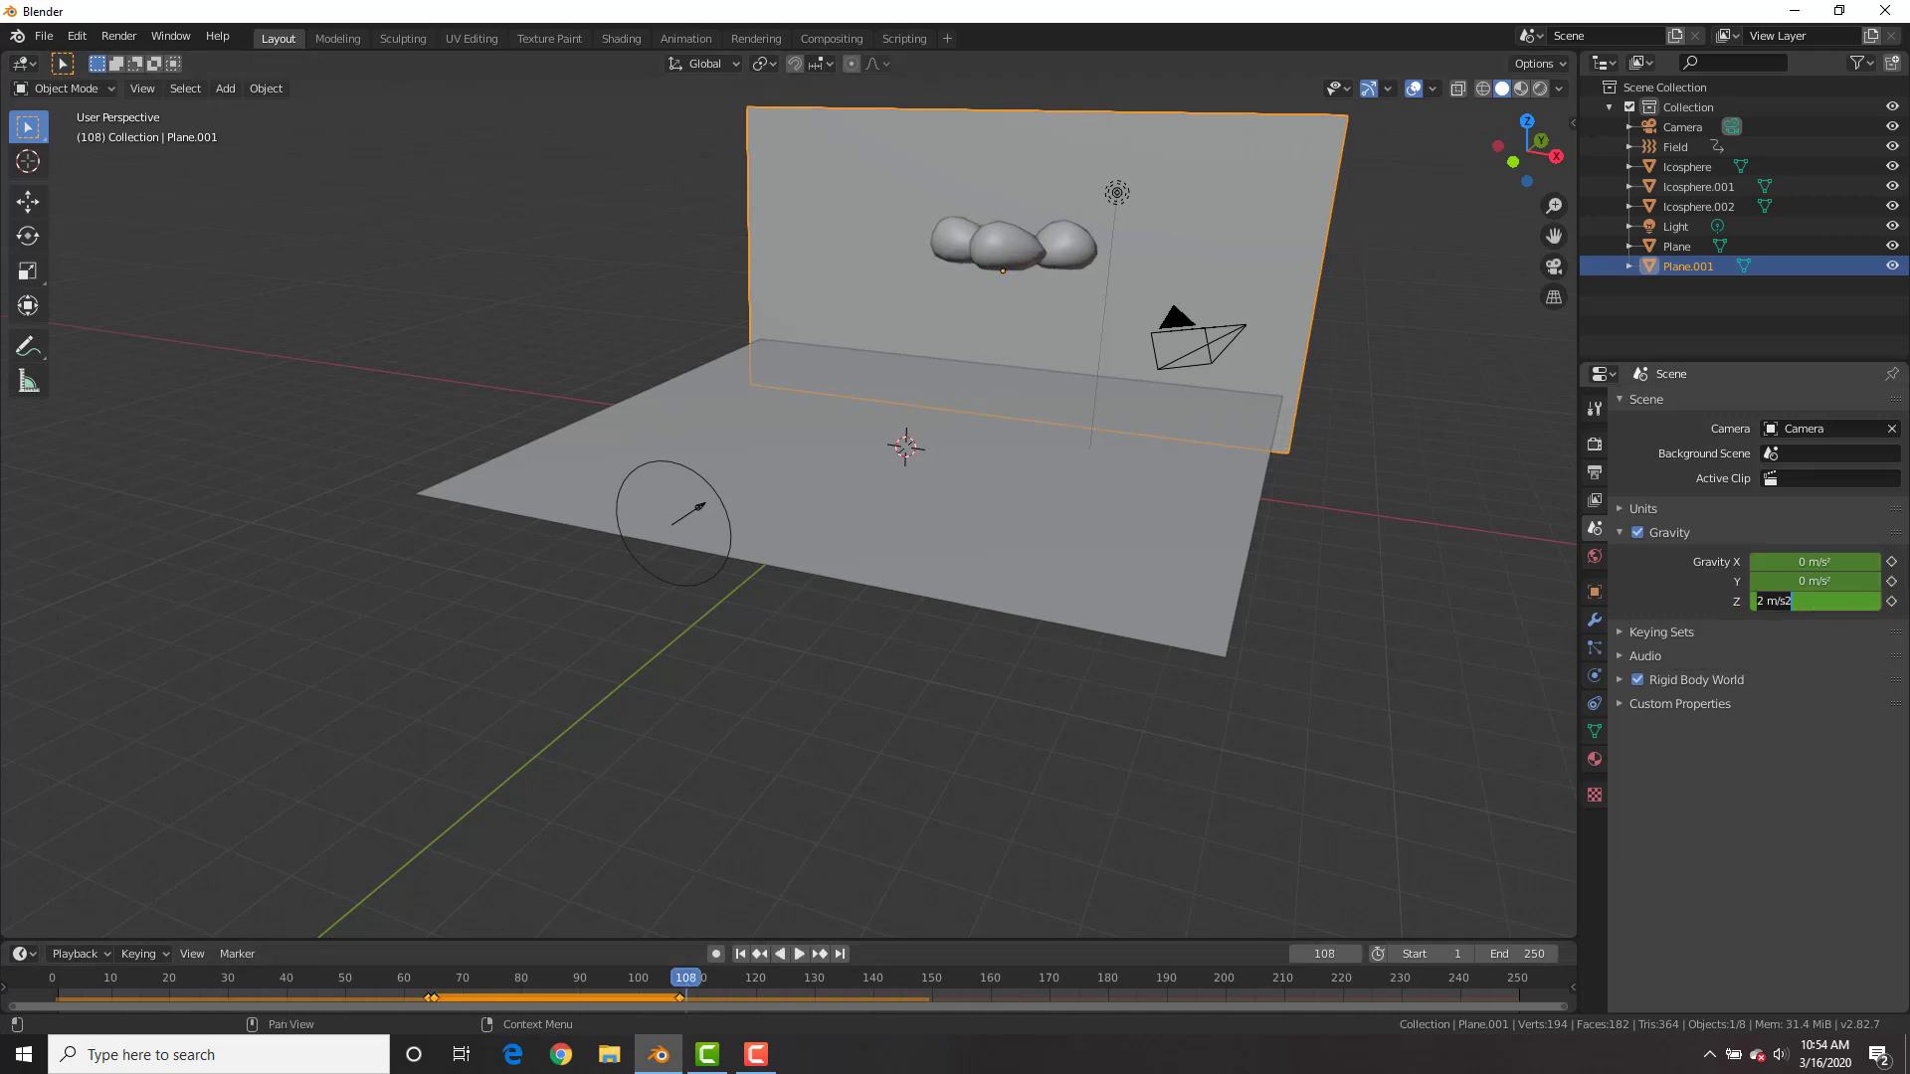
key(i)
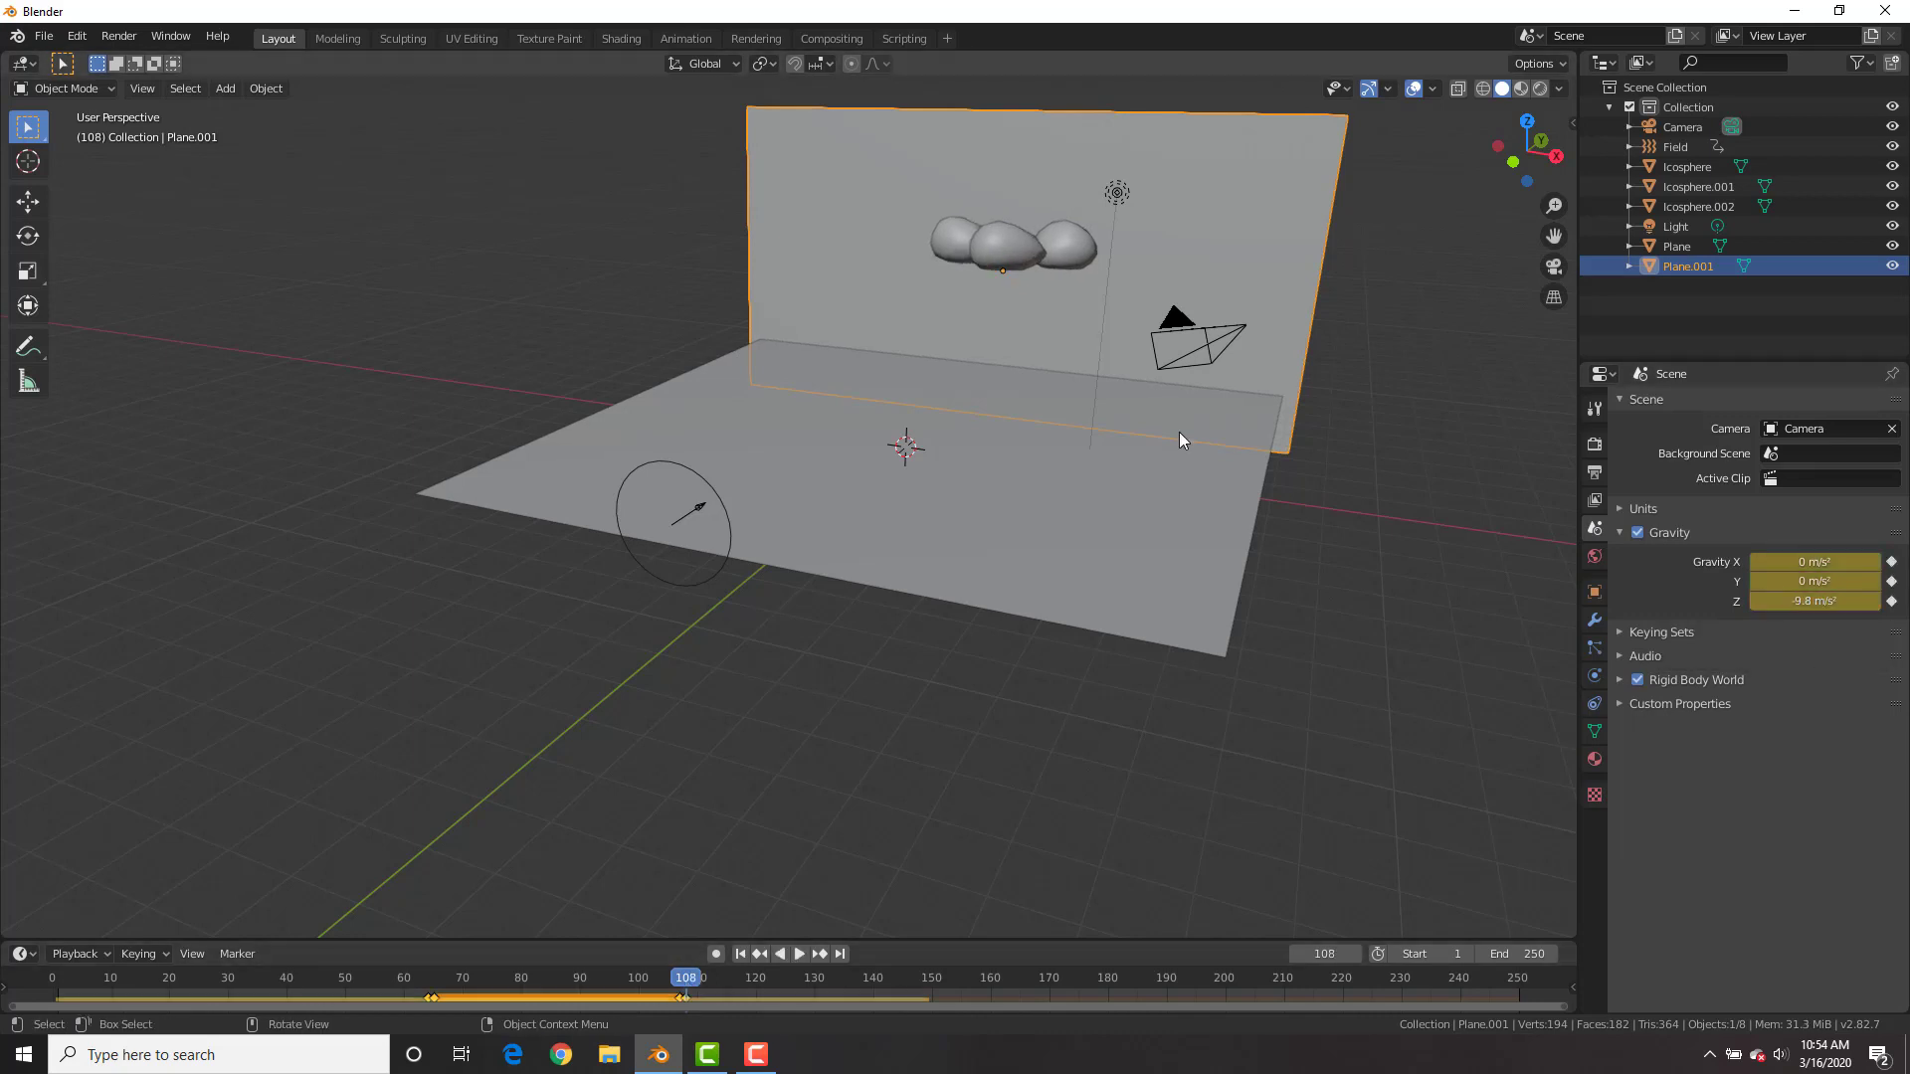
- Play the animation from the first frame to check how the boulders fall after hitting the wall
key(shift+Left)
key(space)
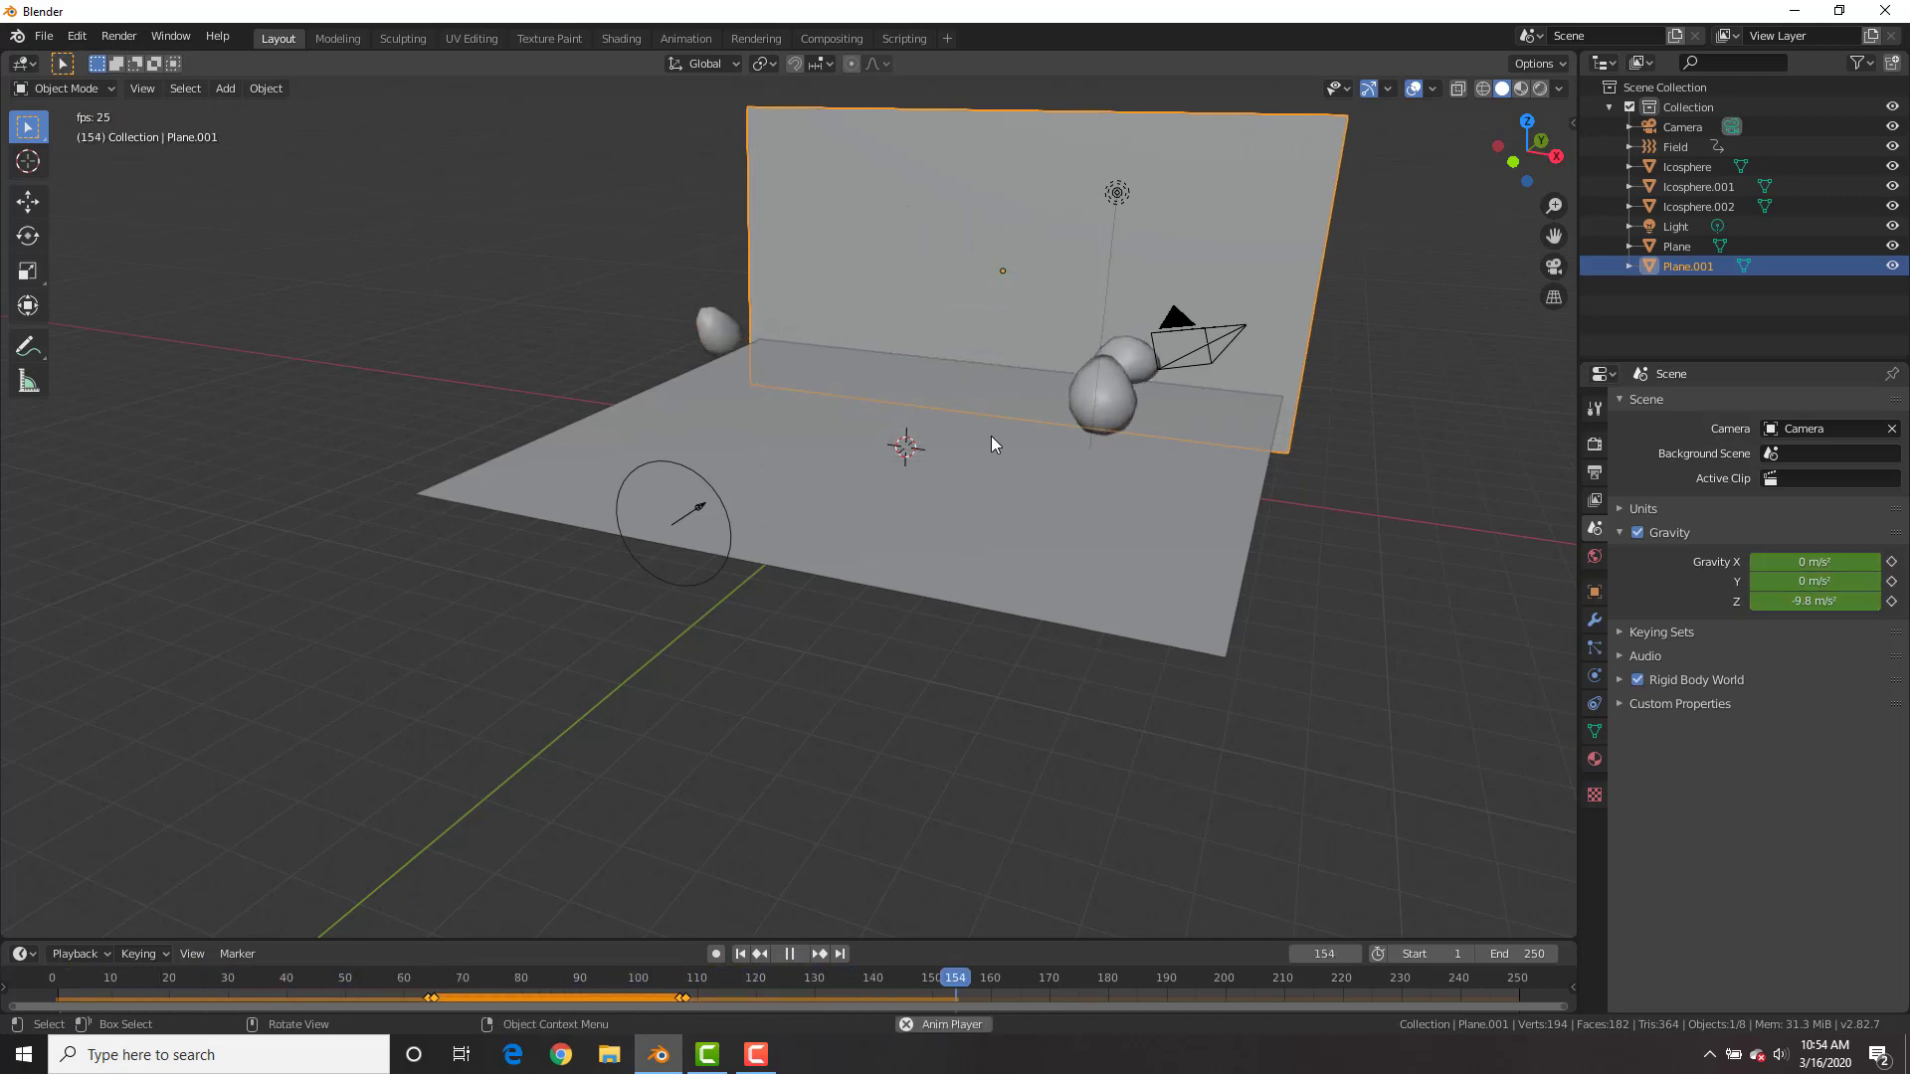
key(space)
key(shift+Left)
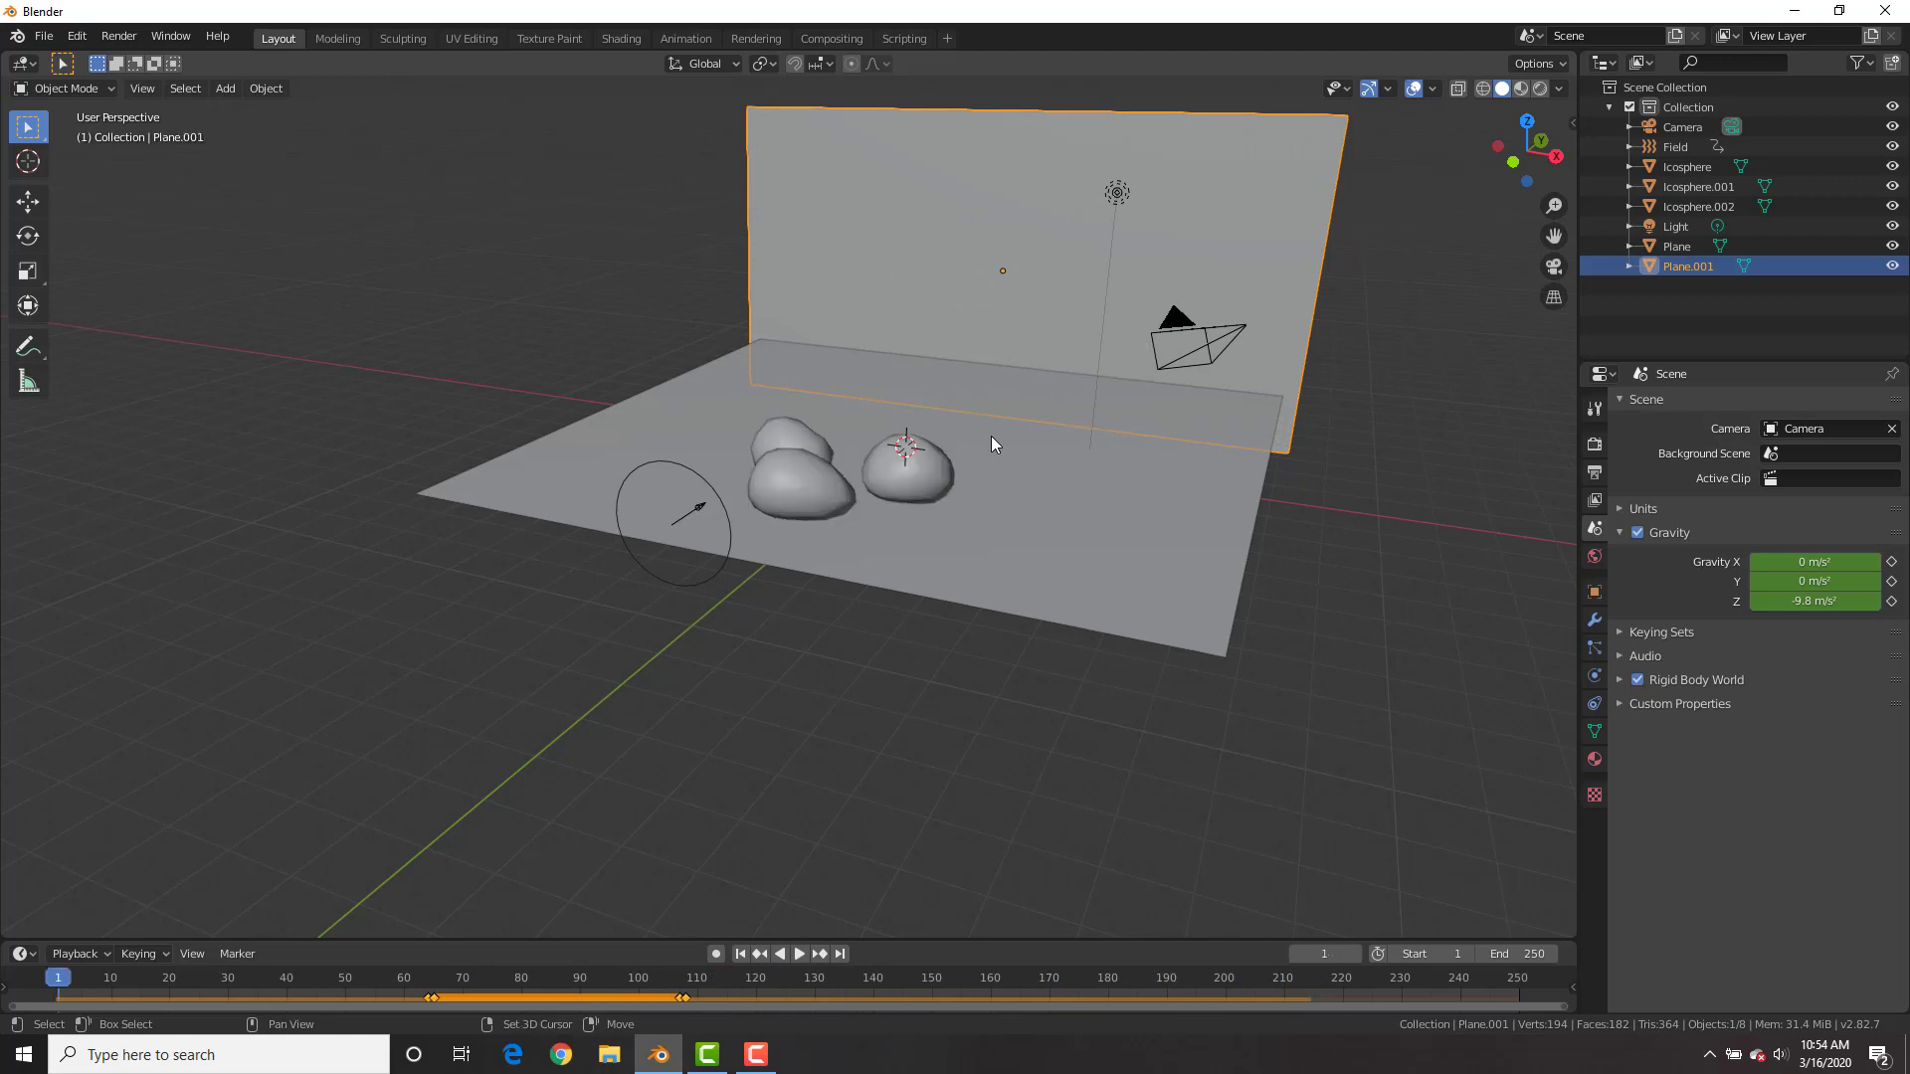
- Select the ground plane and save the project as Earthbendingtut in the tutorial folder
middle_drag(983, 348, 1013, 504)
click(1128, 529)
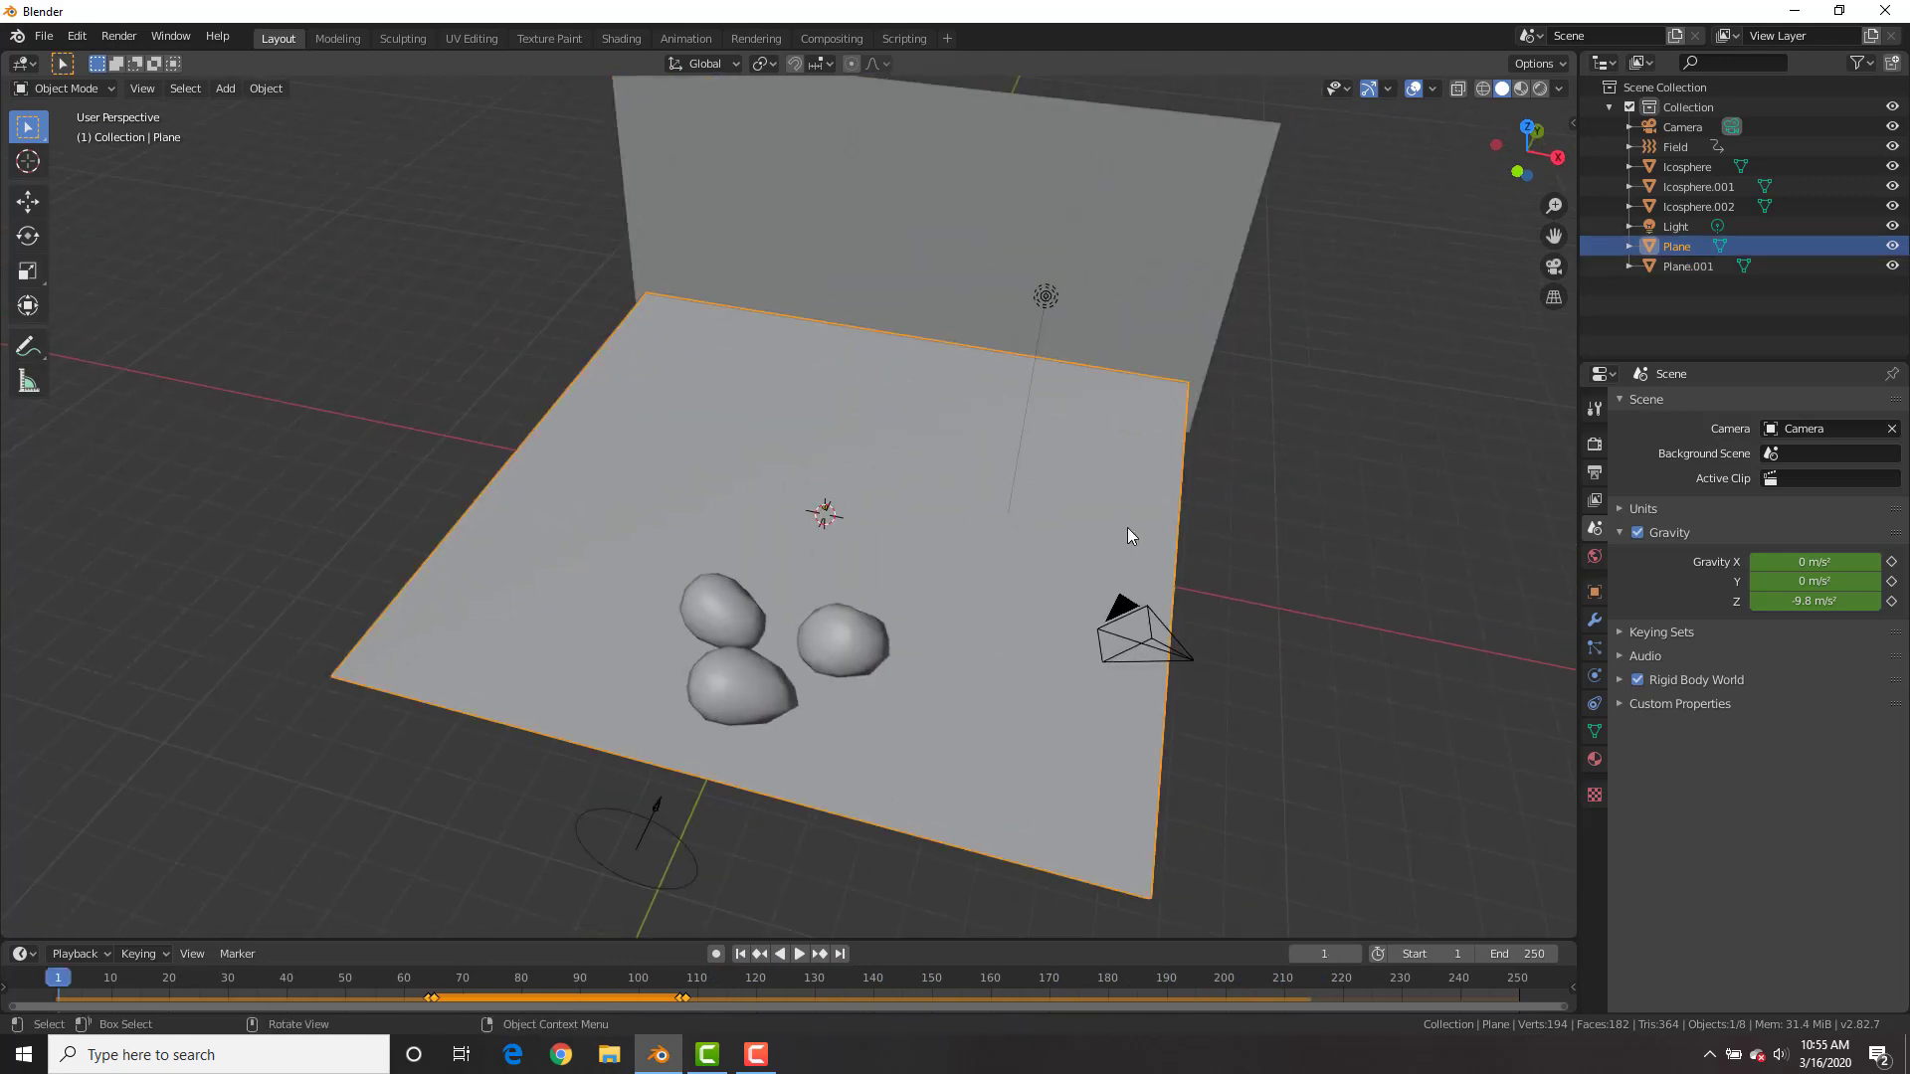
key(Tab)
key(Tab)
click(43, 38)
click(110, 187)
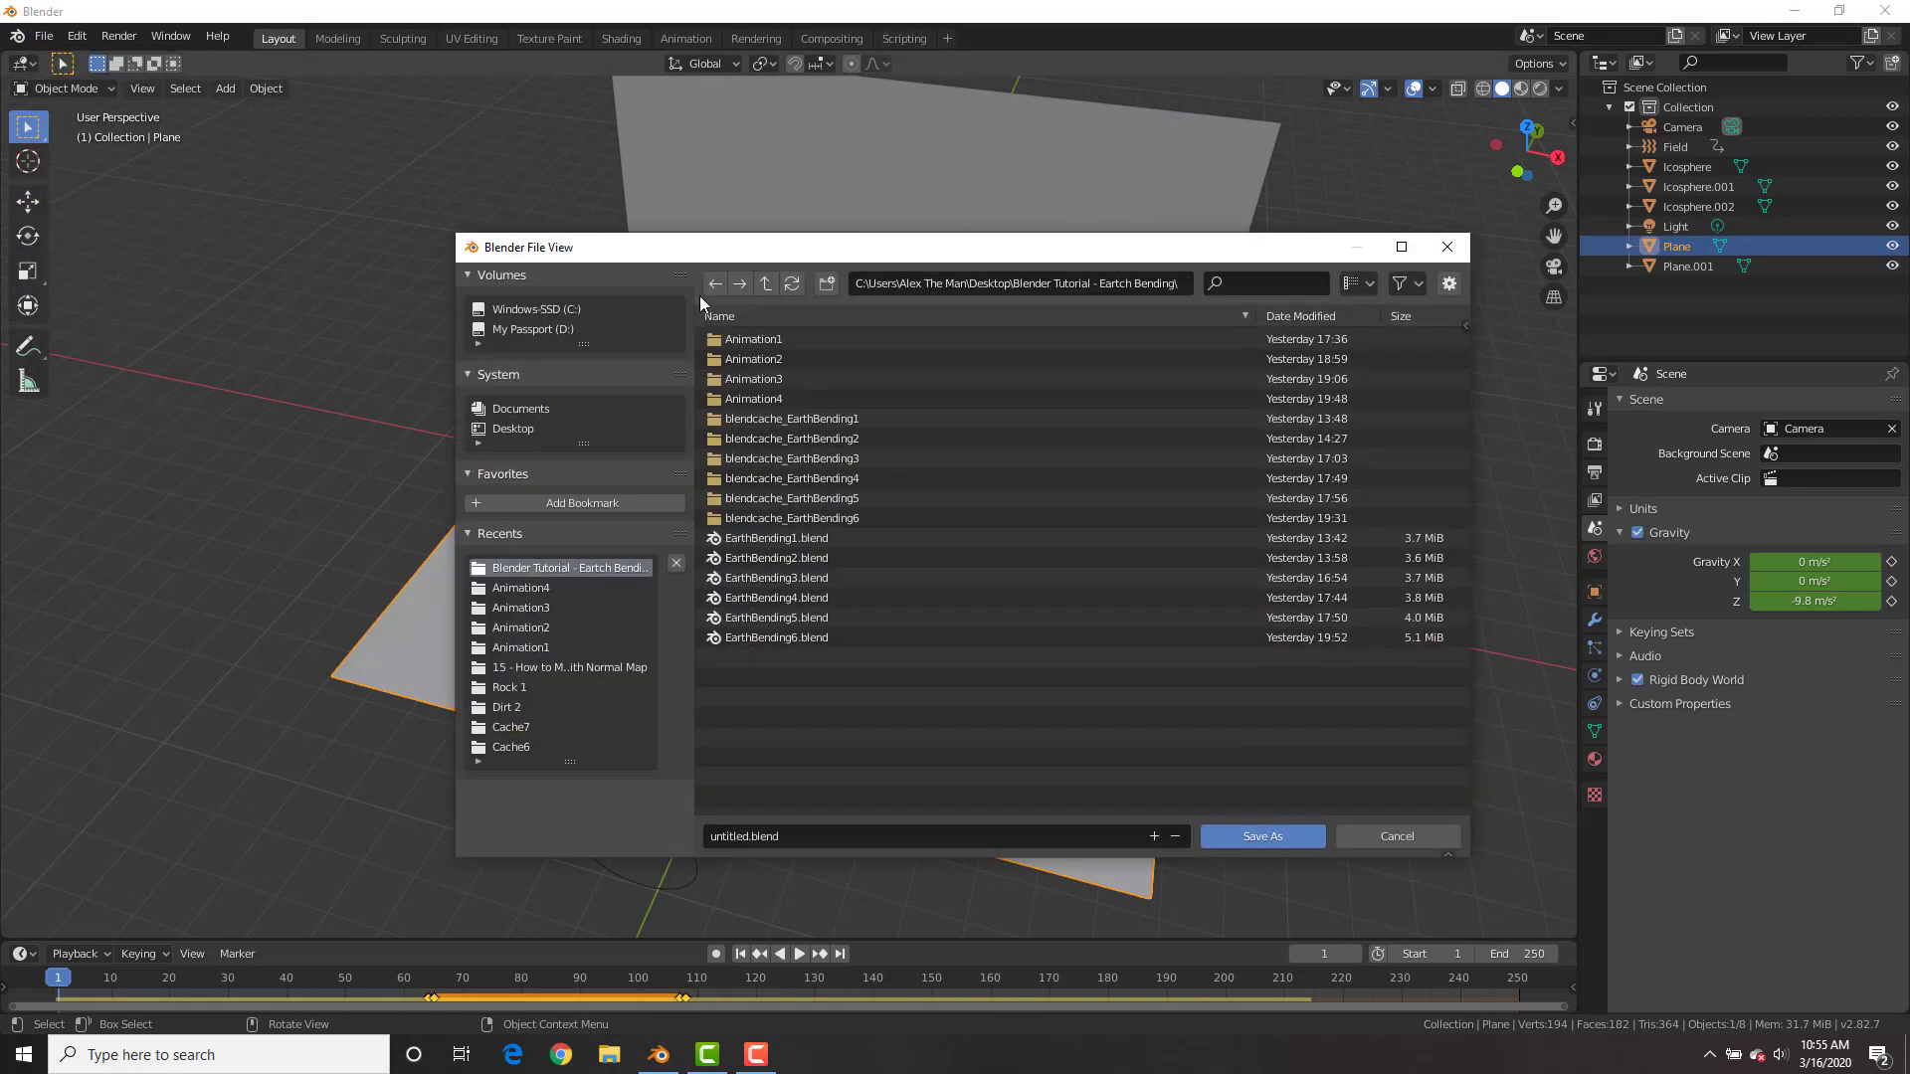
click(779, 837)
text(Earthbending)
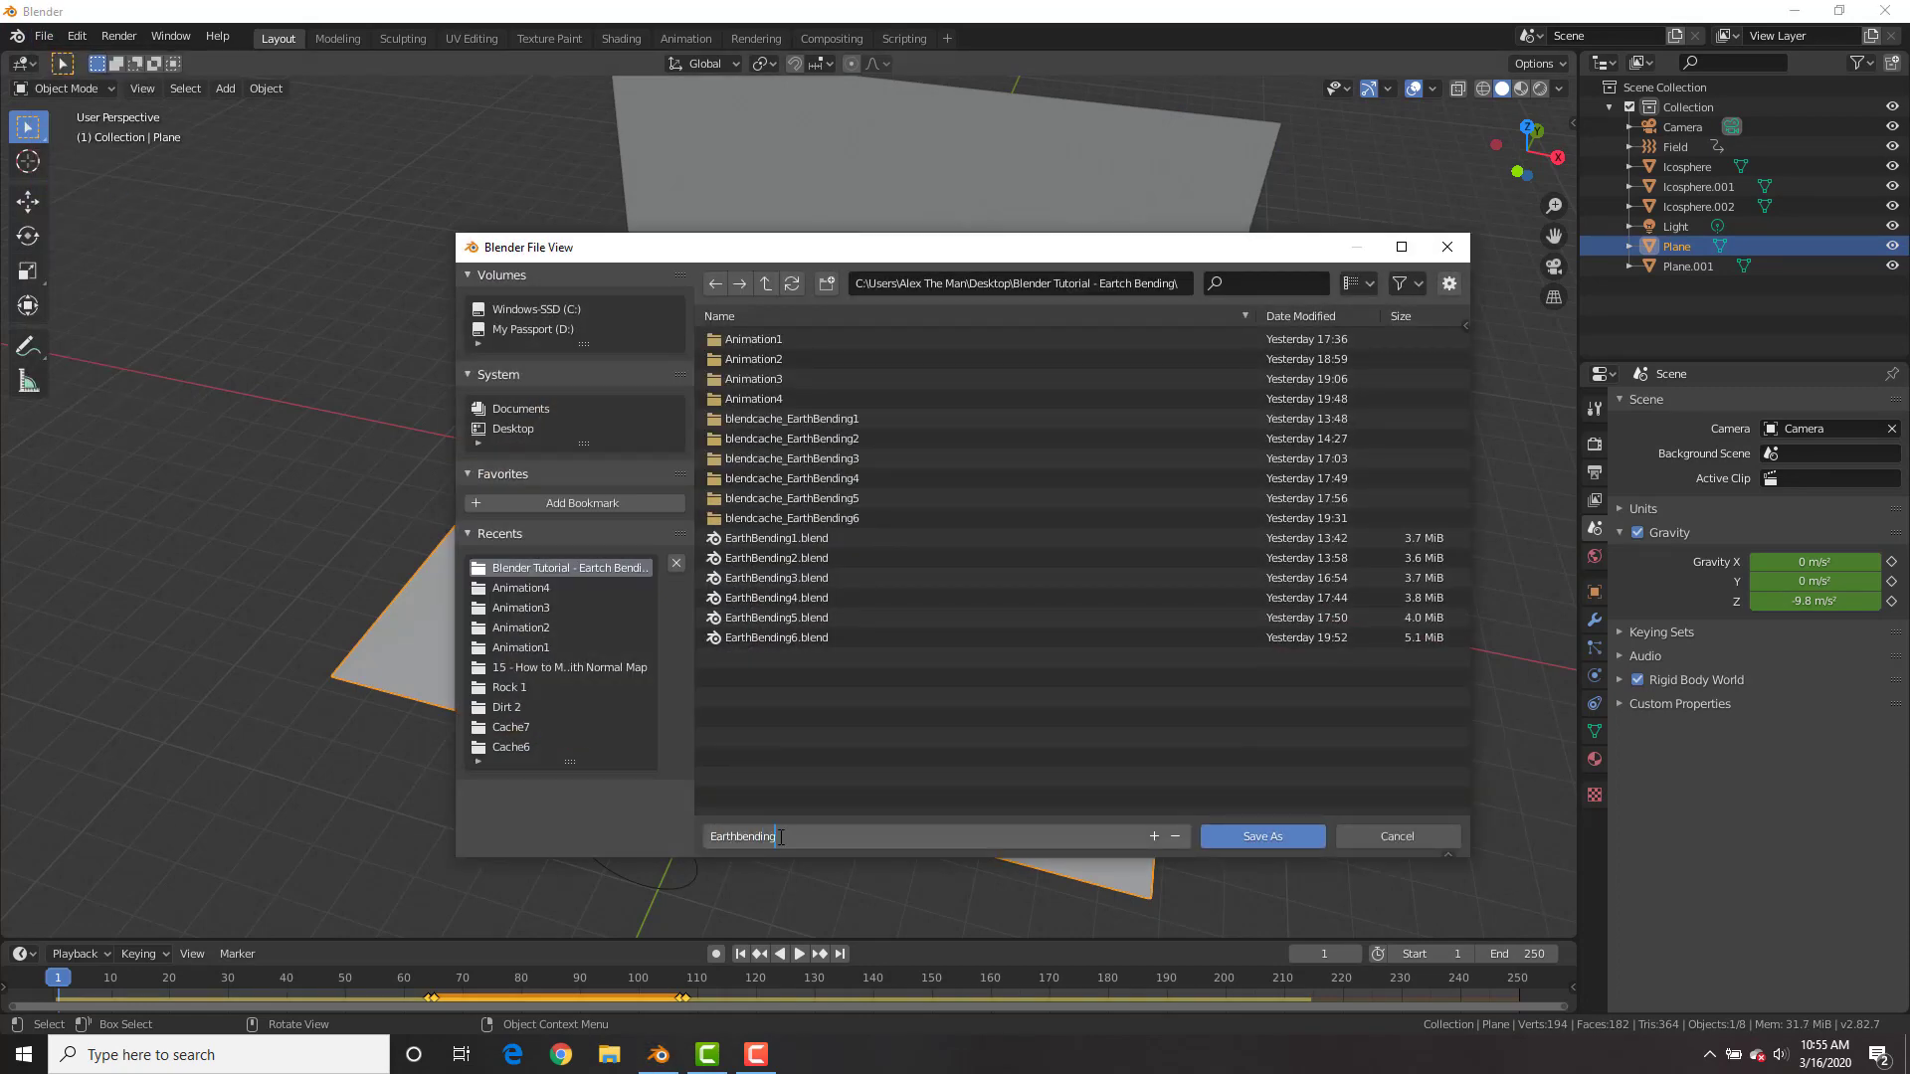
text(tut)
click(1250, 838)
- Subdivide the ground plane's mesh seven times into a dense grid and return to Object Mode
key(Tab)
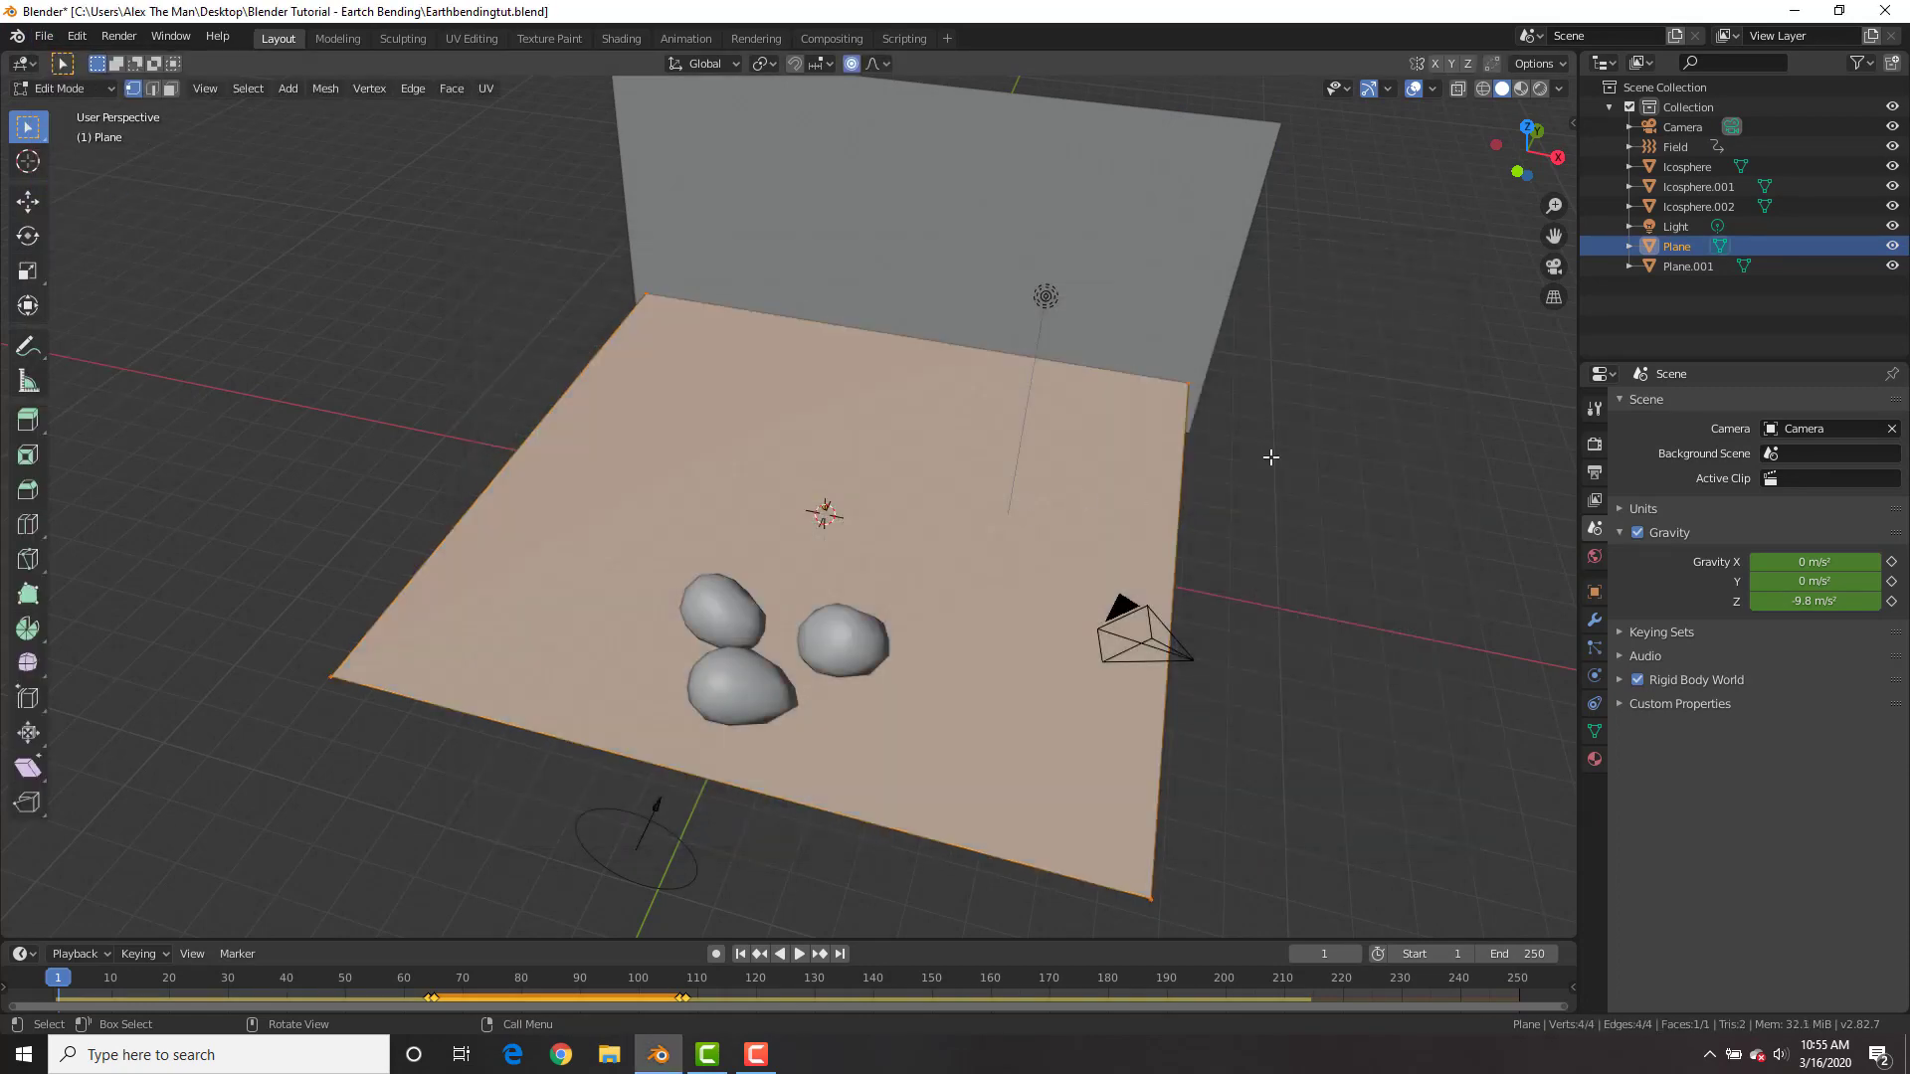
right_click(1266, 460)
click(1269, 459)
right_click(1270, 456)
click(1269, 457)
right_click(1269, 457)
click(1269, 457)
right_click(1269, 457)
click(1269, 457)
right_click(1270, 456)
click(1269, 457)
scroll(1264, 457, up, 3)
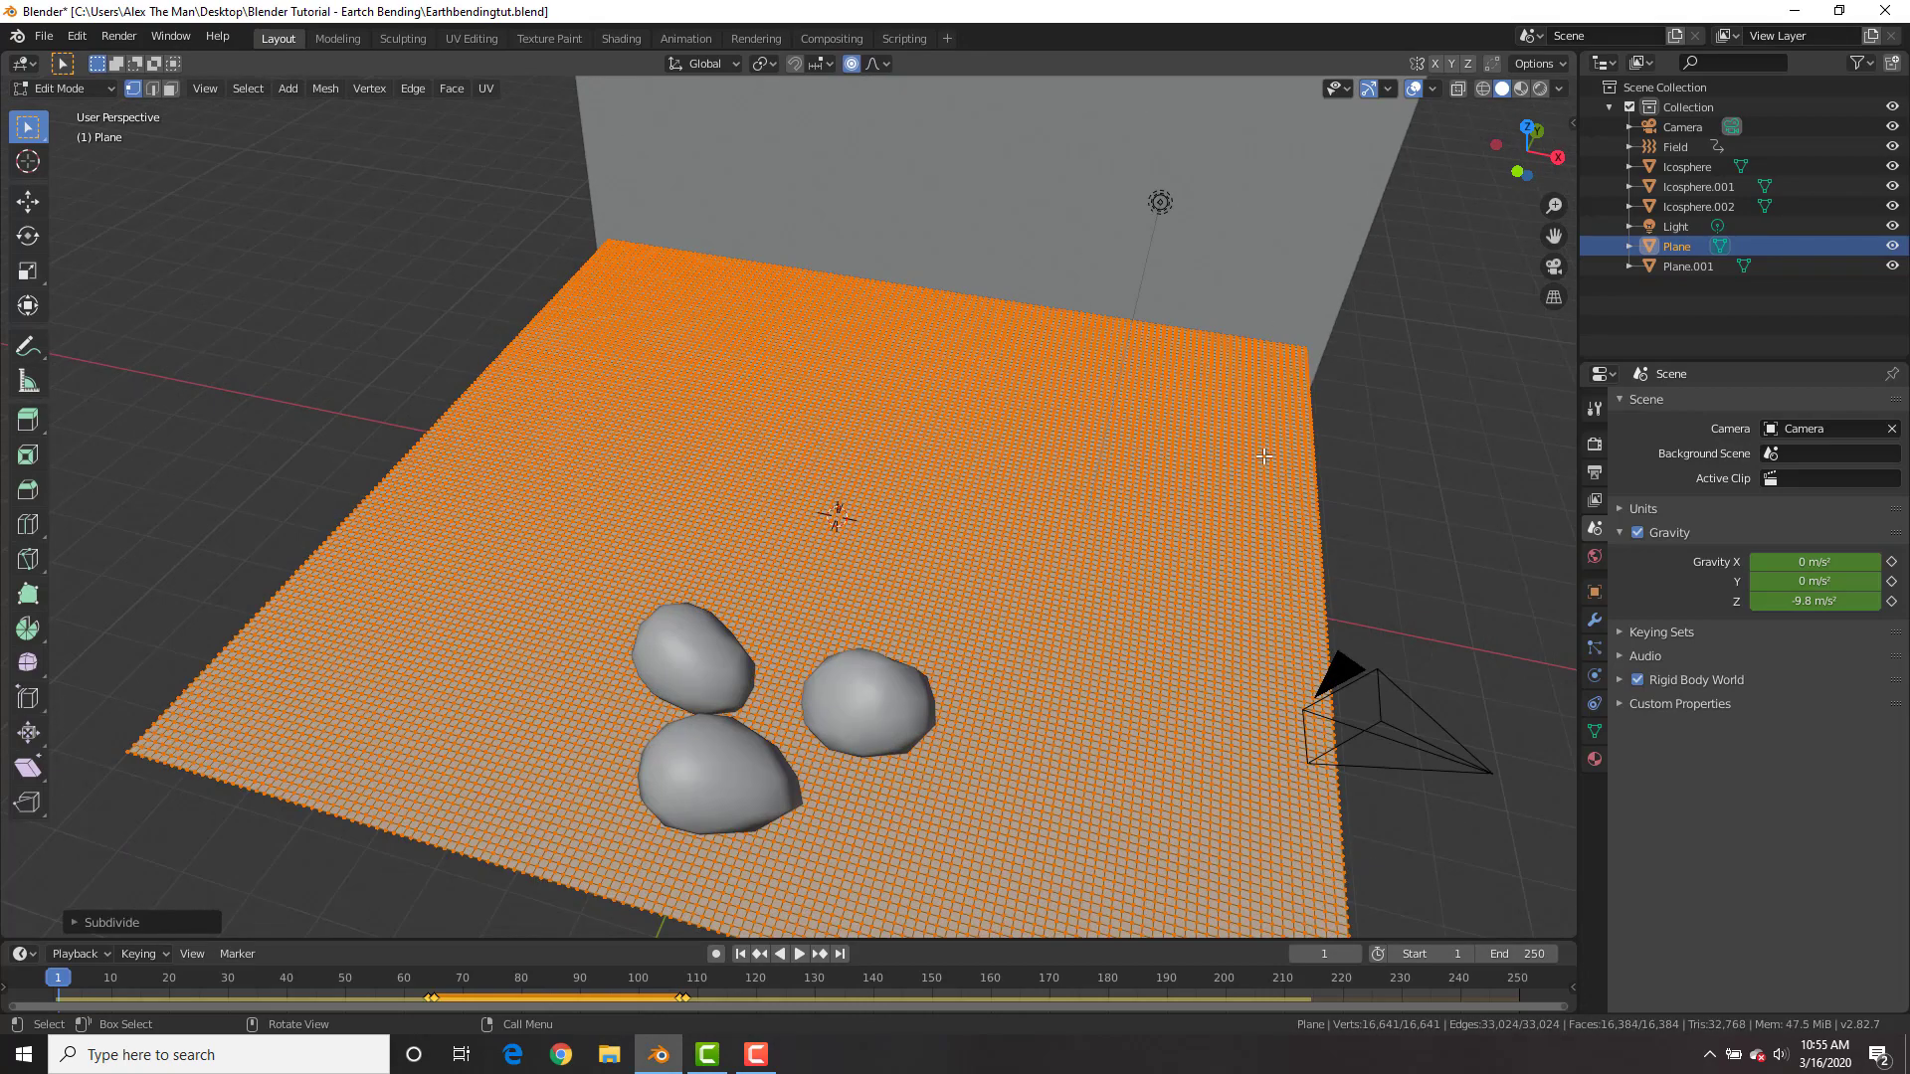
key(Tab)
- Bring up the ground plane's mesh data properties and replay the simulation on the subdivided ground
click(1595, 727)
key(space)
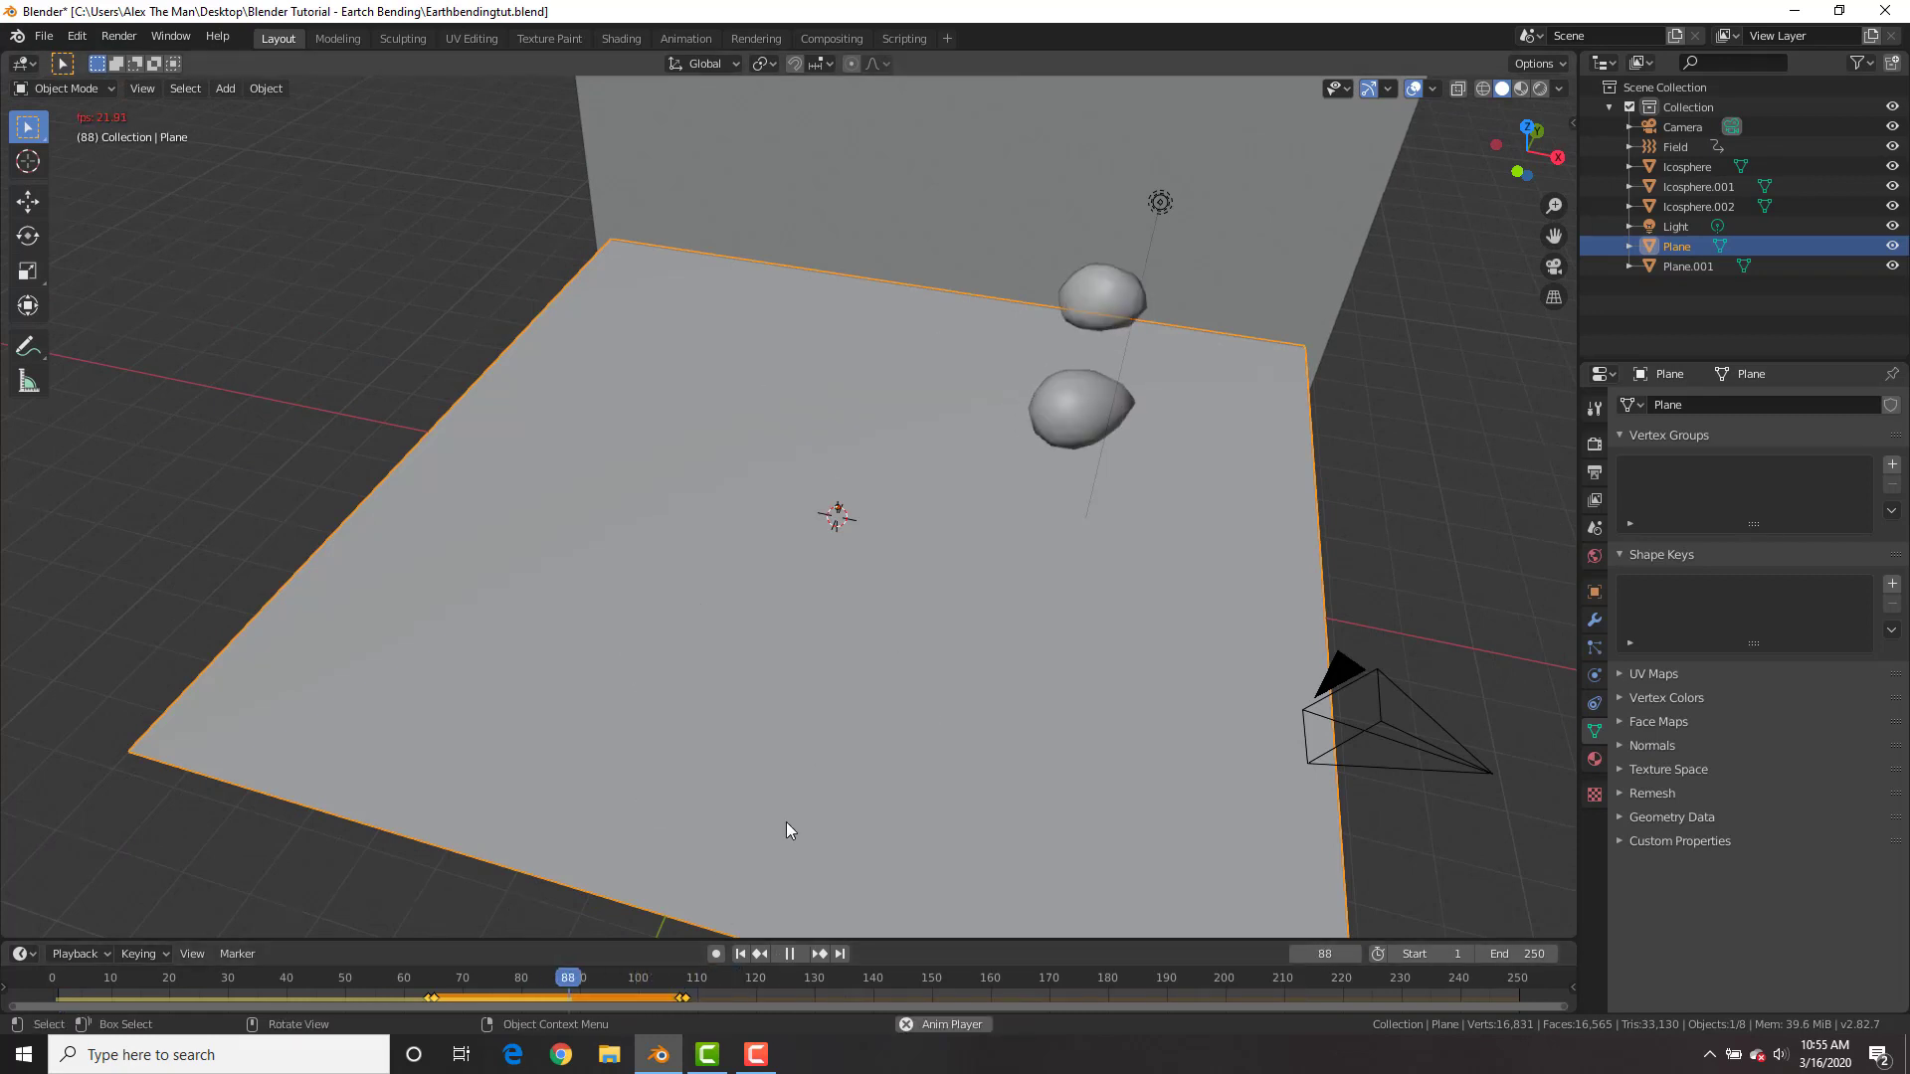
key(space)
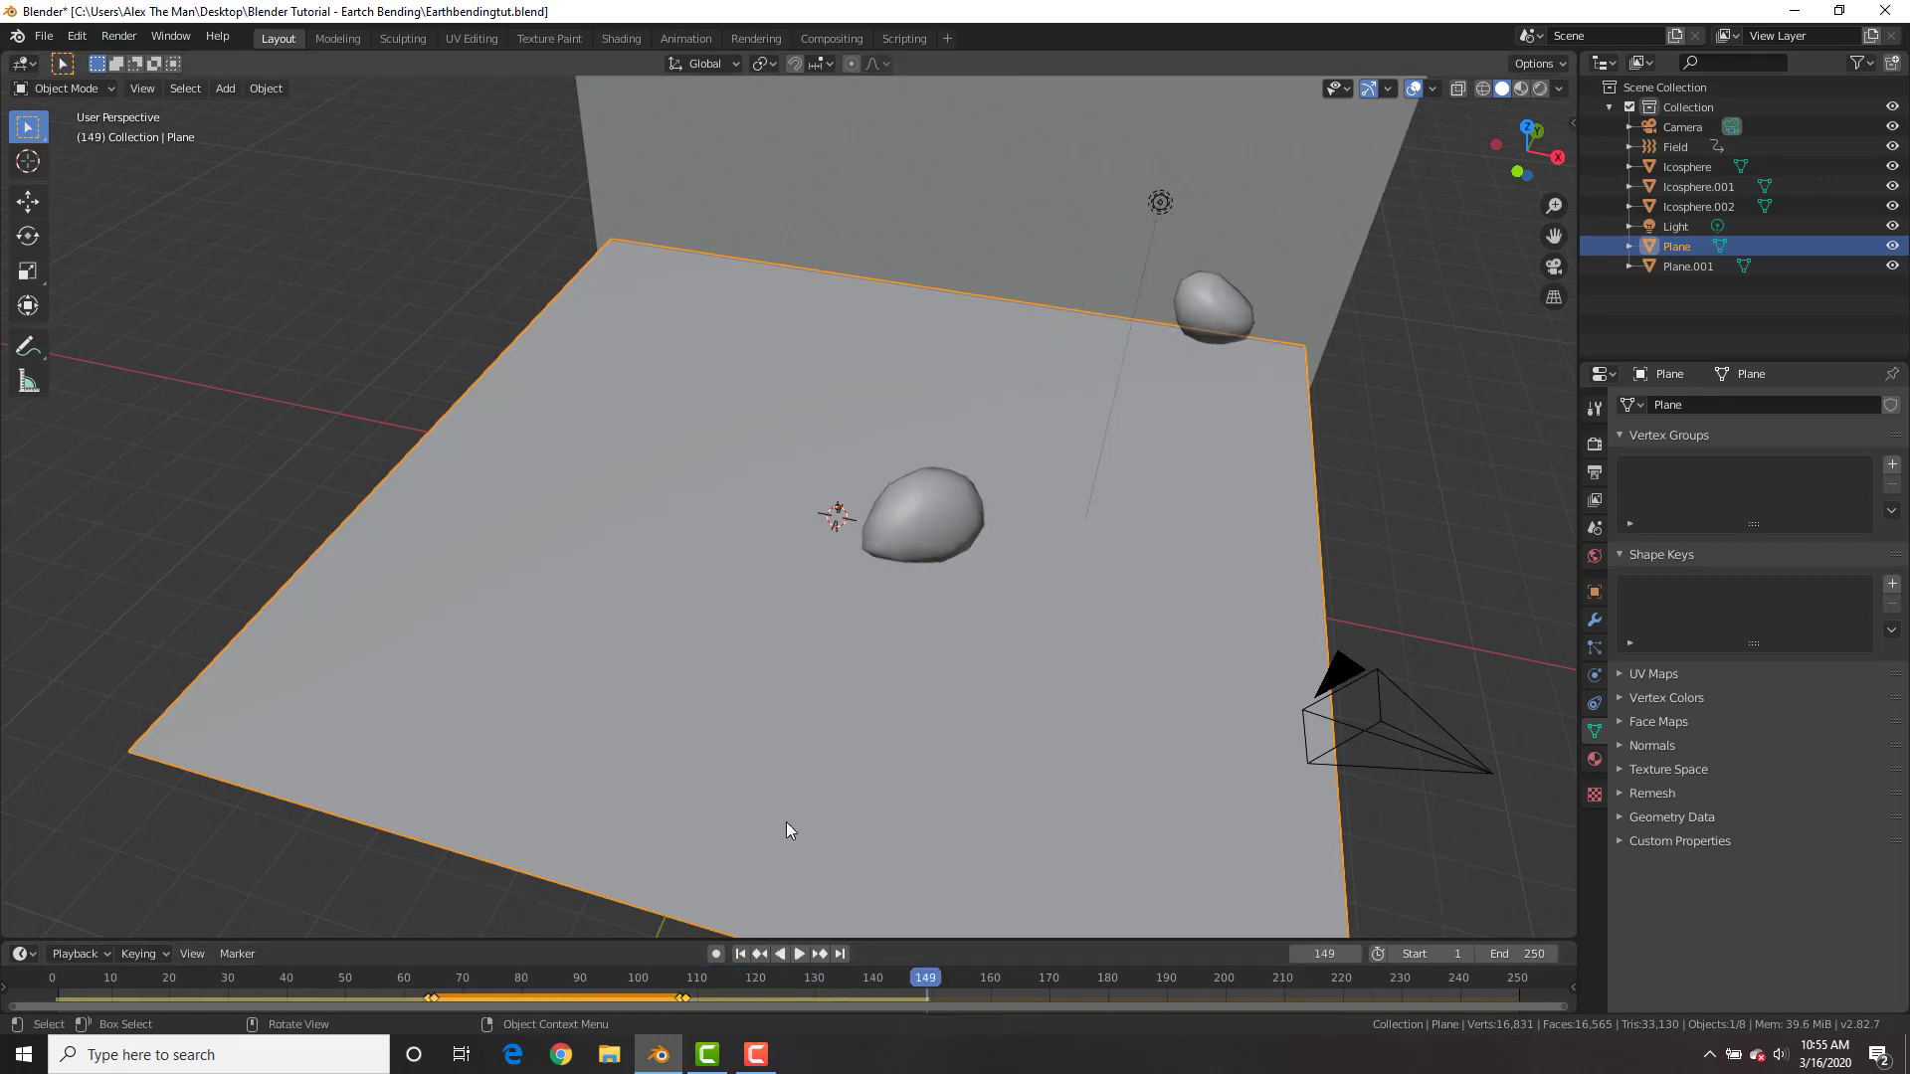
key(shift+Left)
key(space)
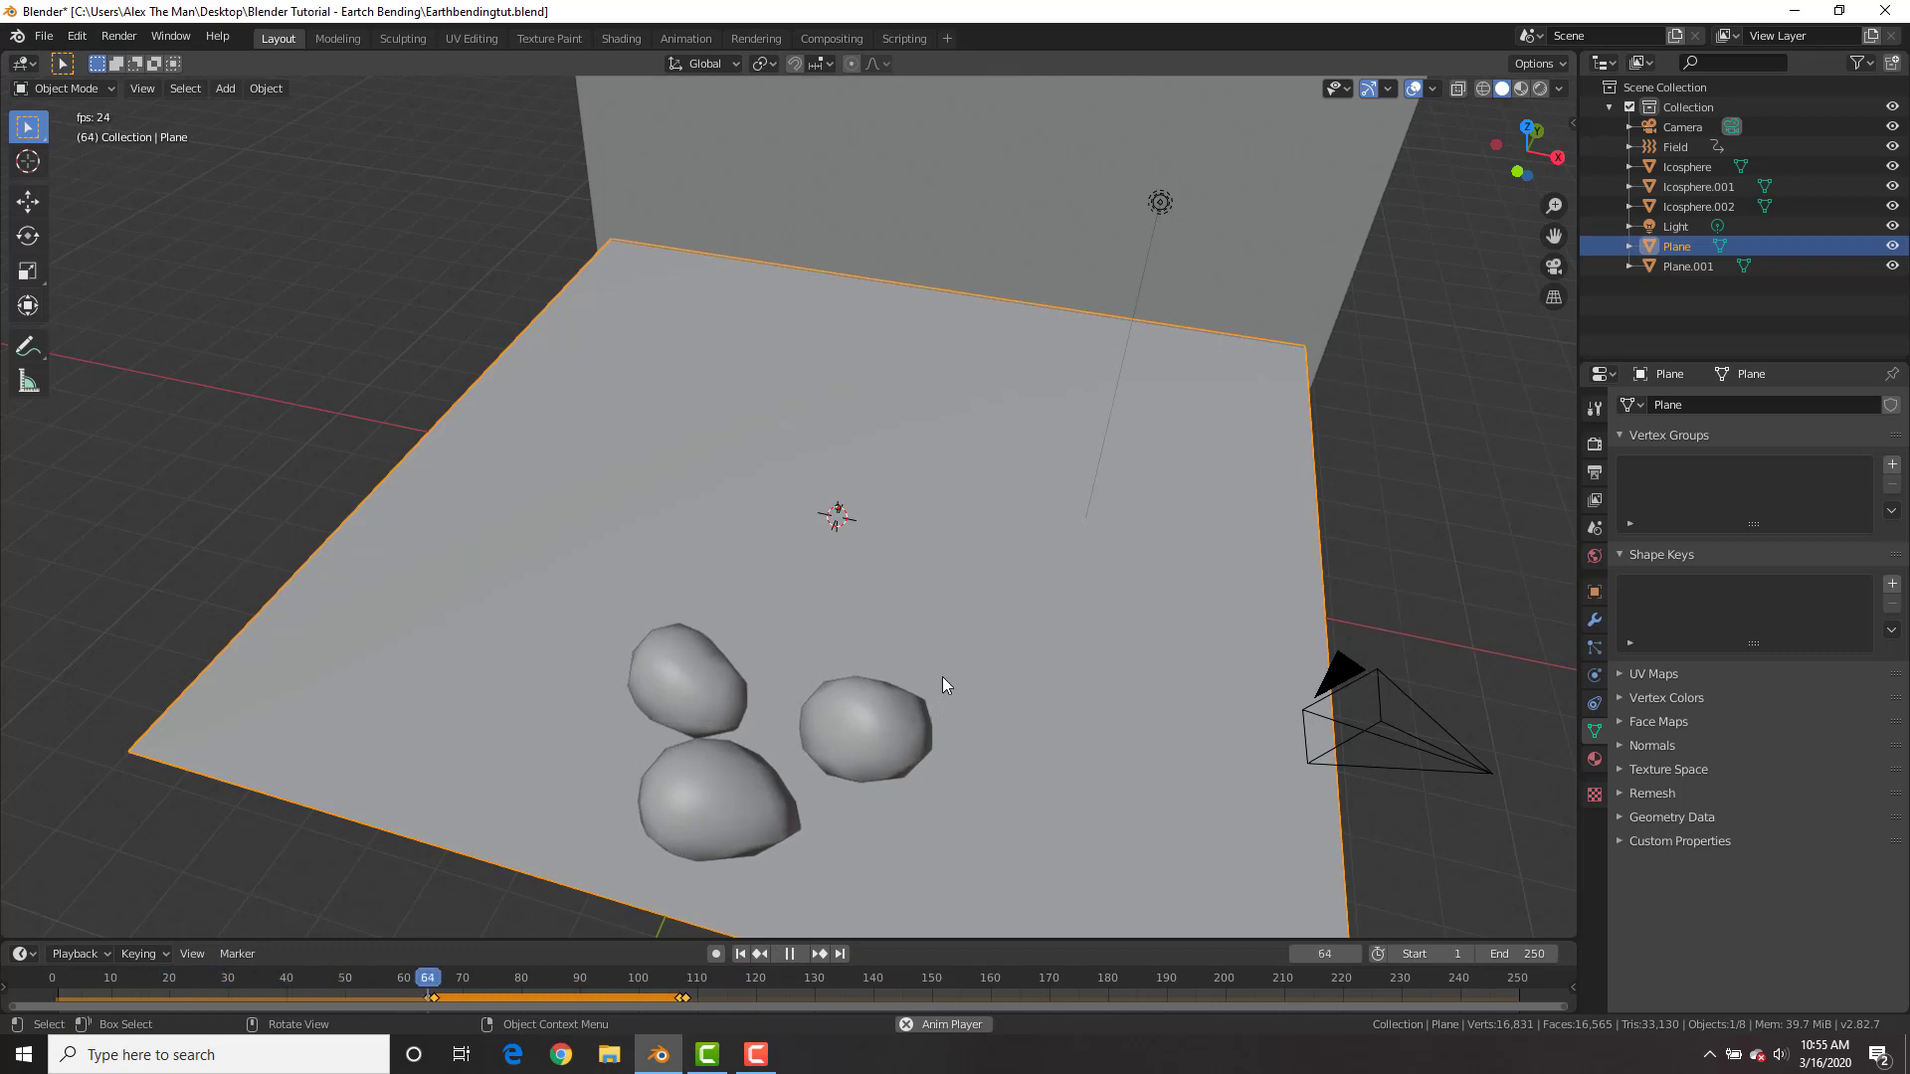
key(space)
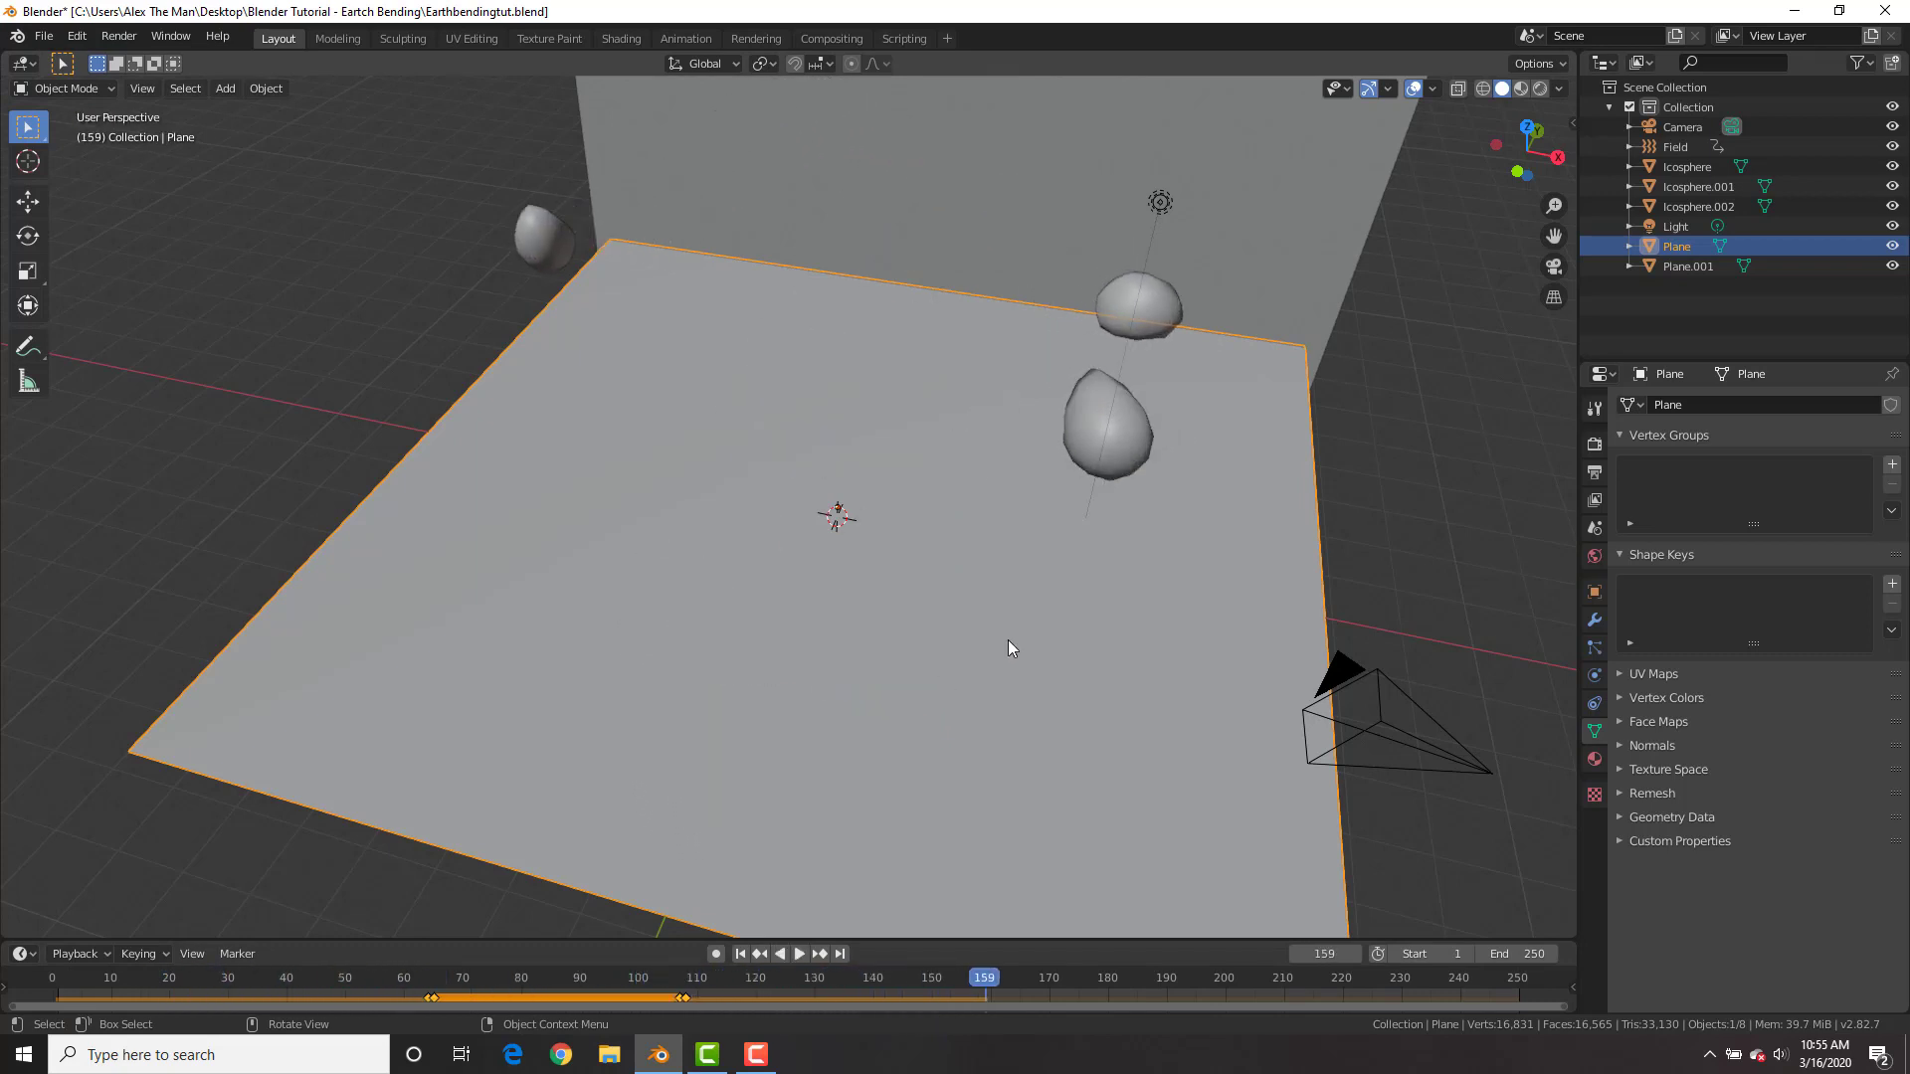
- Add a Basis shape key and a second shape key with a value of 1 to the ground plane
shift+middle_drag(1233, 510, 1140, 458)
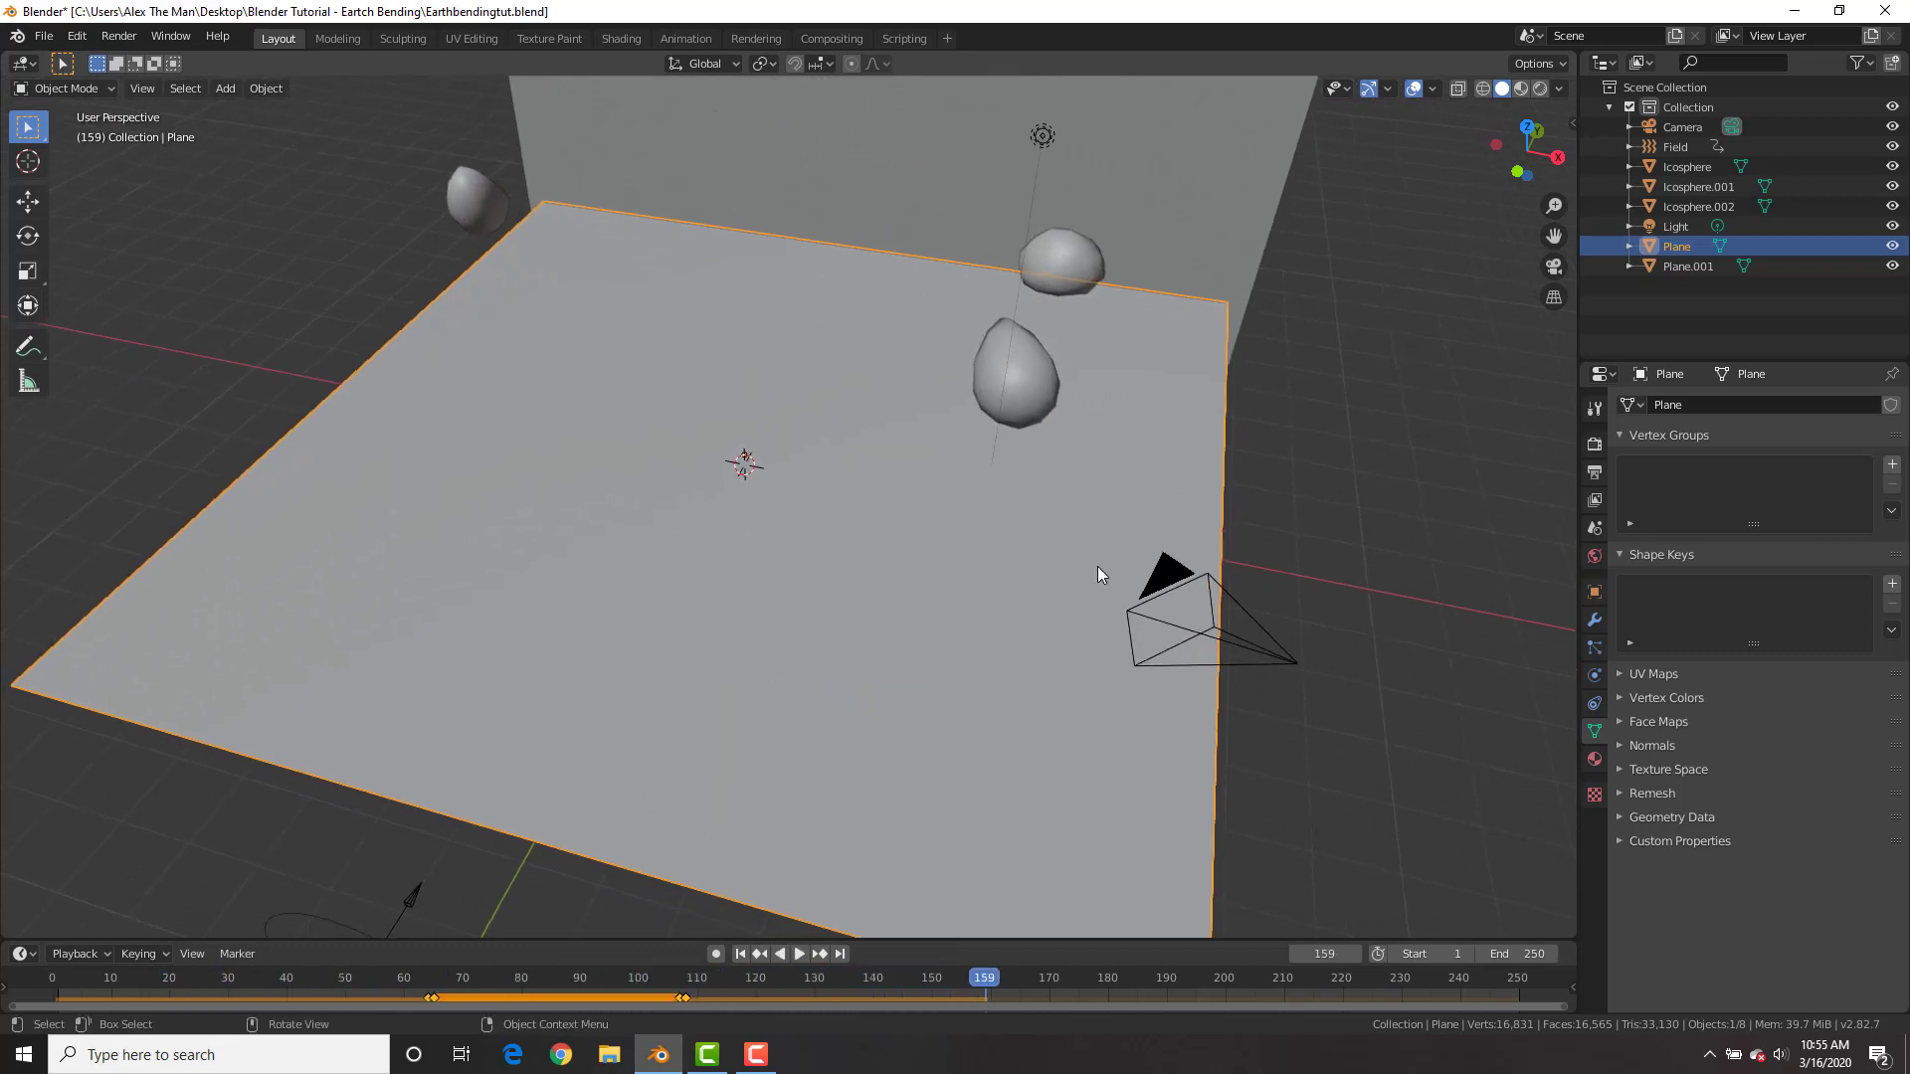
click(1892, 584)
click(1892, 584)
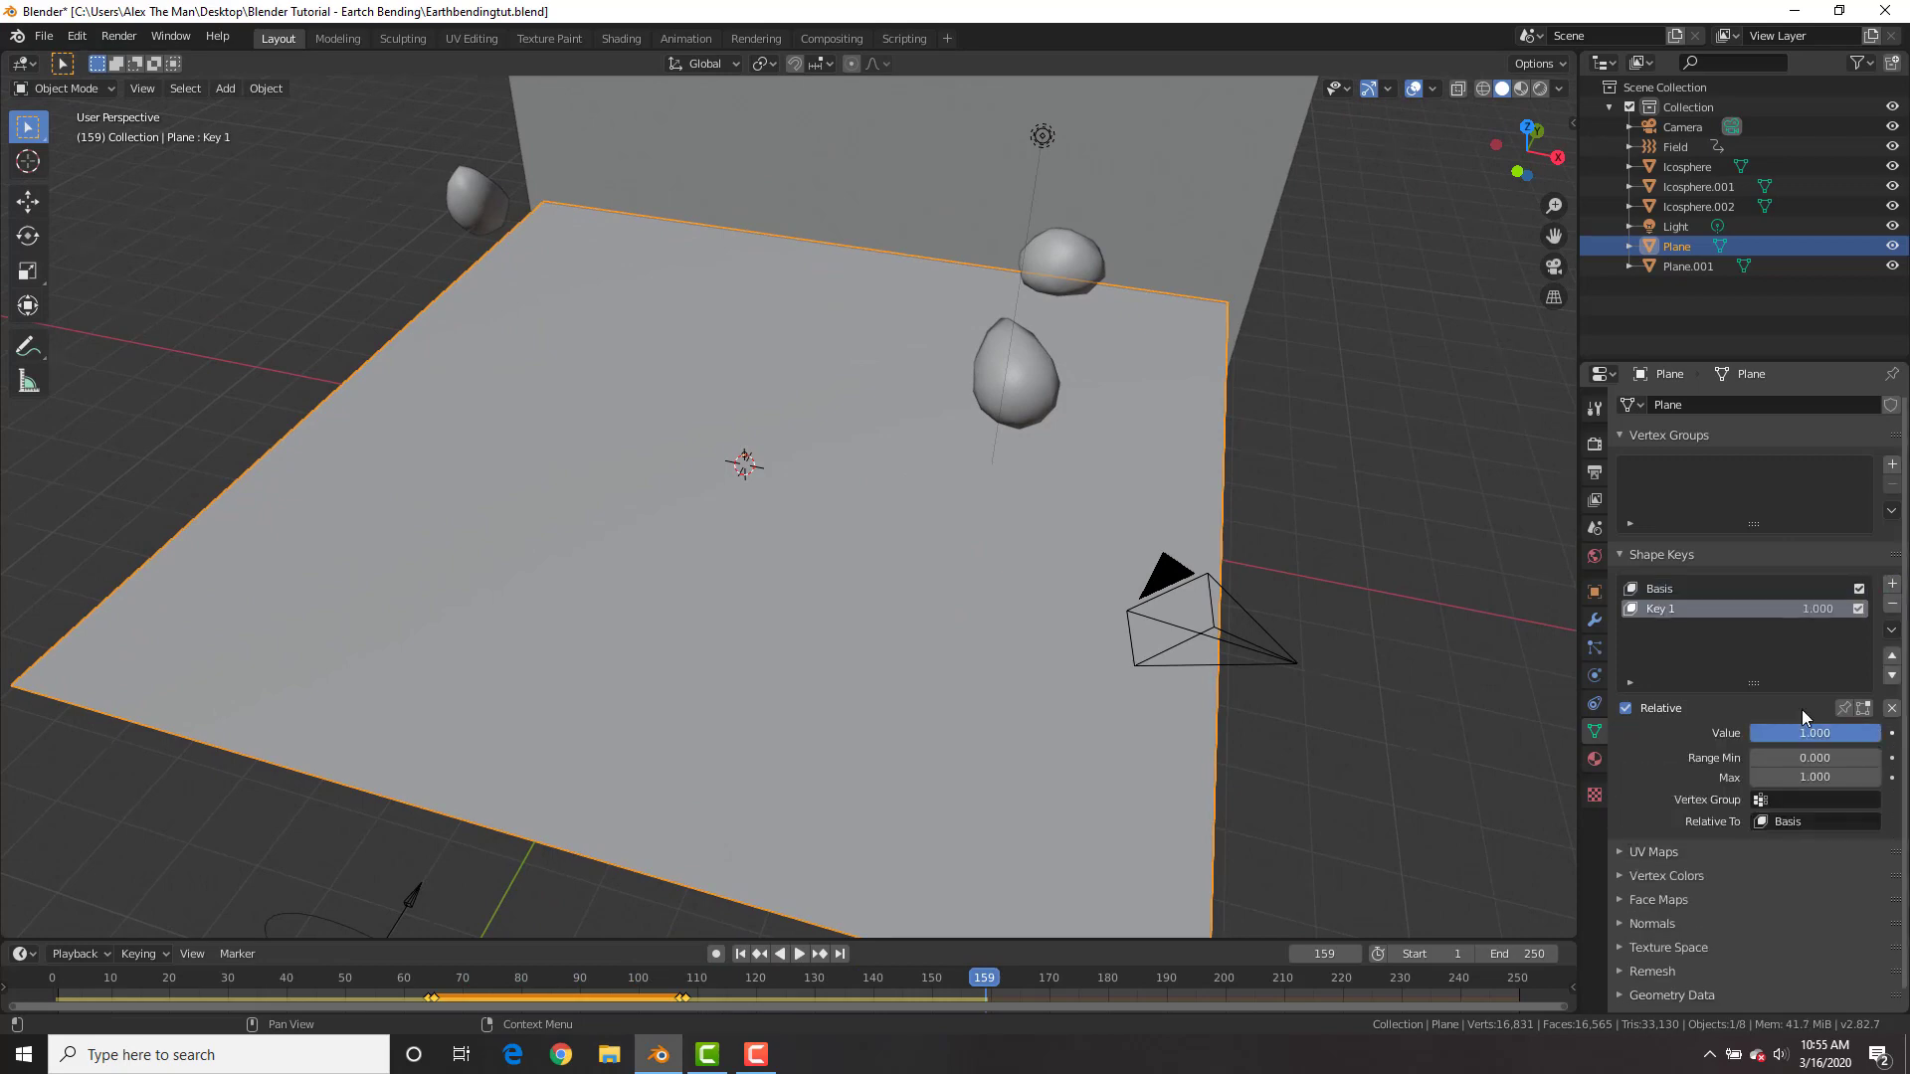
- Raise a three-tiered round mound near the camera in the Key 1 shape, using Constant proportional falloff and shrinking influence from about 2.14 to 1.21
key(Tab)
click(876, 63)
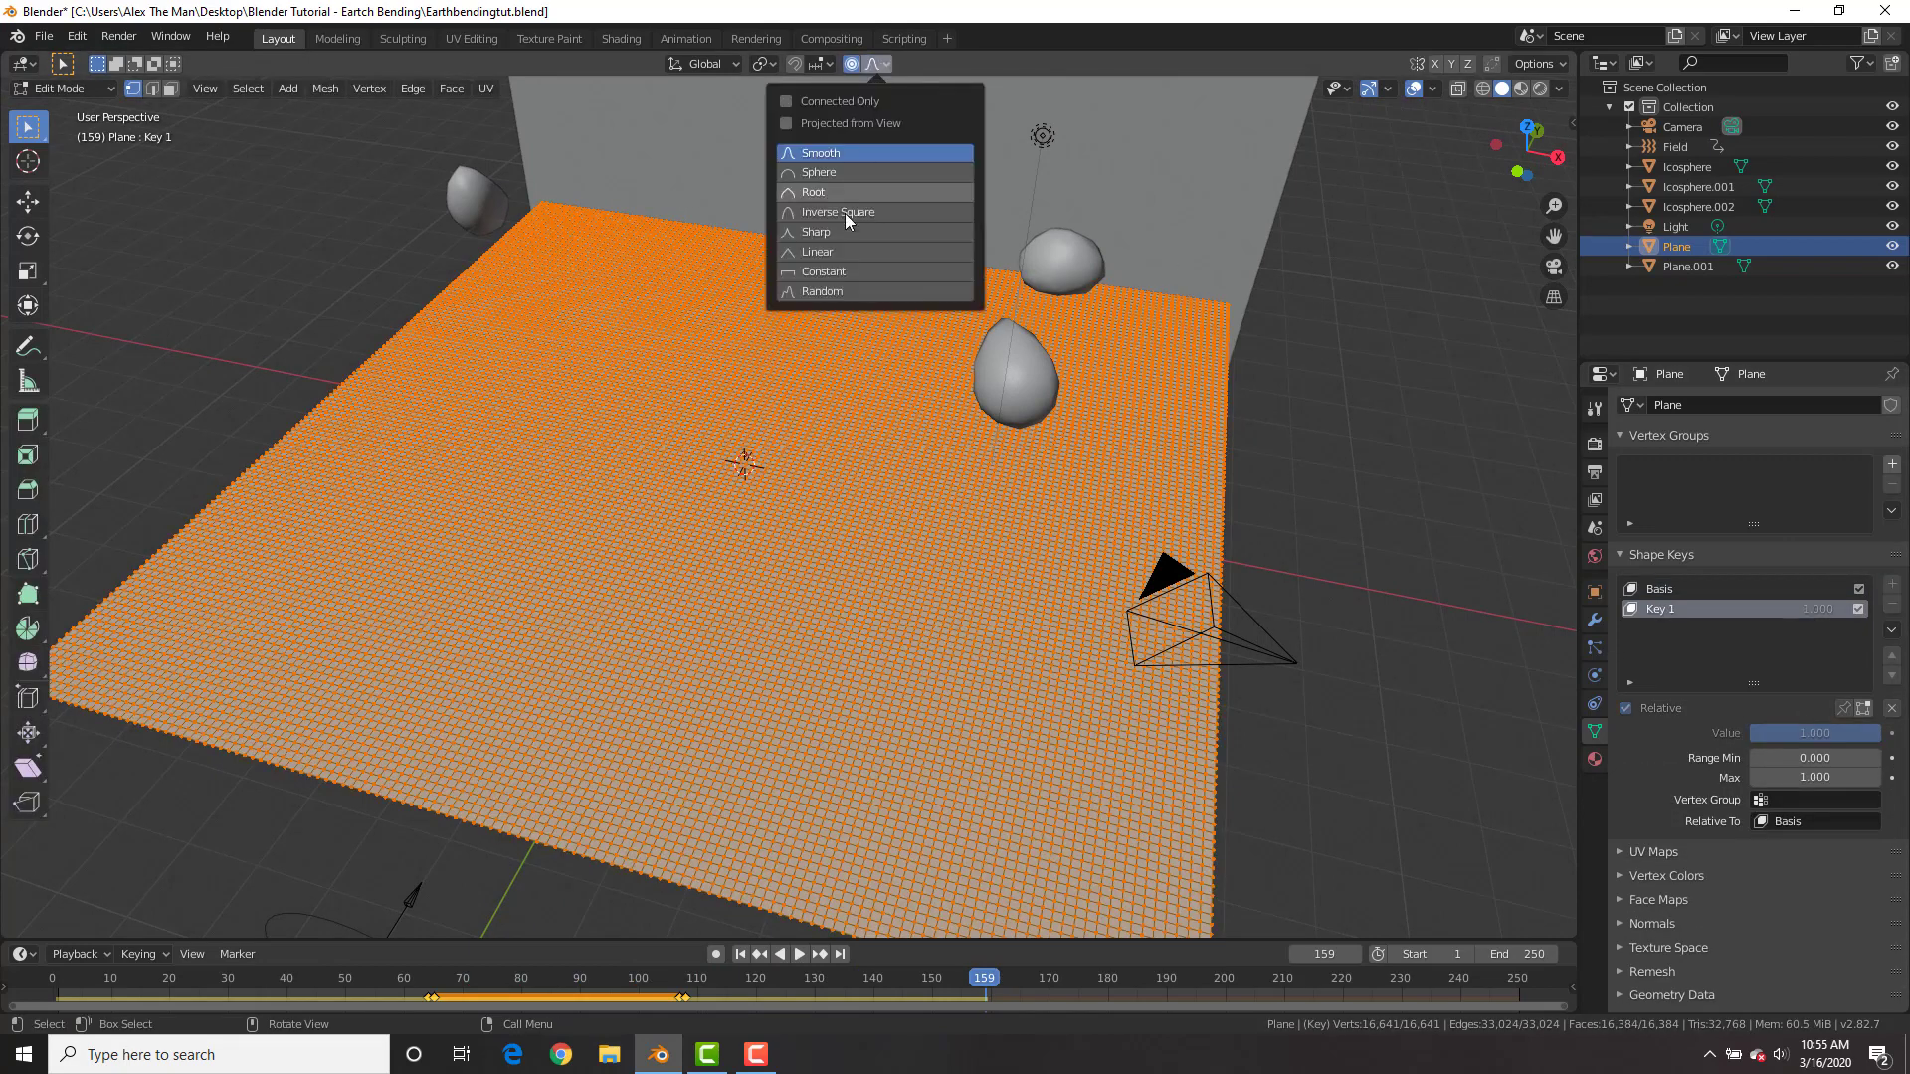
click(838, 271)
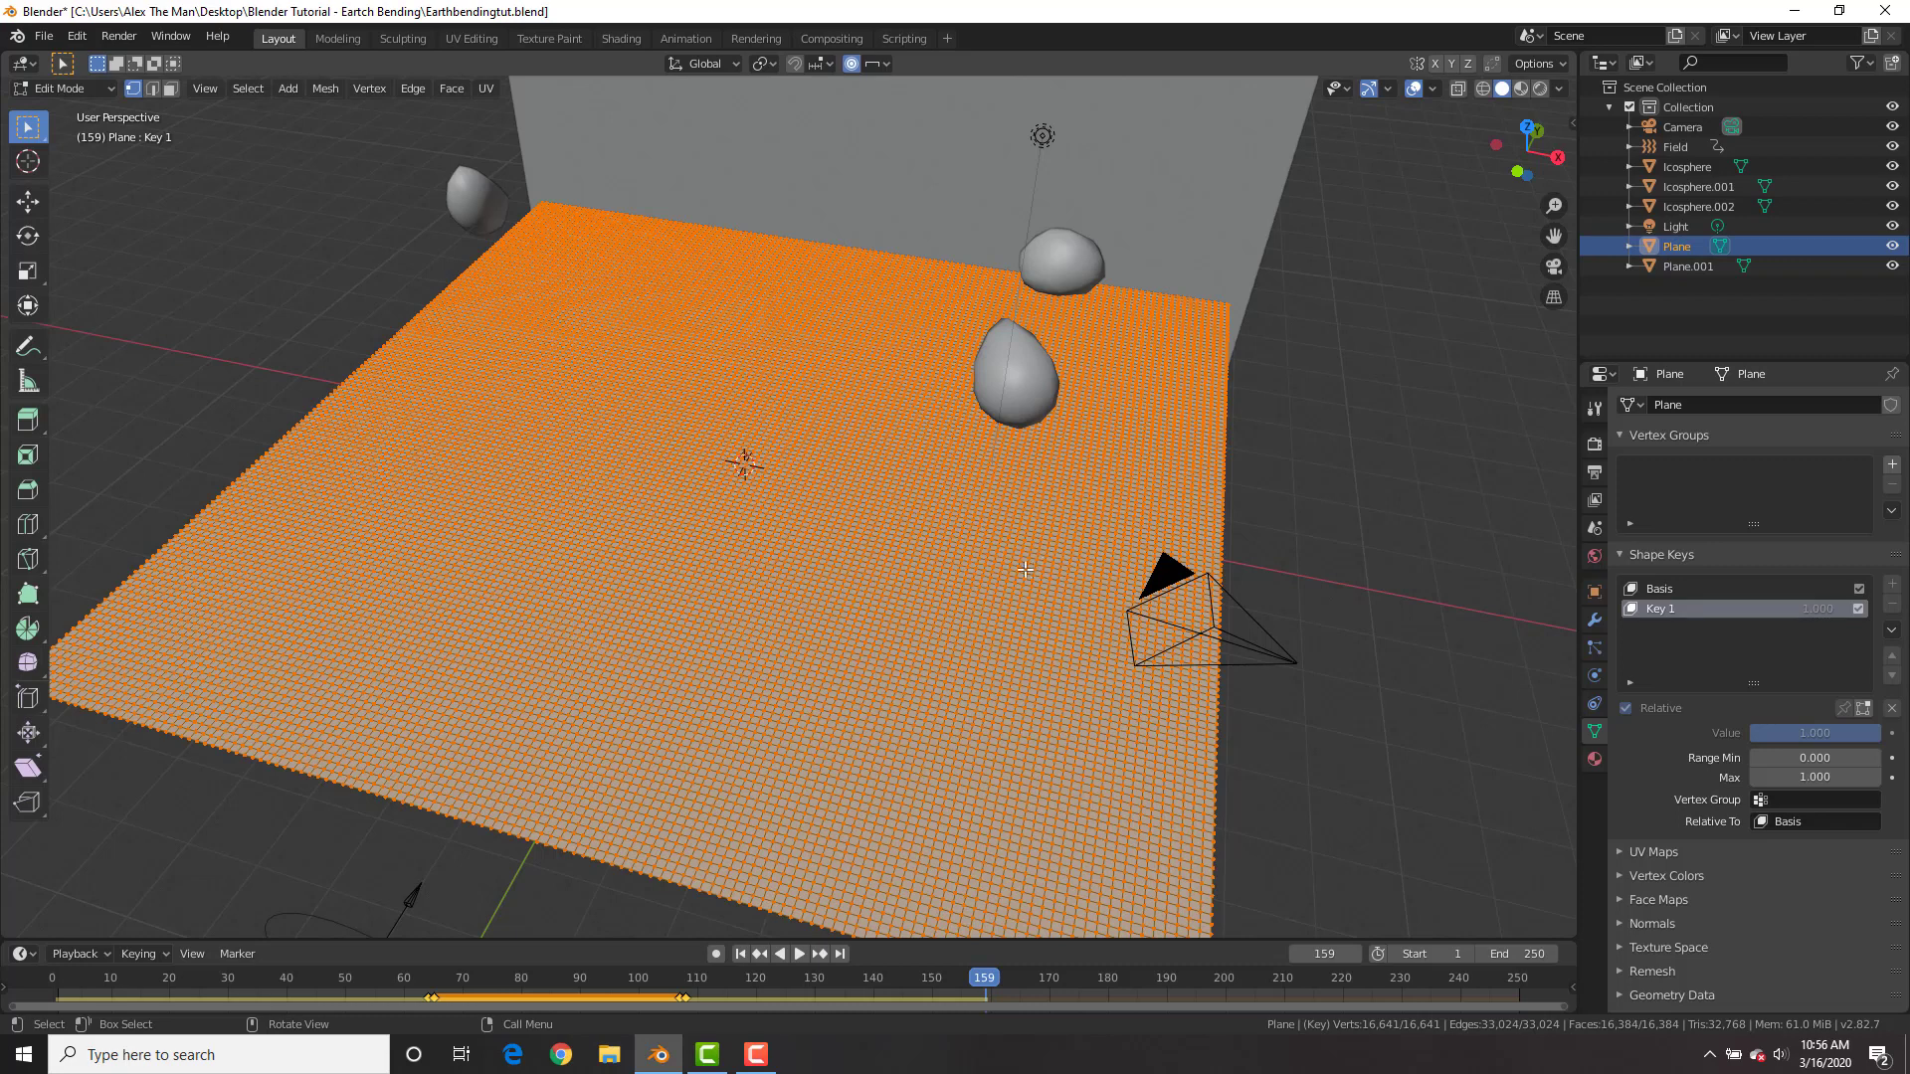
click(1049, 582)
key(g)
key(z)
scroll(1059, 557, down, 4)
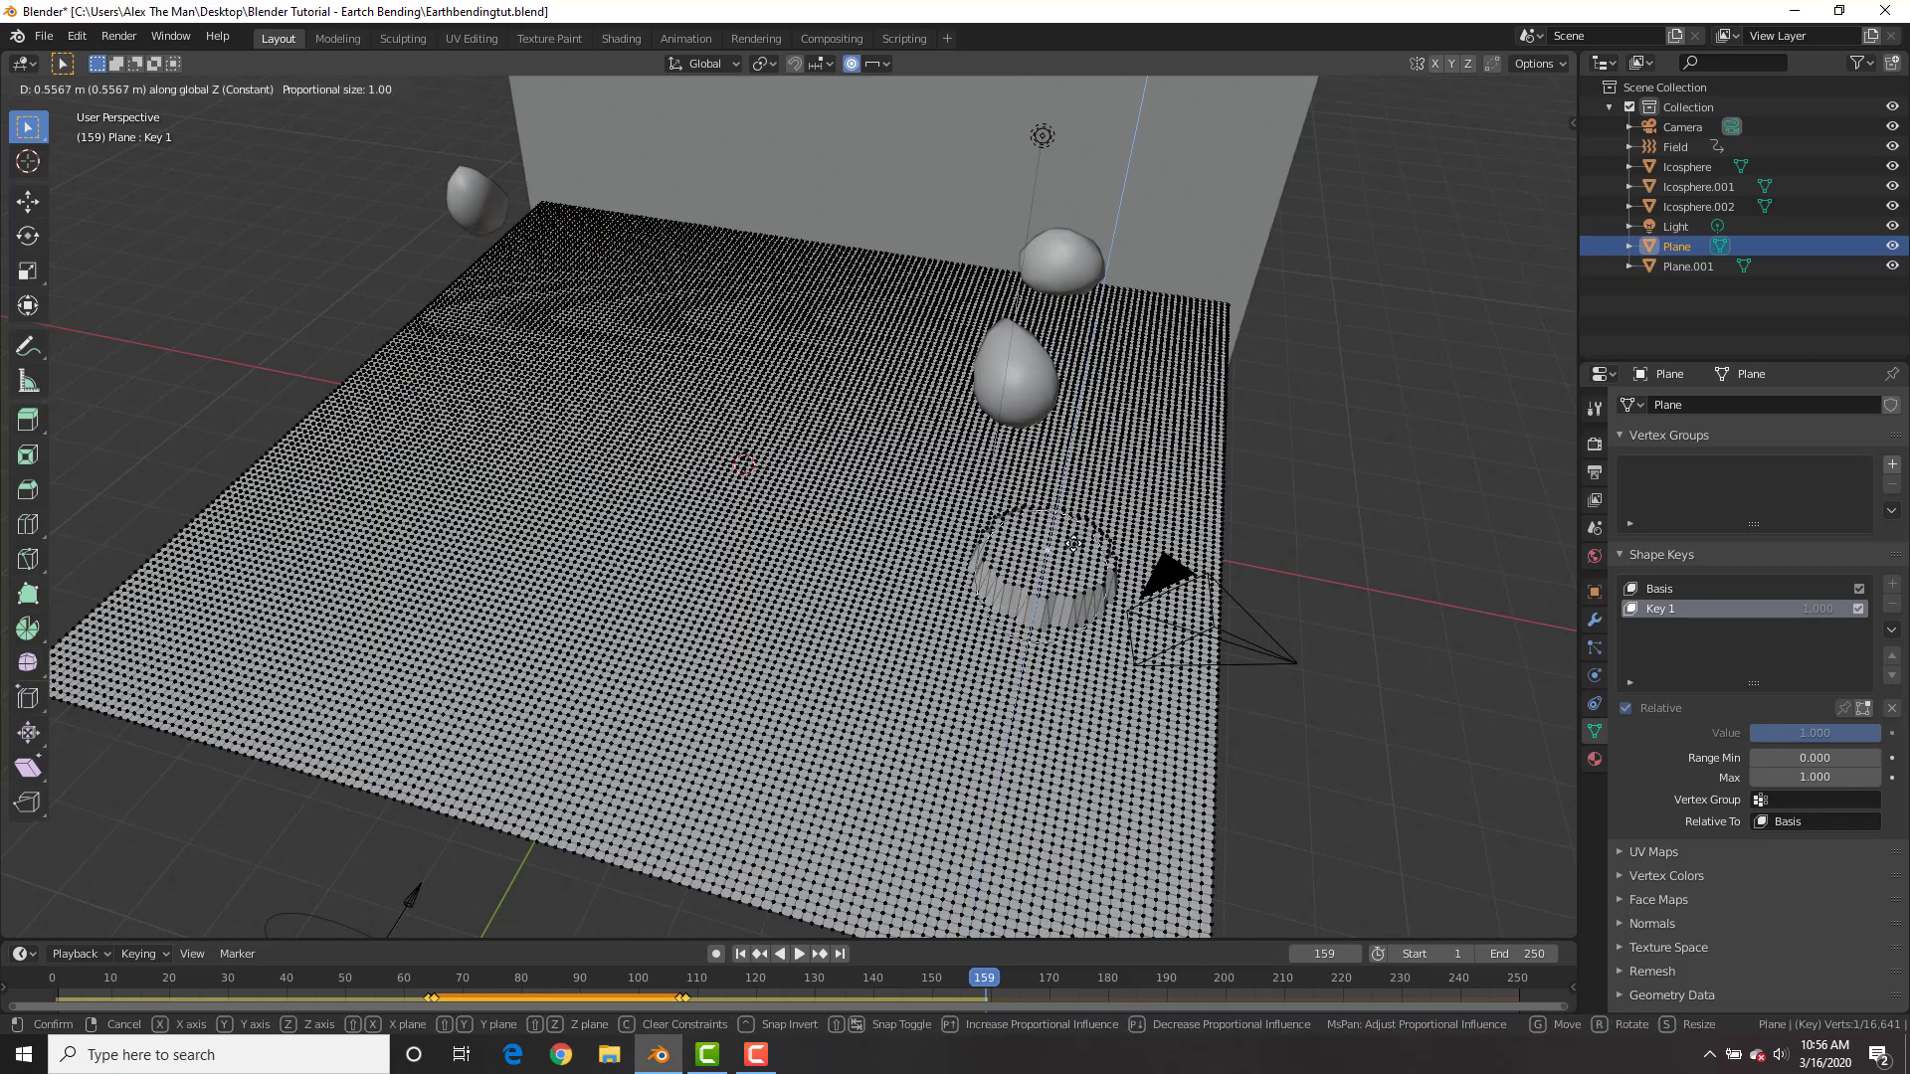
scroll(1072, 543, down, 4)
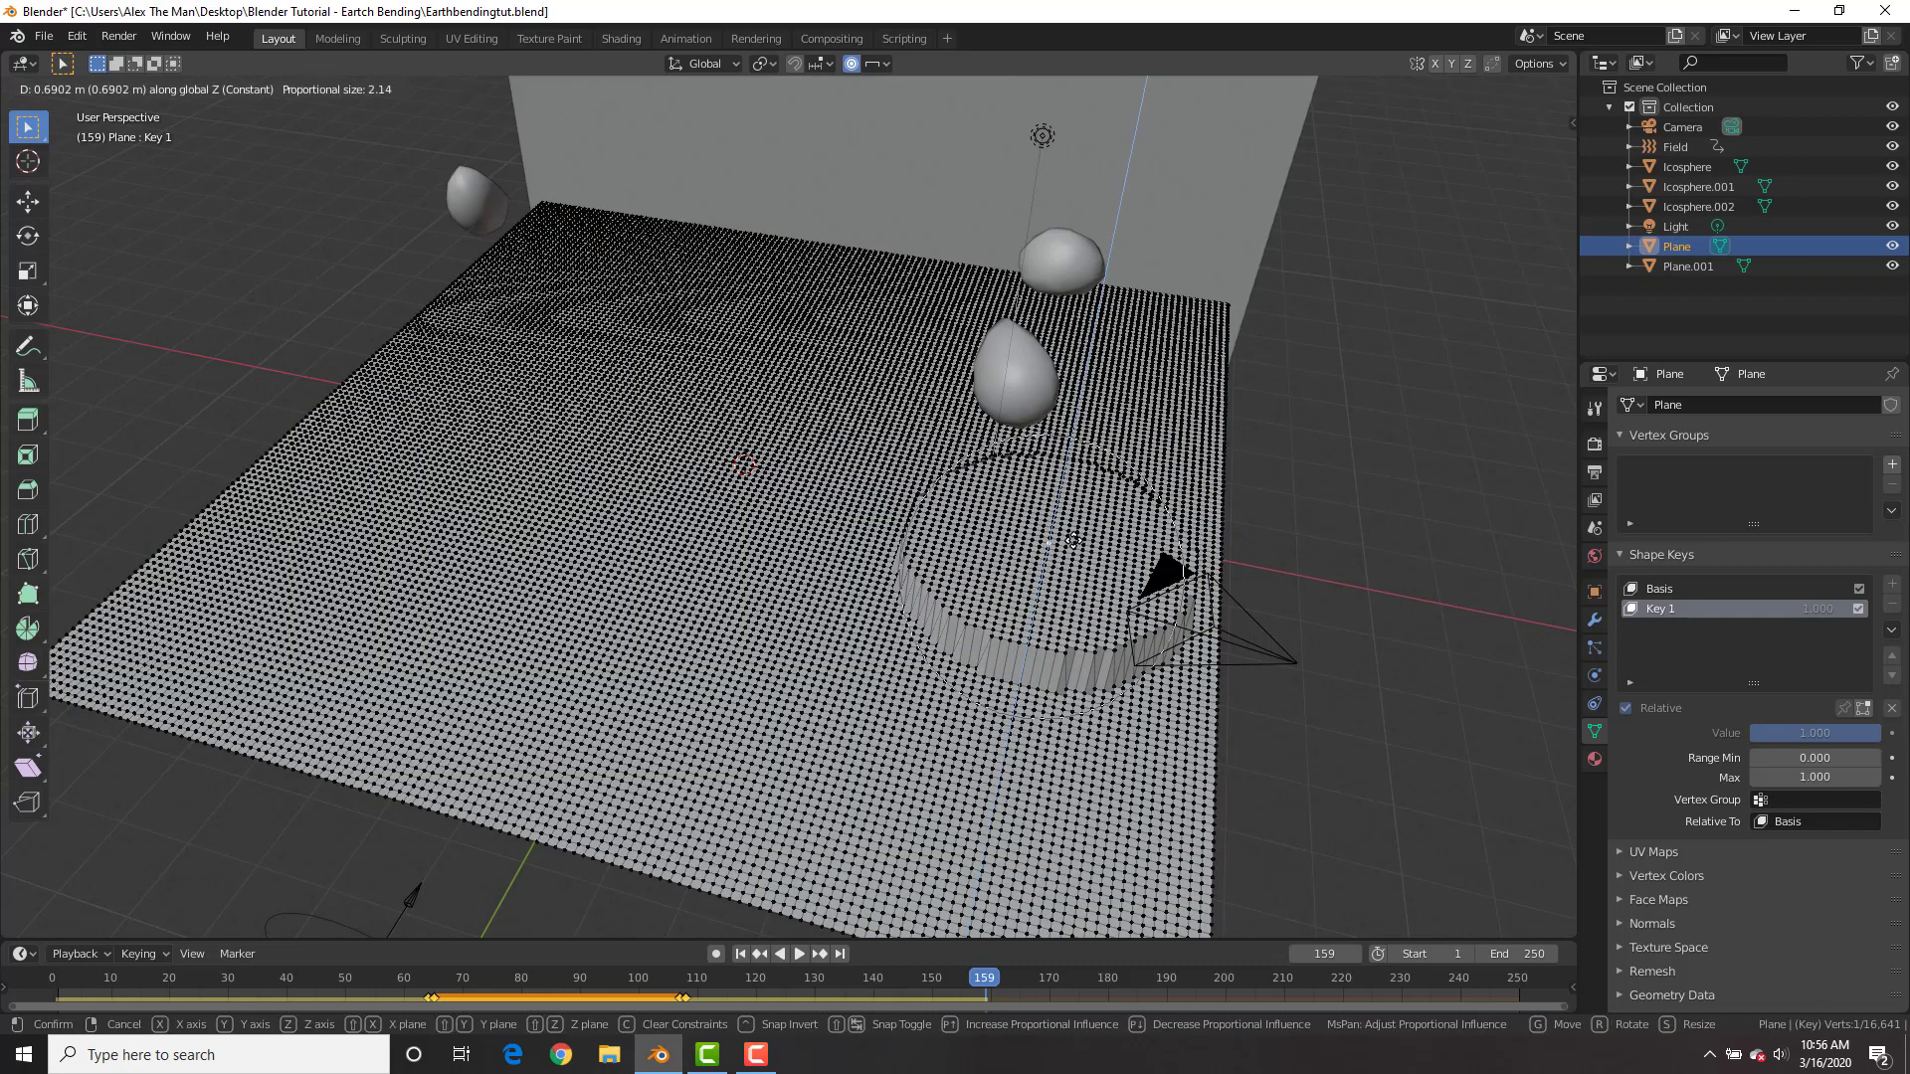
scroll(1074, 542, up, 2)
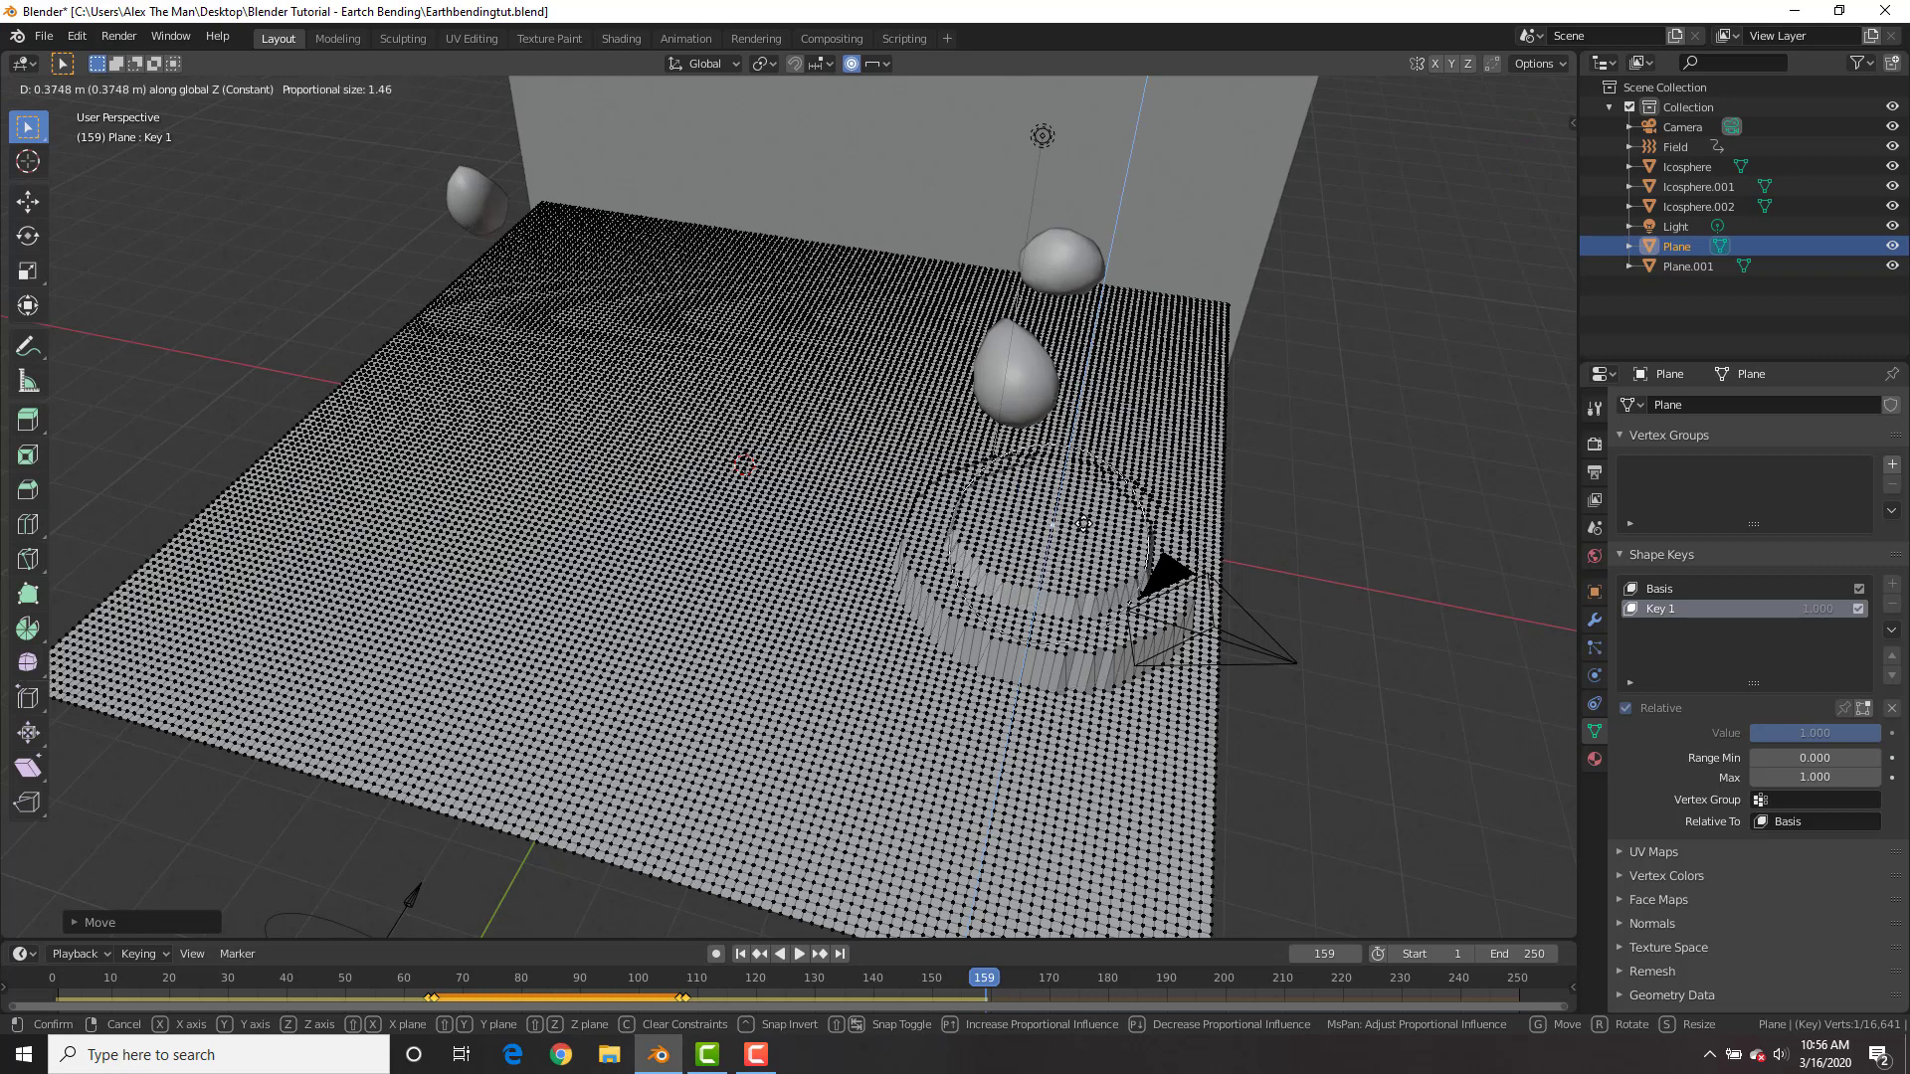
scroll(1086, 507, up, 4)
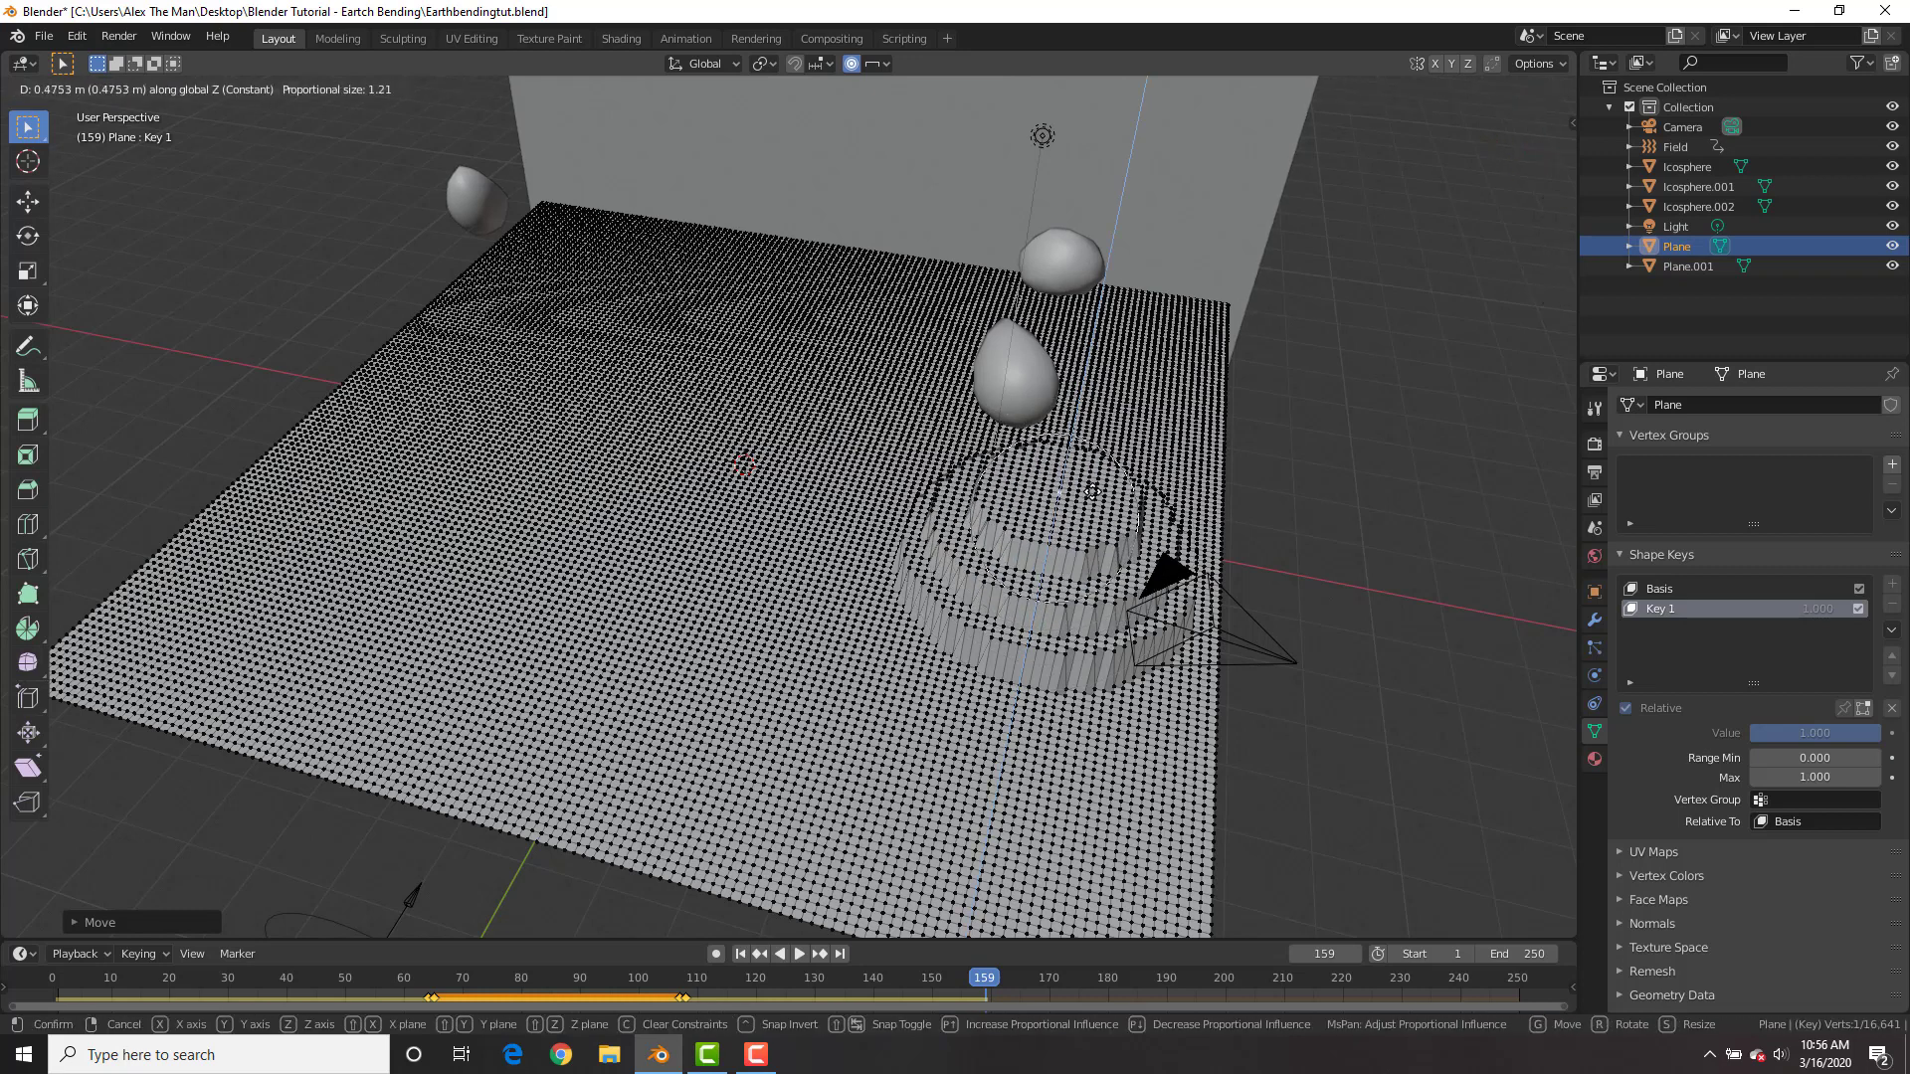
click(1093, 492)
key(Tab)
- Keyframe the mound shape key's value at 0 on frame 152 and at 1 on frame 160
drag(1827, 732, 1695, 732)
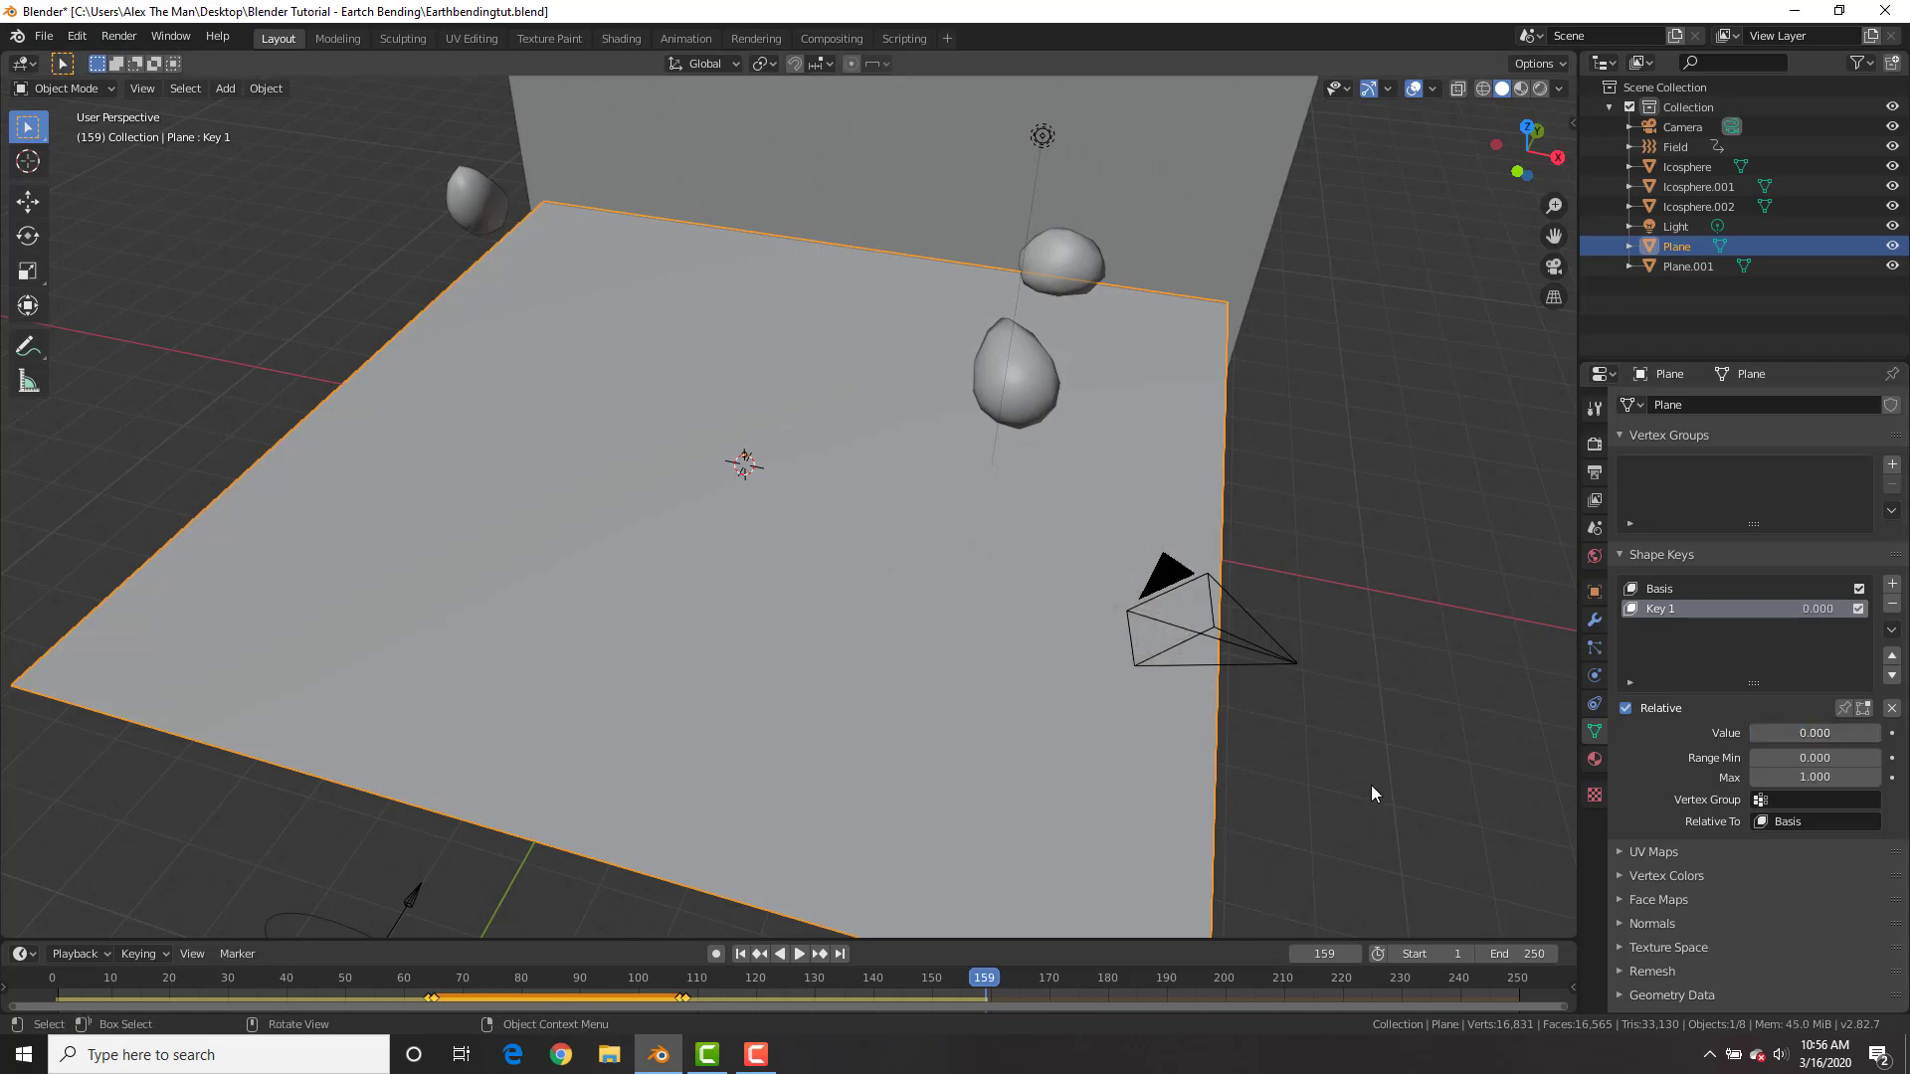
drag(969, 977, 945, 980)
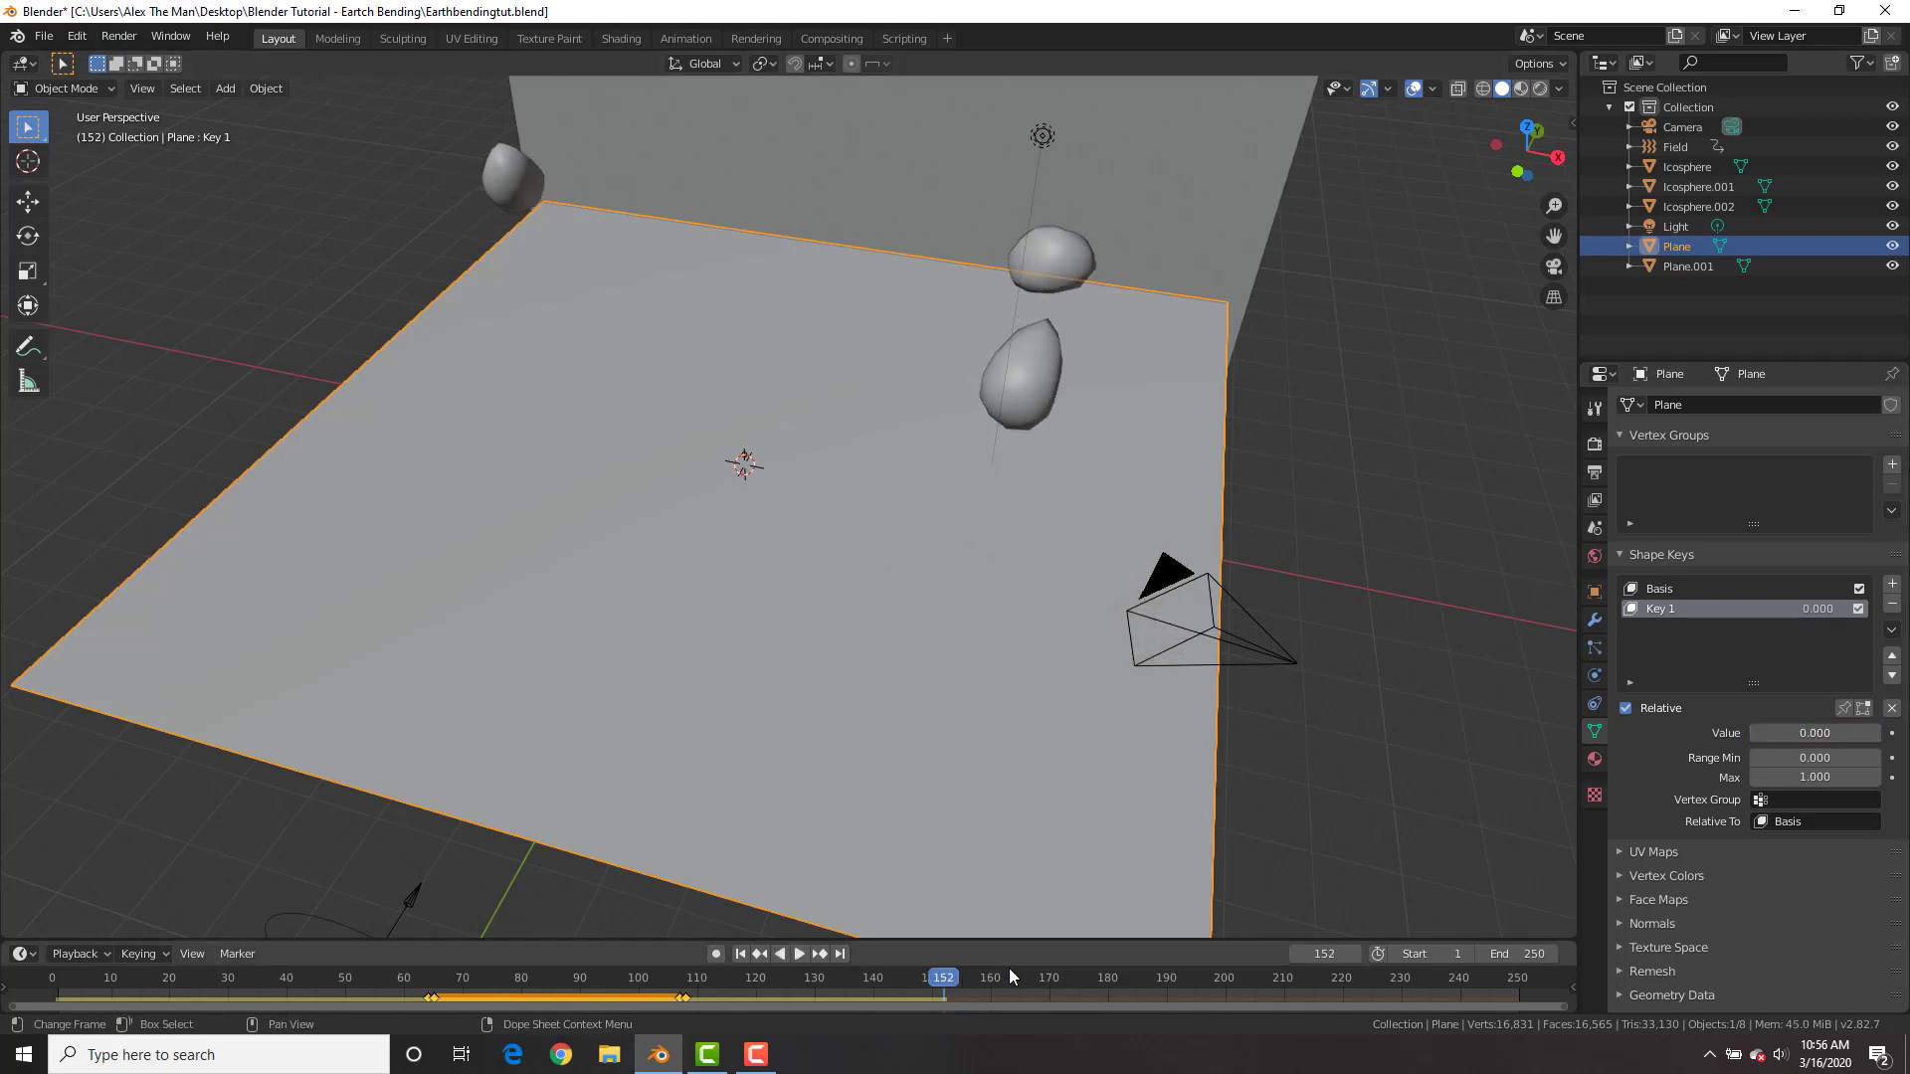
key(i)
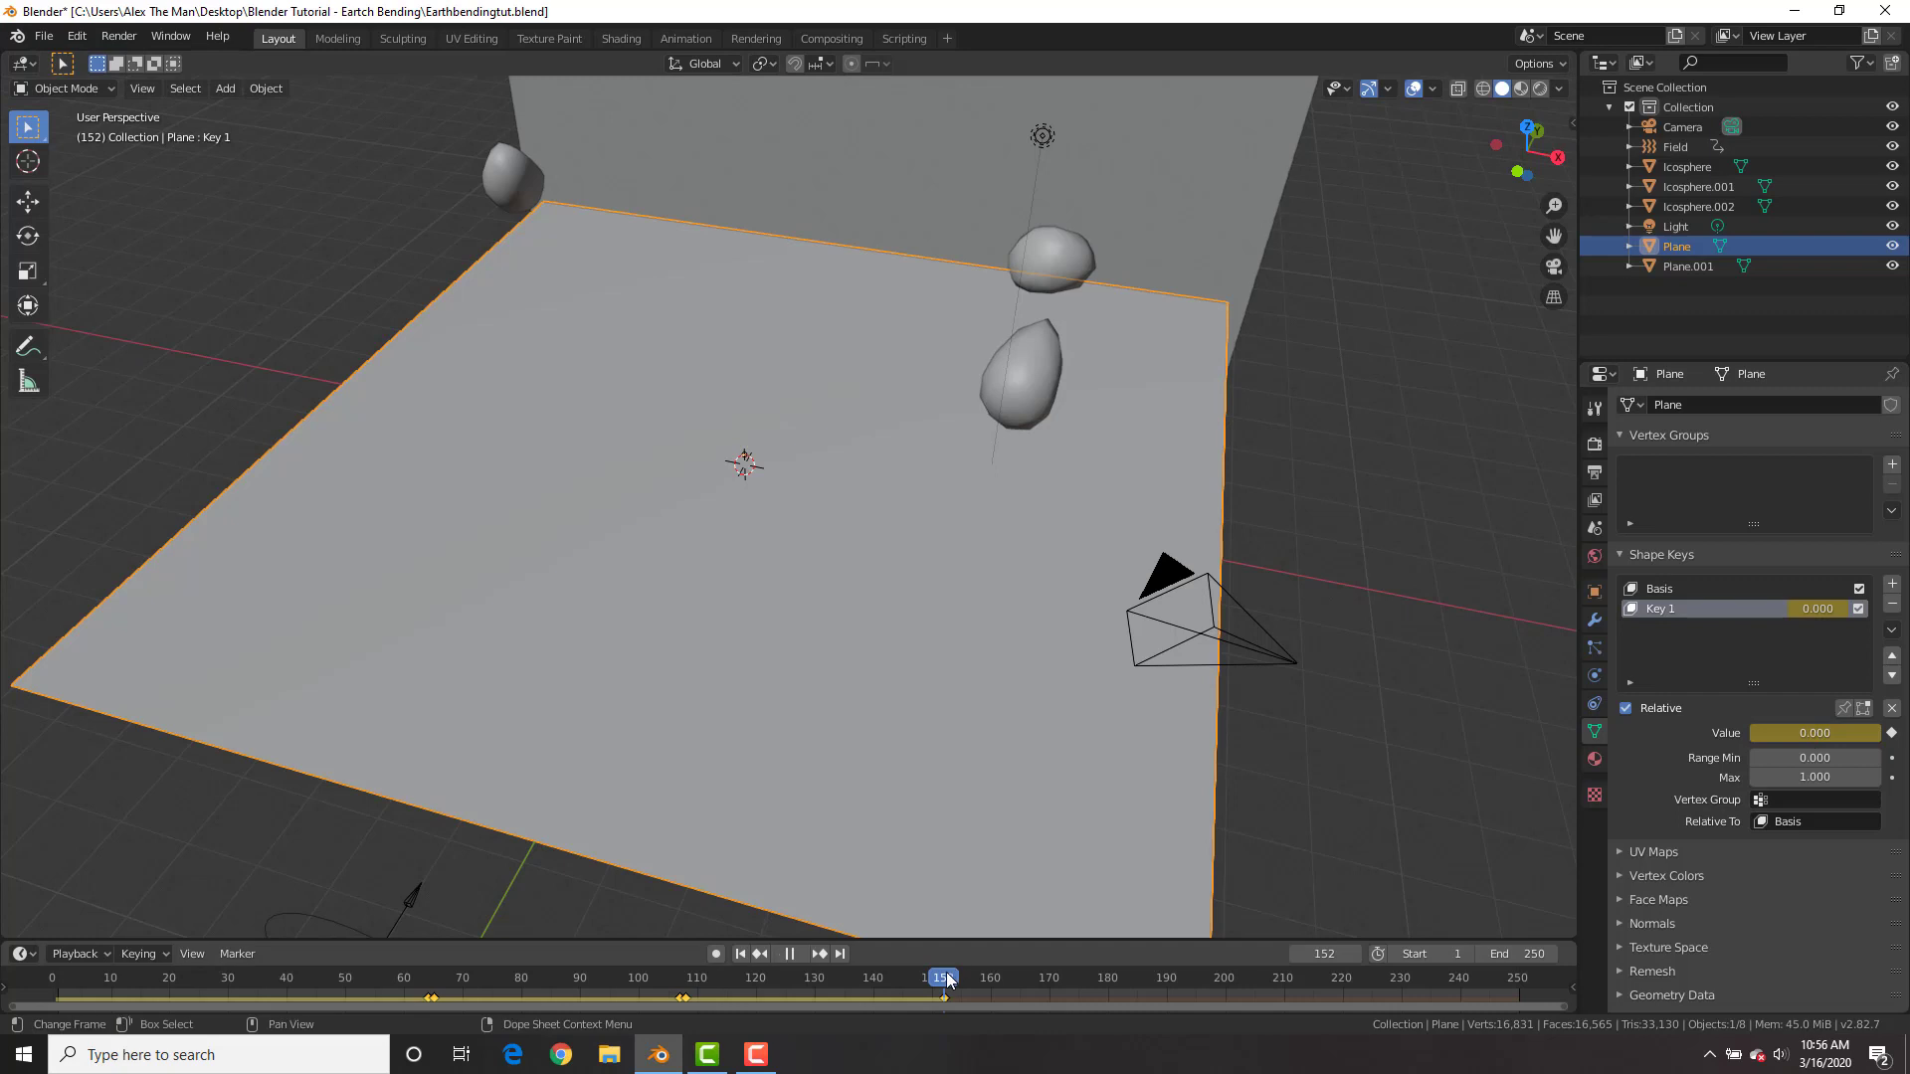
key(space)
key(space)
drag(1781, 728, 1850, 732)
key(i)
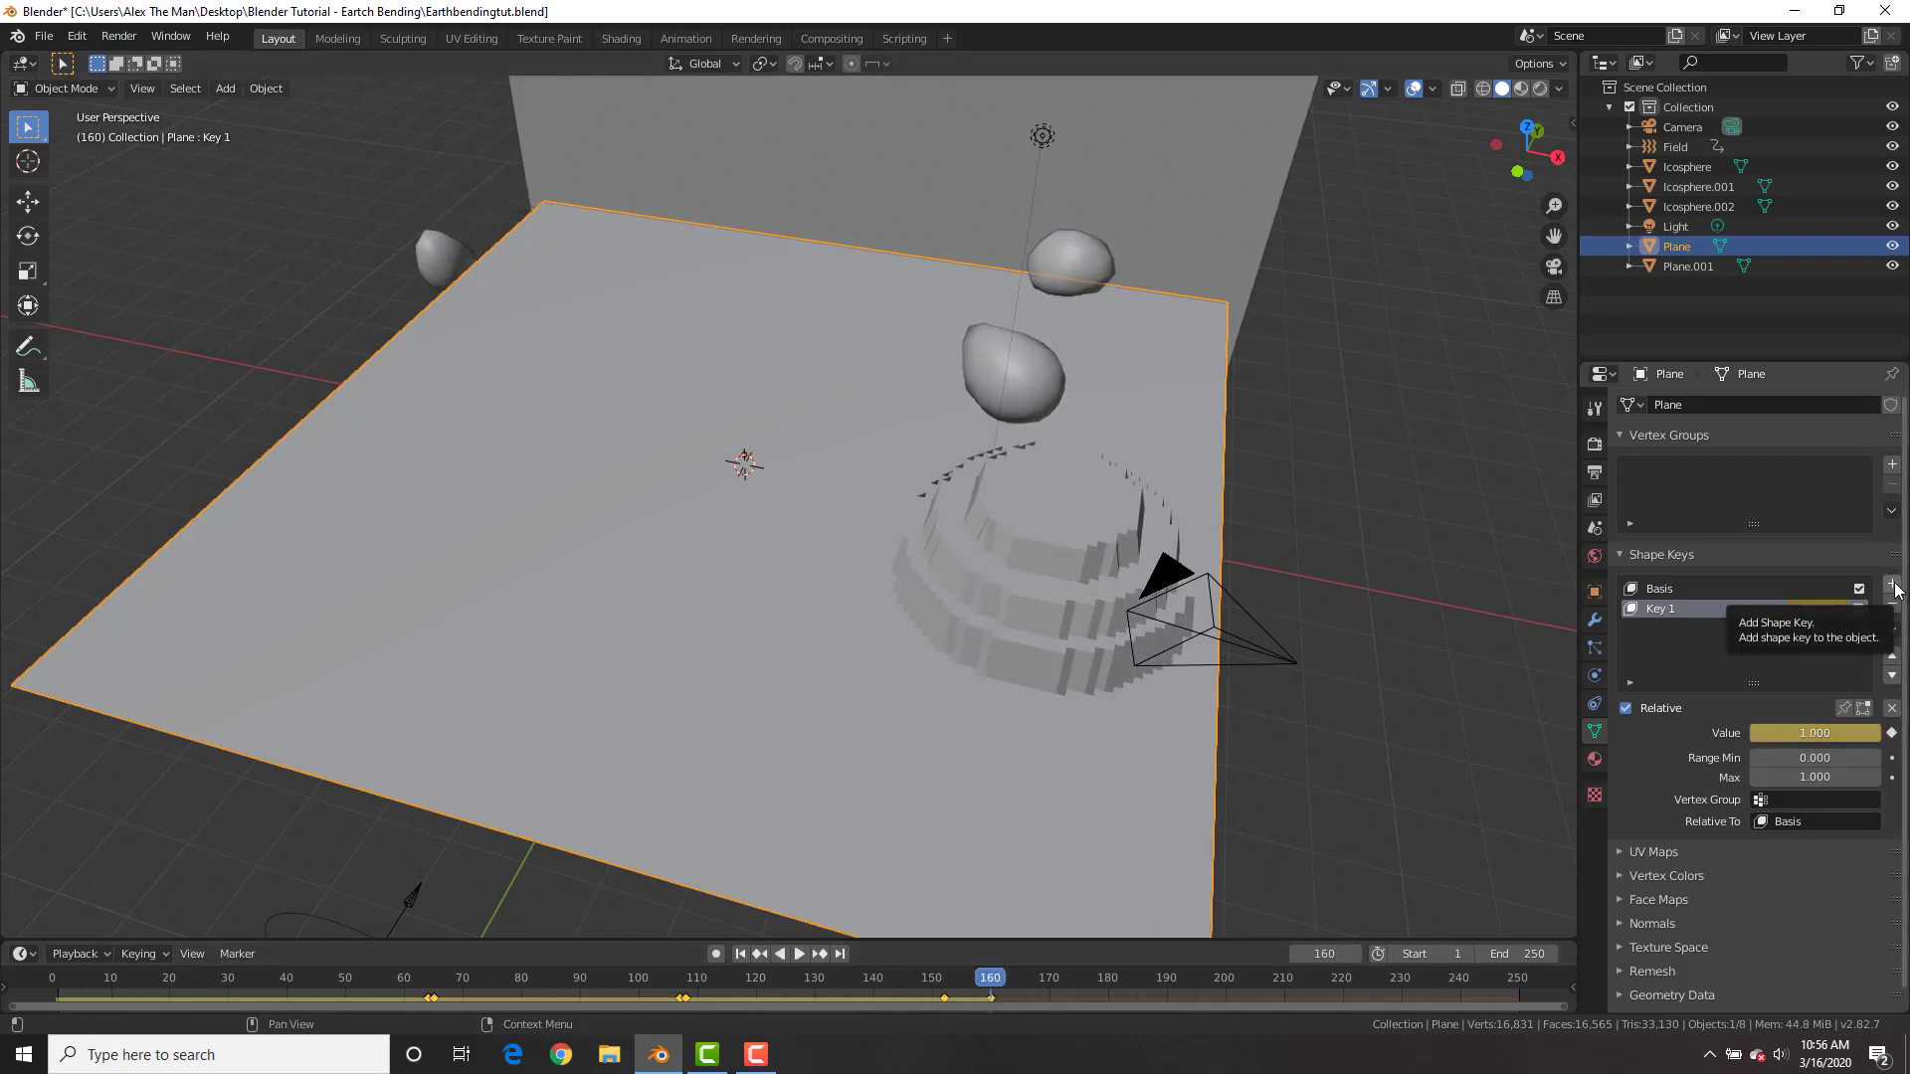
- Add another shape key with a value of 1 to the ground plane and set the proportional editing falloff to Random
click(1892, 587)
drag(1780, 733, 1878, 734)
shift+middle_drag(825, 454, 1106, 518)
key(Tab)
click(880, 68)
click(835, 288)
- Pull a vertex near the wall about 5.2 m up and sideways into a jagged leaning spike, and return to Object Mode
middle_drag(836, 289, 896, 447)
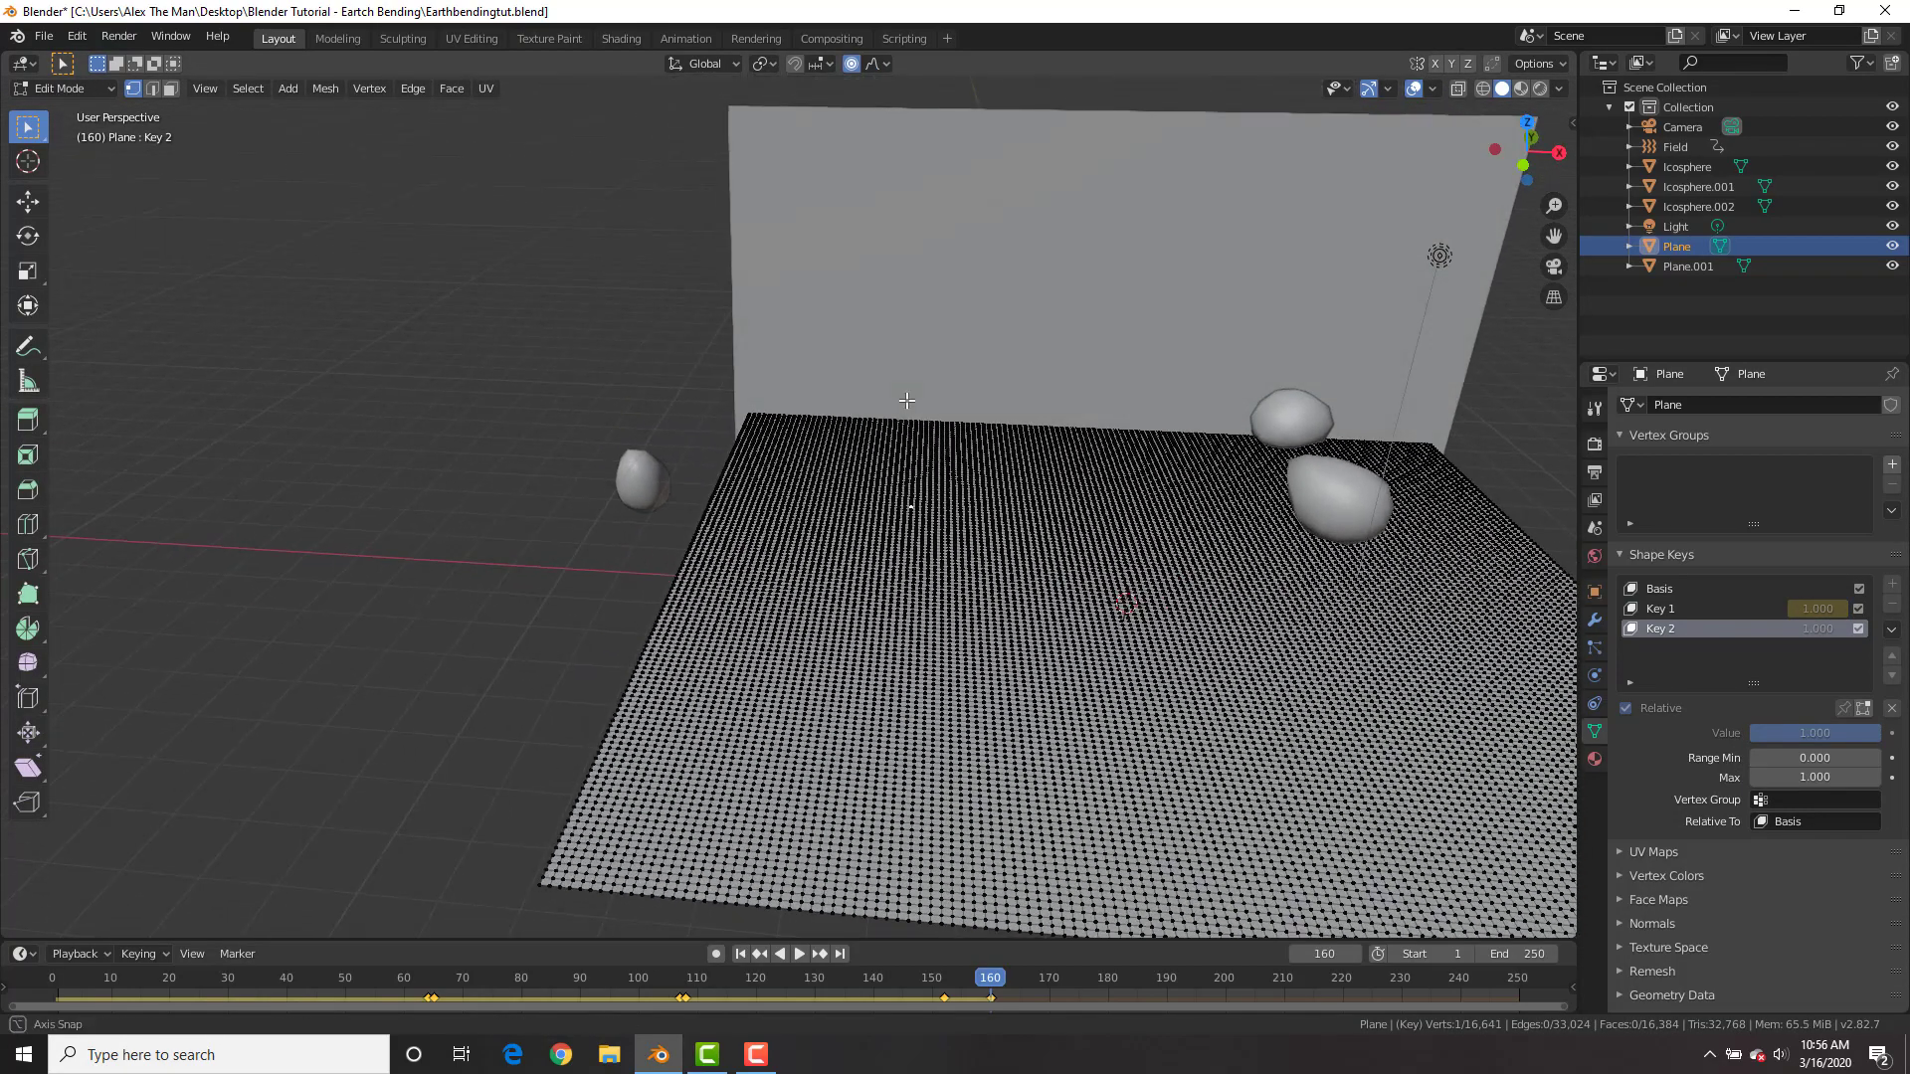
key(g)
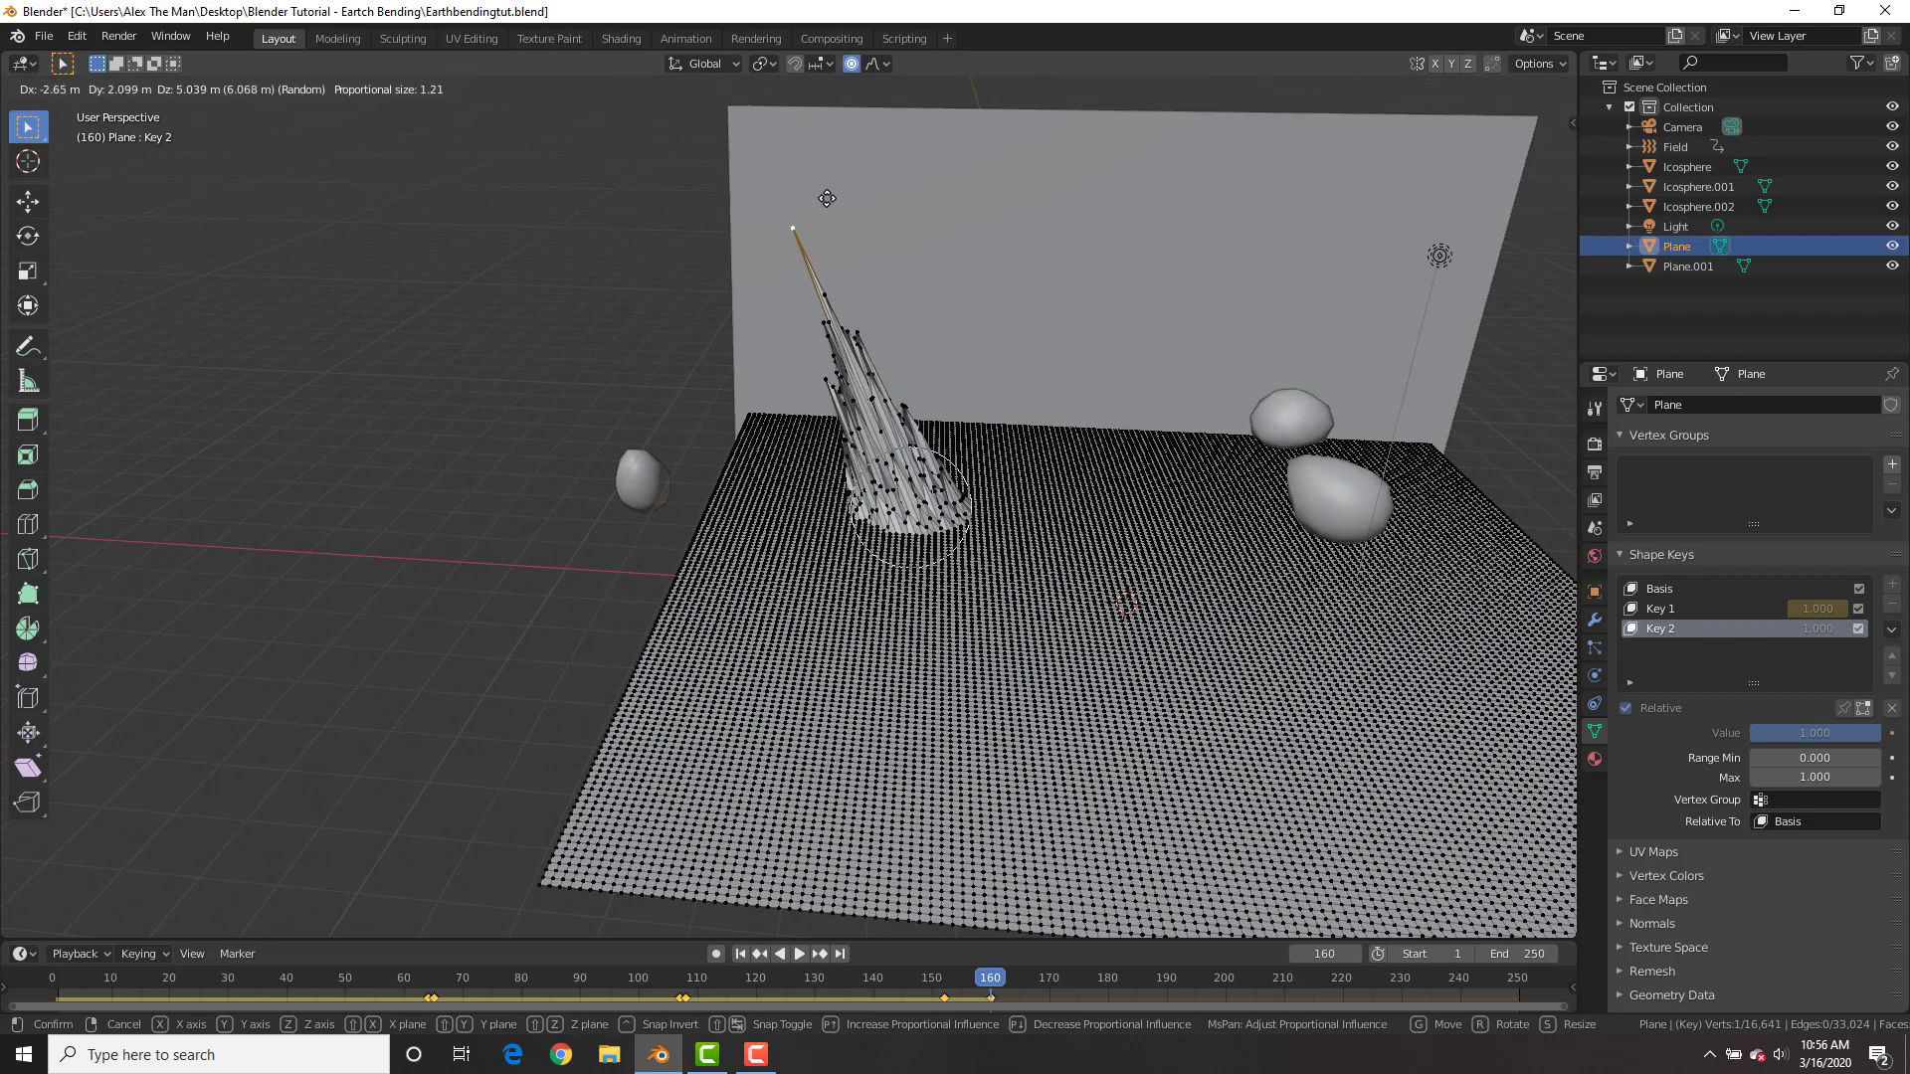
right_click(827, 199)
click(956, 484)
key(g)
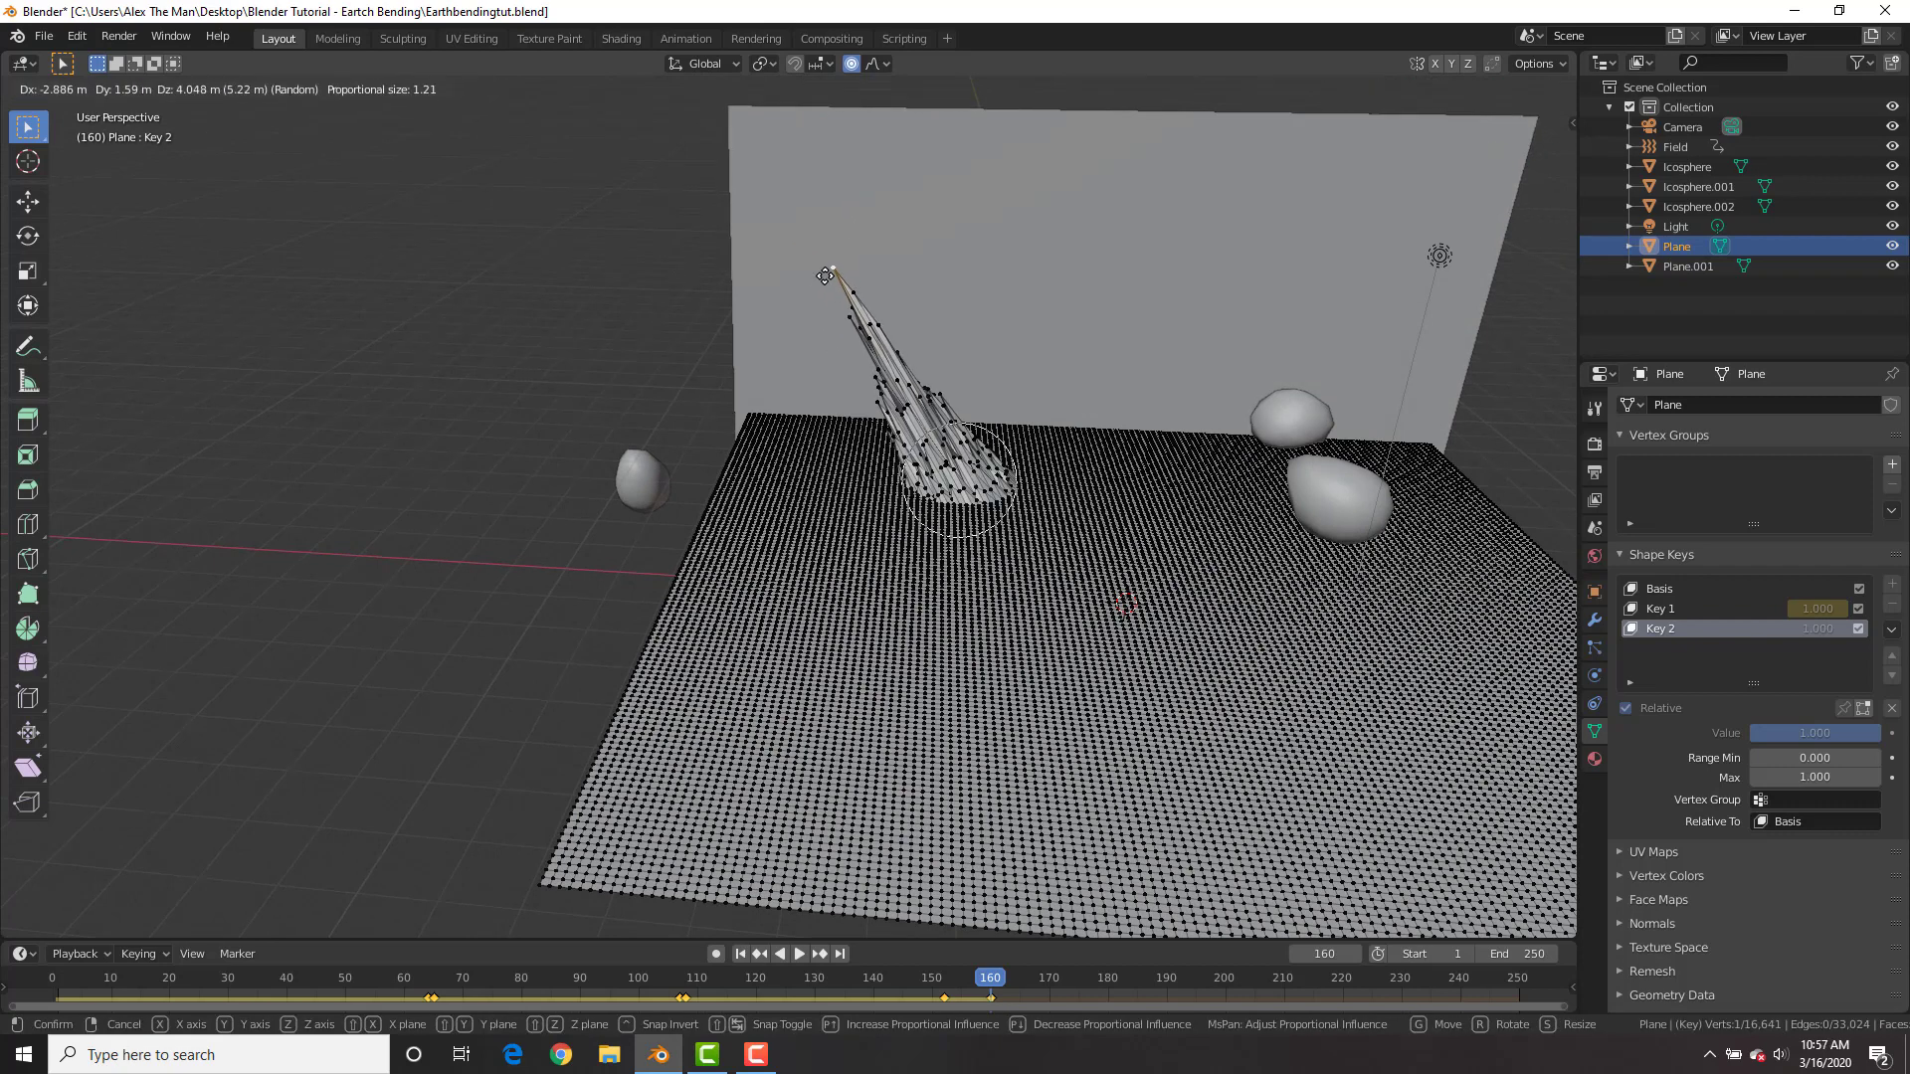
click(825, 276)
key(Tab)
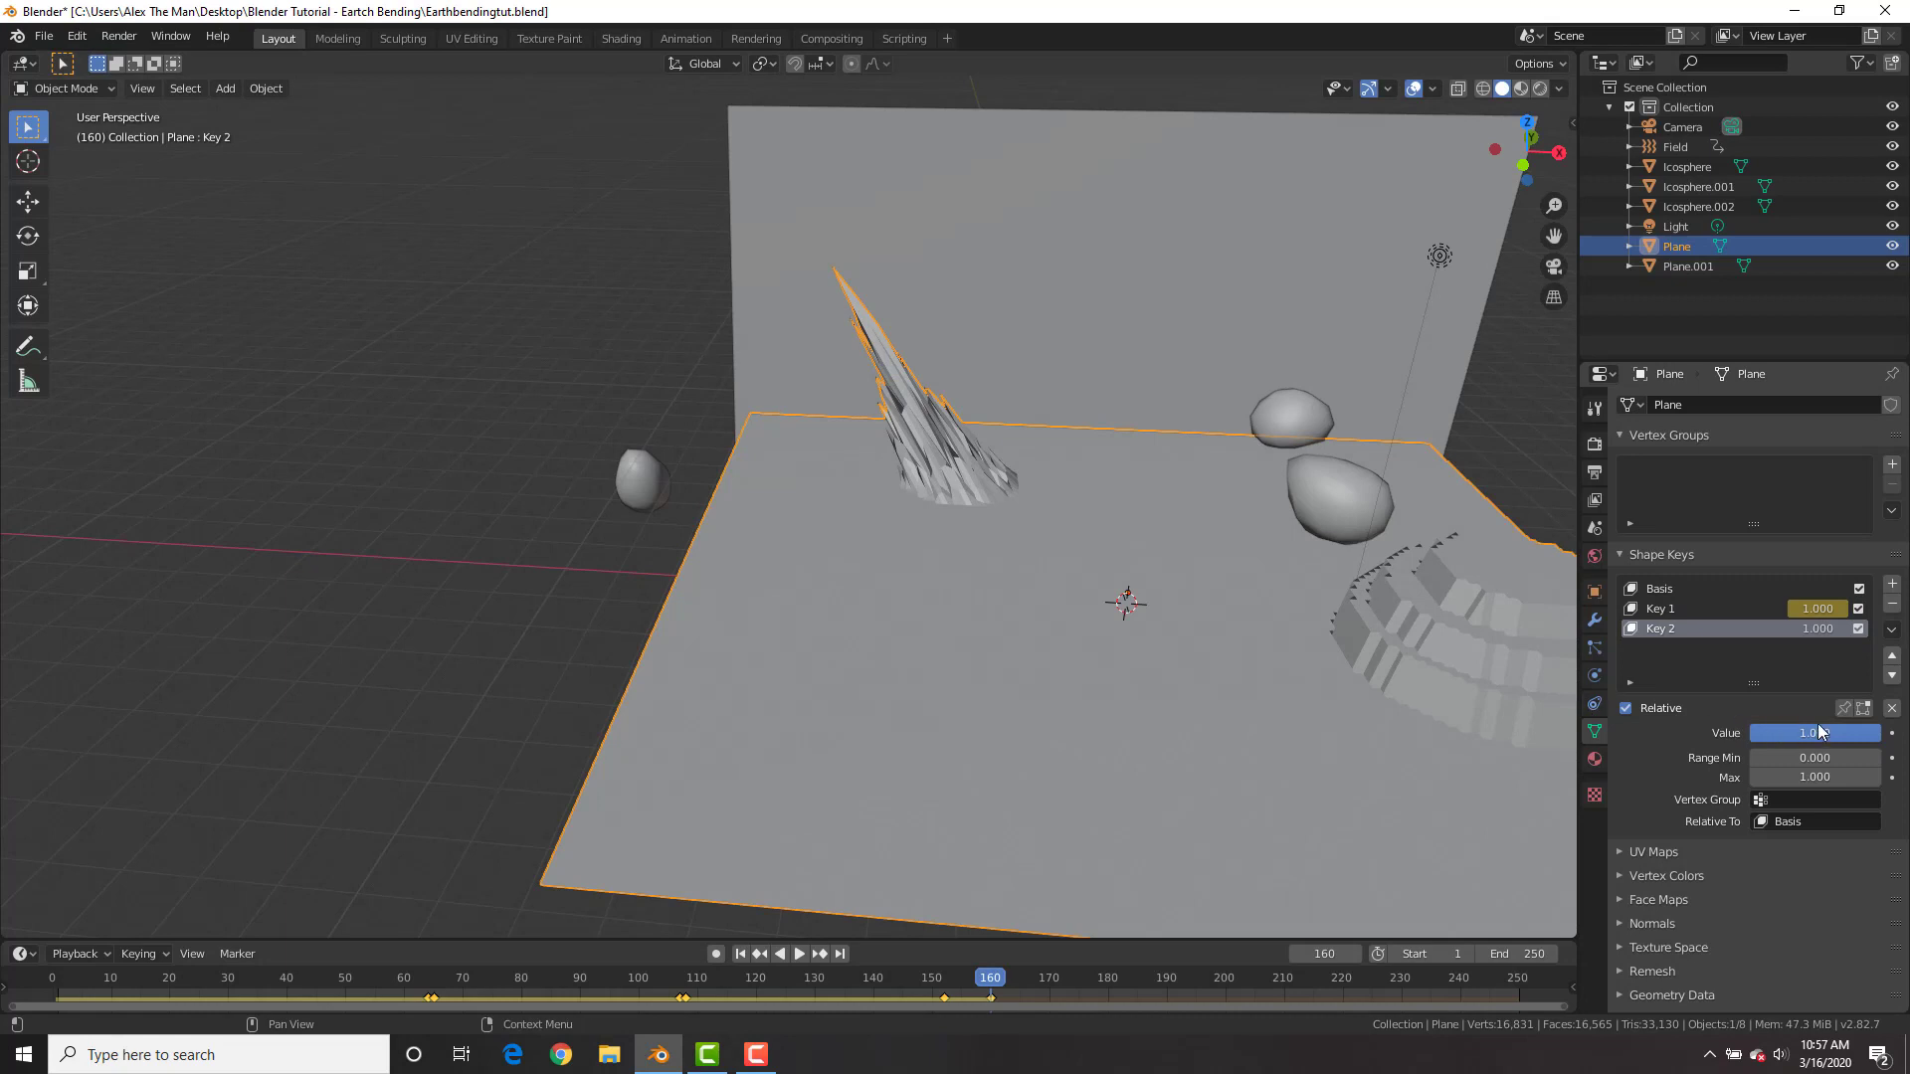
- Keyframe the first spike's shape key value at 0 on frame 160 and at 1 on frame 165
drag(1816, 733, 1684, 733)
key(i)
key(space)
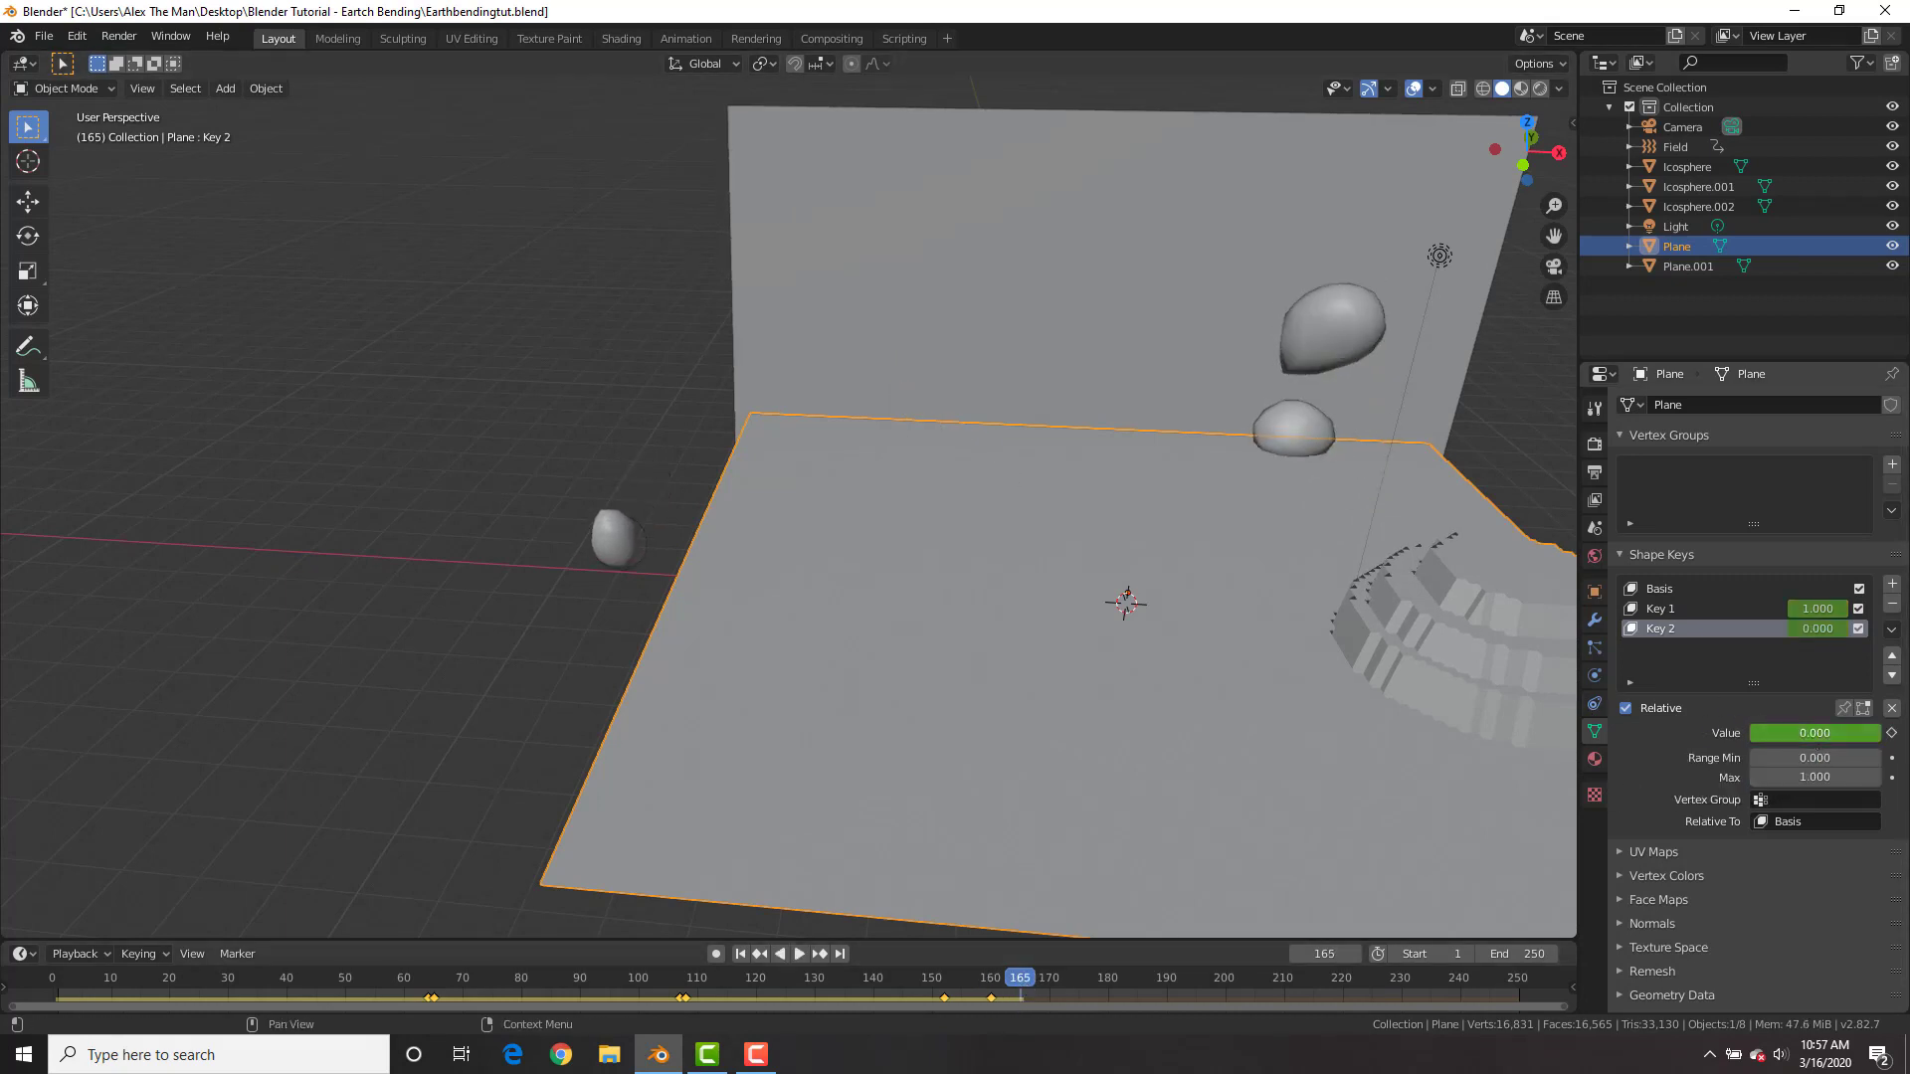
drag(1850, 733, 1882, 733)
key(i)
- Add a shape key with a value of 1 and pull up a second jagged spike that leans toward the first one
click(1892, 585)
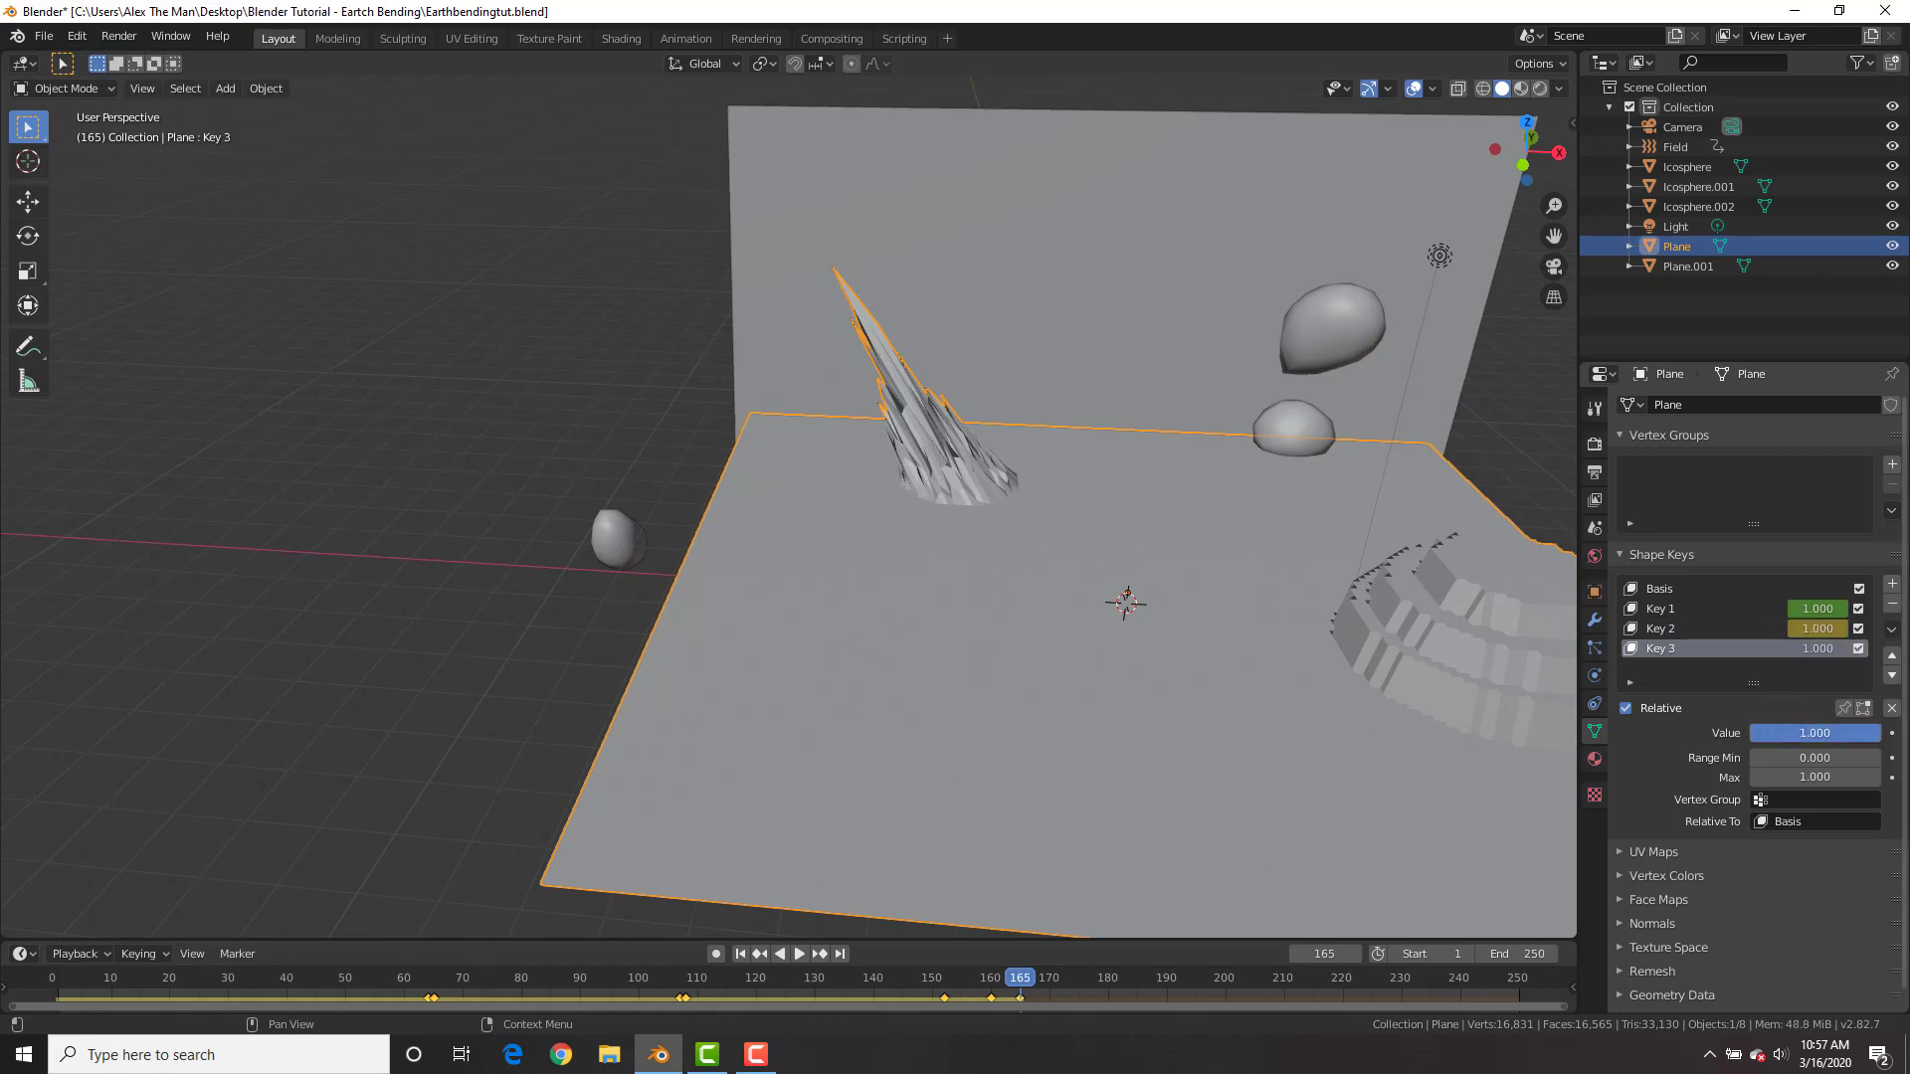
key(Return)
key(Tab)
key(g)
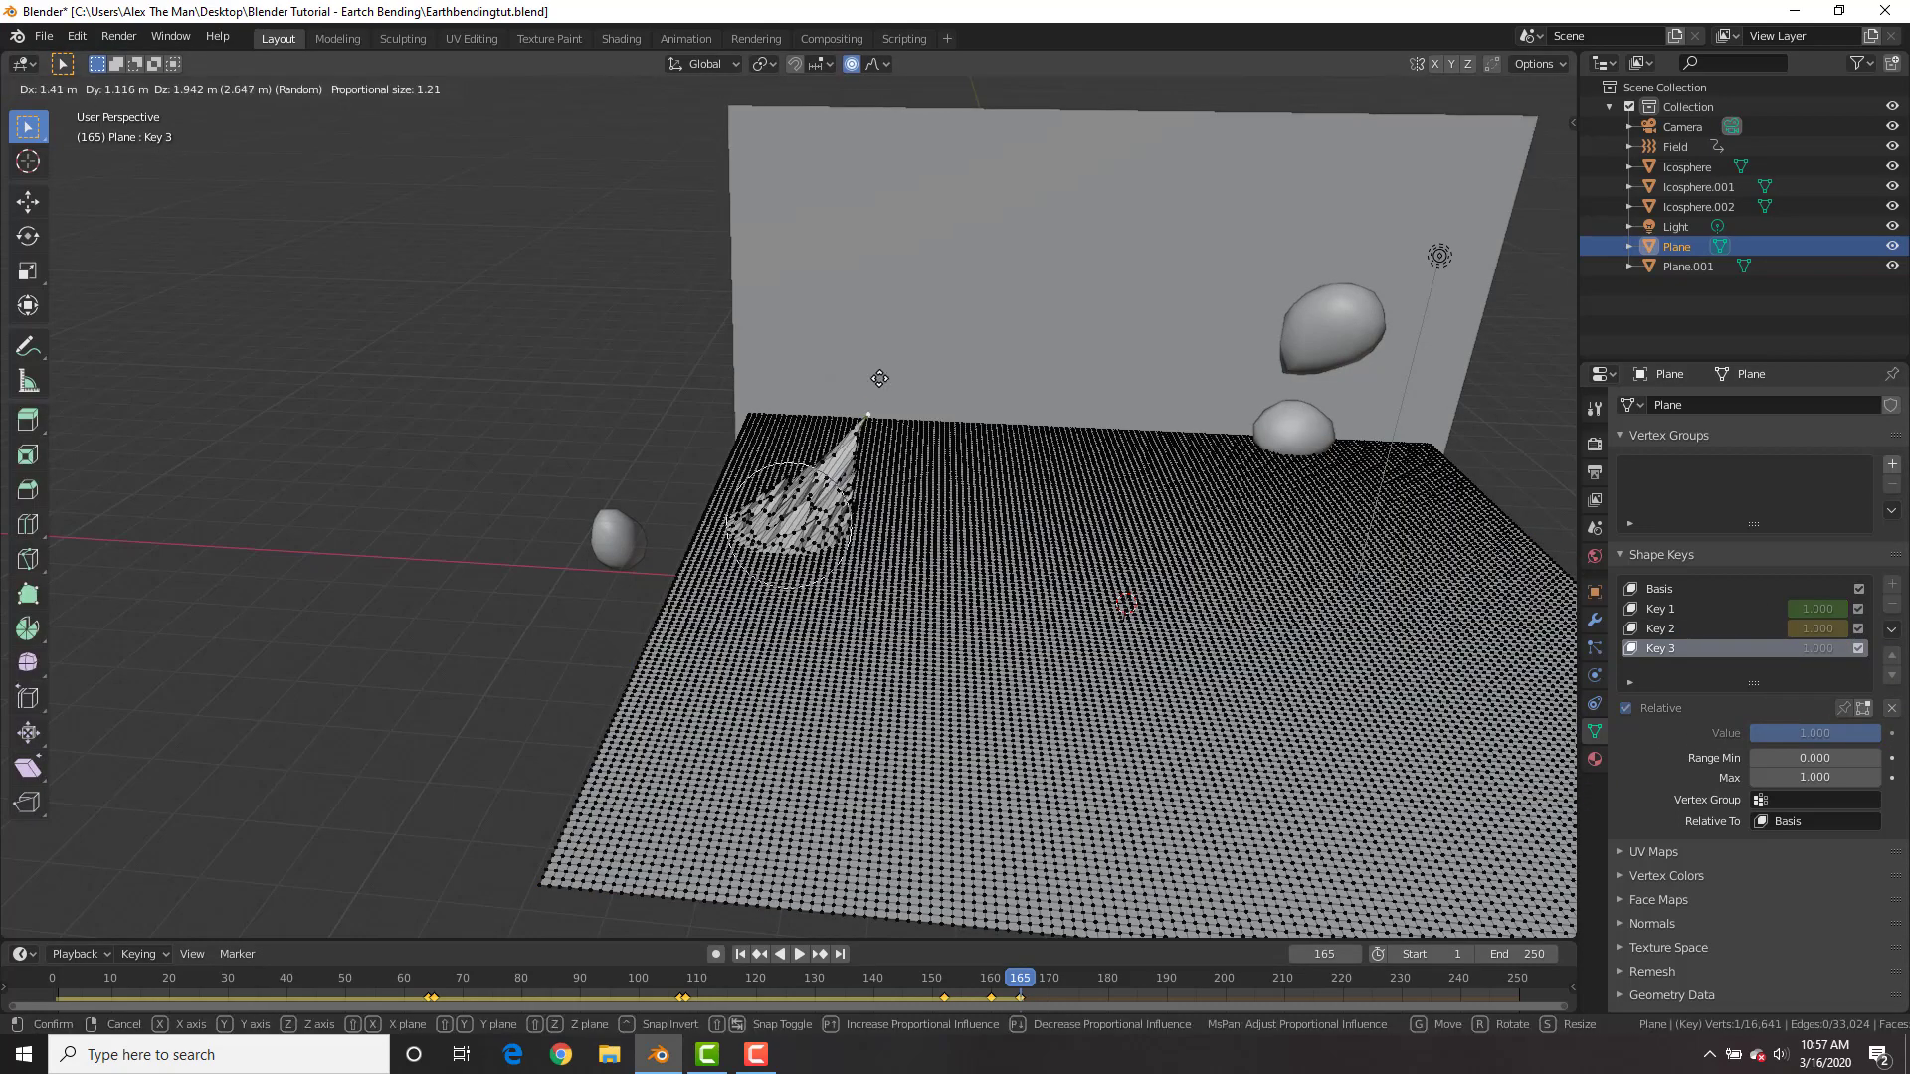
click(905, 312)
key(Tab)
- Keyframe the second spike's shape key value at 0 on frame 165 and advance to frame 170
drag(1826, 730, 1782, 730)
key(i)
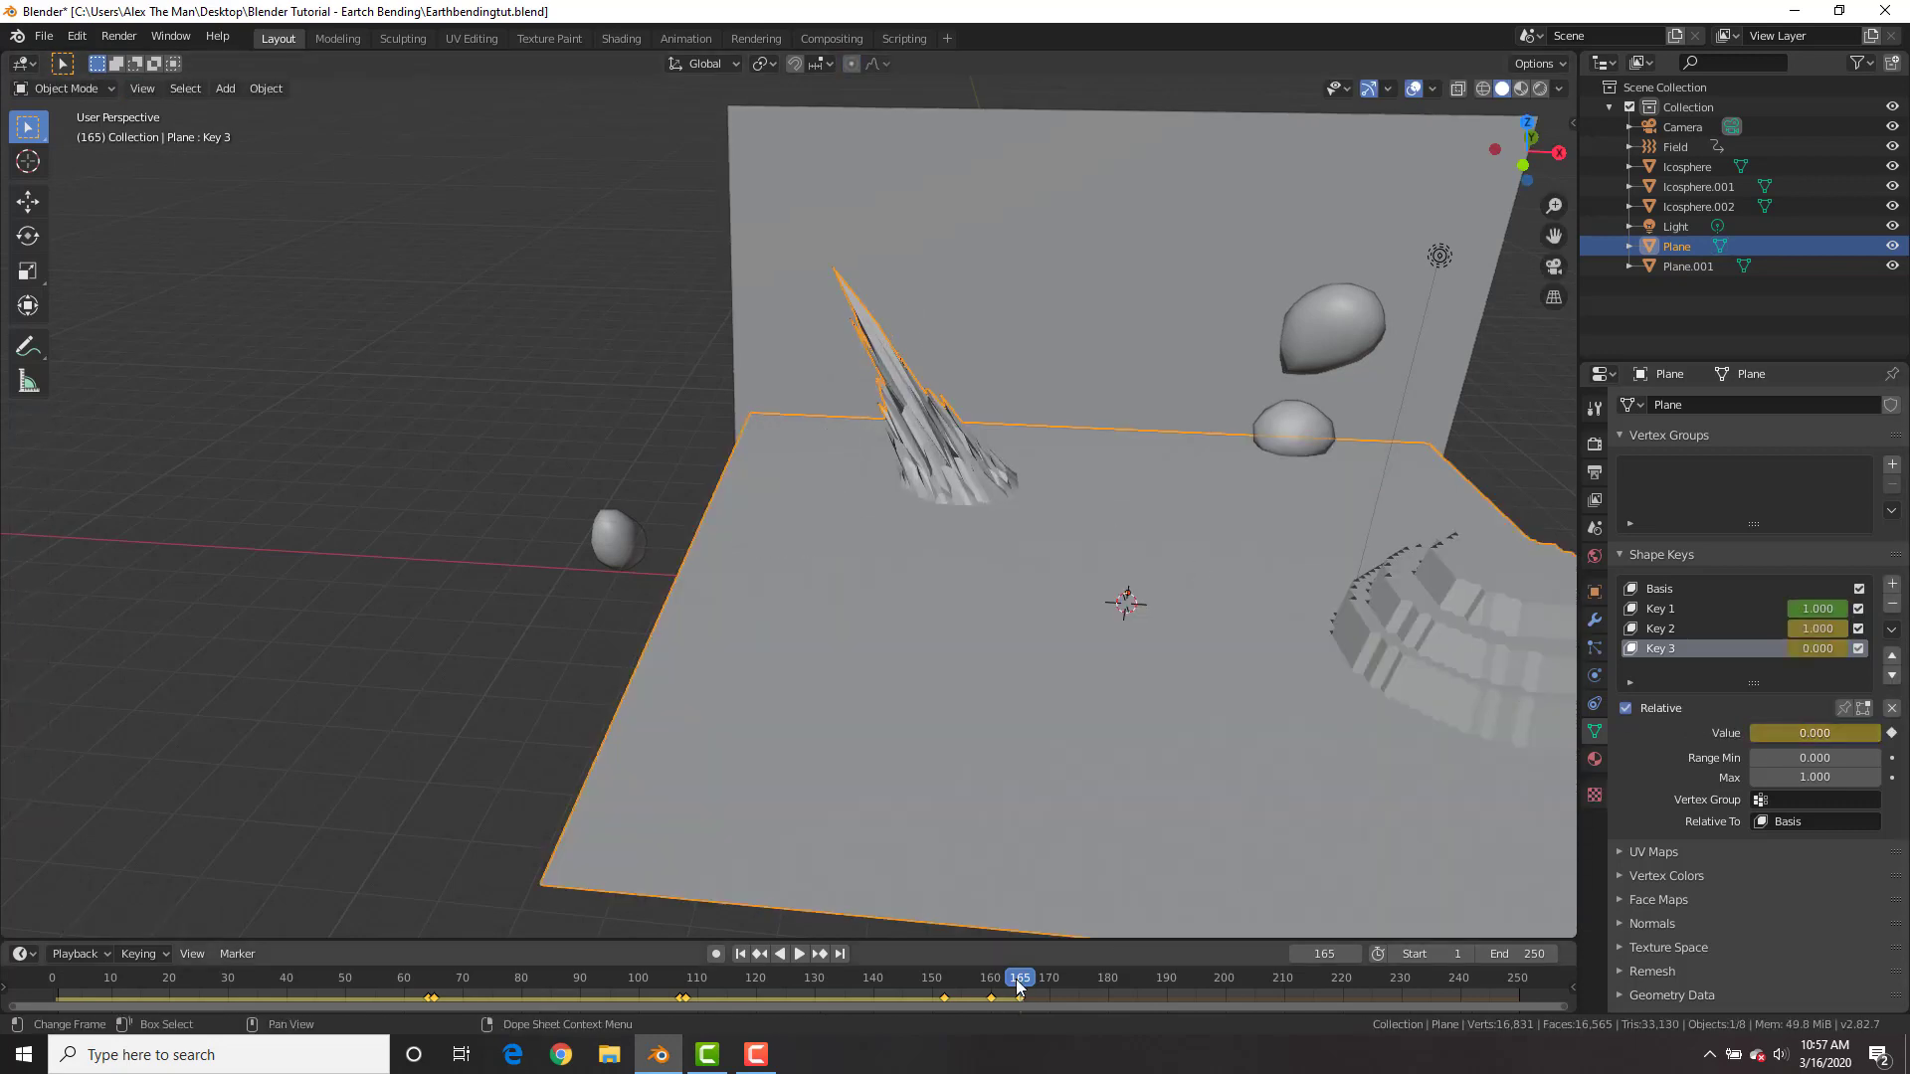
key(space)
key(space)
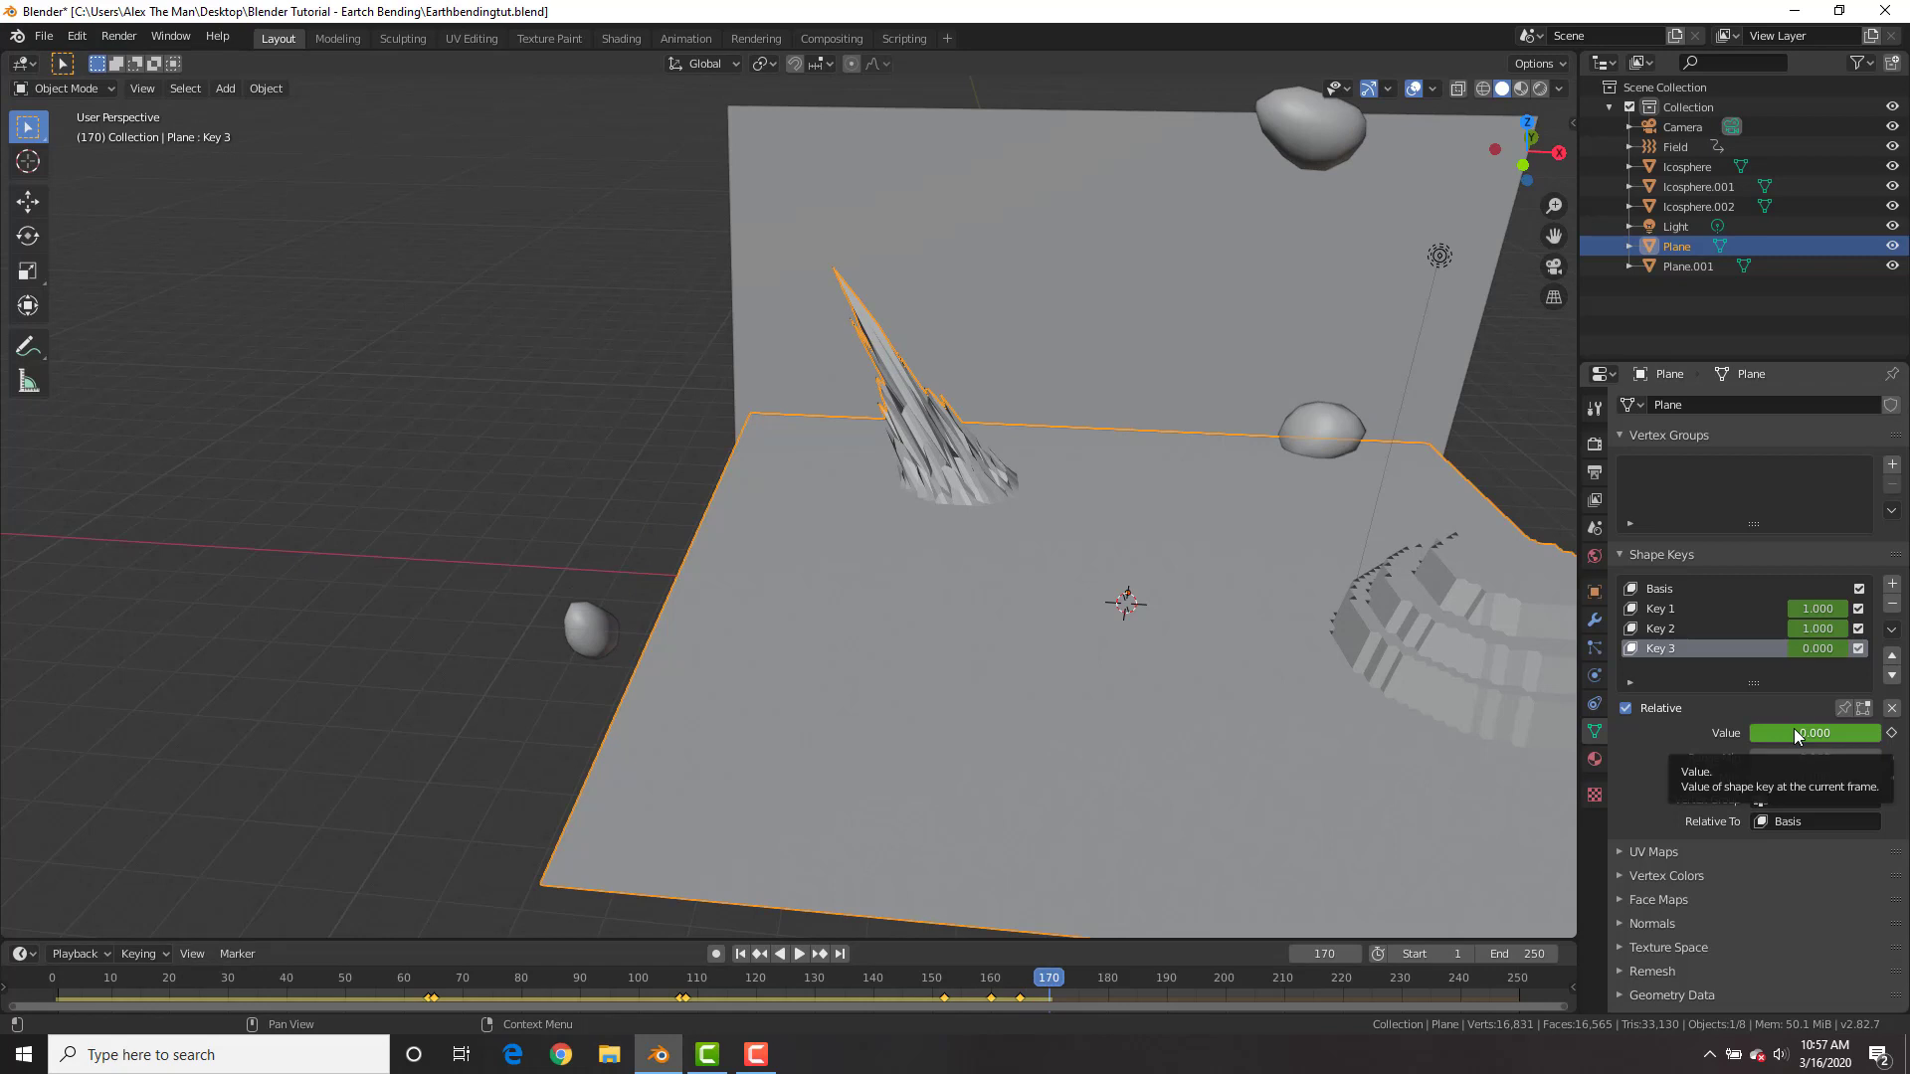
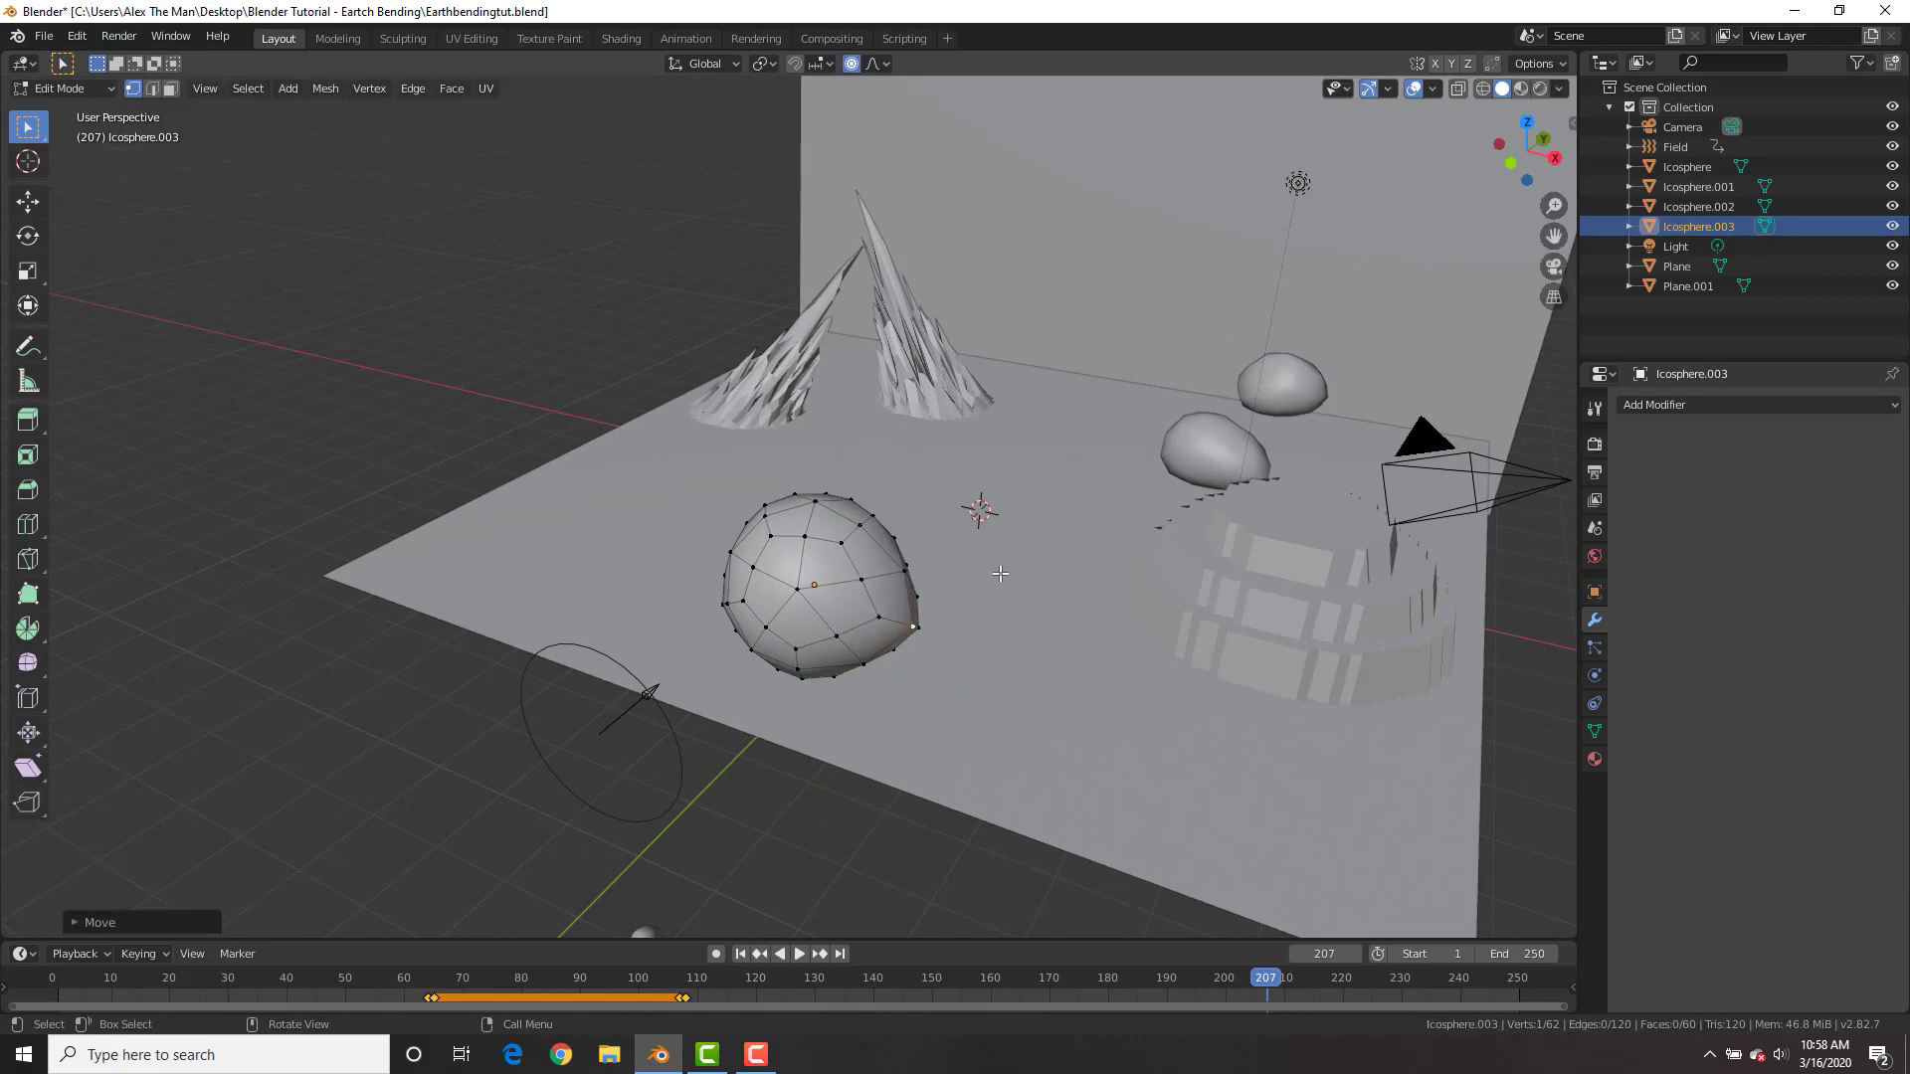
- Pull vertices of the new icosphere with proportional editing to form an irregular boulder, and return to Object Mode
middle_drag(826, 640, 921, 547)
key(g)
click(846, 724)
click(929, 545)
key(g)
click(881, 547)
key(Tab)
- Scale the new boulder, place it at the ground's front corner before the spikes, and apply its object transform
key(g)
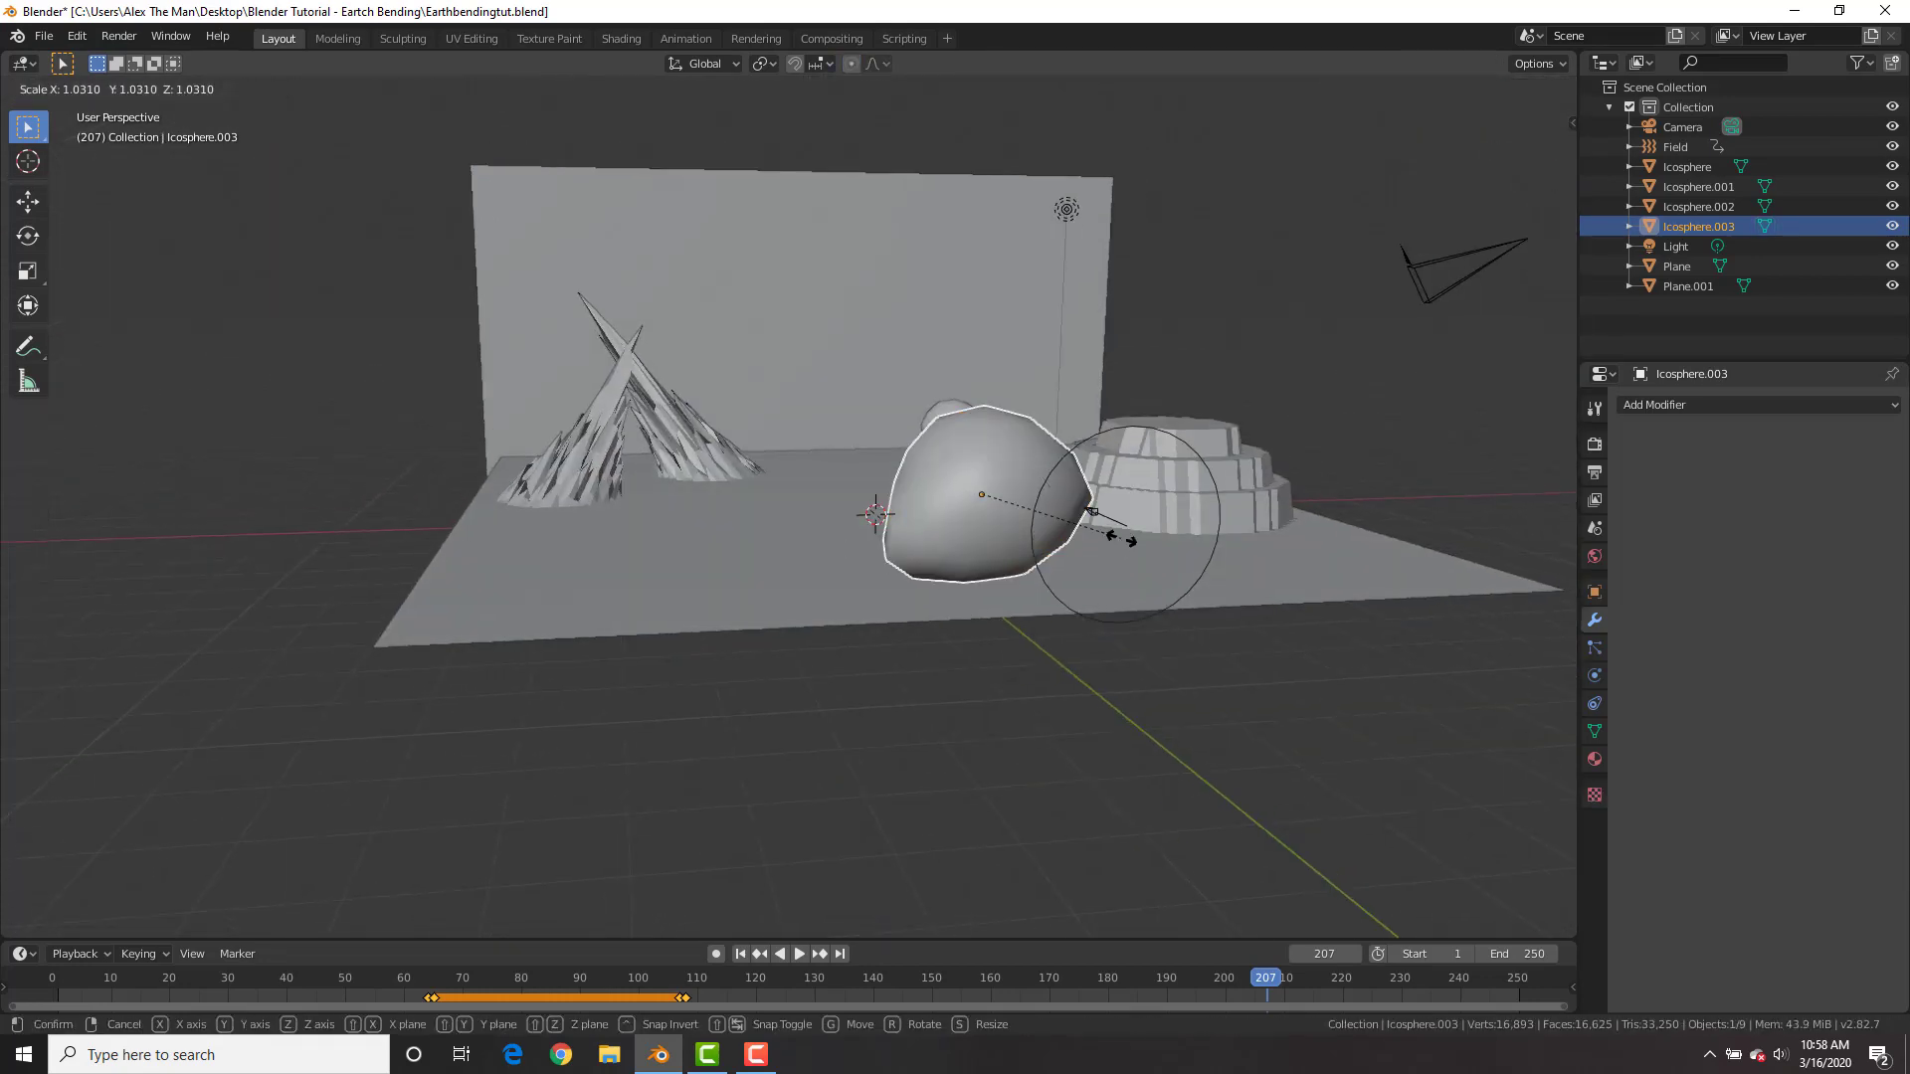
click(573, 510)
key(ctrl+a)
click(814, 487)
middle_drag(814, 488, 1652, 603)
- Enable Dynamic Paint physics on the new boulder as type Brush and add the brush
click(1595, 675)
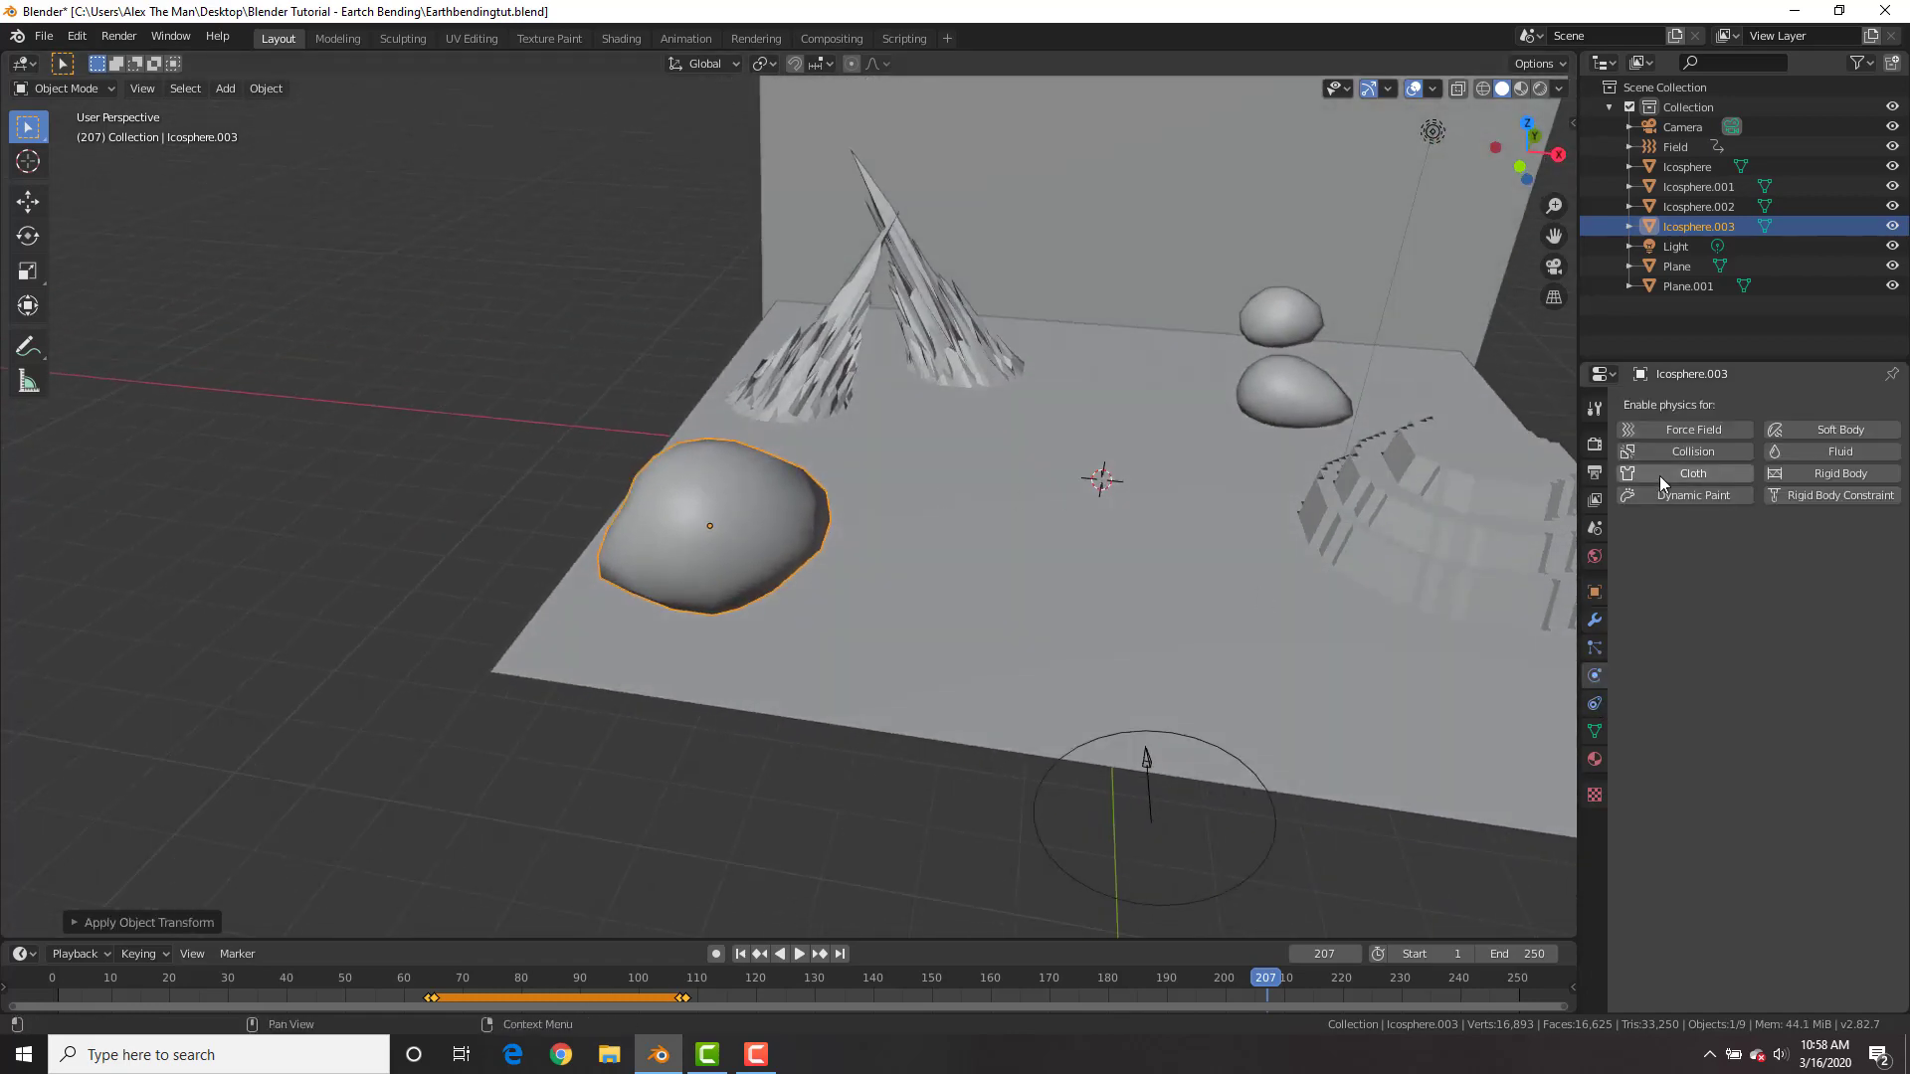
click(1701, 494)
click(1812, 642)
click(1791, 687)
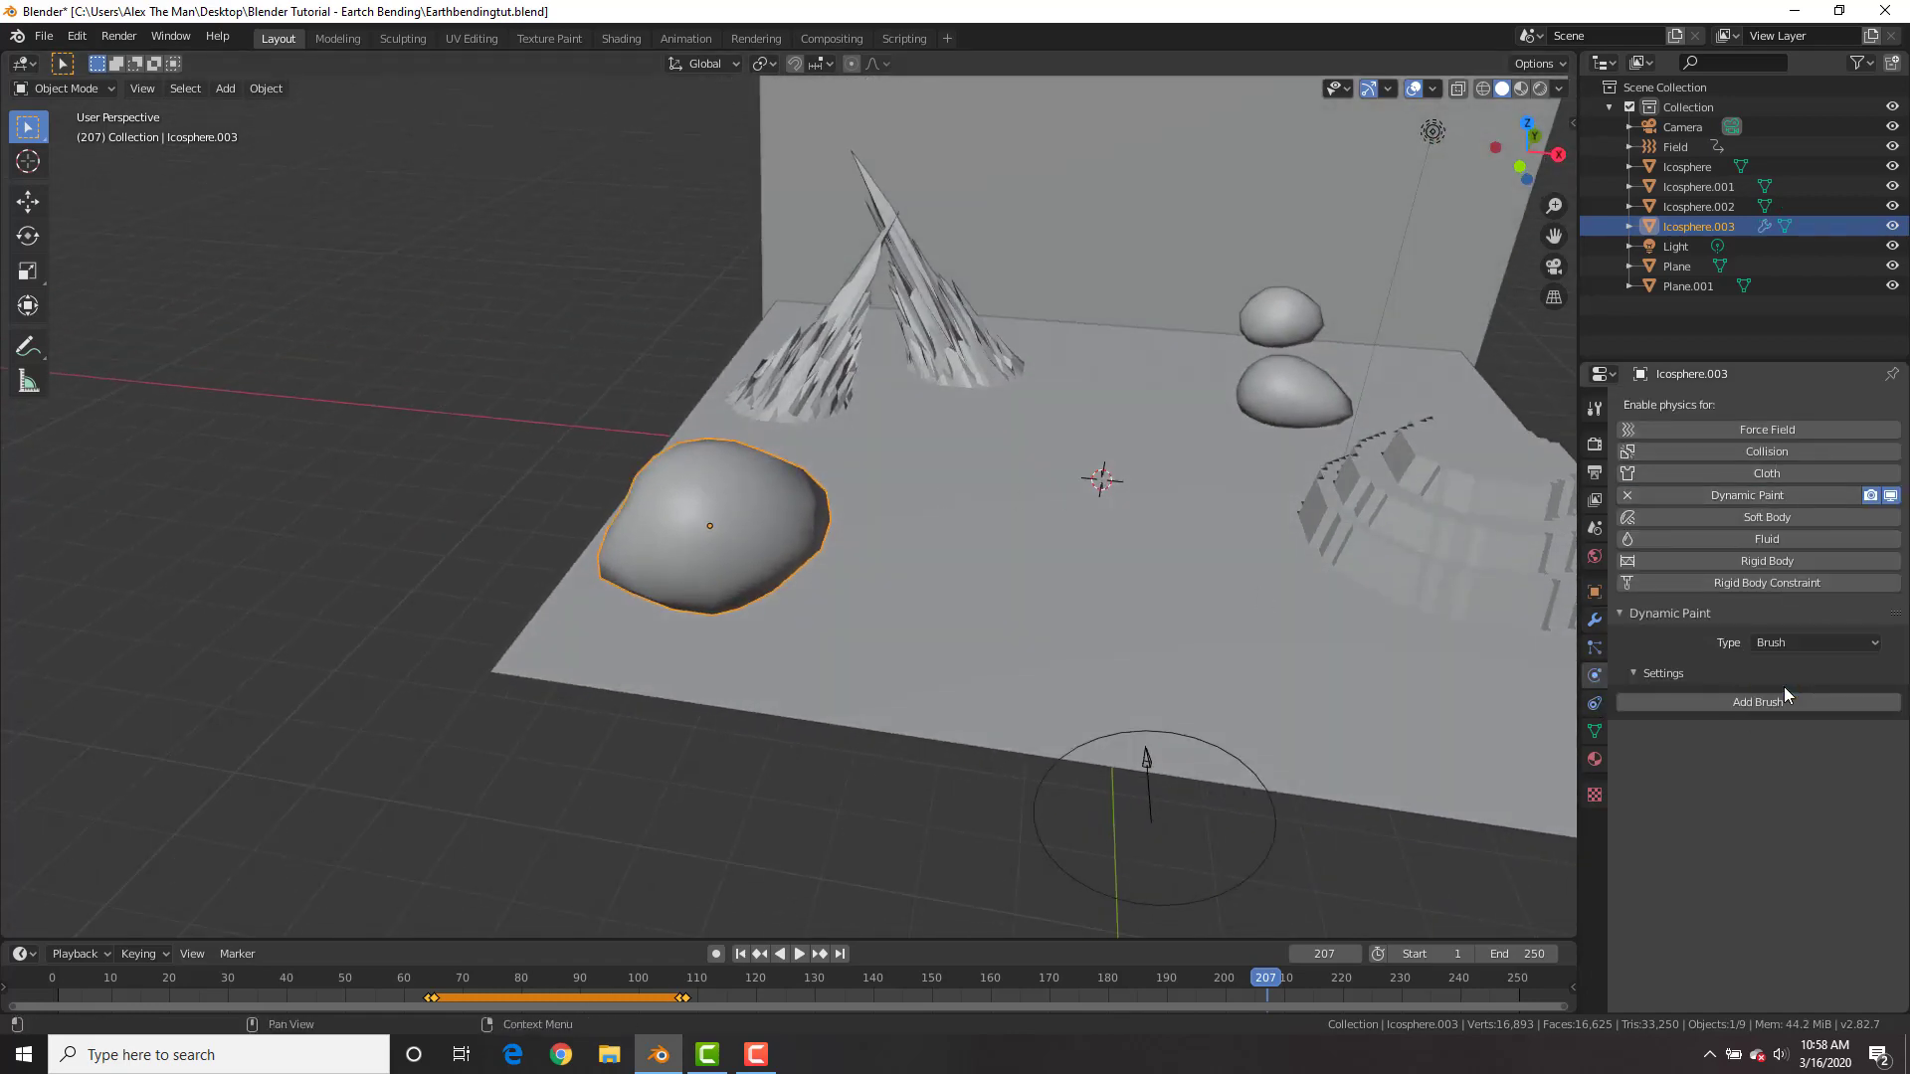
click(1764, 702)
- Make the ground plane a Dynamic Paint canvas and set its surface type to Displace
click(920, 606)
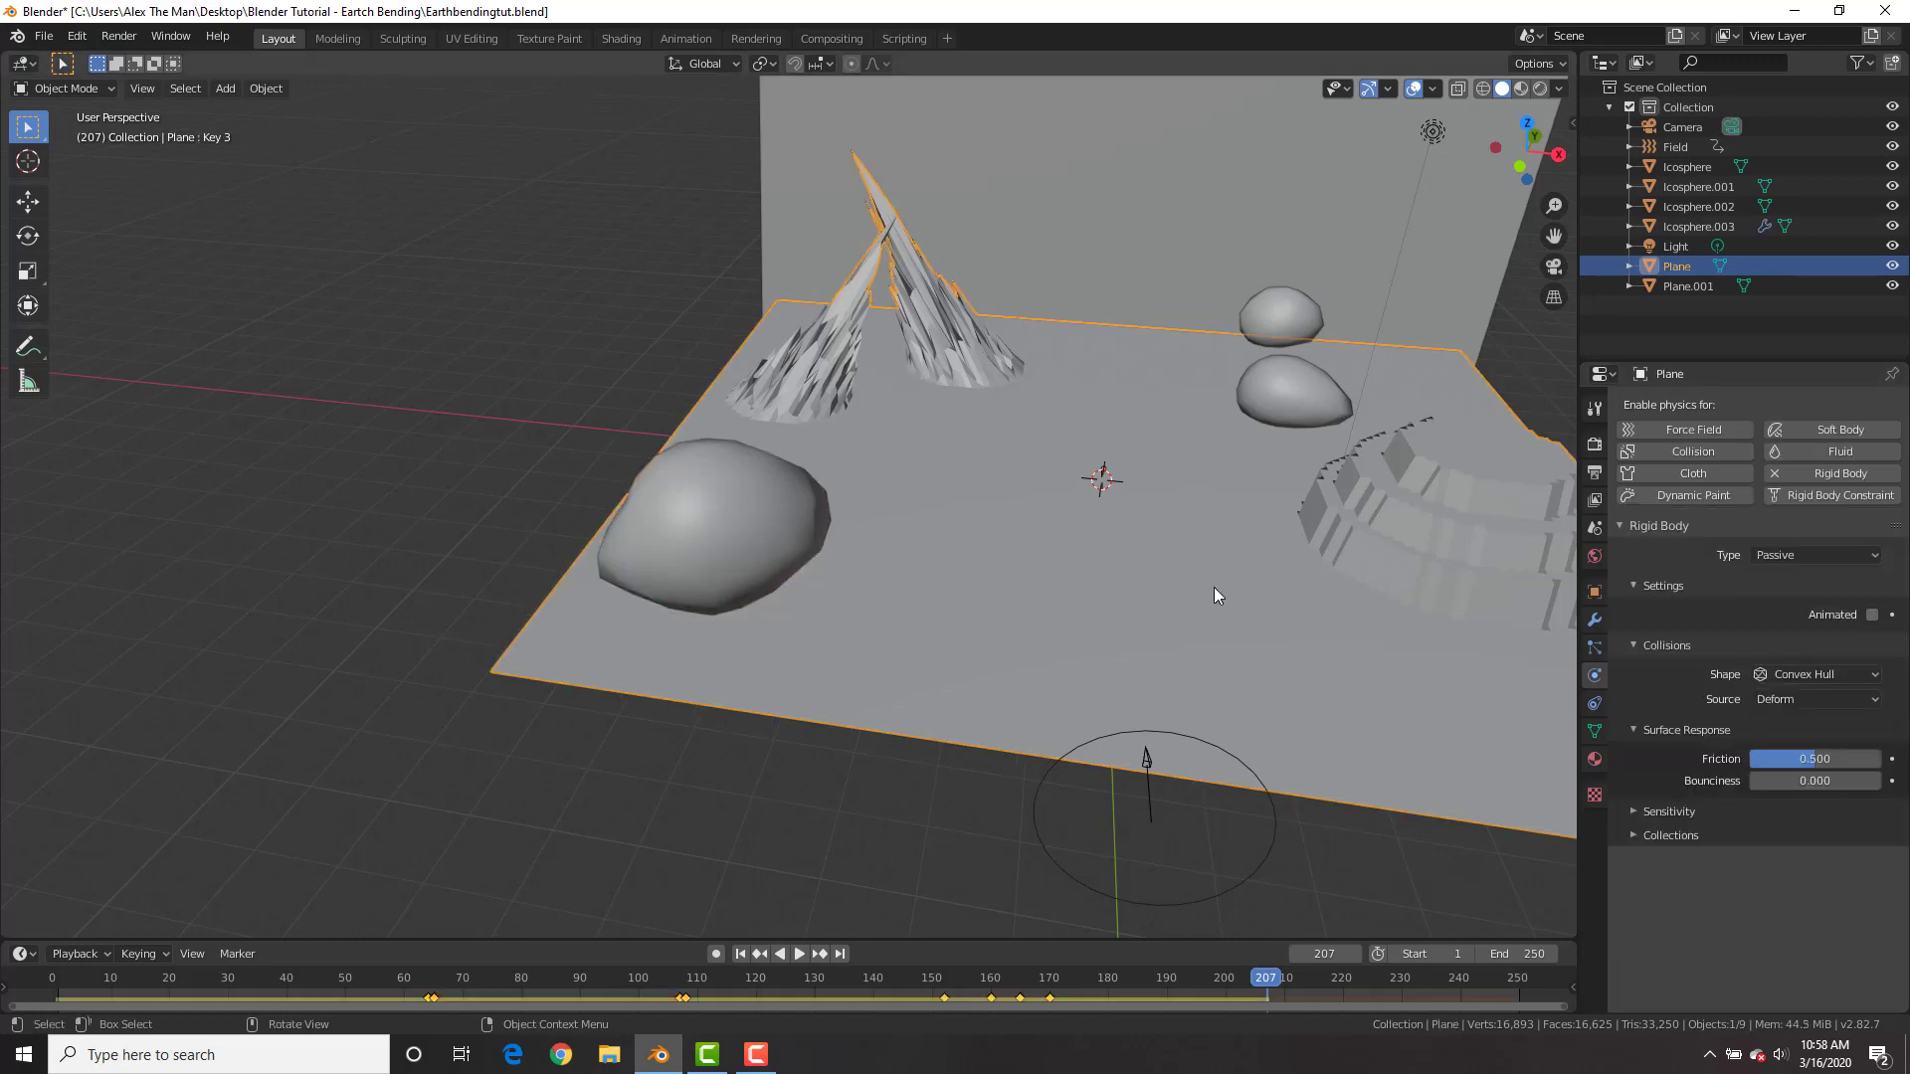
click(1693, 495)
click(1765, 700)
scroll(1757, 689, down, 2)
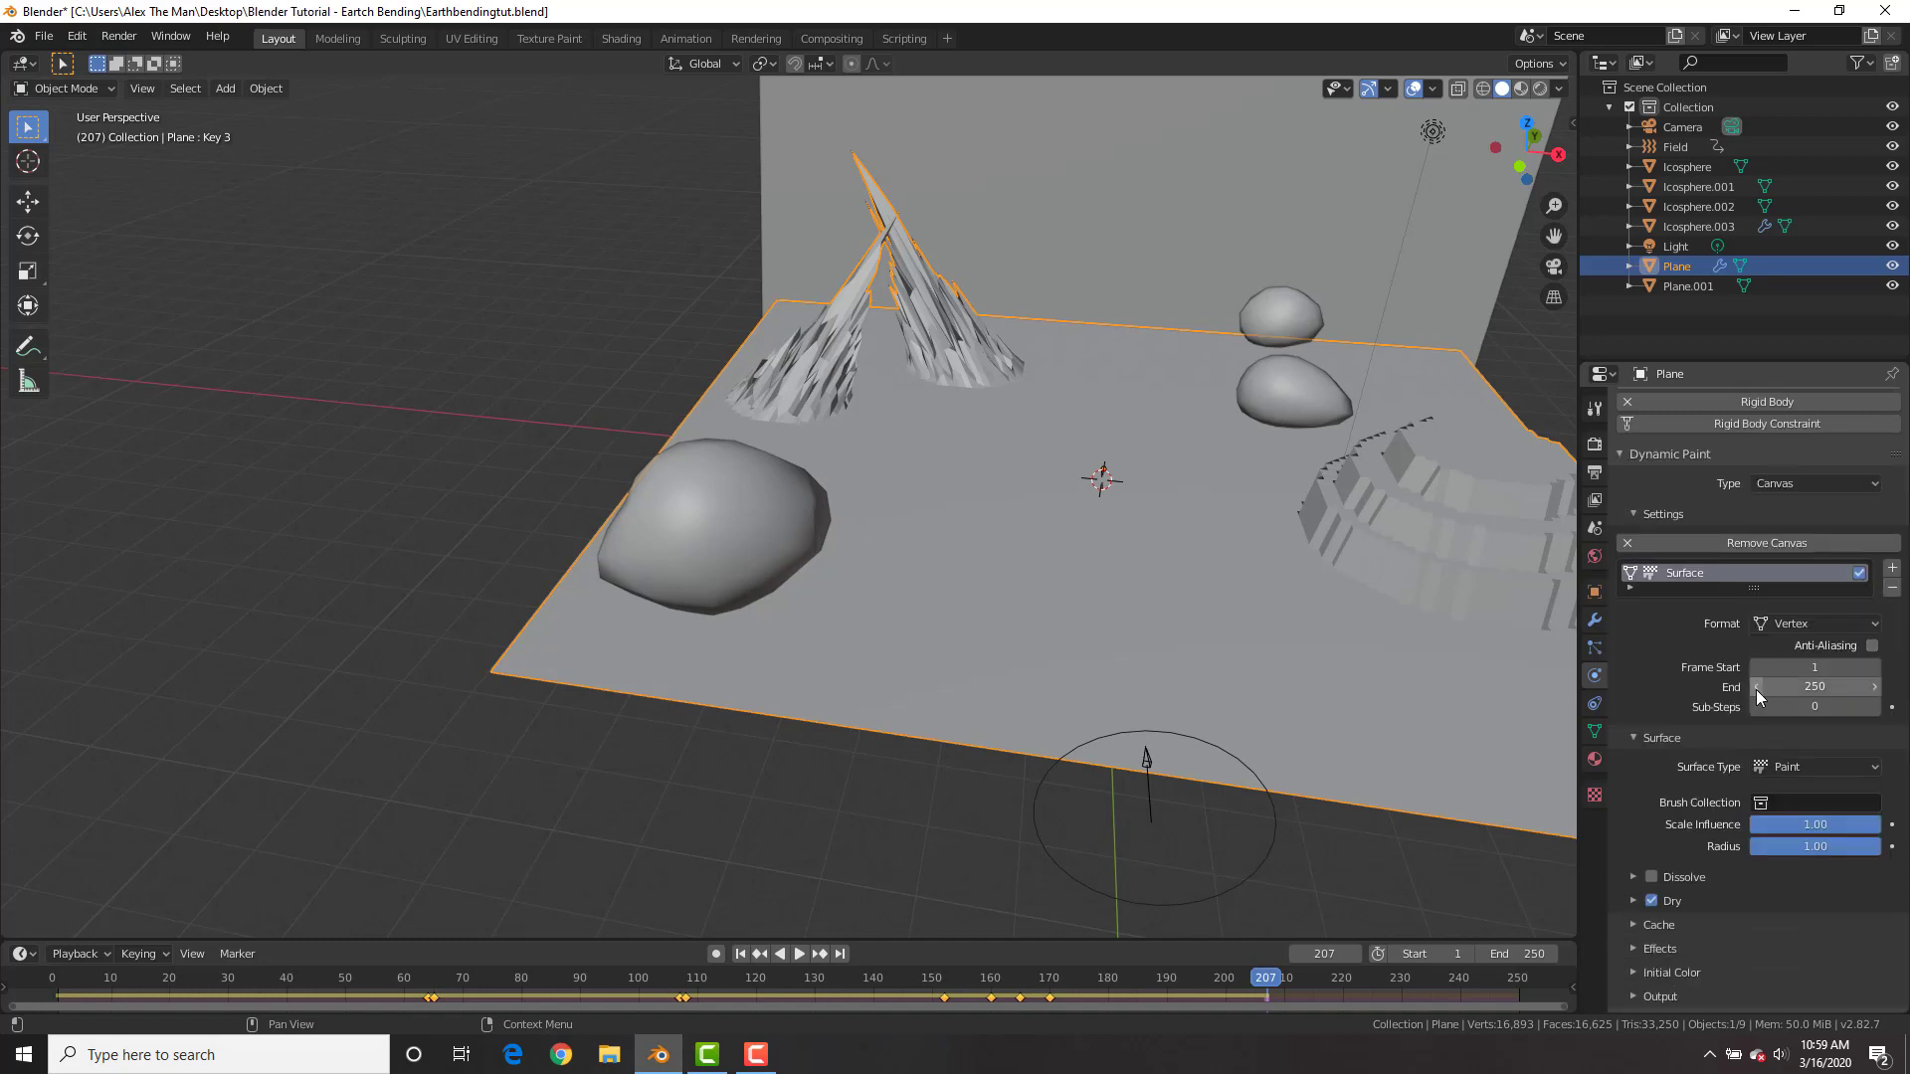
click(1800, 766)
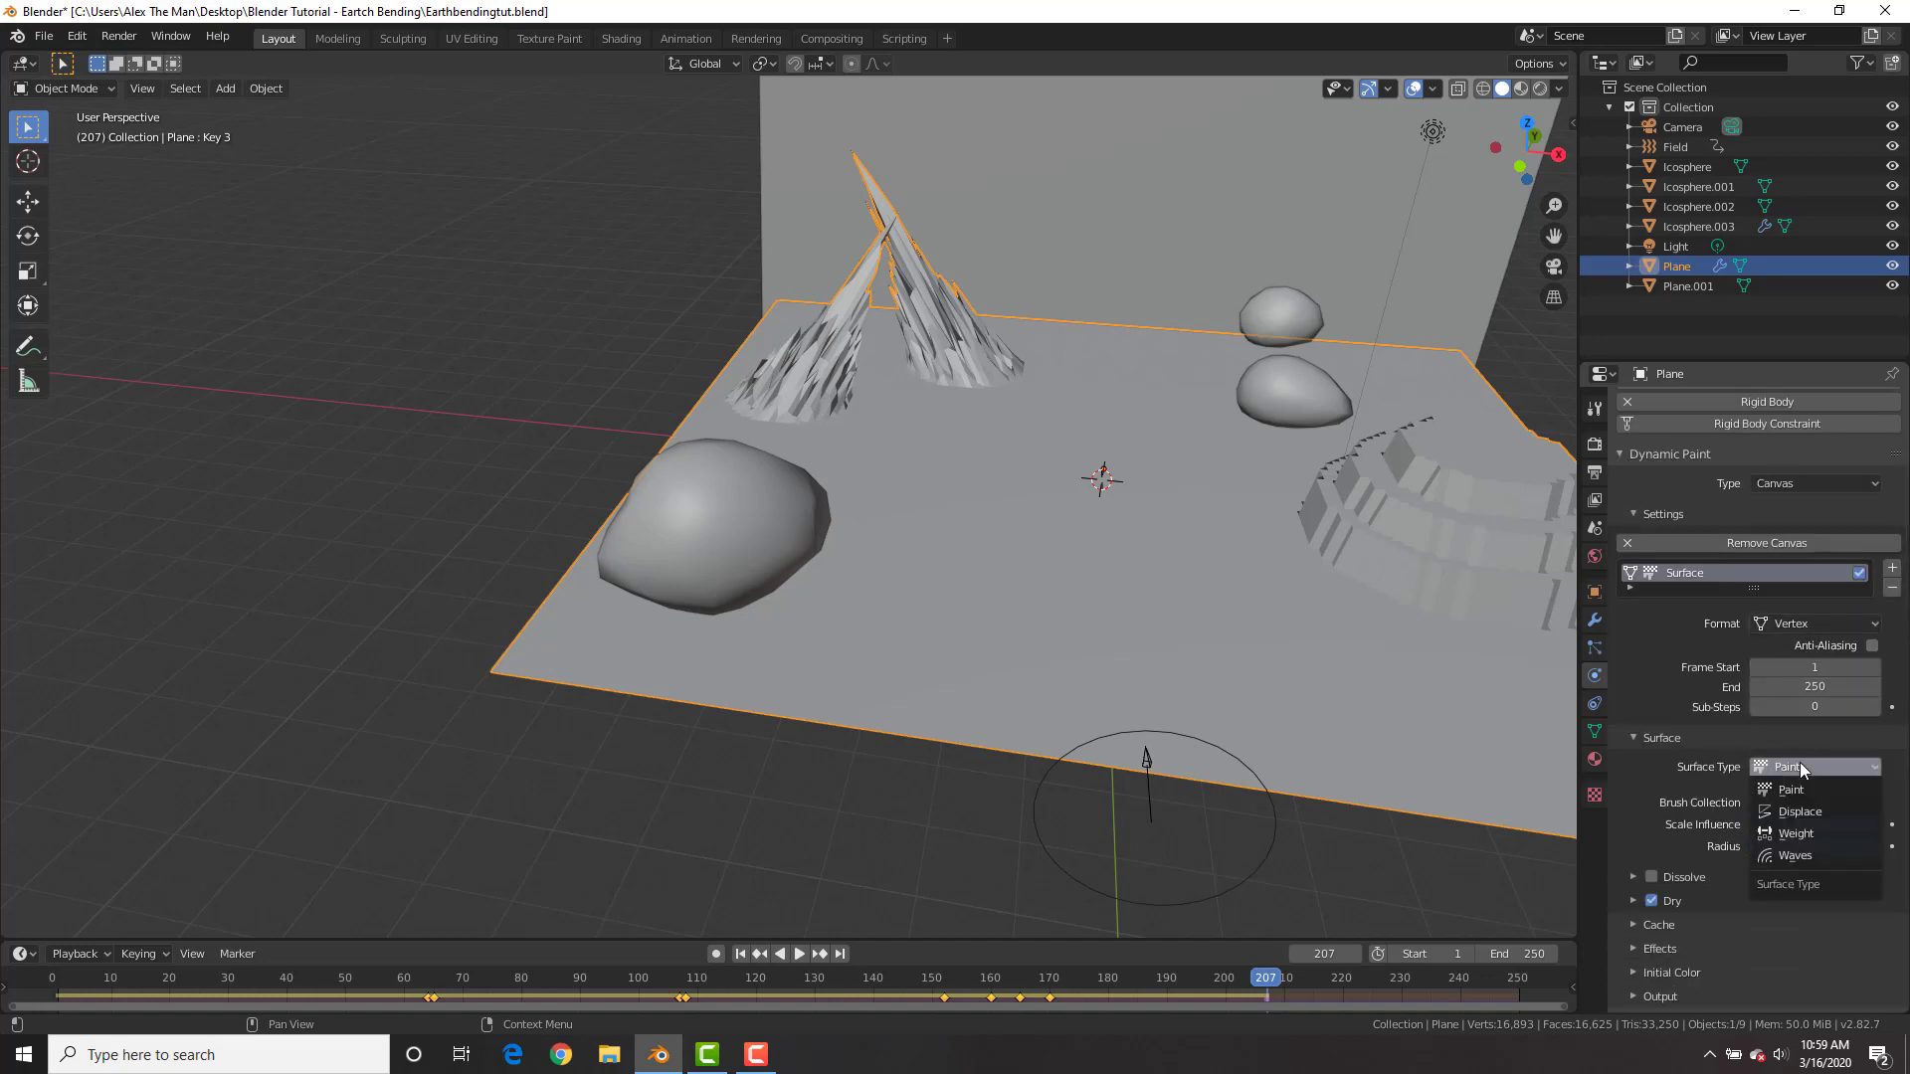
click(1801, 813)
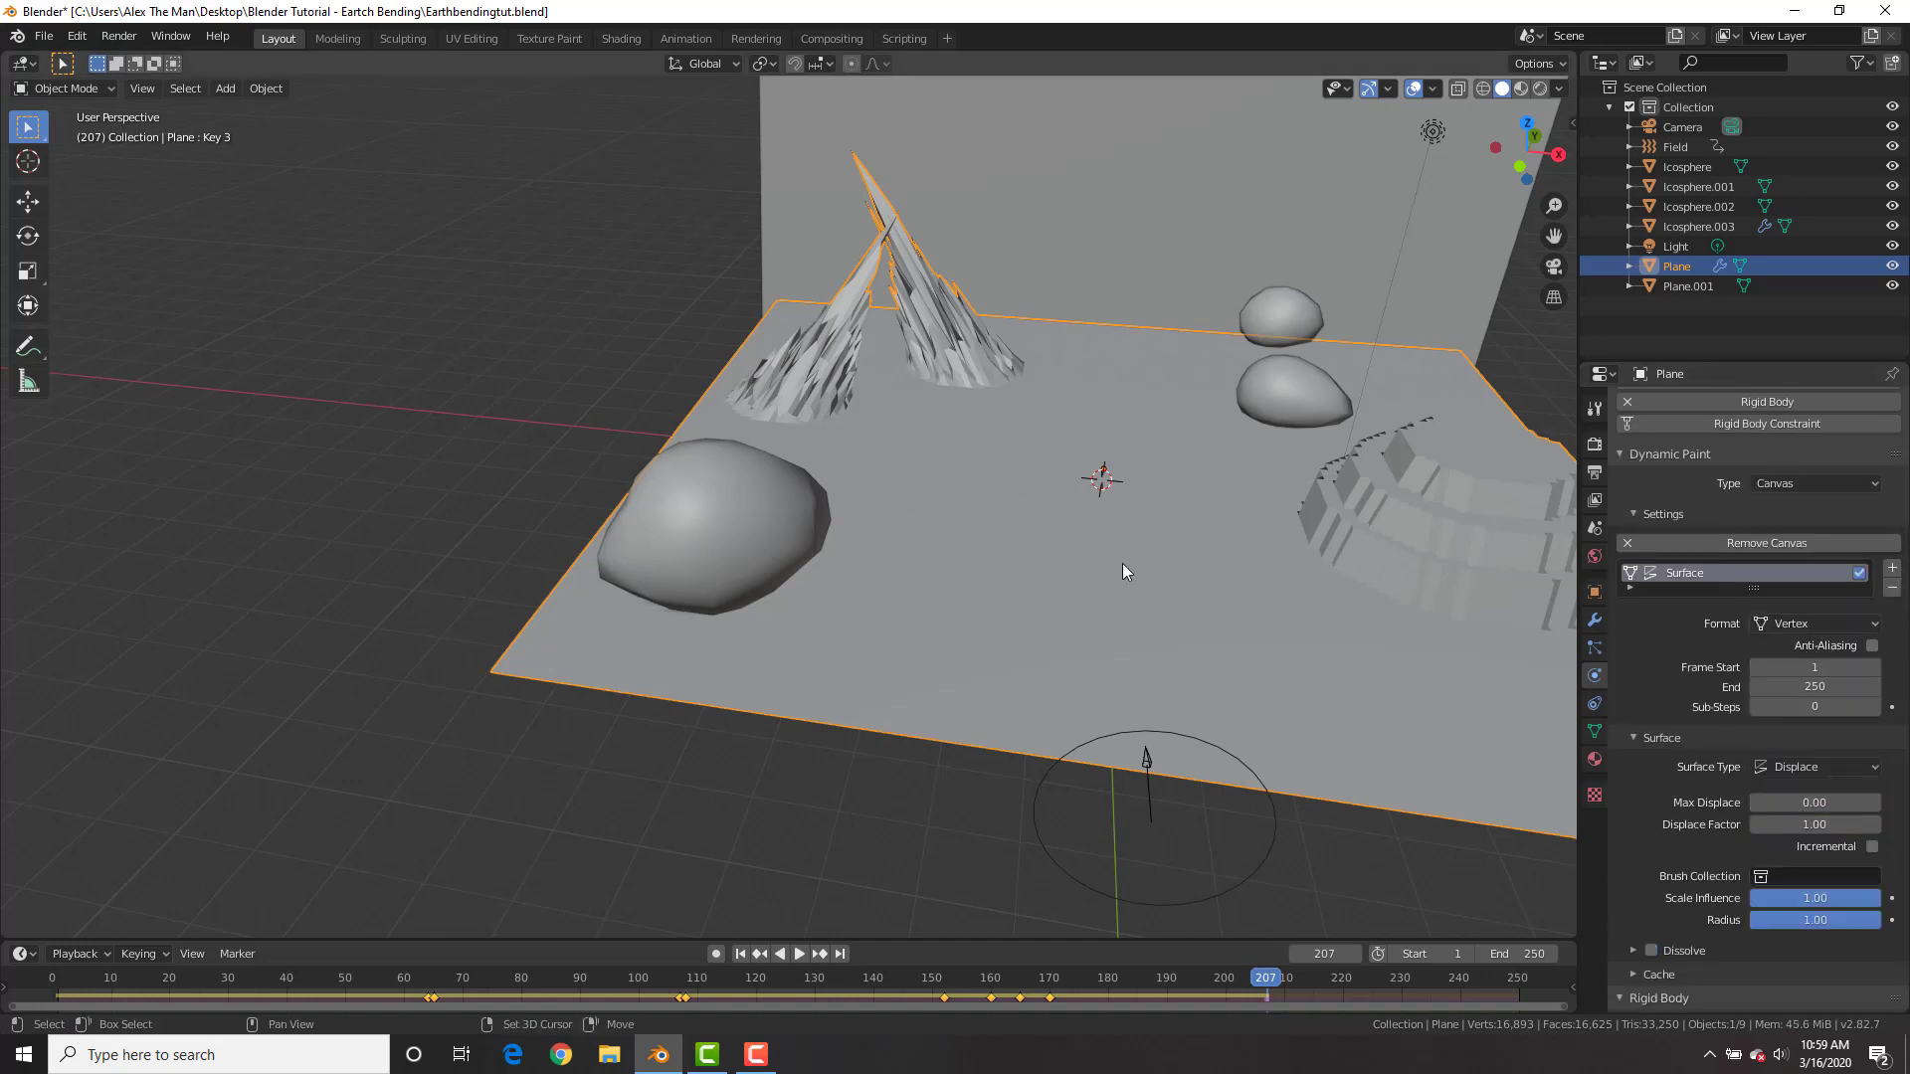
- Return to frame 1 and lower the brush boulder about 1.75 m along Z so it sits partly buried in the ground
key(shift+Left)
click(742, 504)
key(g)
key(z)
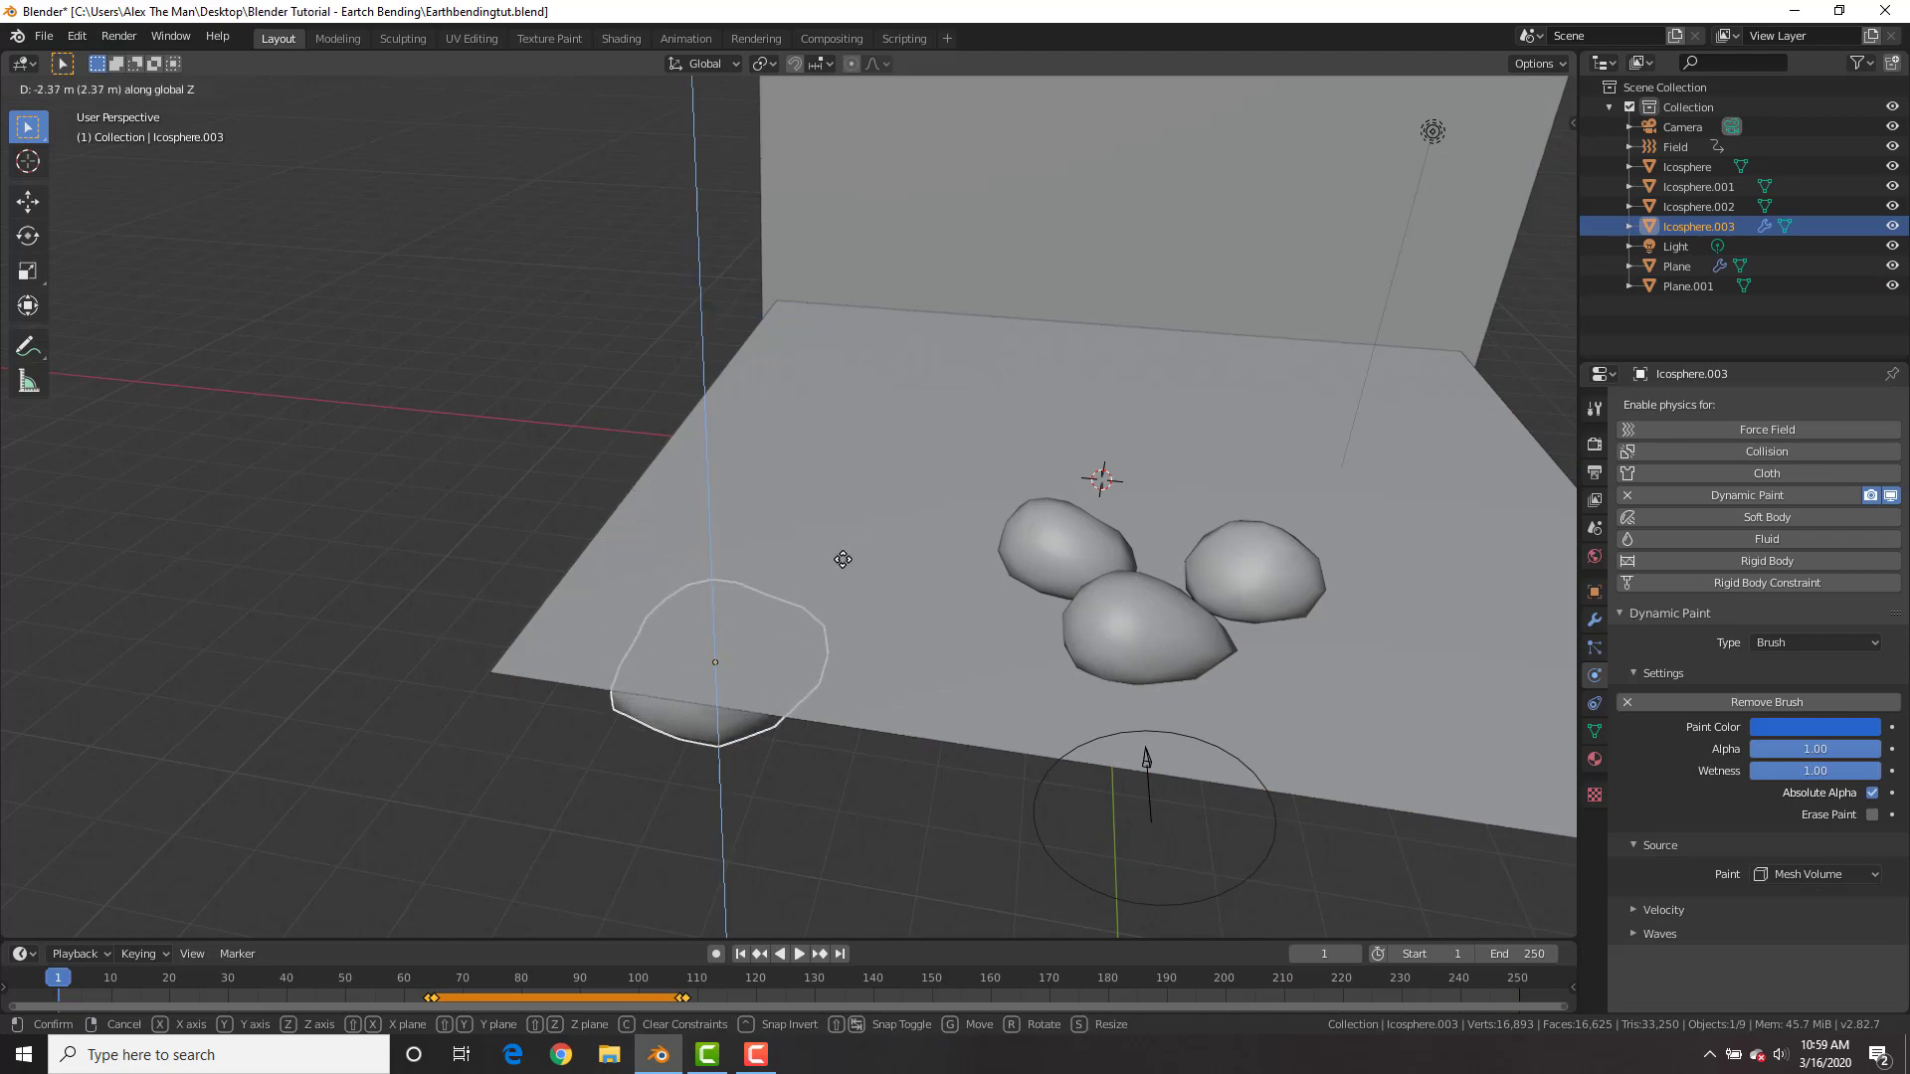
right_click(808, 595)
key(g)
key(z)
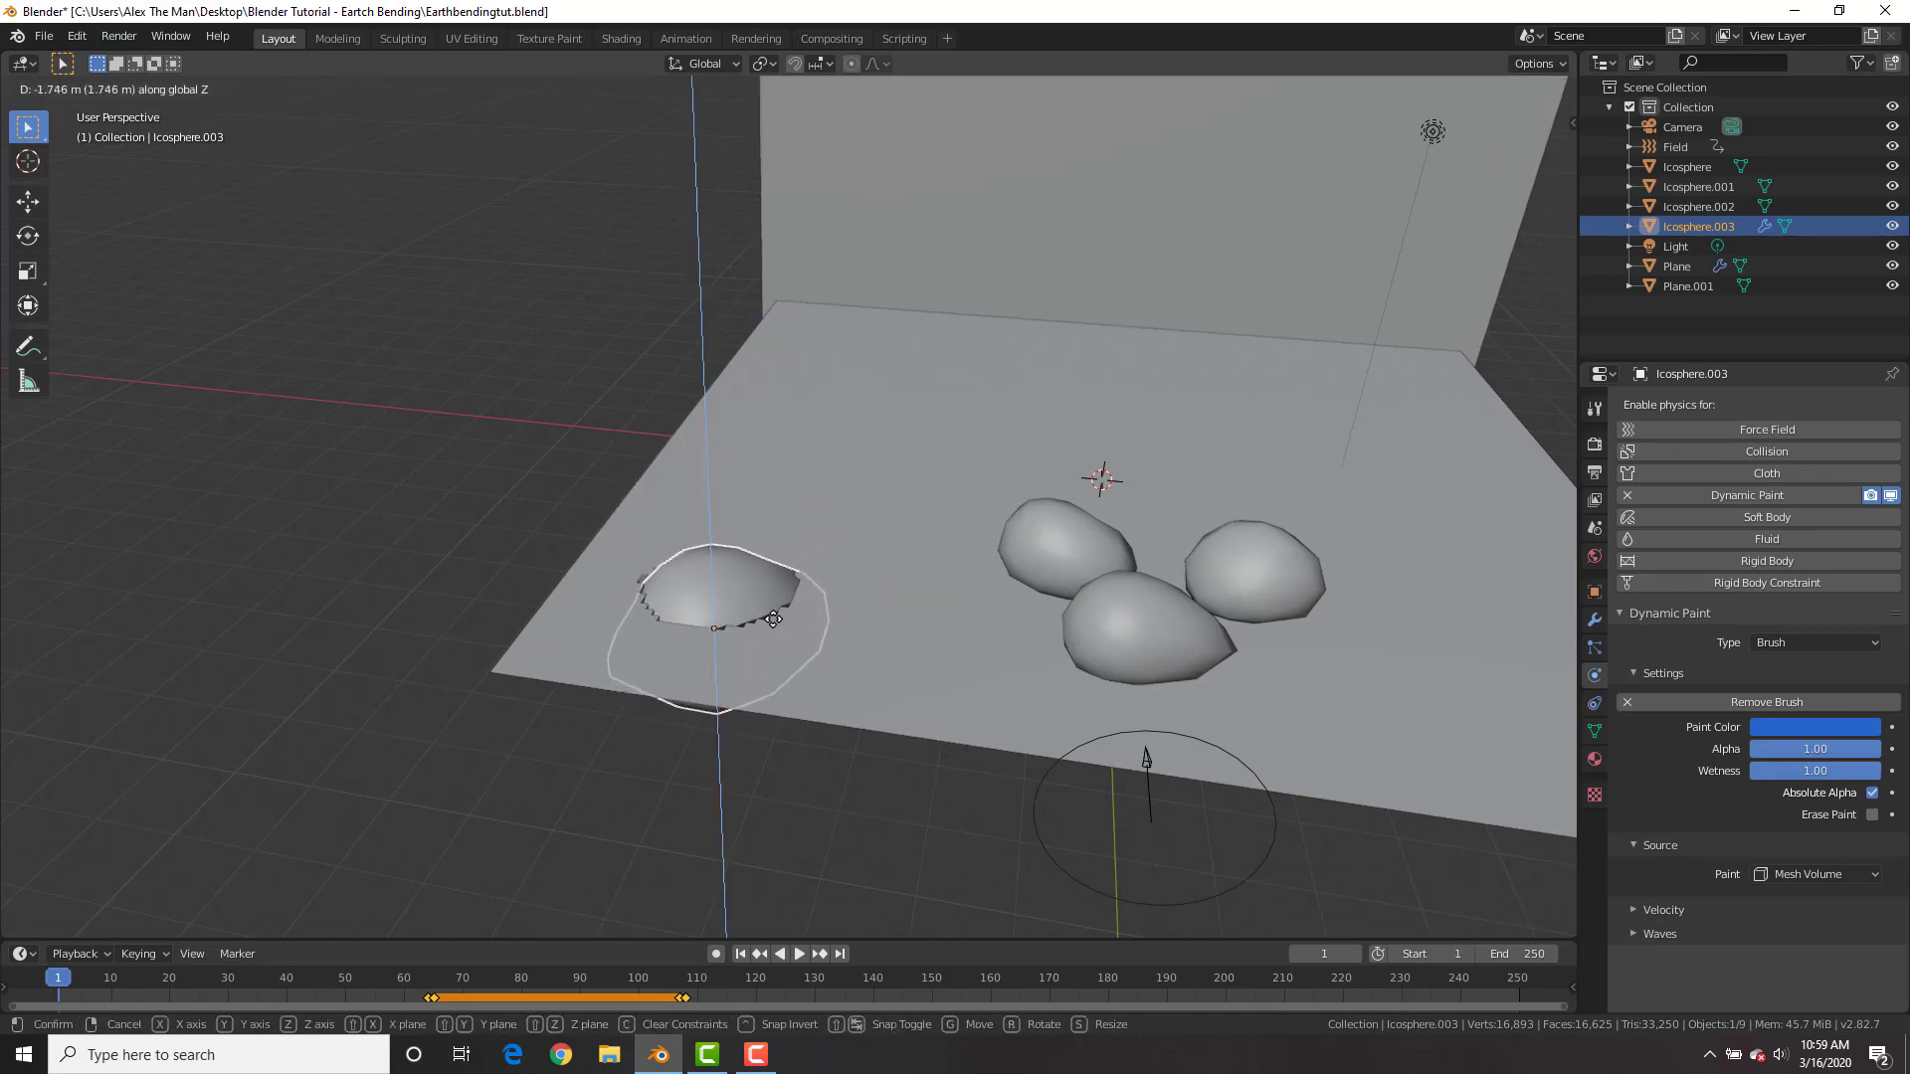
click(775, 622)
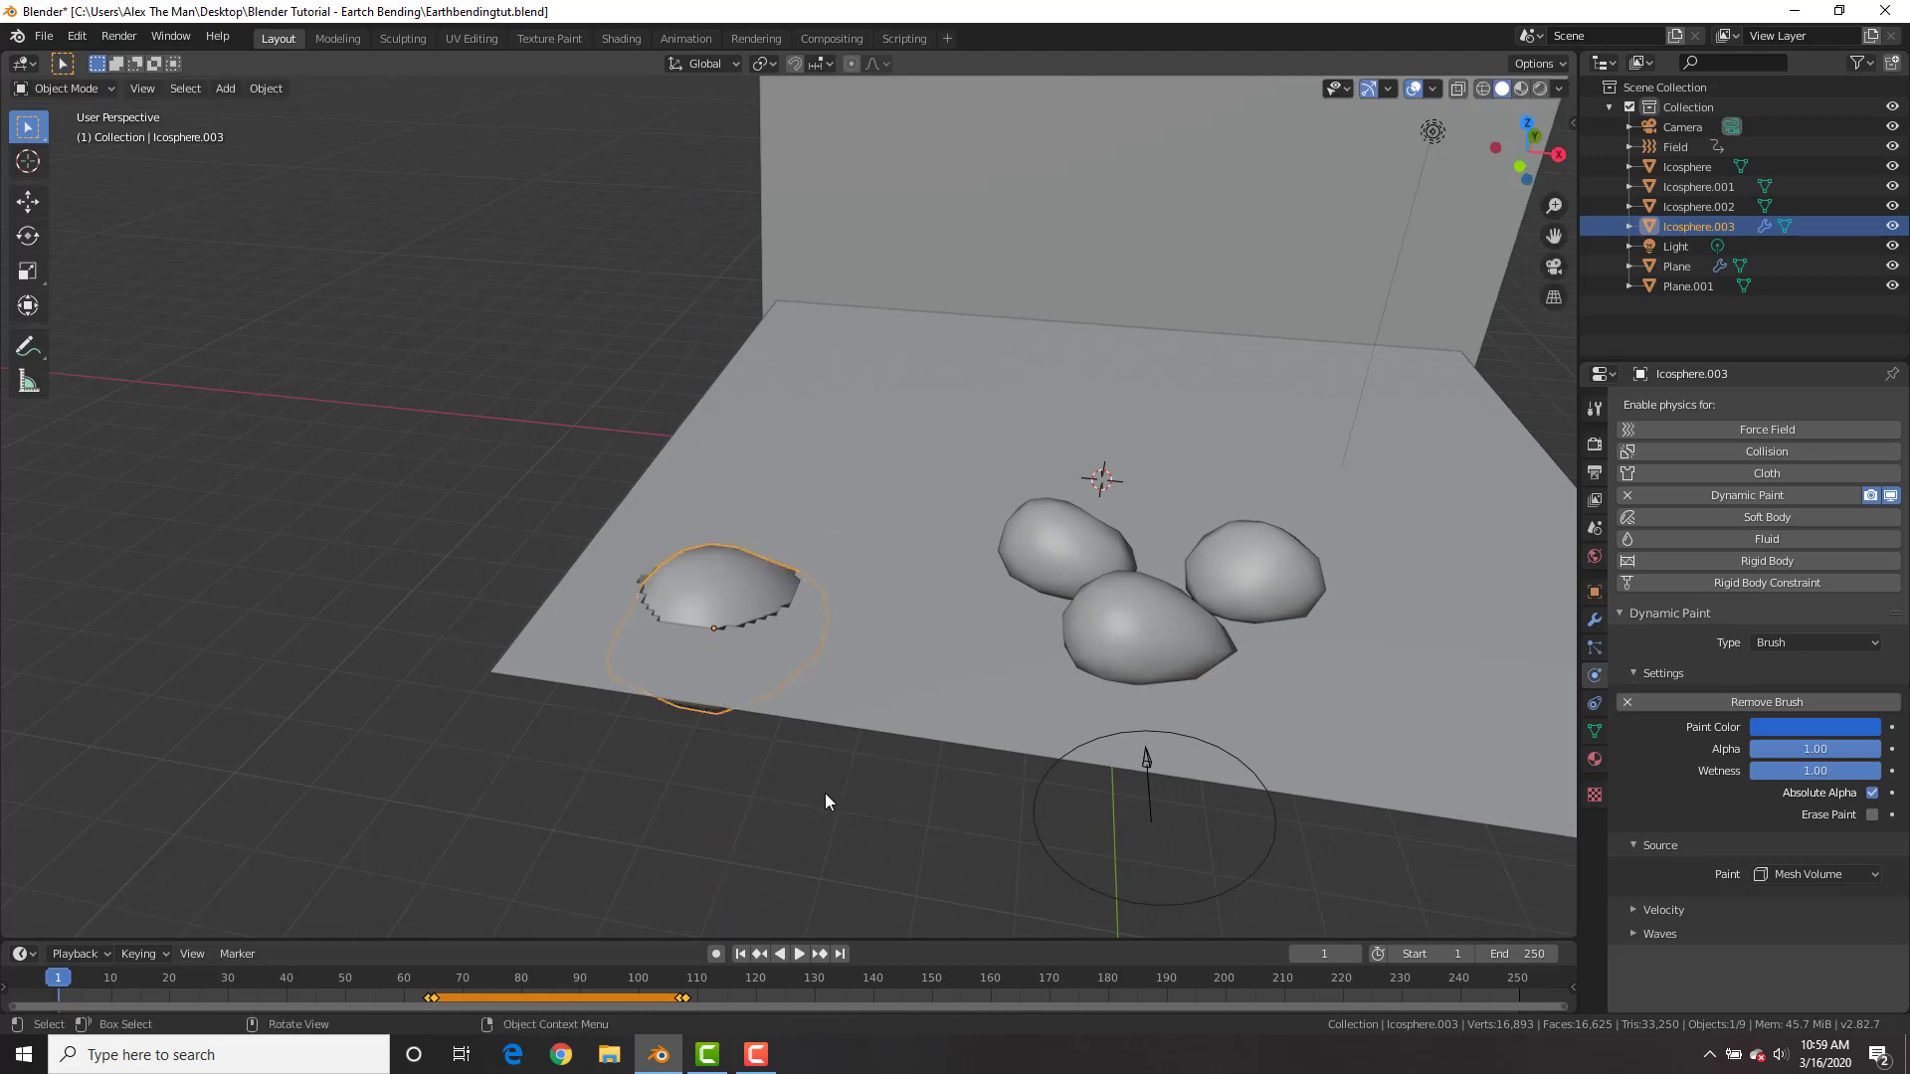
- Play the simulation through to frame 171 and insert a keyframe for the partly buried boulder there
key(space)
click(822, 978)
drag(910, 978, 1055, 980)
key(space)
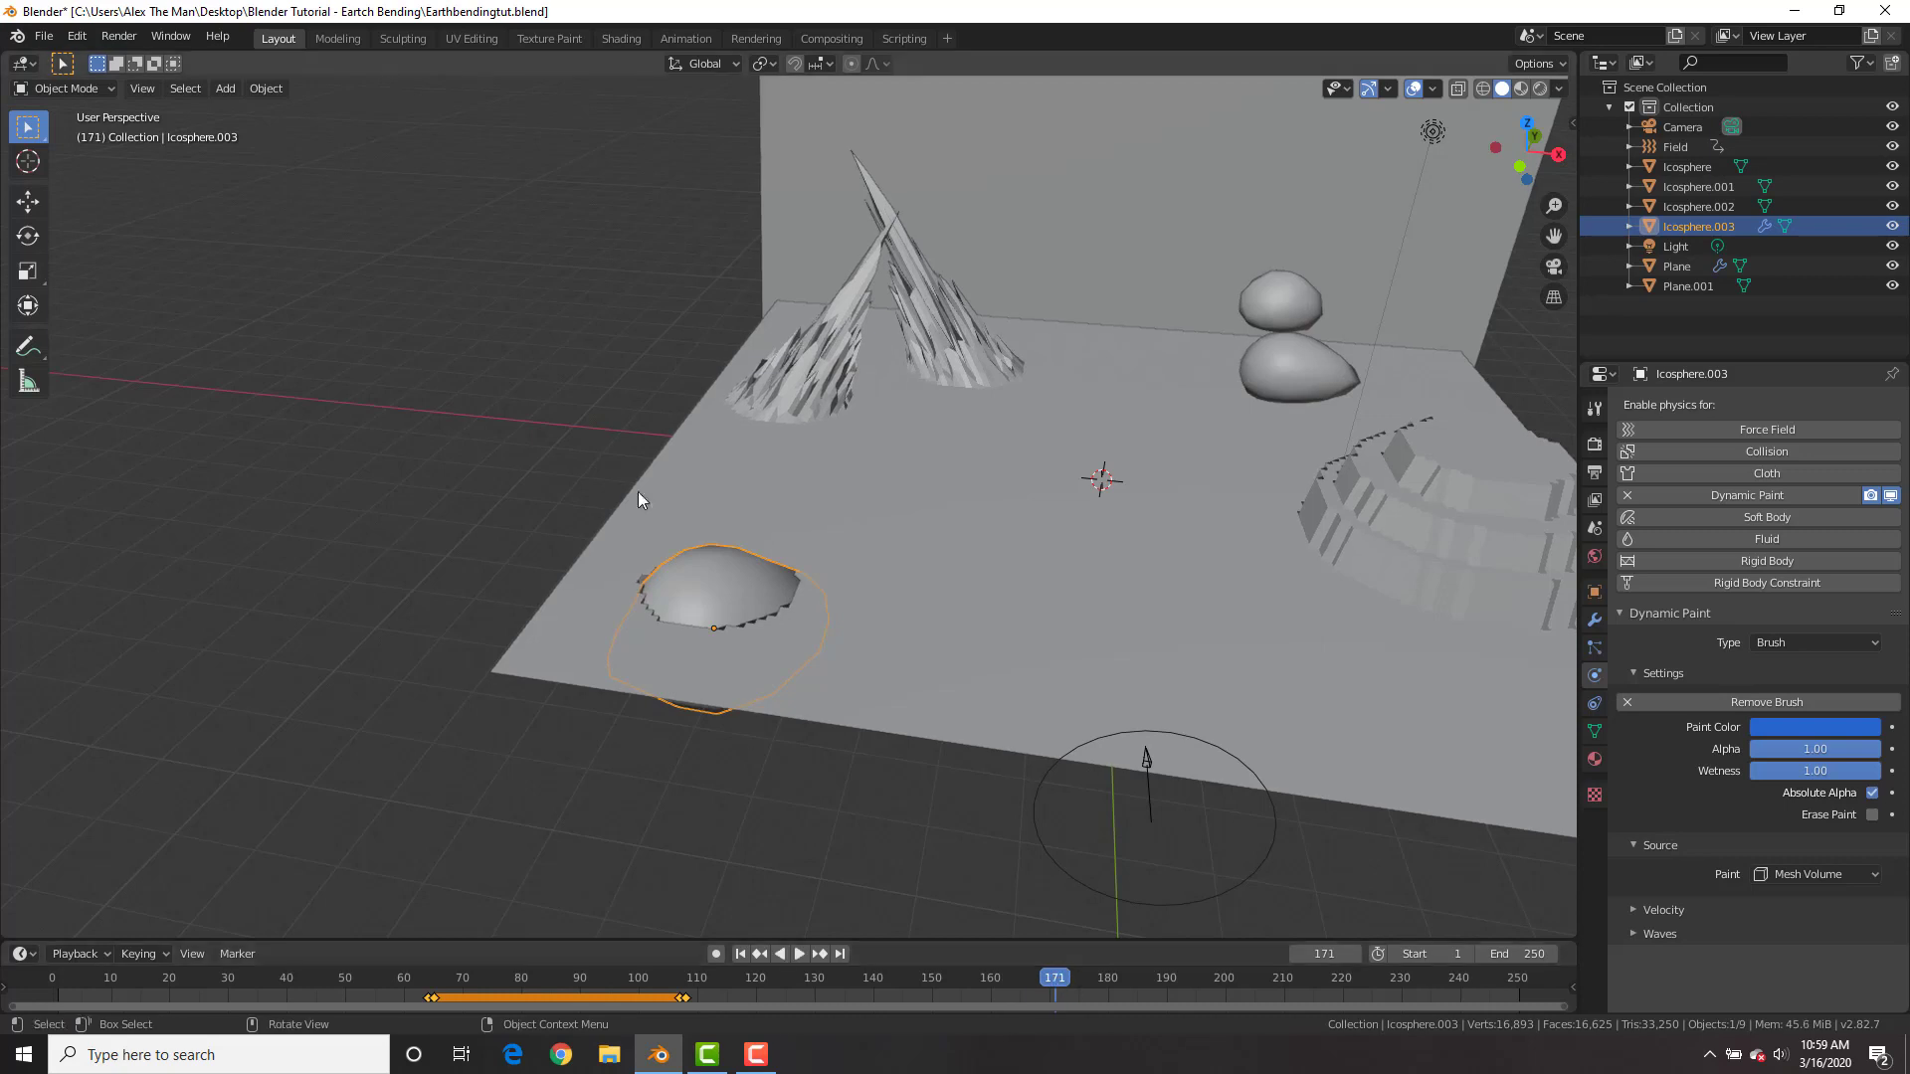
key(i)
click(830, 509)
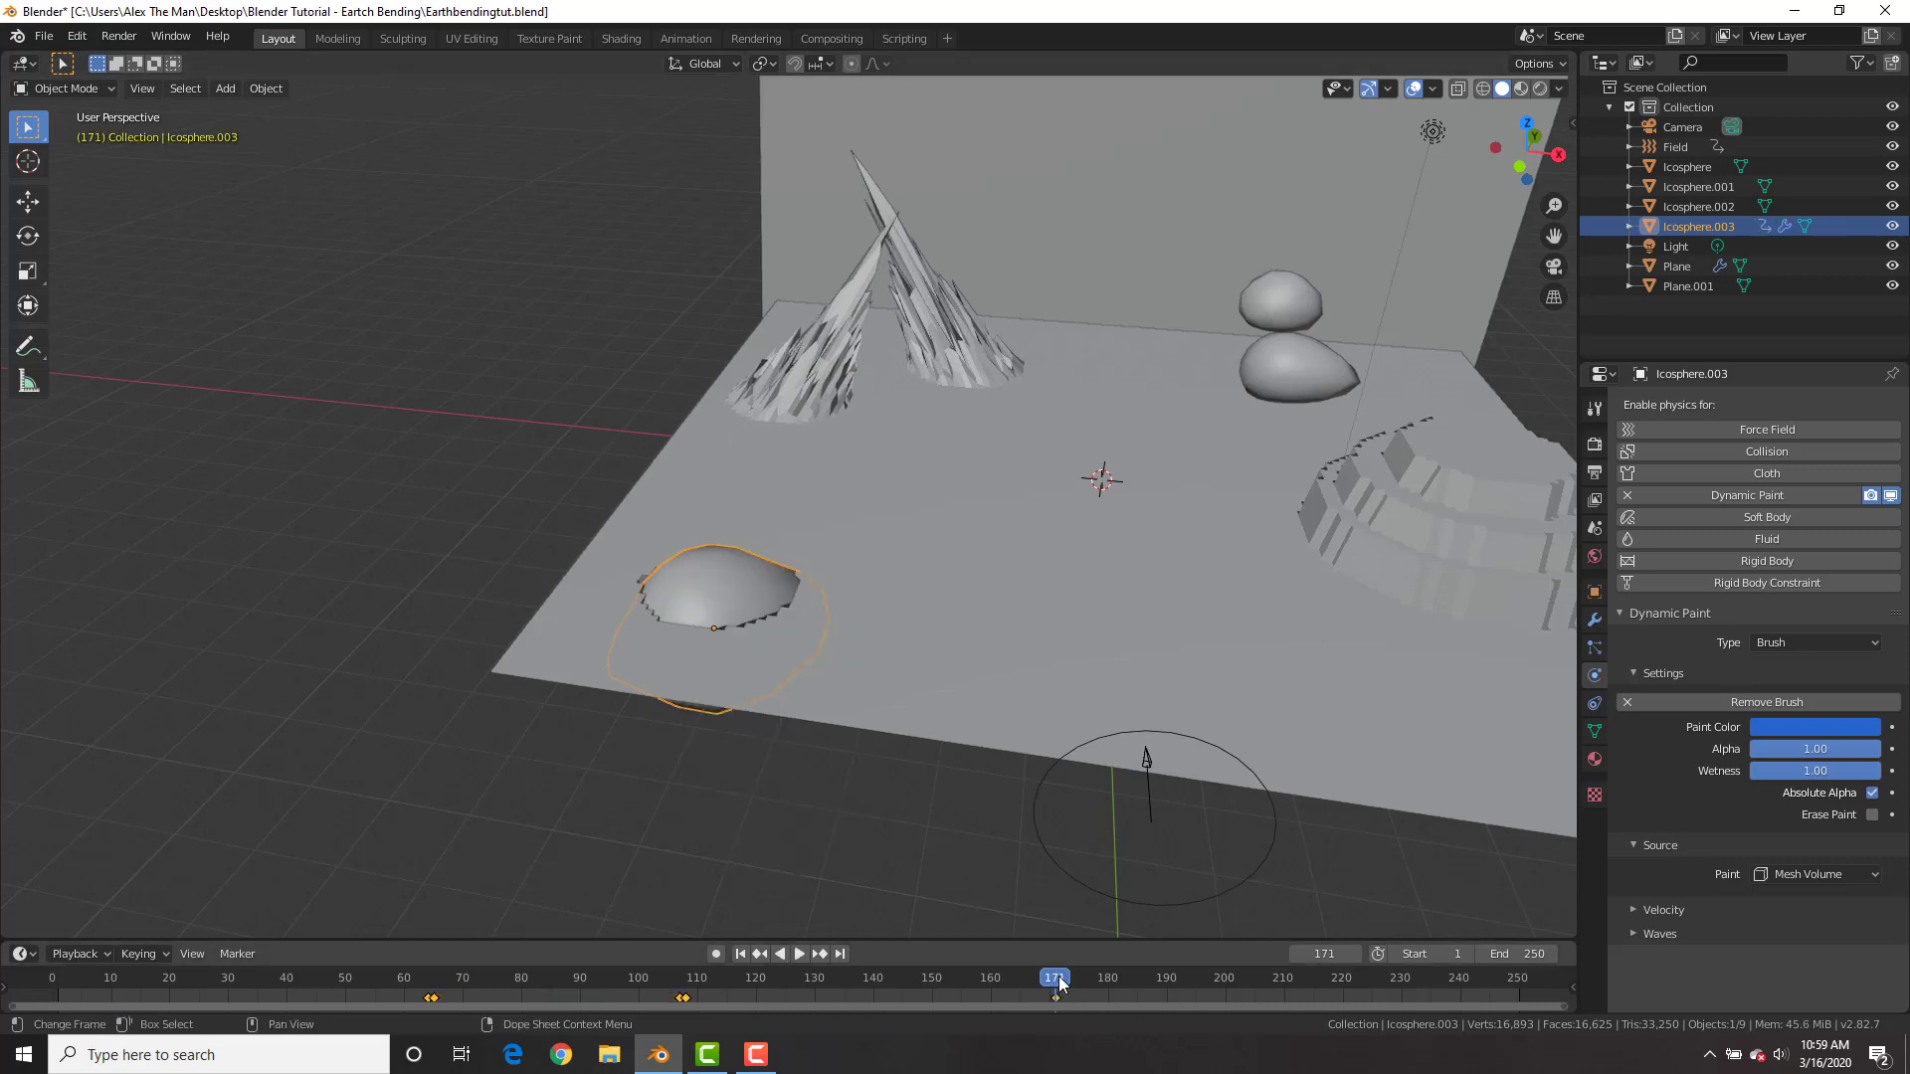
- Lift the boulder along Z well clear of the ground at frame 178 and keyframe it there
drag(1087, 984, 1097, 981)
key(g)
key(z)
click(712, 295)
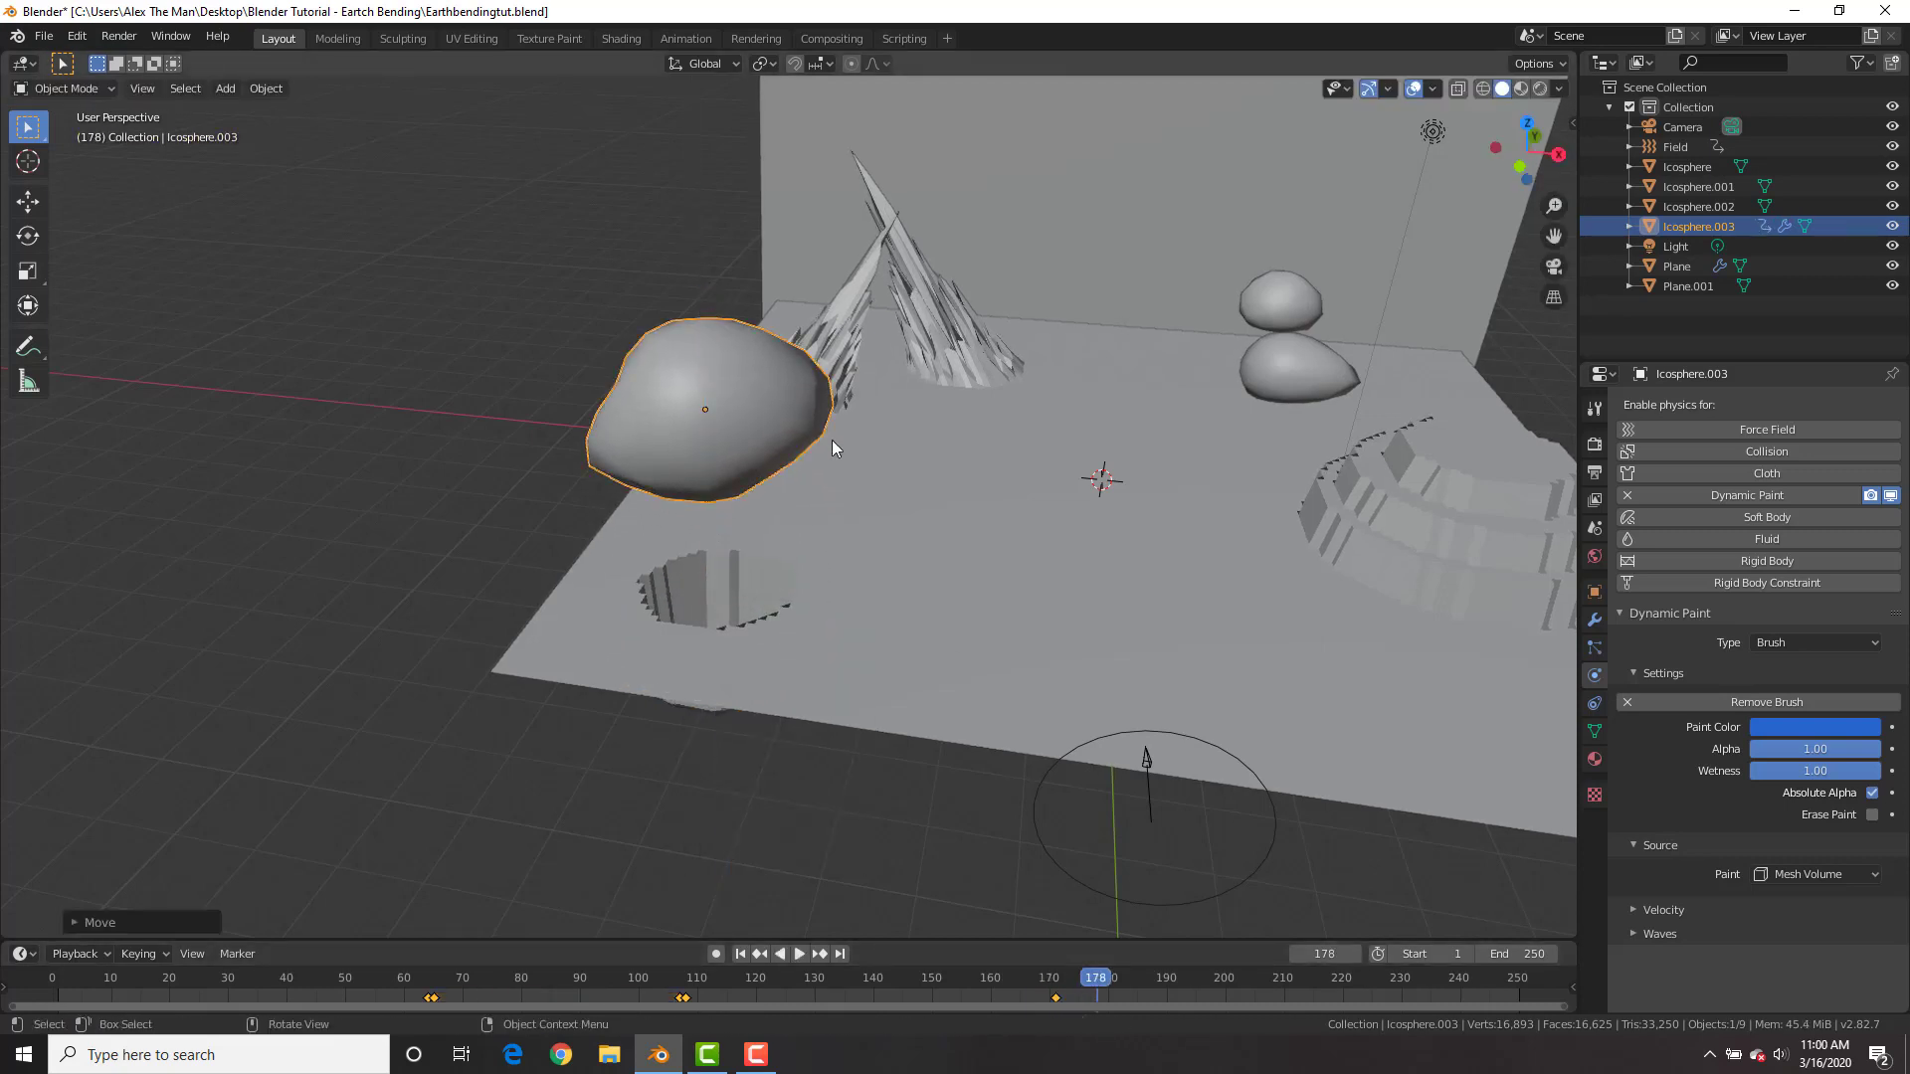
key(i)
click(832, 440)
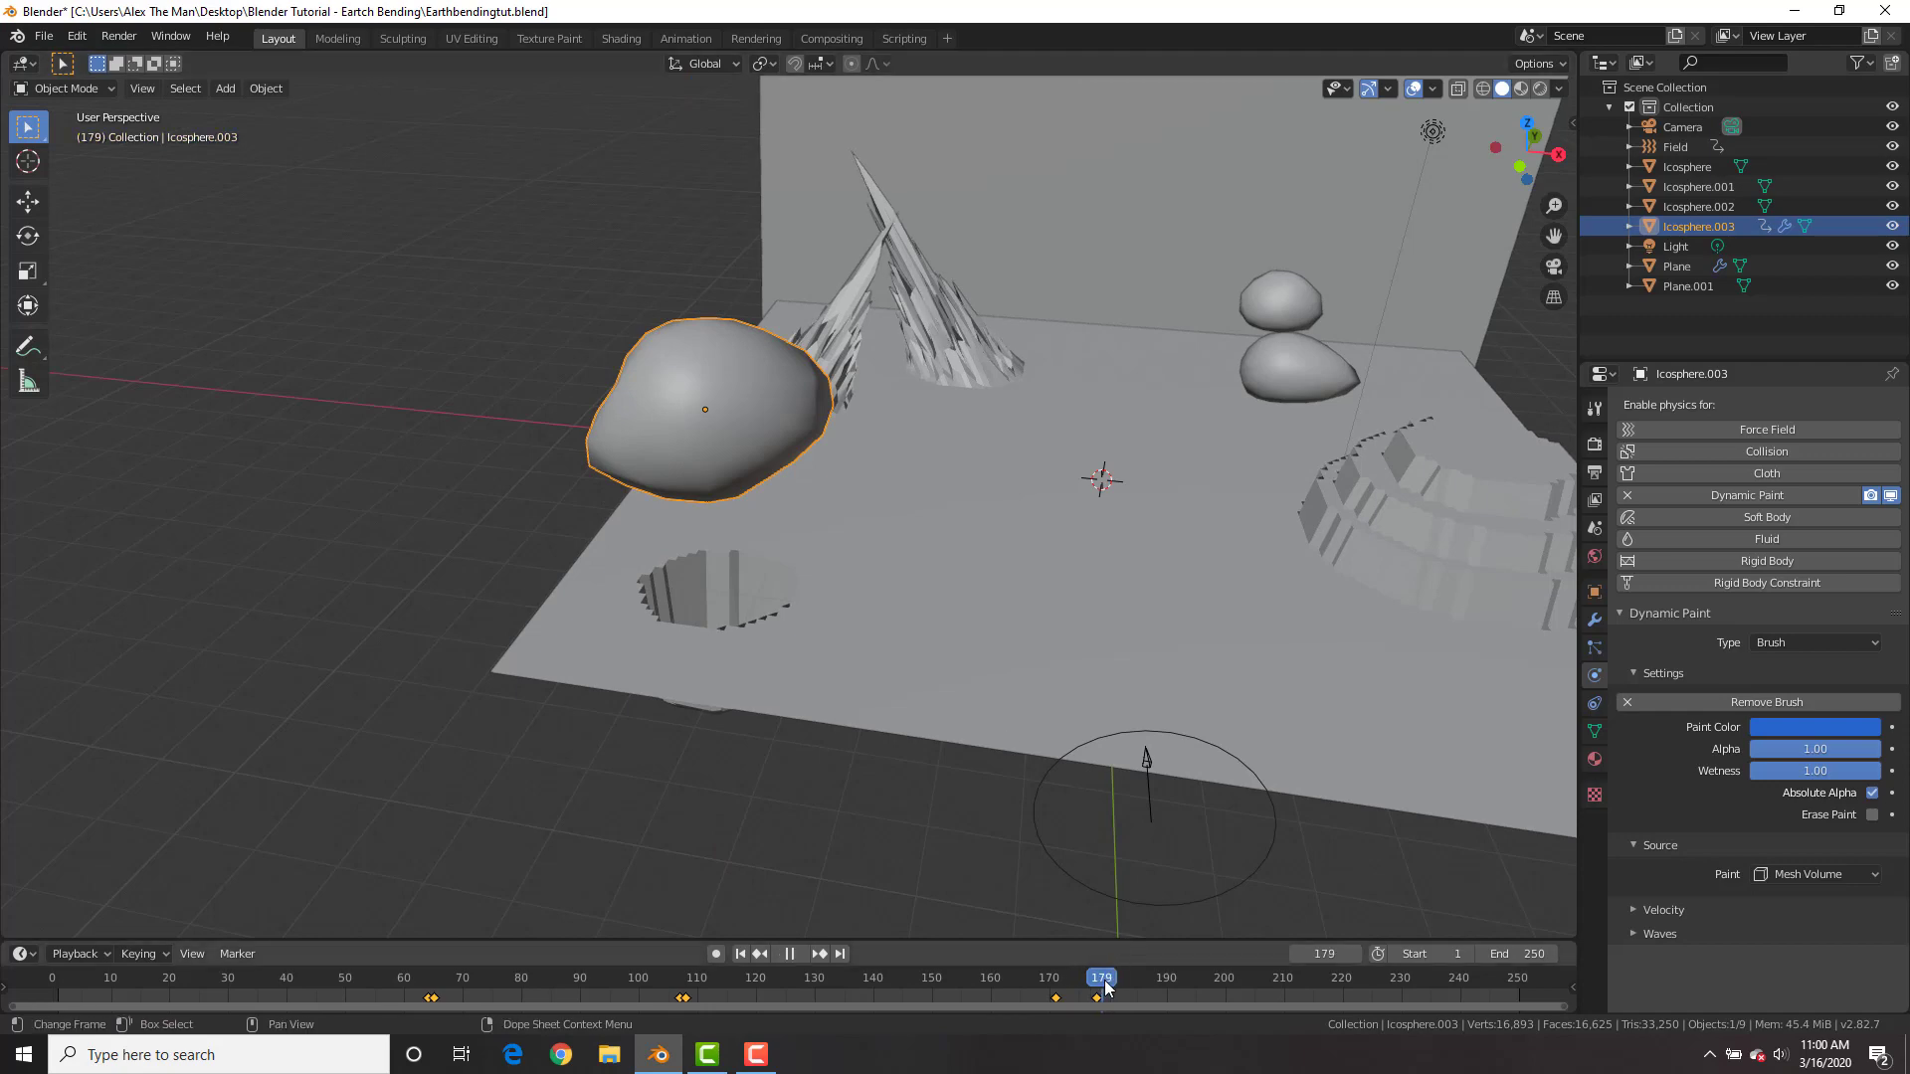
- At frame 190, move the boulder about 6.11 m along X over the ground plane and keyframe its location
drag(1156, 987, 1166, 987)
key(g)
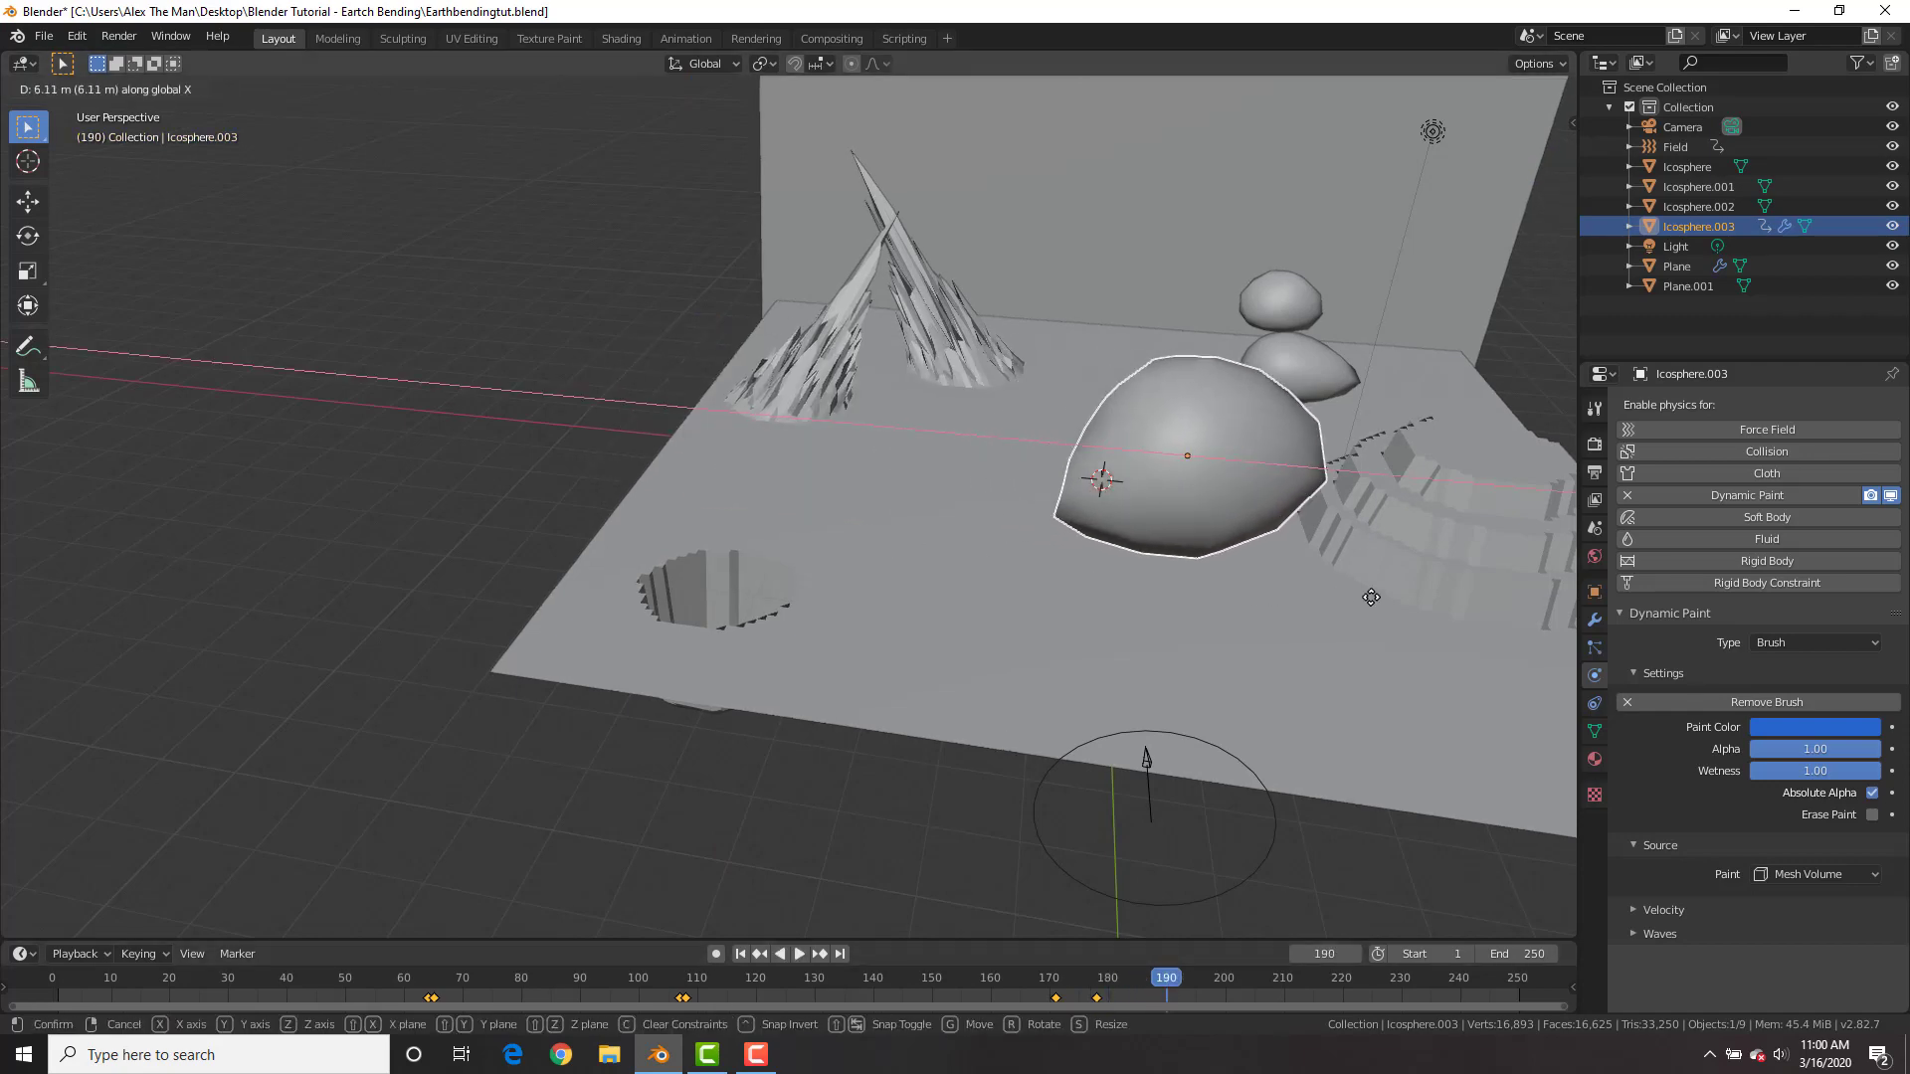
click(1370, 597)
key(i)
click(1371, 596)
middle_drag(1184, 510, 999, 1005)
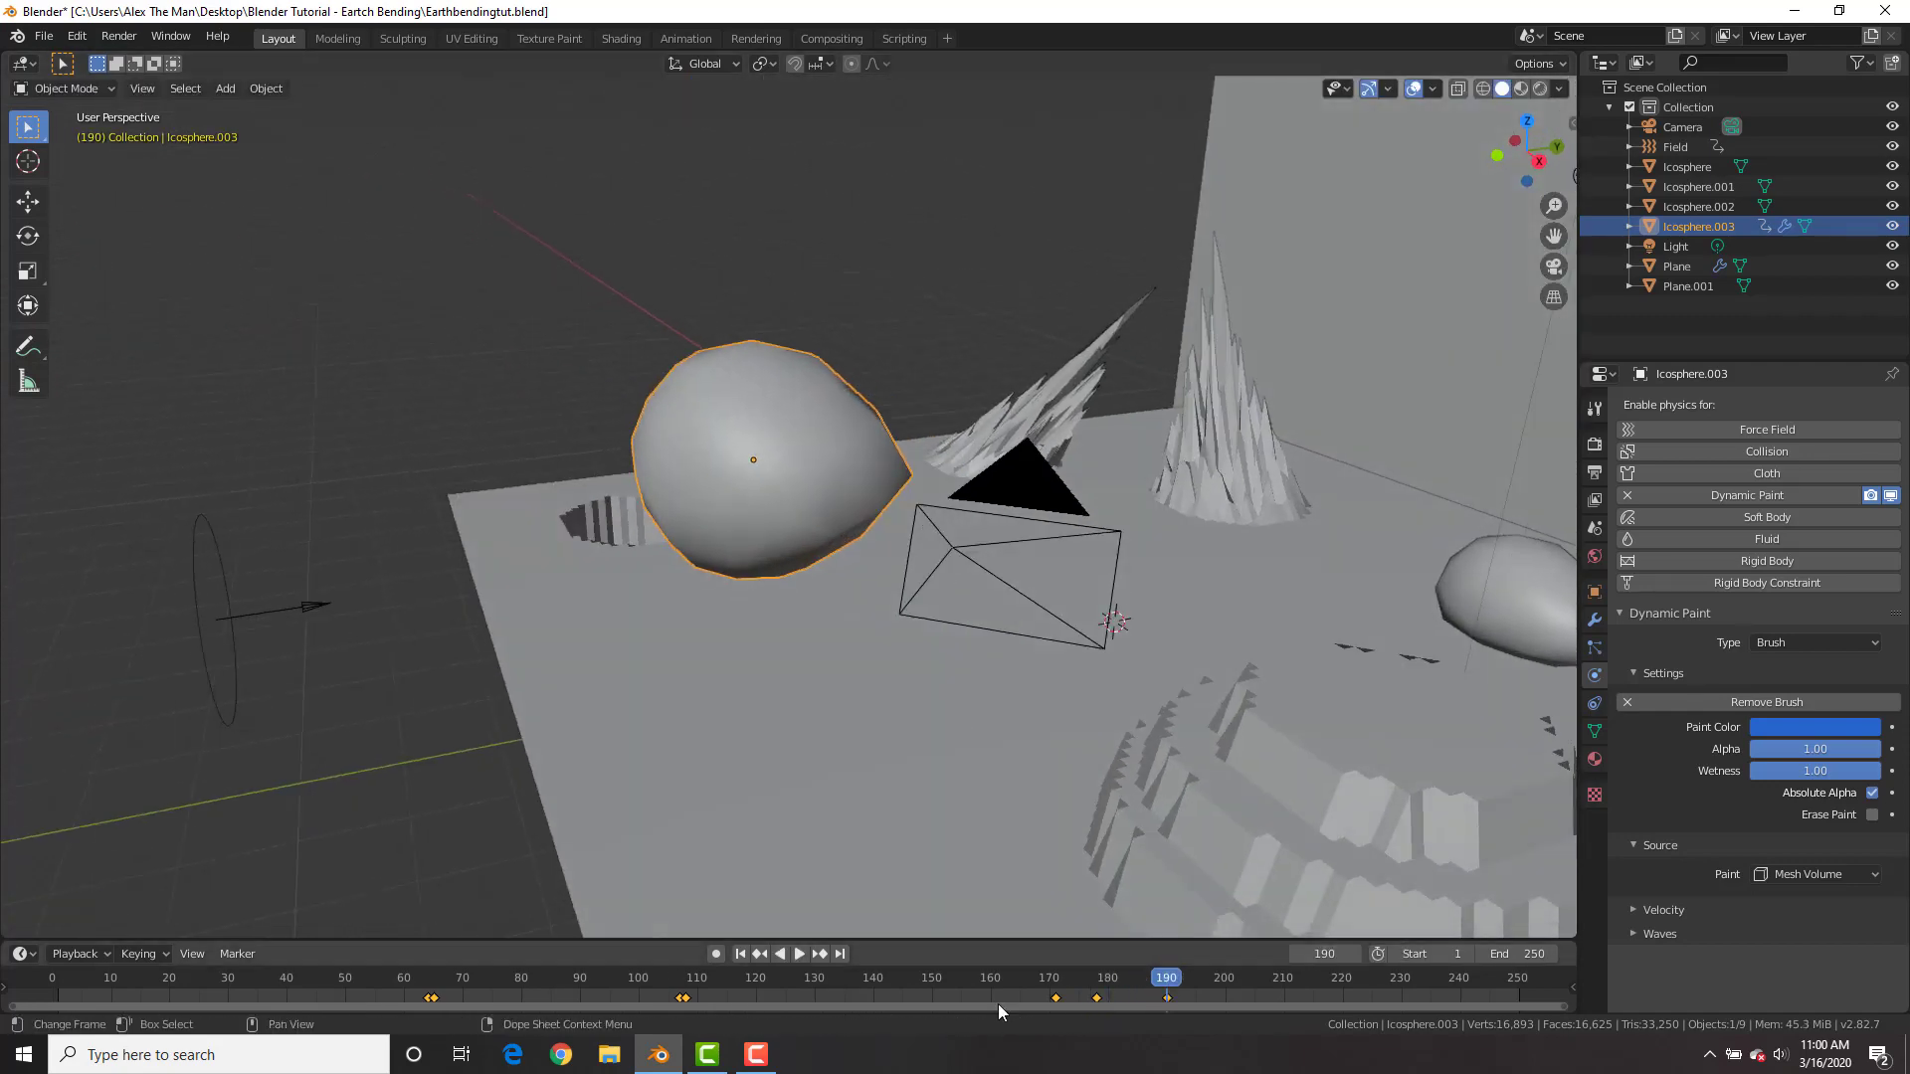
- At frame 193, lower the boulder in the right side view until it is sunk into the ground, and keyframe its location
middle_drag(1115, 726, 1047, 671)
key(KP_3)
key(g)
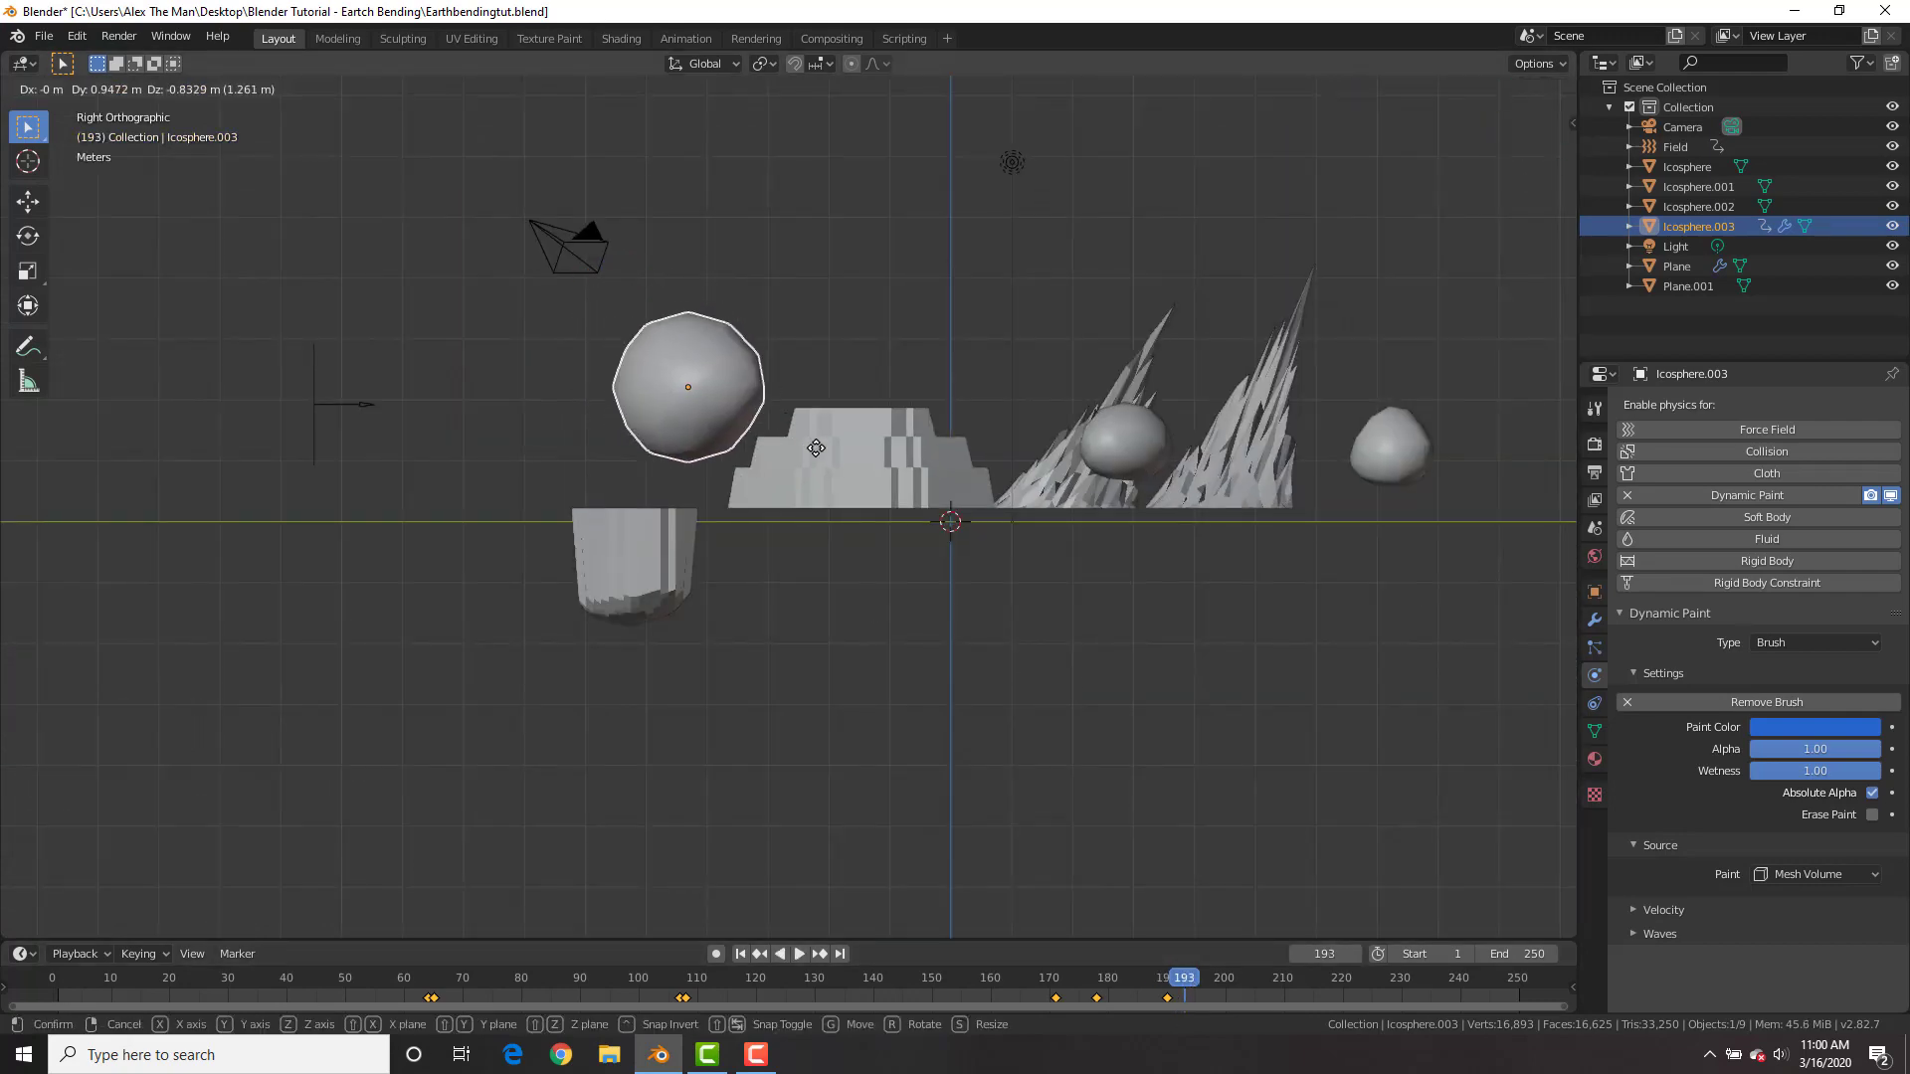
click(930, 555)
middle_drag(930, 555, 1140, 618)
key(i)
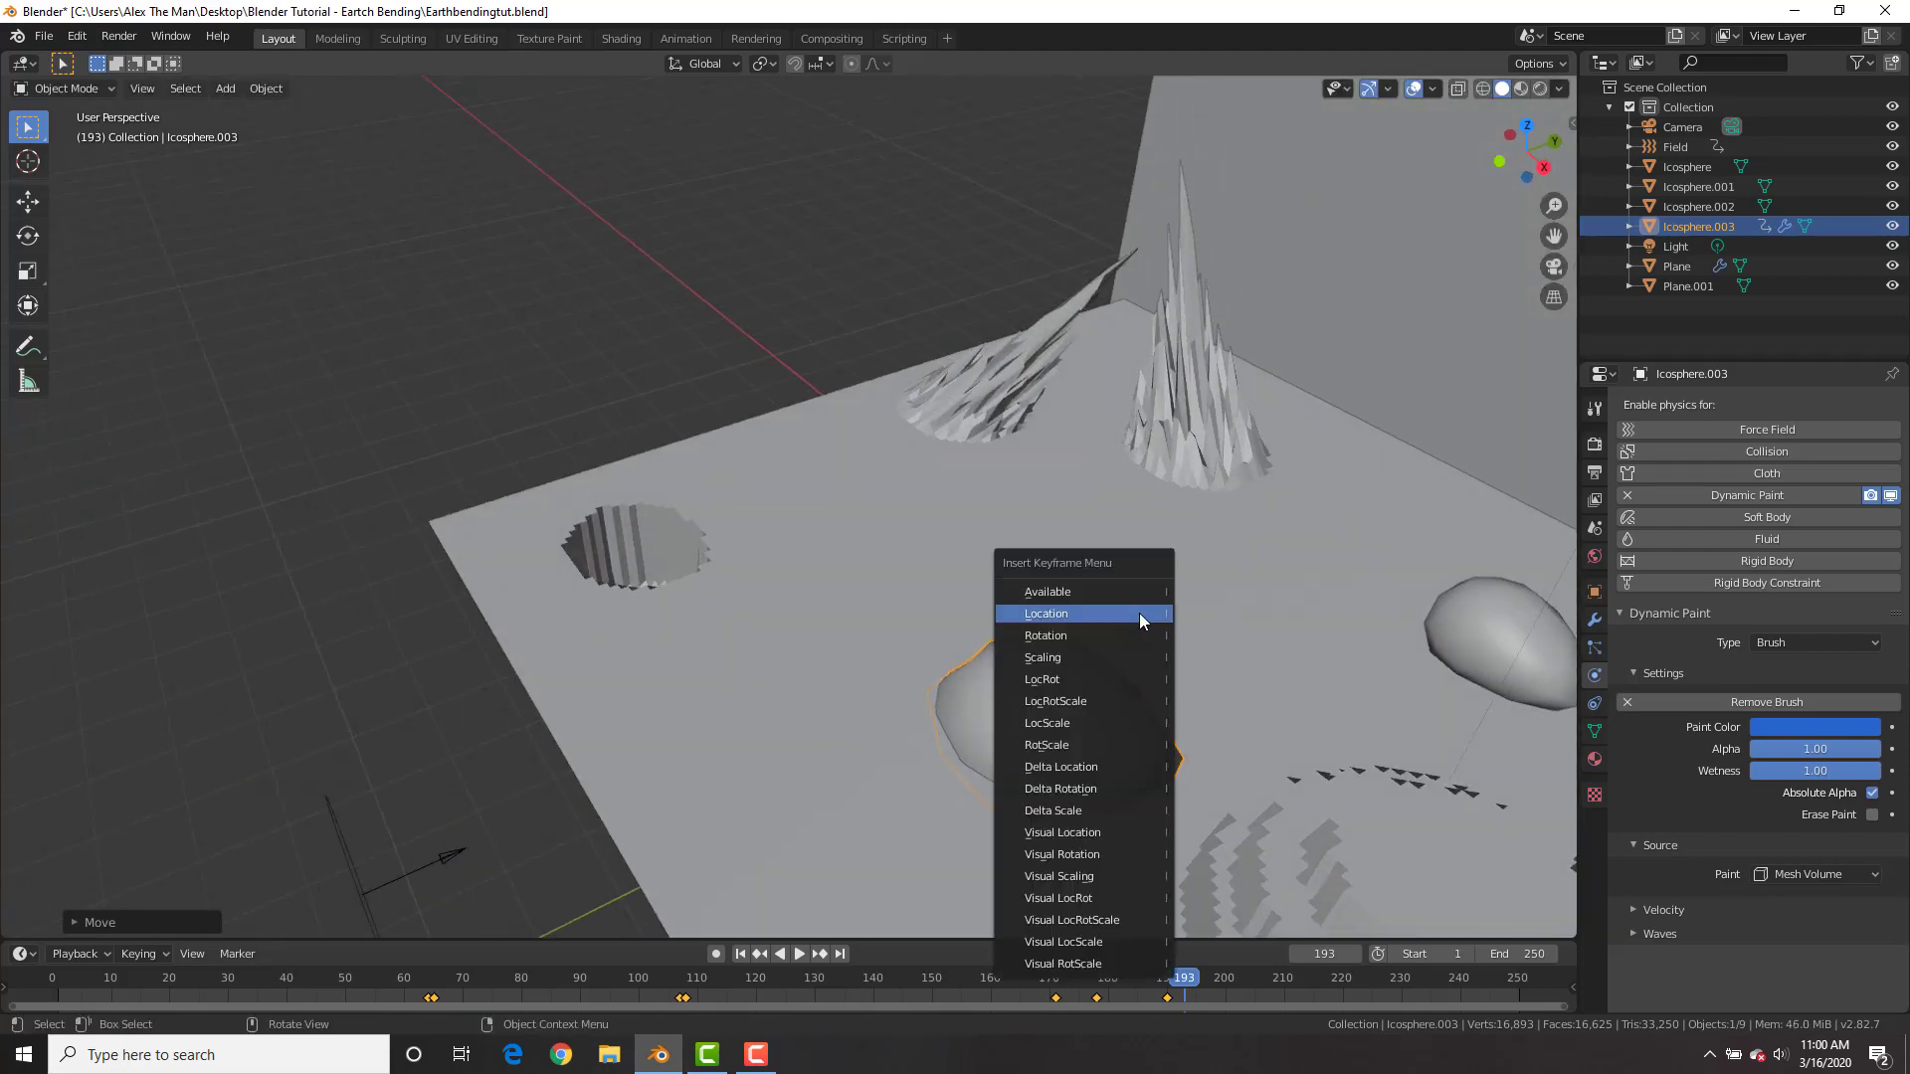
click(1138, 614)
- At frame 203, move the boulder along Y across the ground toward the back wall and keyframe its location
drag(1224, 982, 1240, 982)
key(g)
key(y)
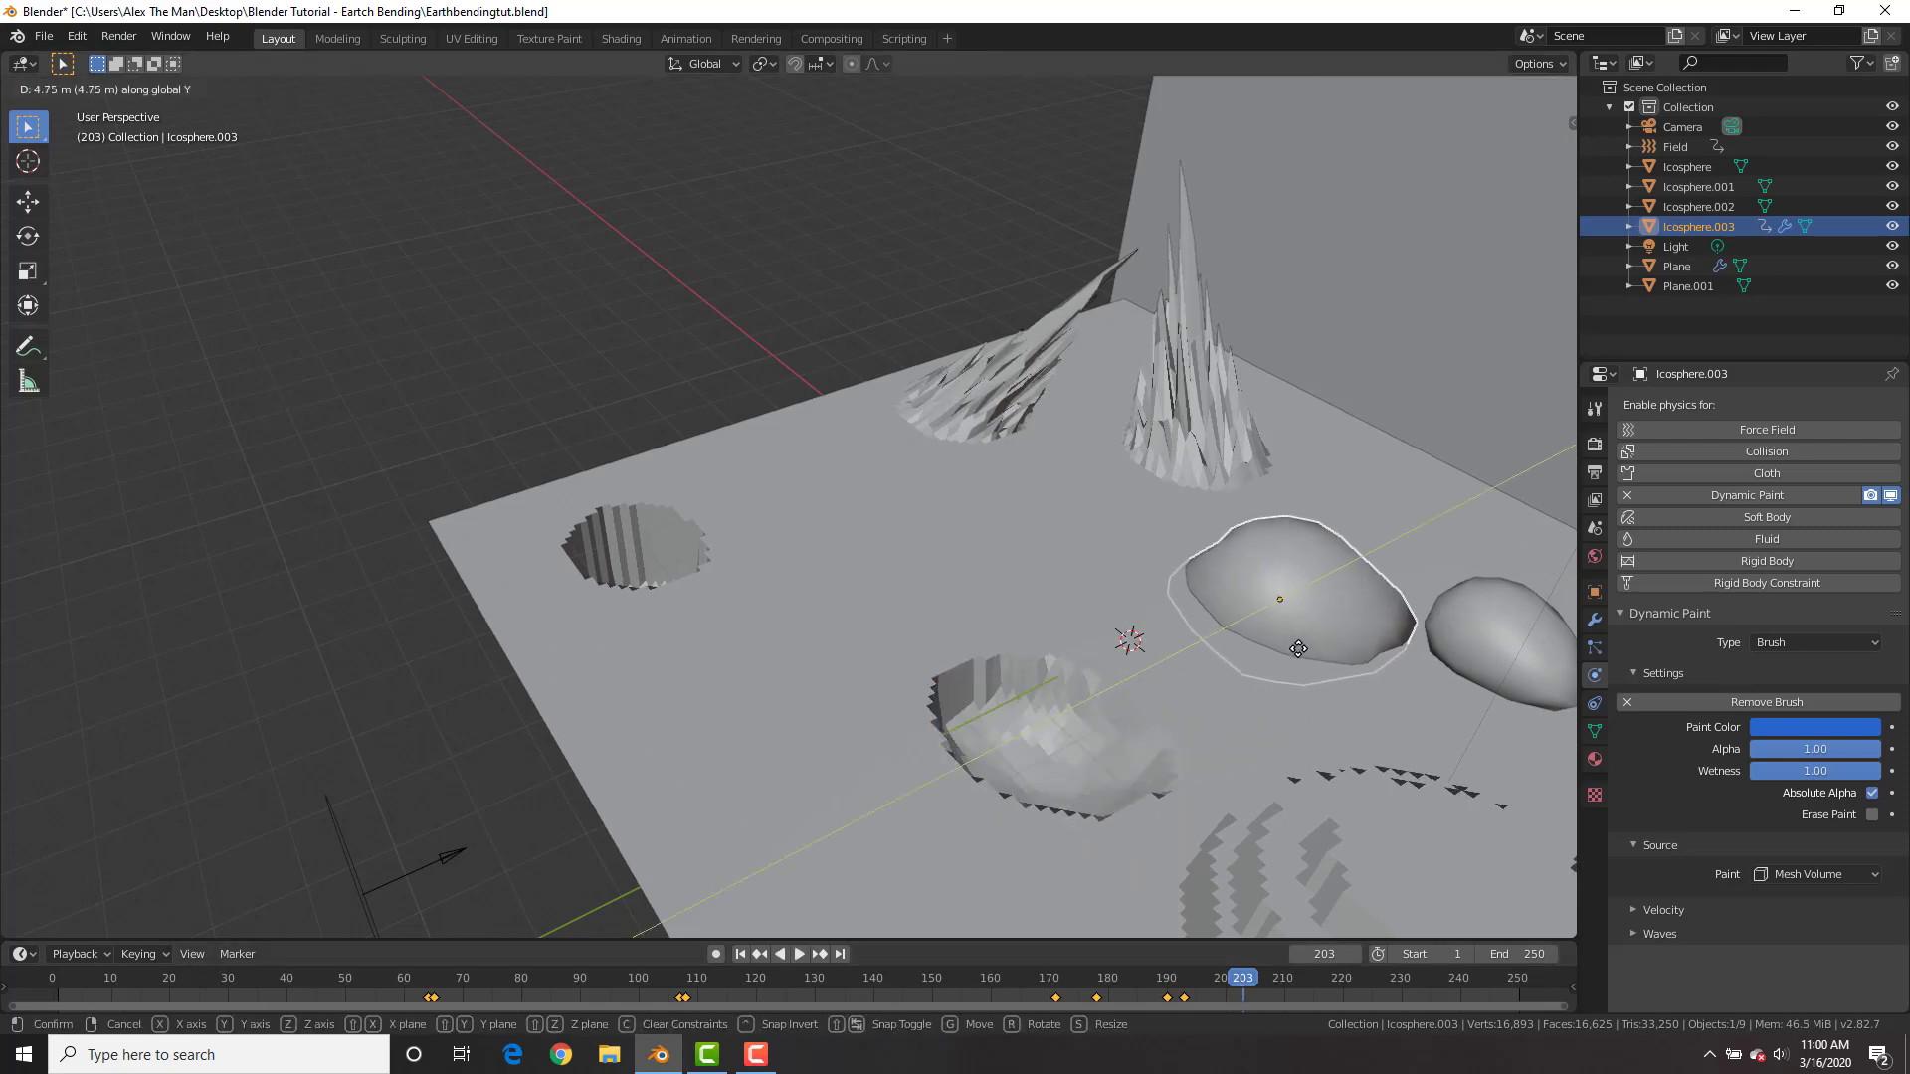
click(1357, 588)
key(i)
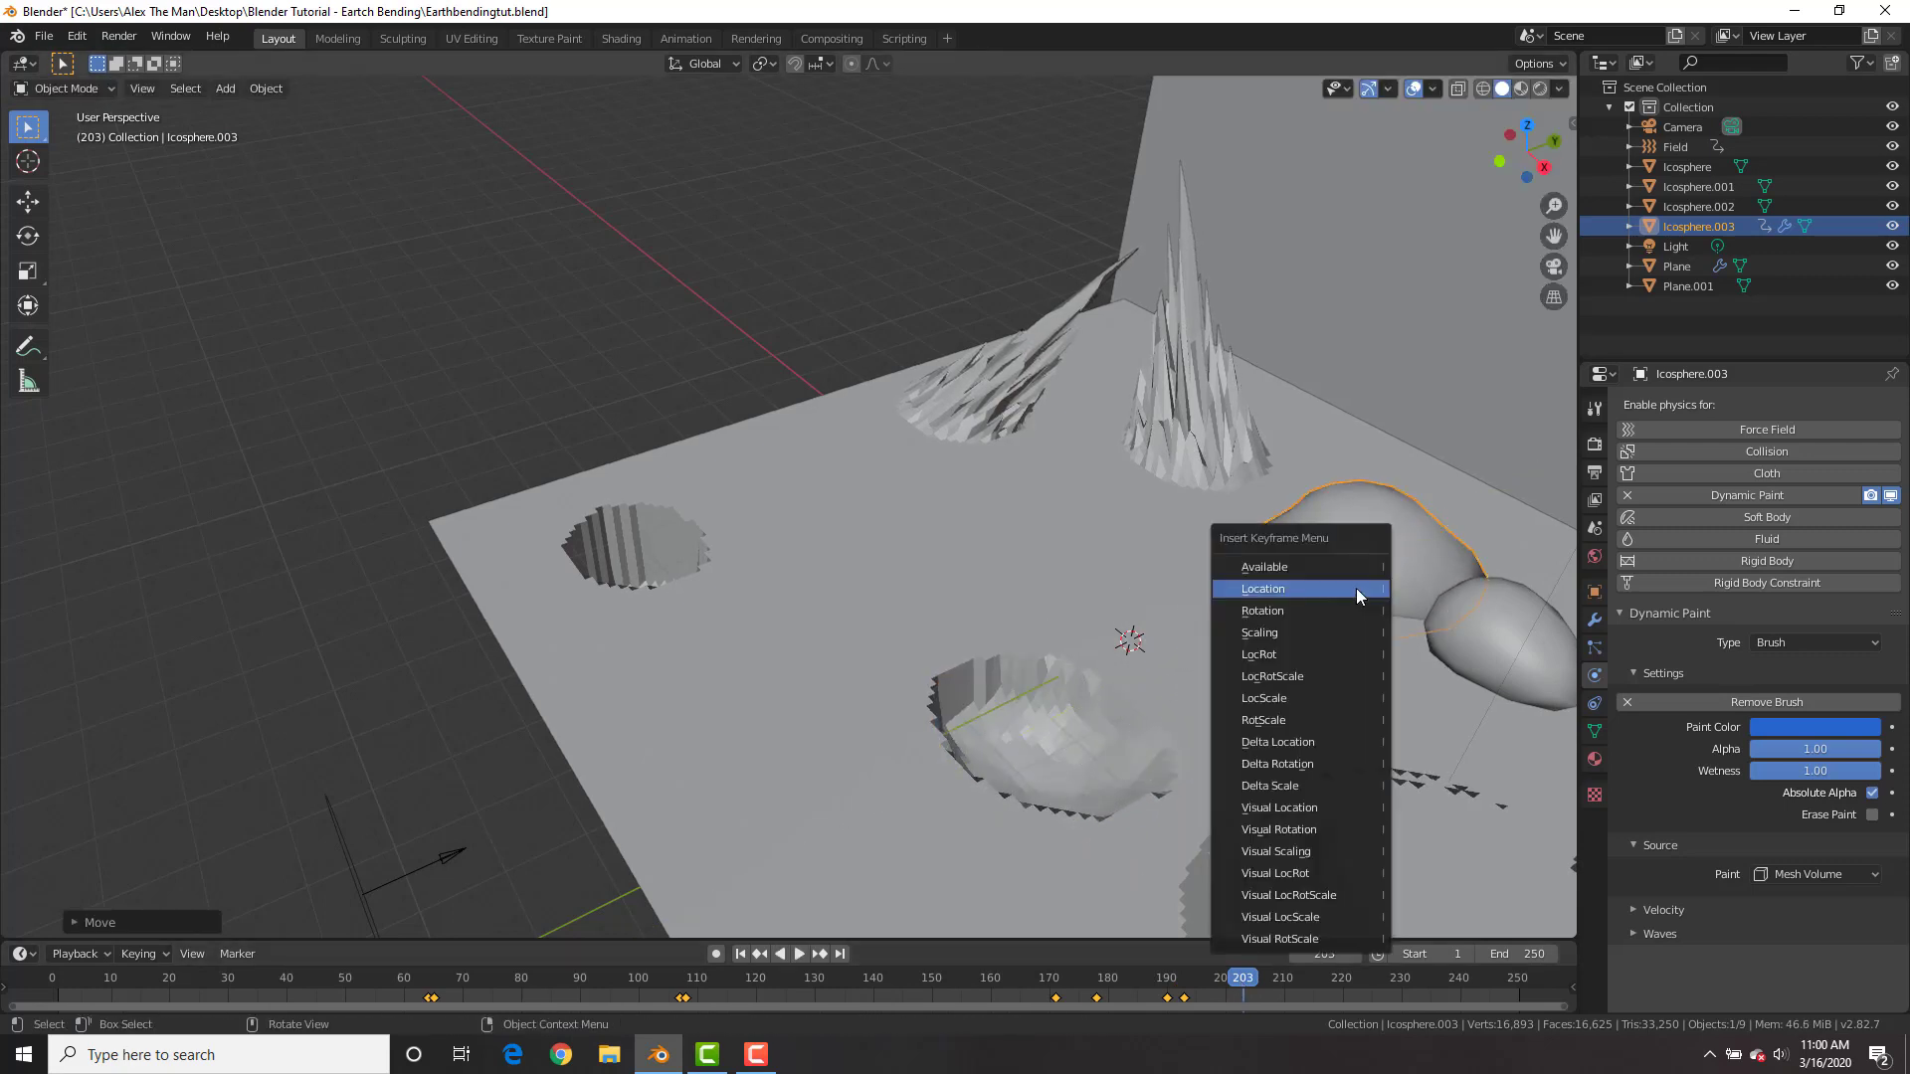
click(1357, 588)
- Play the animation from the start to frame 243 to check the boulder ploughing through the ground, and save the file
key(shift+Left)
key(space)
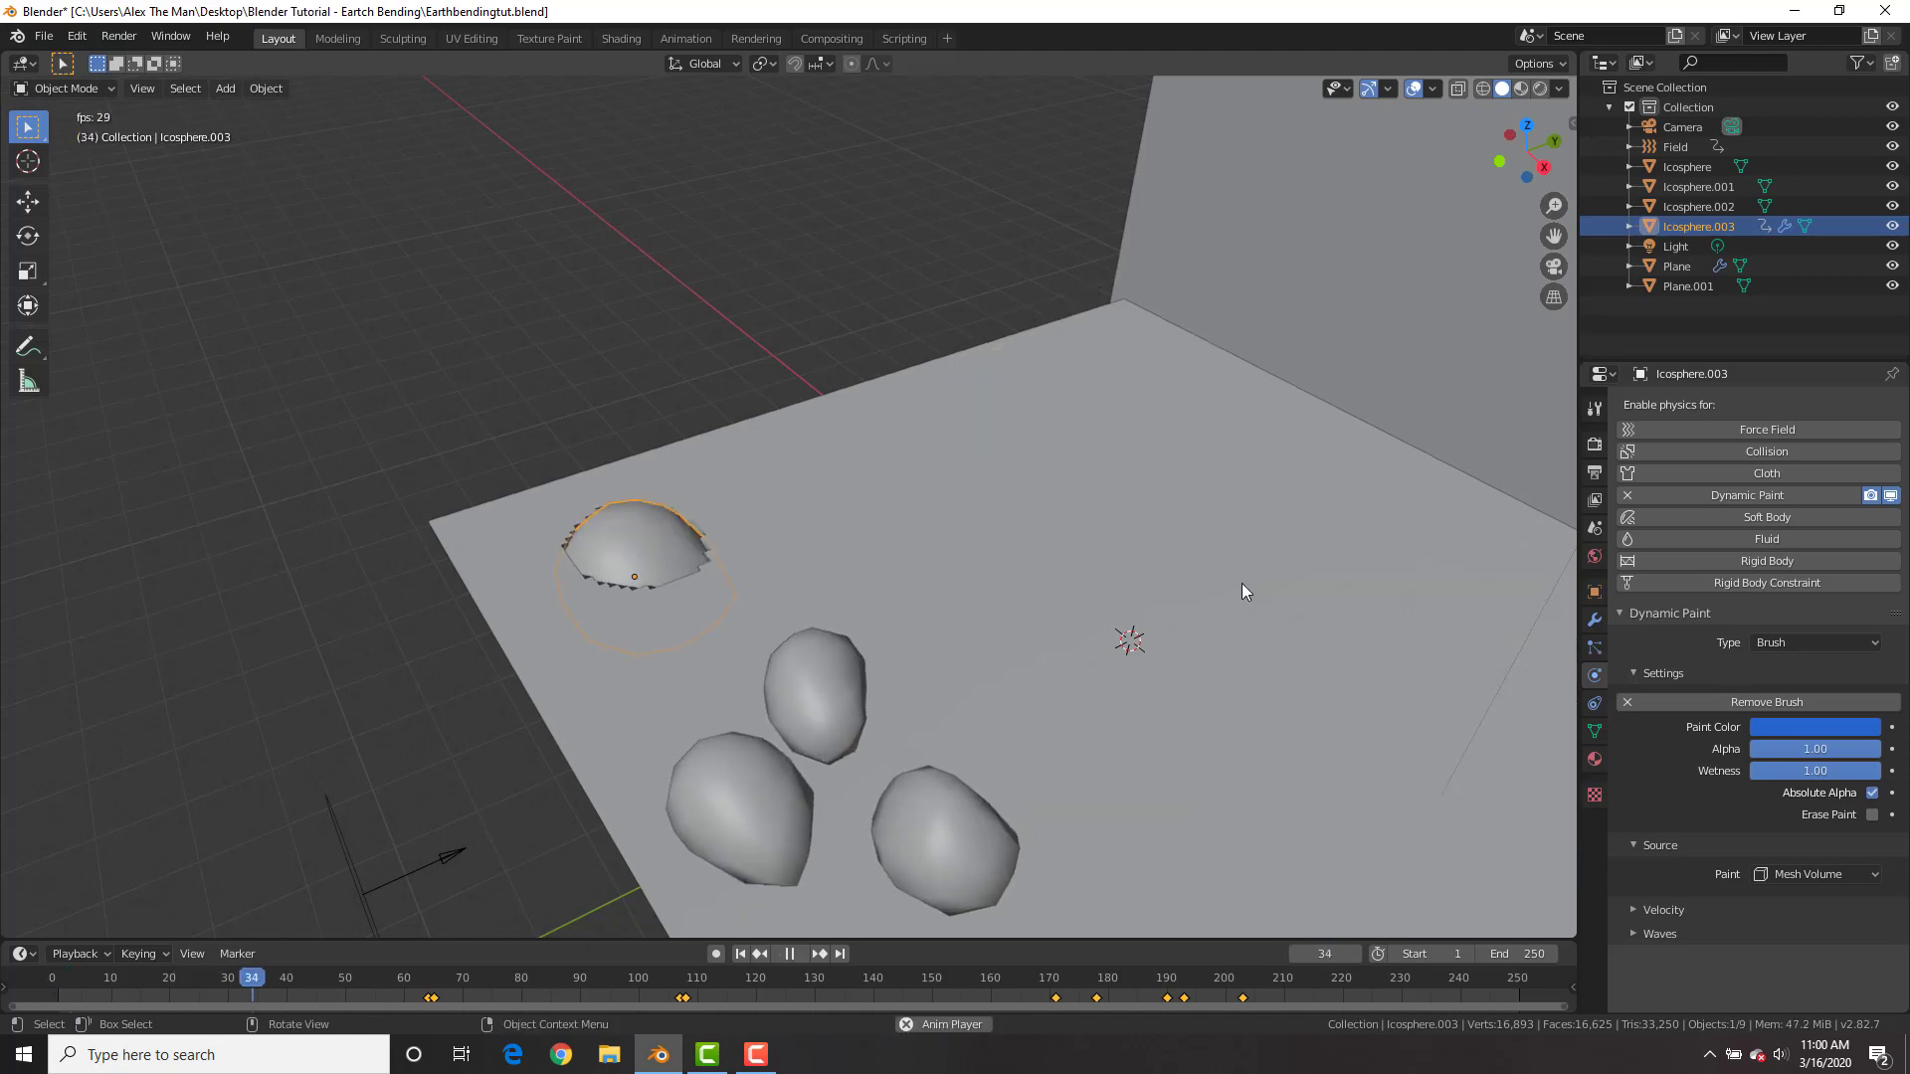
scroll(1241, 559, down, 2)
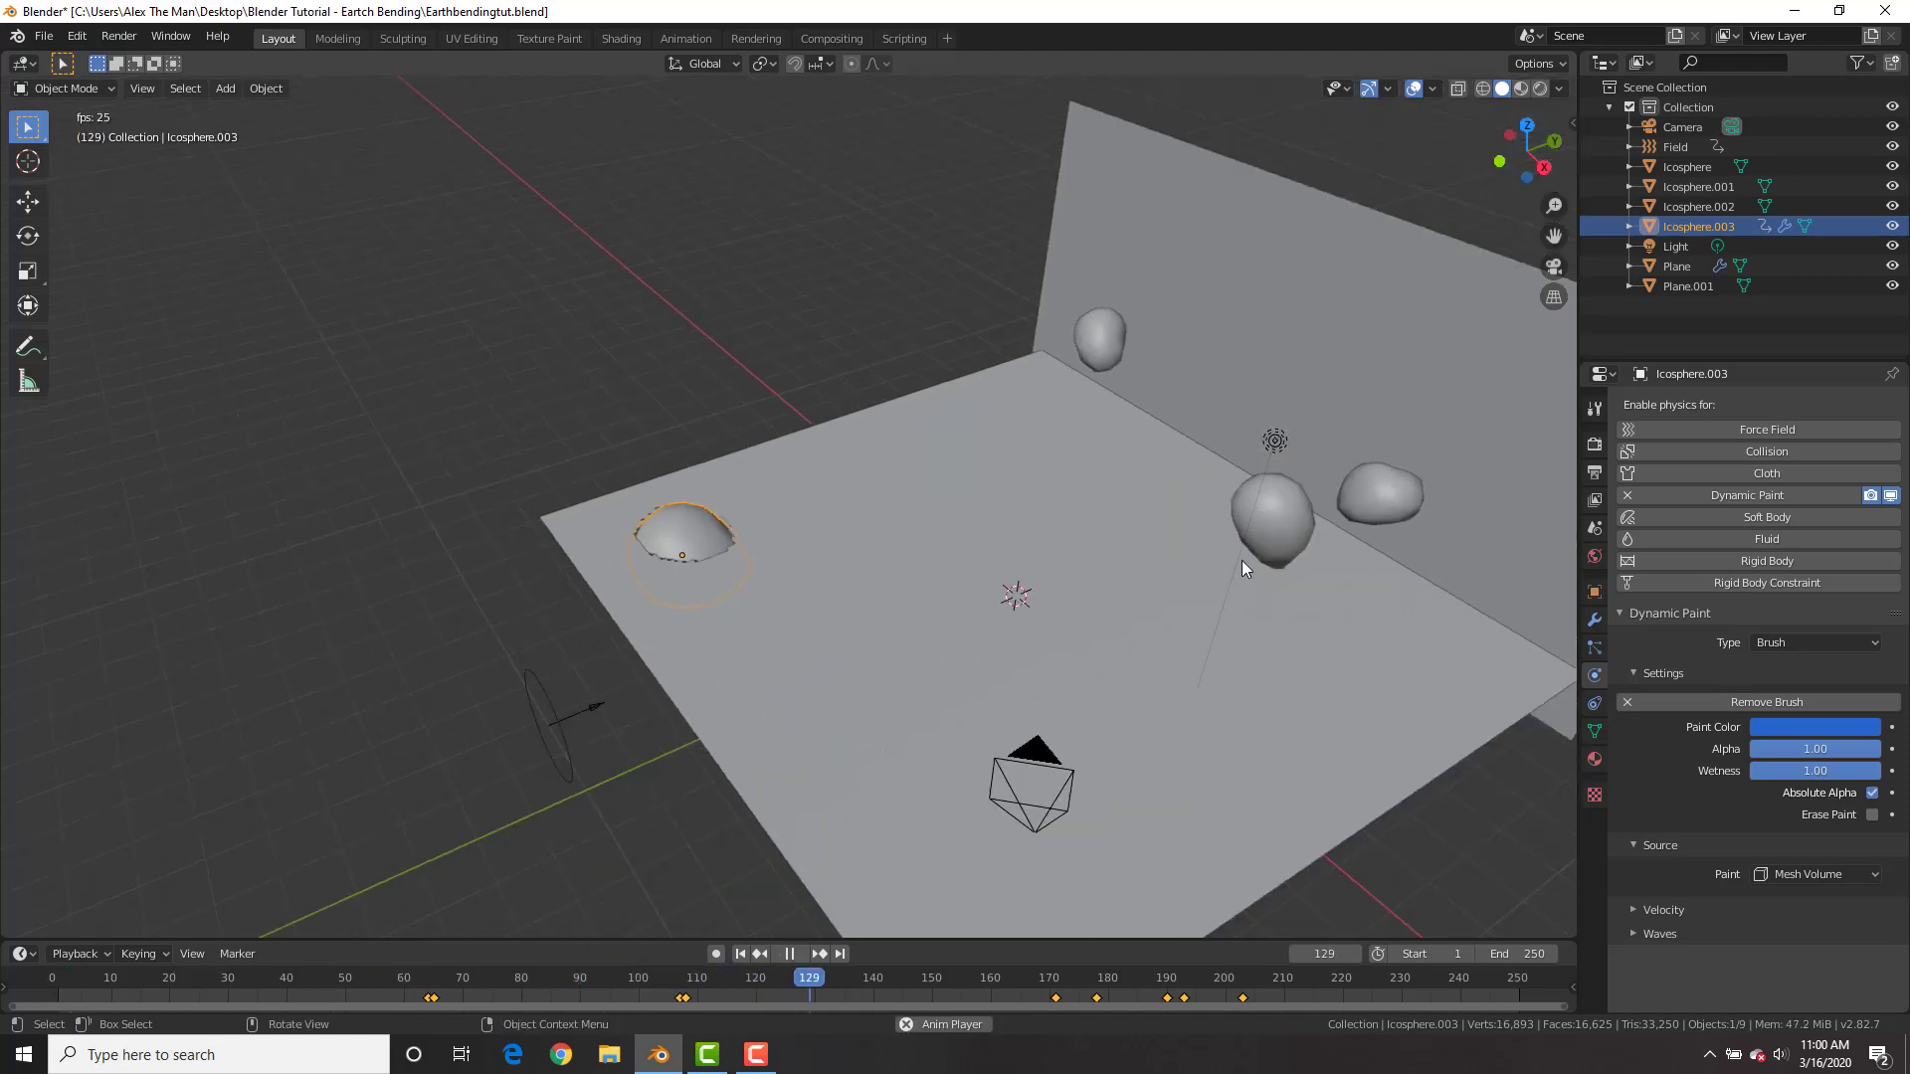
key(space)
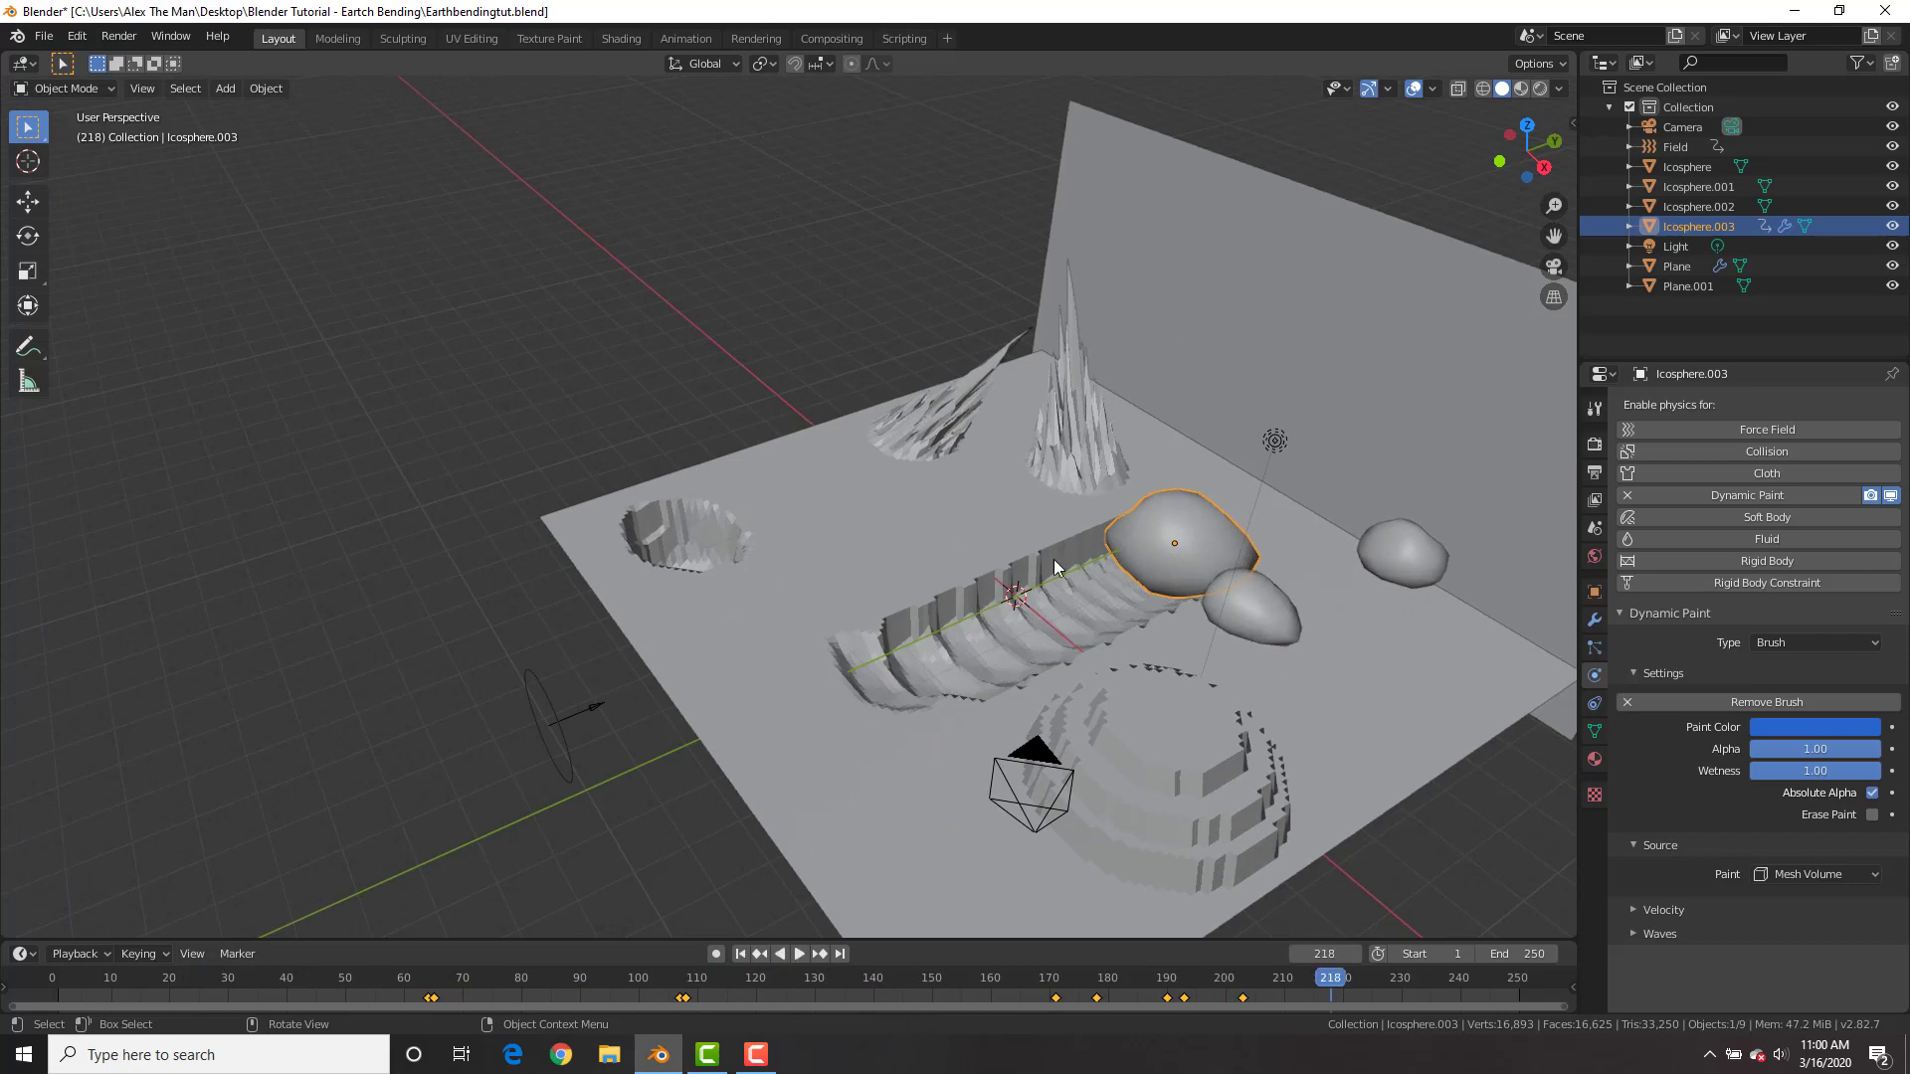
middle_drag(1057, 568, 1111, 566)
scroll(882, 469, up, 5)
key(space)
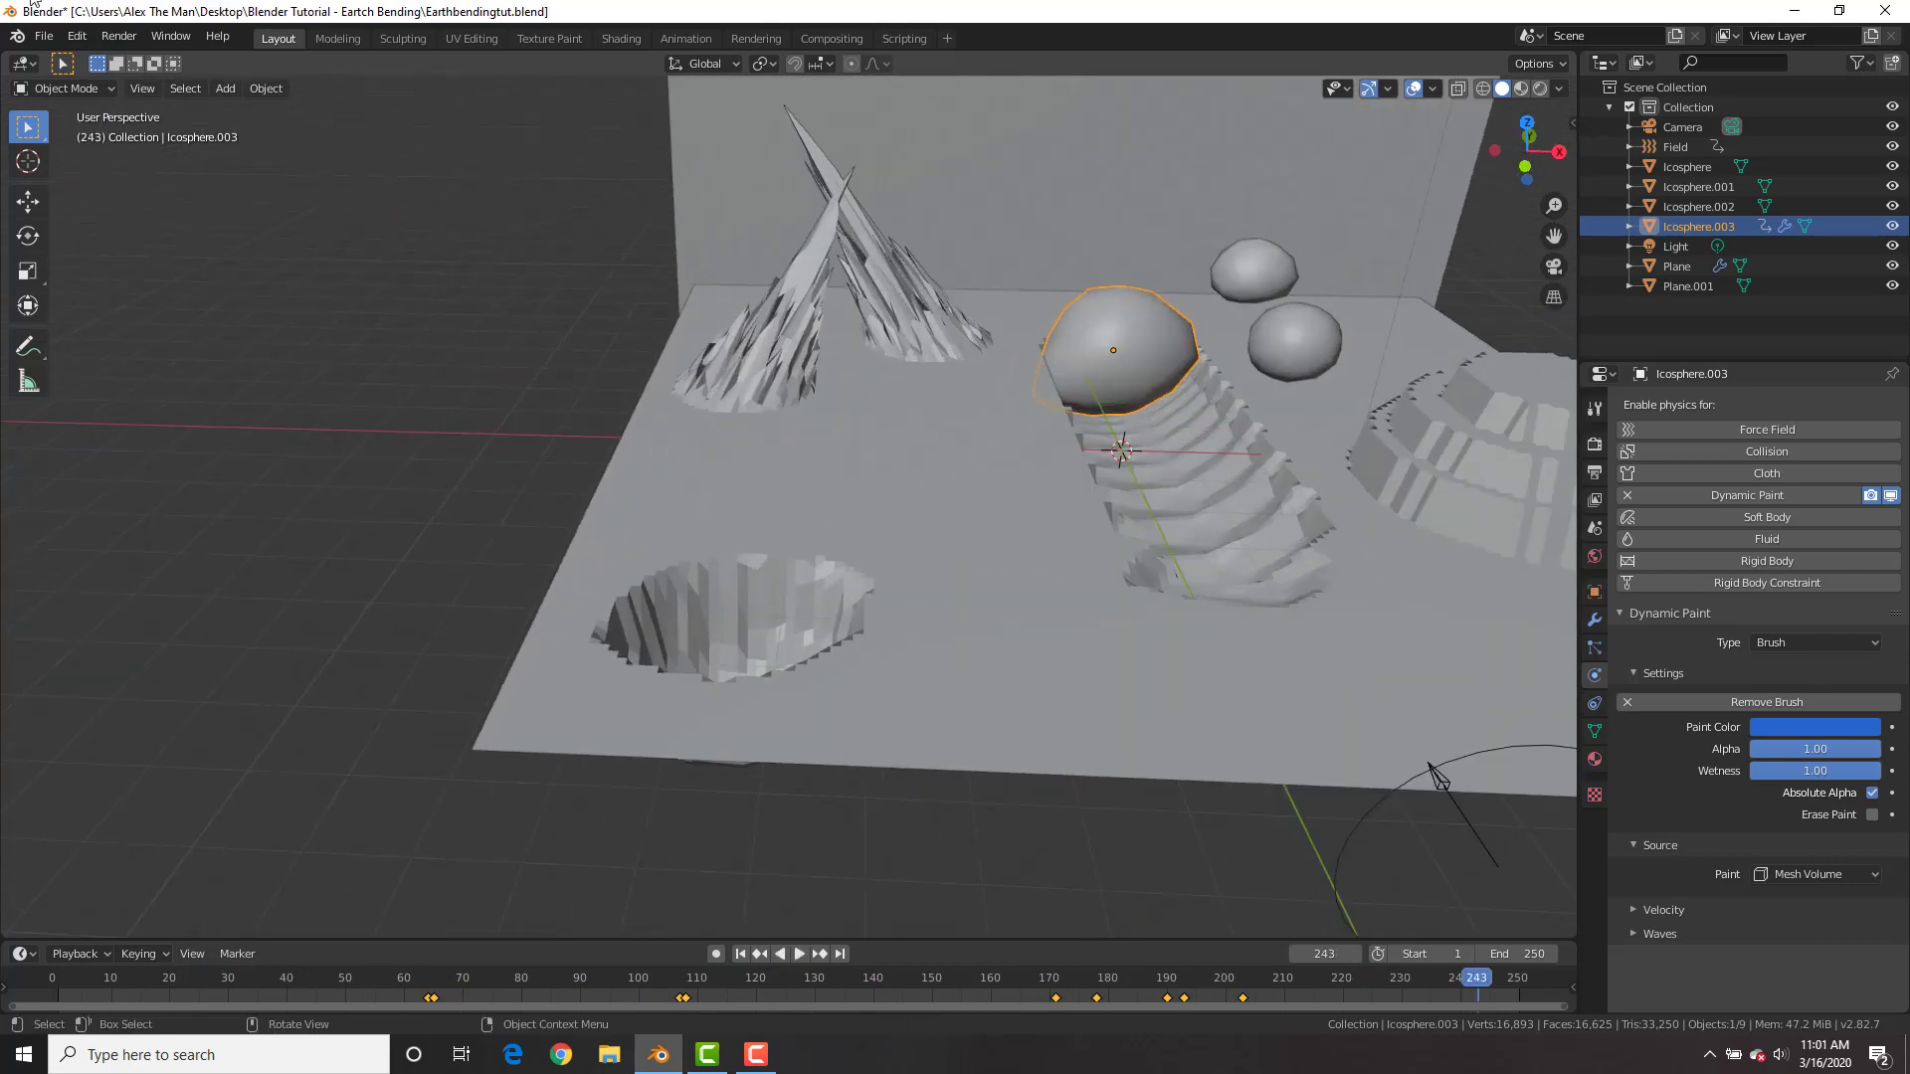
click(45, 36)
click(90, 171)
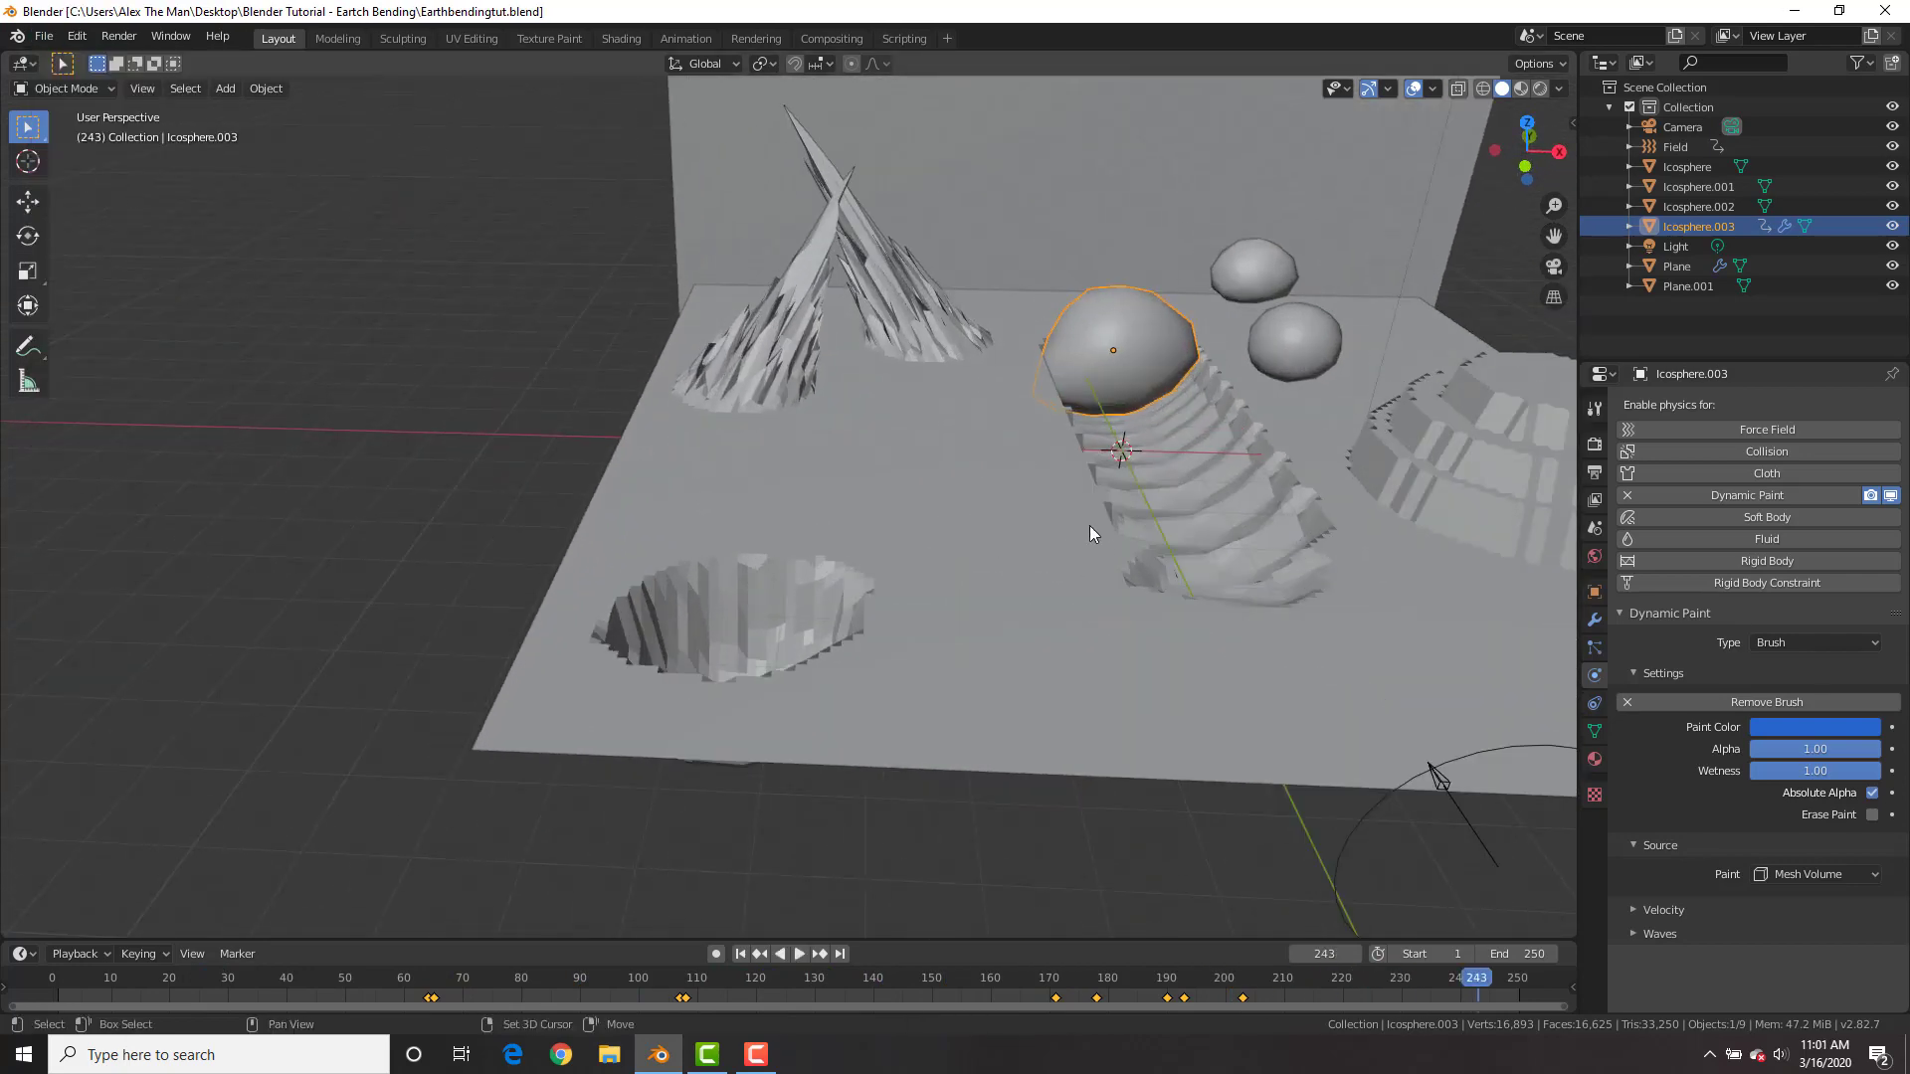
- Go to frame 178 and add a particle system to the lifted boulder
key(shift+Left)
drag(1073, 977, 1095, 978)
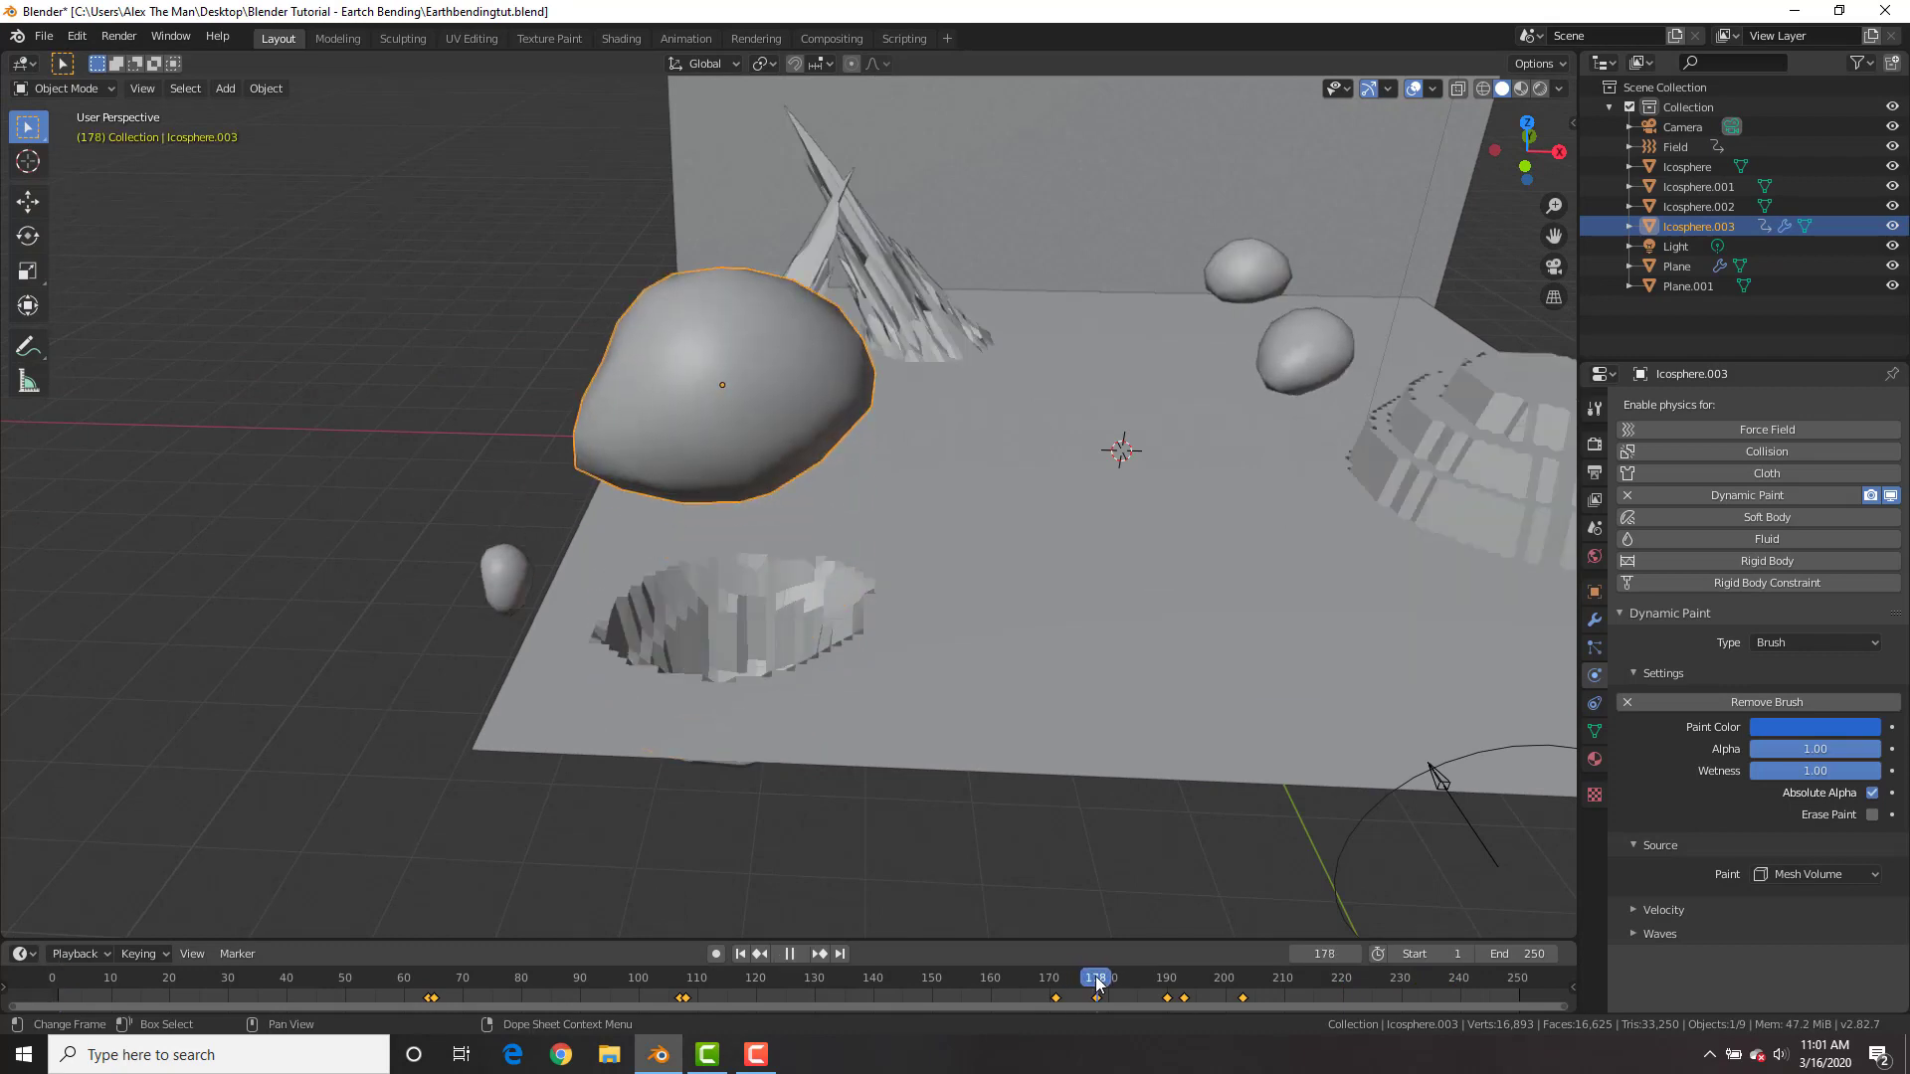
middle_drag(805, 389, 824, 362)
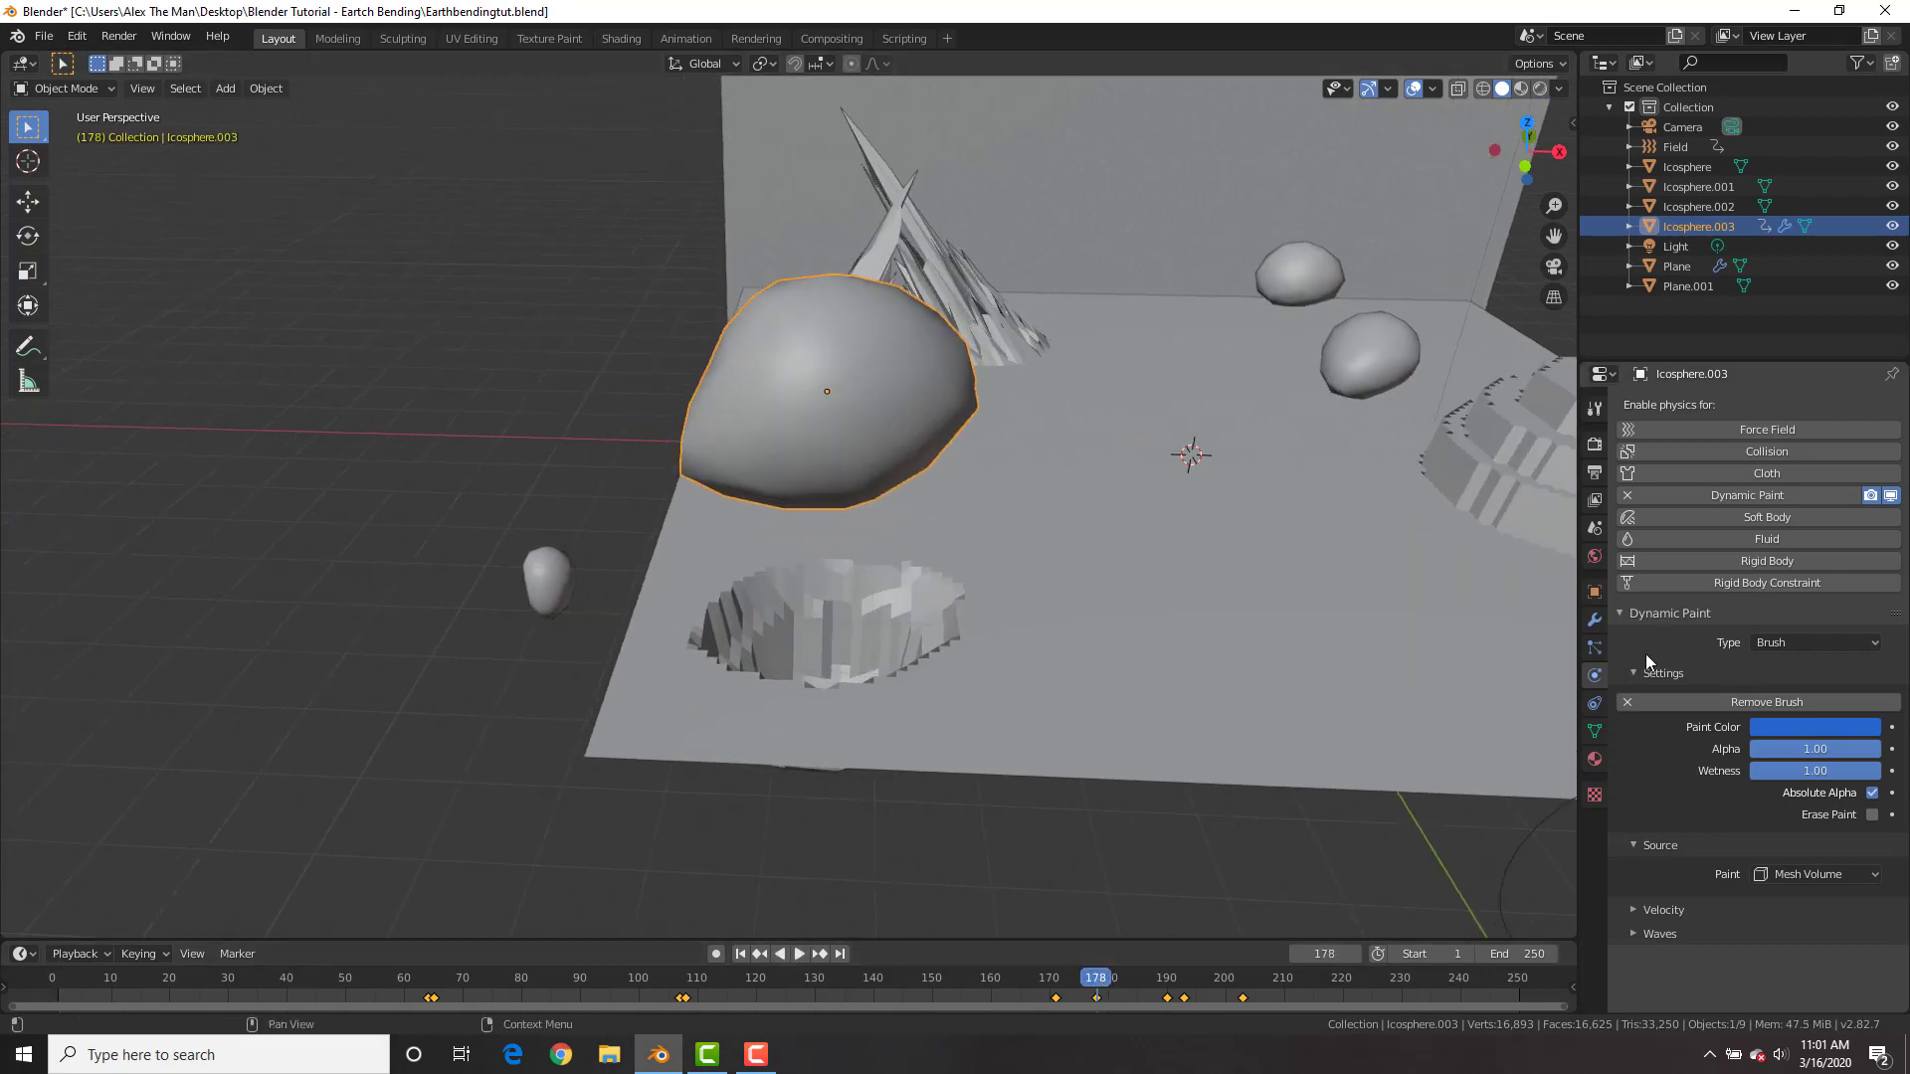
click(1594, 647)
click(1893, 407)
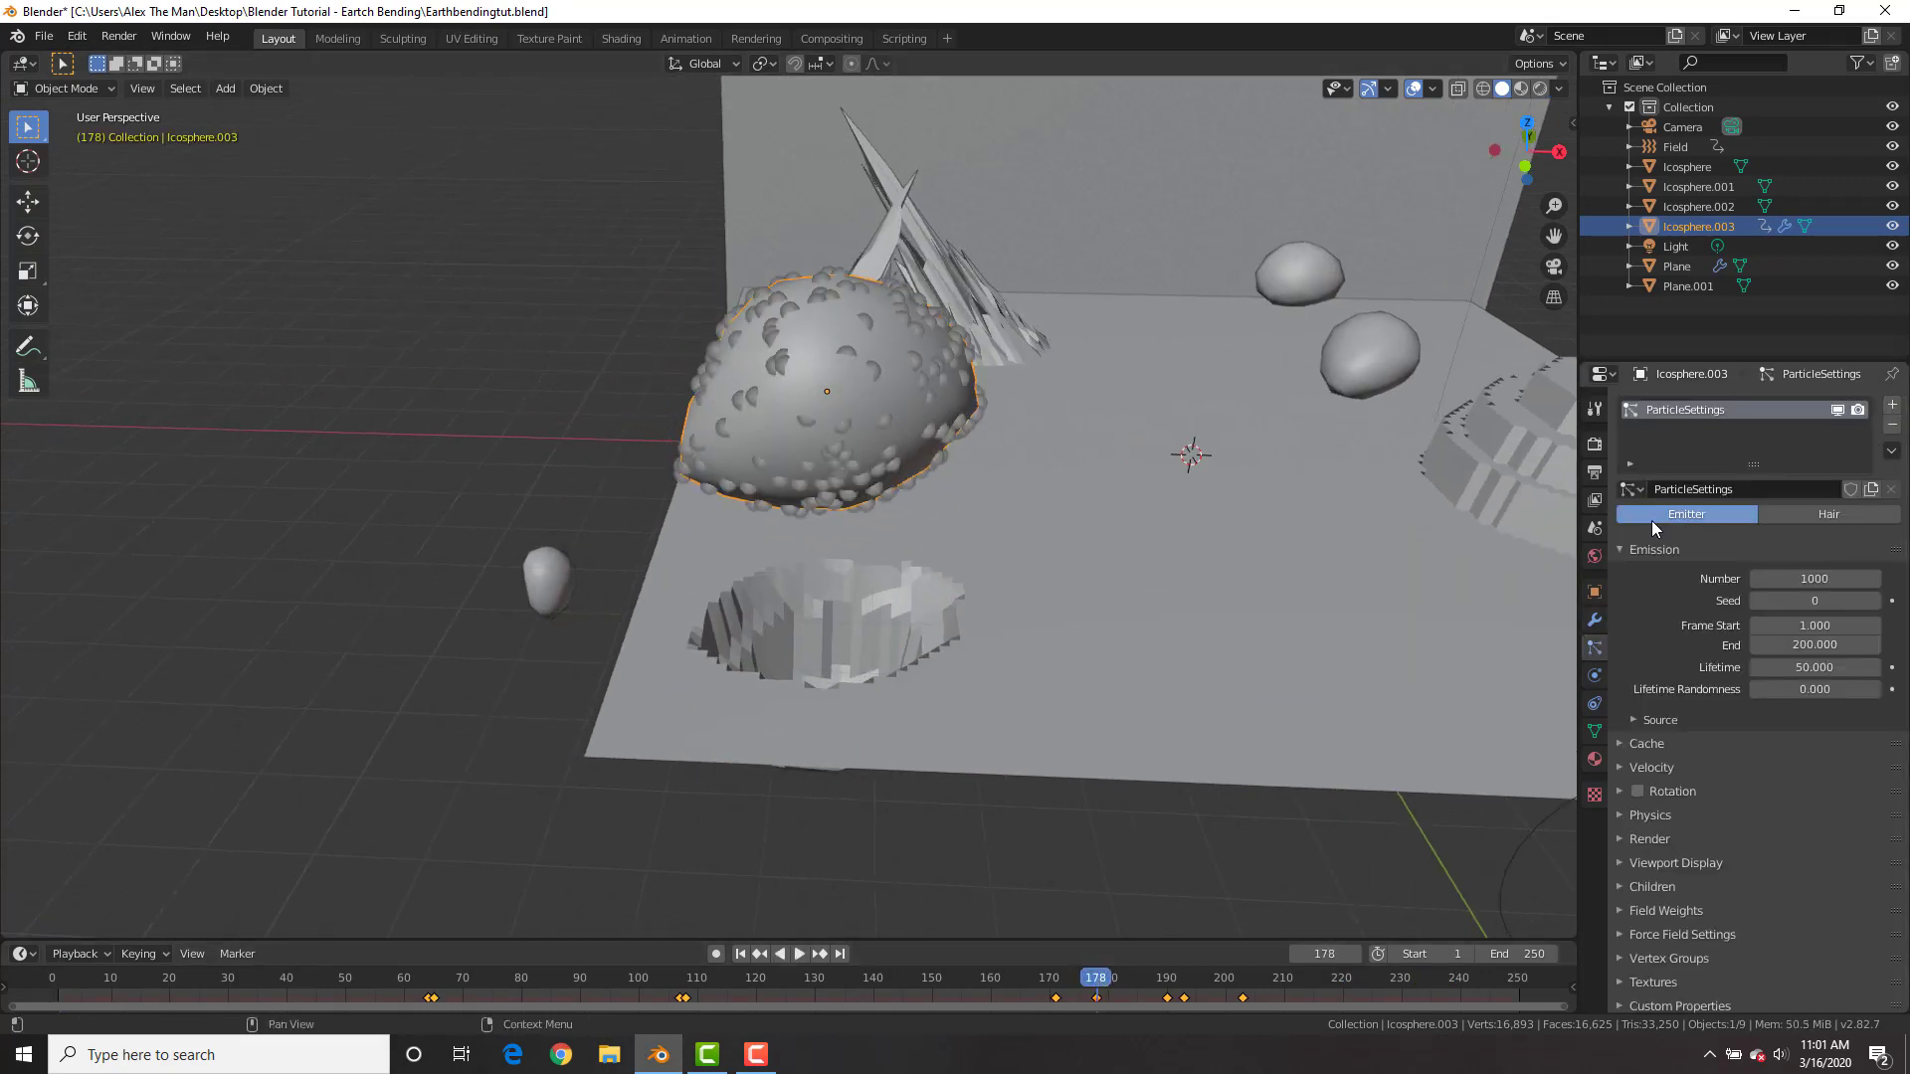
- Add an ico sphere above the ground near the 3D cursor and scale it down
key(shift+a)
mouse_move(1244, 456)
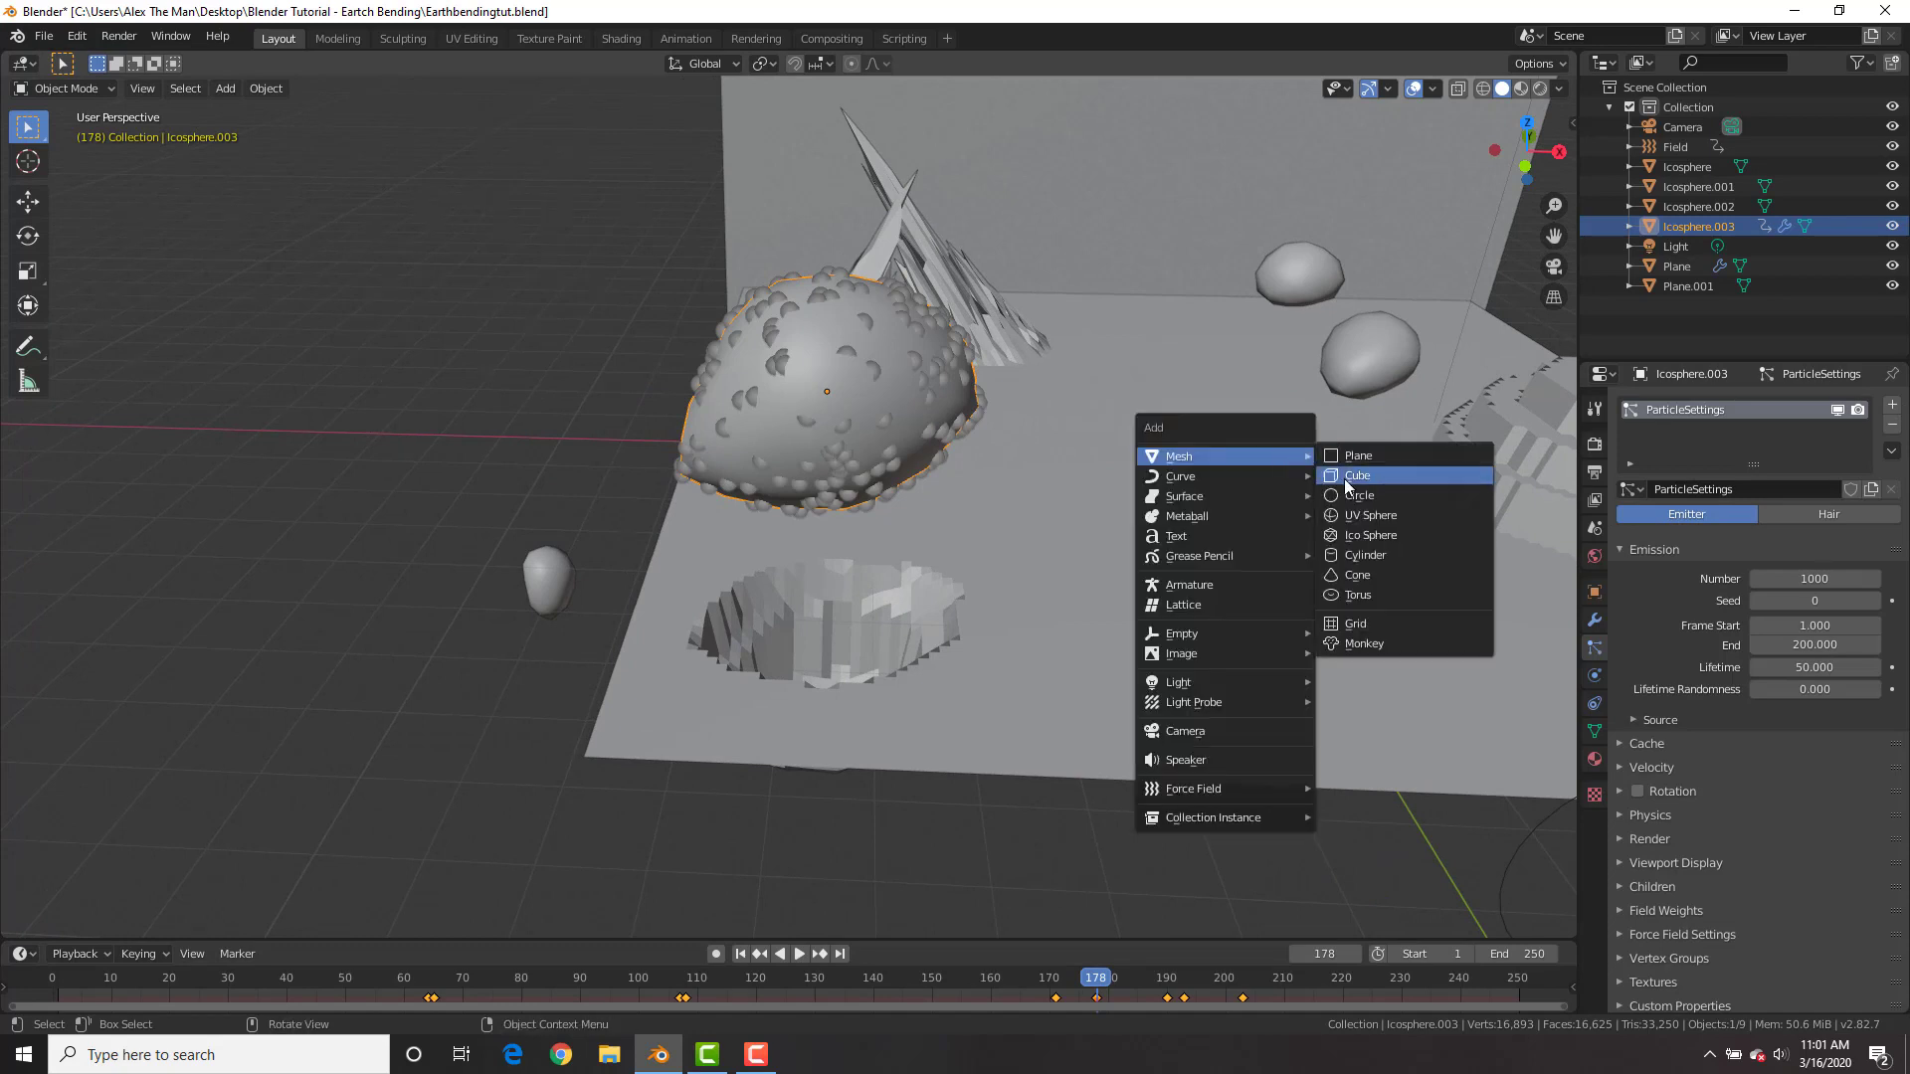
click(1368, 537)
key(g)
click(1271, 400)
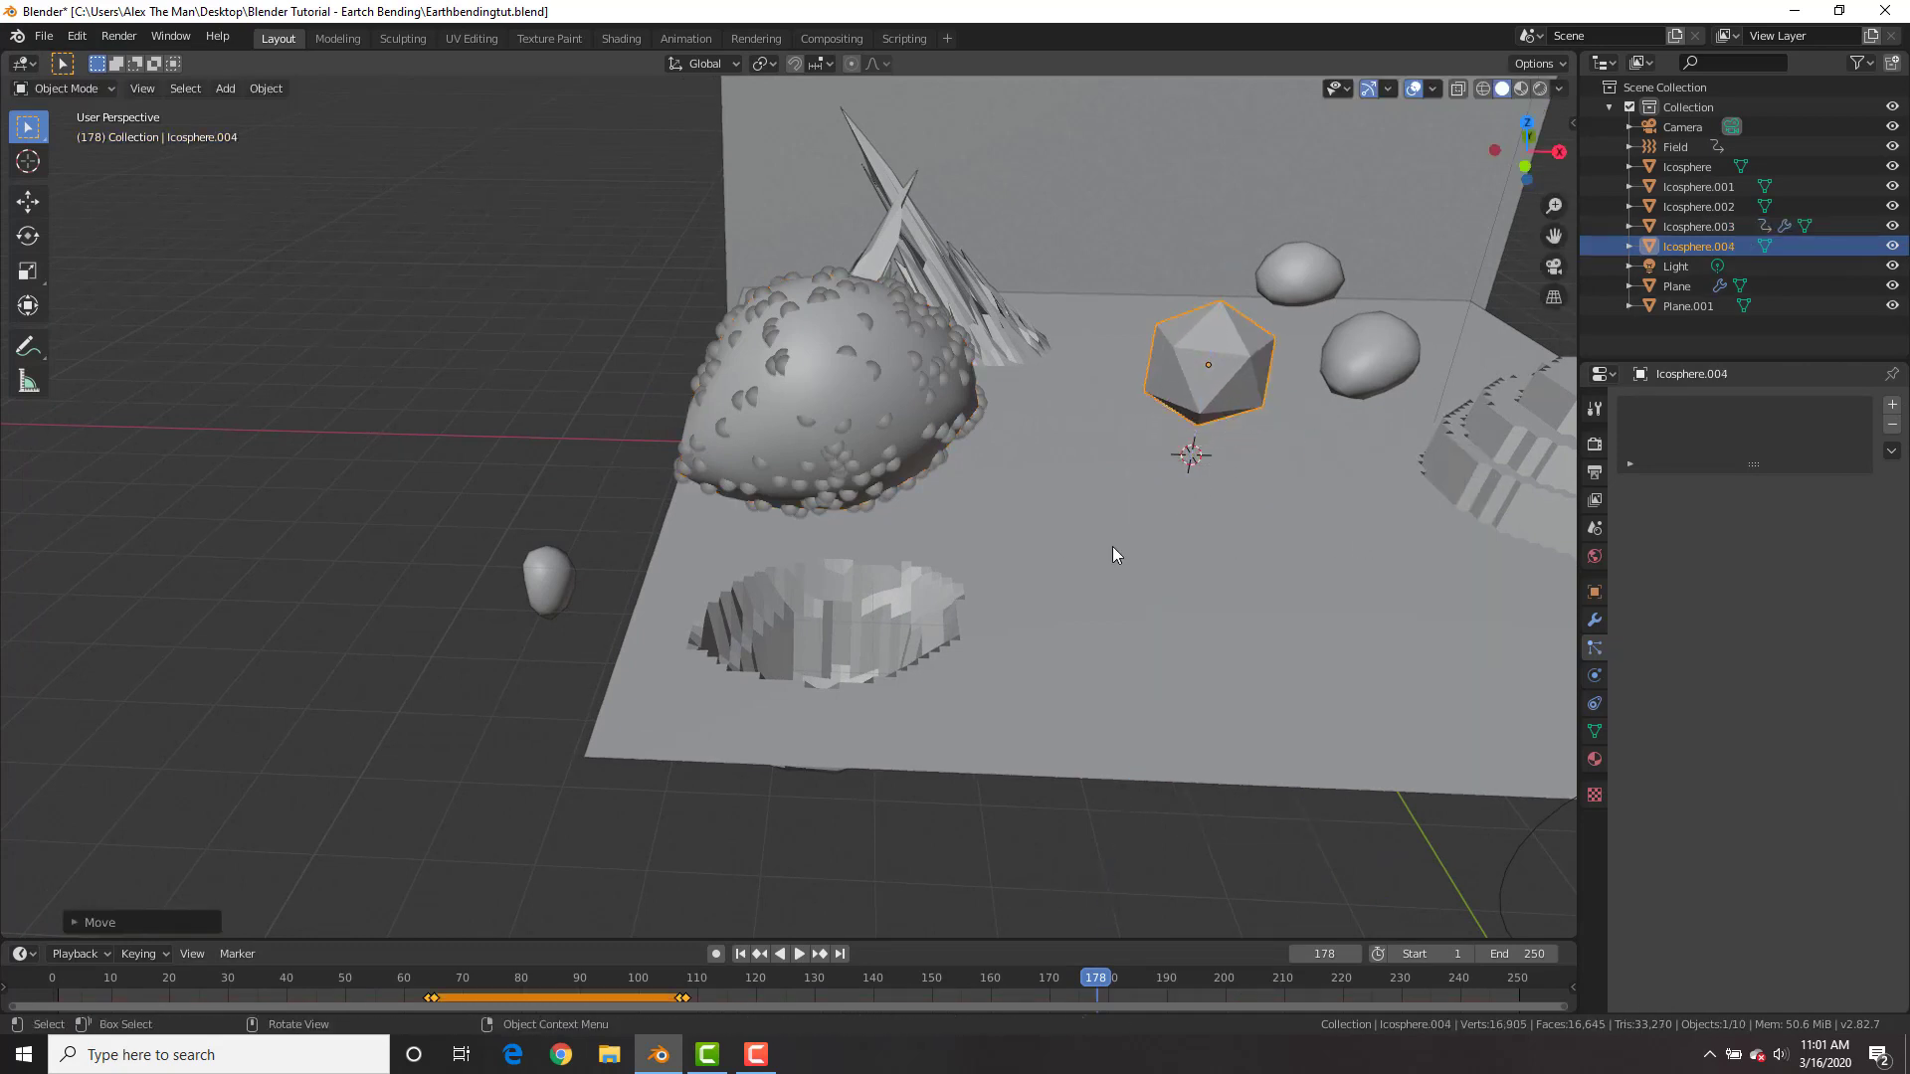
key(s)
click(1318, 440)
- Shade the small ico sphere smooth and pull one of its vertices with proportional editing to shape an irregular rock
right_click(1306, 394)
click(1306, 394)
key(Tab)
click(1247, 384)
key(g)
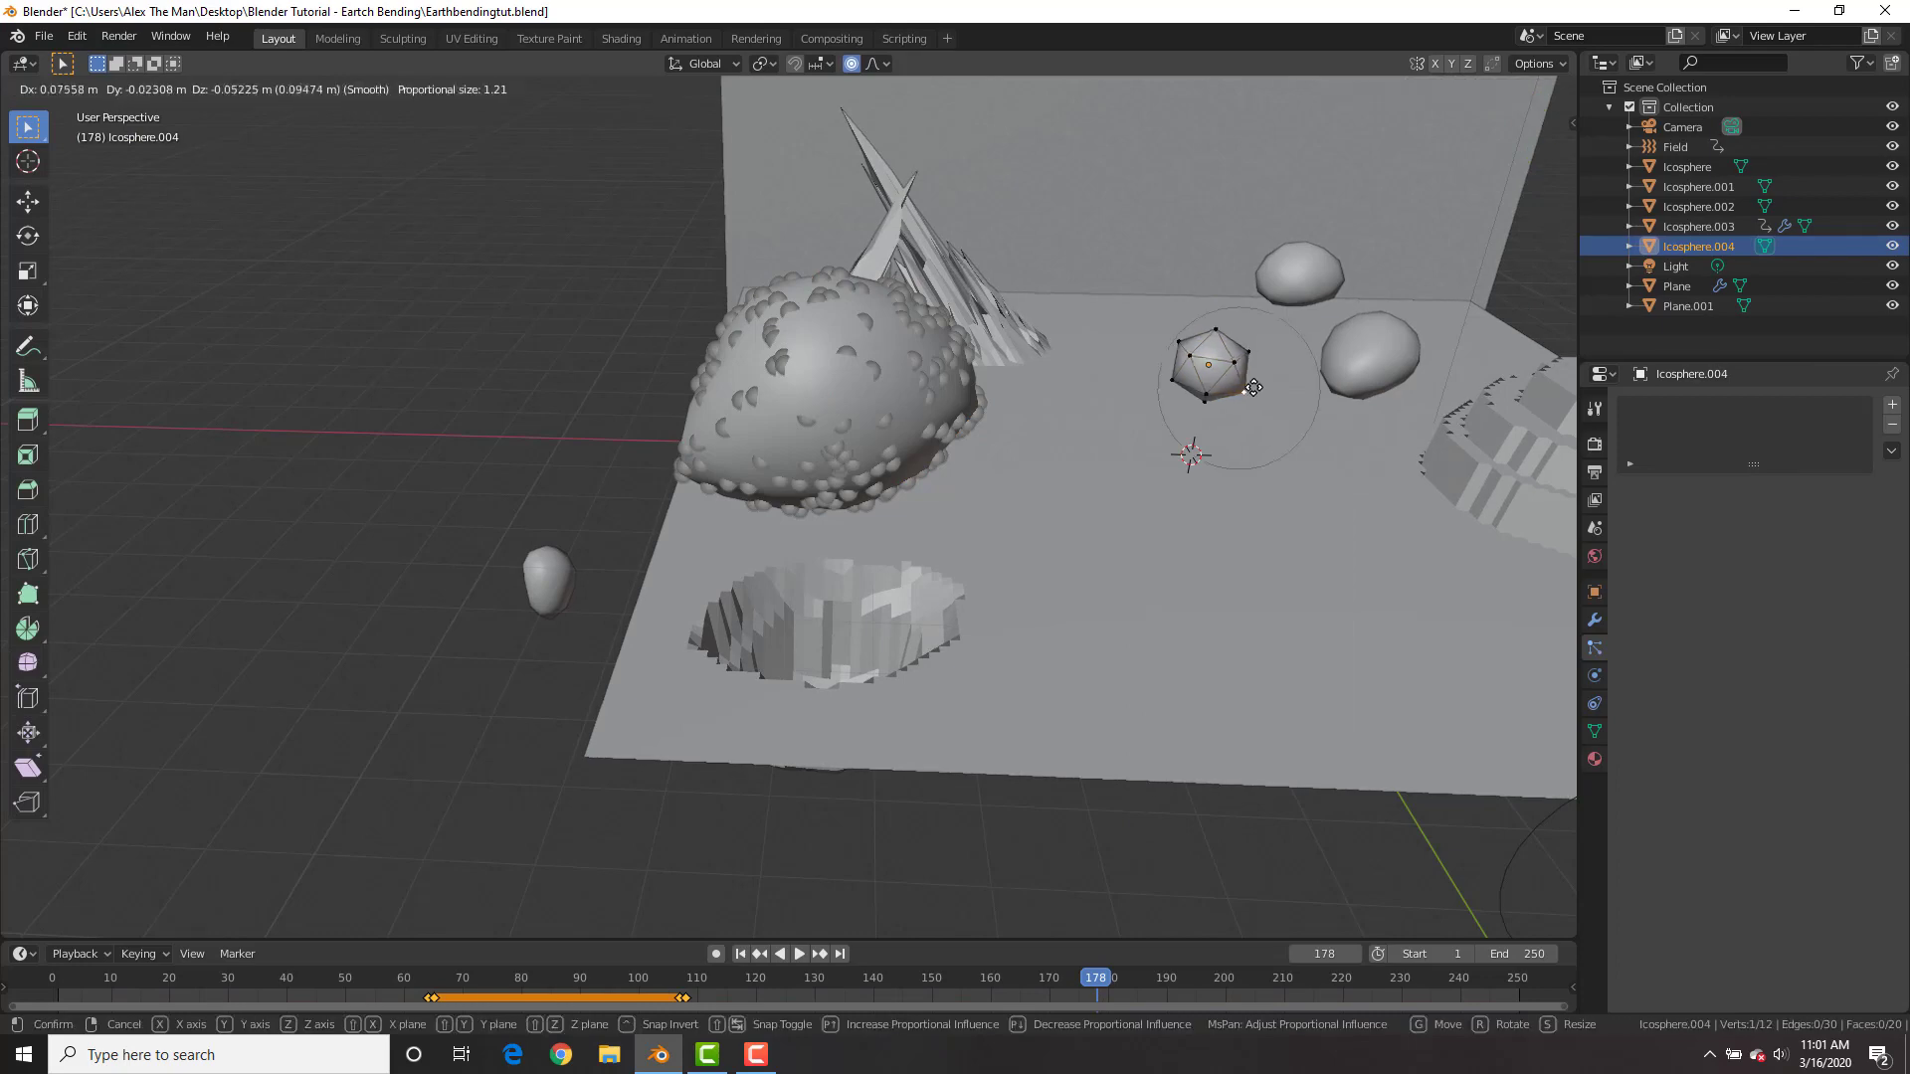
click(1148, 387)
key(Tab)
scroll(1170, 360, down, 3)
scroll(1144, 364, up, 3)
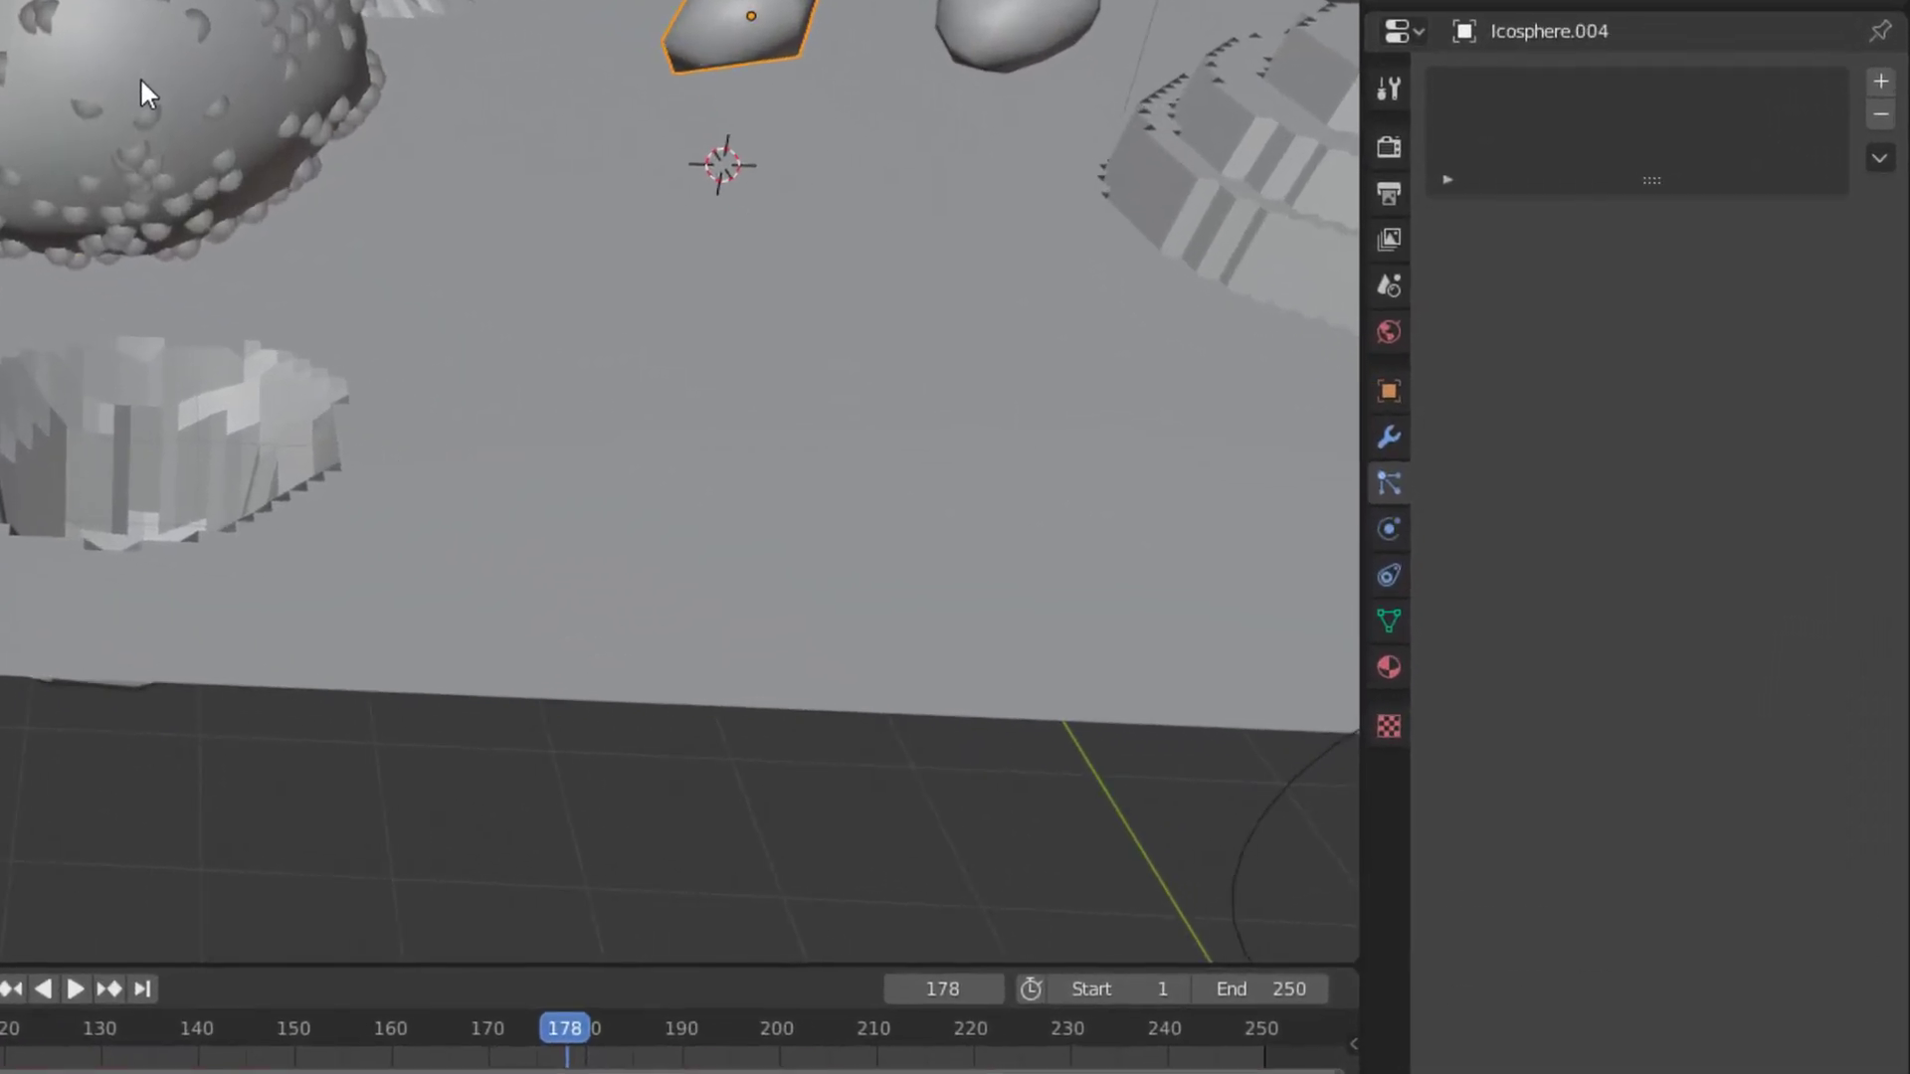
- Render the boulder's particles as the object Icosphere.004, with scale 0.150 and scale randomness 1.000
click(139, 95)
click(1684, 793)
scroll(1707, 742, down, 4)
click(1695, 648)
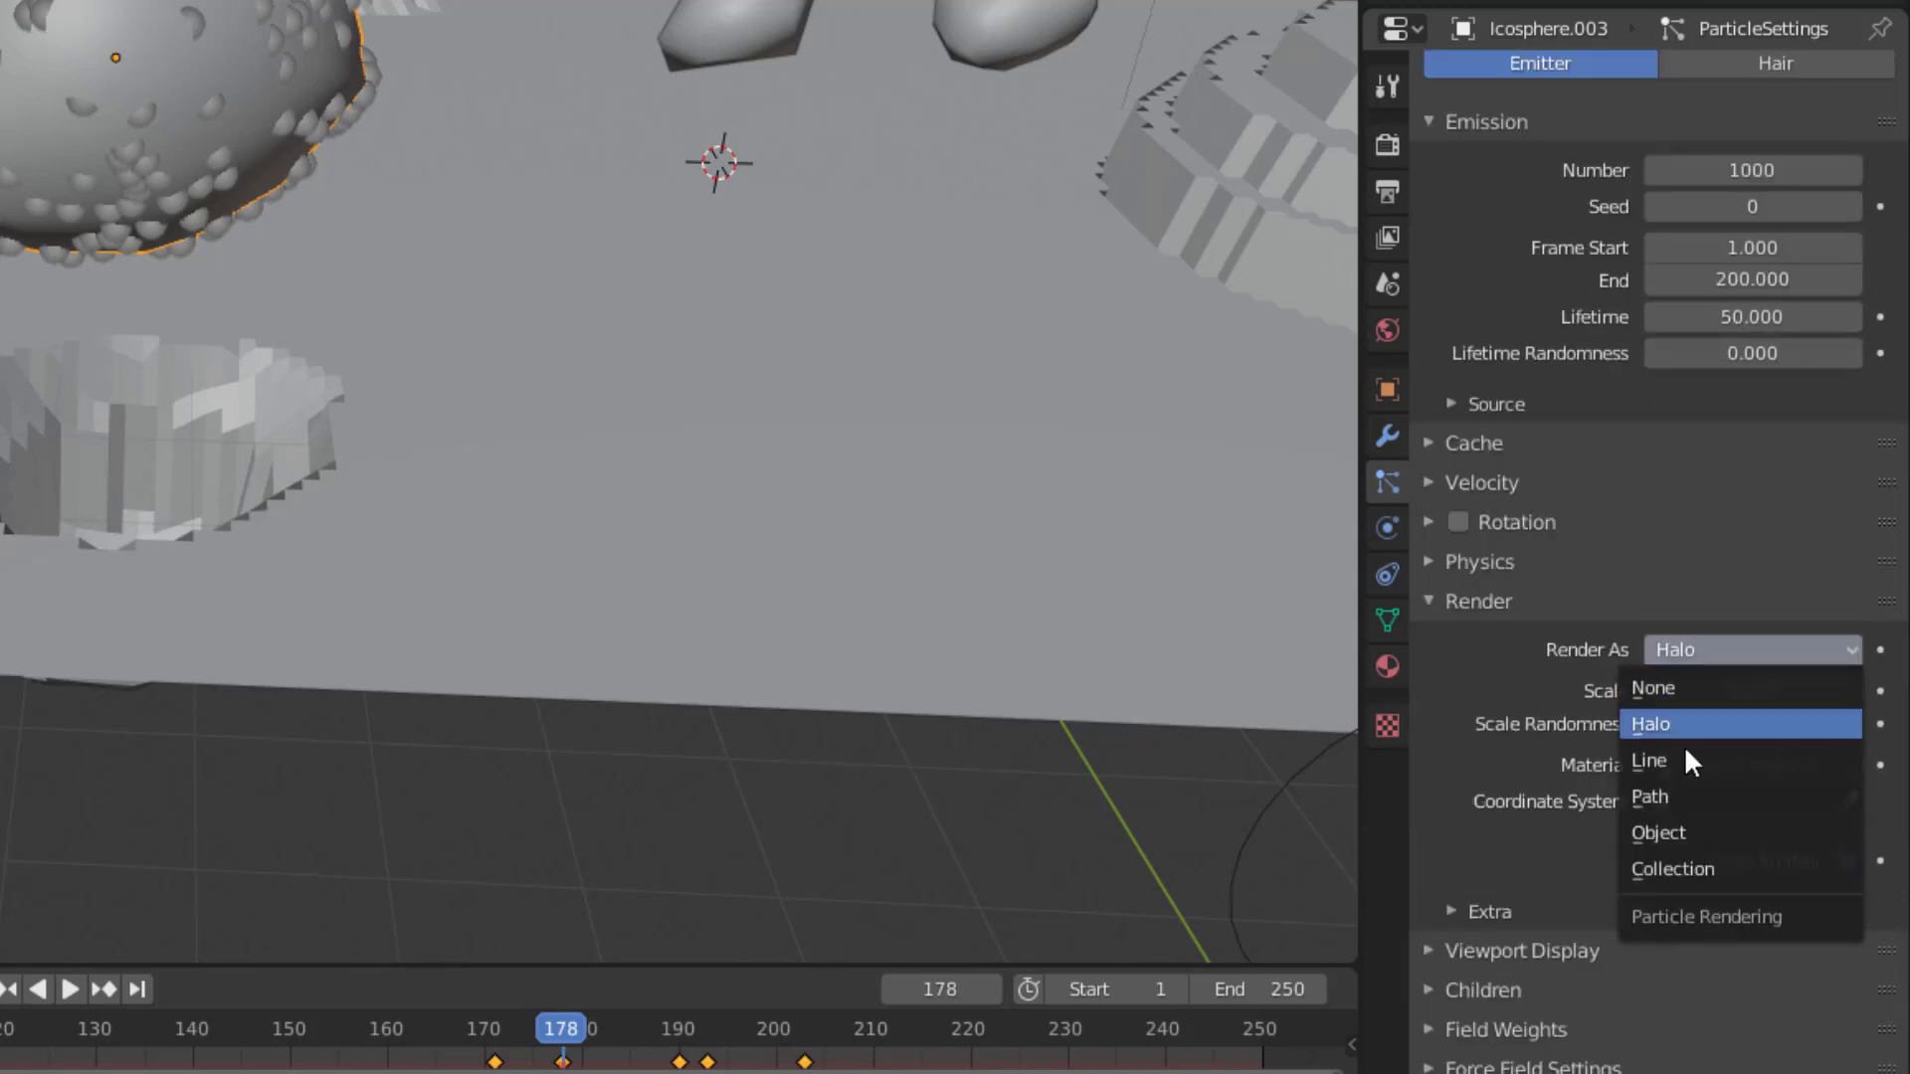
click(1695, 832)
scroll(1697, 811, down, 3)
click(1716, 758)
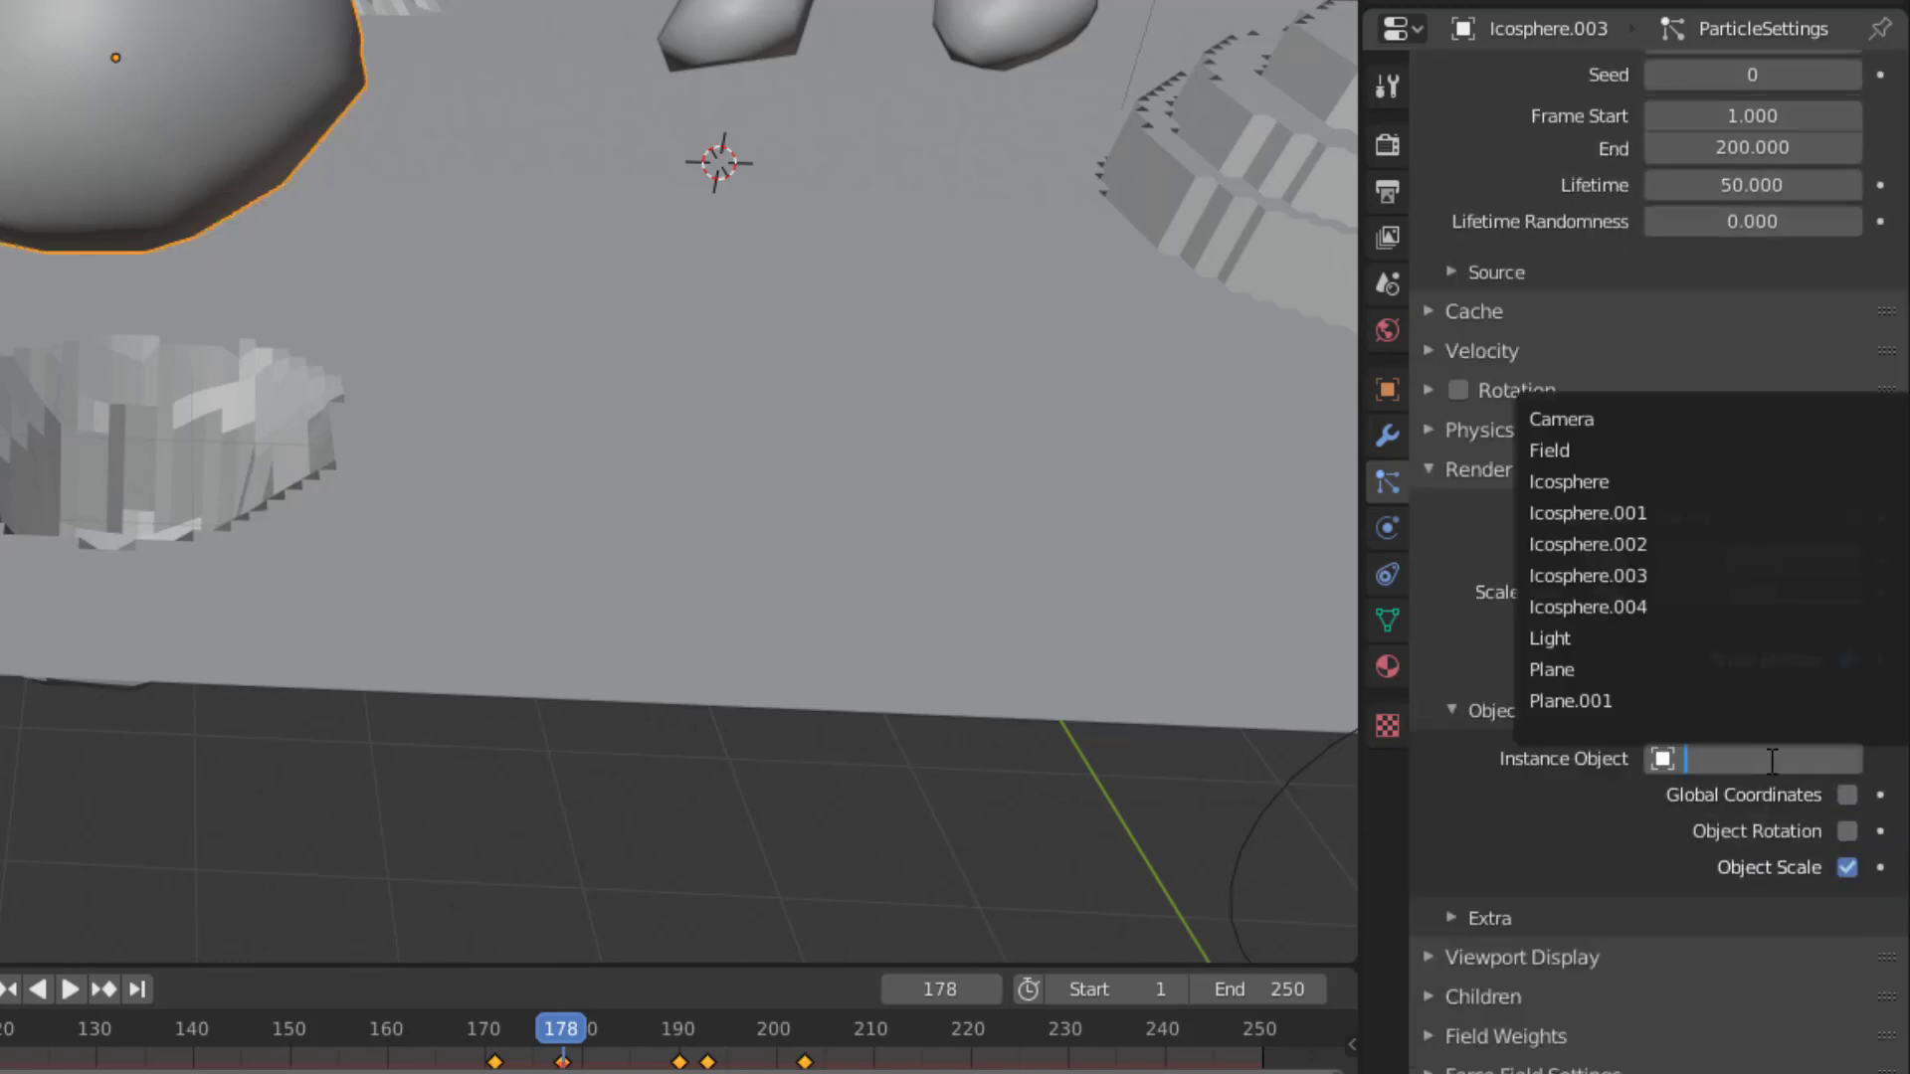
click(1587, 607)
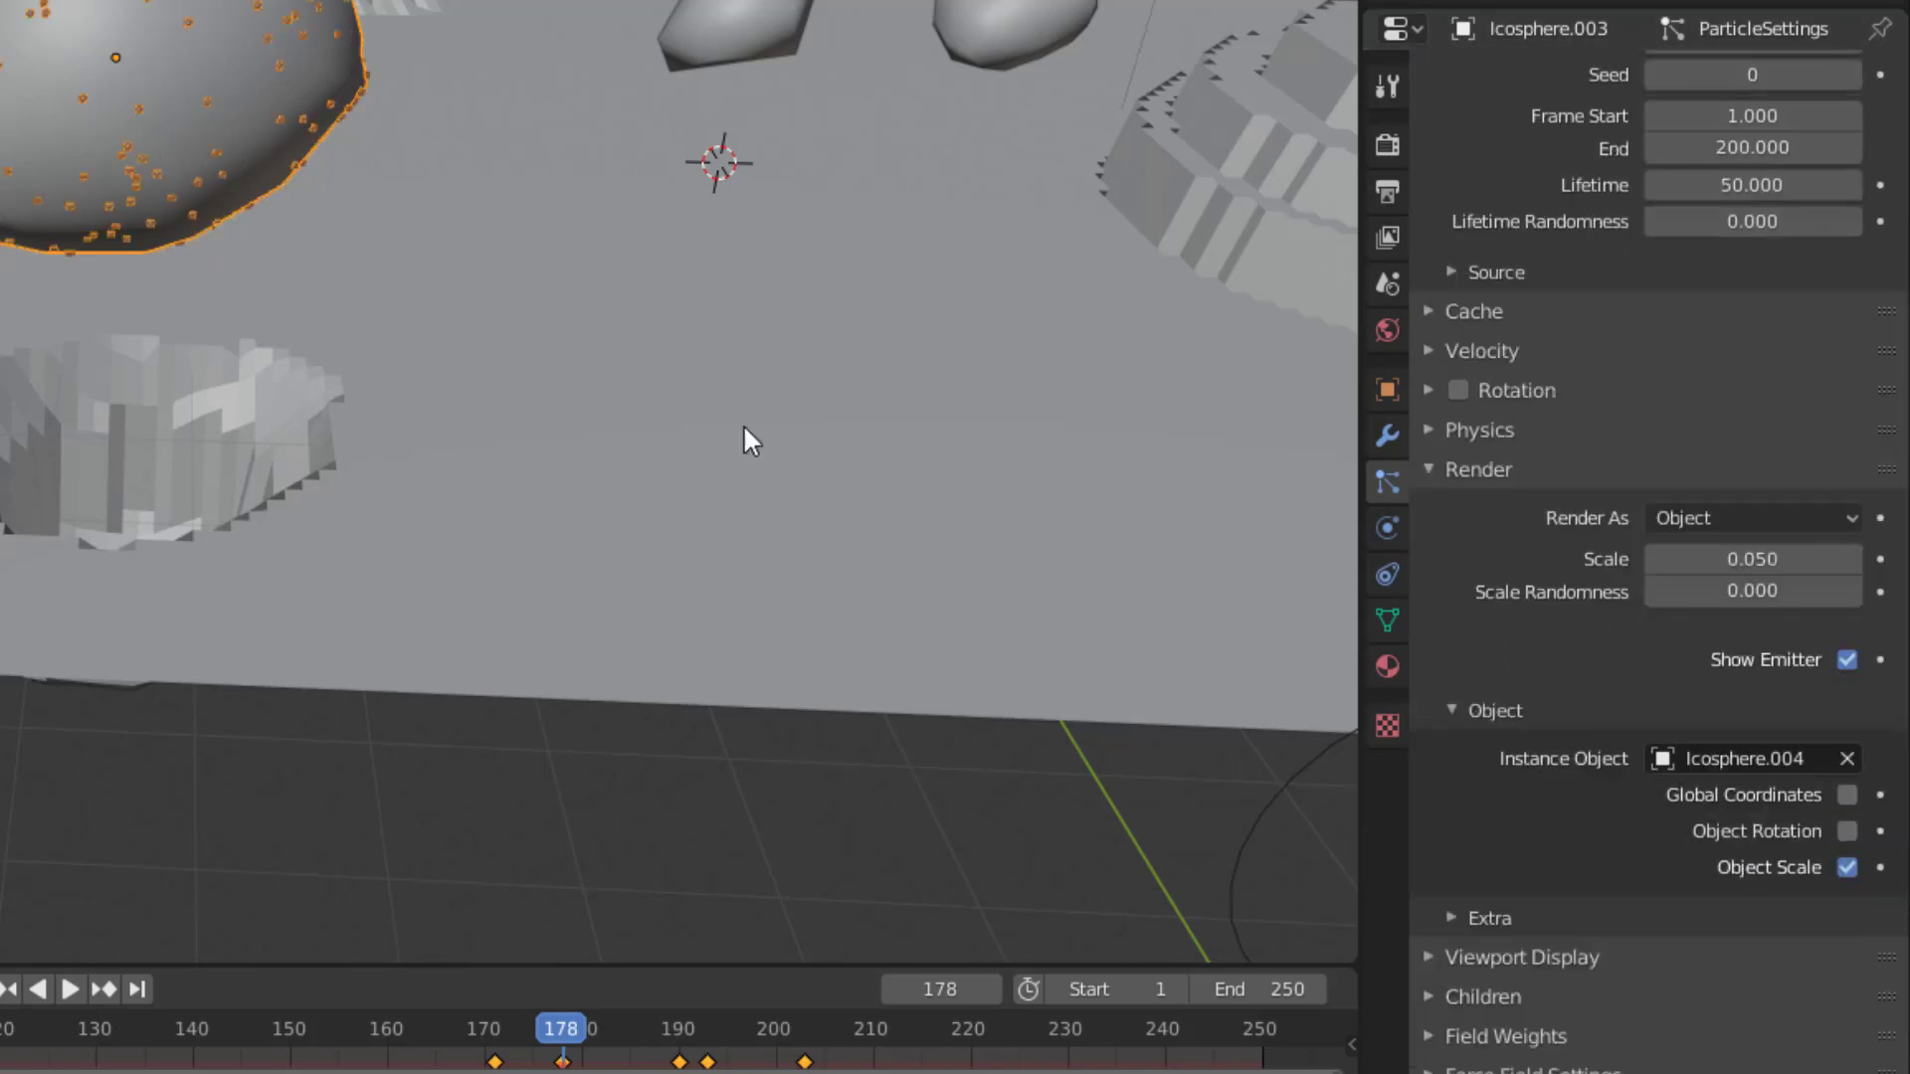
drag(1752, 559, 1836, 599)
- Set the particle emission to start at frame 171 and end at frame 178, with a lifetime of 684.700
drag(557, 1030, 490, 1030)
scroll(1685, 426, up, 6)
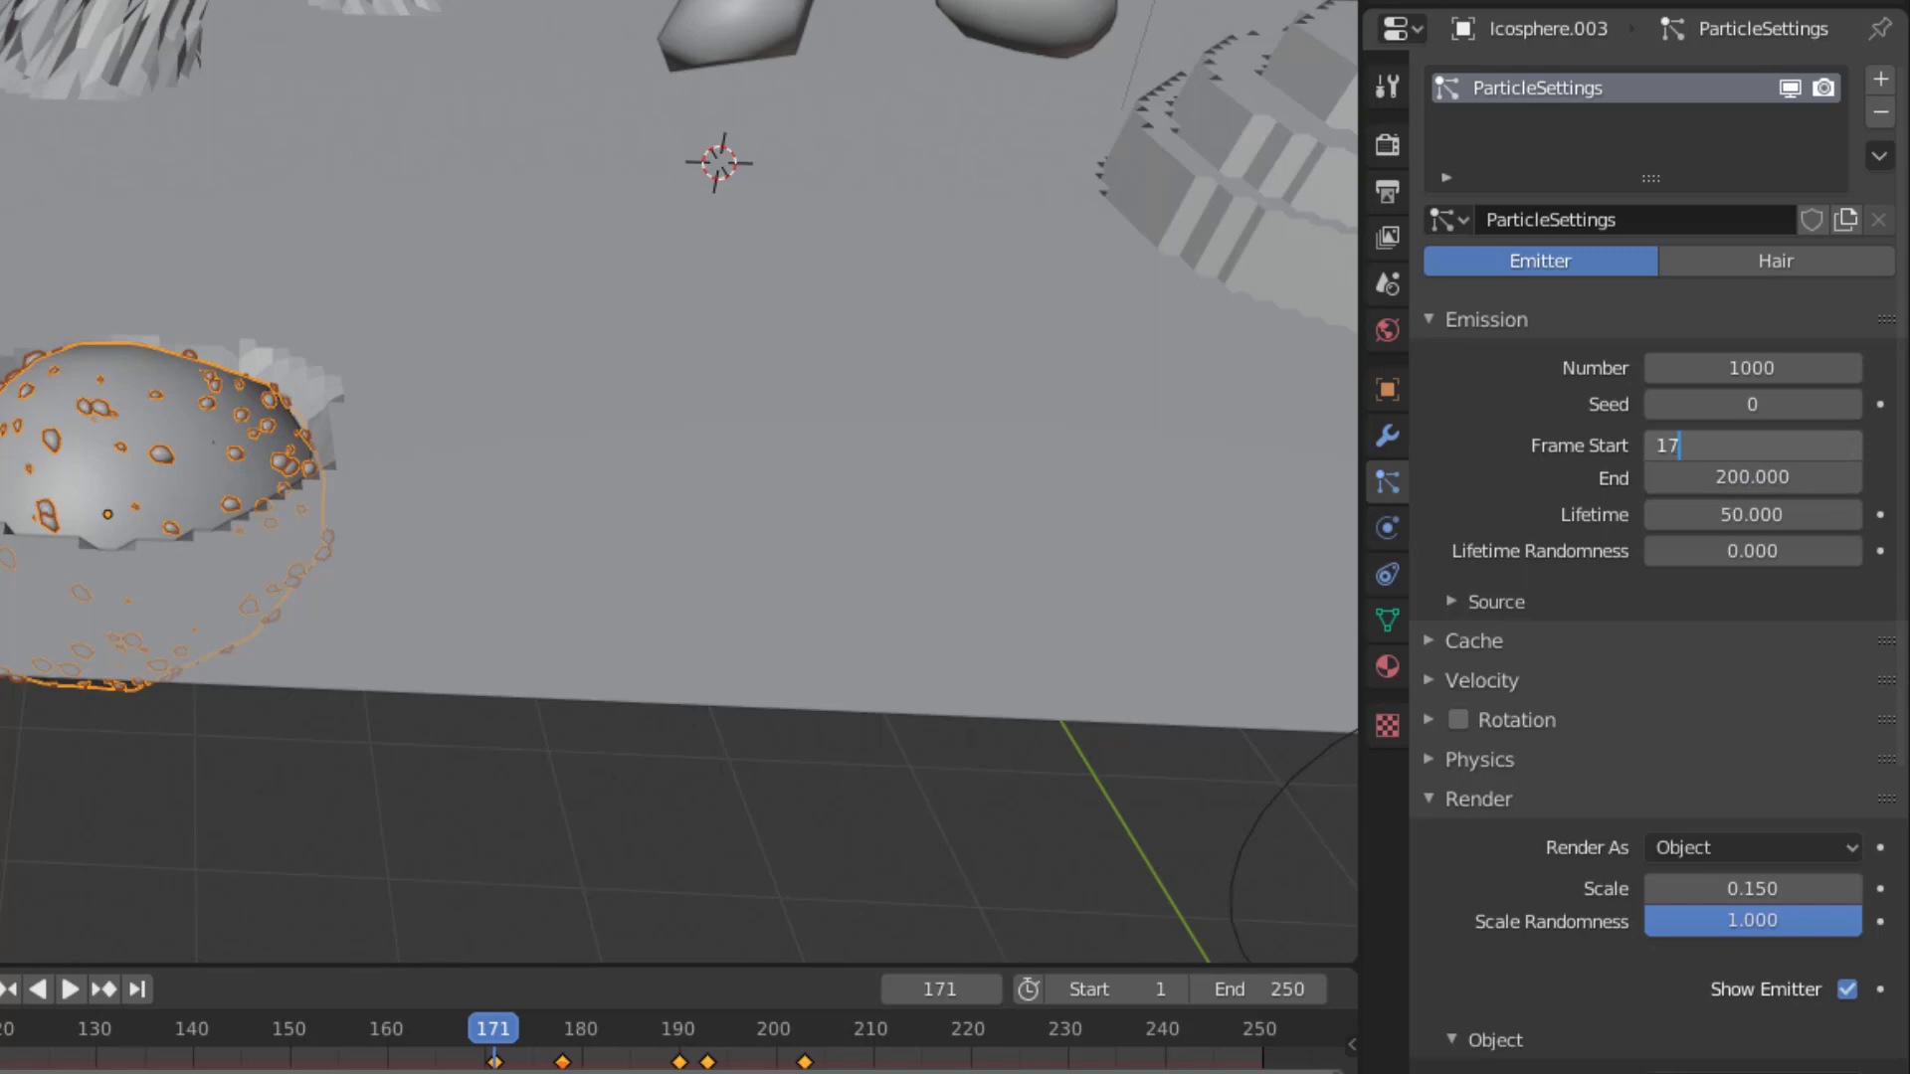
key(Return)
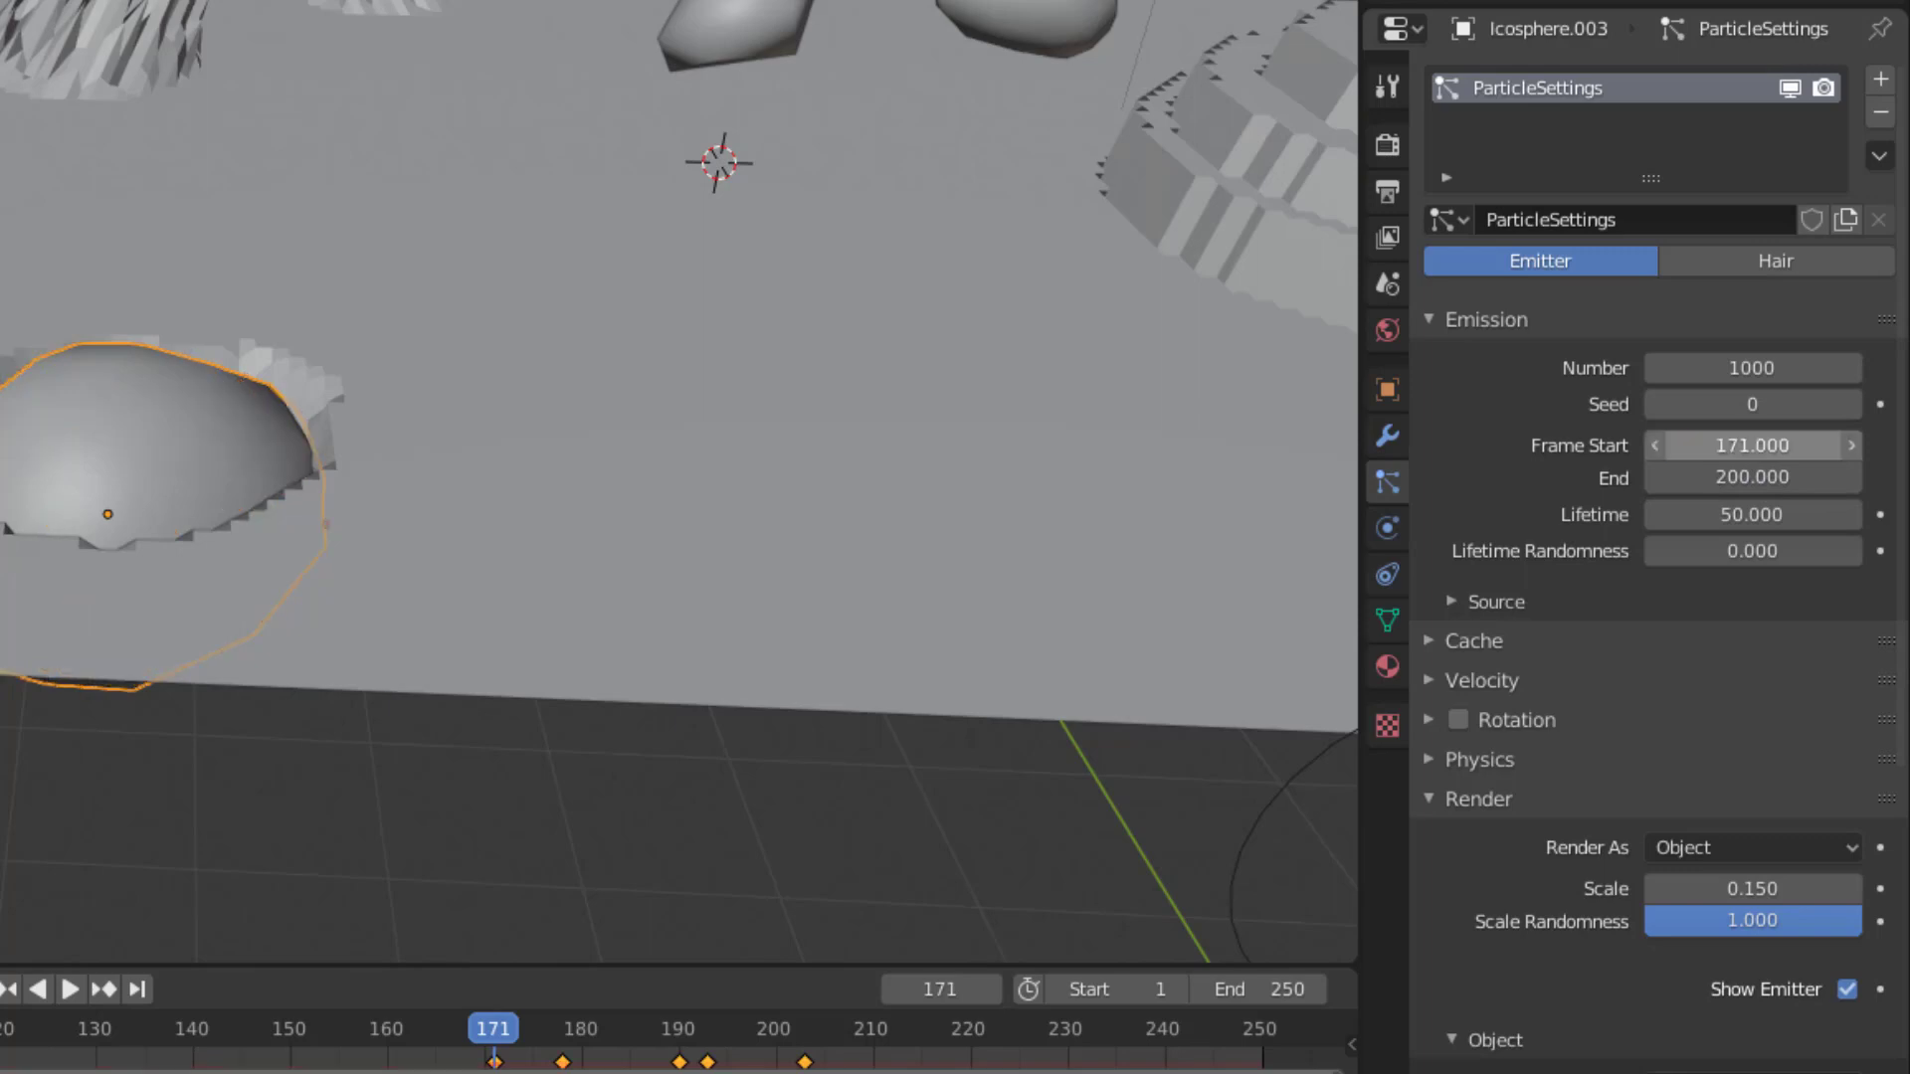
click(565, 1035)
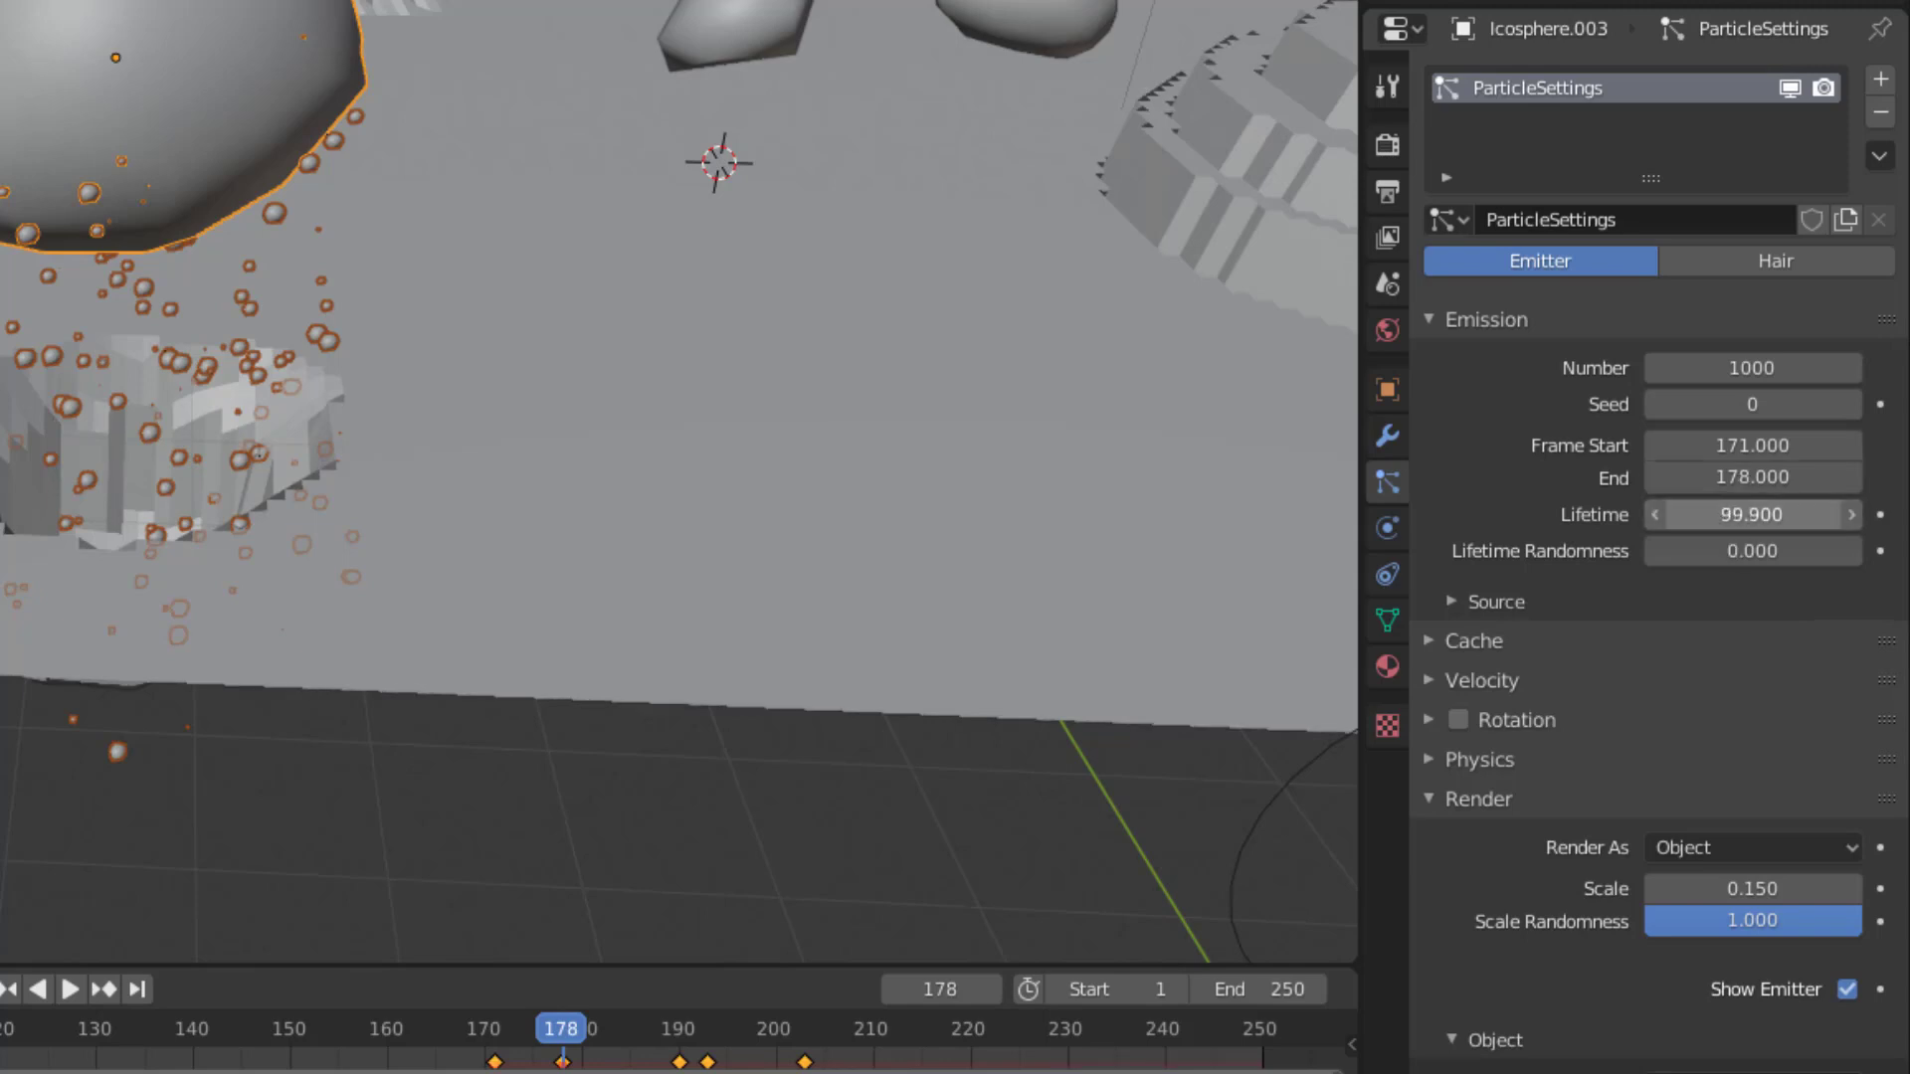
drag(1752, 515, 1760, 514)
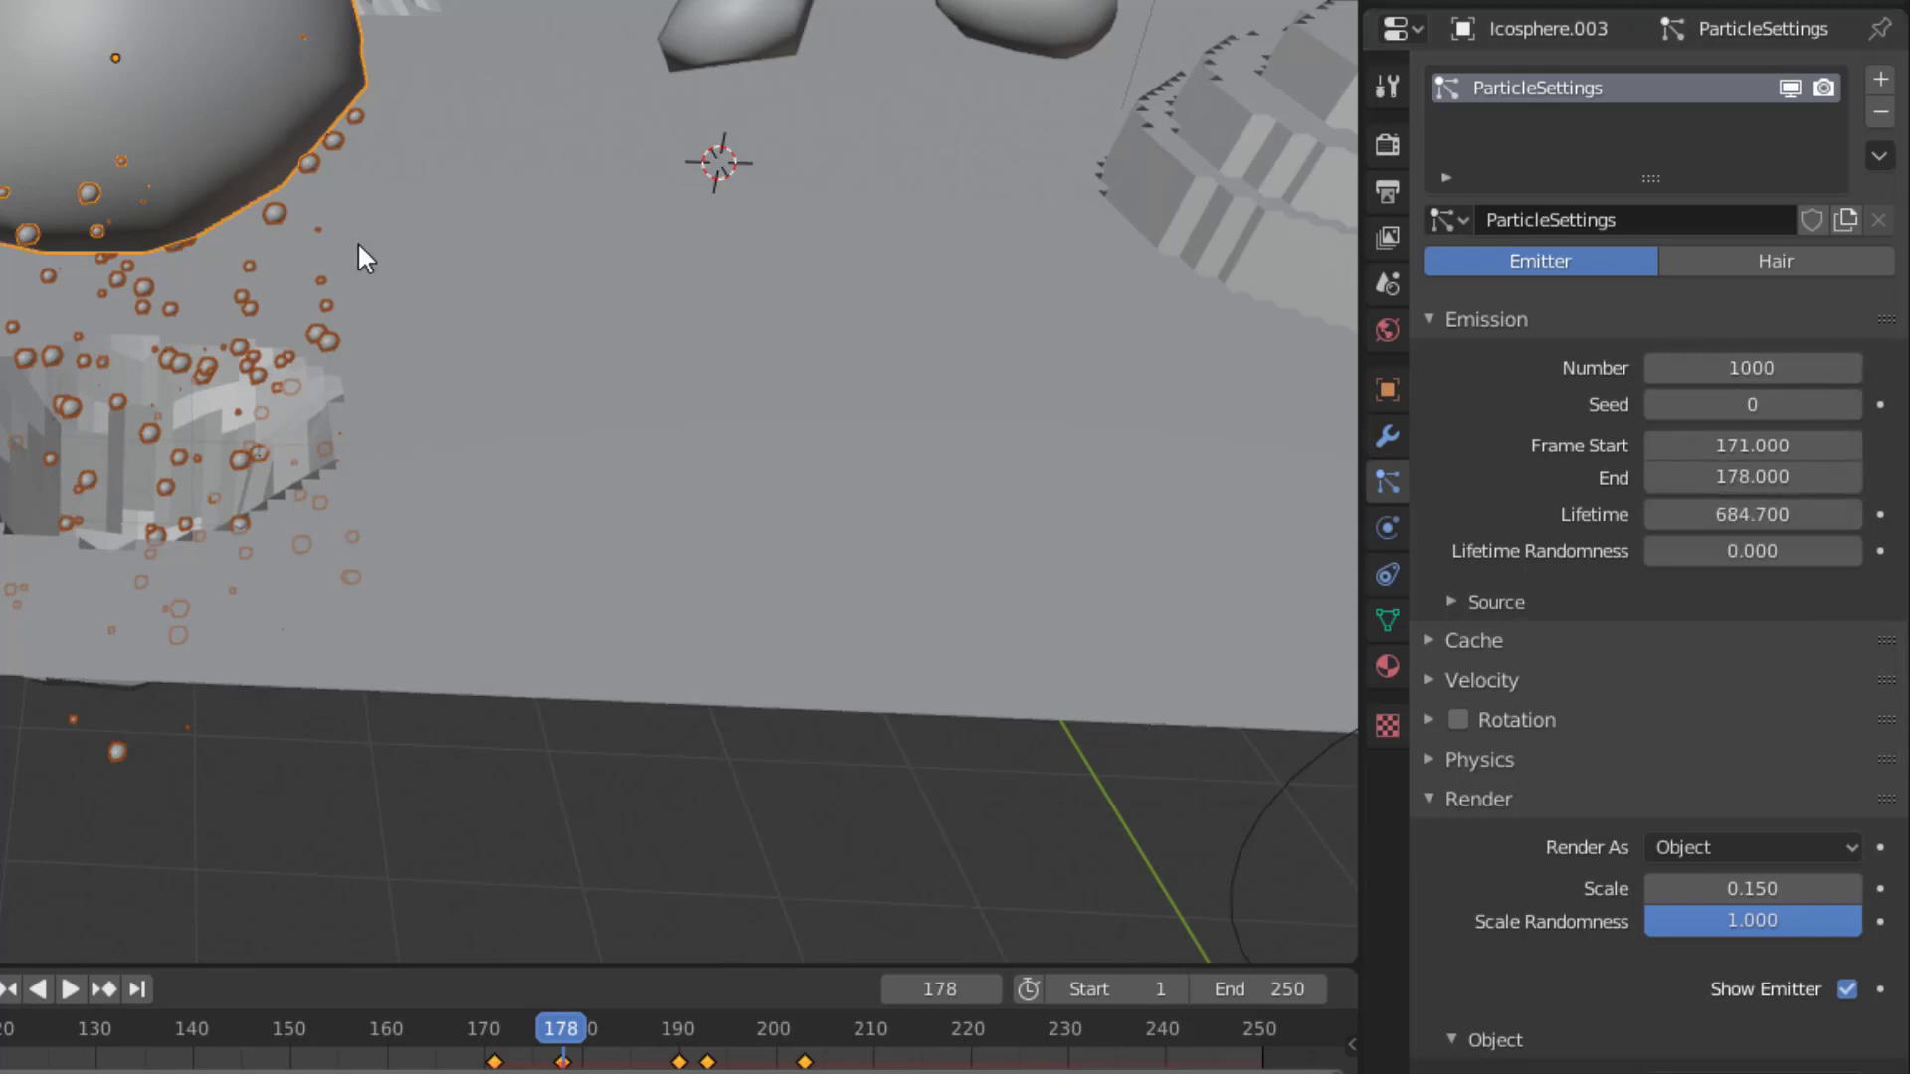
- Play the animation around frames 171 to 191 to check the falling debris particles, and go back to frame 178
click(445, 1033)
key(space)
key(space)
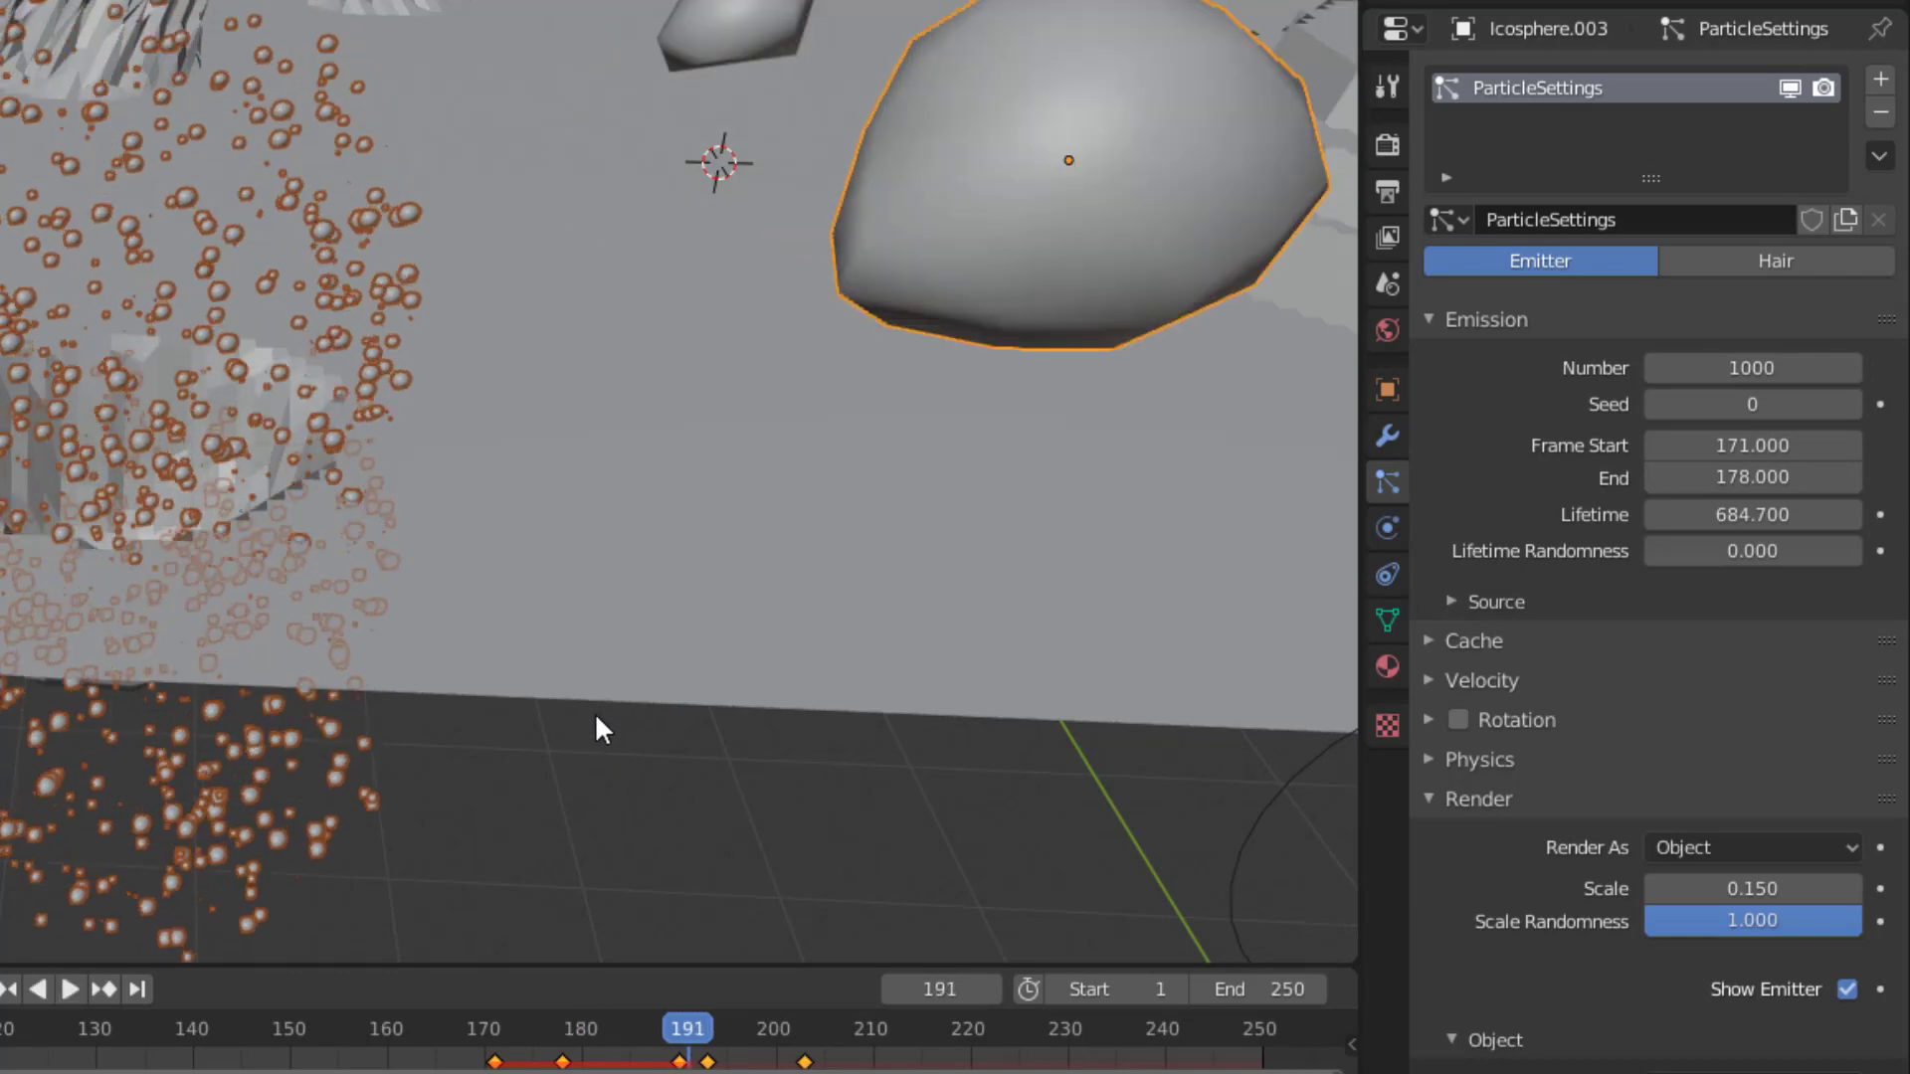
key(shift+Left)
click(481, 1029)
key(space)
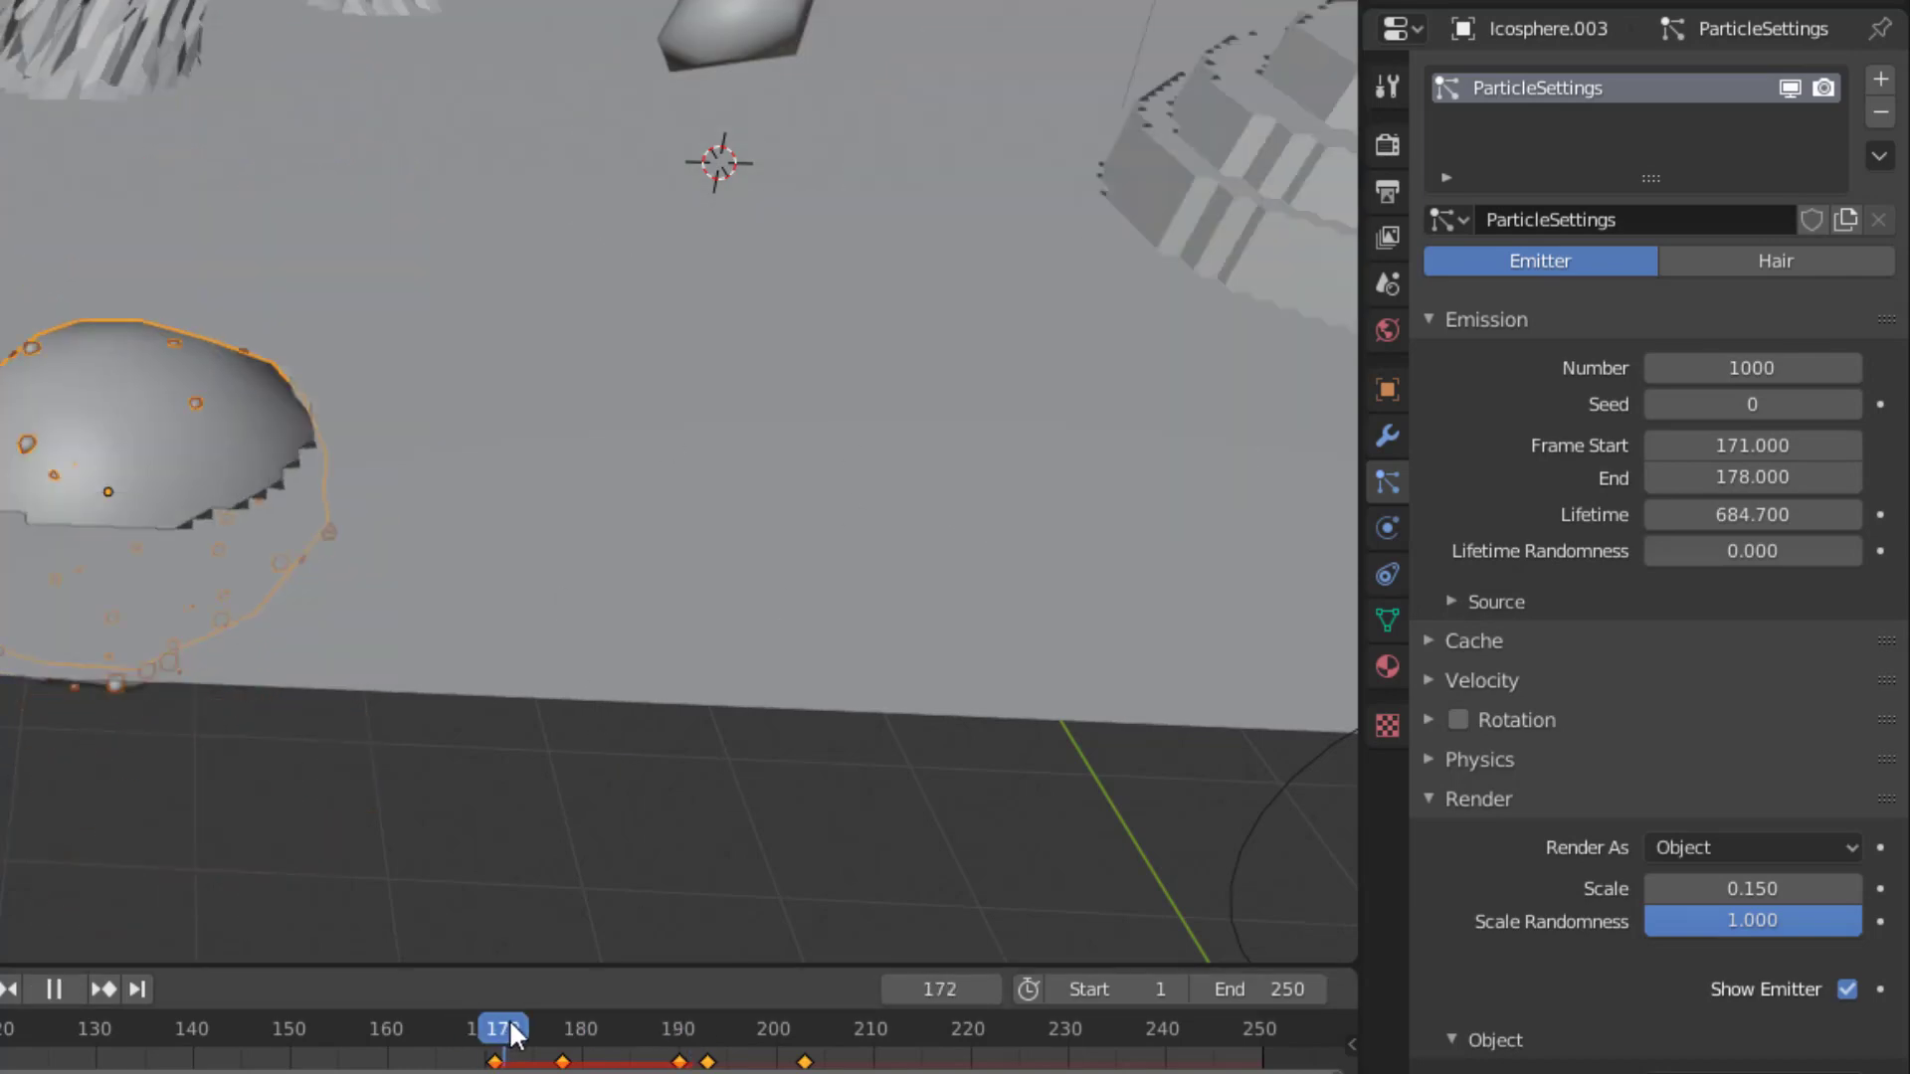
key(space)
click(561, 1024)
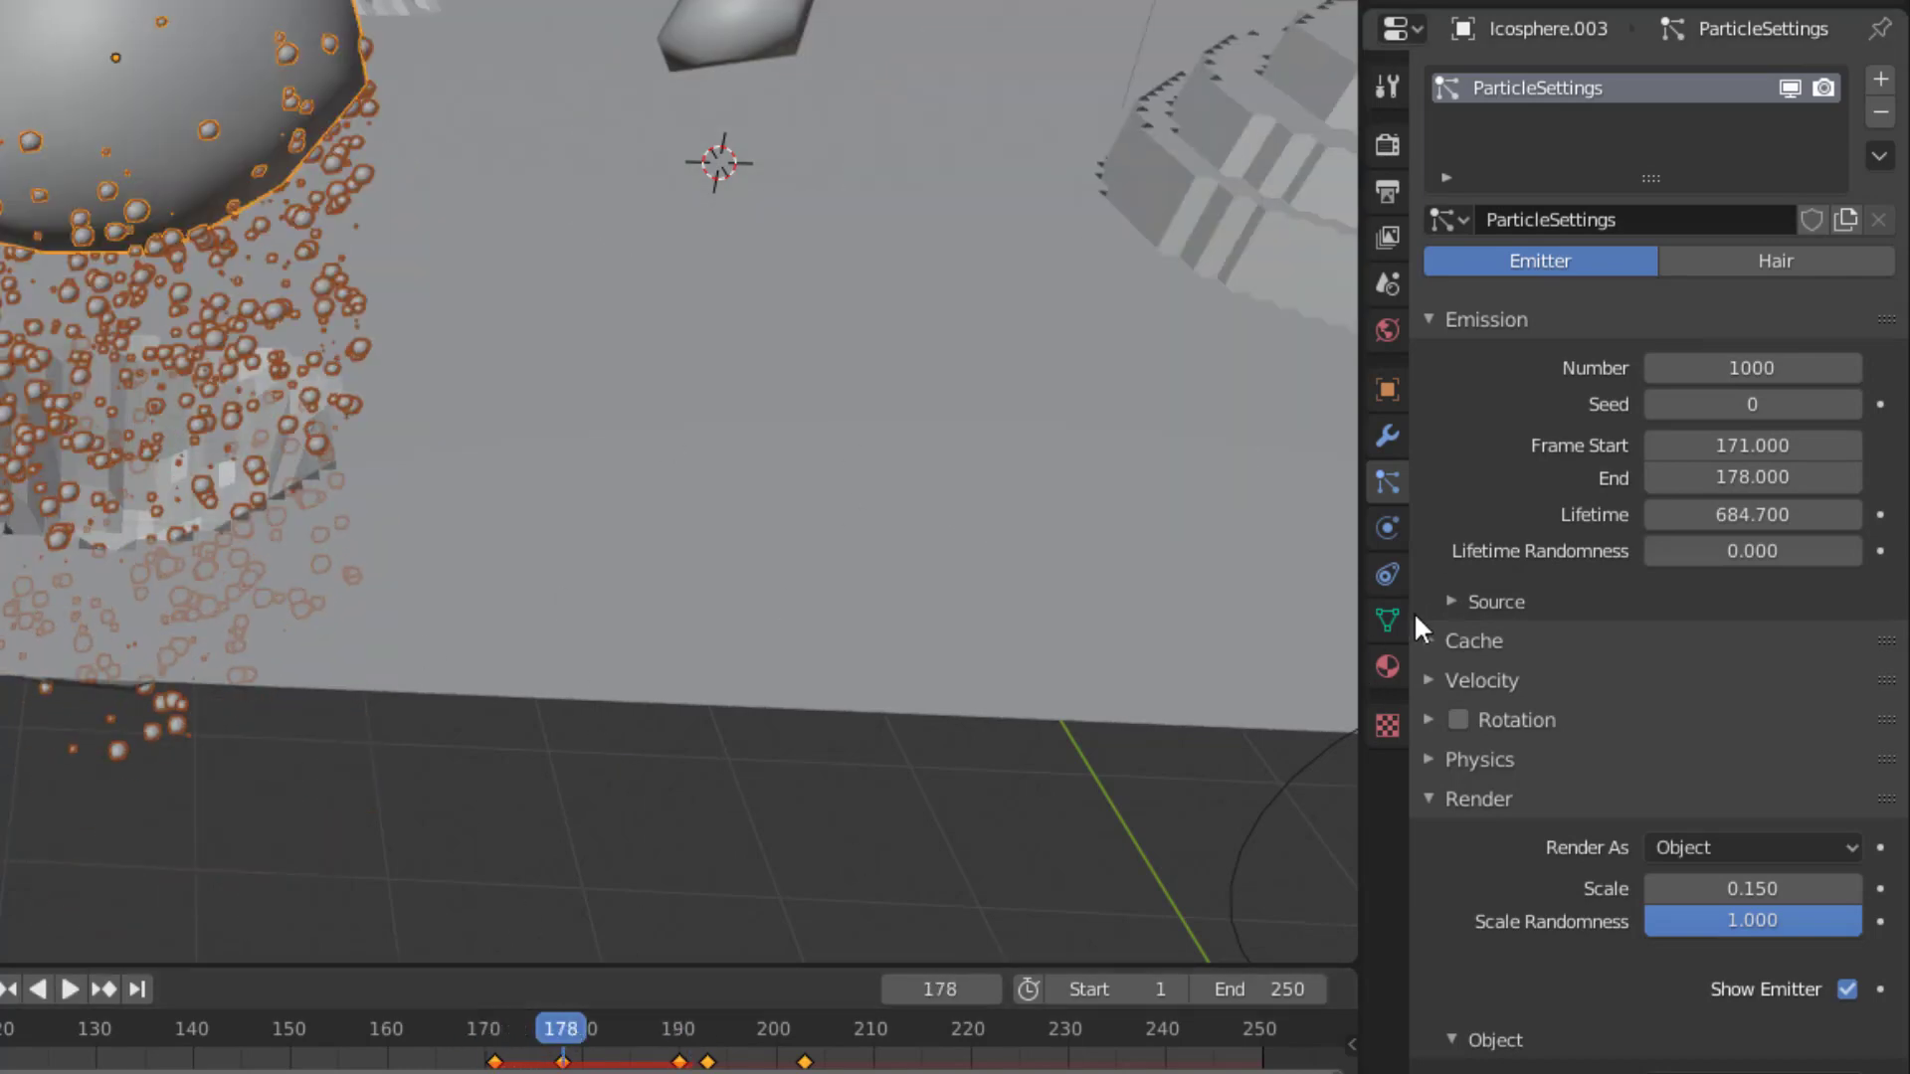
- Add a vertex group to the boulder and assign the vertices of its lower part at weight 1.000
click(1388, 619)
click(1880, 179)
middle_drag(503, 249, 527, 109)
key(Tab)
scroll(546, 175, up, 2)
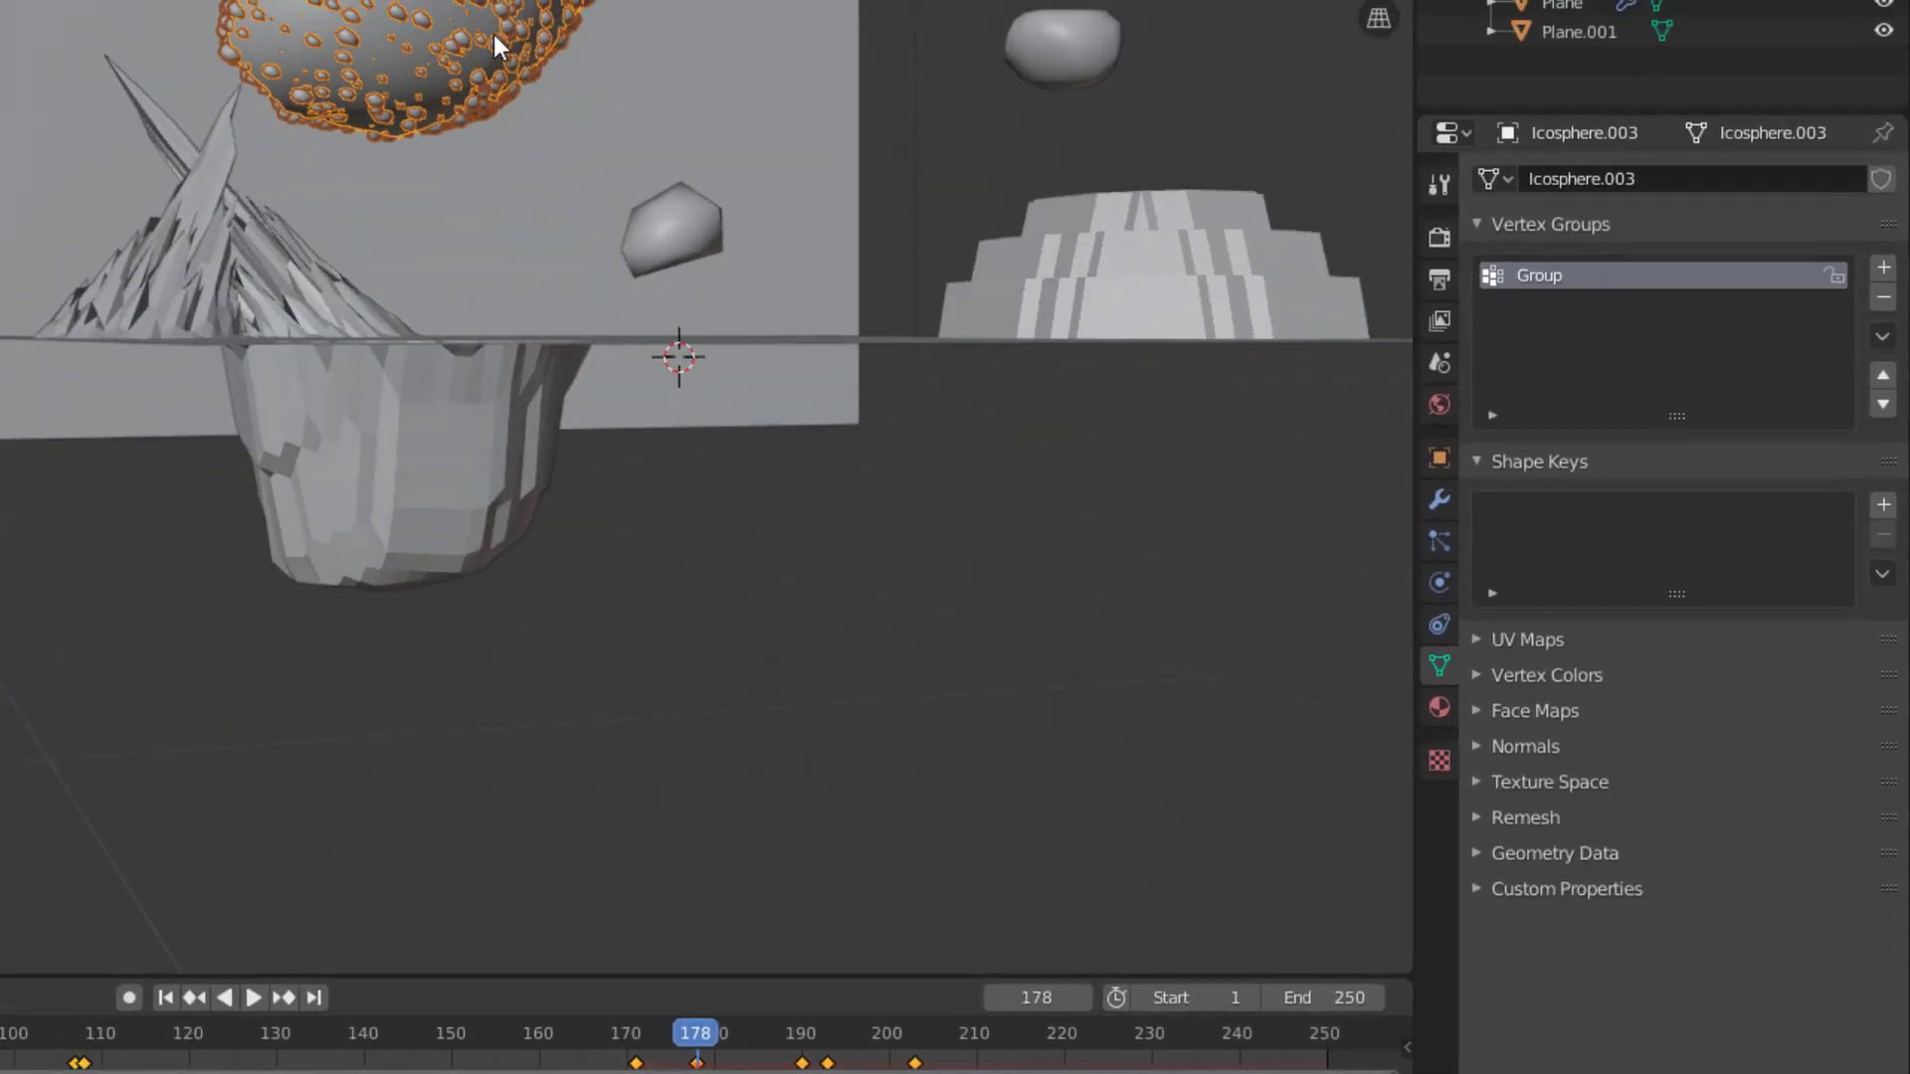
middle_drag(545, 175, 464, 128)
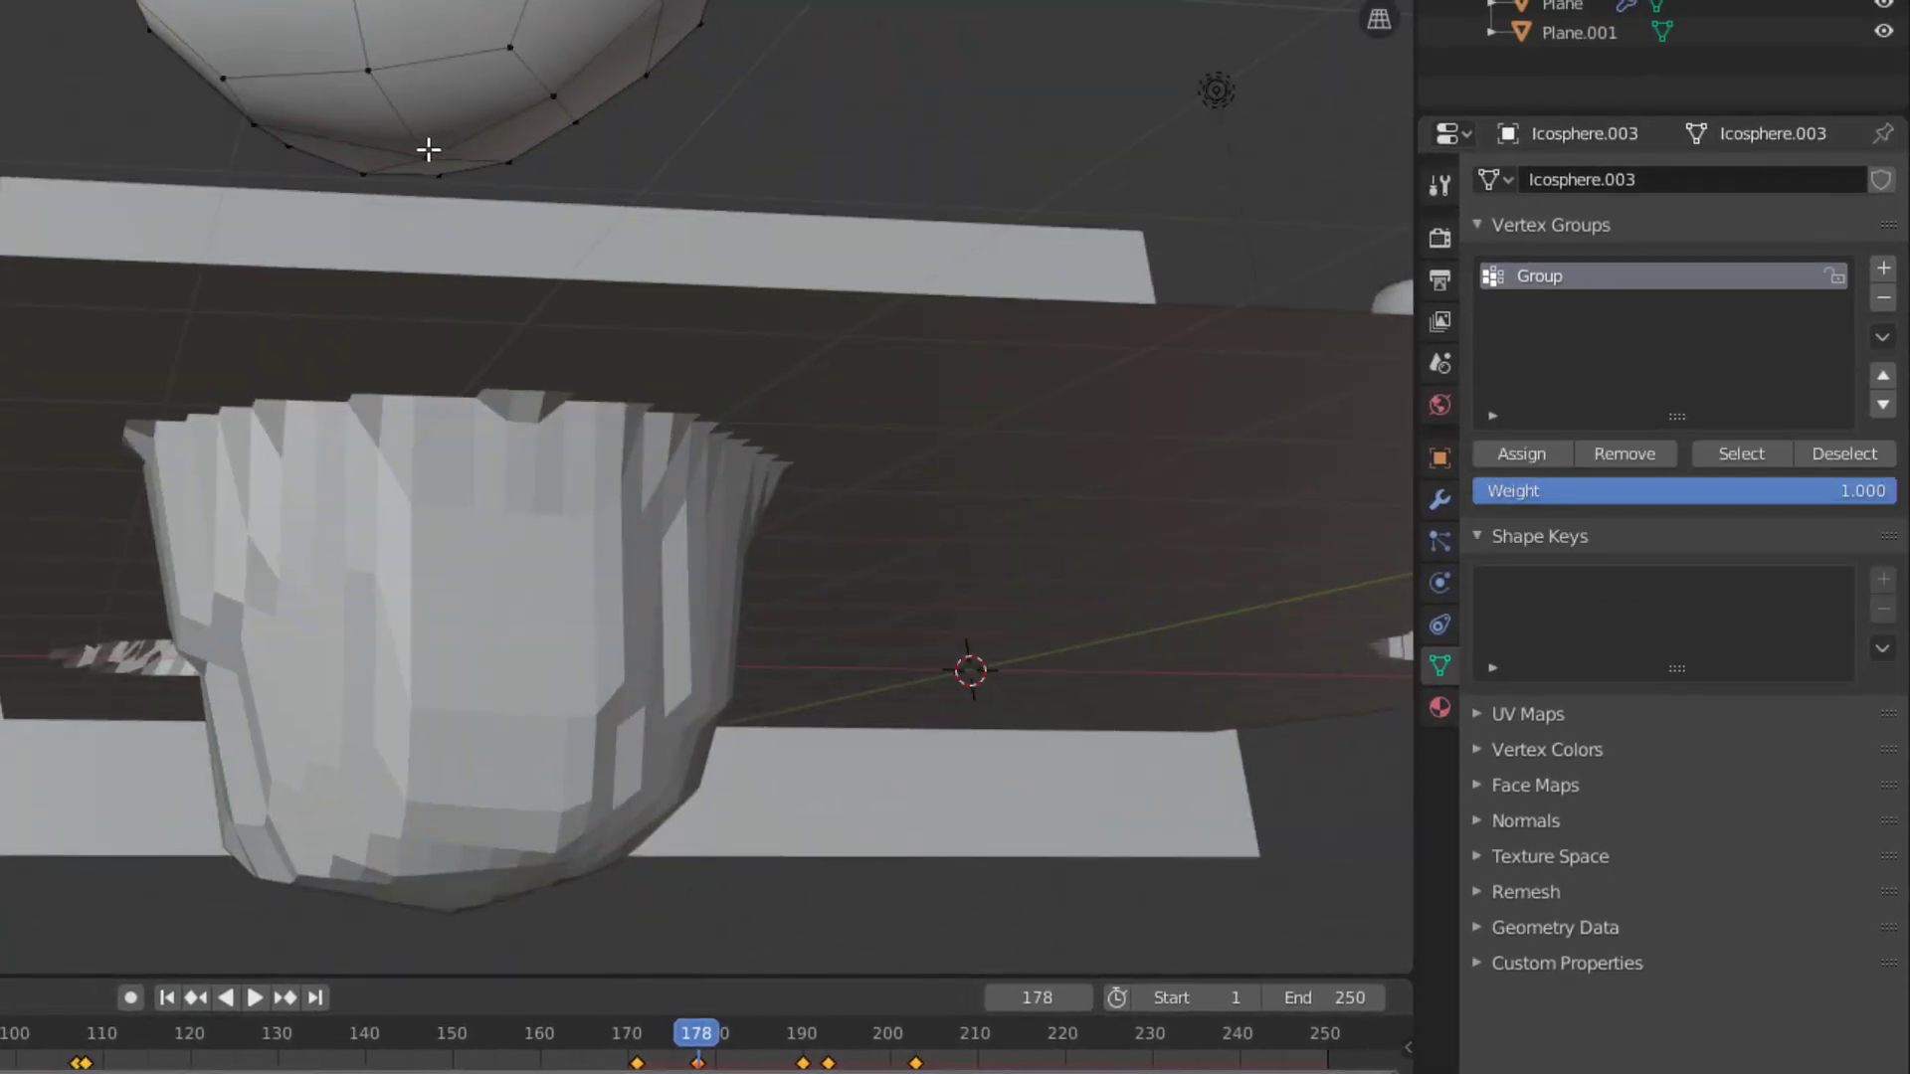
key(ctrl+KP_Add)
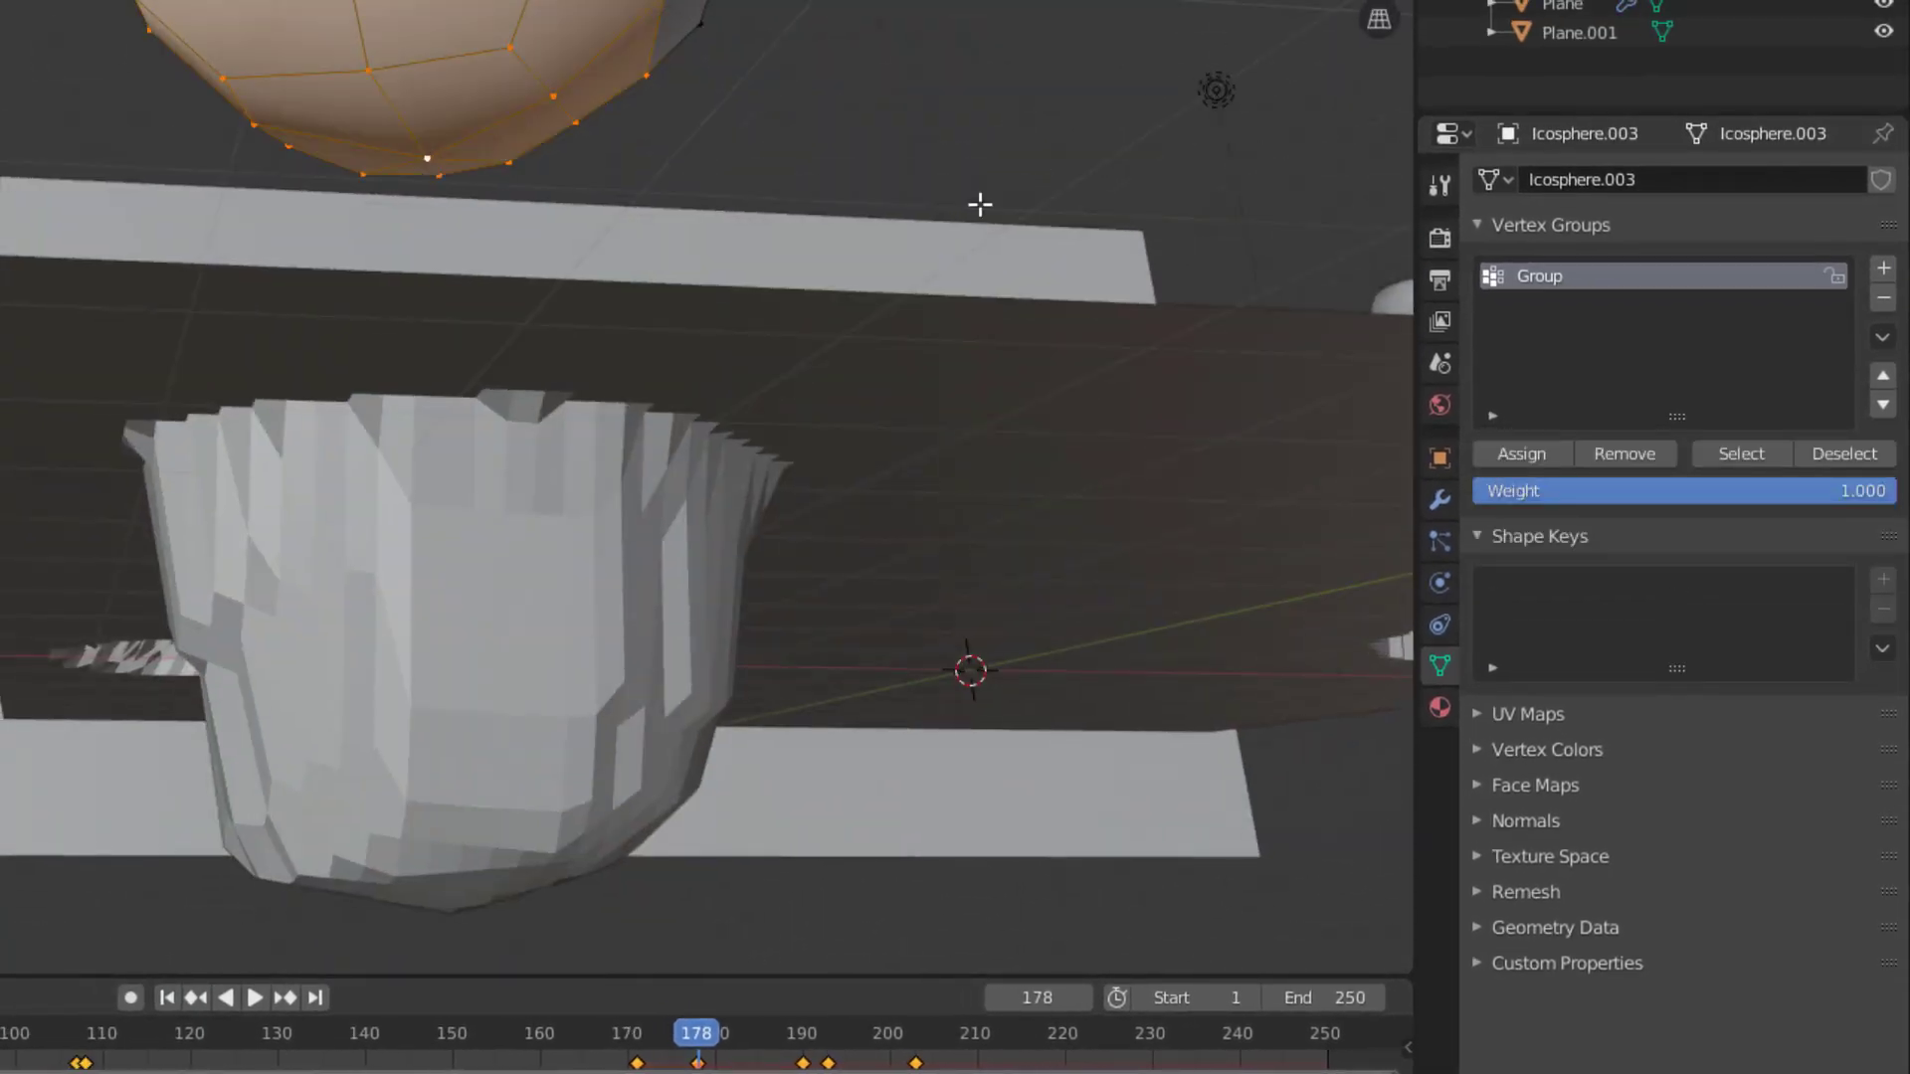
click(1522, 453)
key(Tab)
- Use the vertex group Group as the density group of the boulder's particle system
click(1439, 541)
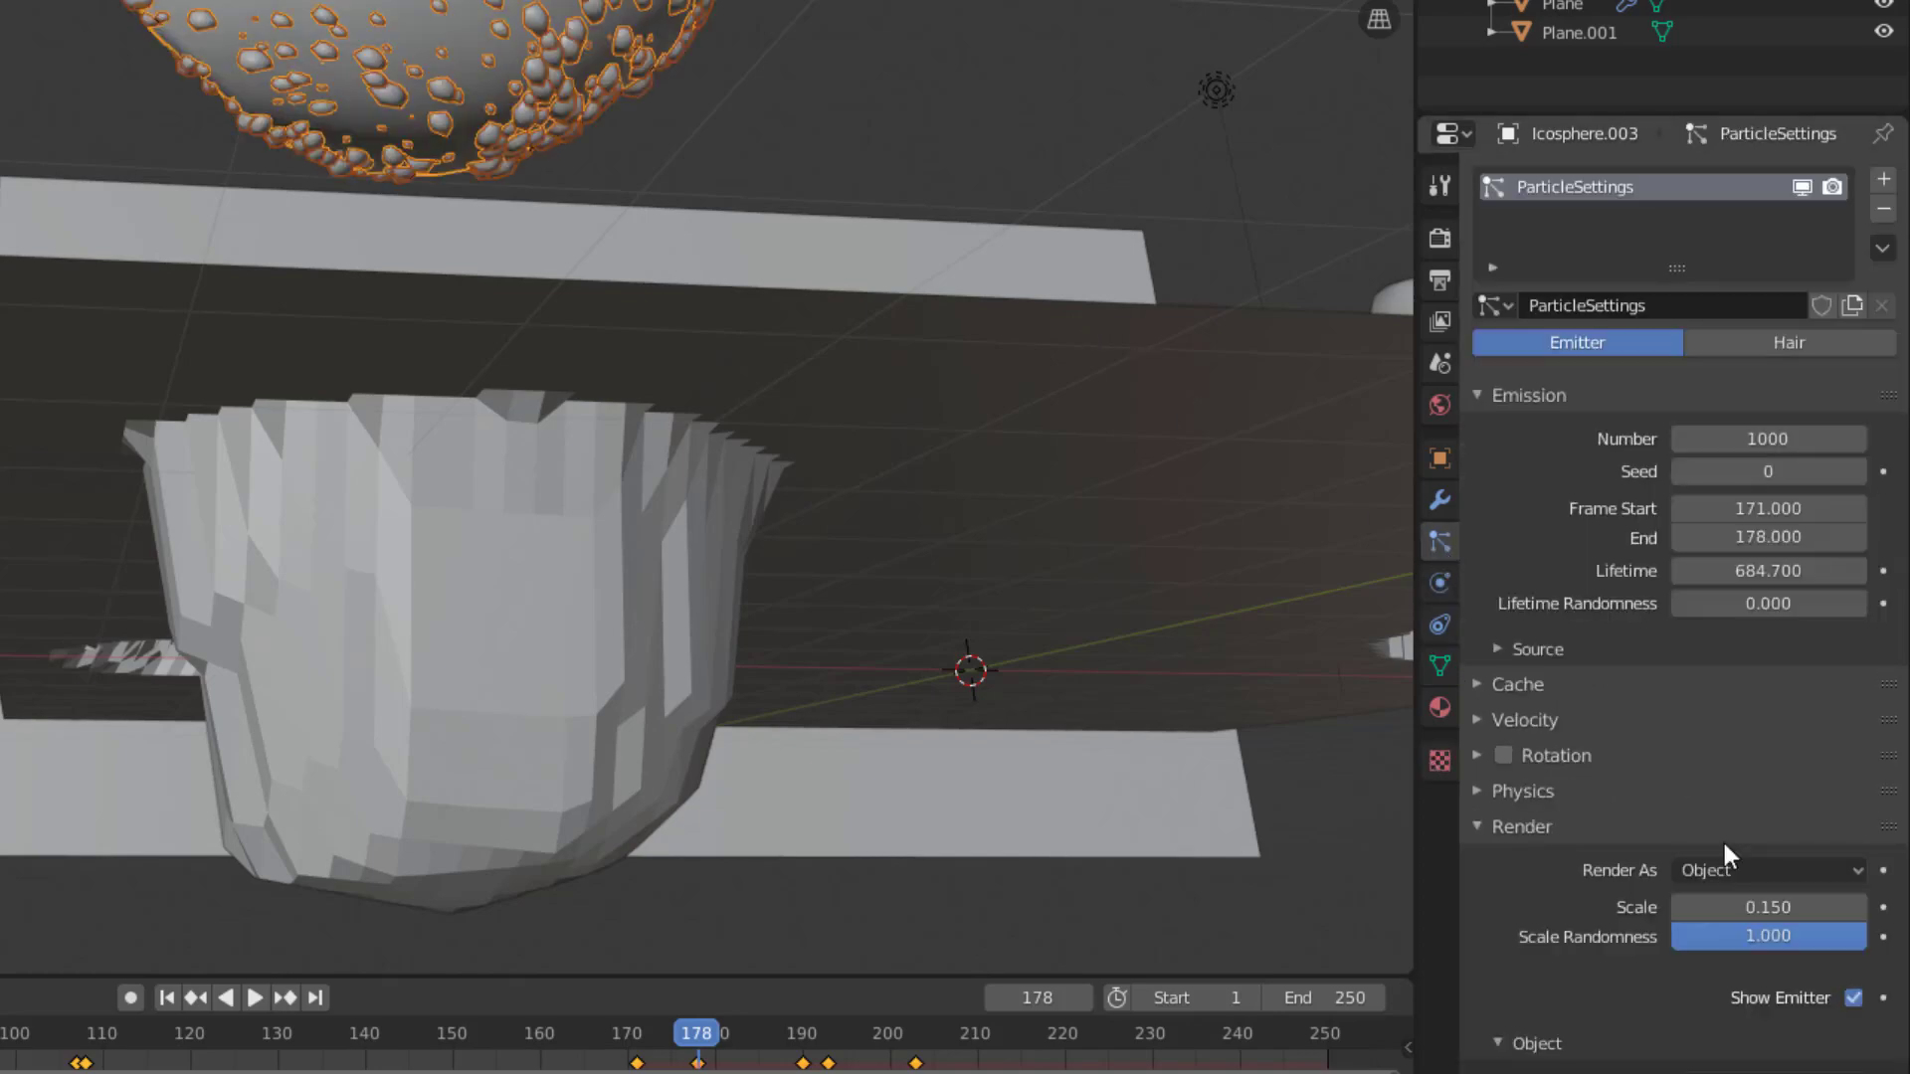
scroll(1716, 844, down, 8)
click(1585, 995)
scroll(1657, 892, down, 4)
click(1751, 865)
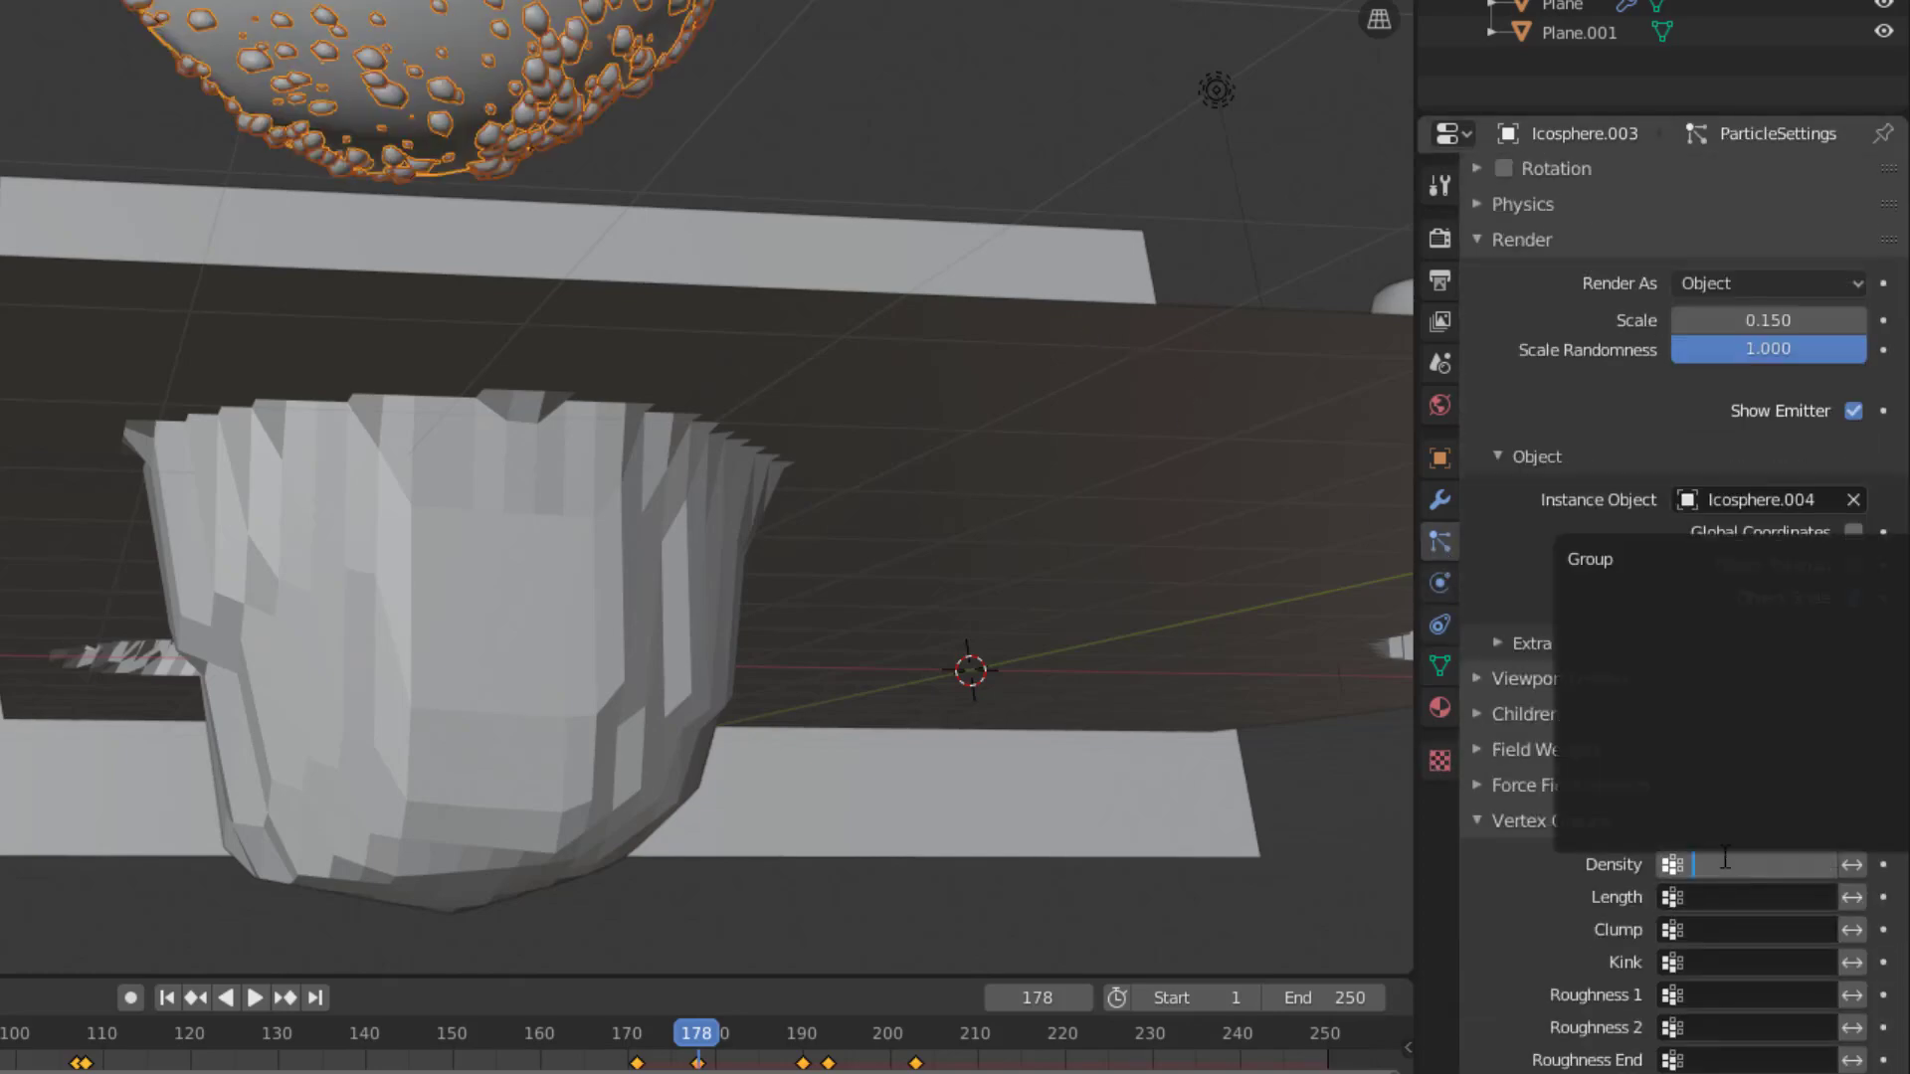
click(1592, 554)
middle_drag(819, 247, 839, 308)
- Enable rotation for the boulder's debris particles with Randomize 0.672, Phase 0.478 and Randomize Phase 1.000
scroll(1591, 597, up, 10)
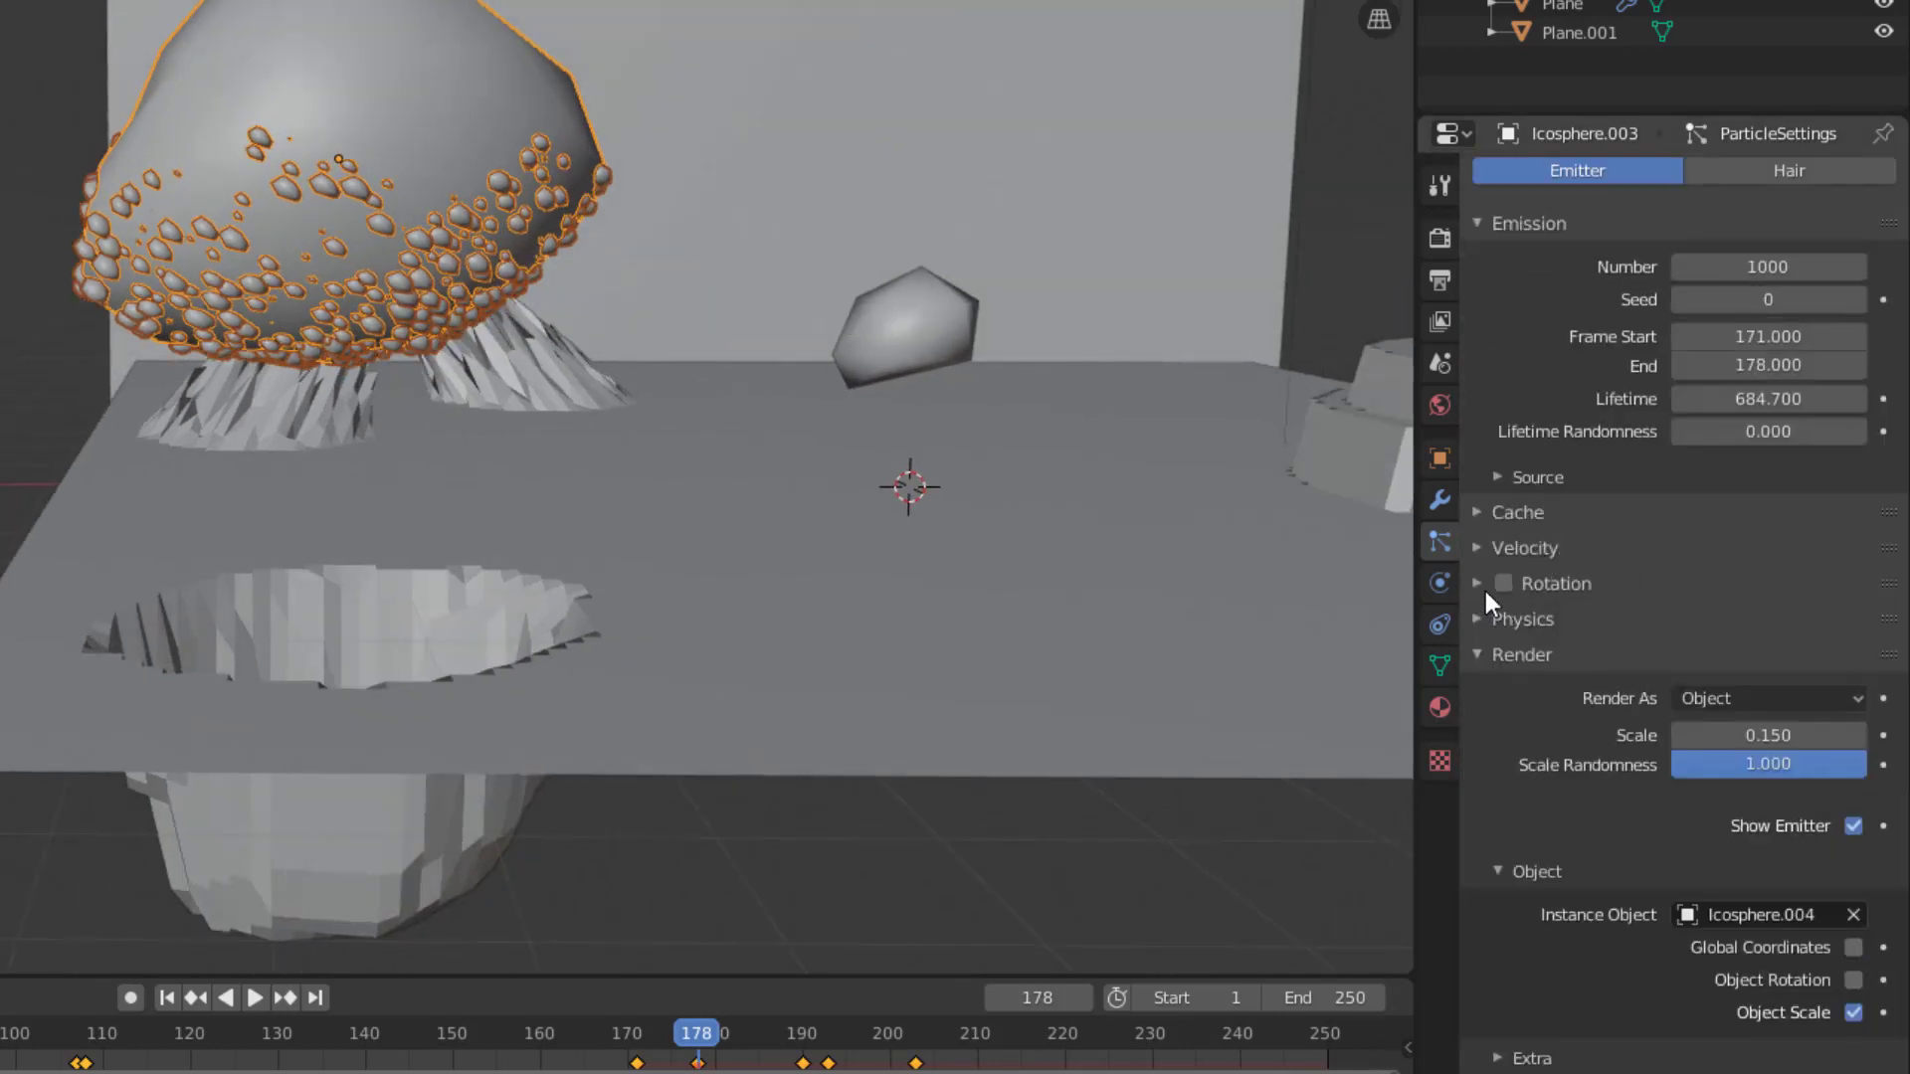
click(1485, 591)
click(1552, 587)
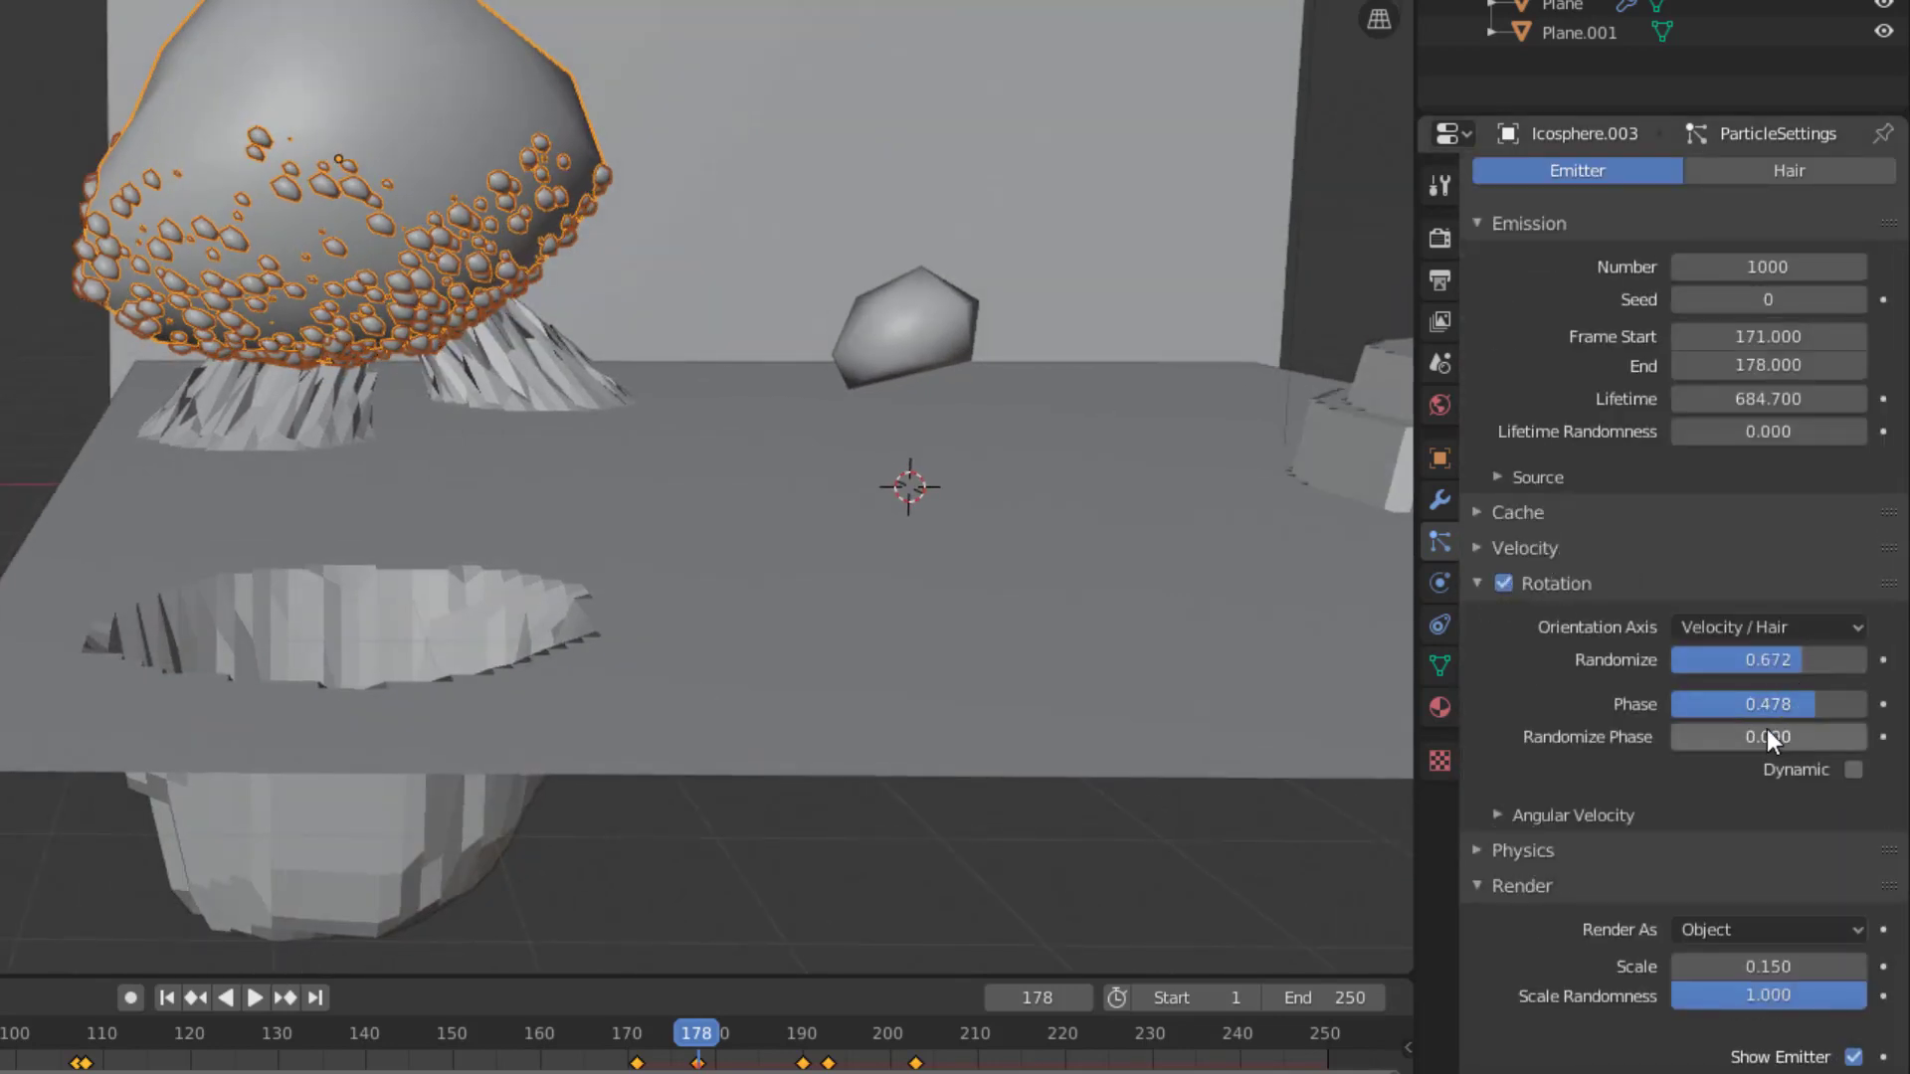
drag(1763, 737, 1769, 737)
- Play the animation from the start and around frames 174 to 200 to check the falling debris from another angle
key(shift+Left)
key(space)
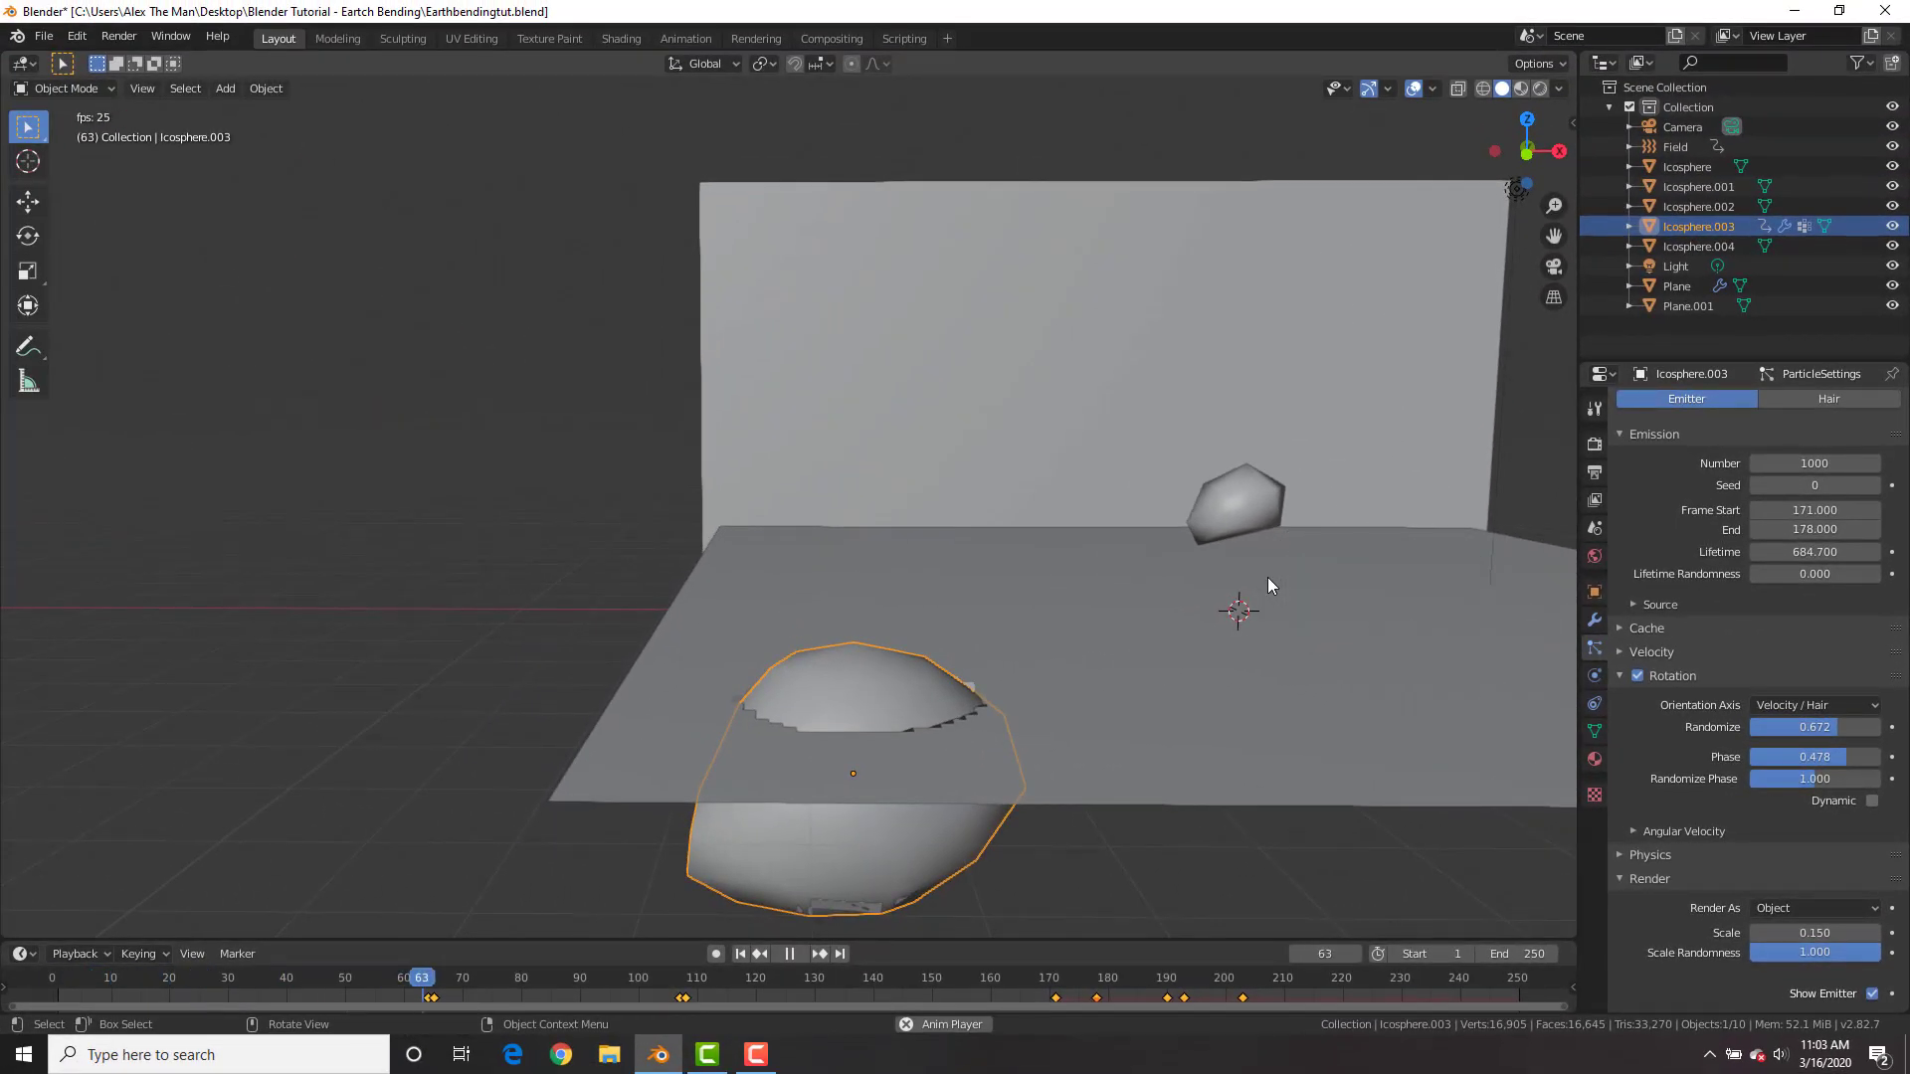
key(space)
click(1073, 980)
key(space)
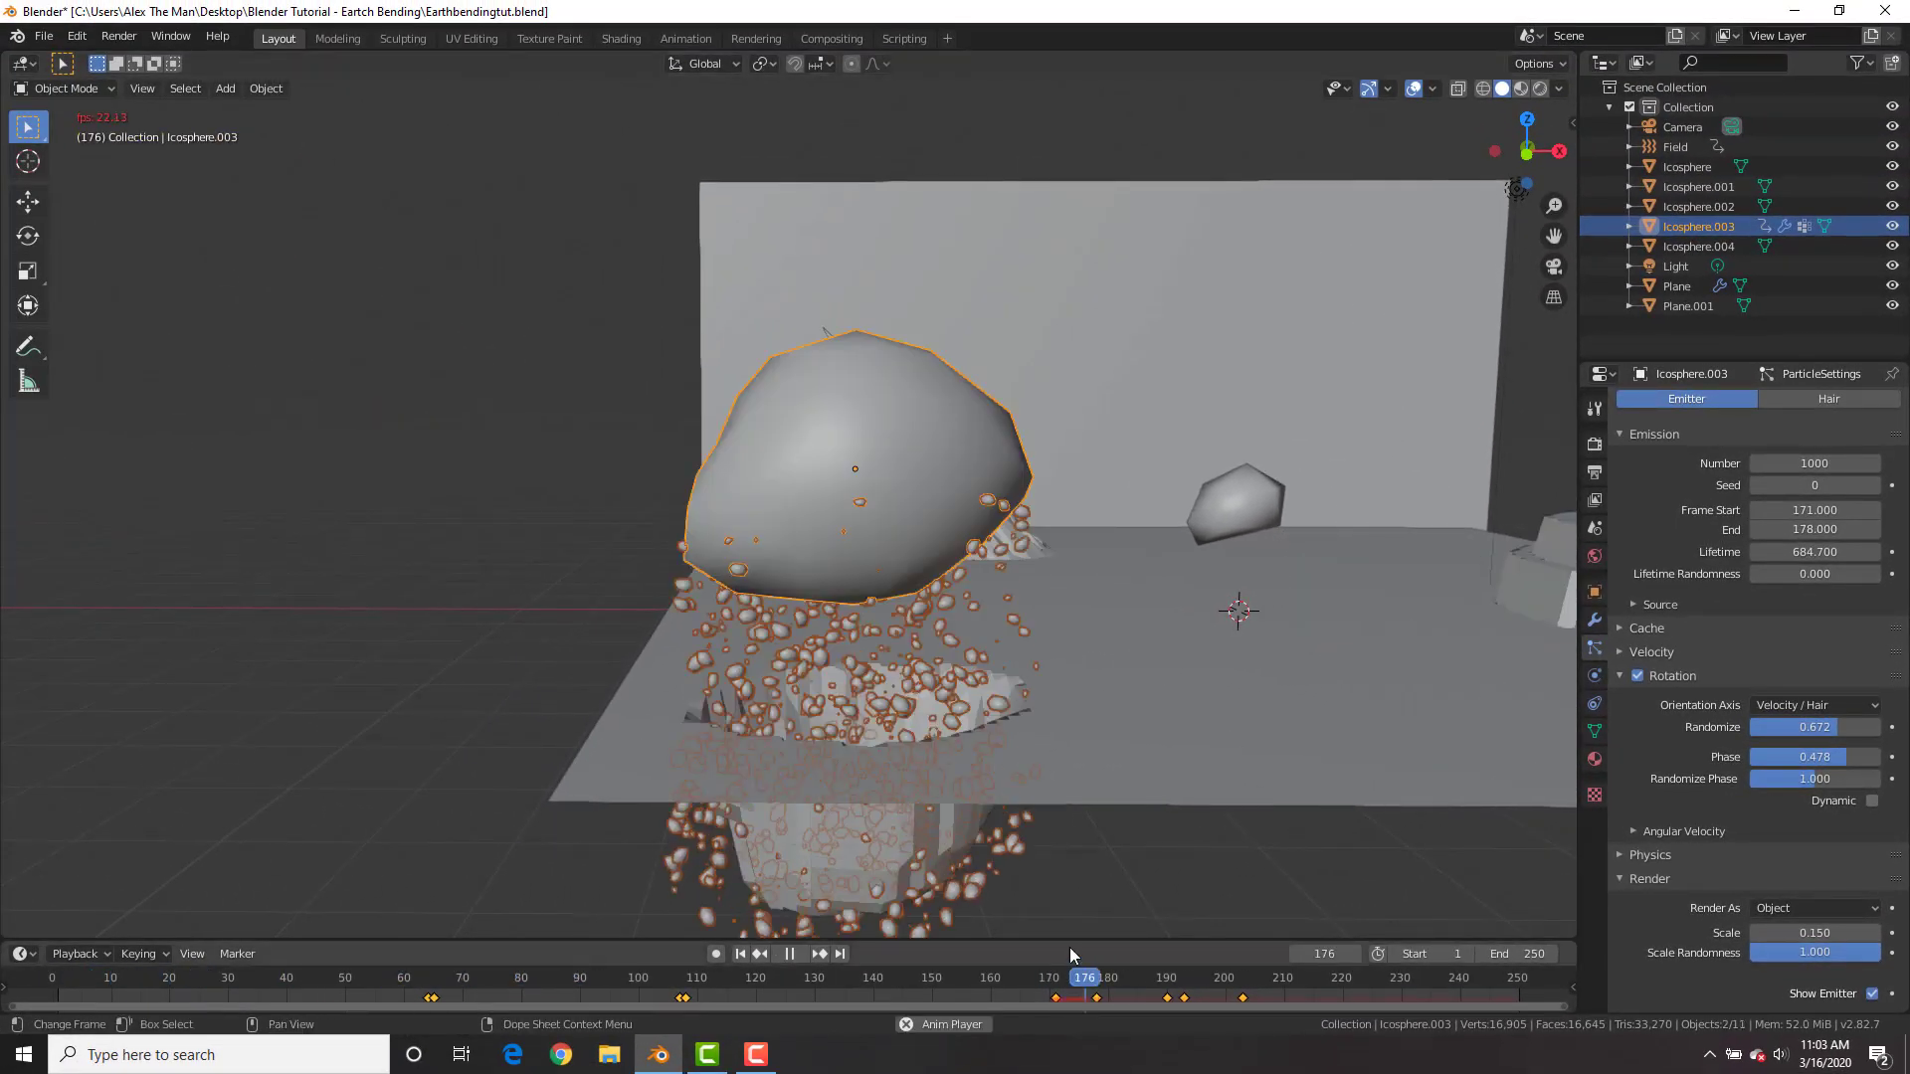
key(space)
middle_drag(1232, 539, 1178, 547)
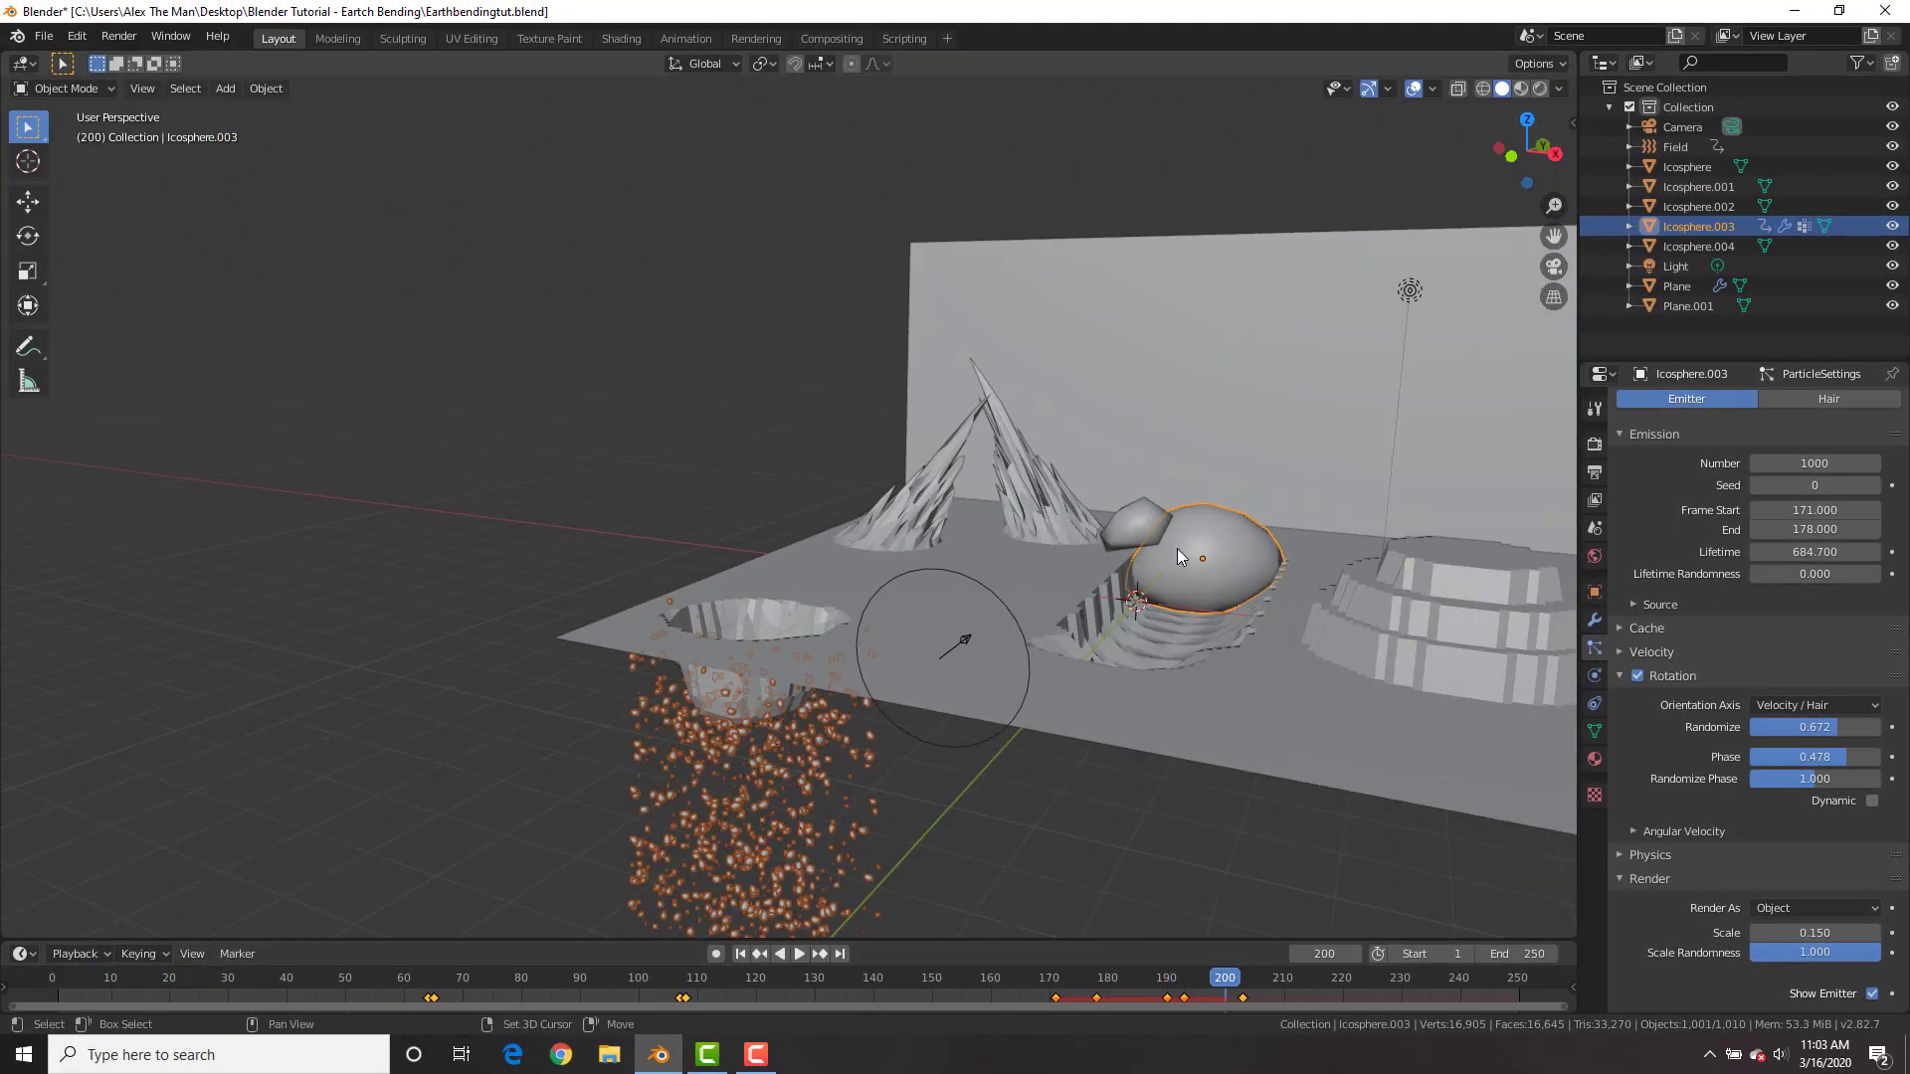
key(shift+Left)
key(space)
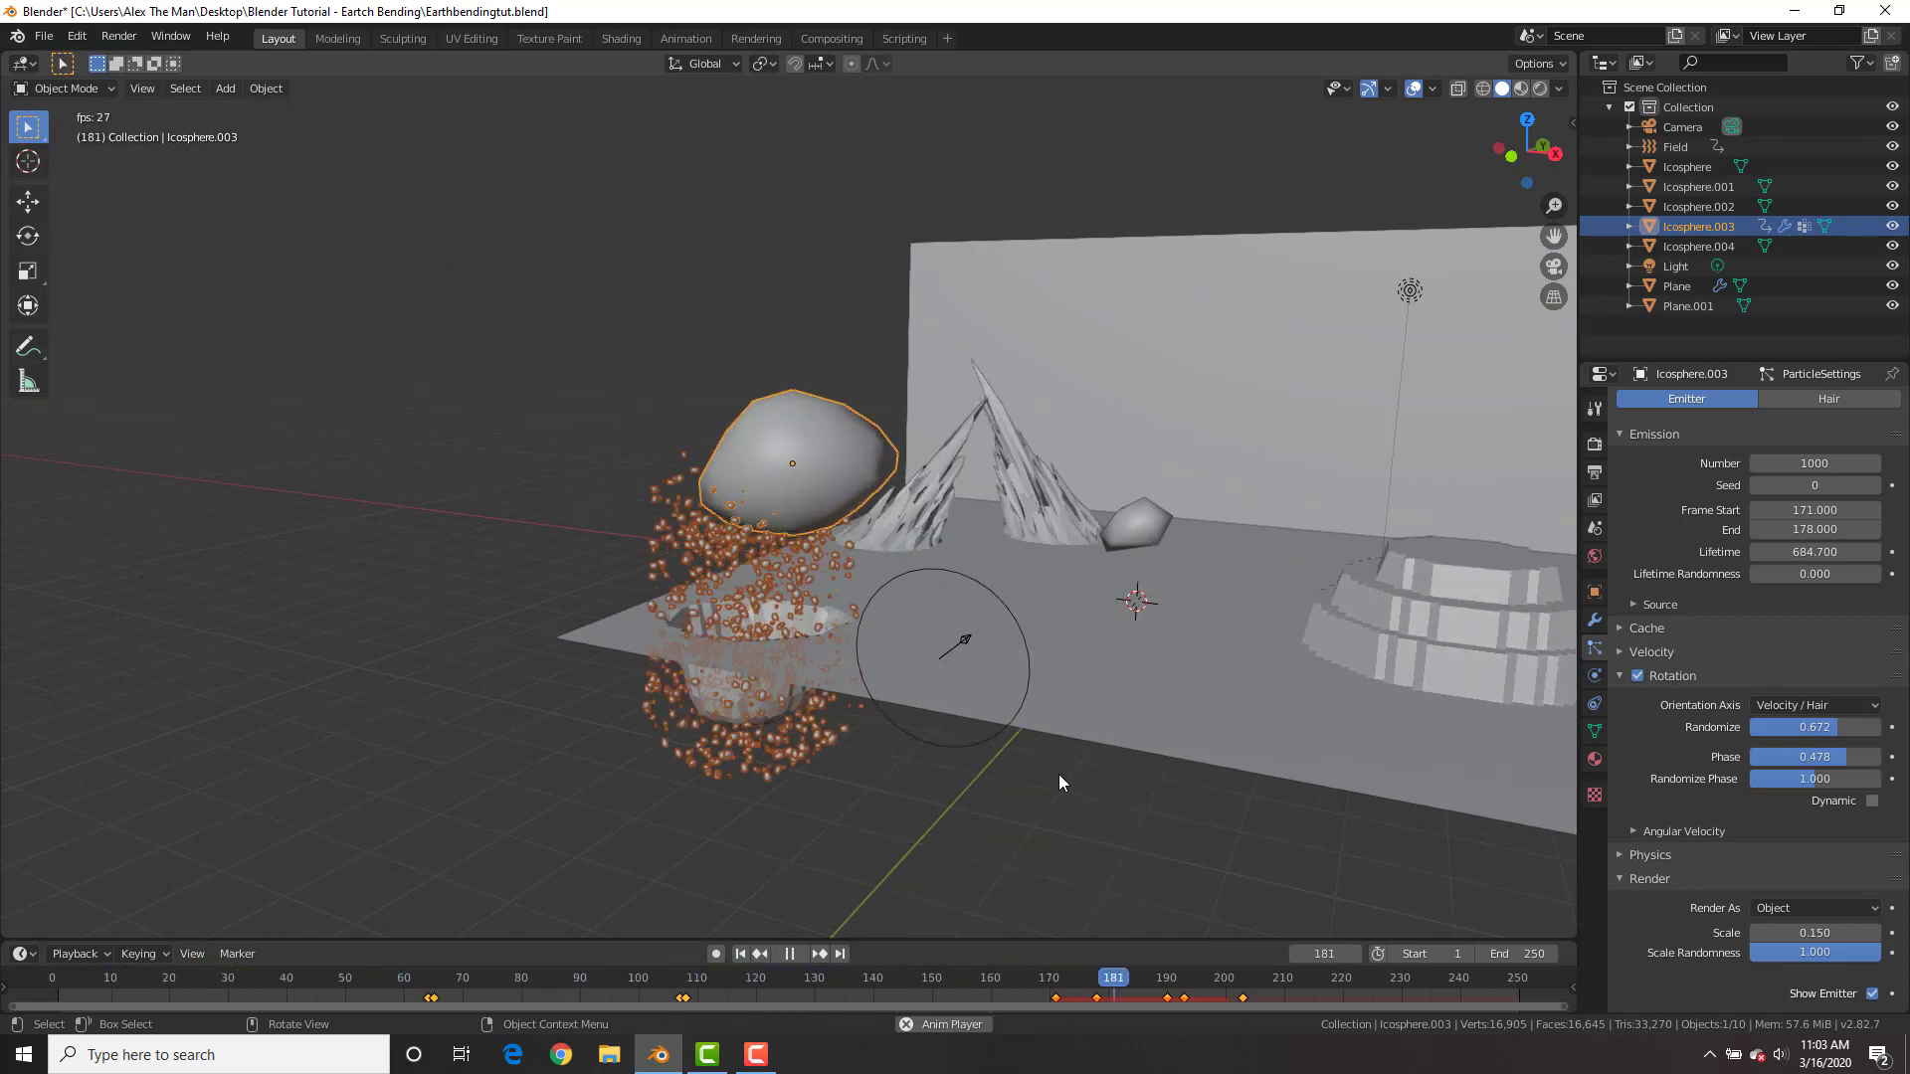
key(space)
middle_drag(850, 587, 985, 660)
- Make the small debris rock Icosphere.004 an active rigid body and play the animation to test it
click(1333, 554)
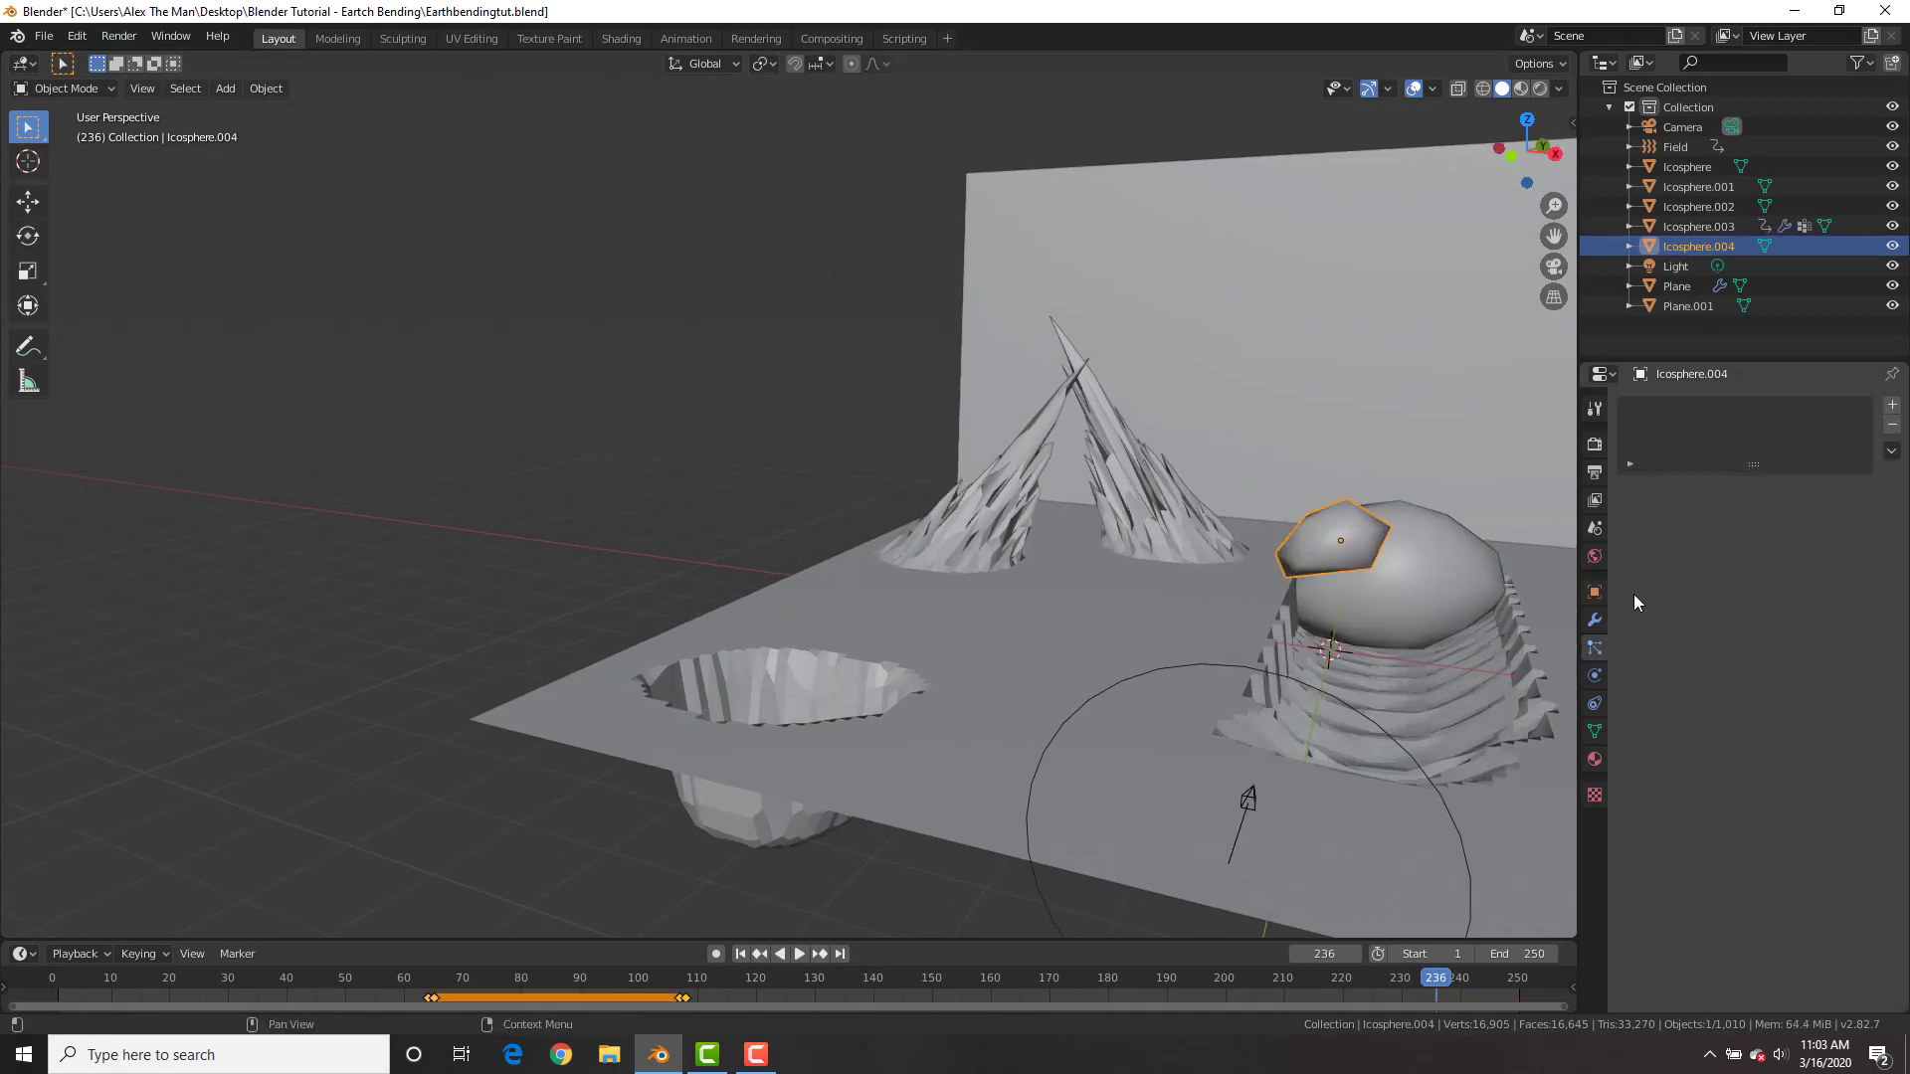
click(1593, 676)
click(1838, 475)
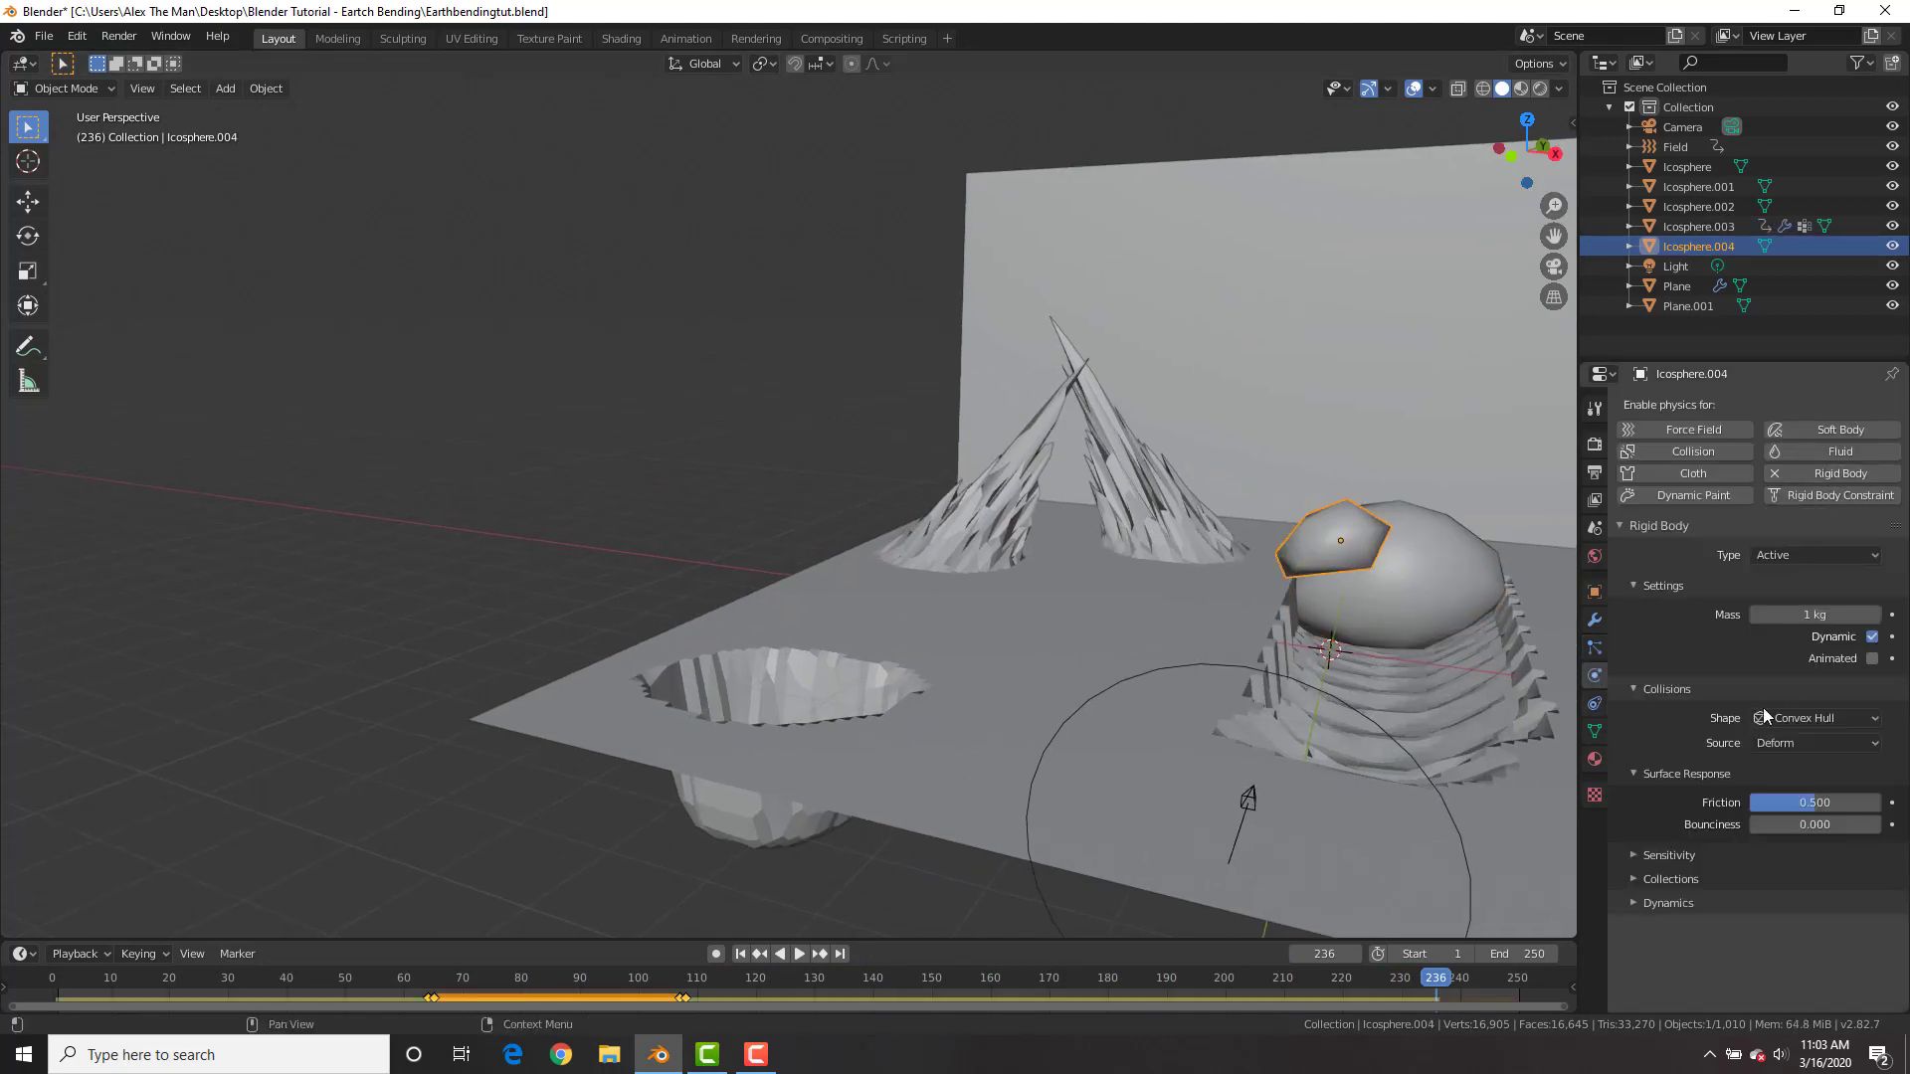
key(space)
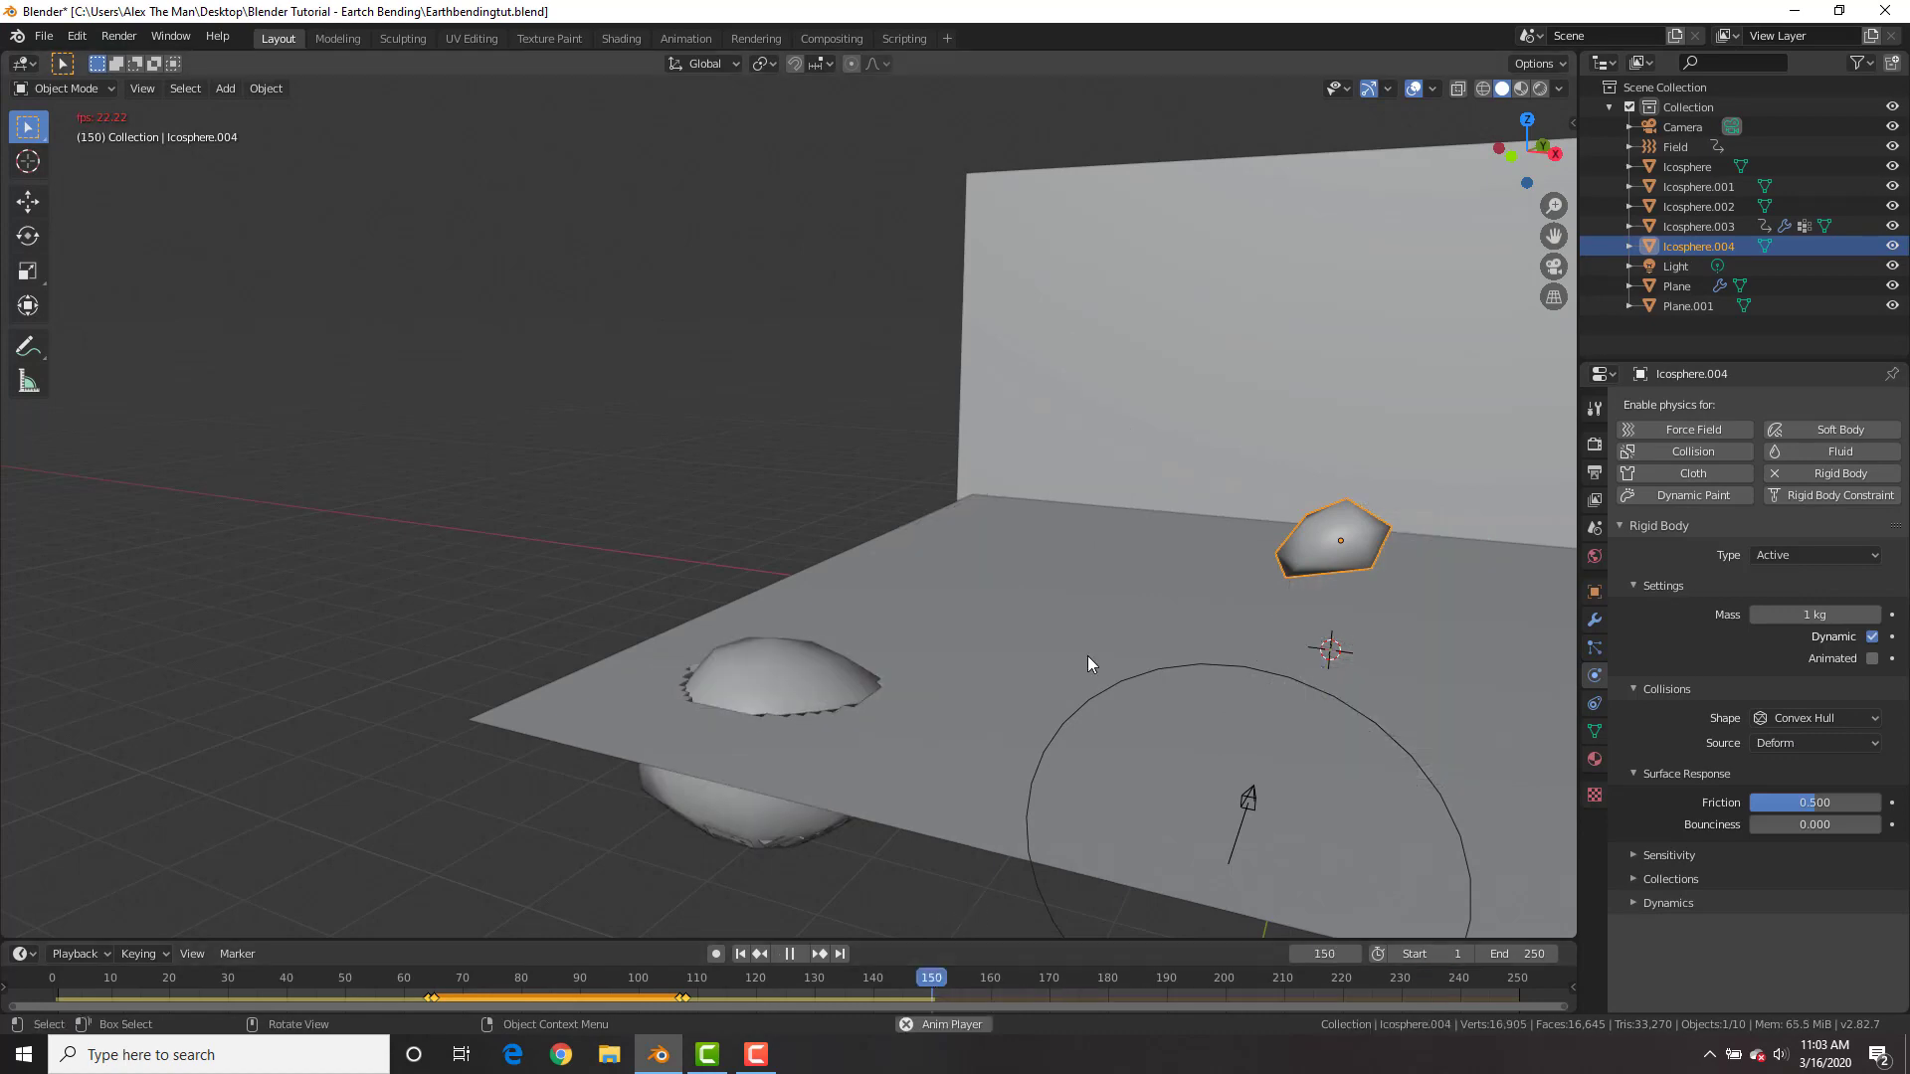
key(space)
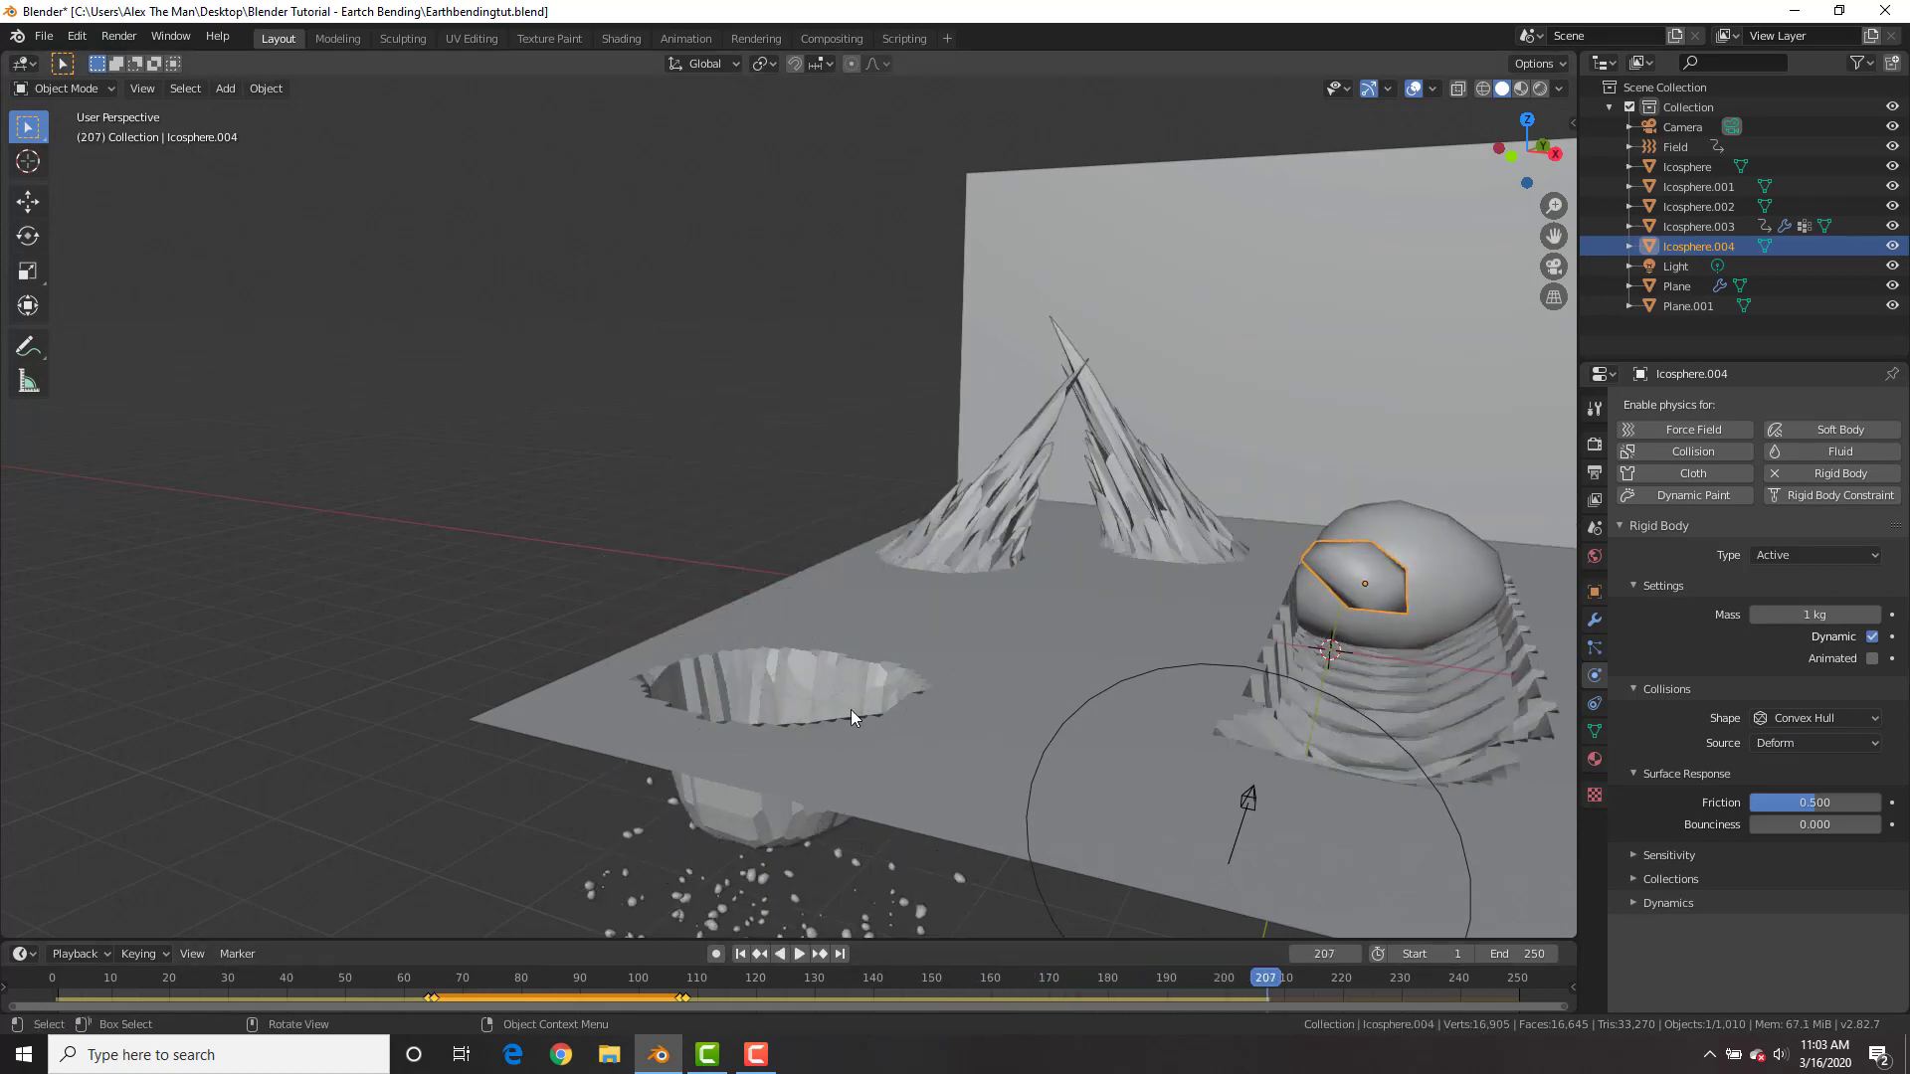
- Add collision physics to the ground plane, with particle damping and particle friction both at 1.000
click(934, 716)
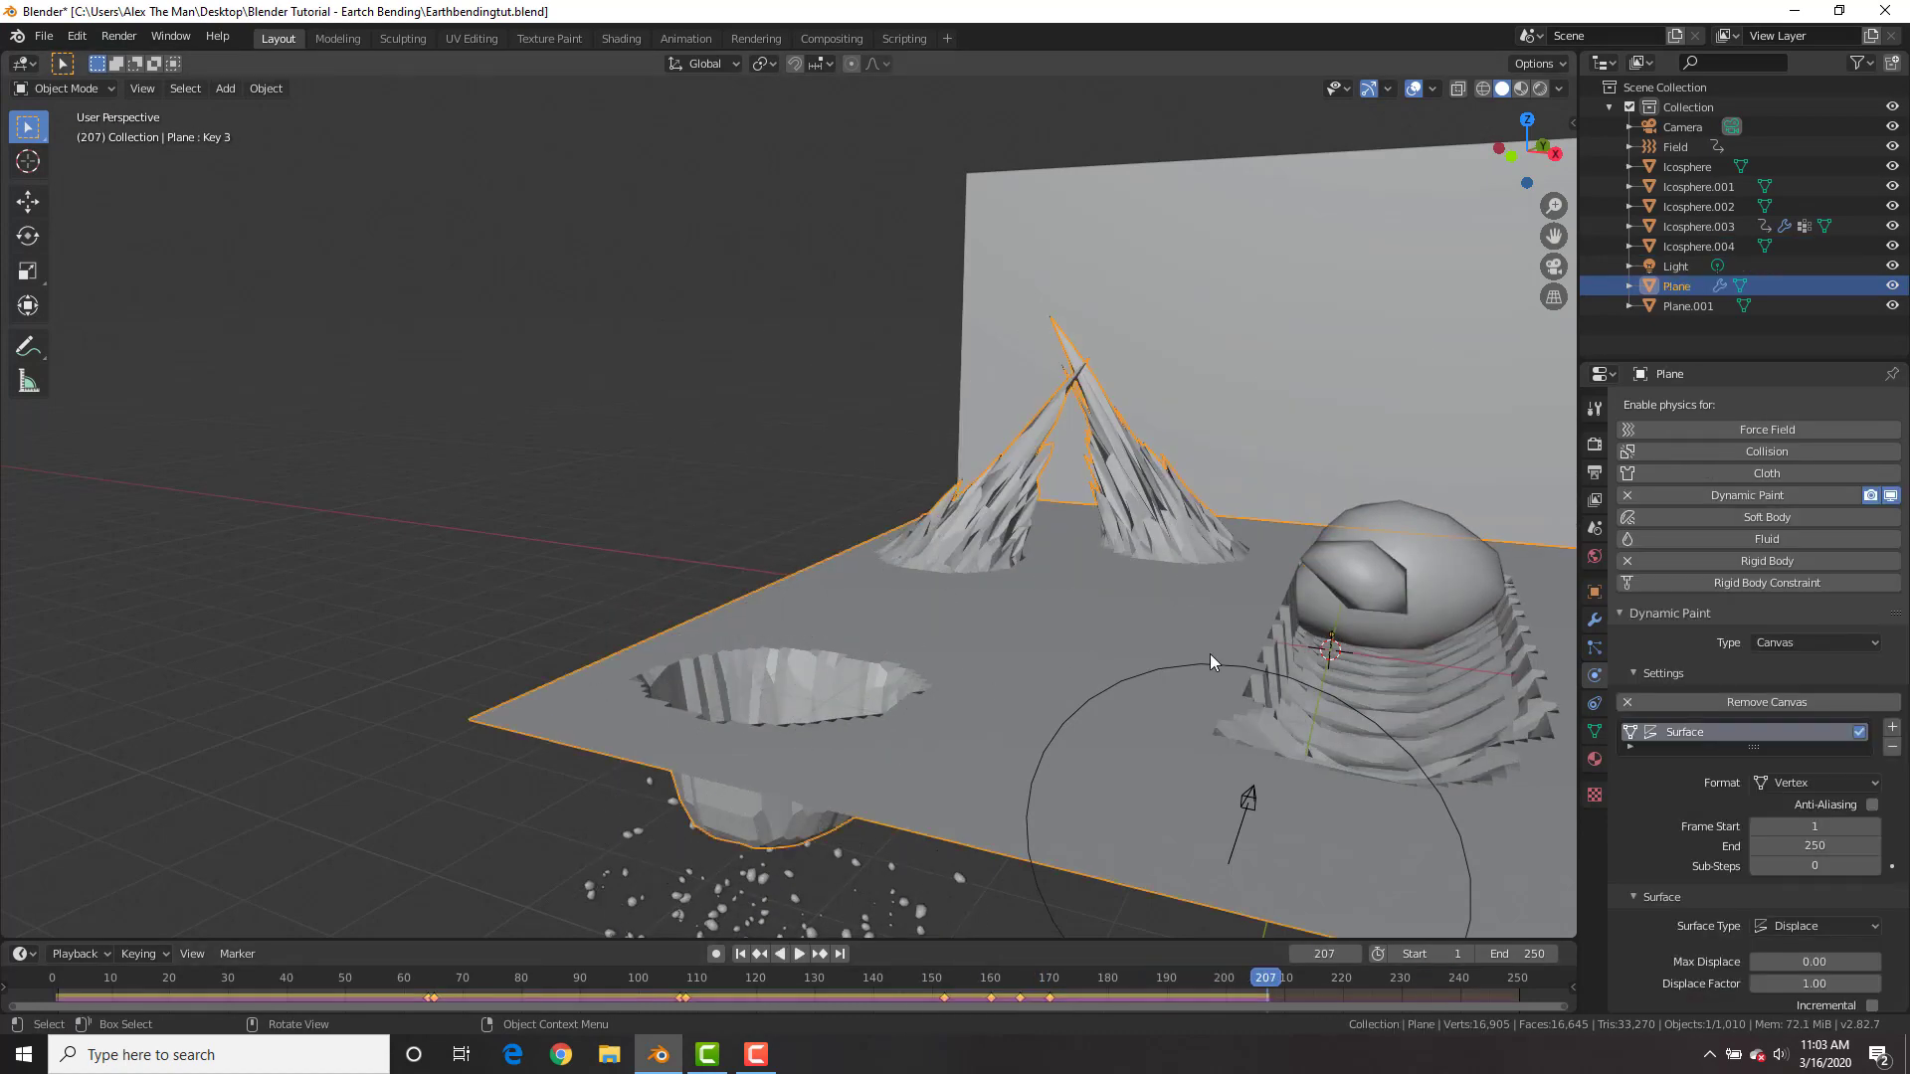
click(1764, 453)
scroll(1778, 681, down, 10)
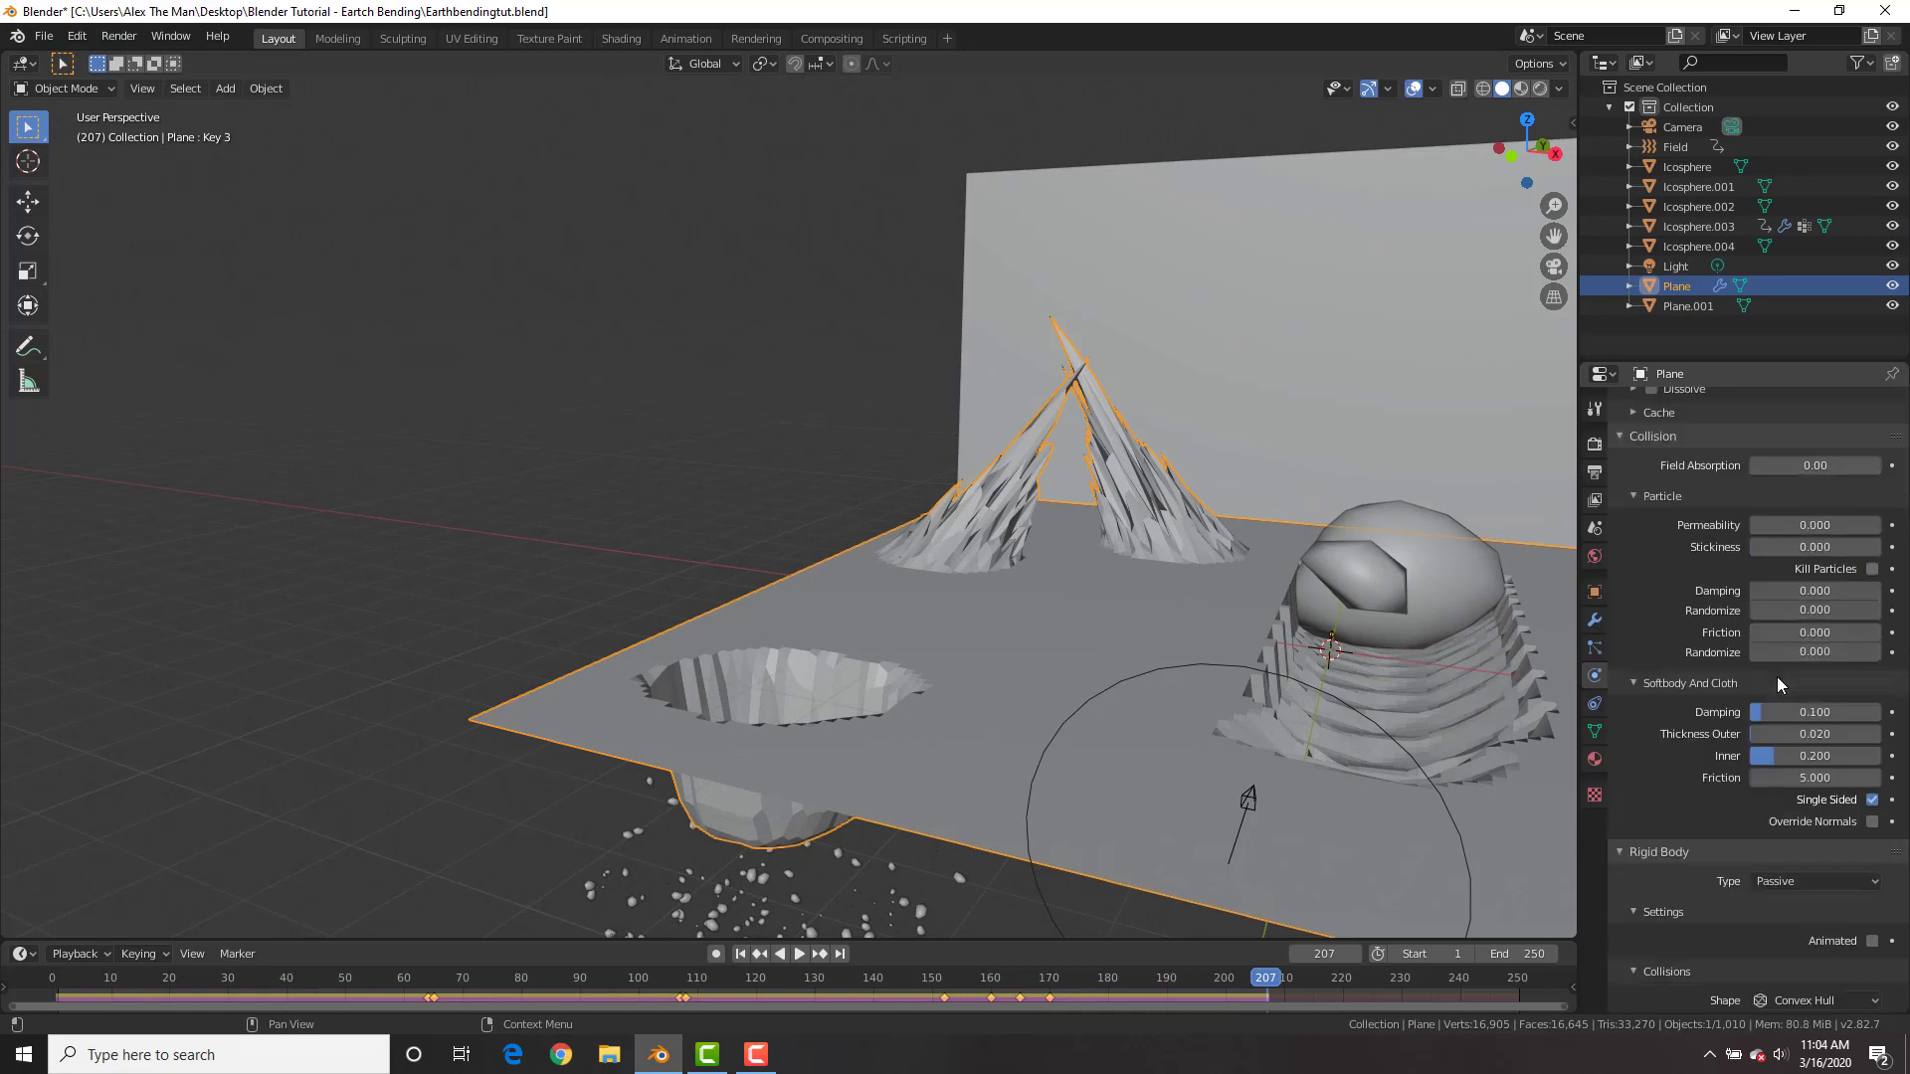
scroll(1777, 676, up, 2)
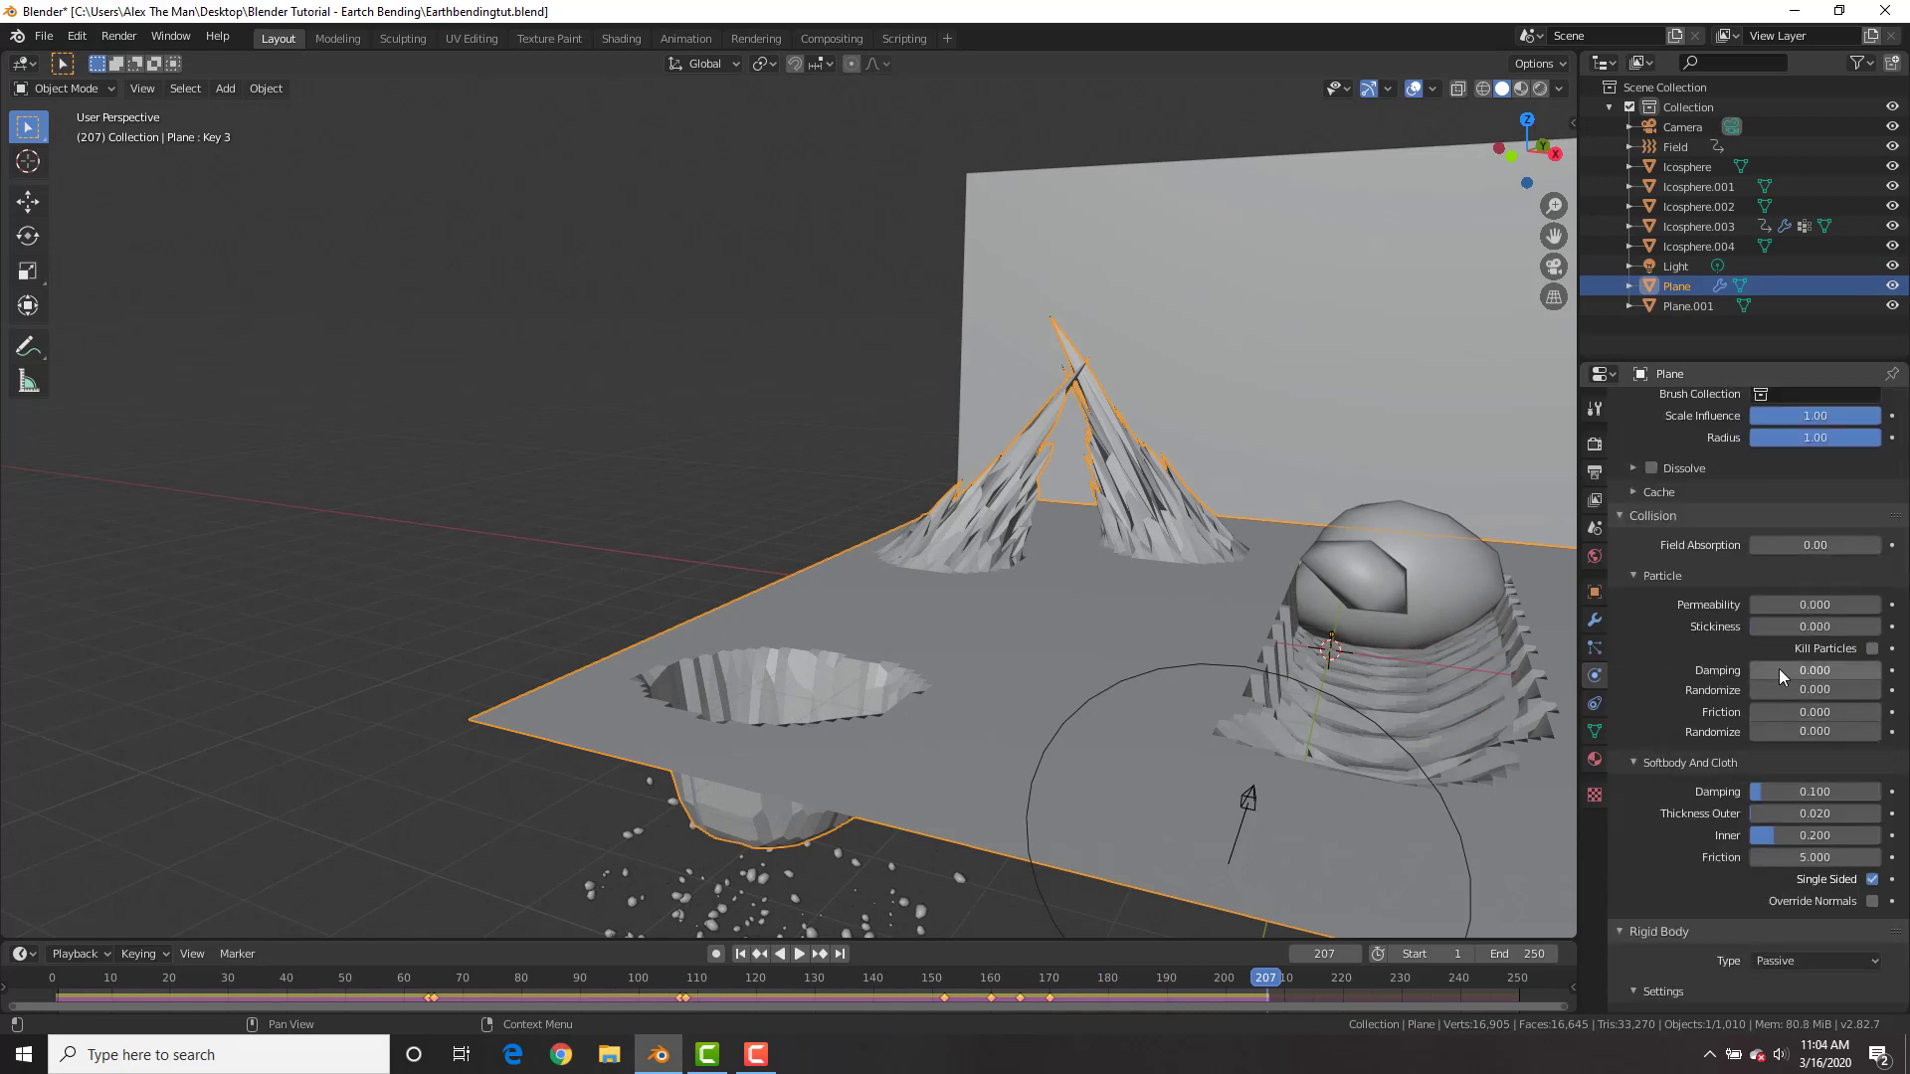
drag(1778, 668, 1890, 668)
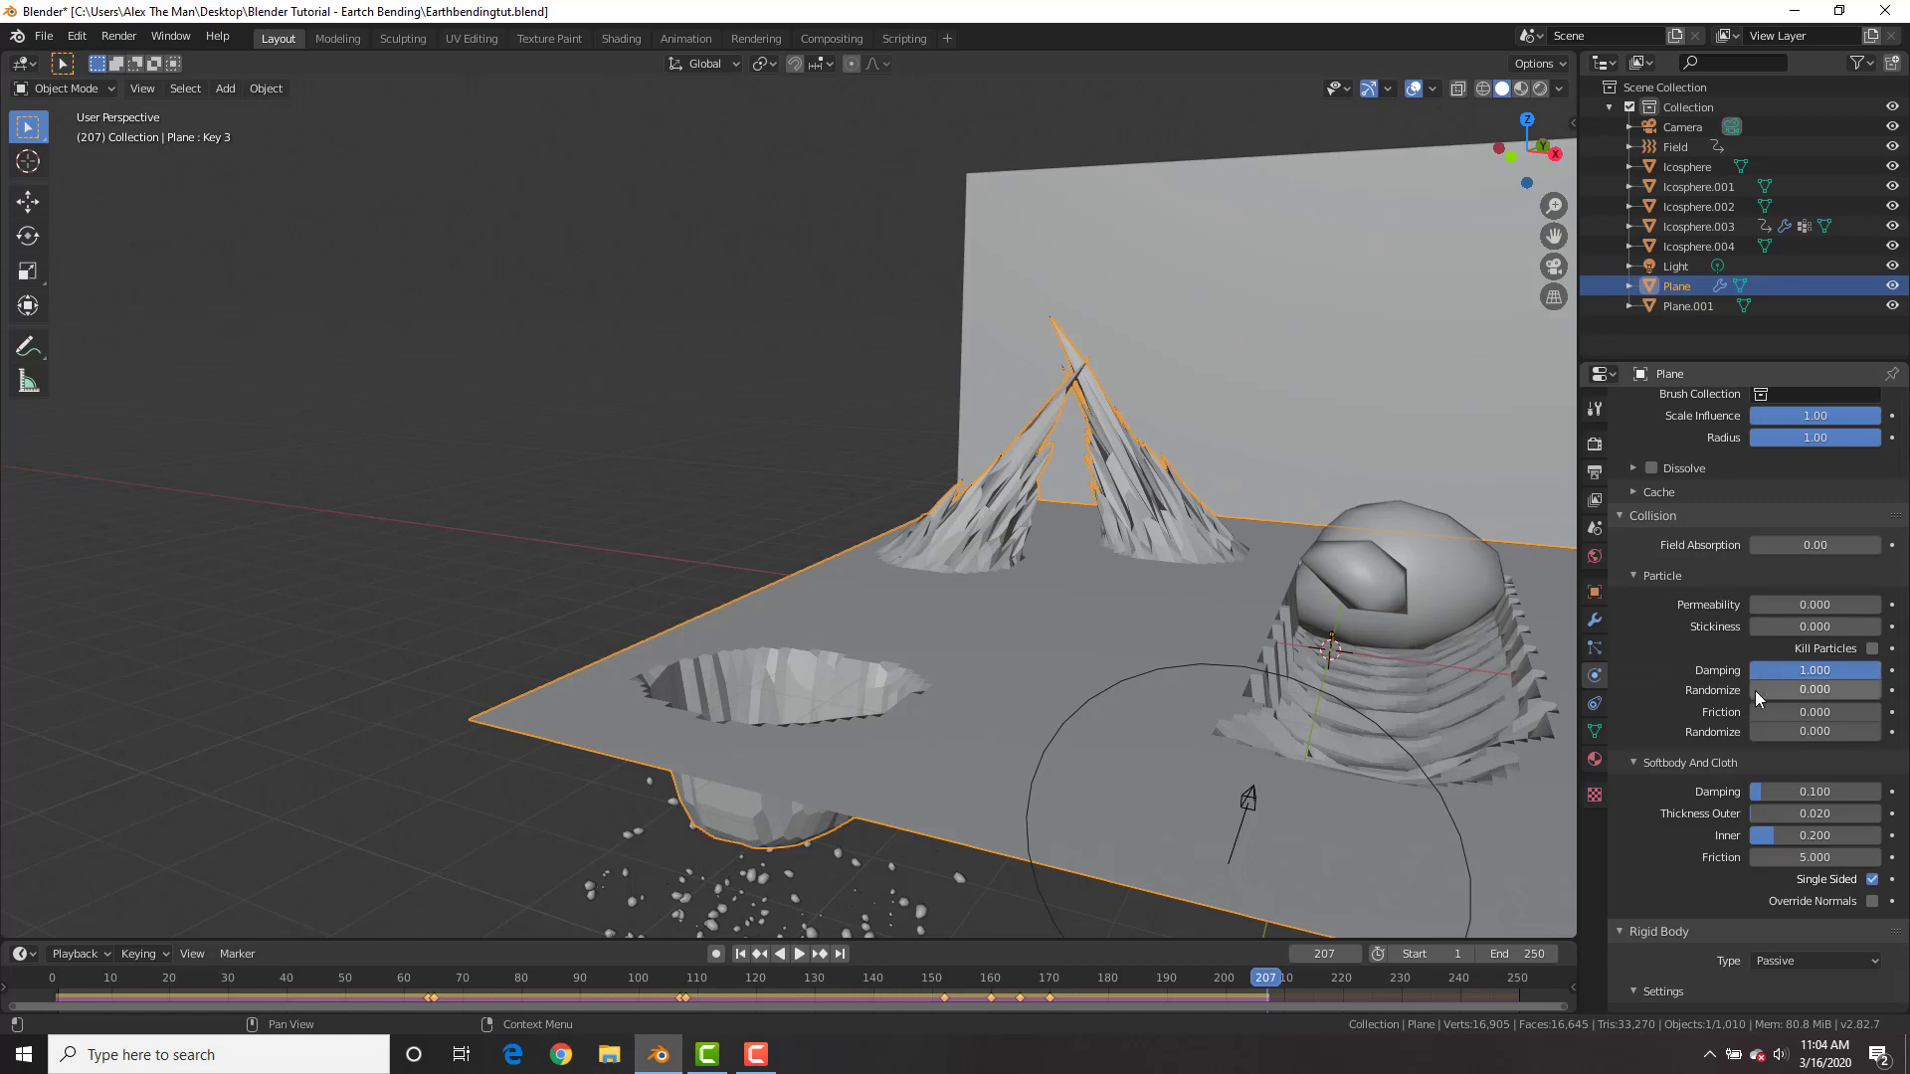
drag(1769, 712, 1891, 712)
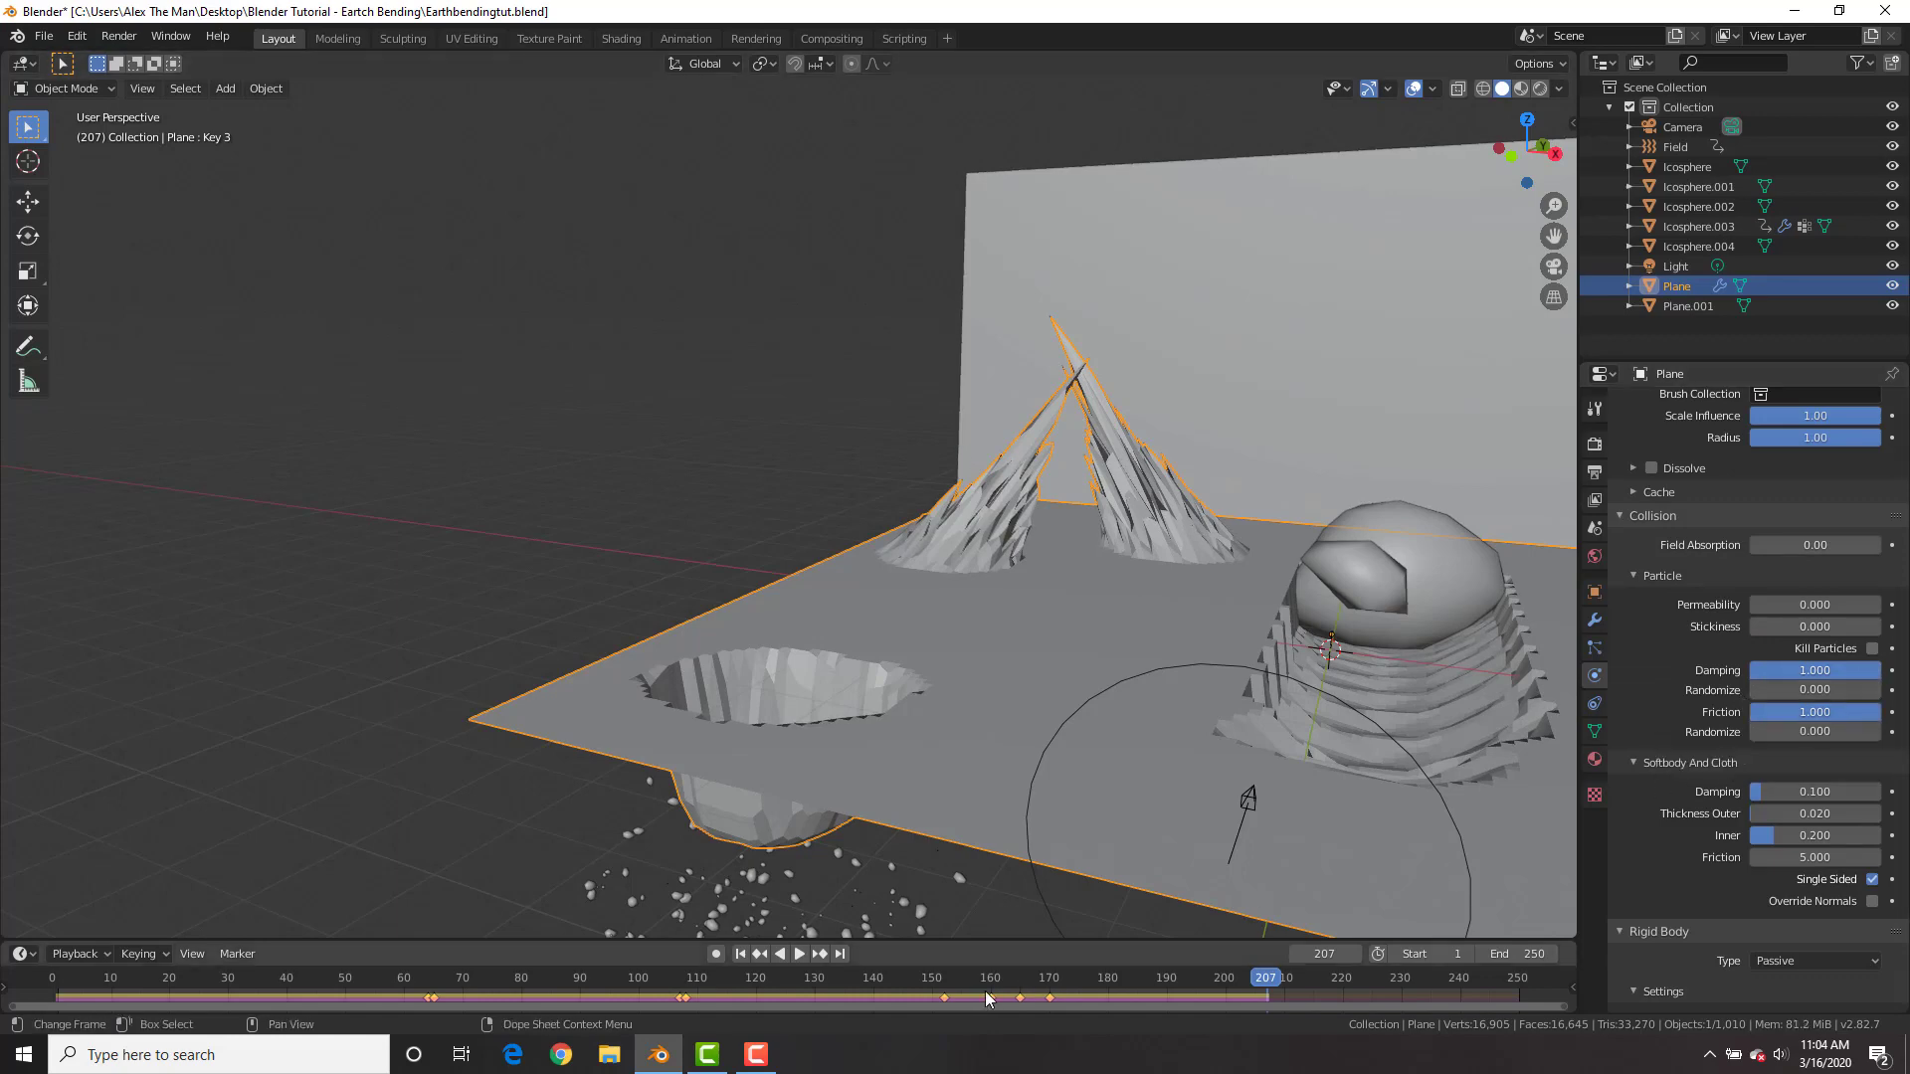
- Play the animation up to about frame 222 to check how the debris lands around the crater
key(space)
scroll(890, 717, up, 4)
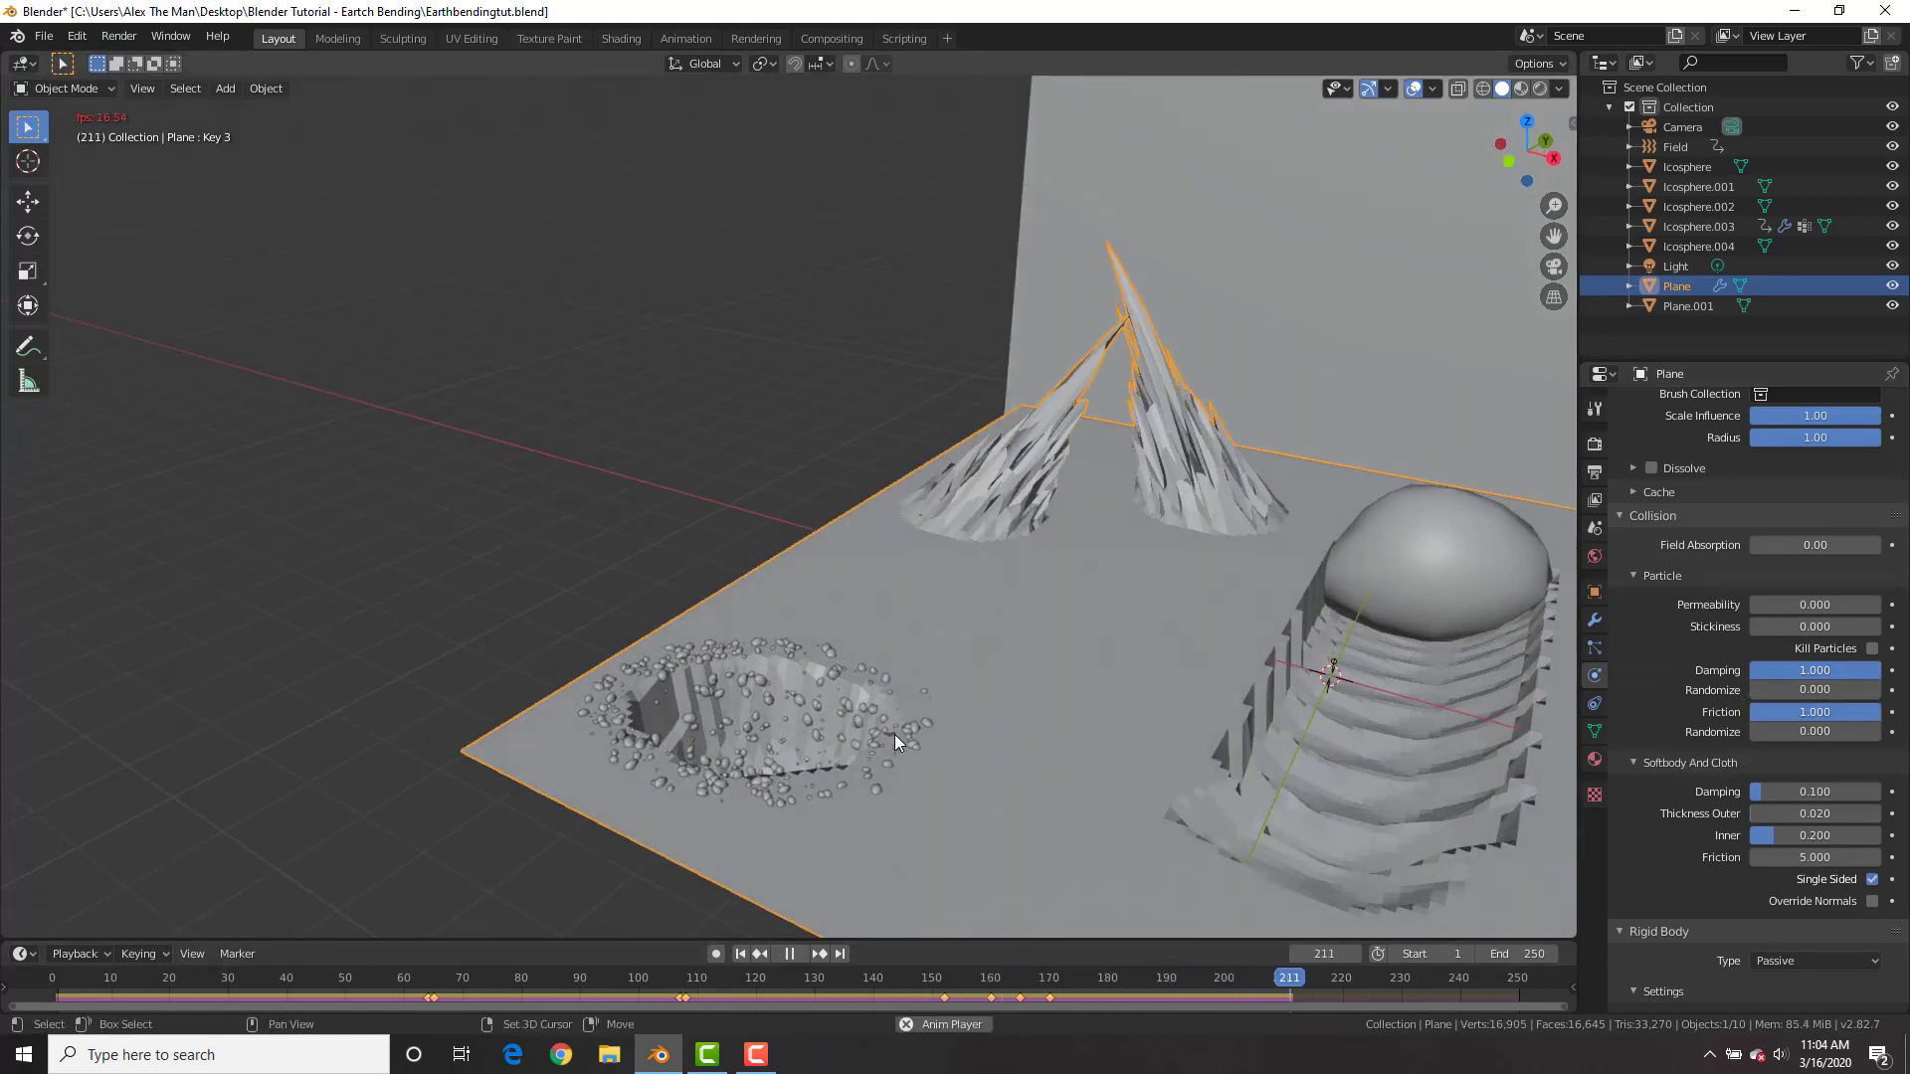
click(967, 980)
key(space)
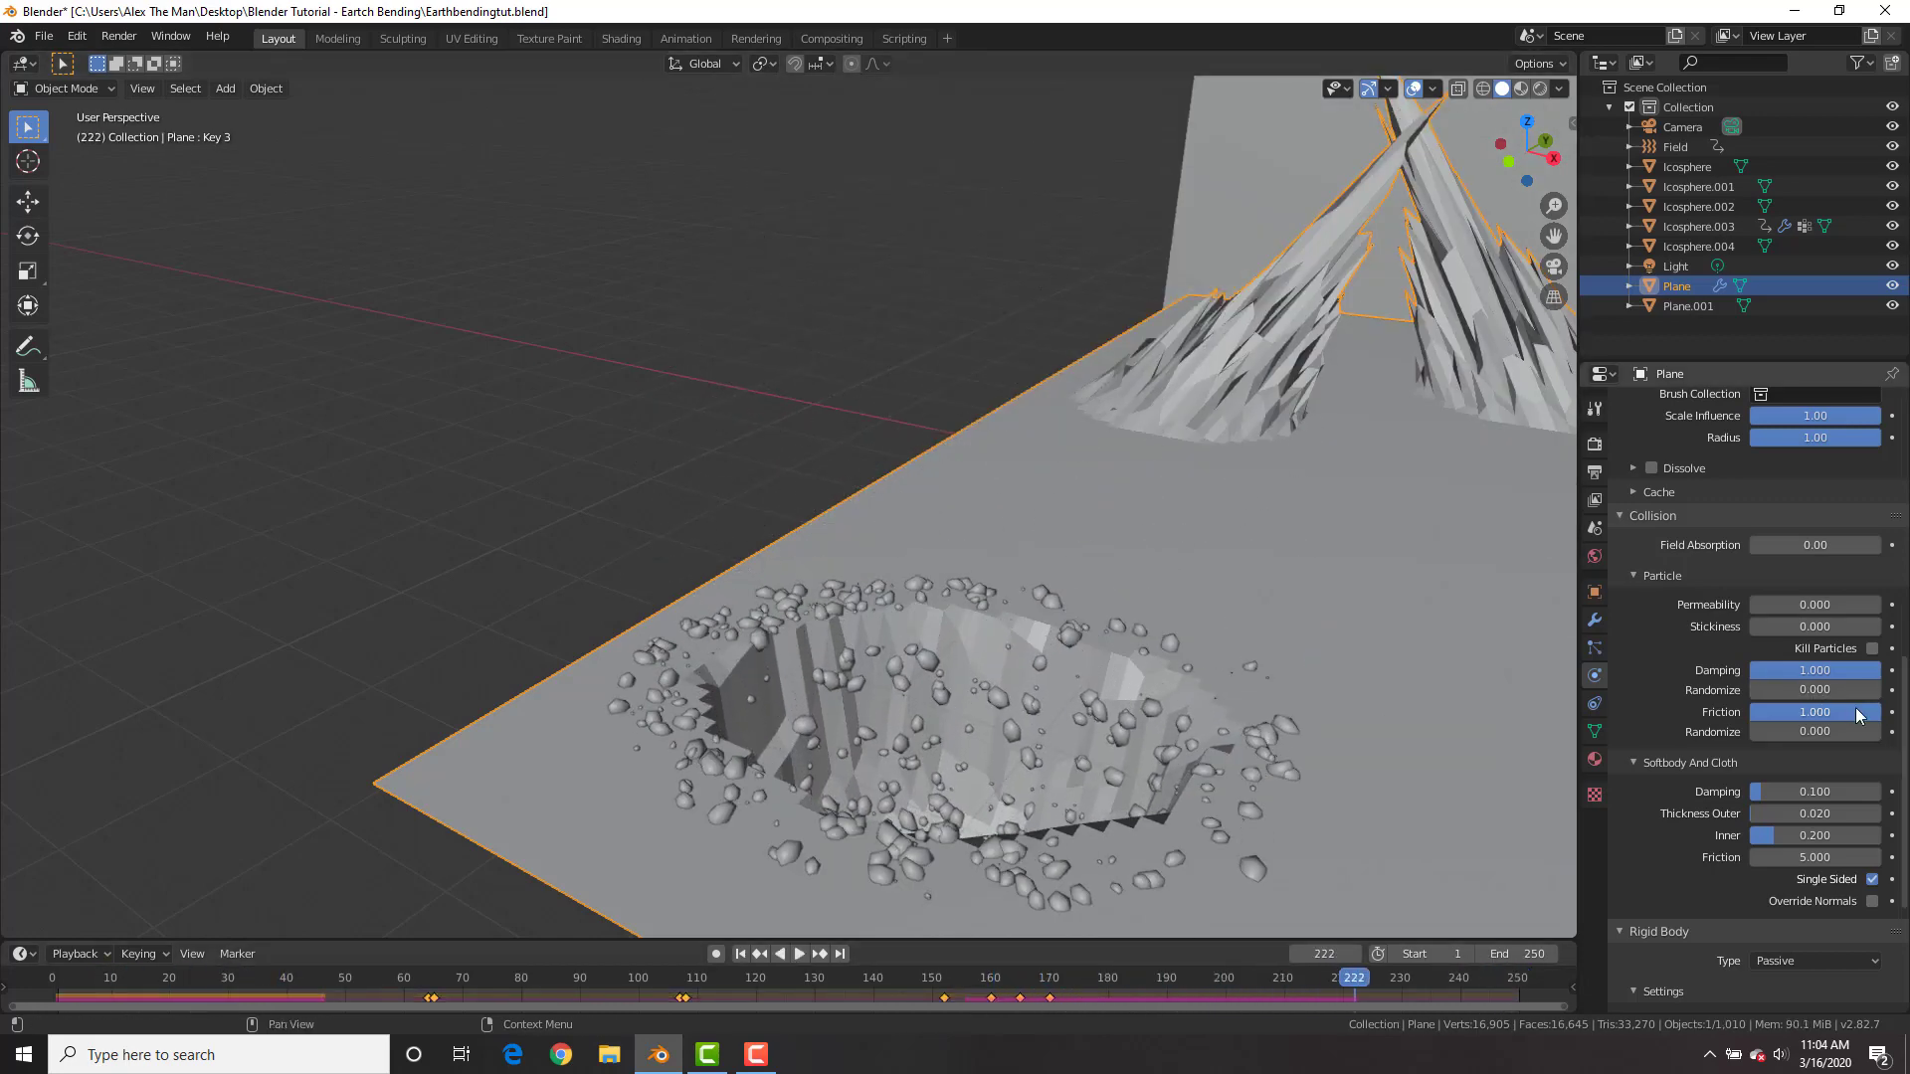
- Set the ground plane's particle friction to 0.291 and replay the animation from about frame 148
click(919, 980)
key(space)
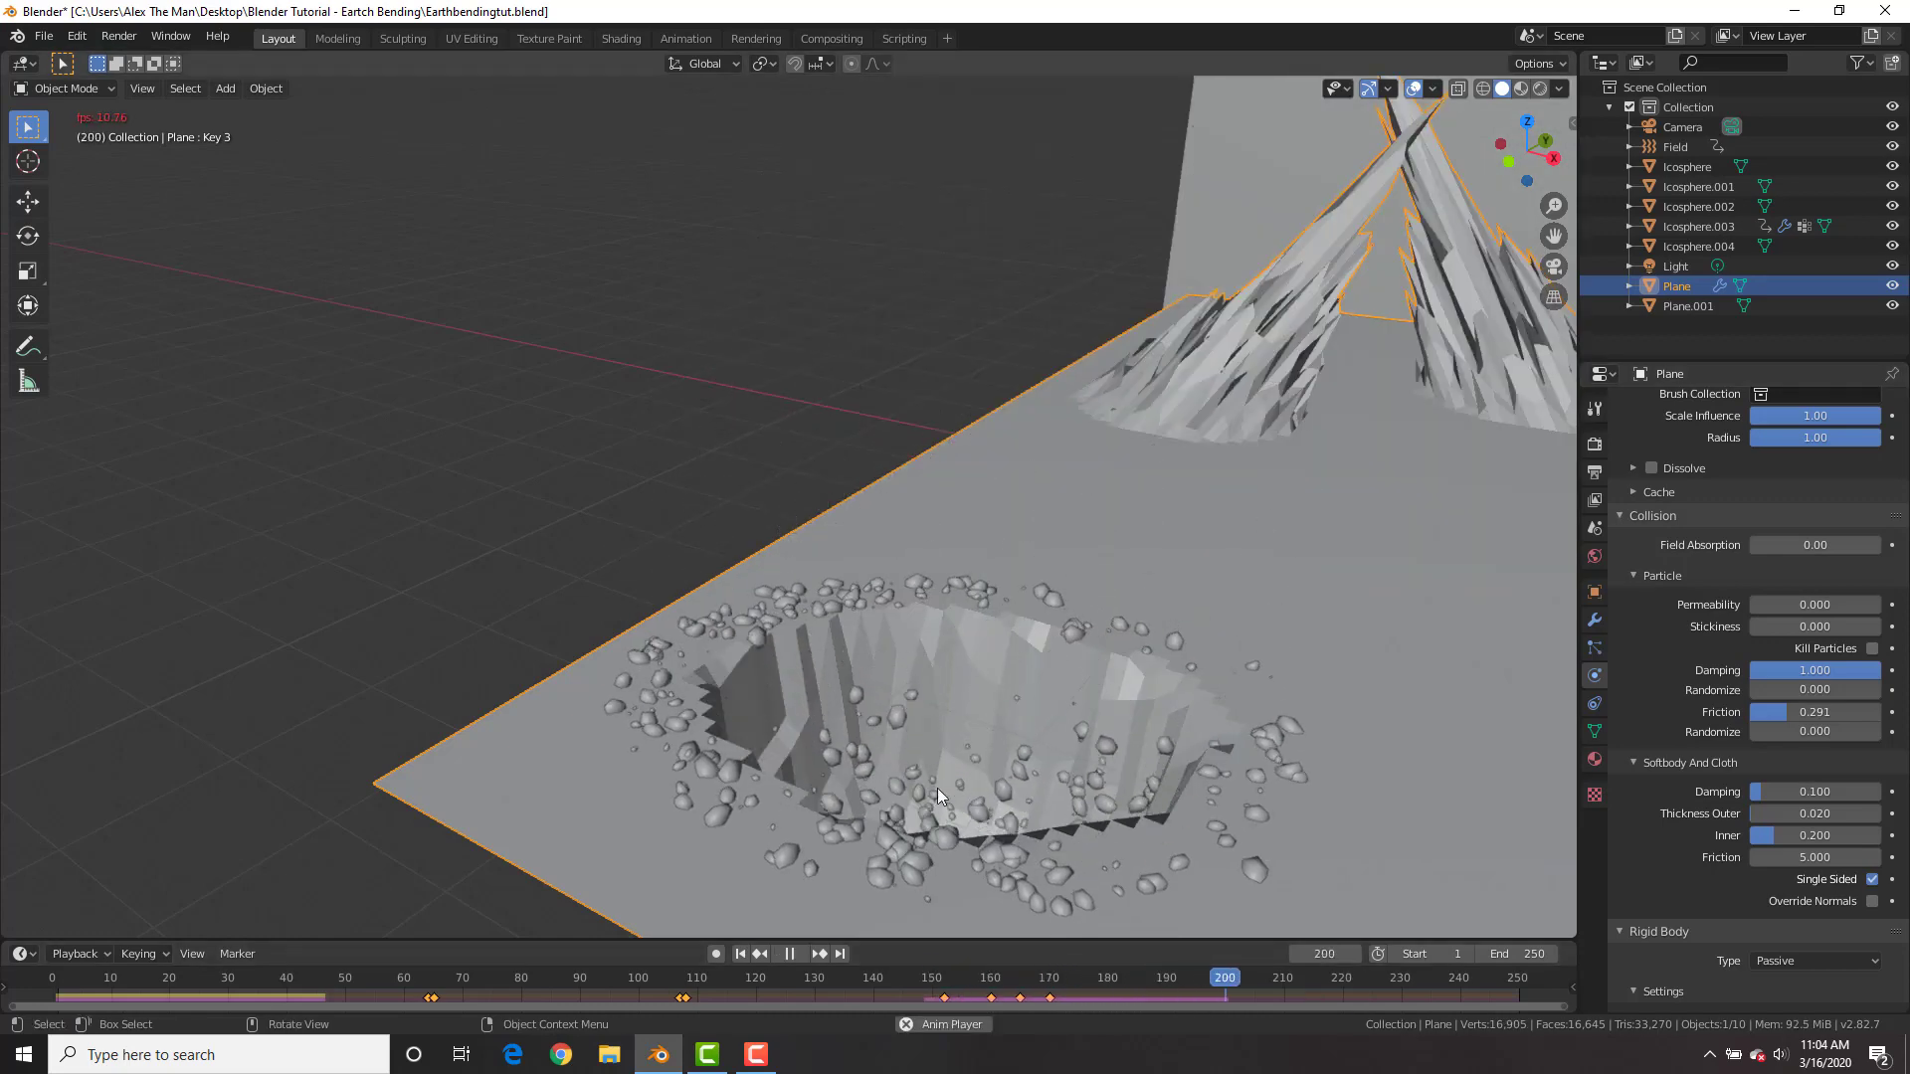
scroll(1148, 604, down, 6)
shift+middle_drag(1285, 522, 1207, 530)
key(space)
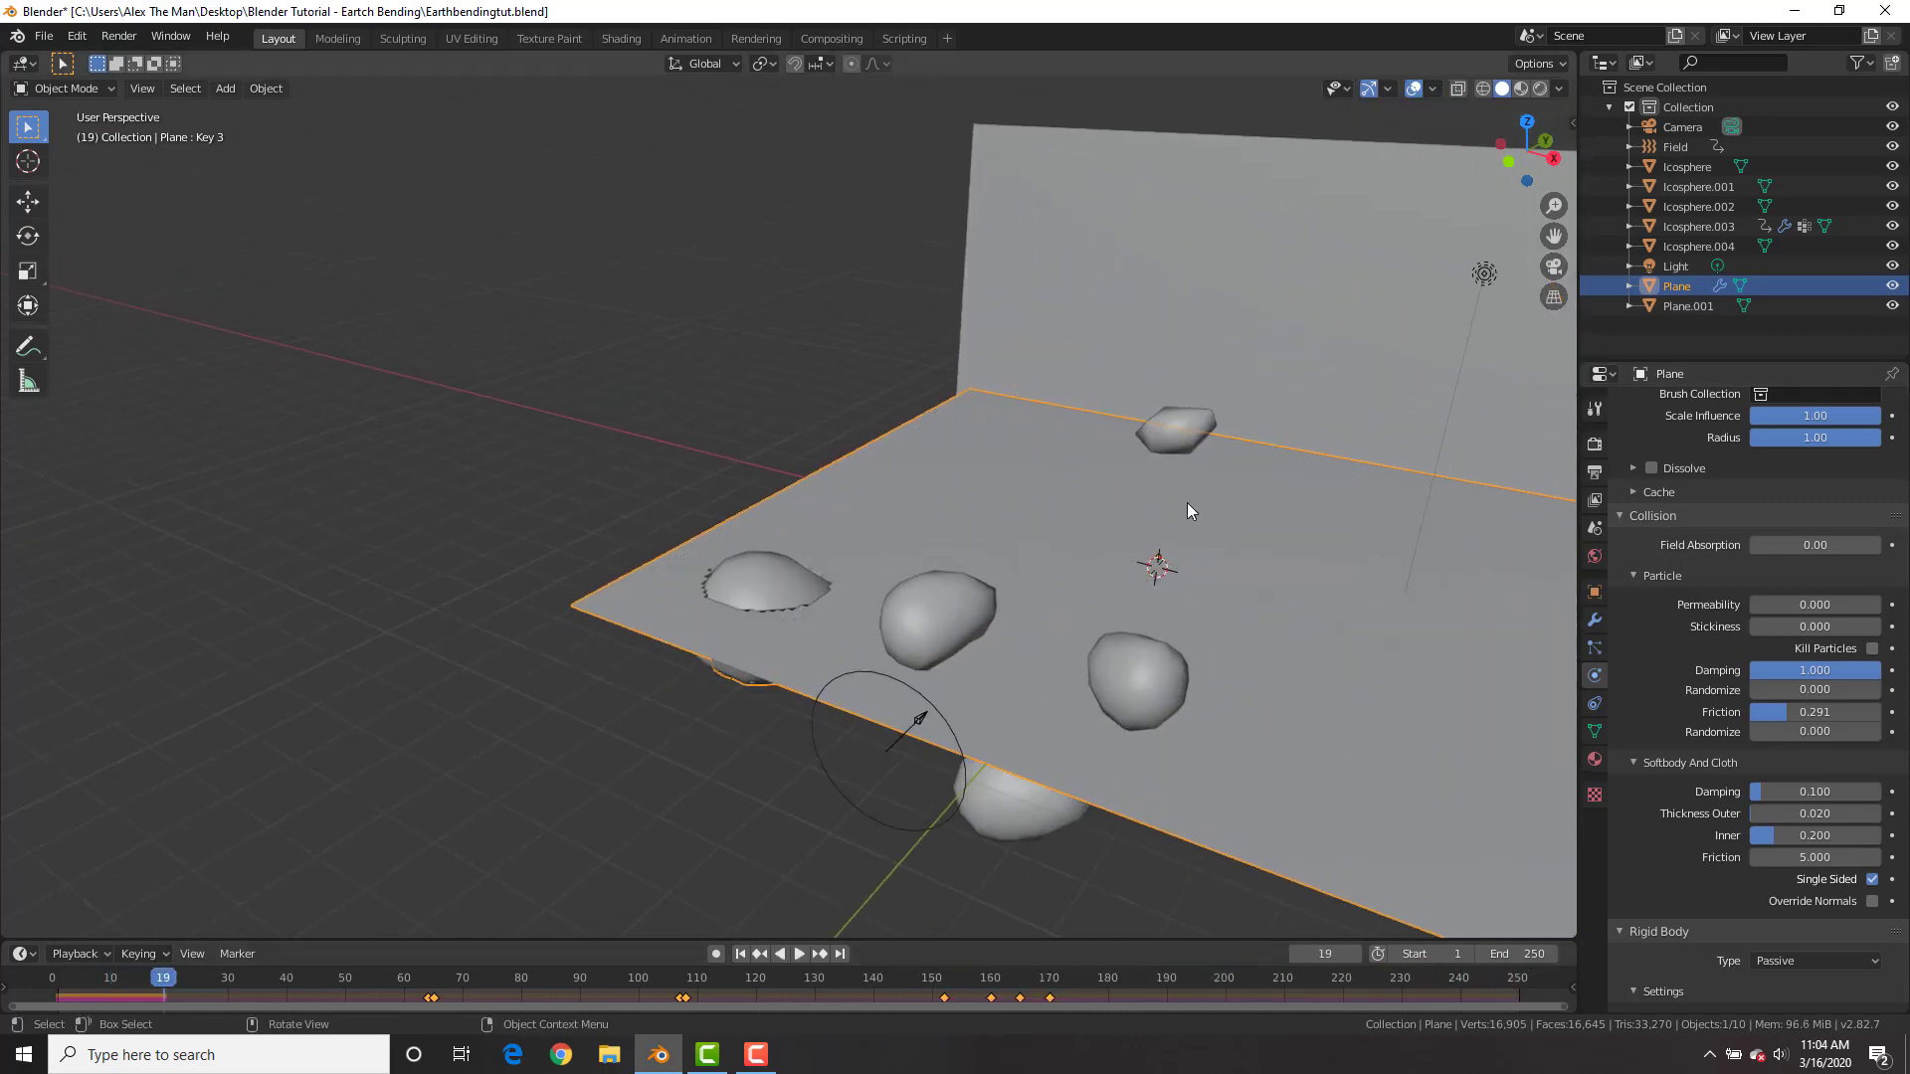
- Go back to frame 1 and move the small debris rock Icosphere.004 along X, well beyond the ground plane
key(shift+Left)
click(1166, 483)
scroll(1203, 476, down, 3)
key(g)
key(x)
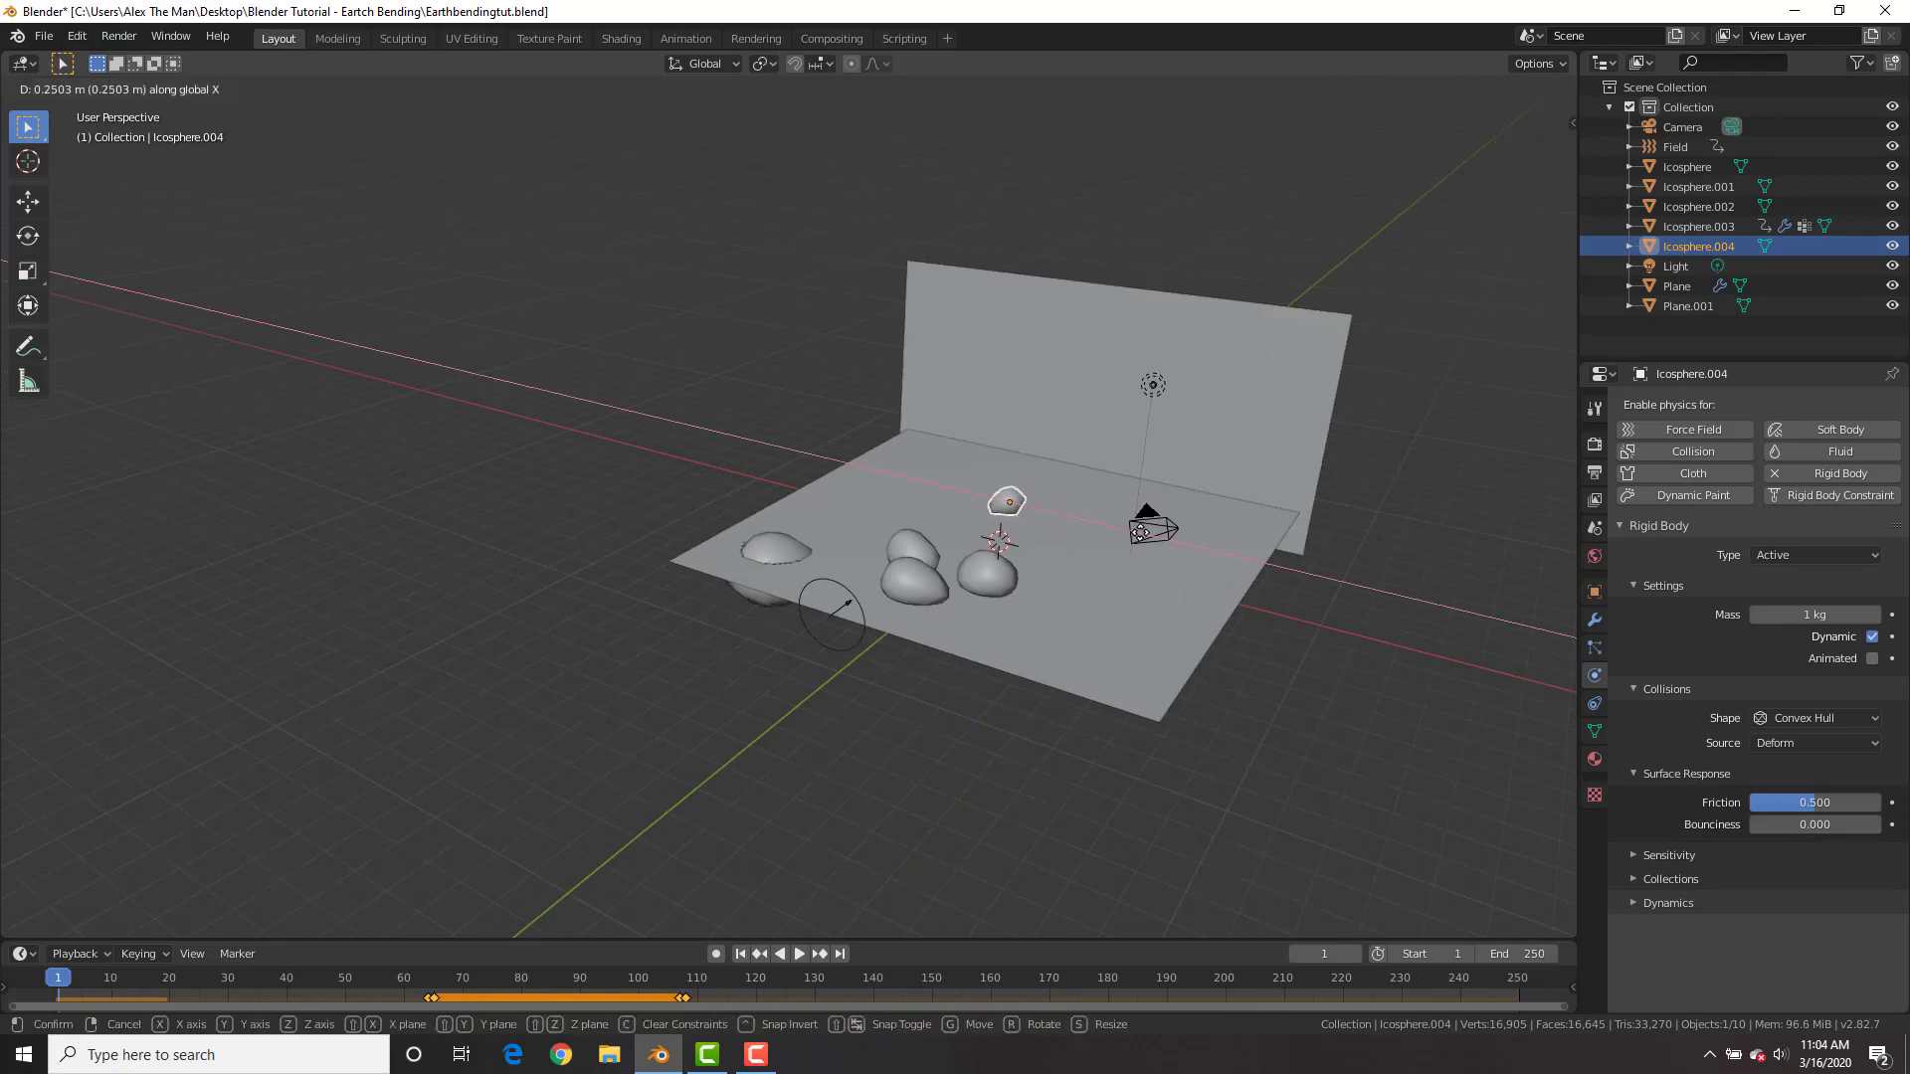
click(1463, 615)
- Play the animation to past frame 120 to check the thrown boulders, and return to frame 1
scroll(1104, 504, up, 1)
key(space)
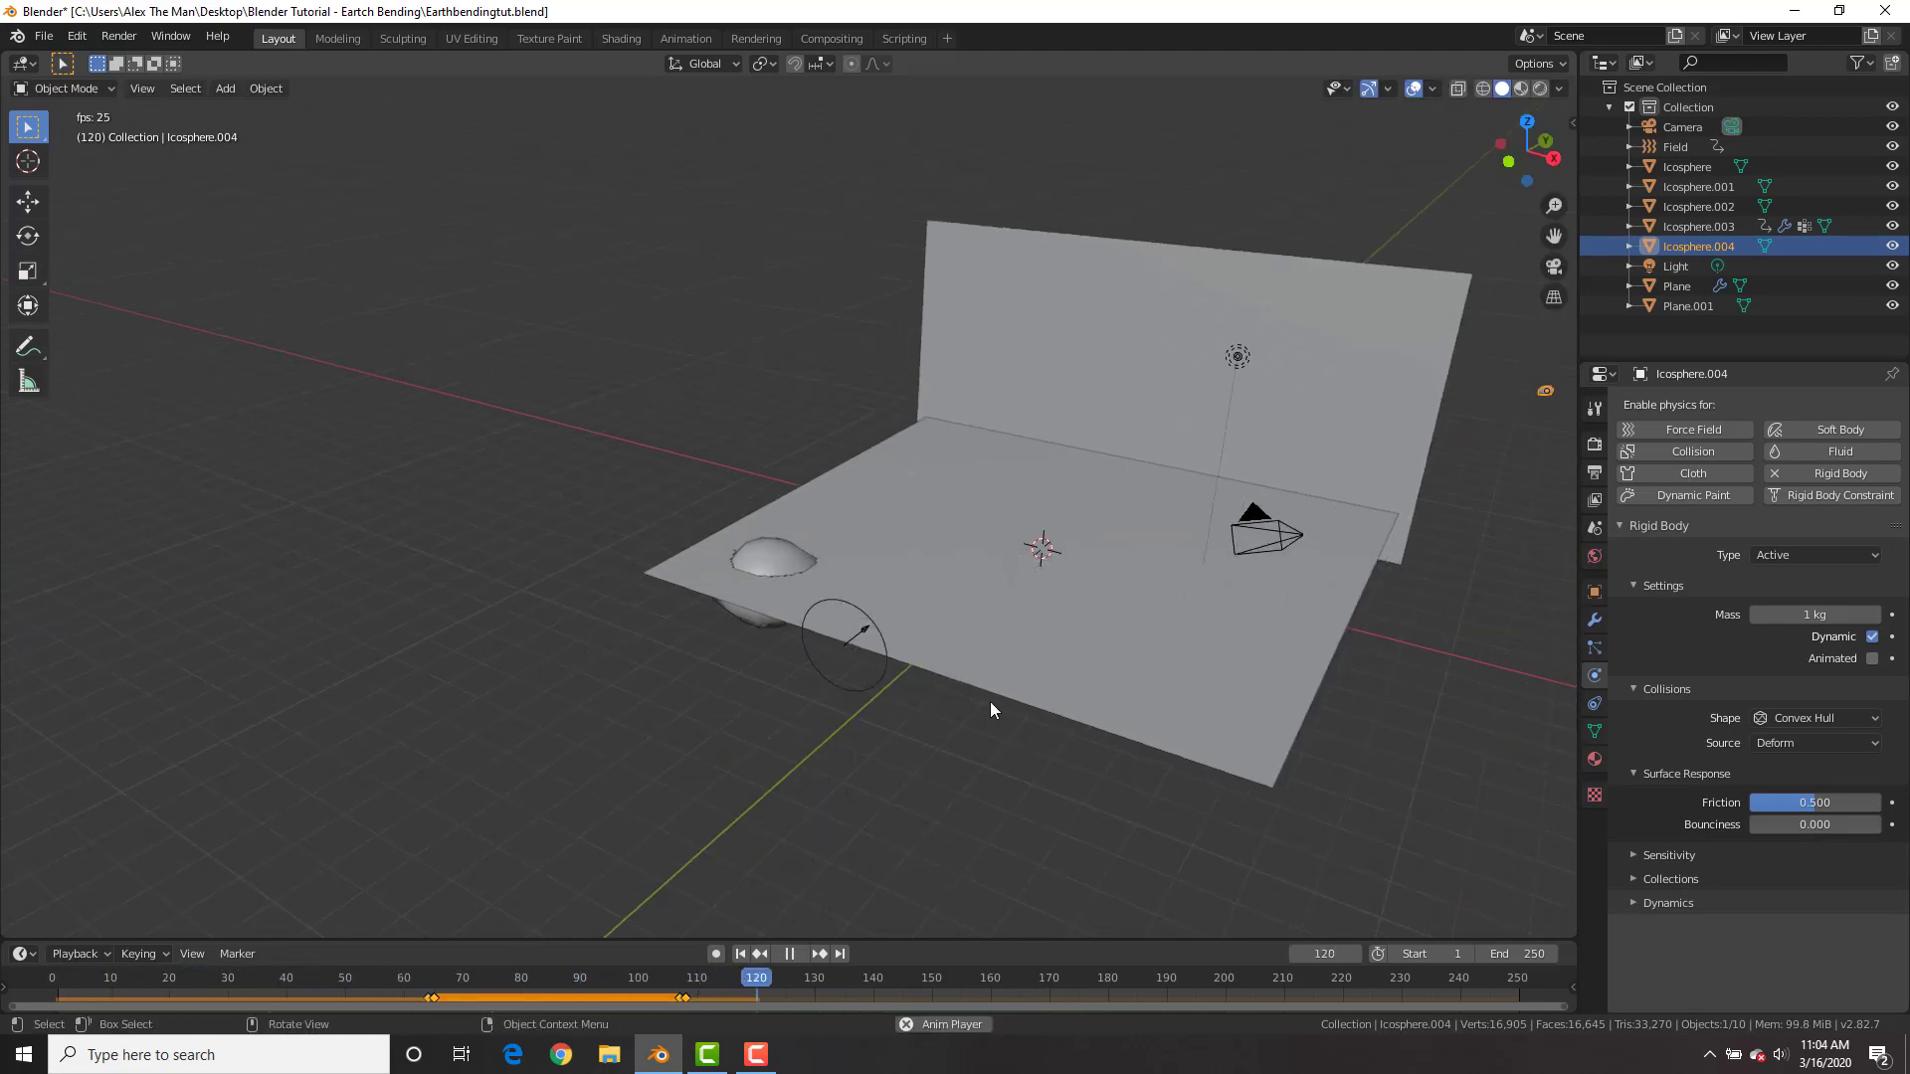
key(space)
key(shift+Left)
- Set the ground plane's rigid body collision shape to Mesh and play the simulation
click(945, 612)
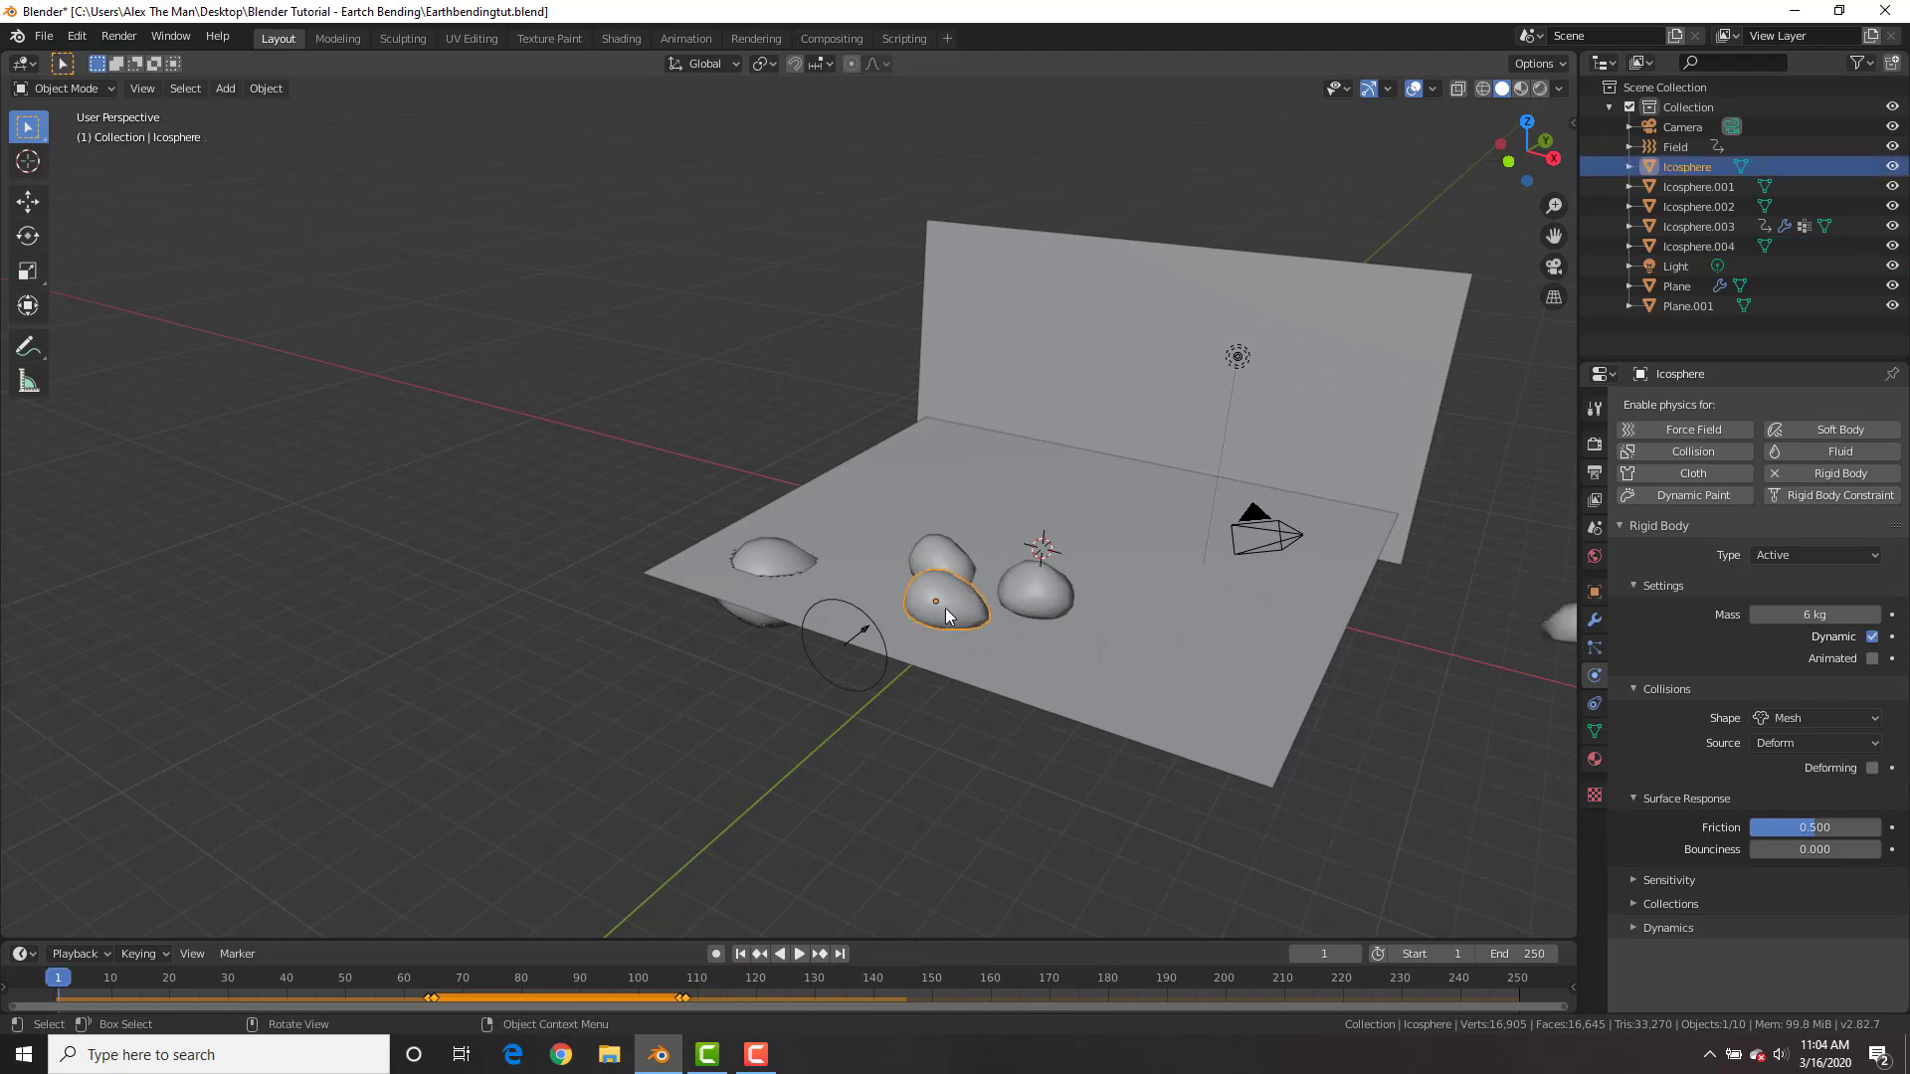
click(1157, 657)
scroll(1812, 712, down, 12)
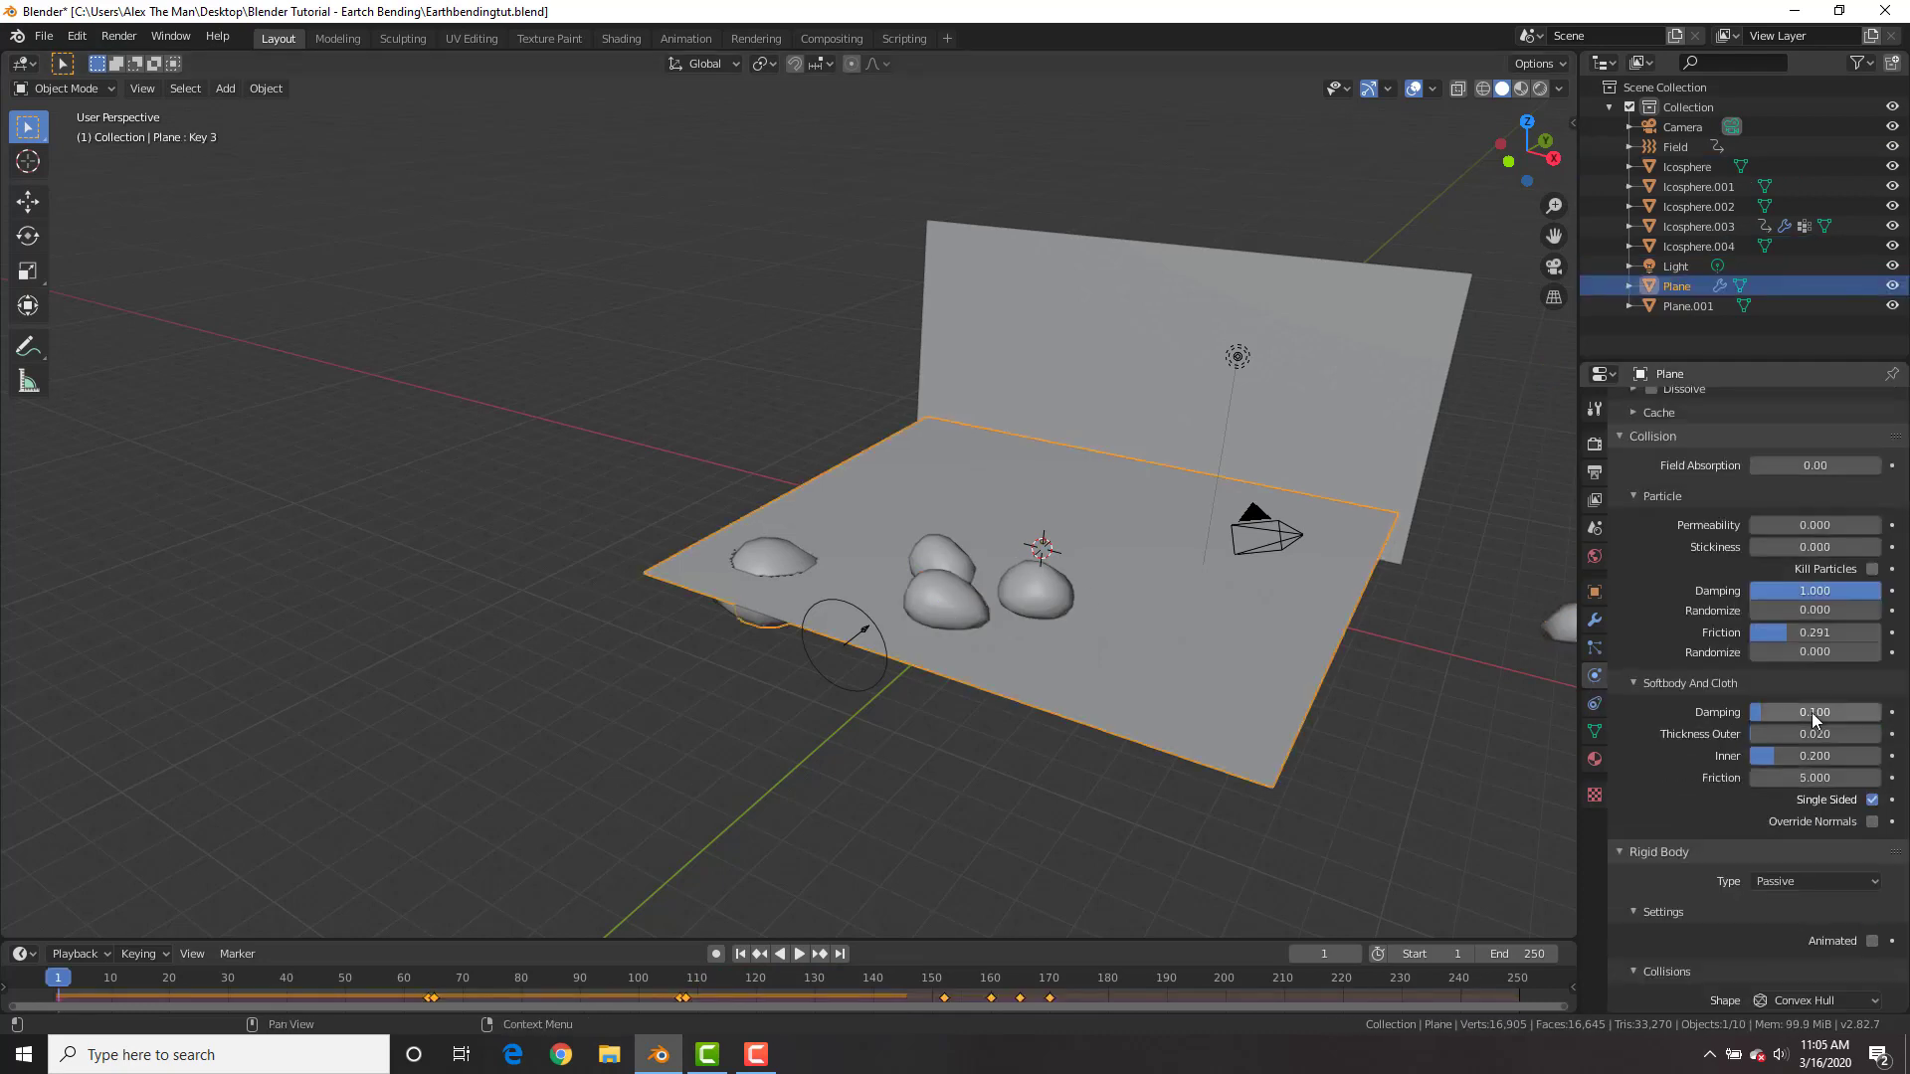
click(1824, 842)
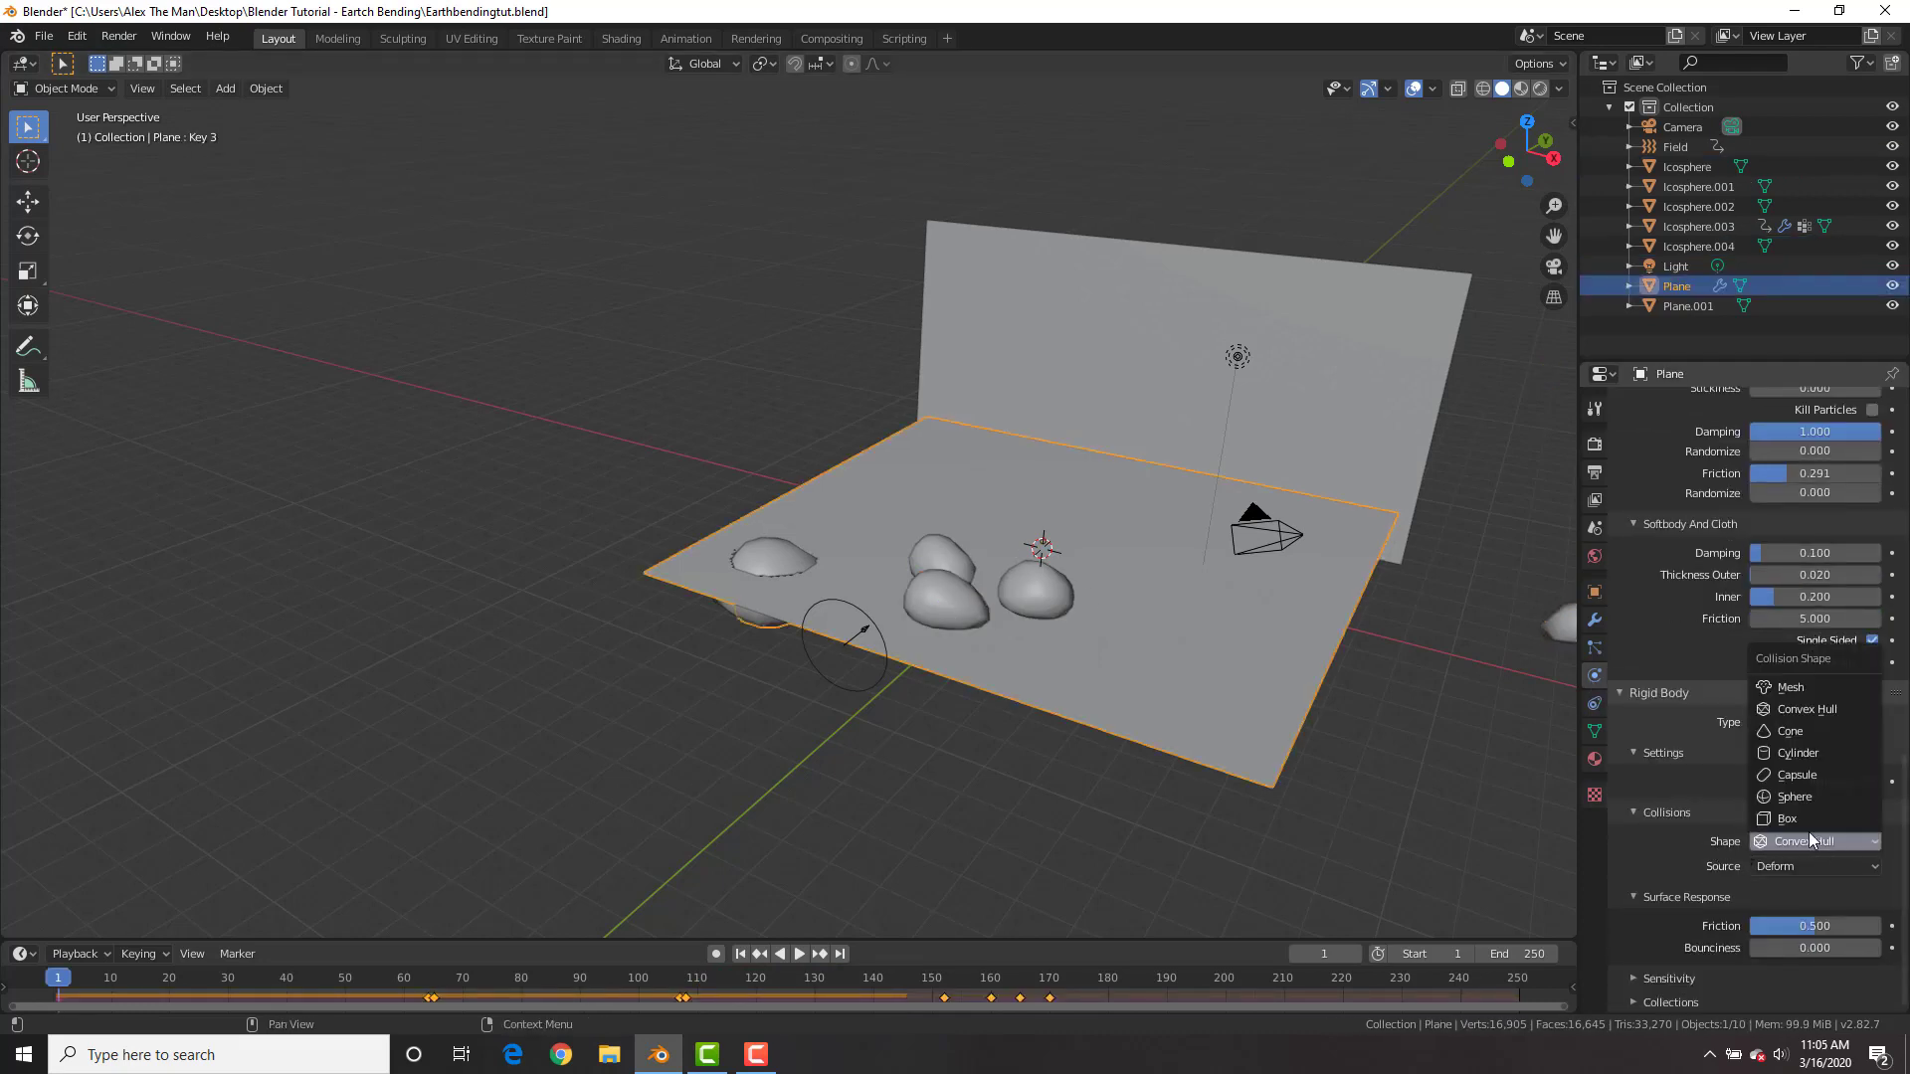
click(1800, 693)
key(space)
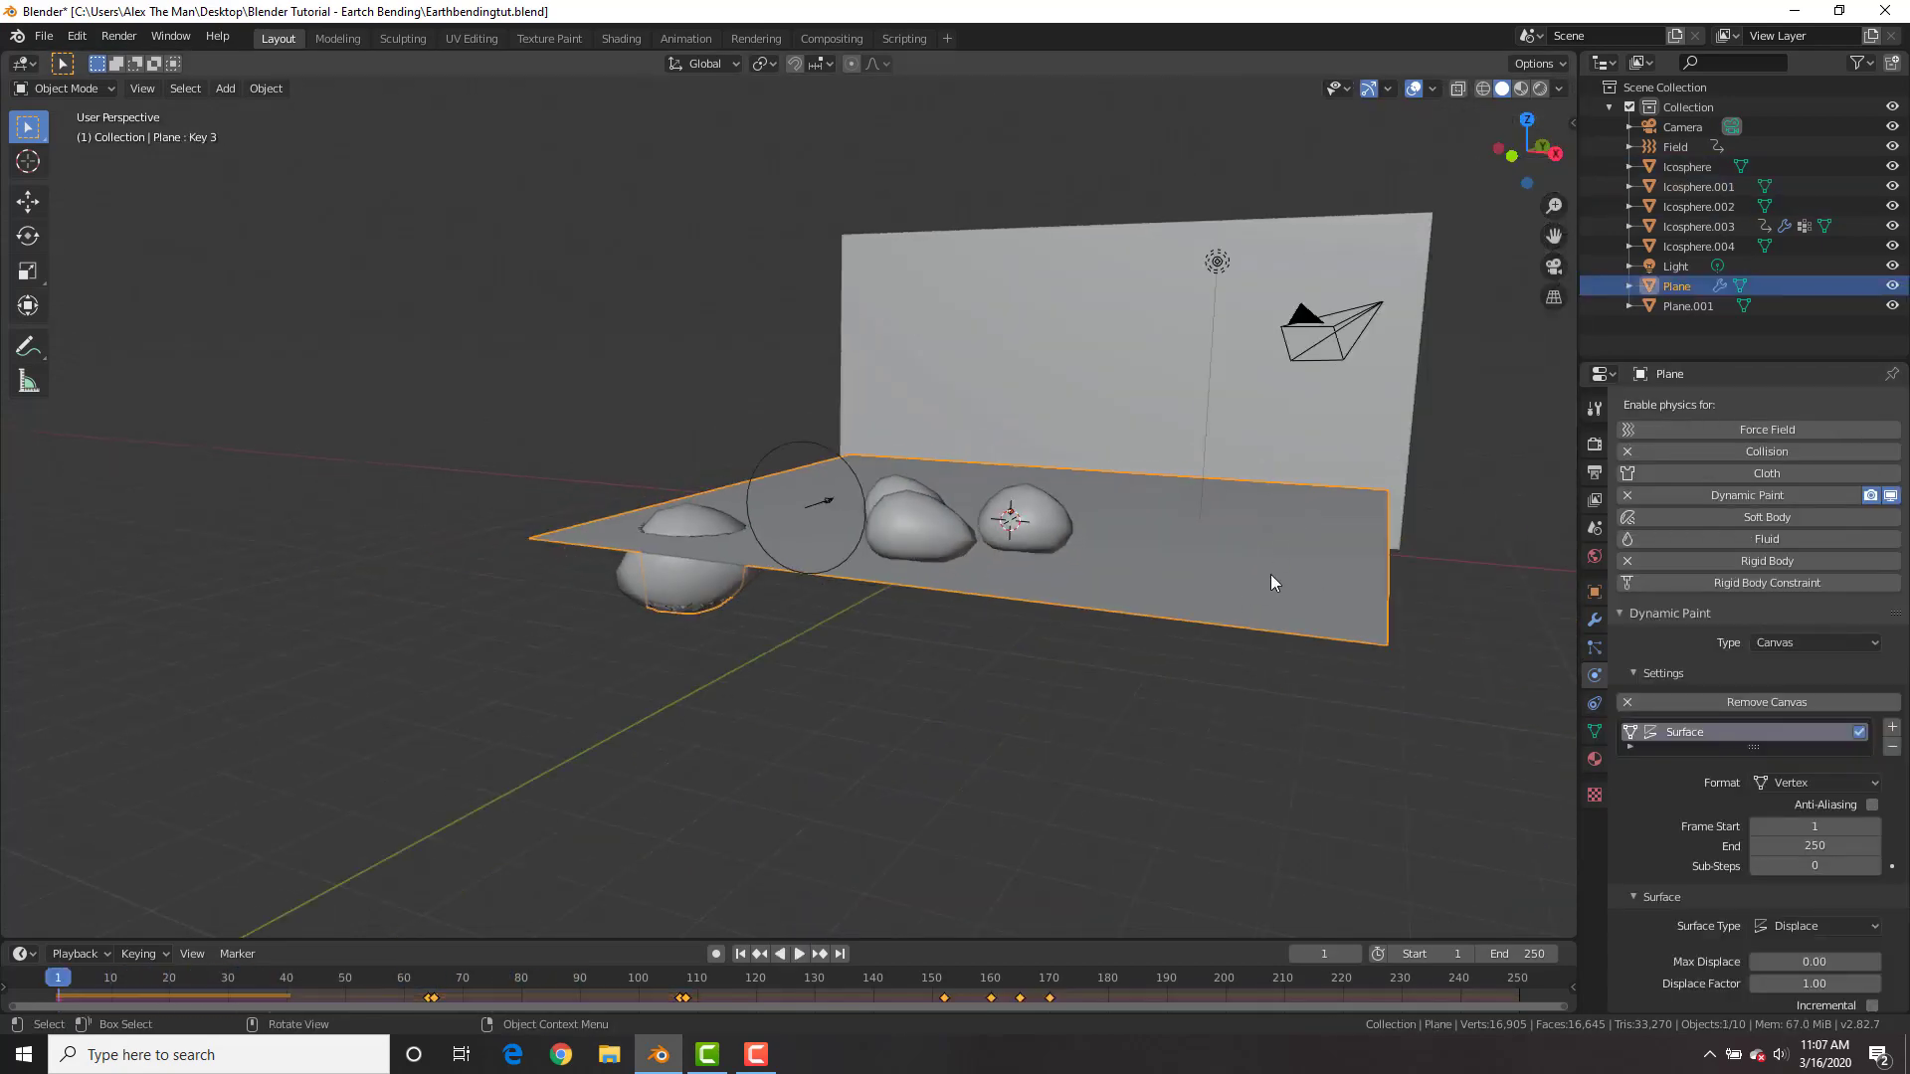
- Apply the ground plane's scale and play the simulation to test the boulders' collision with it
key(ctrl+a)
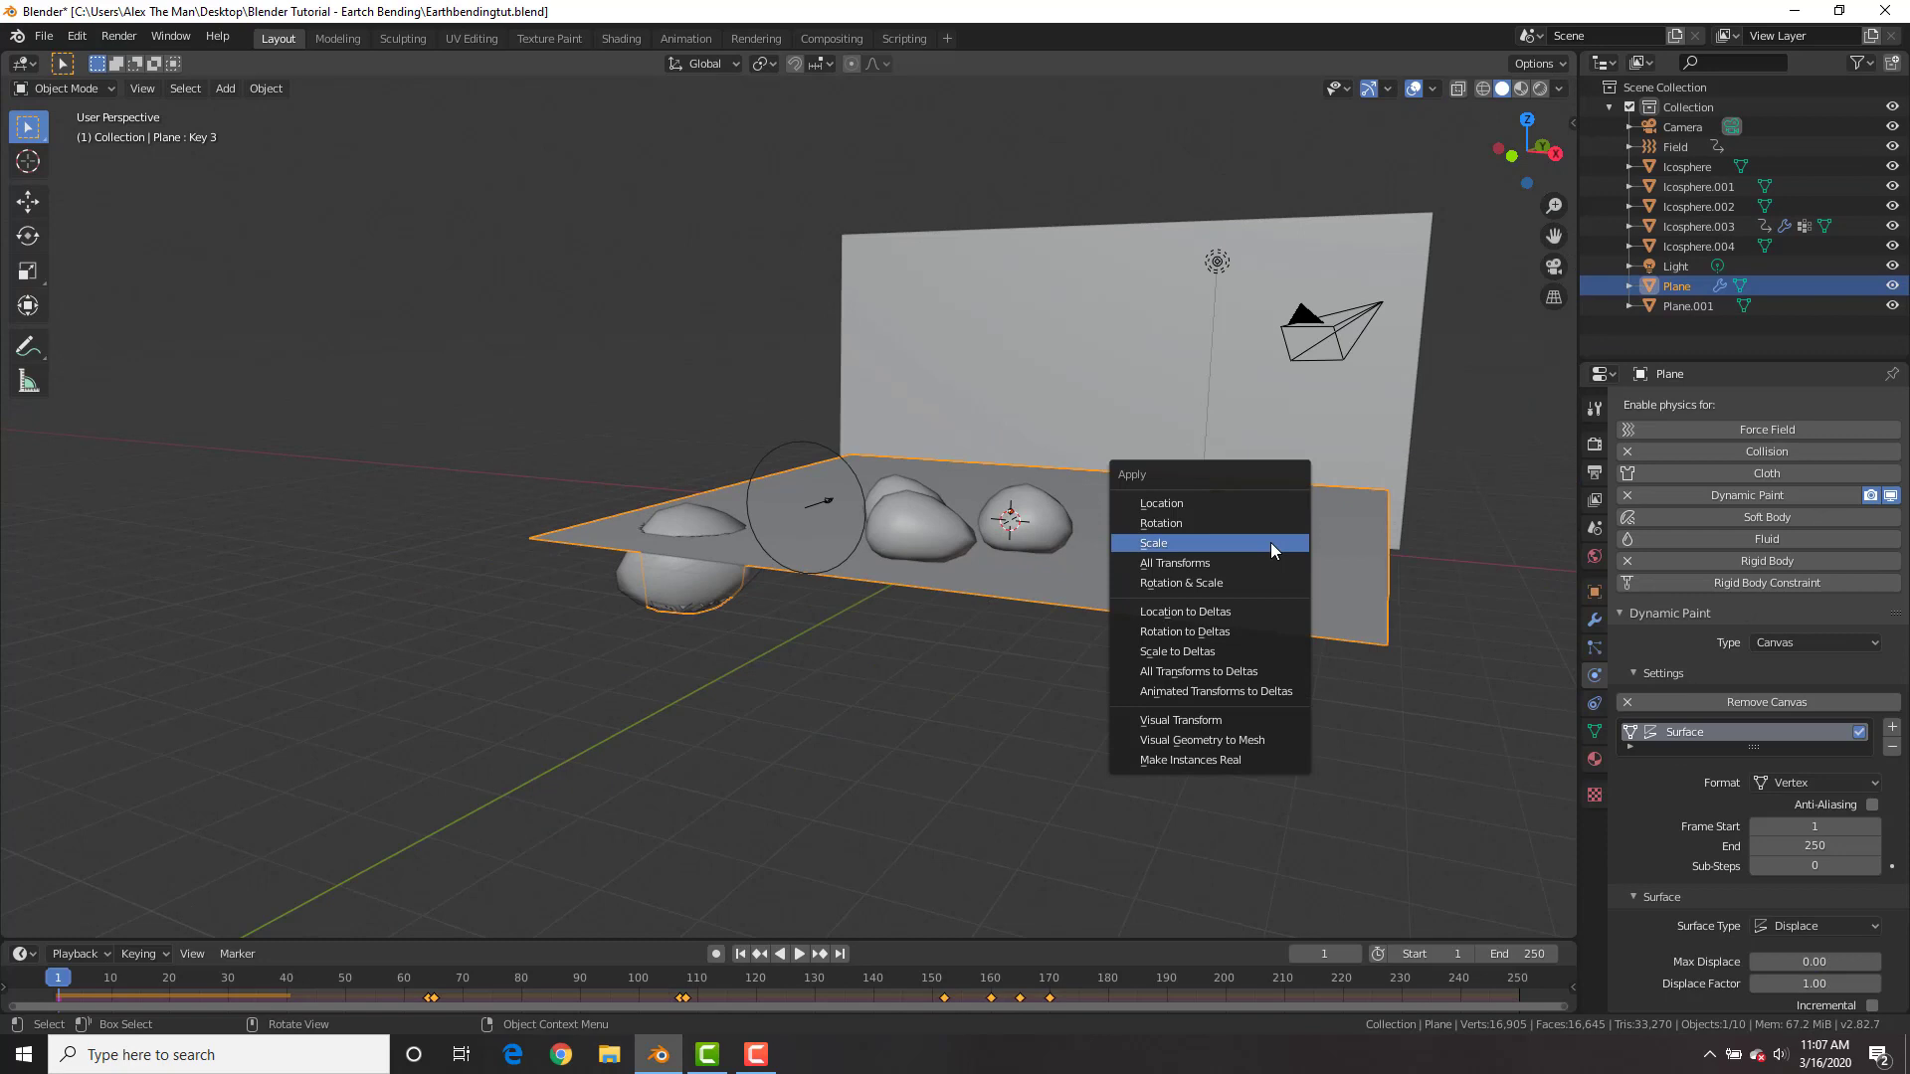
click(1271, 545)
key(space)
key(Escape)
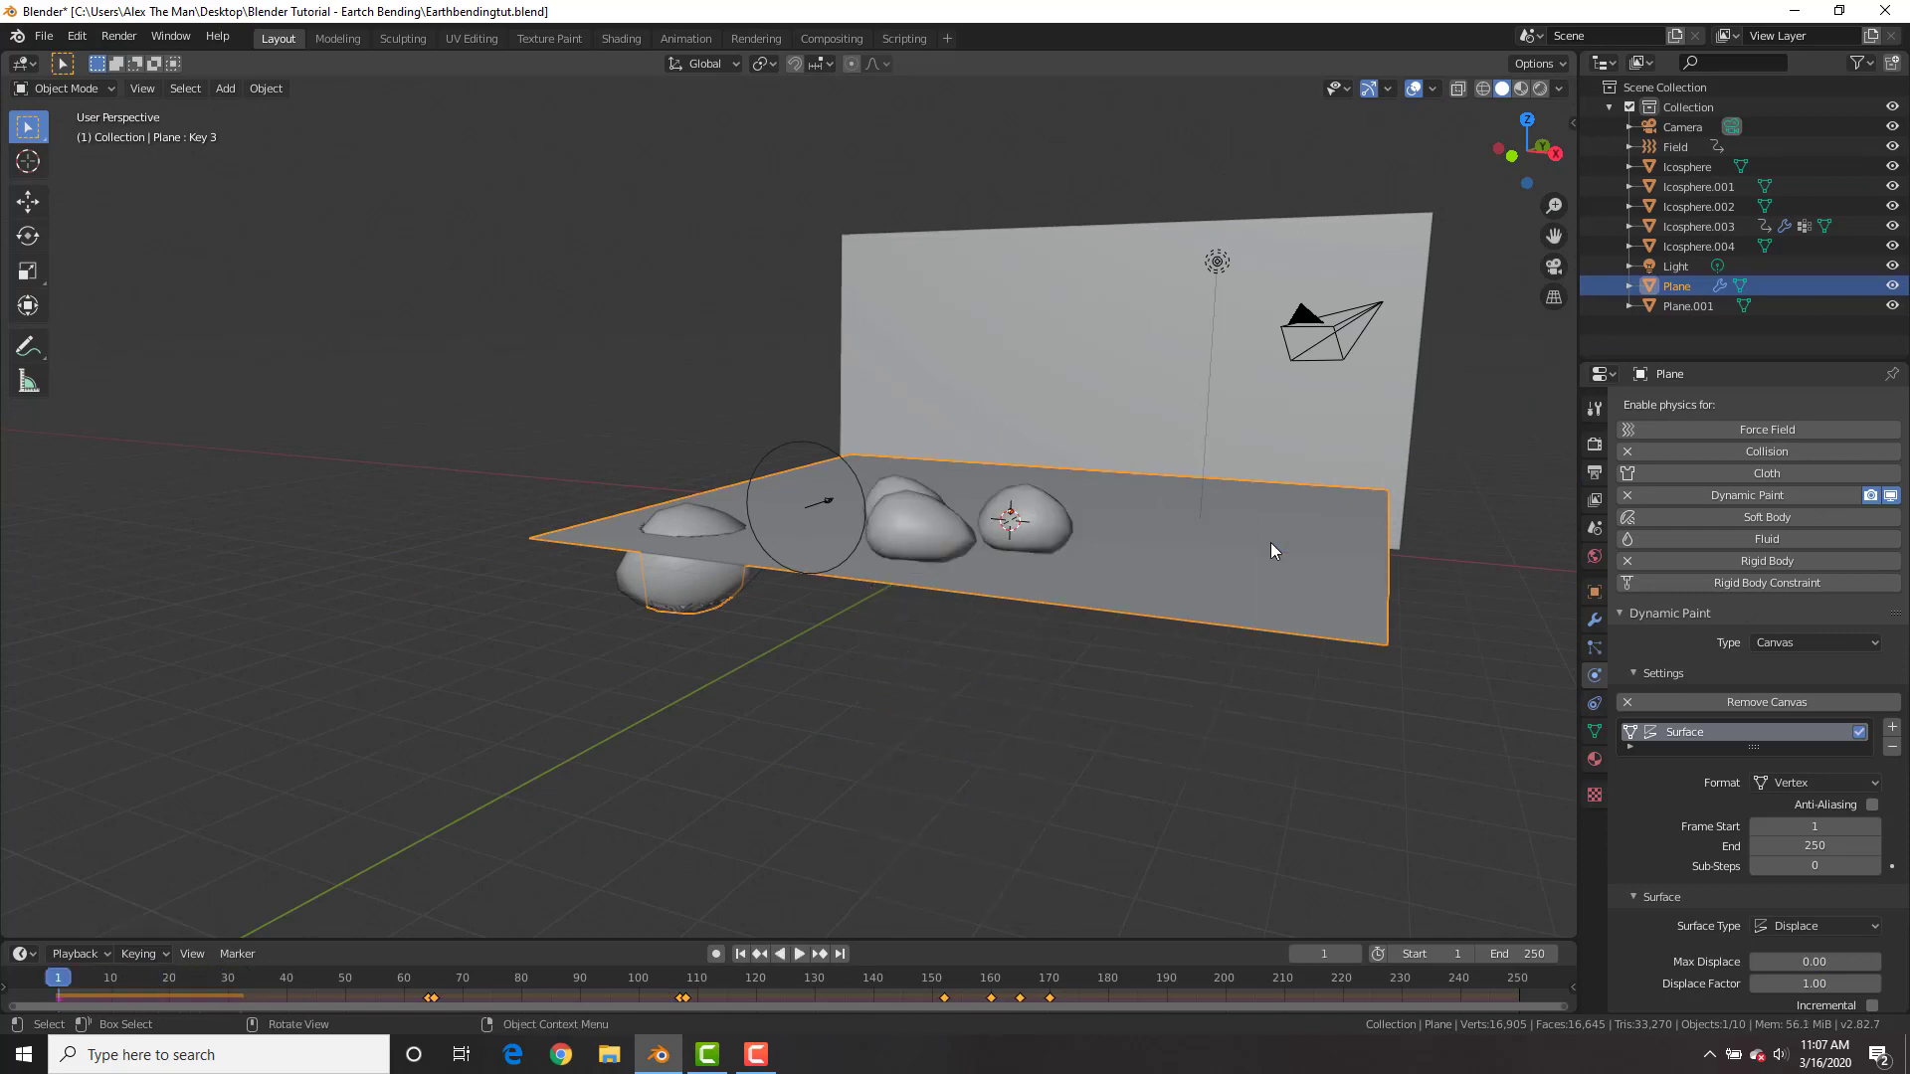
key(ctrl+a)
click(1269, 541)
key(space)
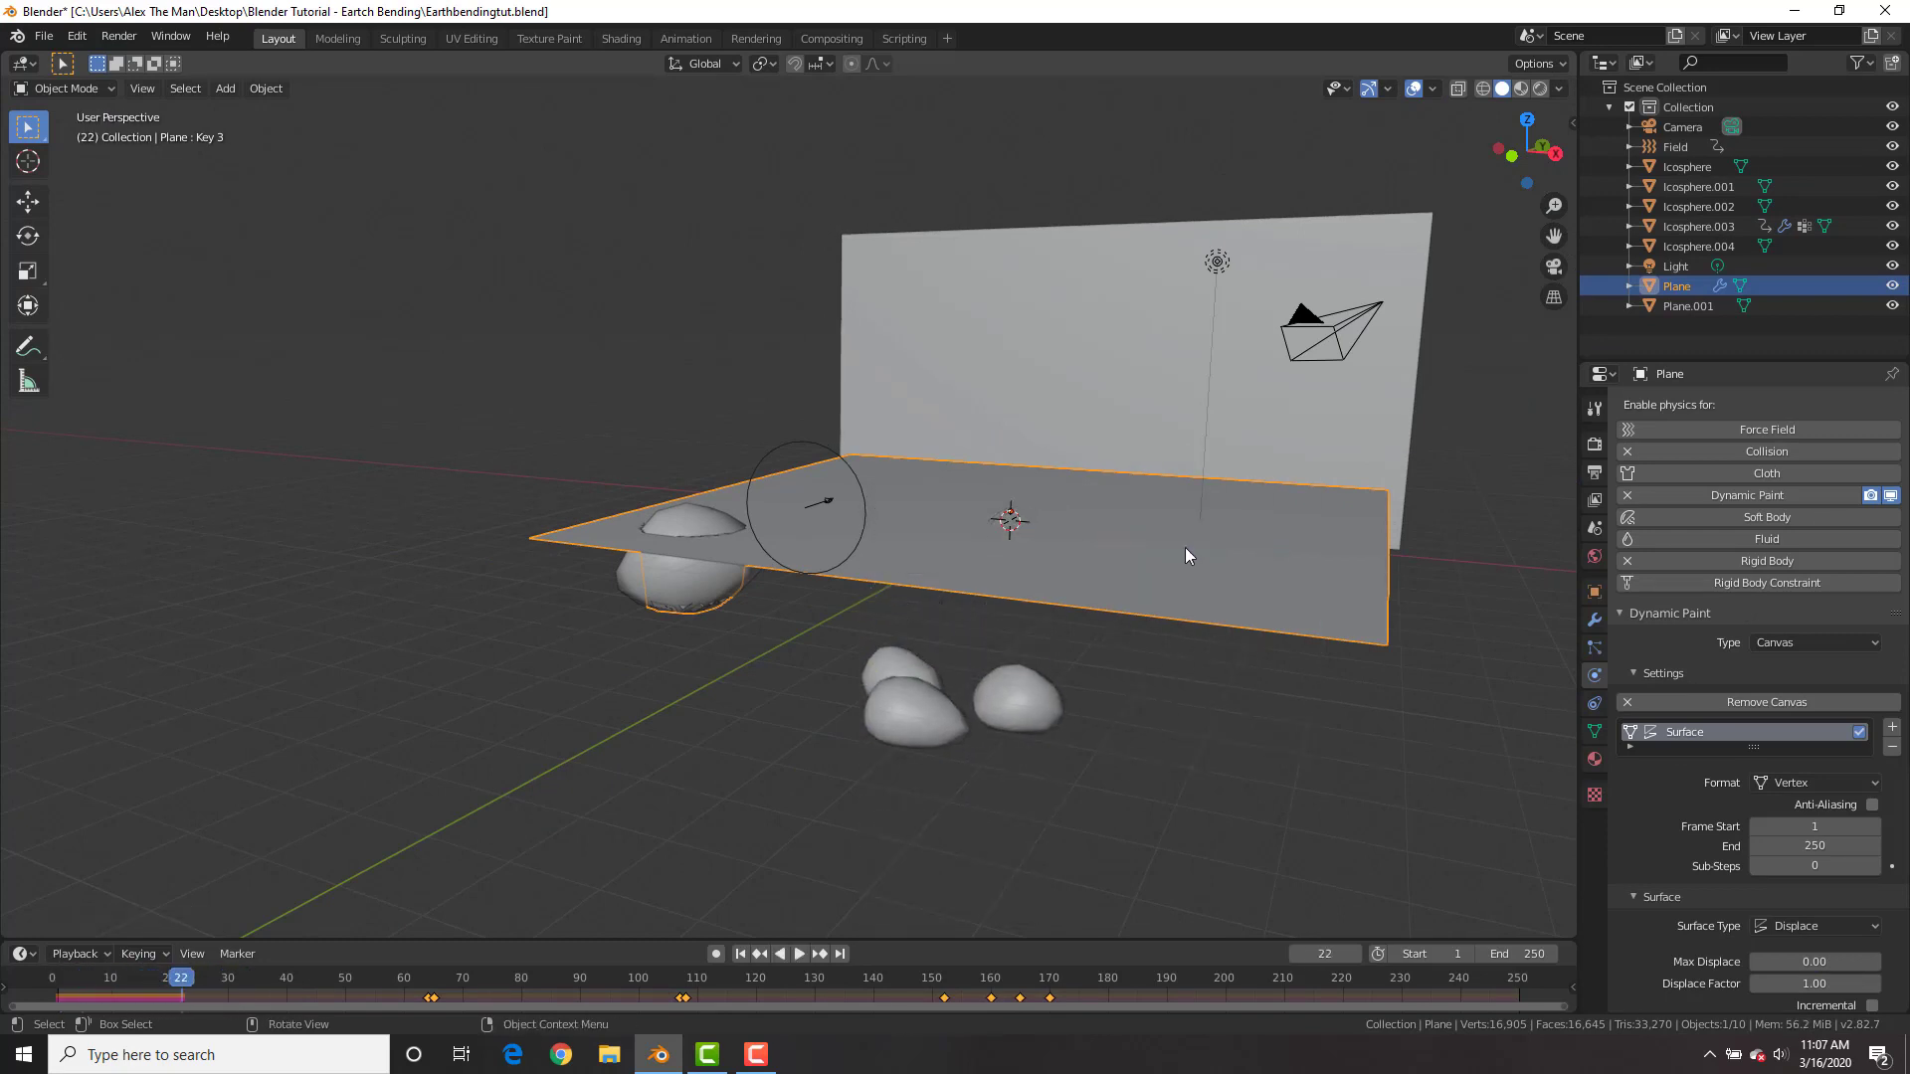
middle_drag(1185, 548, 1114, 583)
key(Escape)
- Test the Convex Hull collision shape on the ground plane in the simulation and set the shape back to Mesh
scroll(1680, 691, down, 10)
scroll(1691, 716, down, 8)
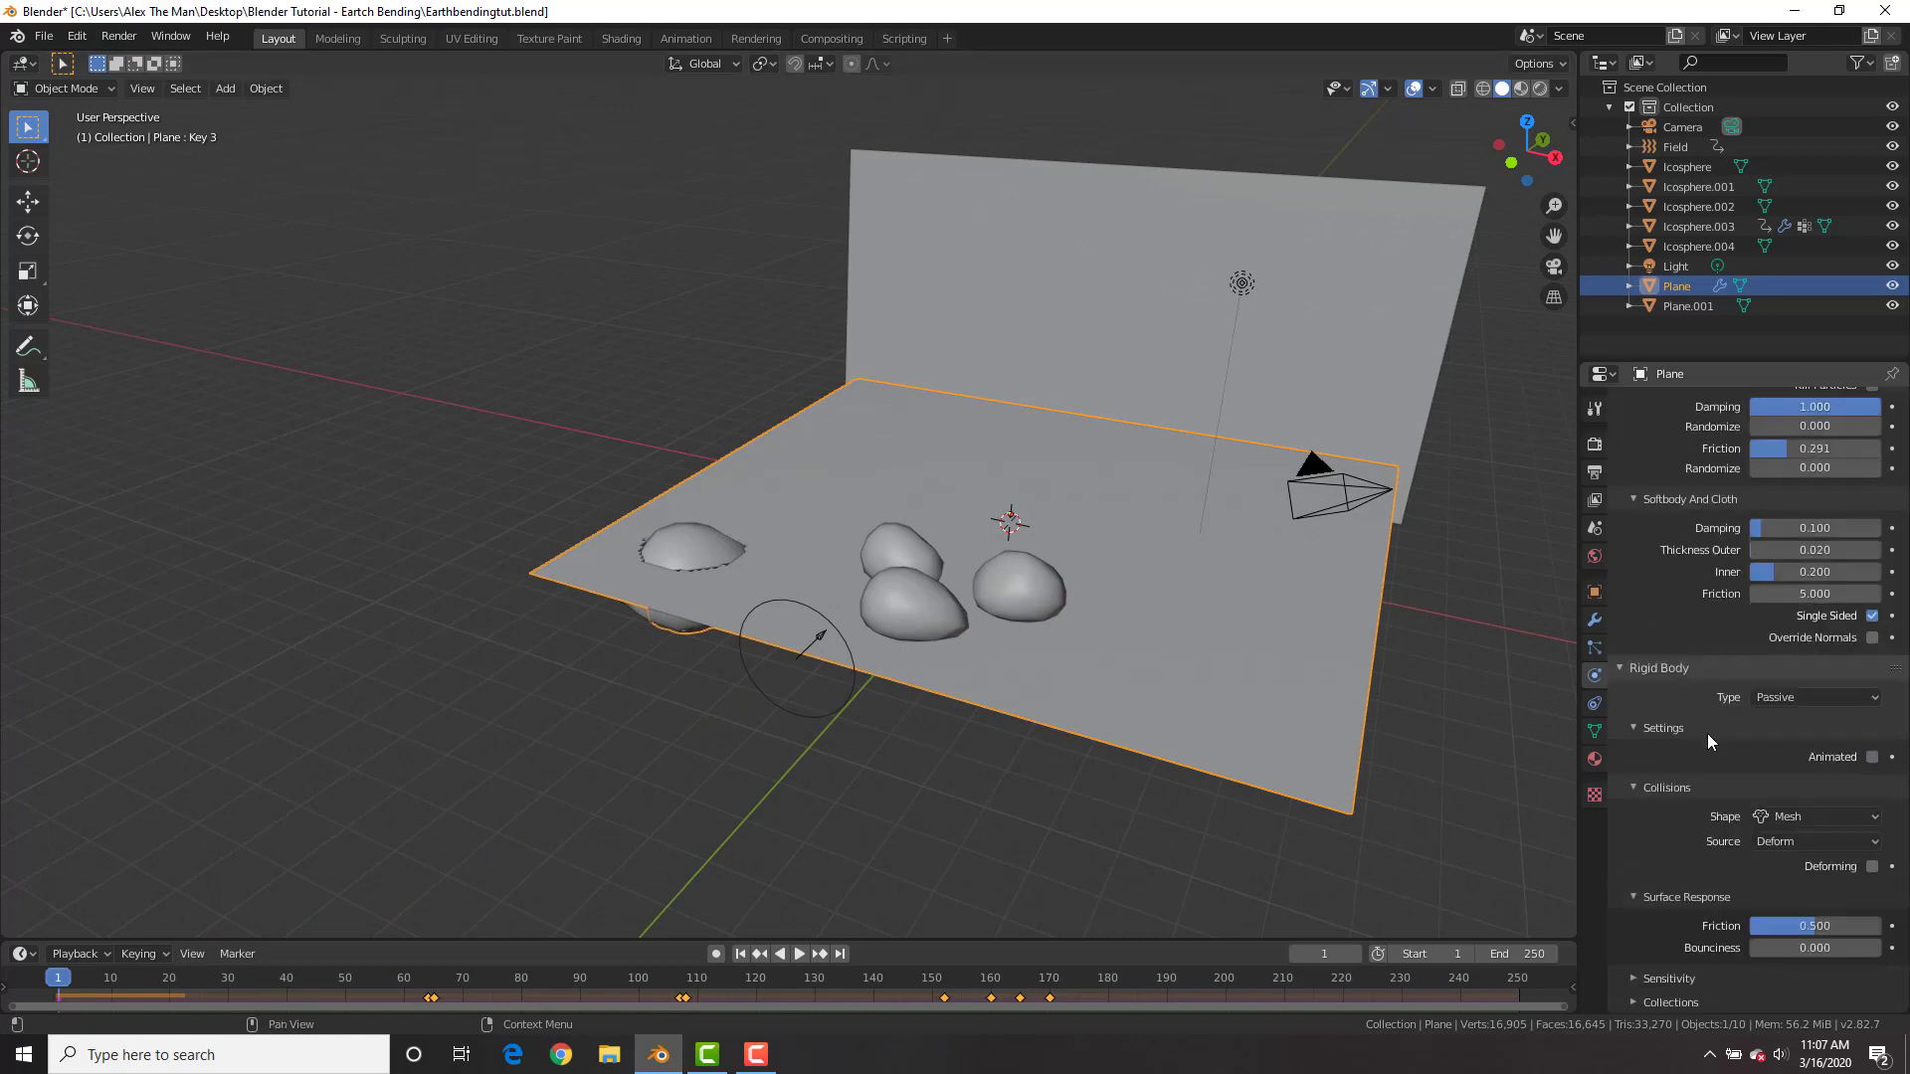
click(1808, 830)
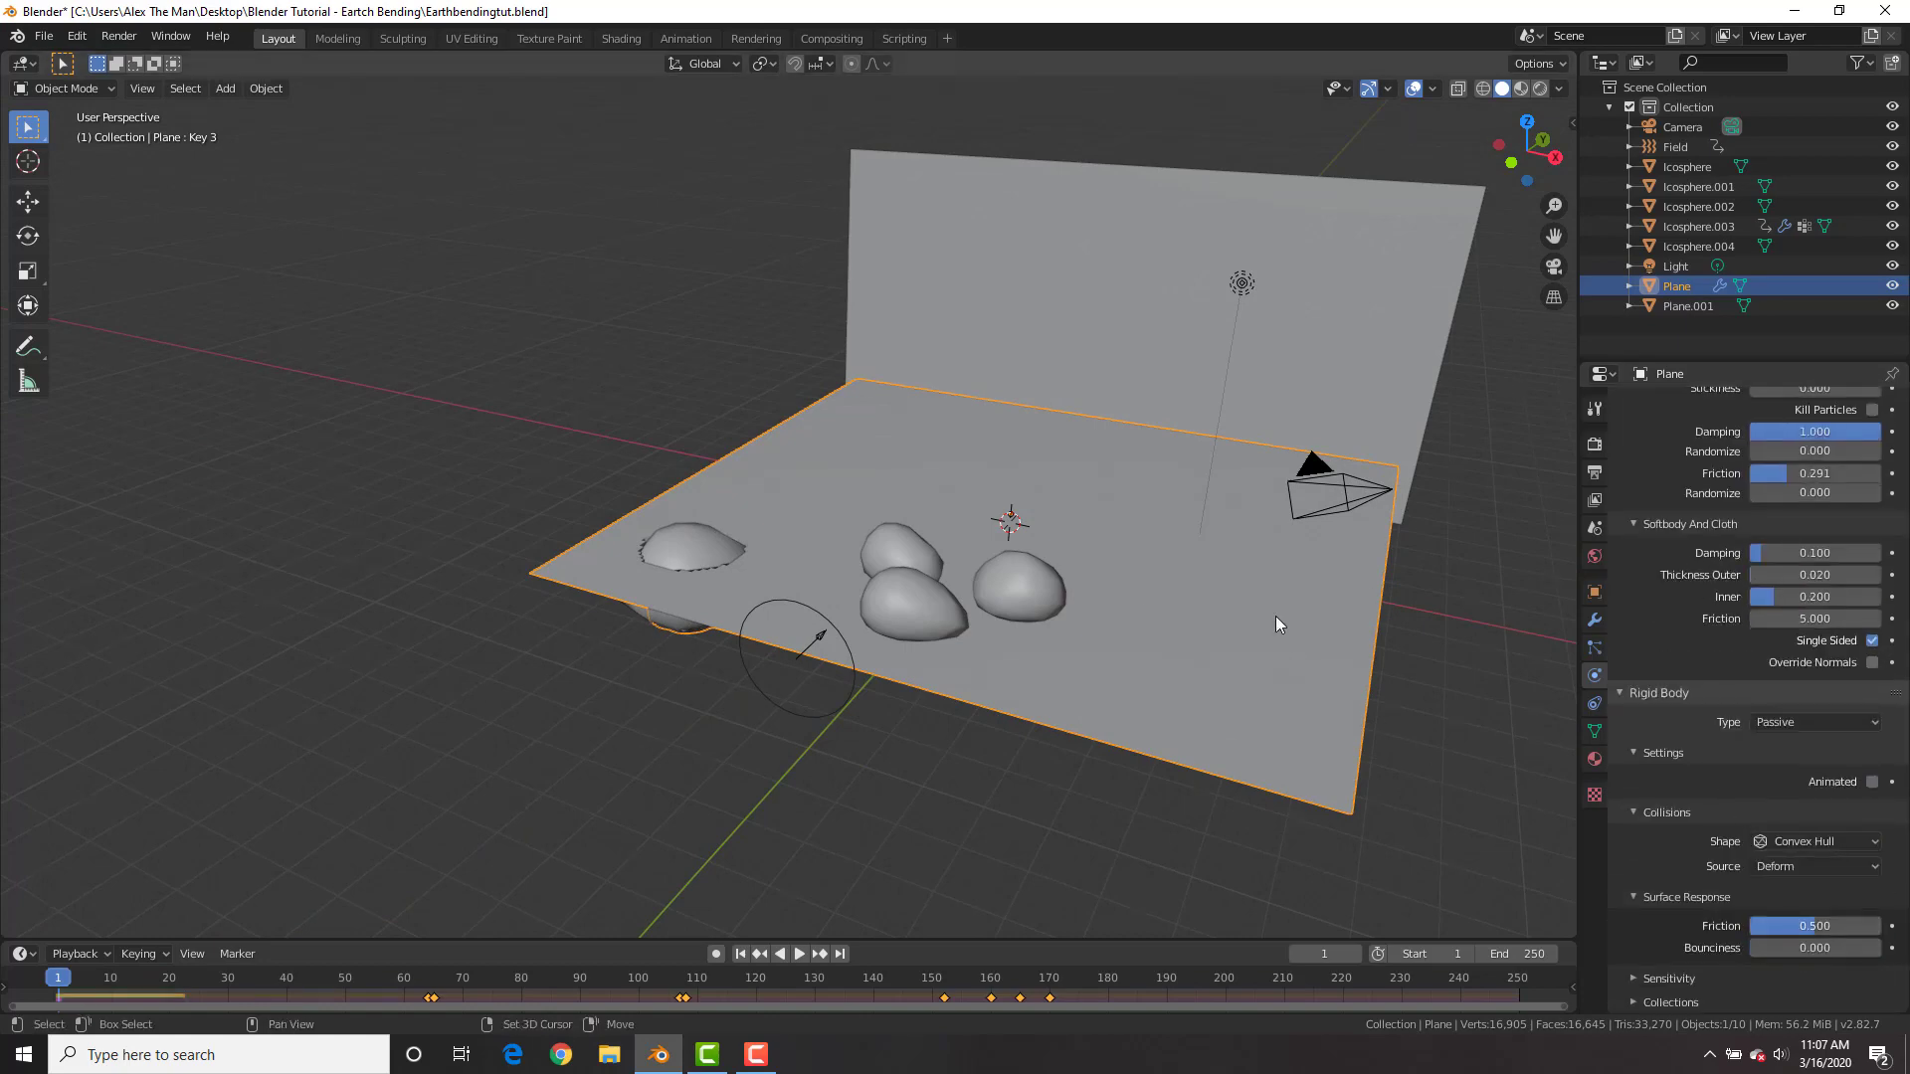
key(space)
key(space)
key(shift+Left)
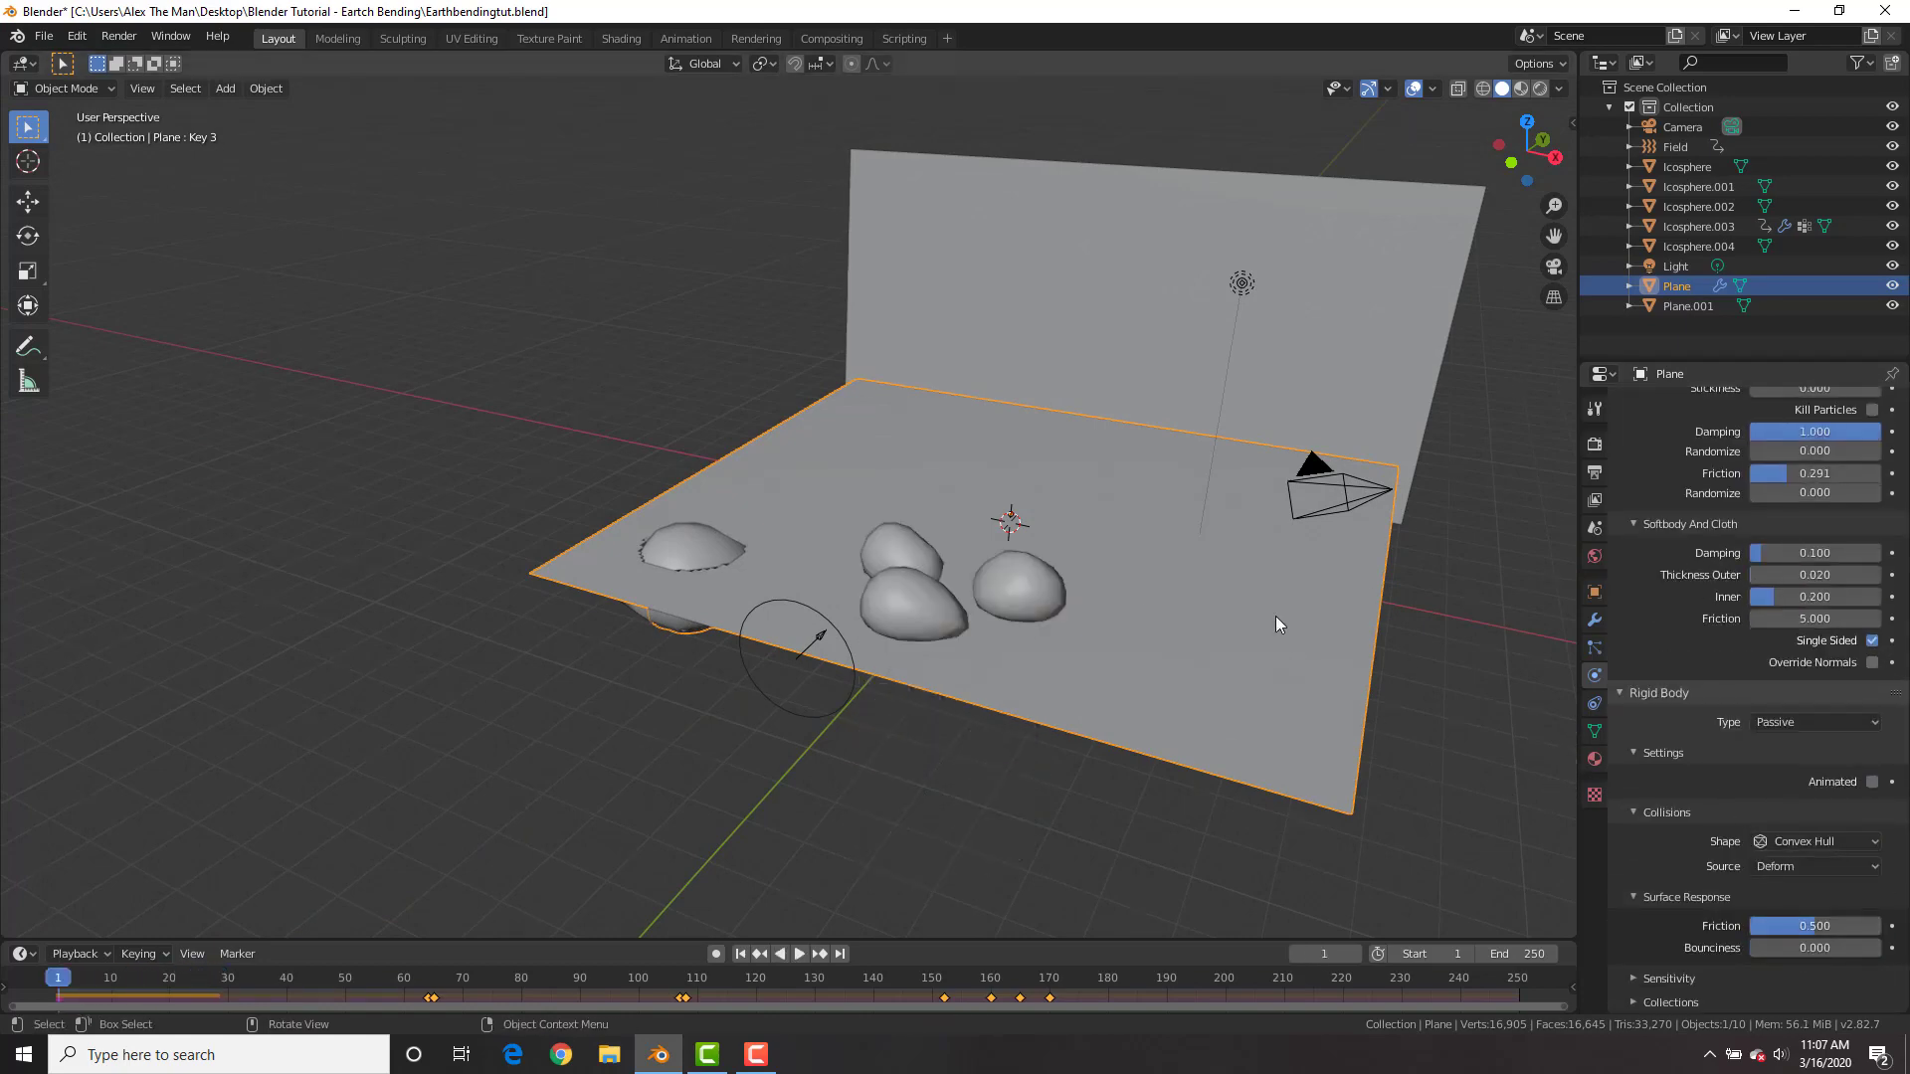
click(1796, 840)
click(1790, 693)
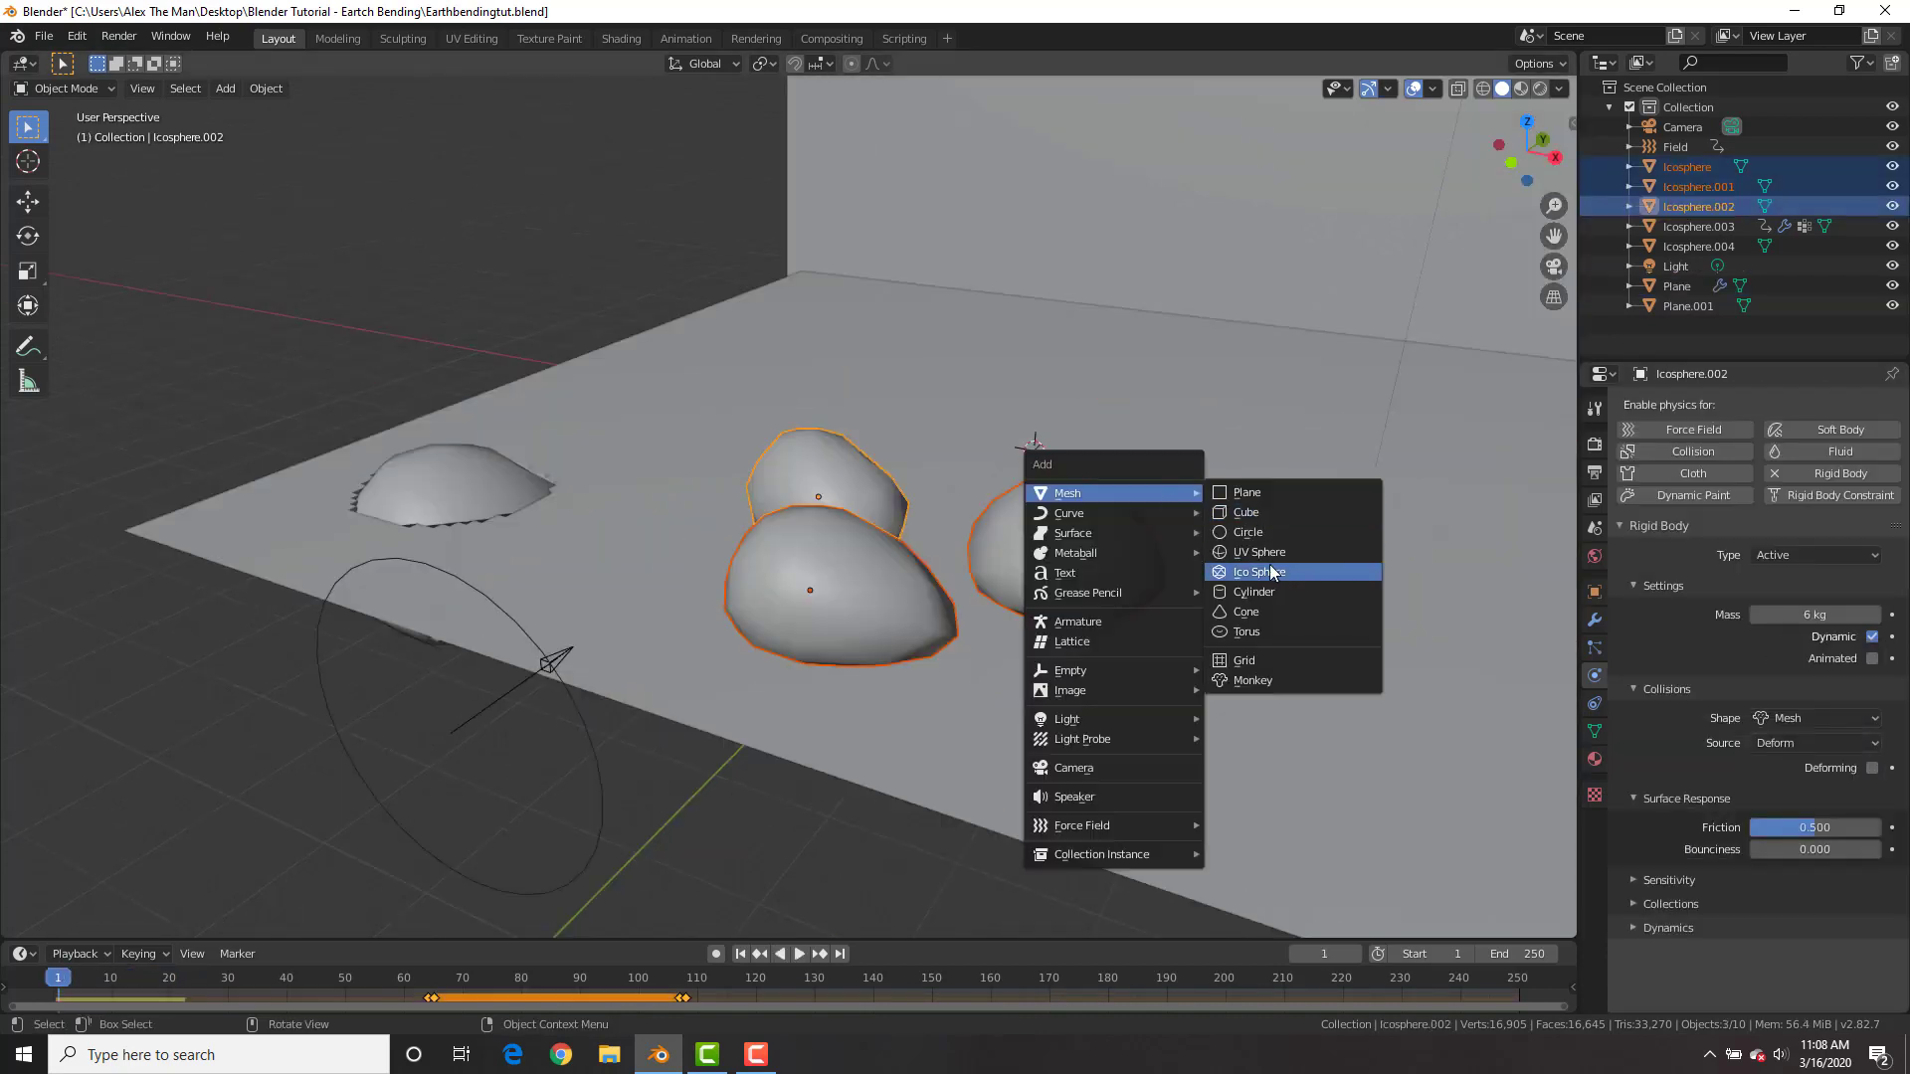
- Add an ico sphere above the ground plane as an active rigid body and play the simulation
click(1271, 573)
key(g)
click(1841, 474)
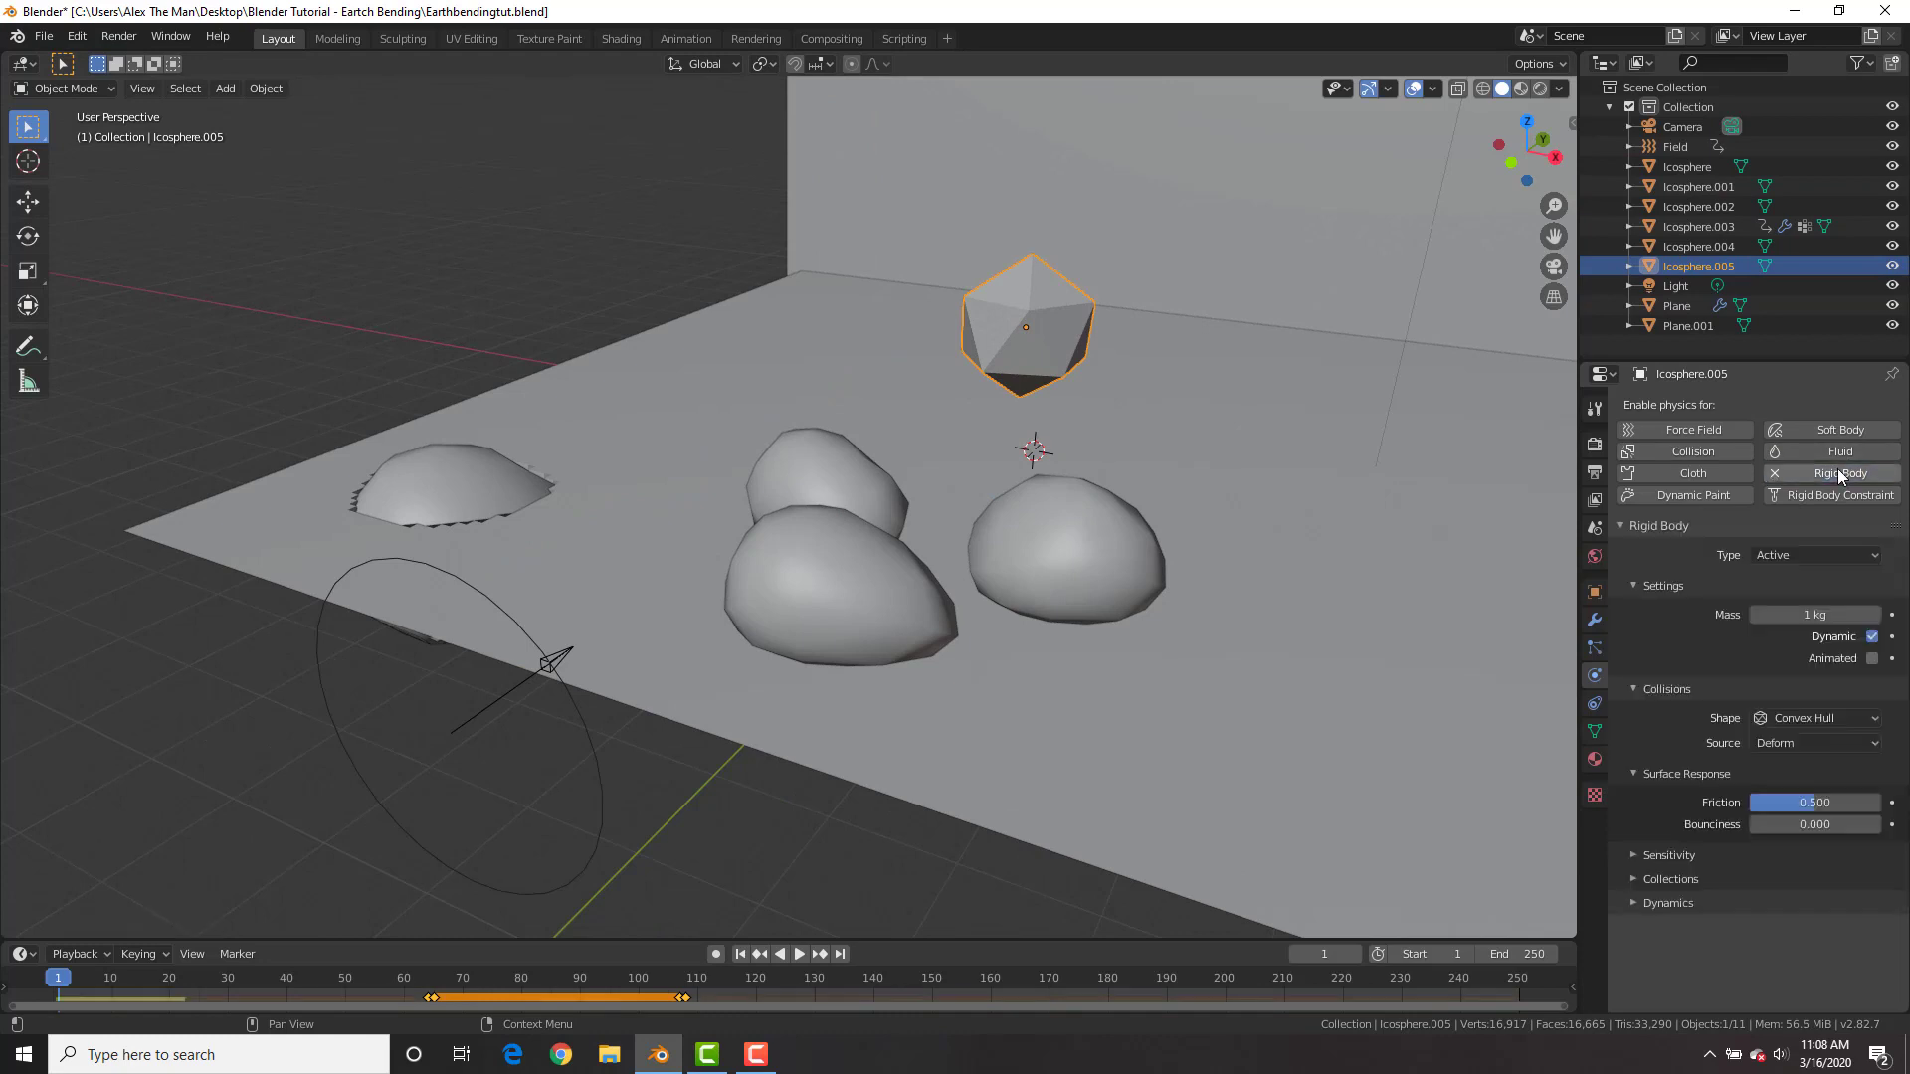
key(space)
middle_drag(900, 438, 929, 408)
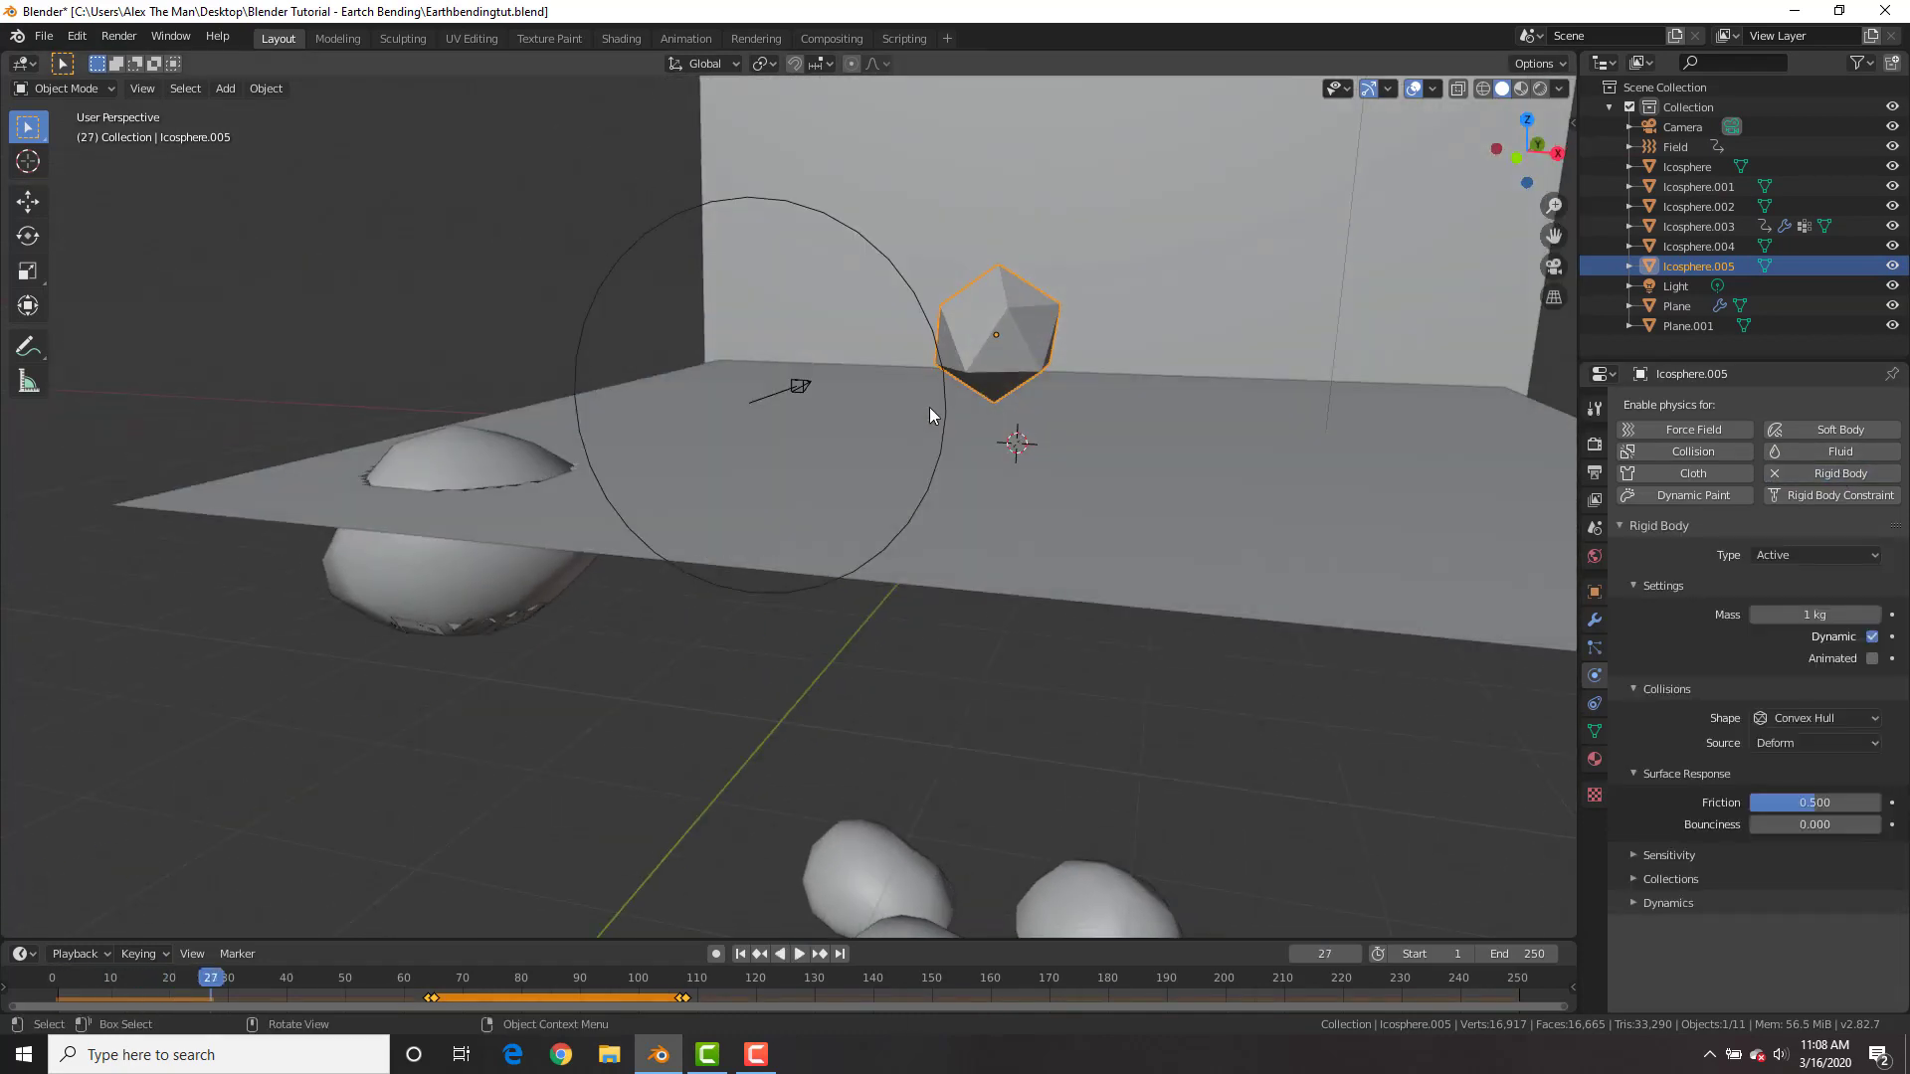
- Return to frame 1, move the new ico sphere along Z, and replay the simulation to about frame 29
key(shift+Left)
key(g)
key(z)
click(1121, 227)
key(space)
key(space)
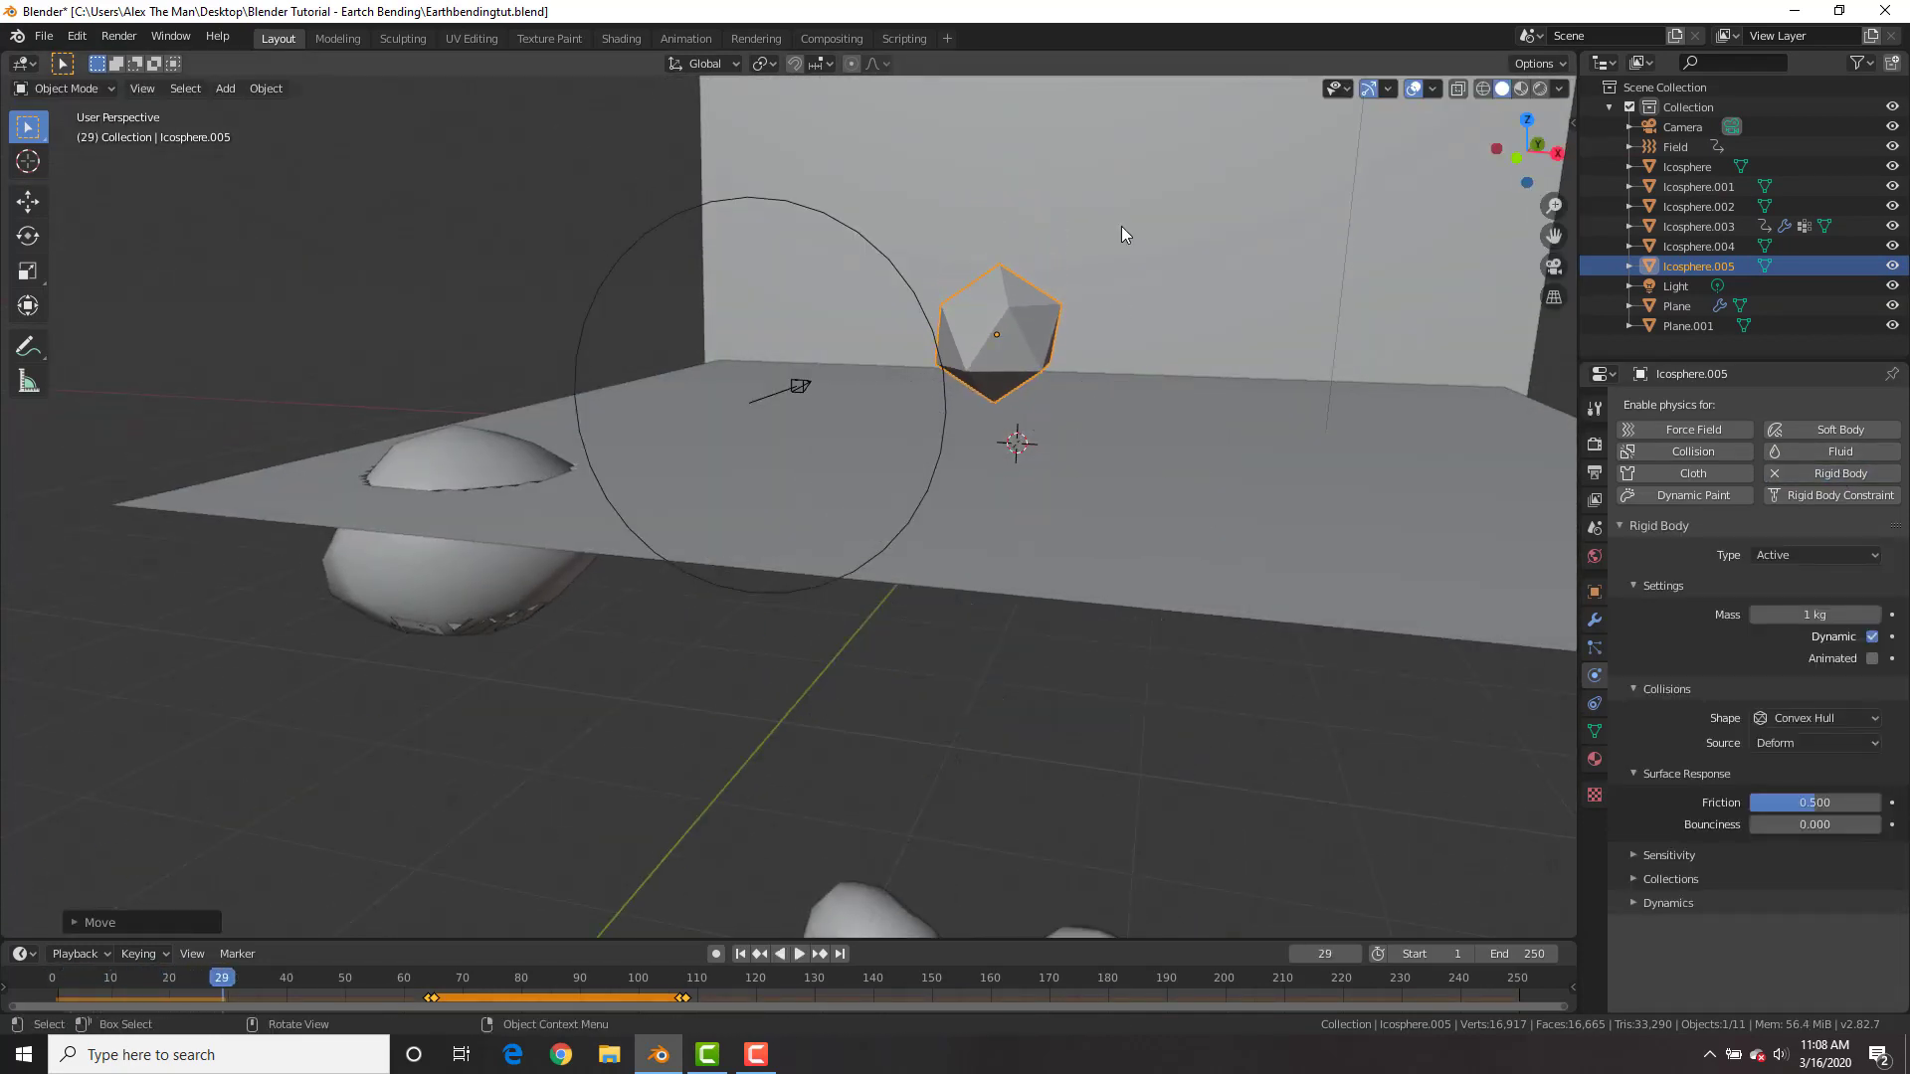
- Return to frame 1 and deform the new ico sphere with proportional editing, pulling a side vertex outward and the bottom one up along Z
key(shift+Left)
click(1015, 397)
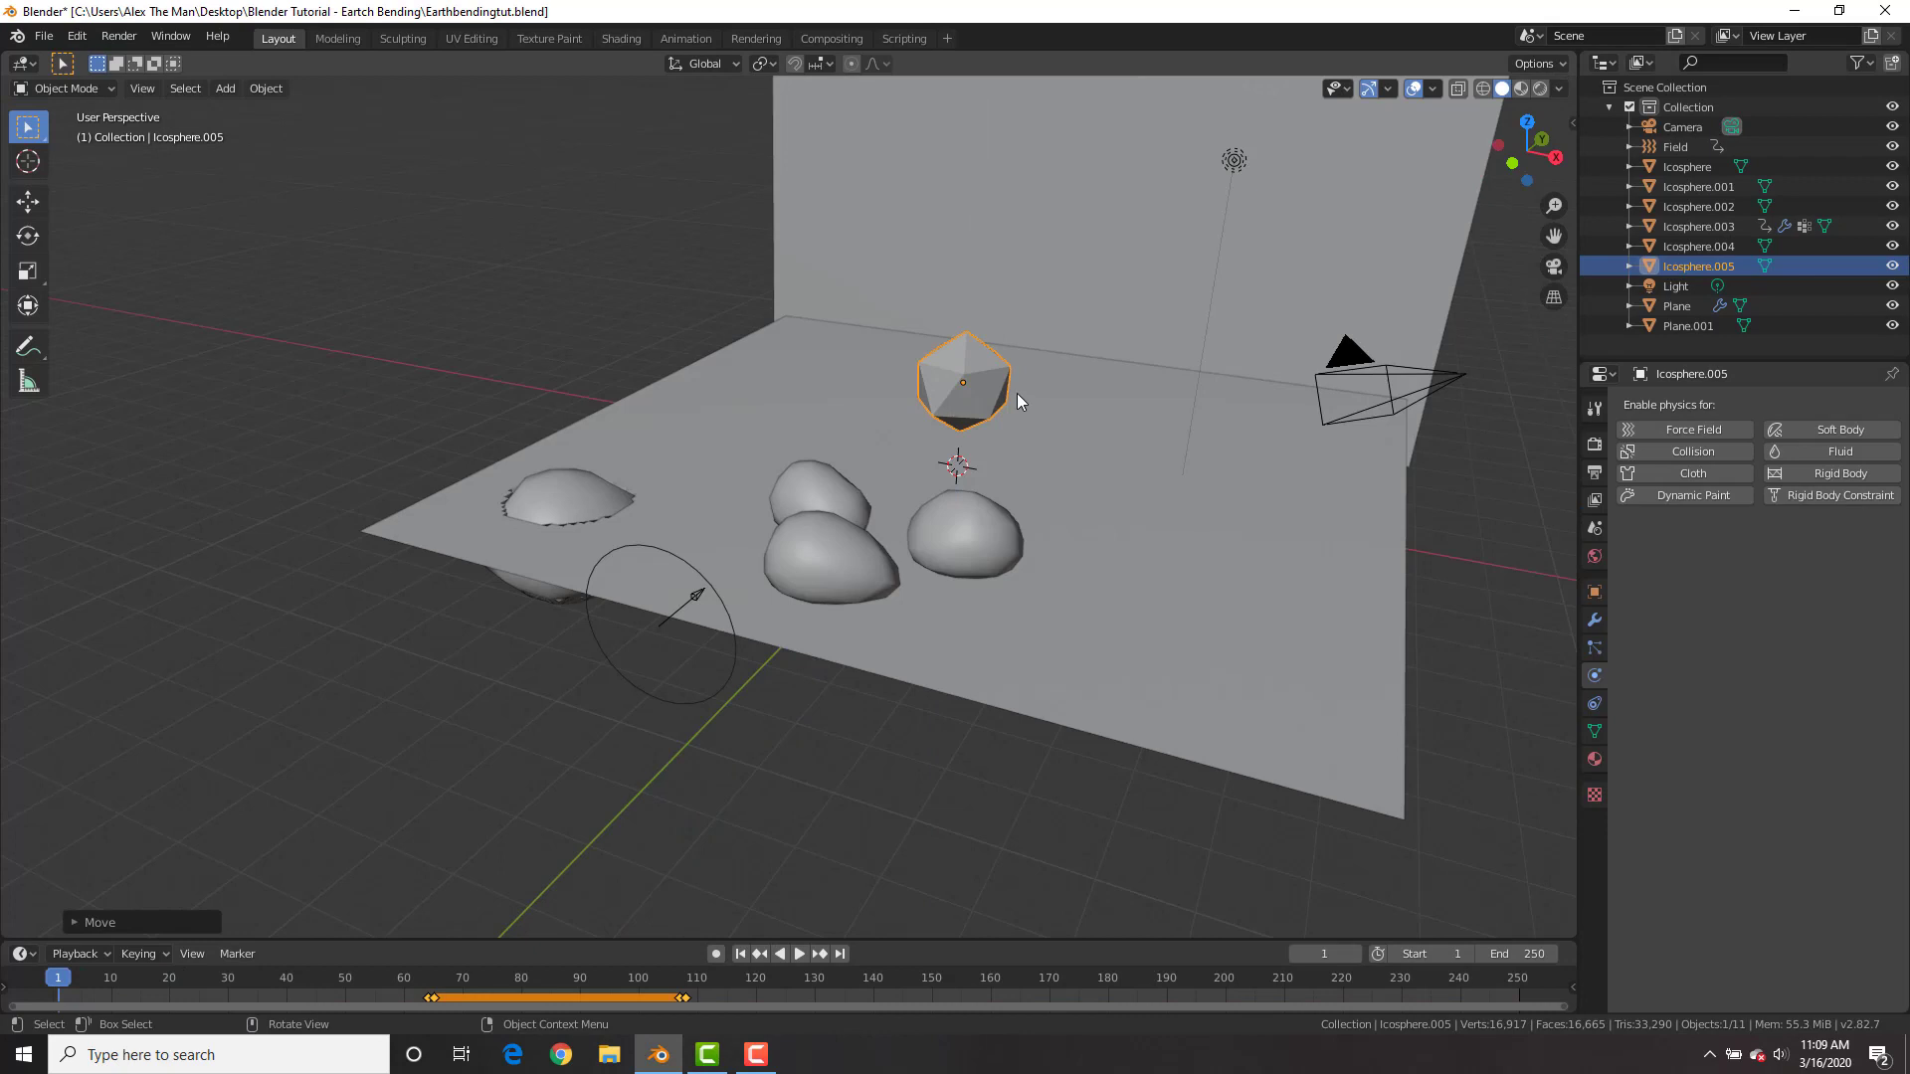
key(Tab)
click(1014, 386)
key(g)
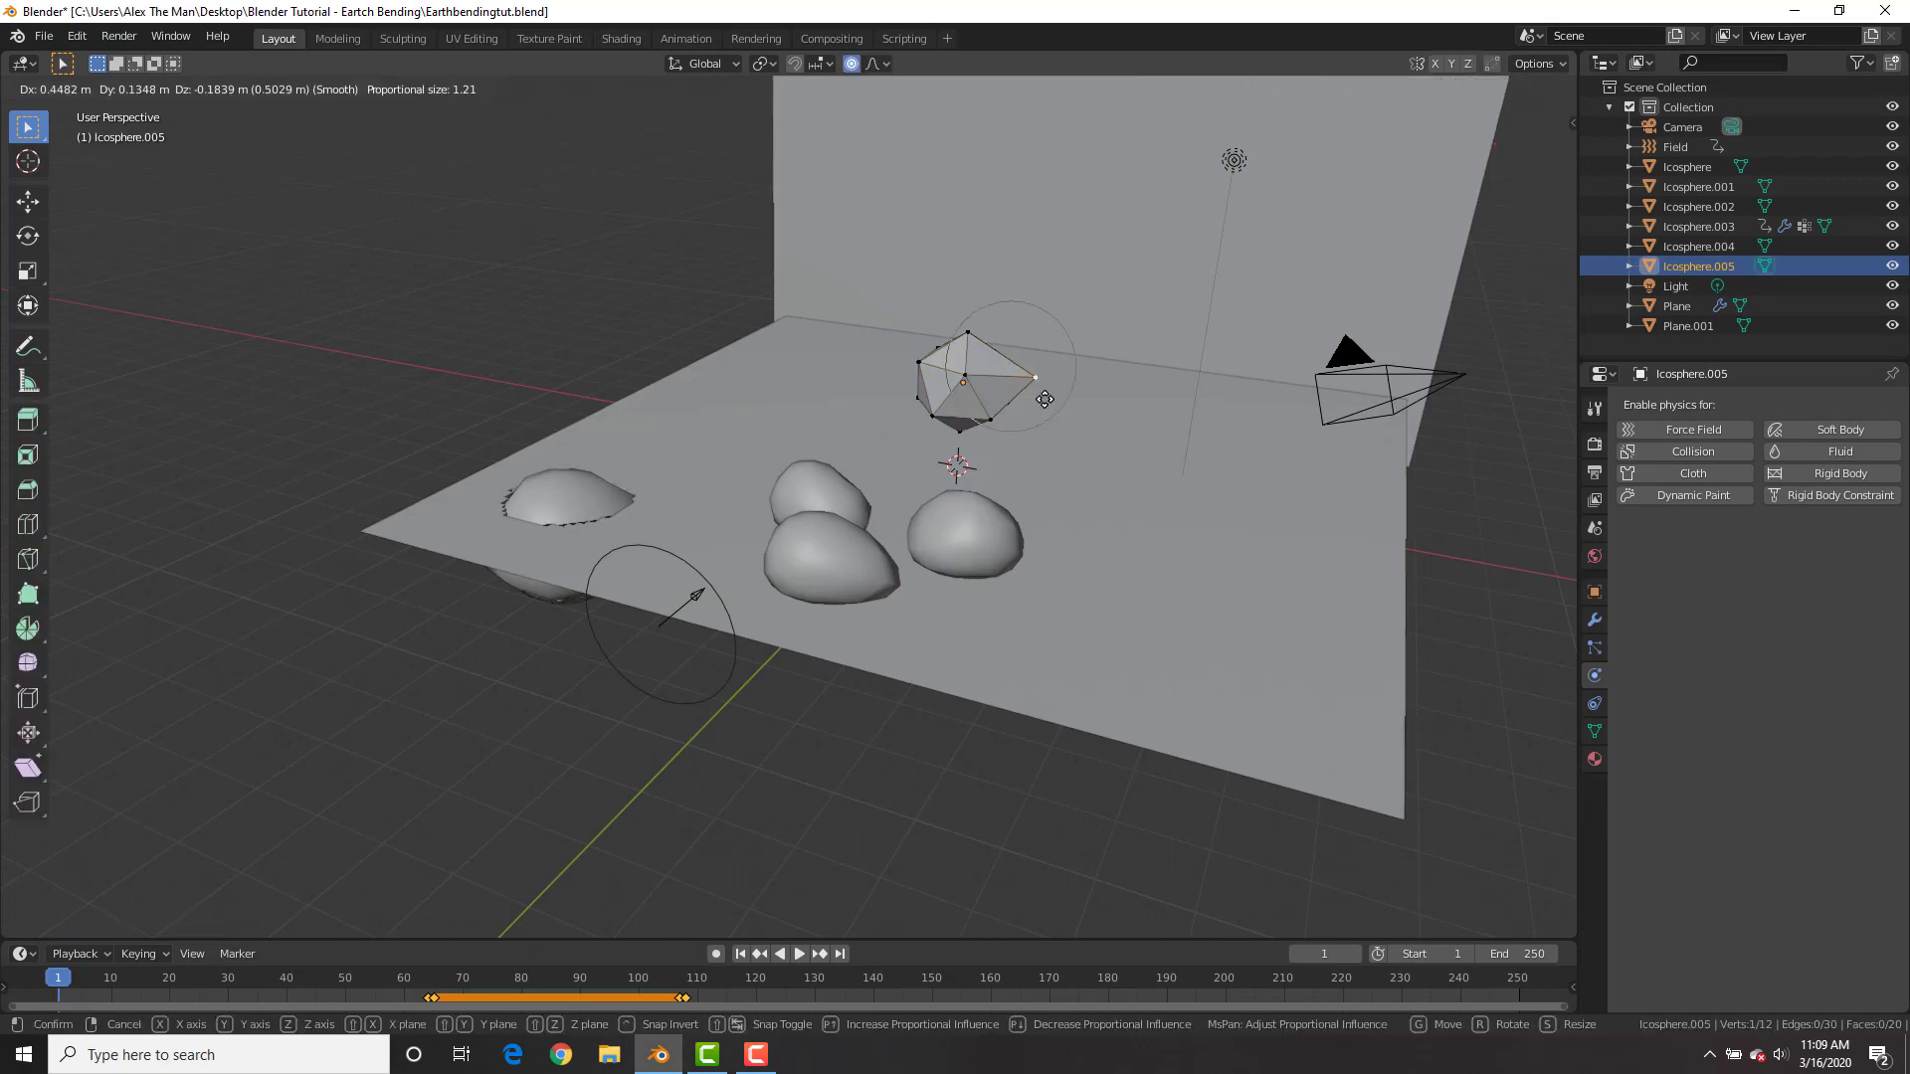
click(1044, 399)
middle_drag(998, 423, 1031, 374)
click(950, 423)
key(g)
key(z)
click(987, 346)
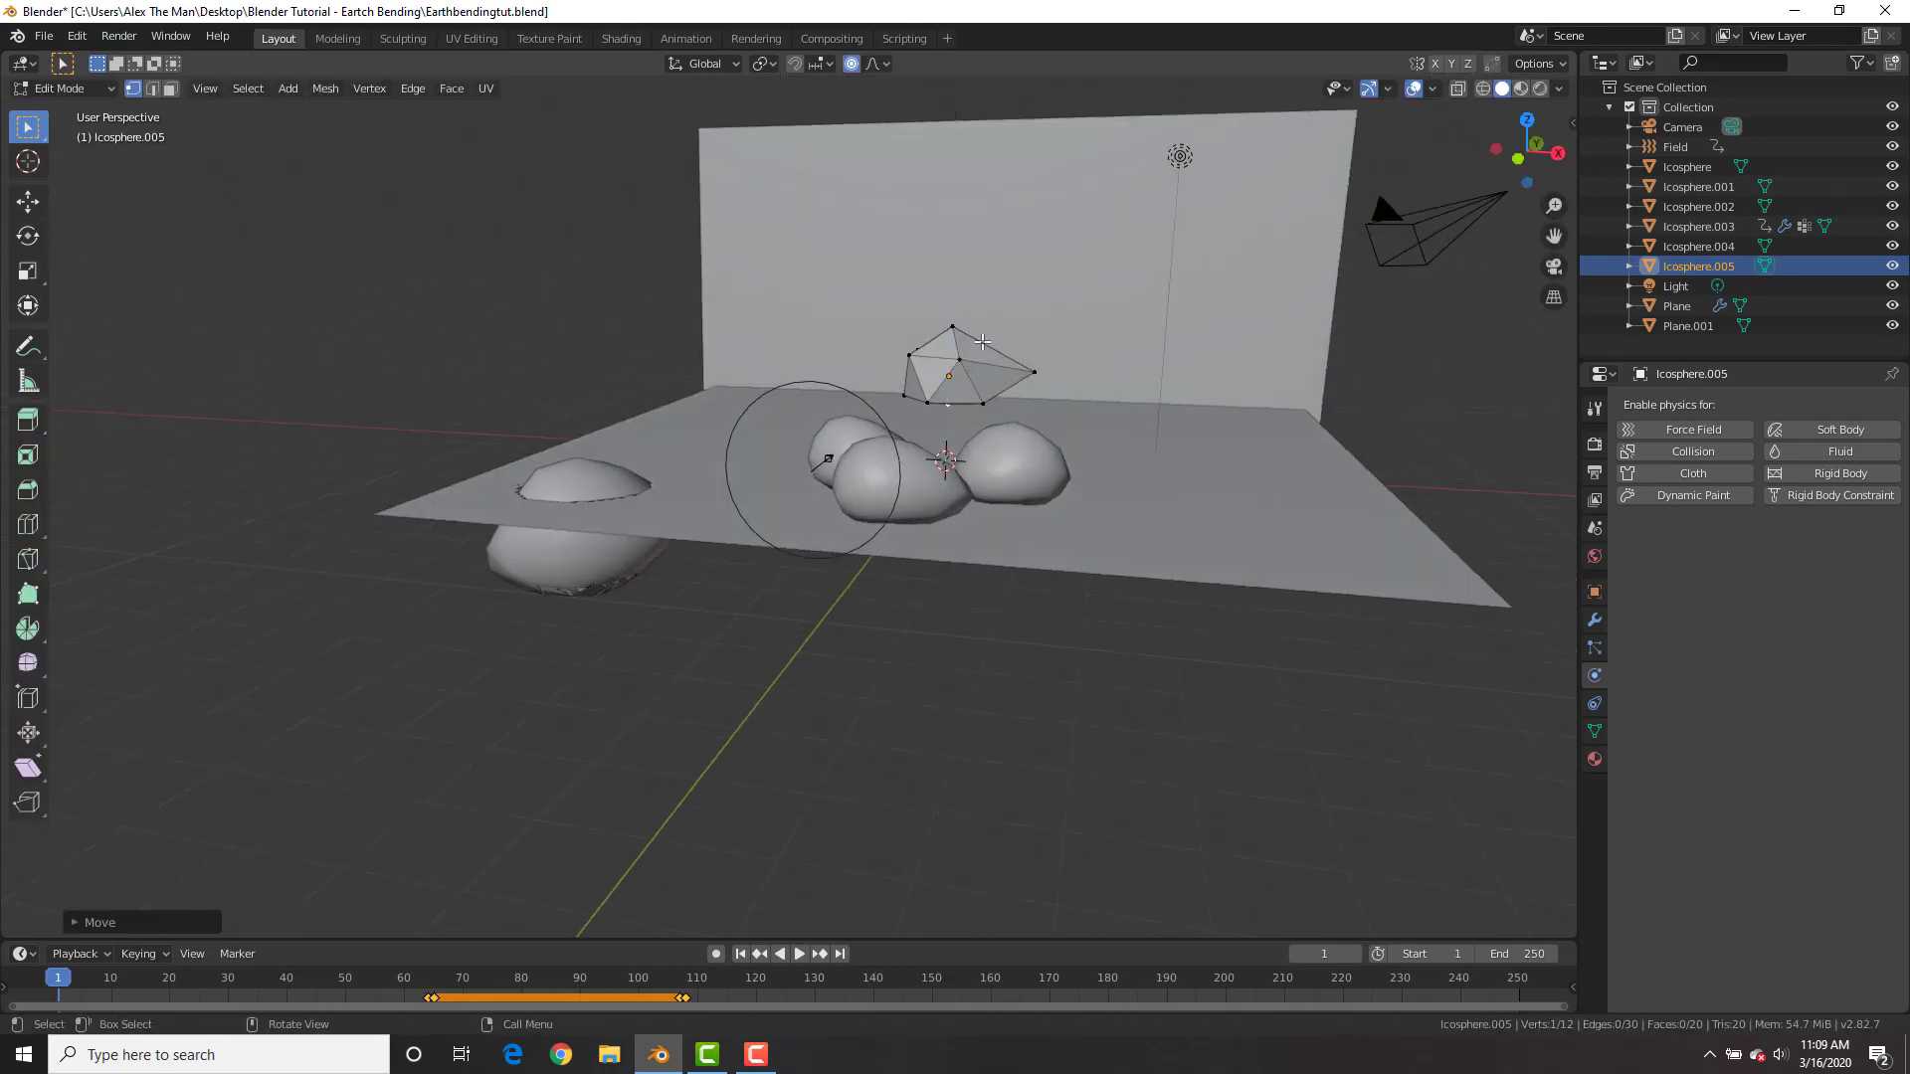
key(Tab)
- Add a Subdivision Surface modifier with 1 viewport level to the deformed ico sphere, apply it, and shade the object smooth
click(1593, 620)
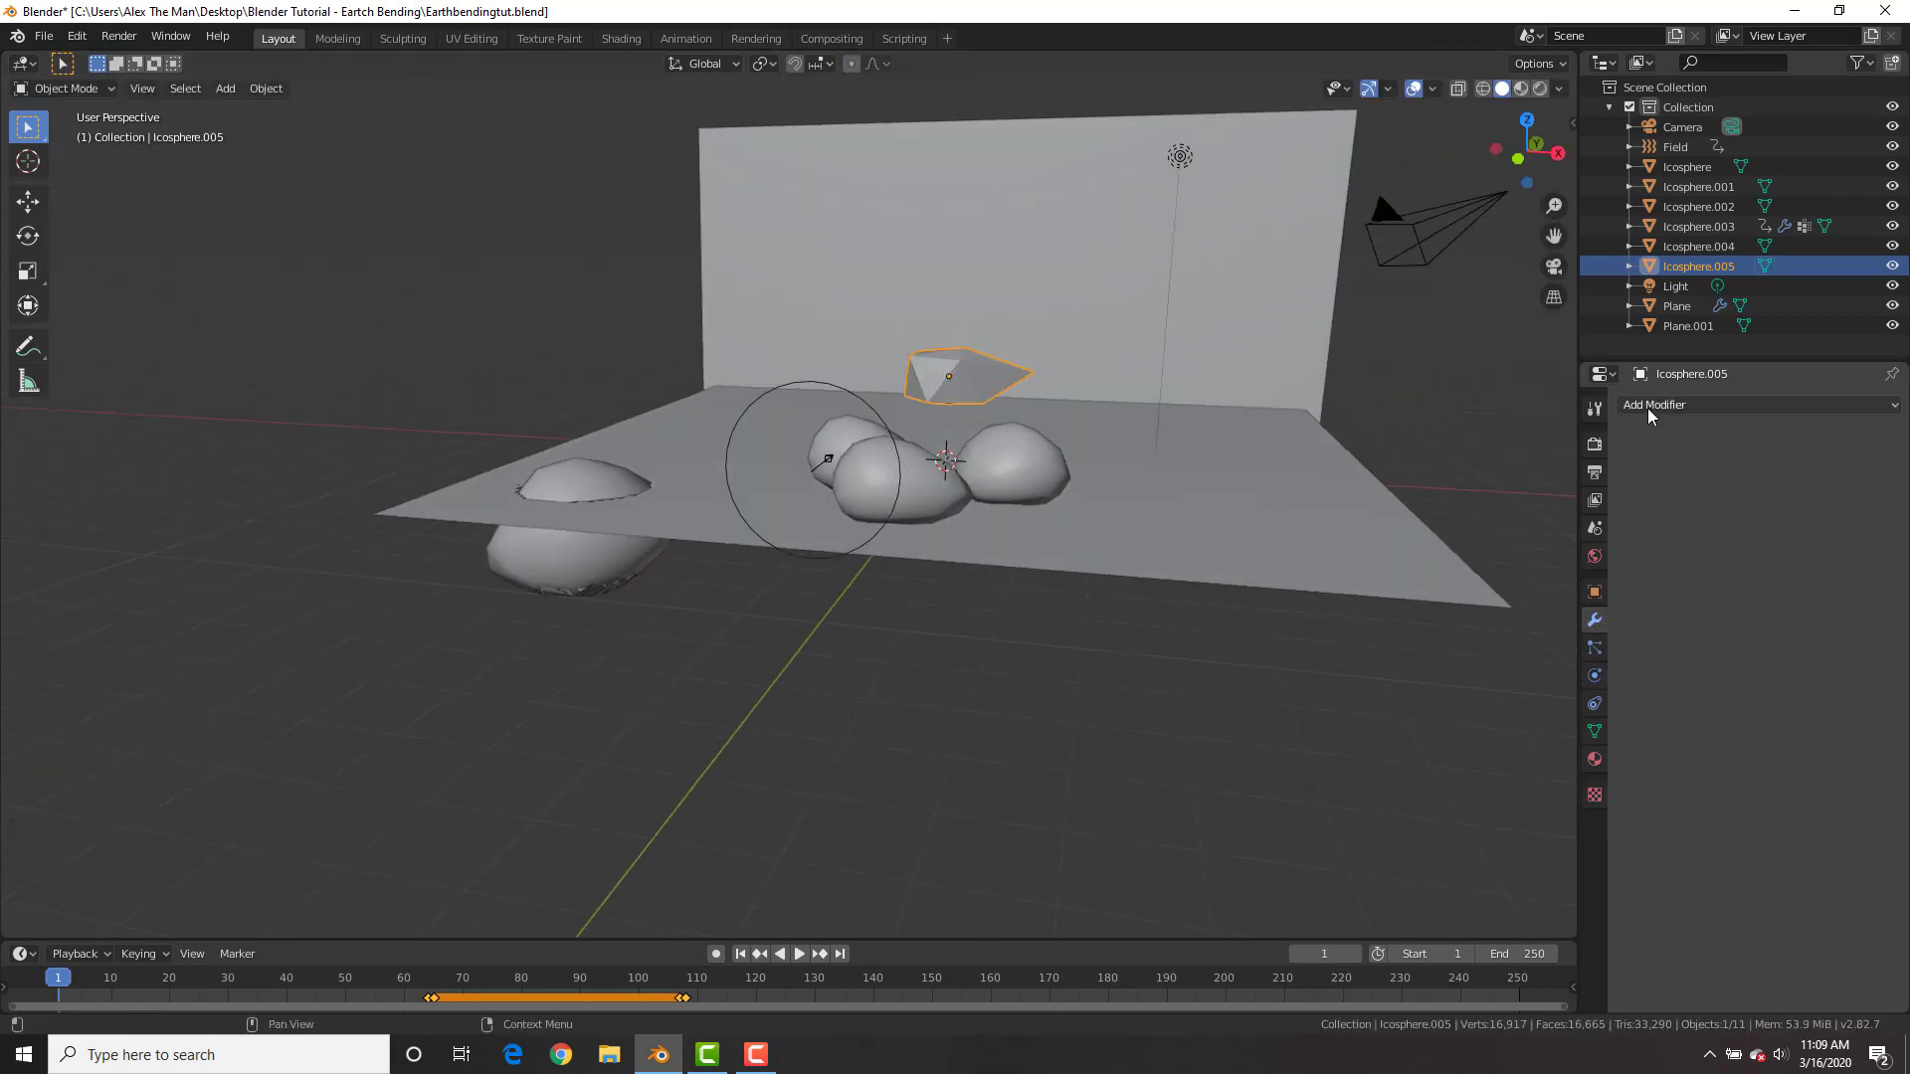
click(1647, 408)
click(1548, 730)
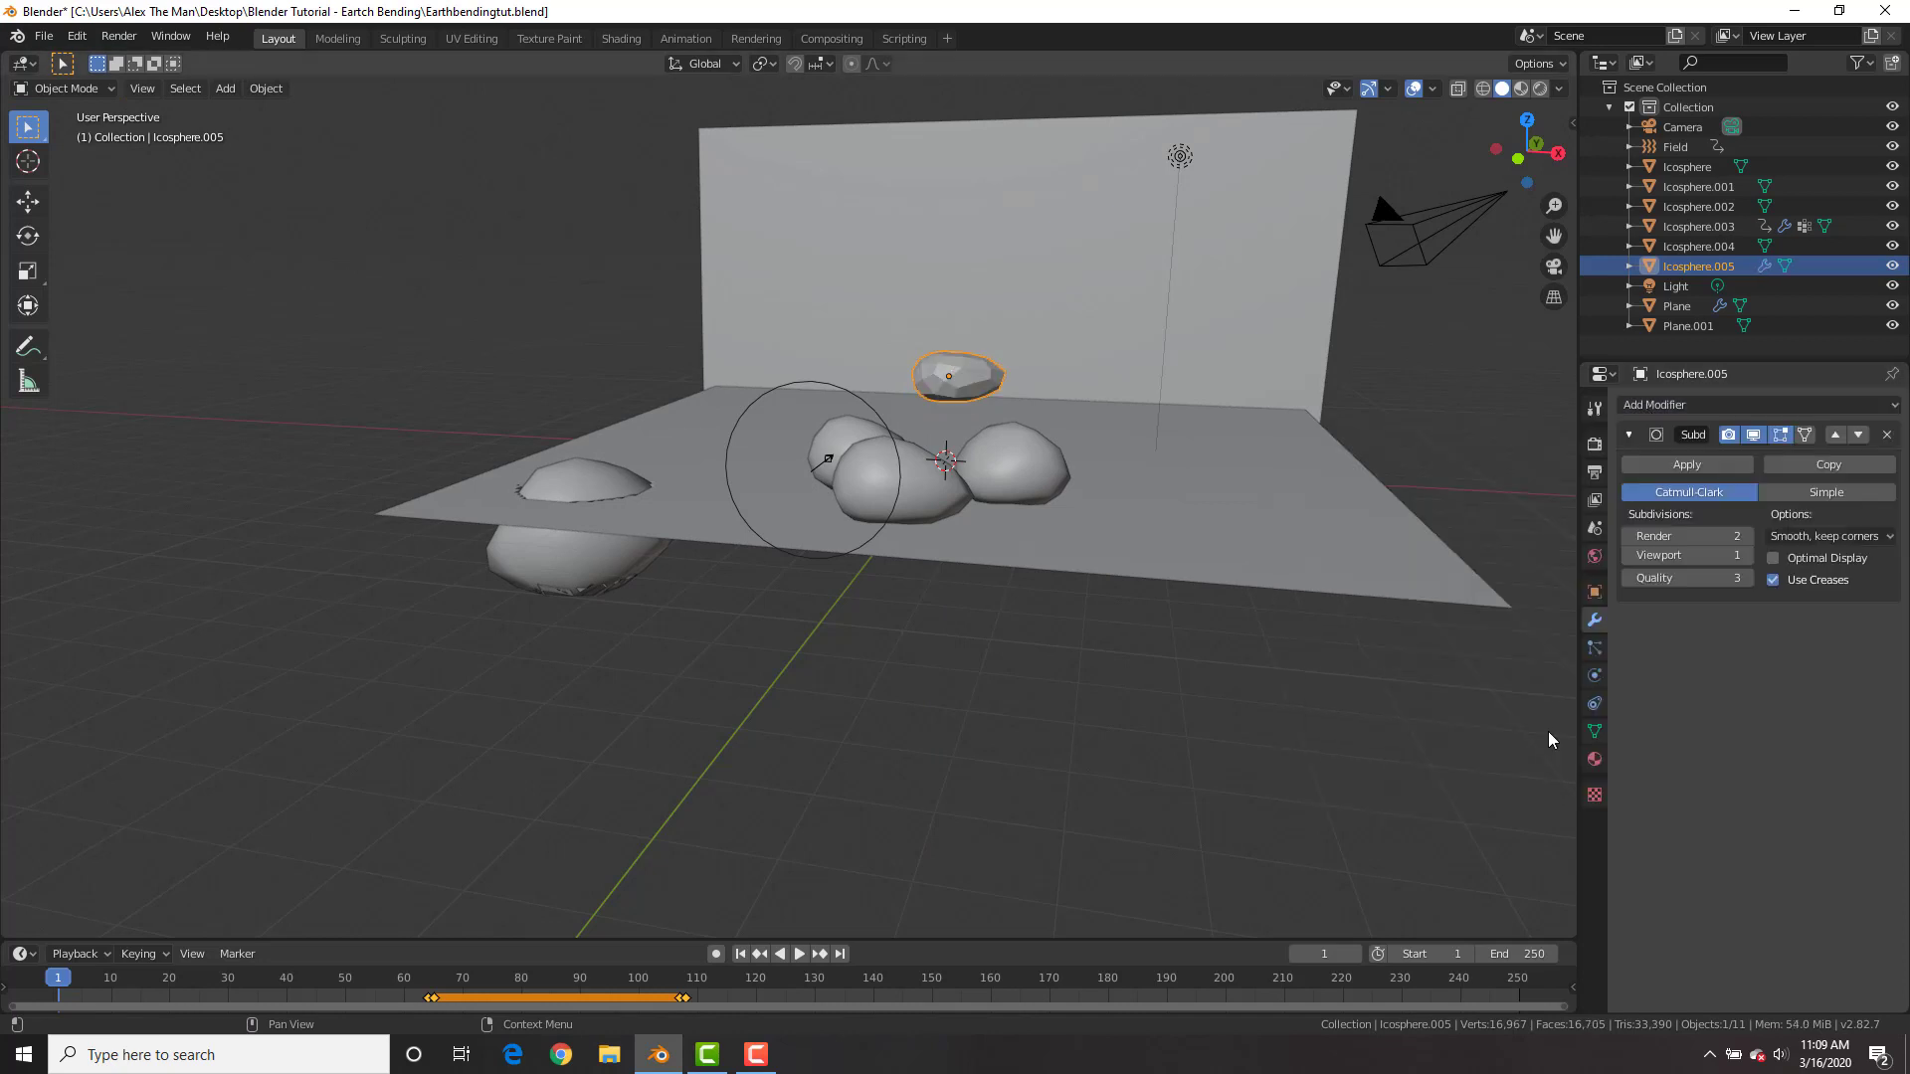
click(1688, 465)
right_click(1045, 320)
- Make the smoothed boulder an active rigid body, test its fall onto the ground plane, and return to frame 1
click(1594, 675)
click(1817, 475)
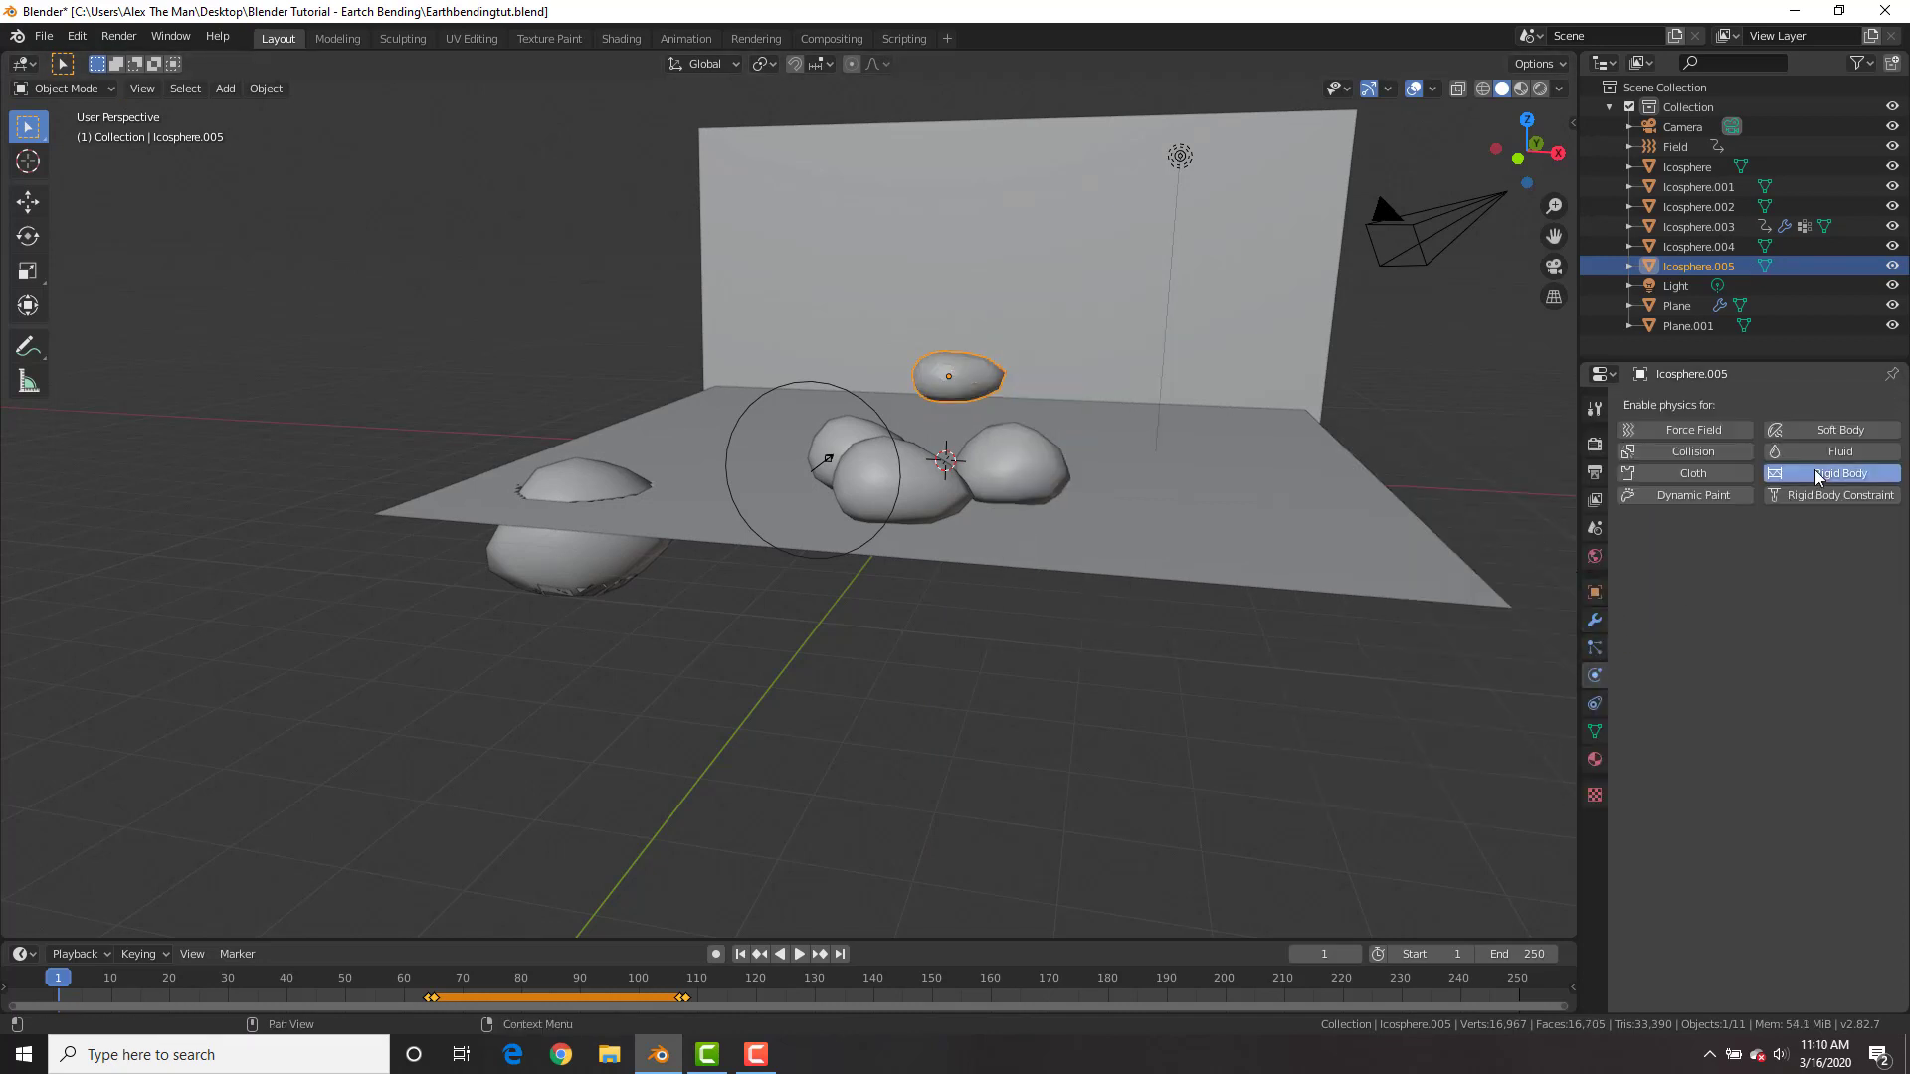
middle_drag(1399, 455, 1227, 425)
key(space)
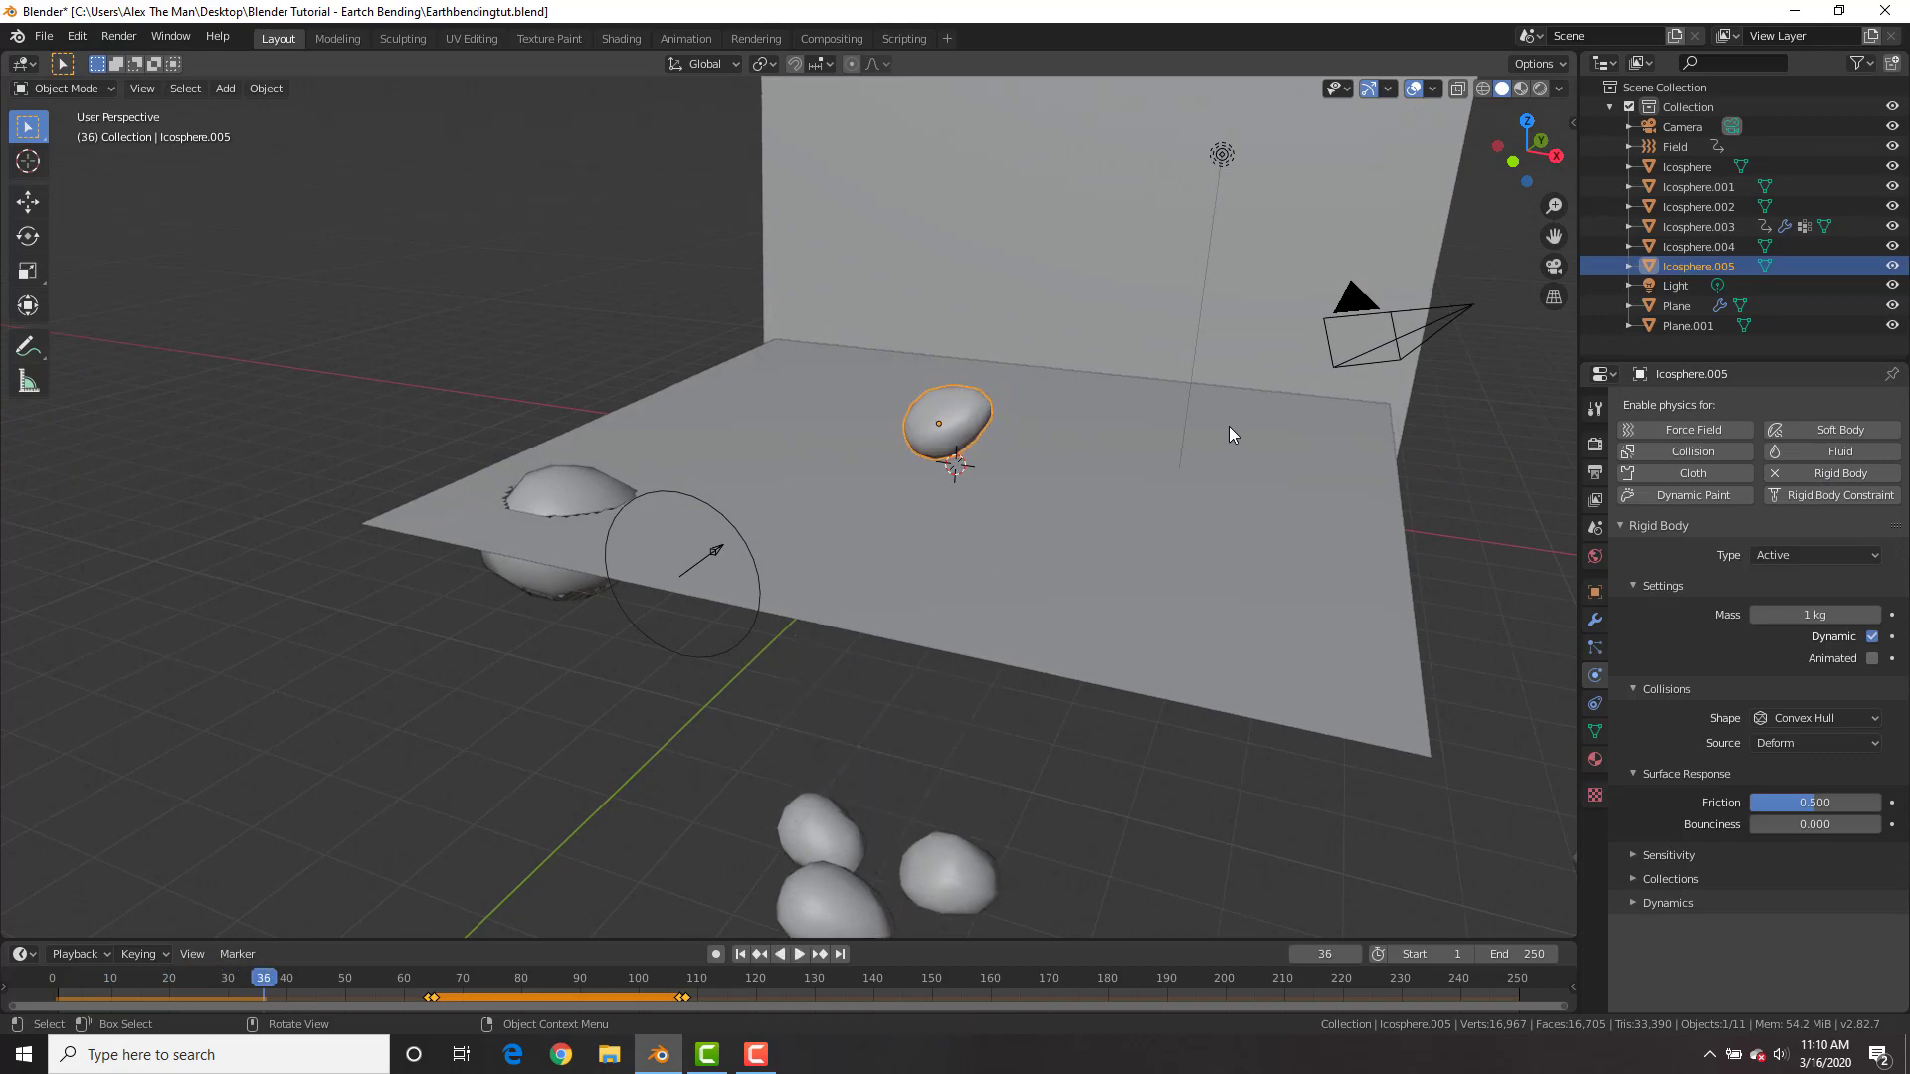
key(Escape)
- Delete the three old boulders in front of the new one
click(980, 510)
click(852, 543)
shift+click(826, 478)
shift+click(985, 505)
key(x)
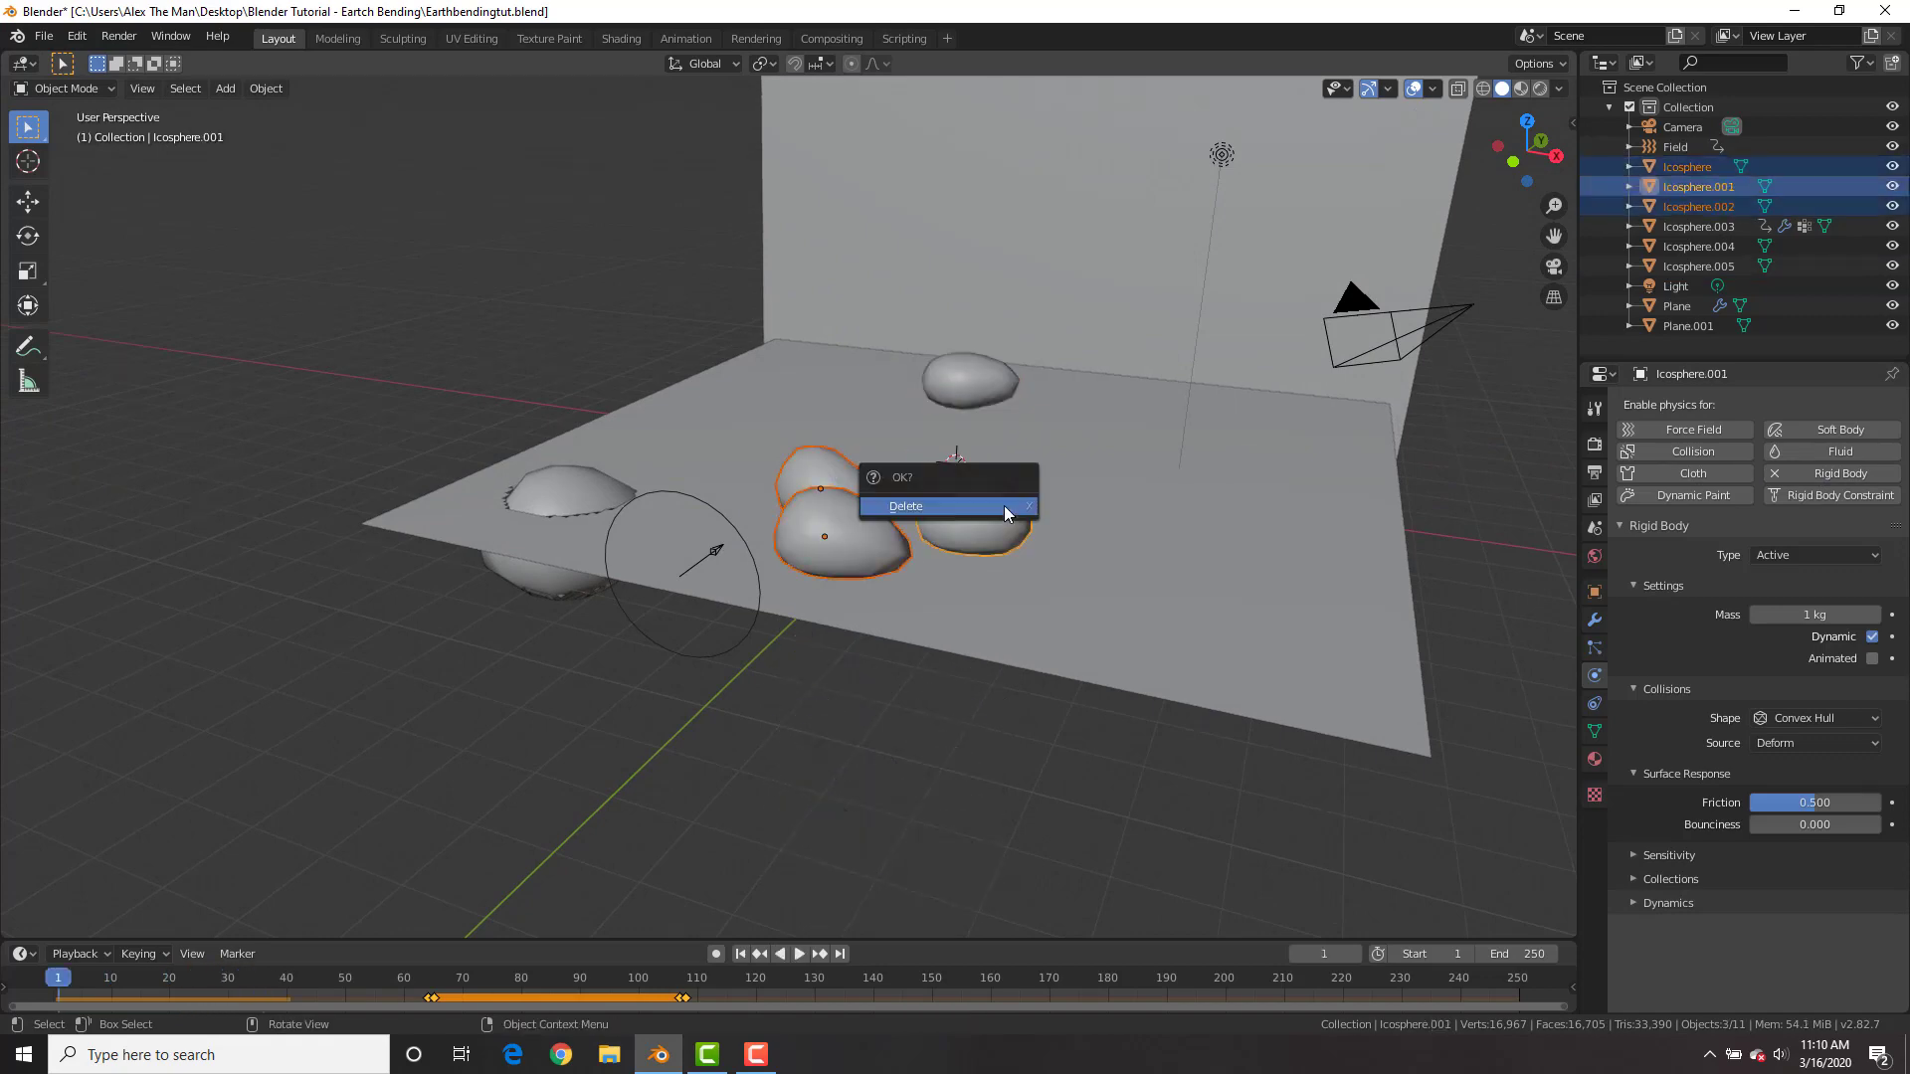
click(1004, 508)
- Move the new boulder in top view to the ground plane's front edge near the camera and scale it up
click(957, 381)
key(KP_7)
key(g)
click(1013, 701)
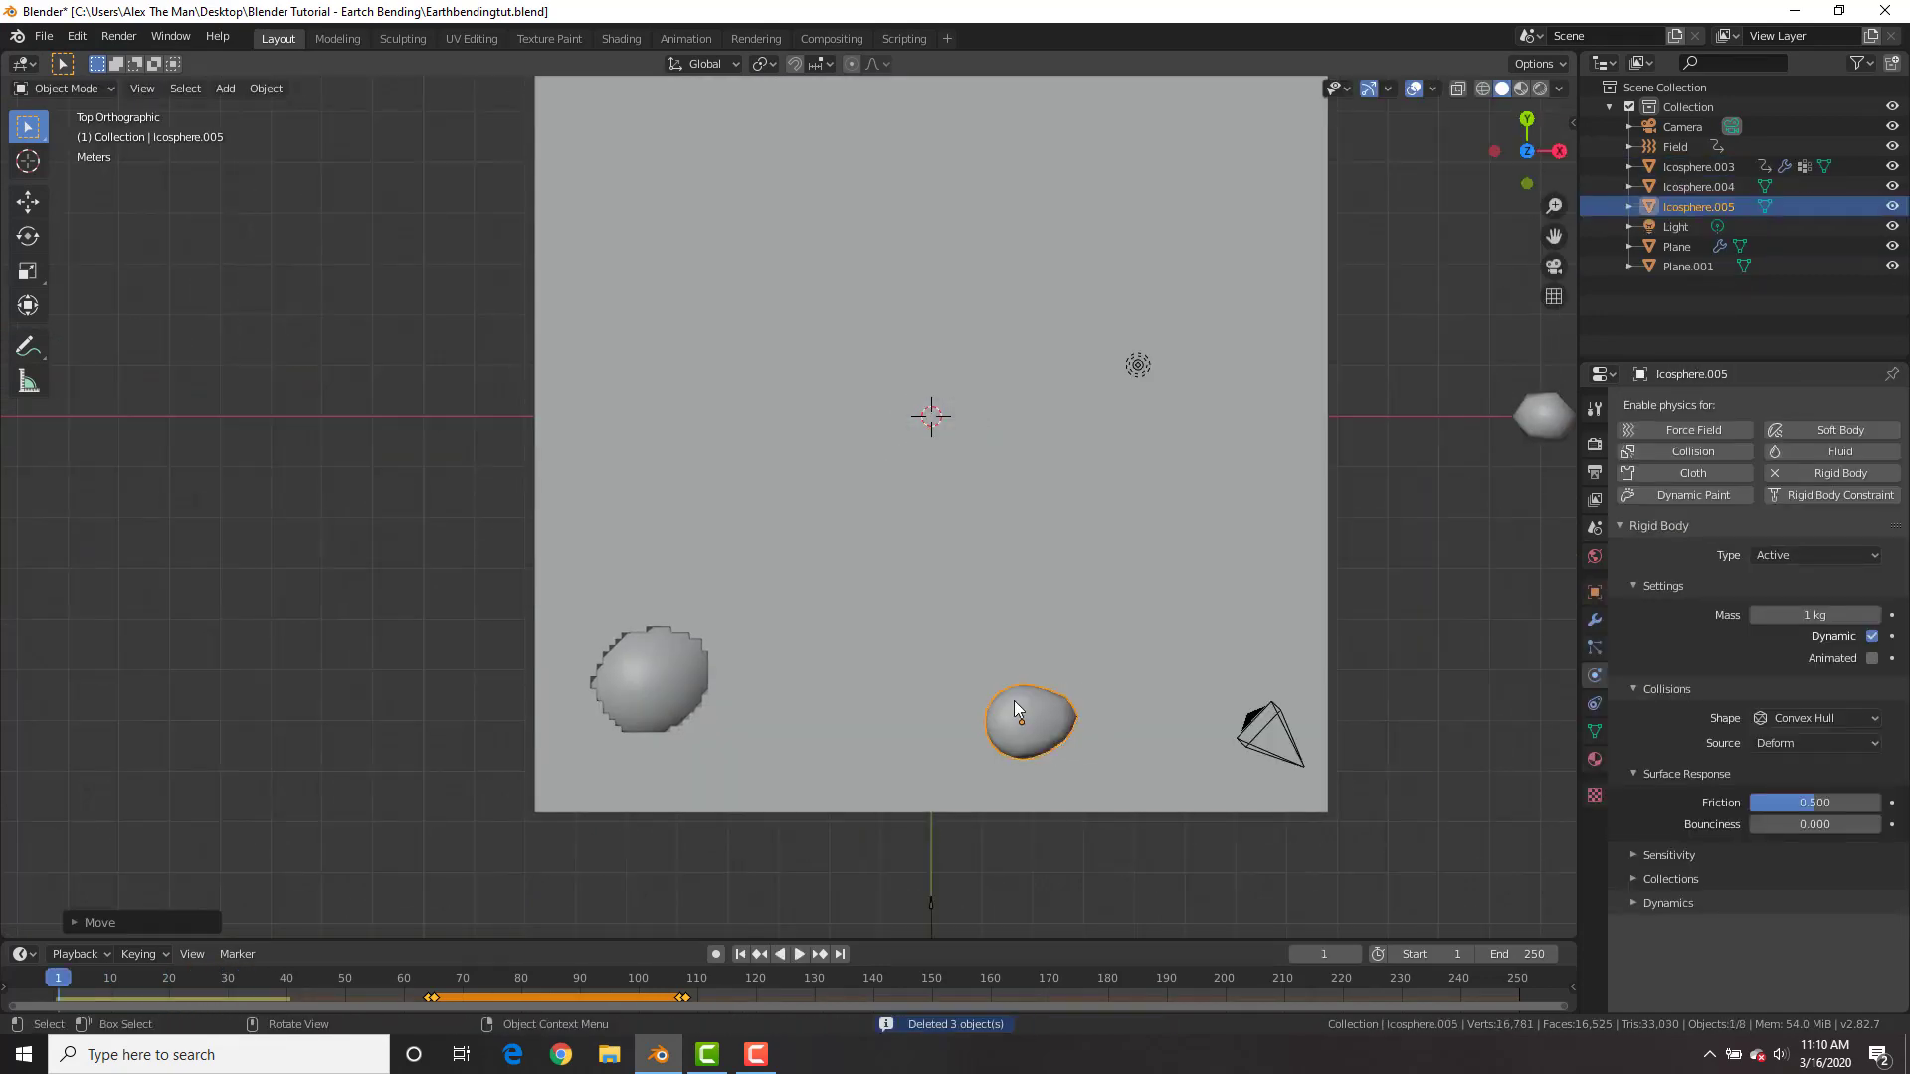
key(s)
click(1132, 723)
scroll(1110, 644, up, 2)
shift+middle_drag(1108, 640, 1062, 455)
- Duplicate the boulder about 2.6 m along negative X and reshape the copy by moving two vertices inward with proportional editing
key(shift+d)
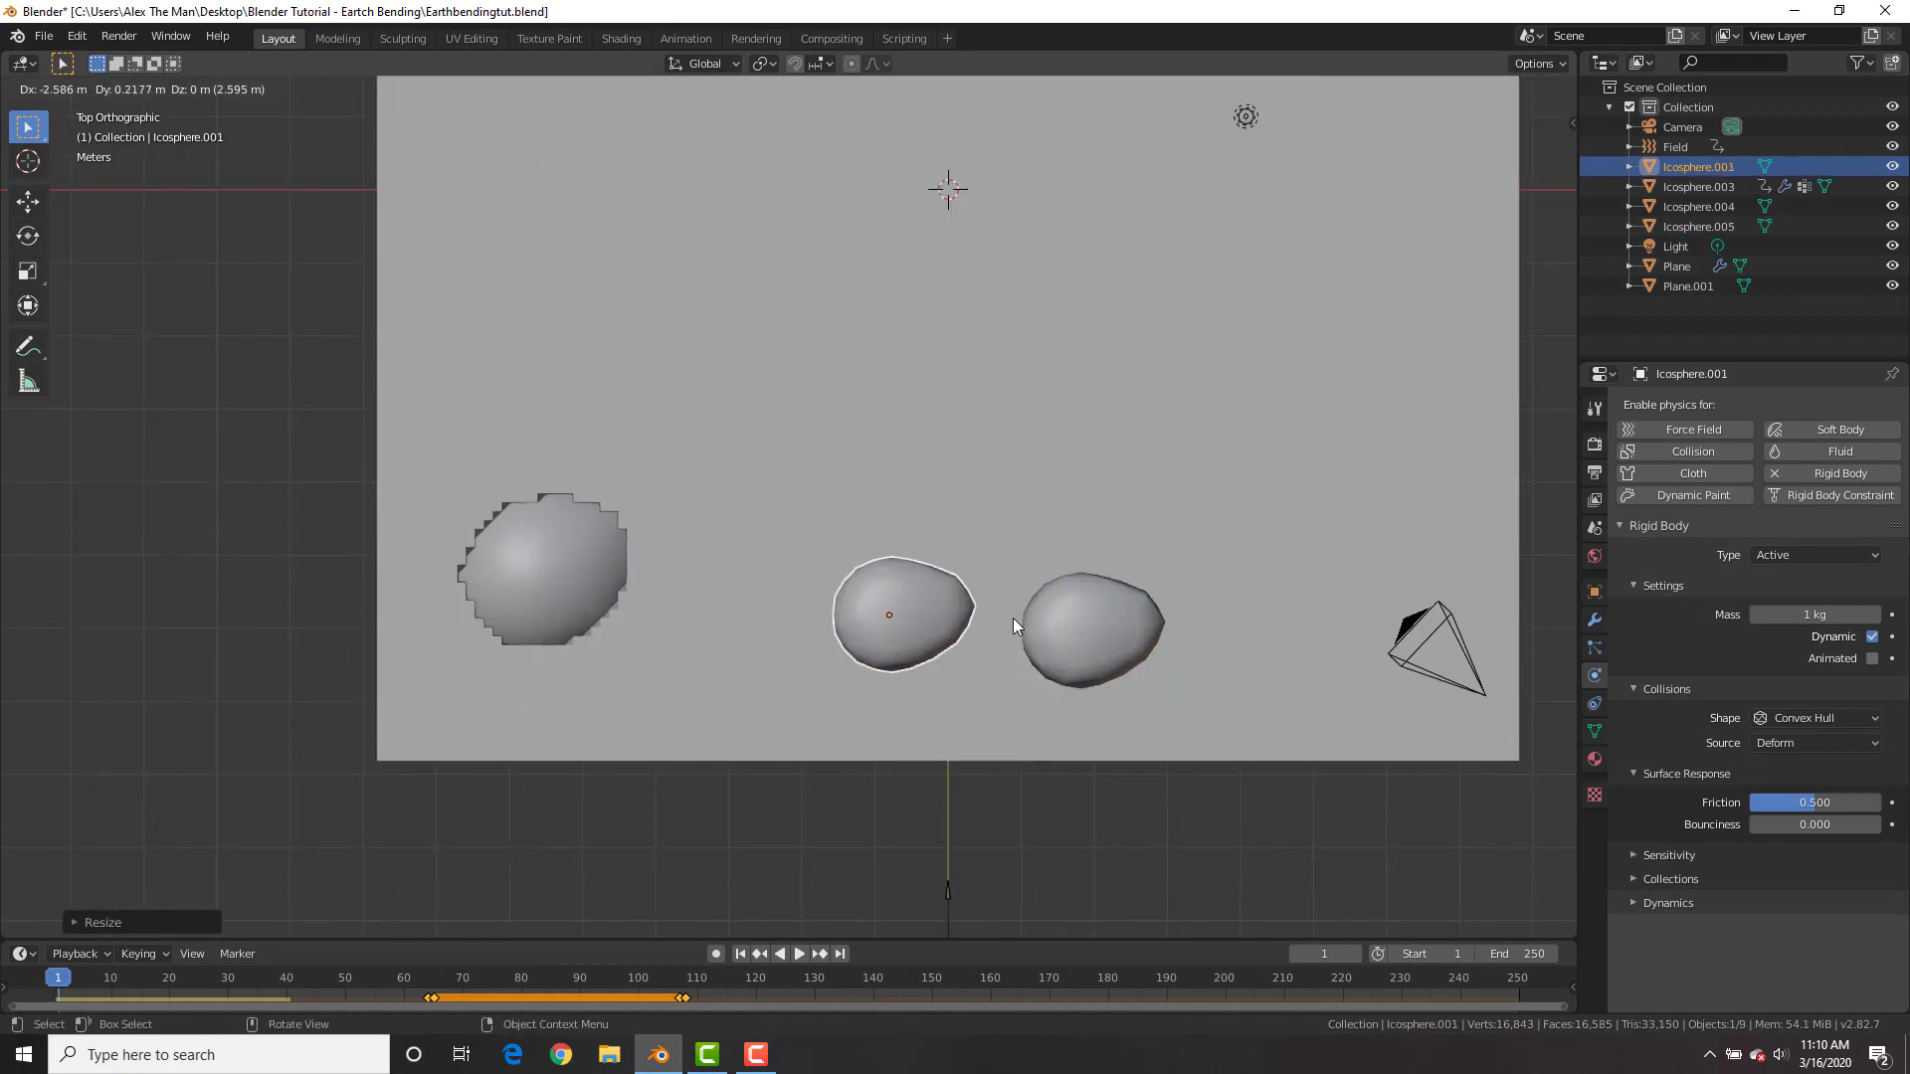
click(1013, 620)
key(r)
key(Tab)
click(957, 568)
key(g)
click(933, 591)
click(889, 575)
key(g)
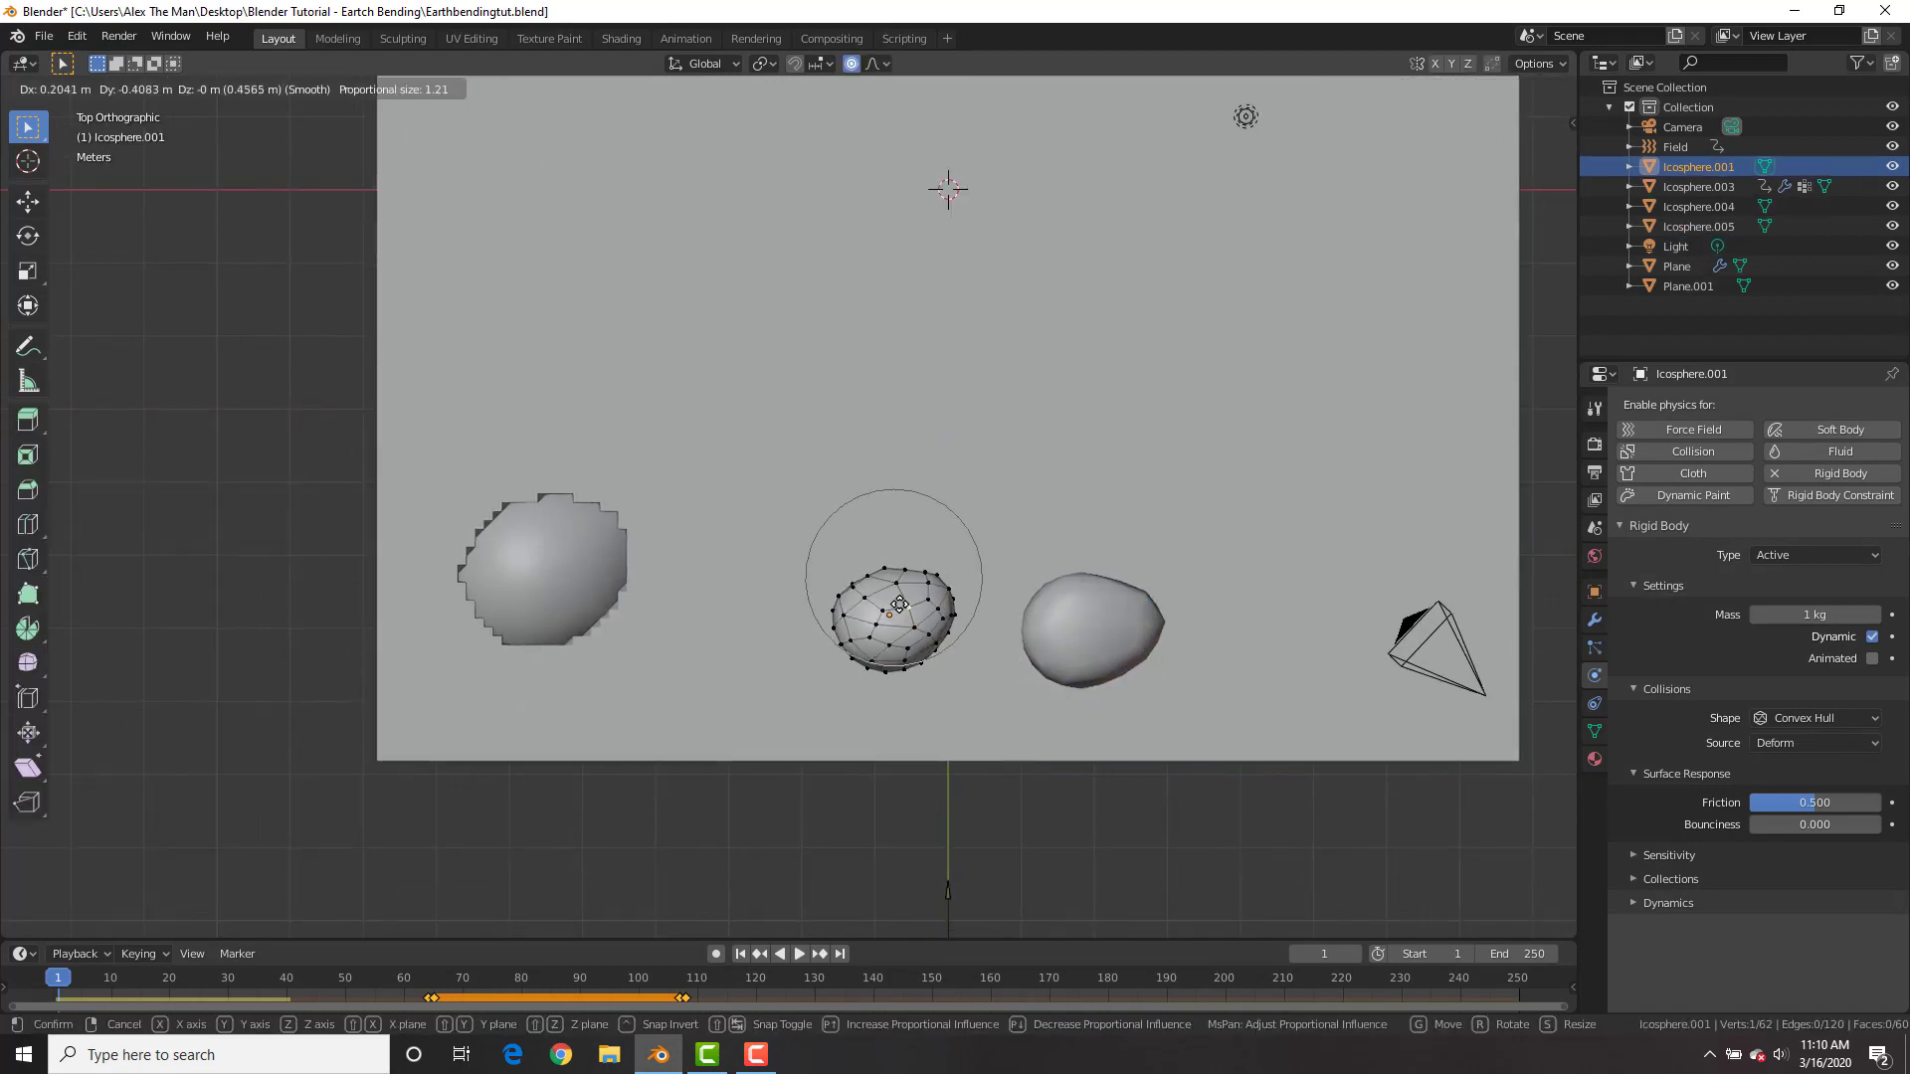
click(899, 604)
middle_drag(1092, 660, 1061, 566)
key(Tab)
key(KP_7)
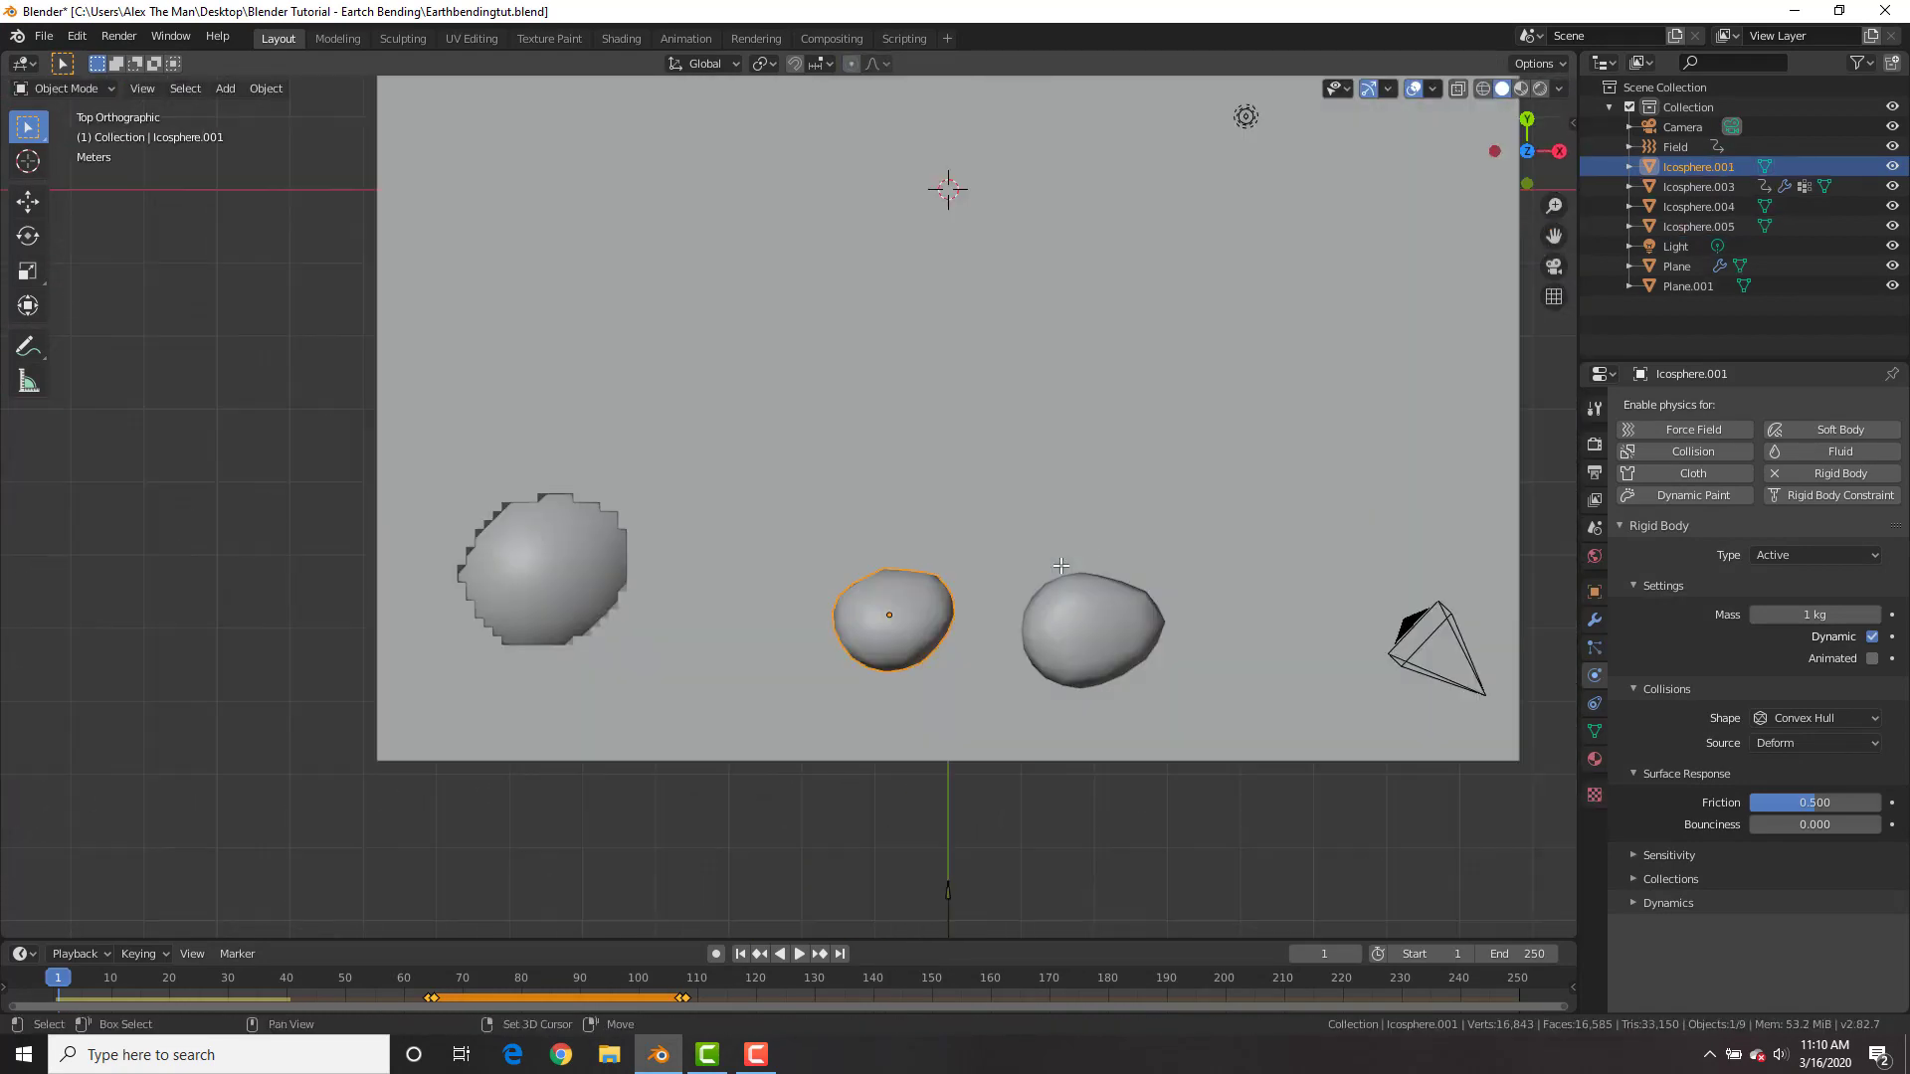
- Duplicate the second boulder behind the pair and stretch the copy's side vertex outward with proportional editing
key(shift+d)
click(1172, 468)
key(Tab)
key(g)
click(1072, 515)
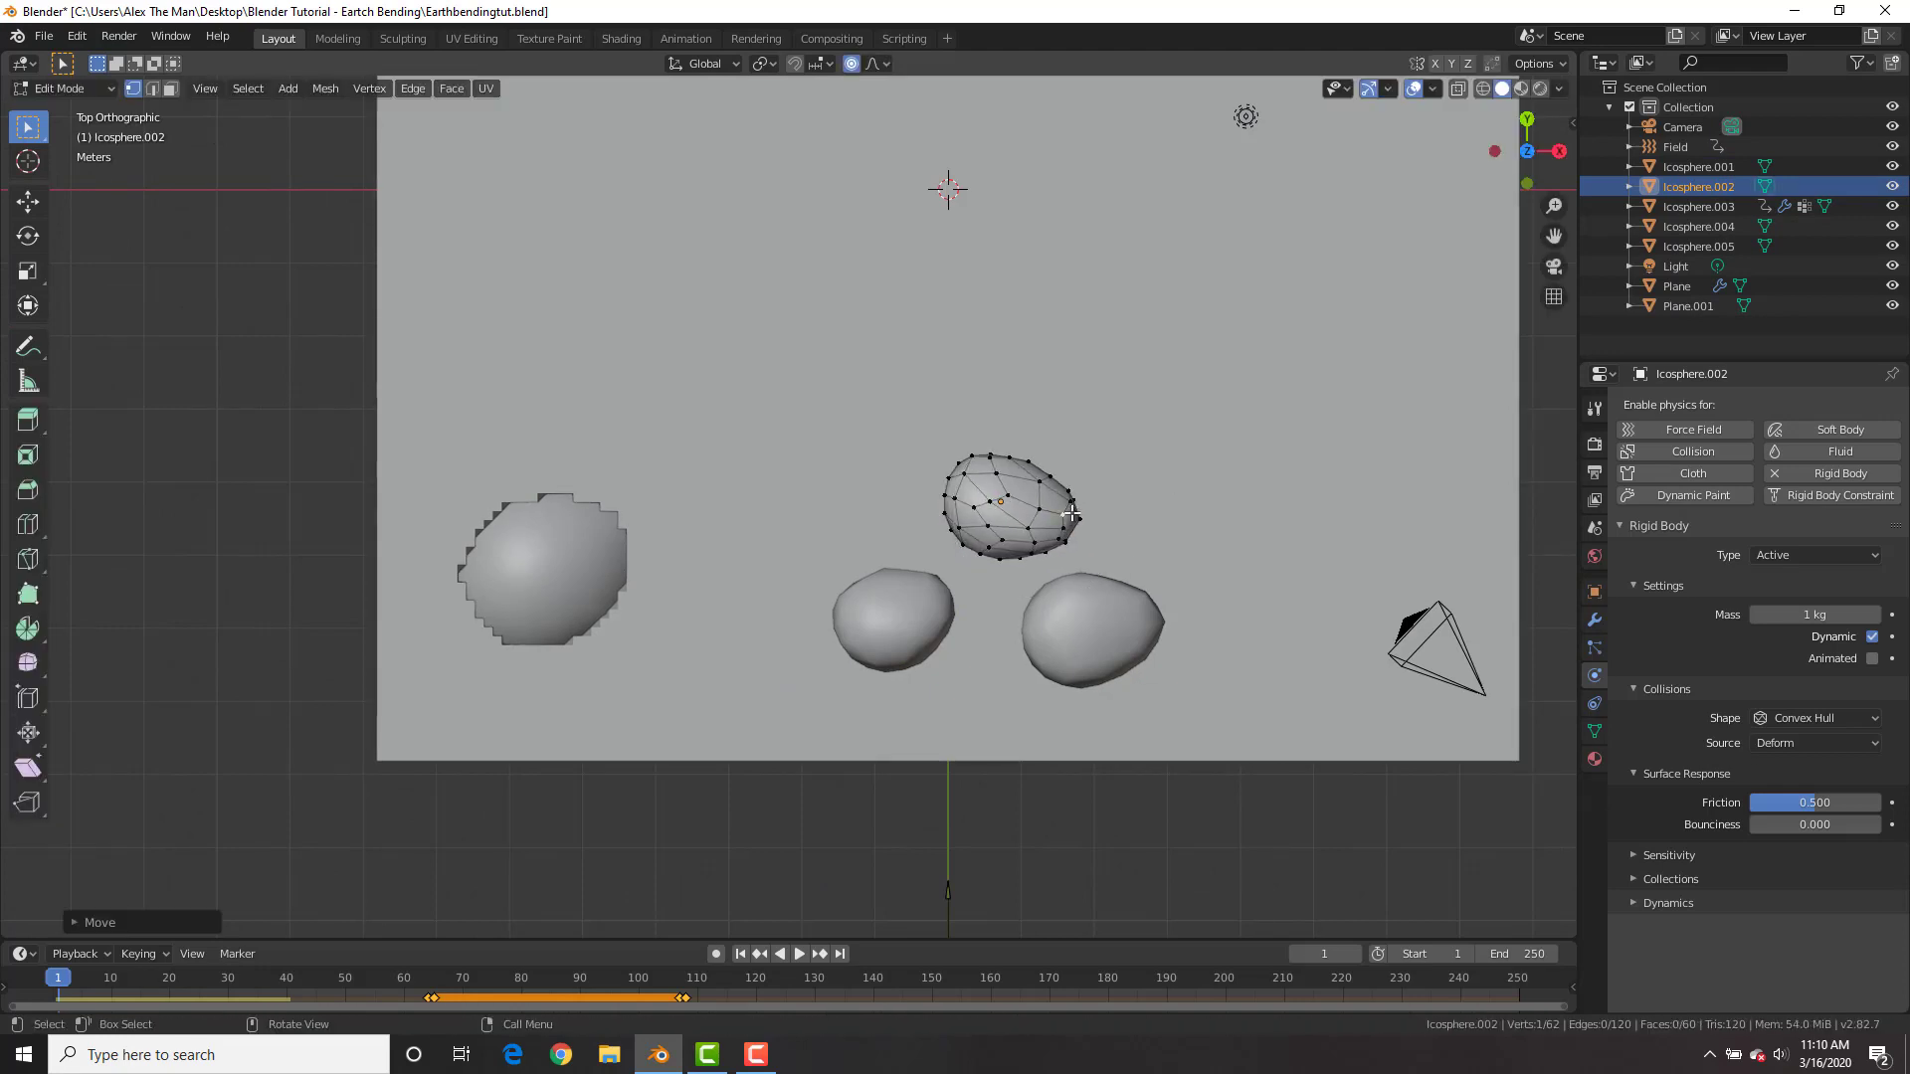
key(Tab)
- Play the simulation to test how the three boulders collide with the ground plane, and return to frame 1
middle_drag(1072, 514, 1051, 420)
scroll(1050, 418, down, 3)
key(space)
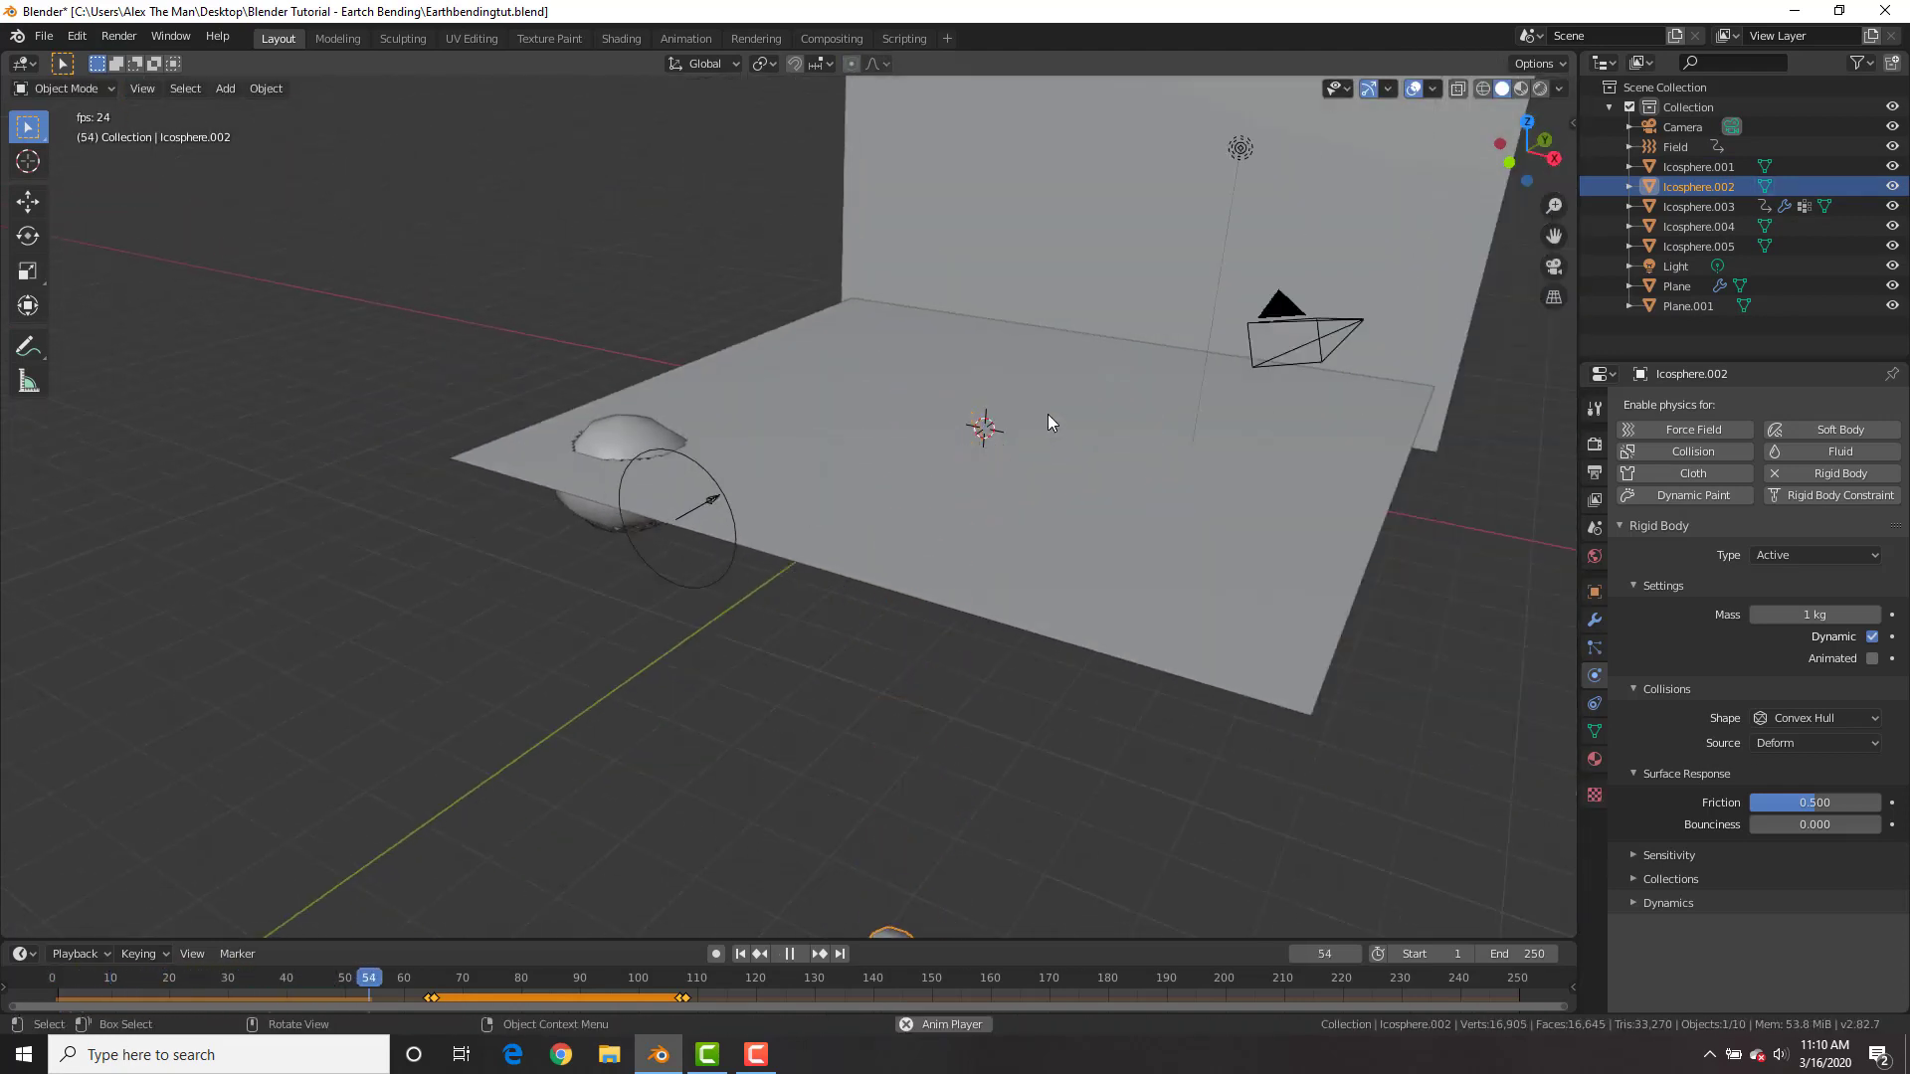
key(shift+Left)
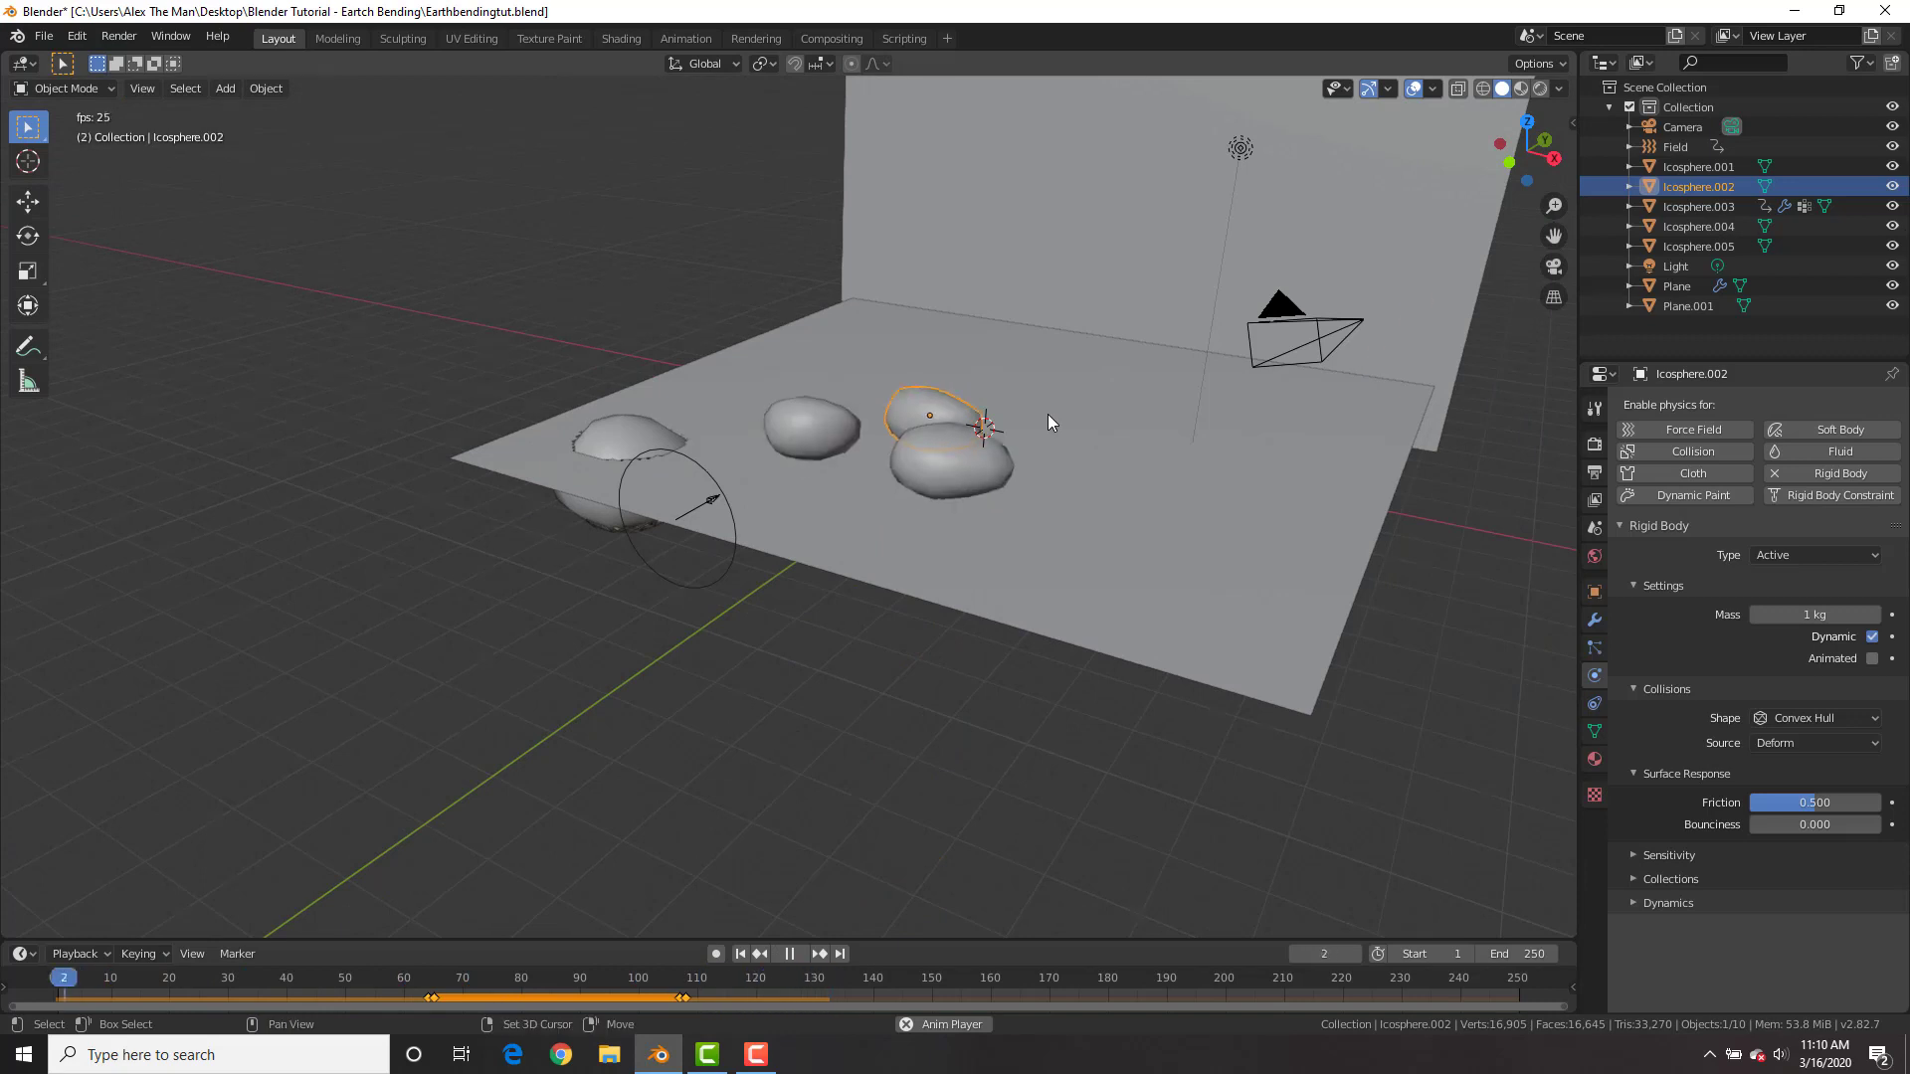
key(space)
key(shift+Left)
- Remove the third boulder and replay the simulation with only the two front boulders to about frame 66
key(ctrl+z)
key(ctrl+z)
key(Tab)
key(Delete)
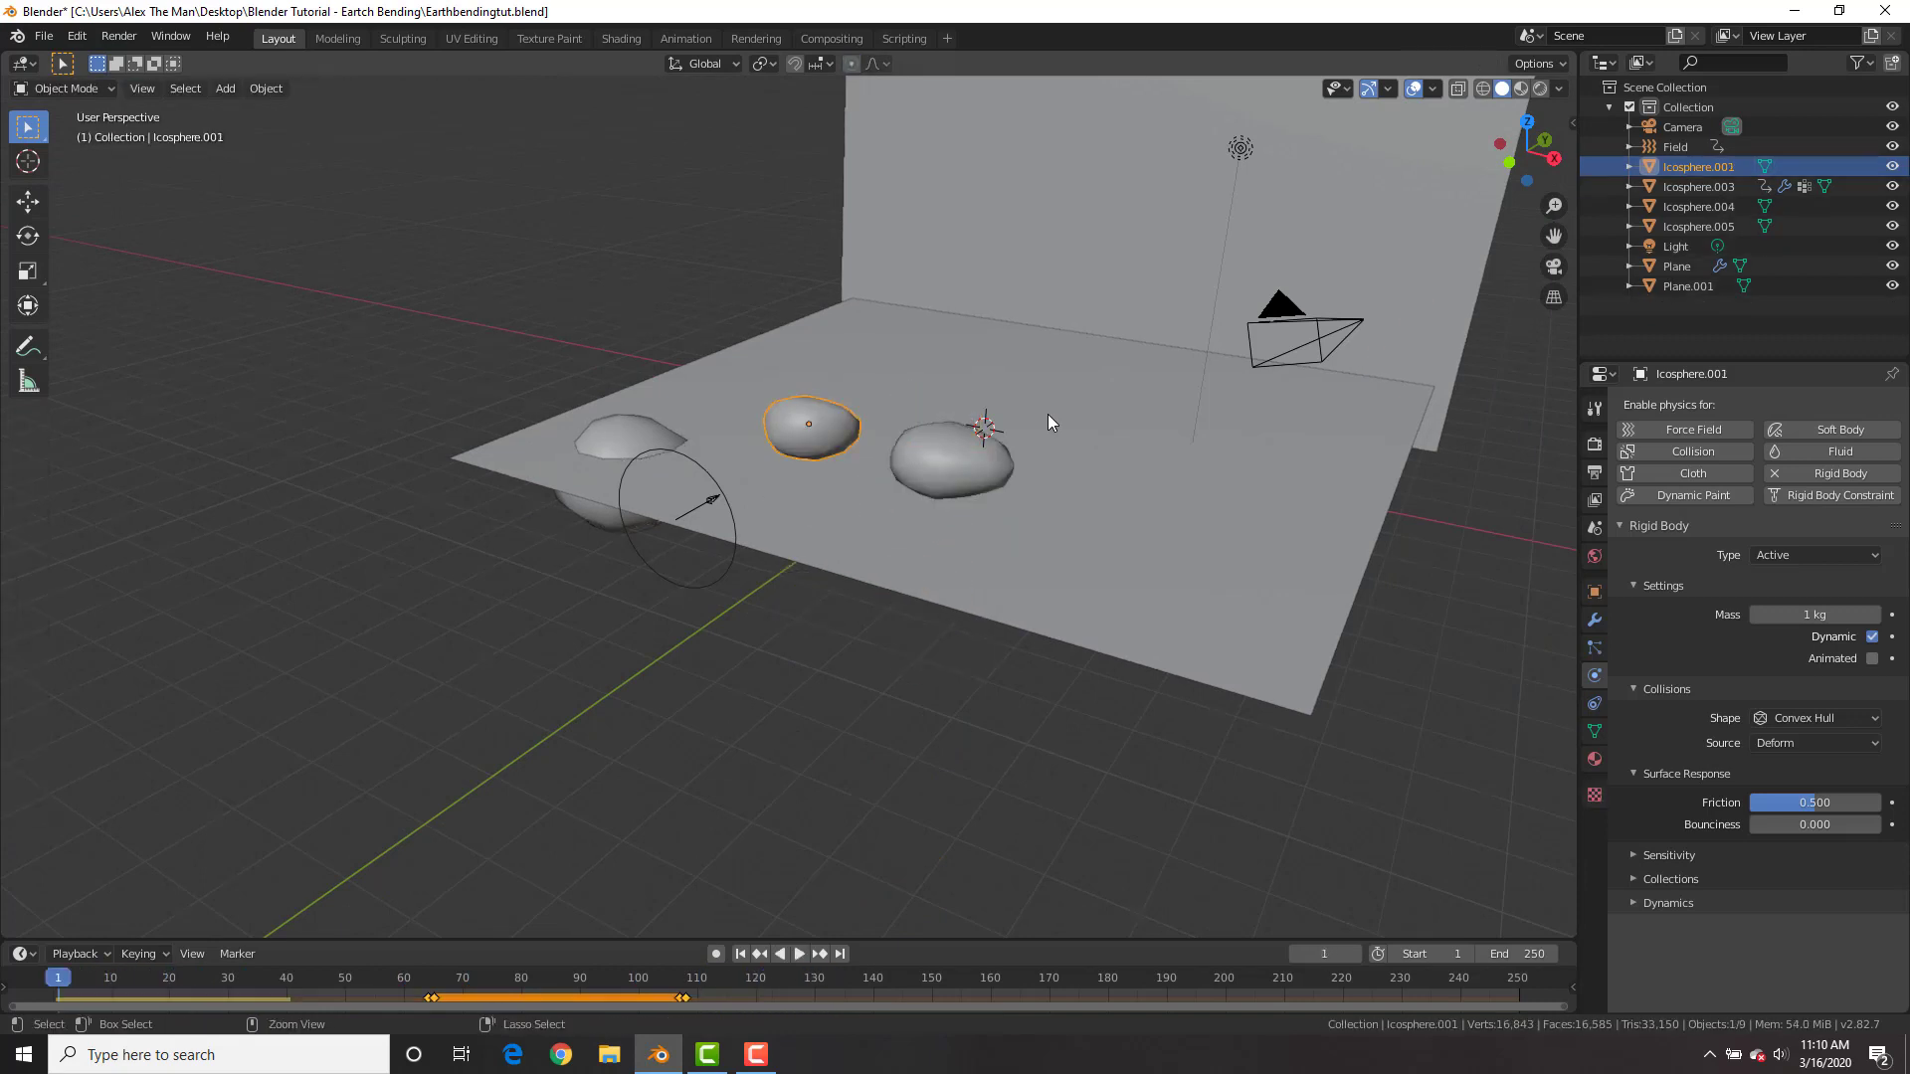
key(space)
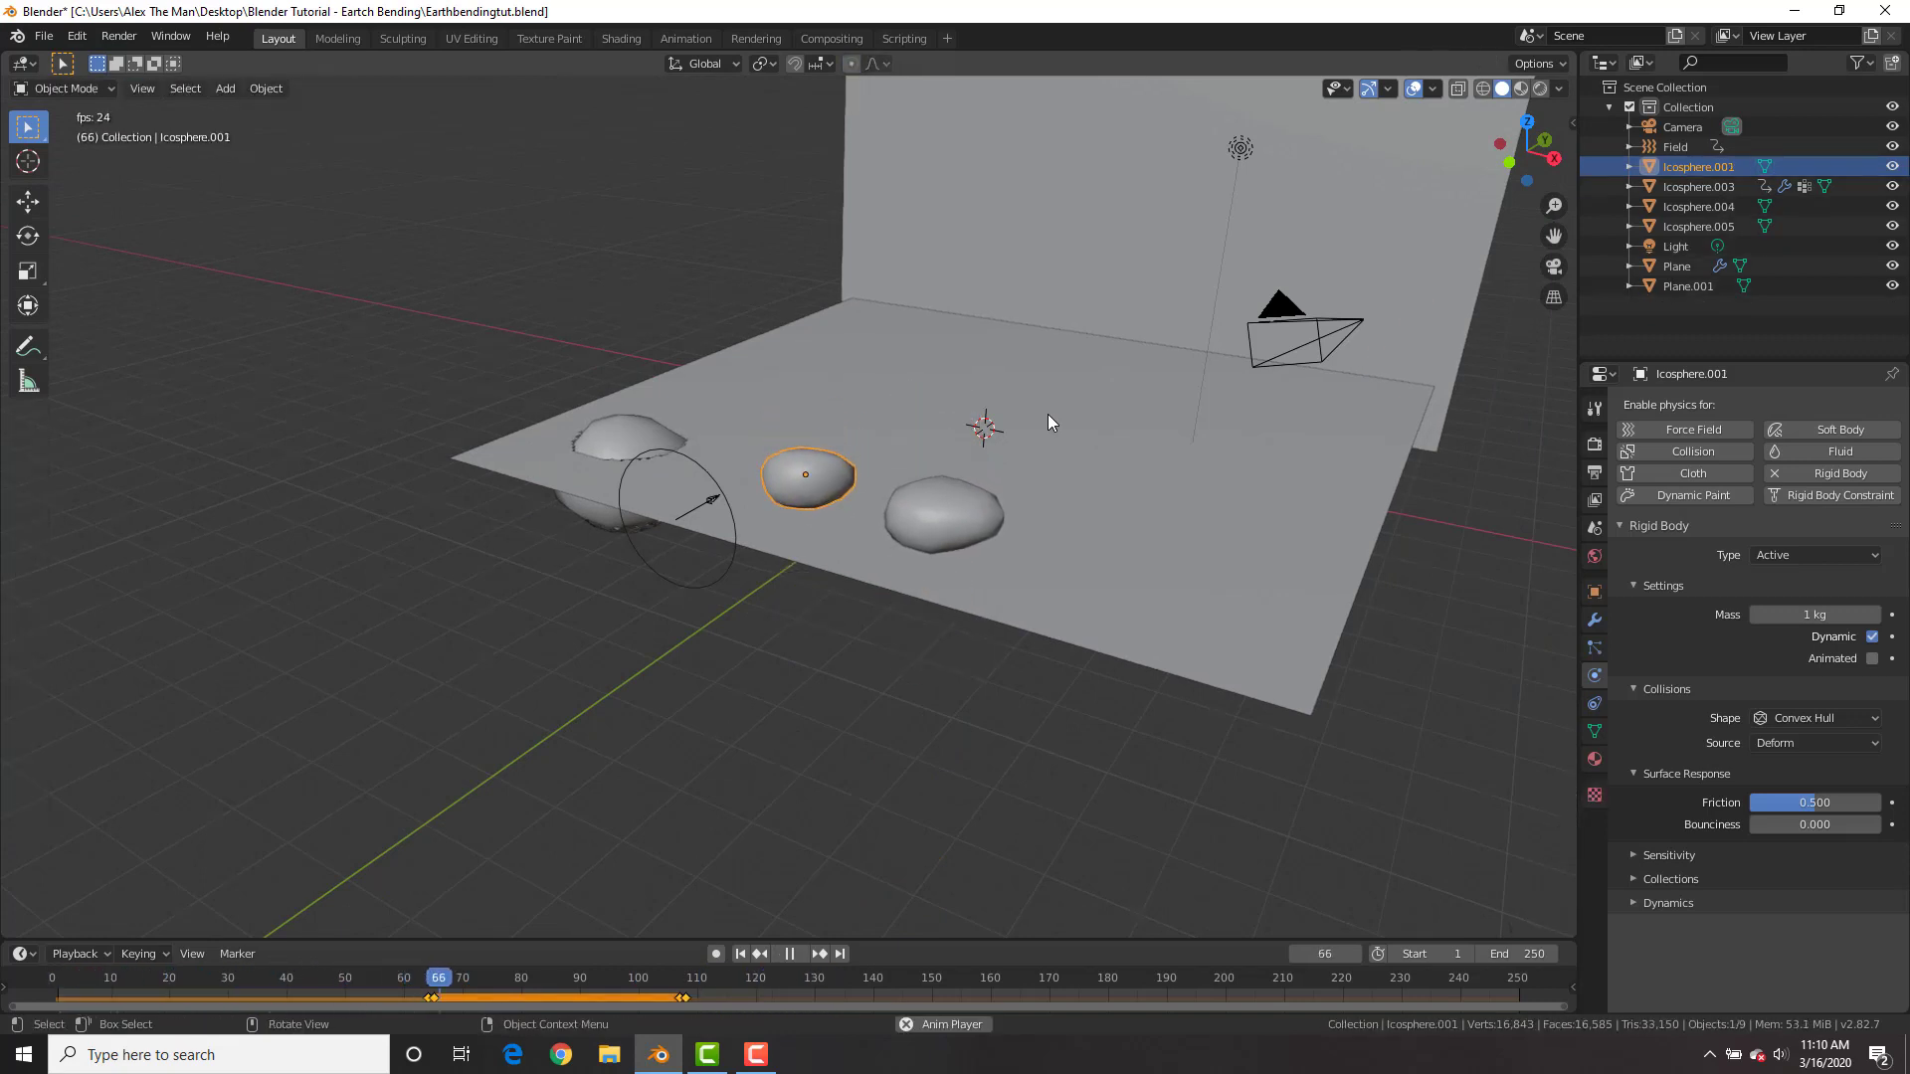
key(space)
- Duplicate the second boulder at frame 1 by about 1.3 m in X and 1.45 m in Y, and play the simulation to frame 117
key(KP_7)
key(shift+Left)
key(shift+d)
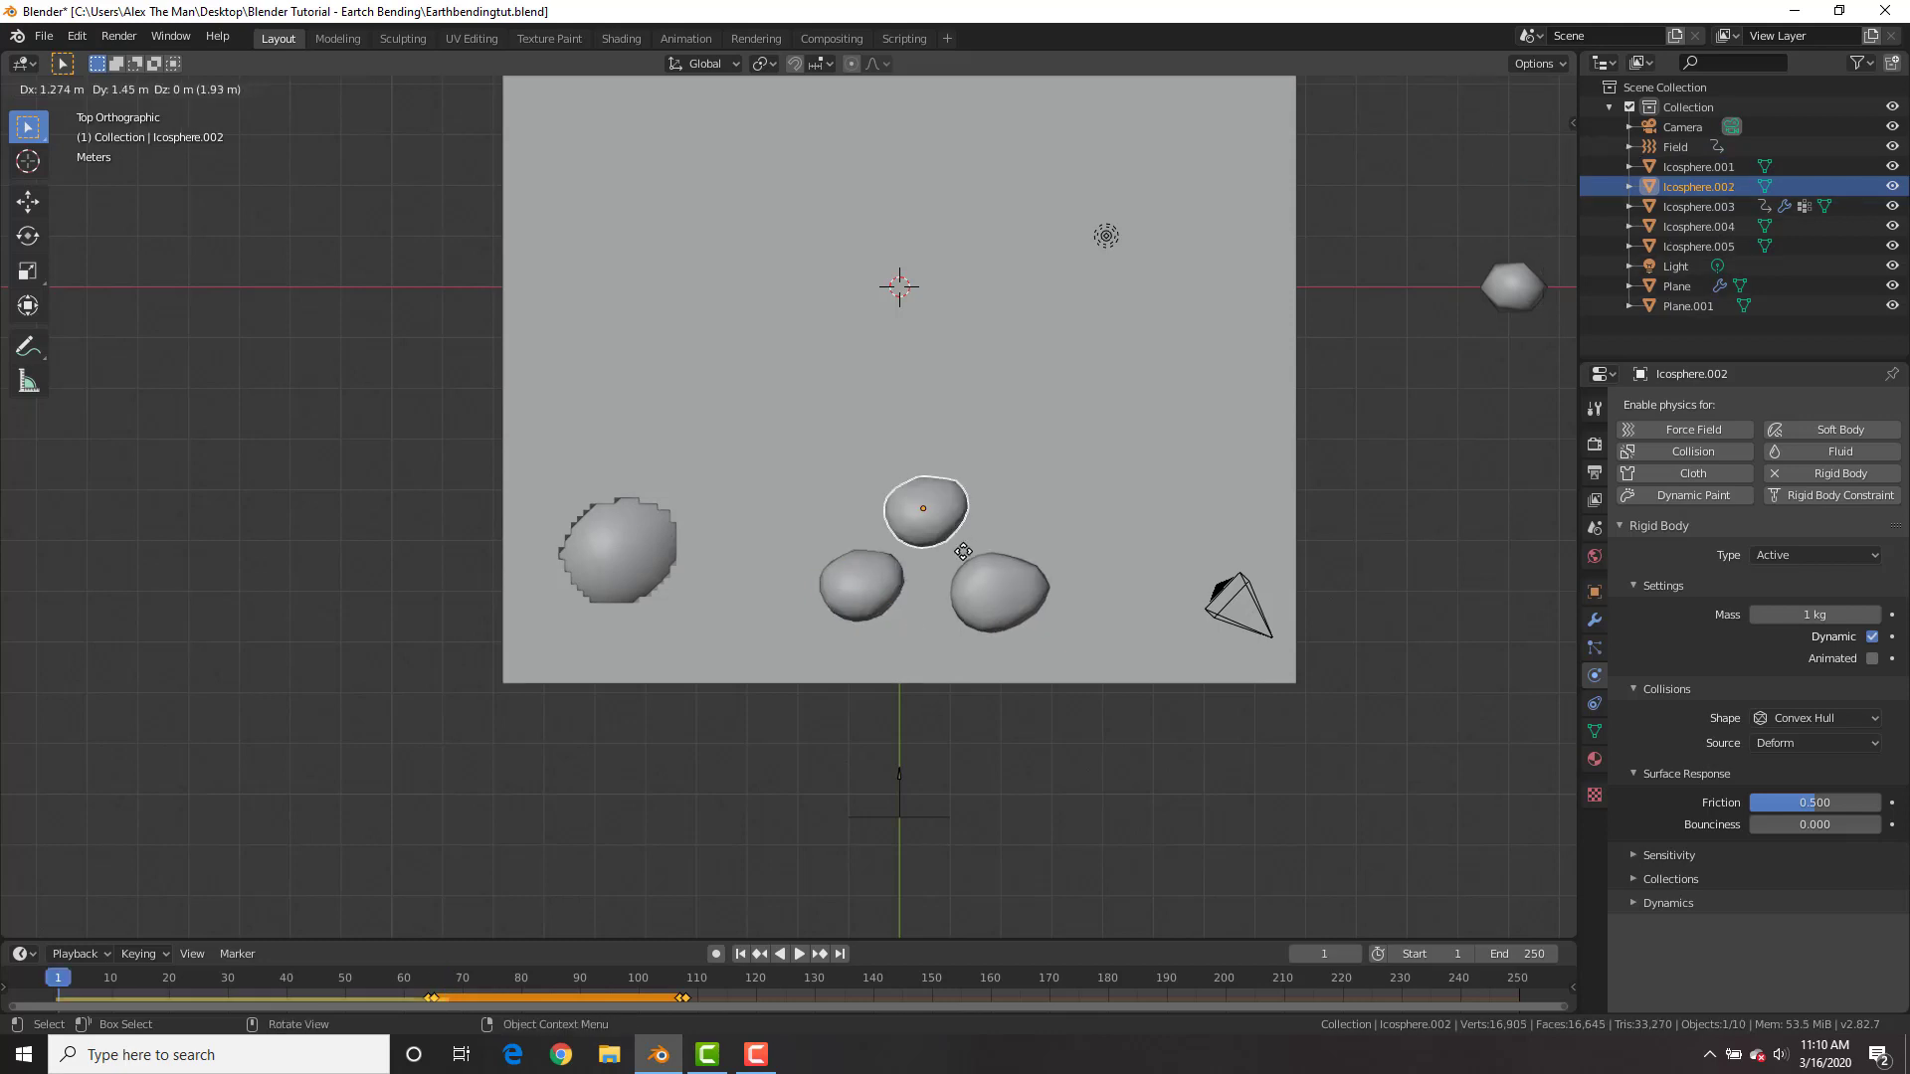
click(963, 550)
middle_drag(963, 550, 885, 390)
key(space)
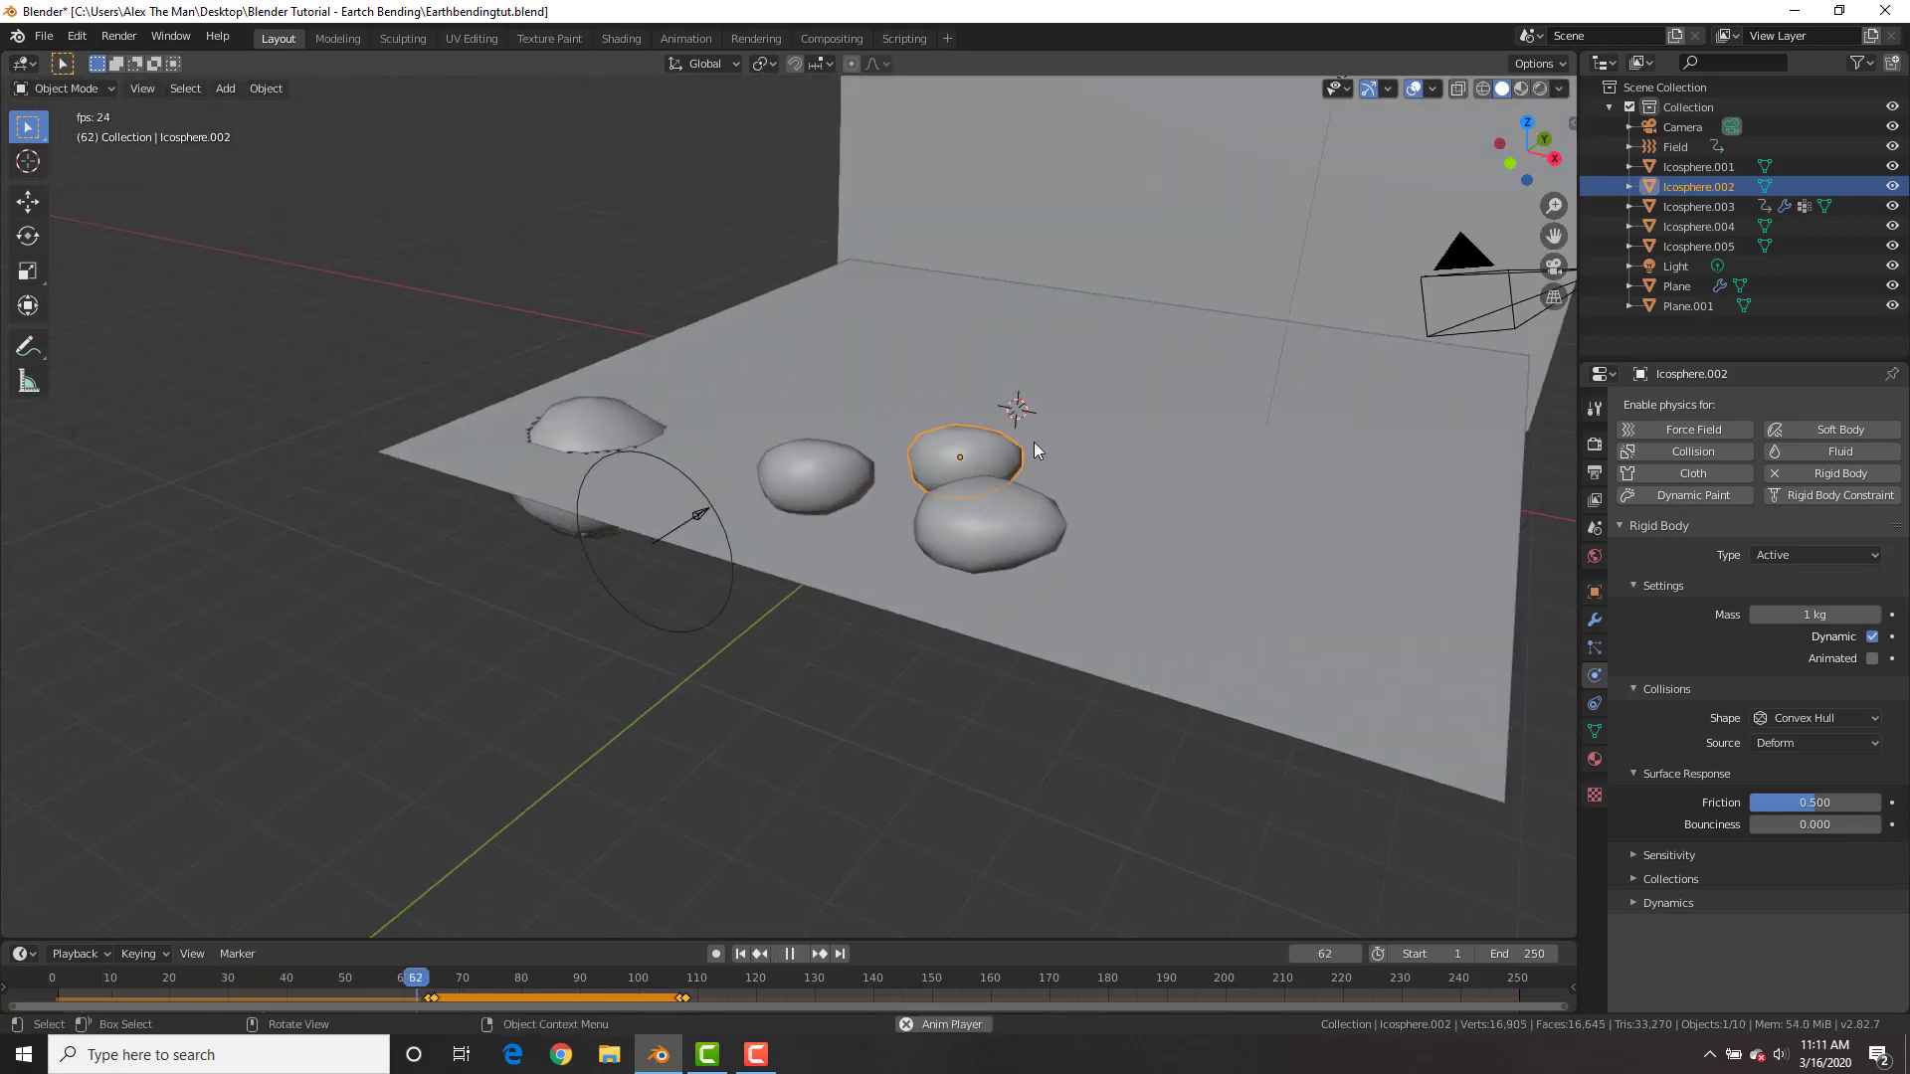
scroll(1083, 448, down, 3)
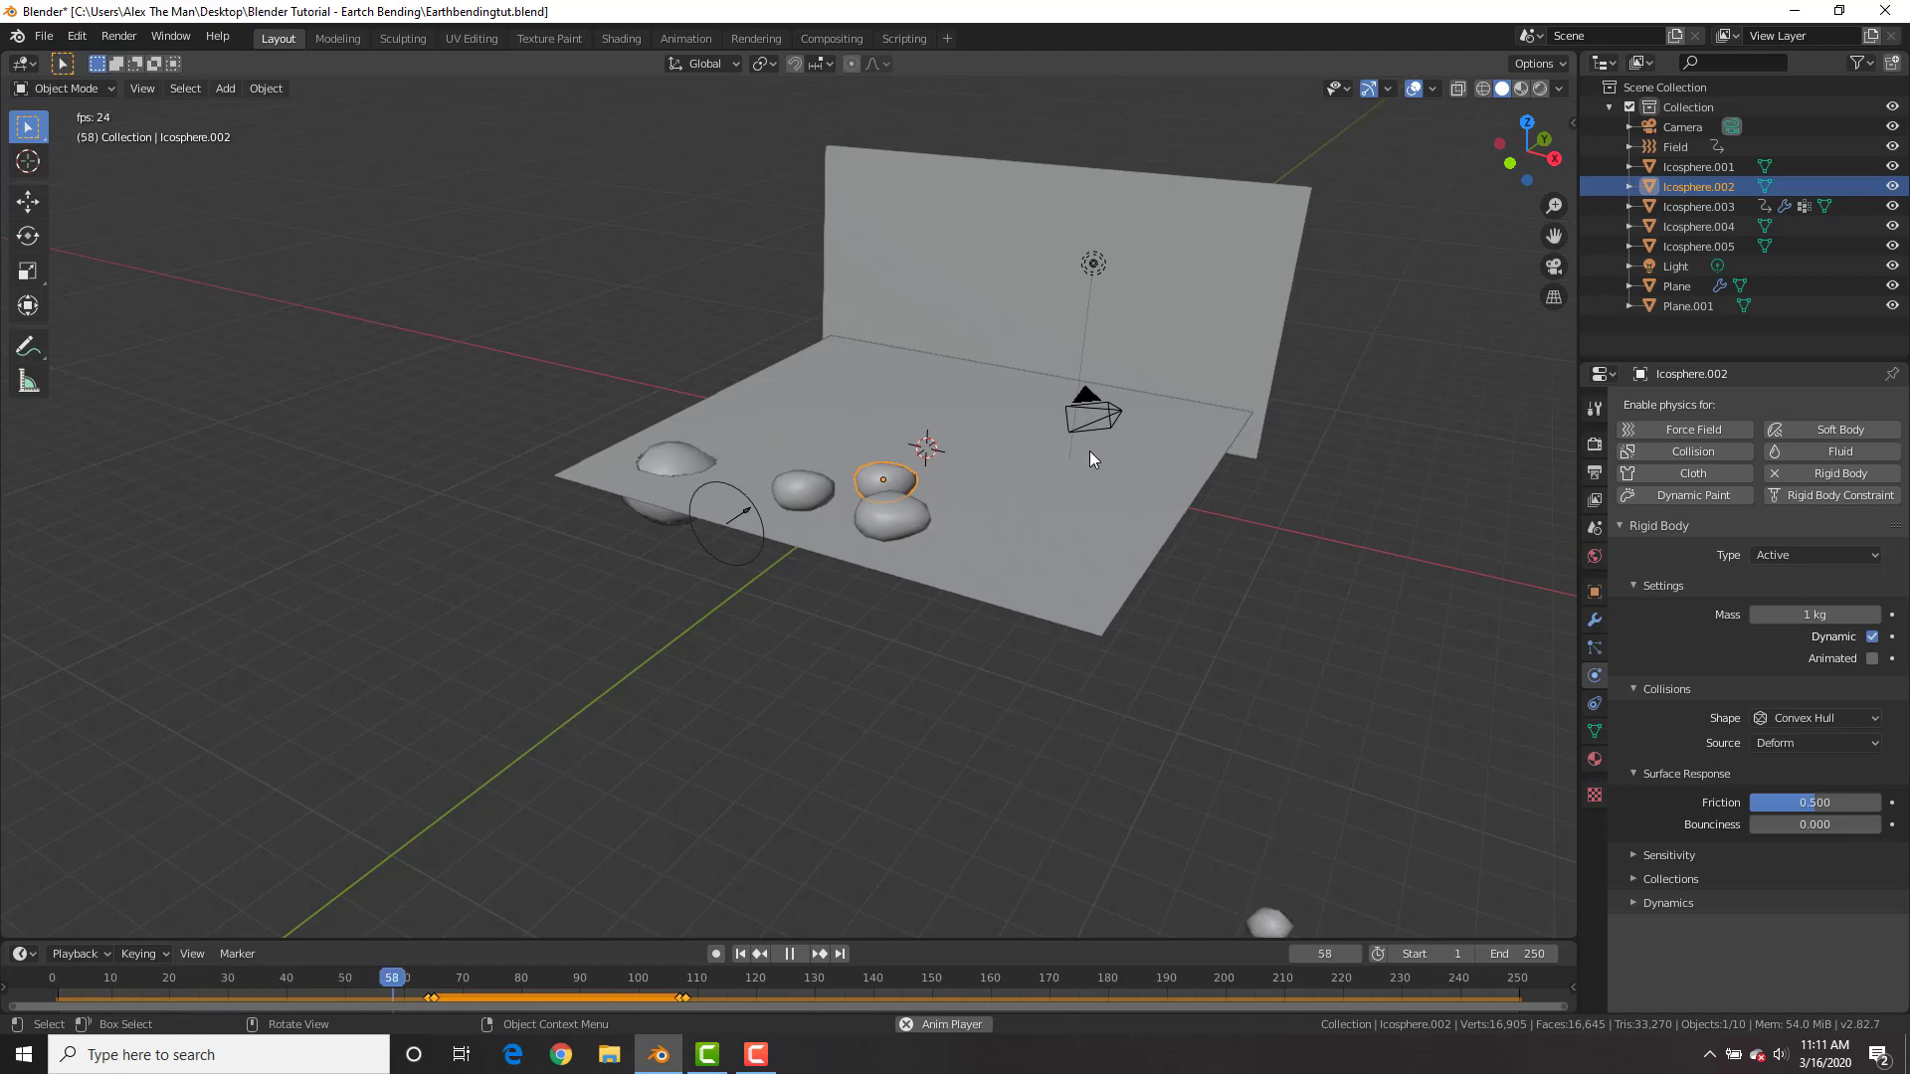
key(space)
- Return to frame 1 and set the rigid body mass of each of the three boulders to 6 kg
click(1186, 283)
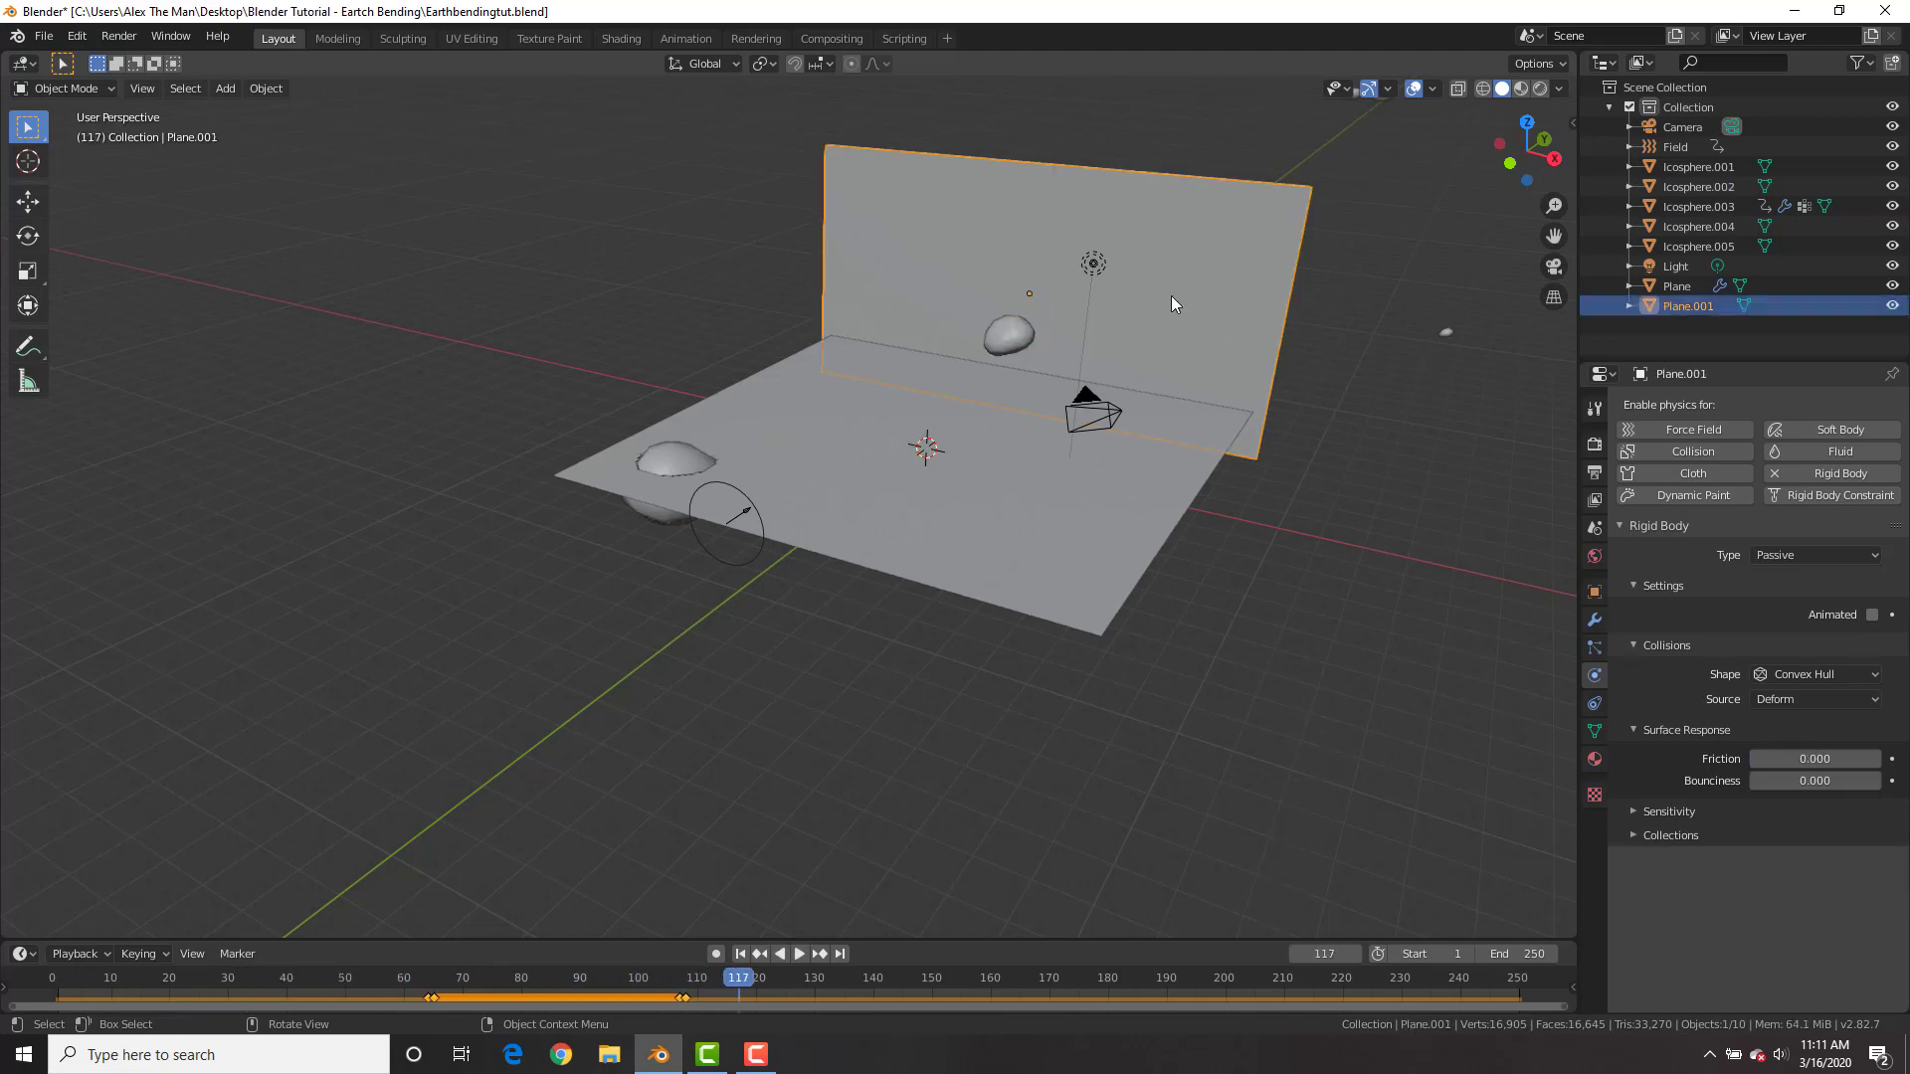
key(shift+Left)
click(898, 480)
click(1813, 614)
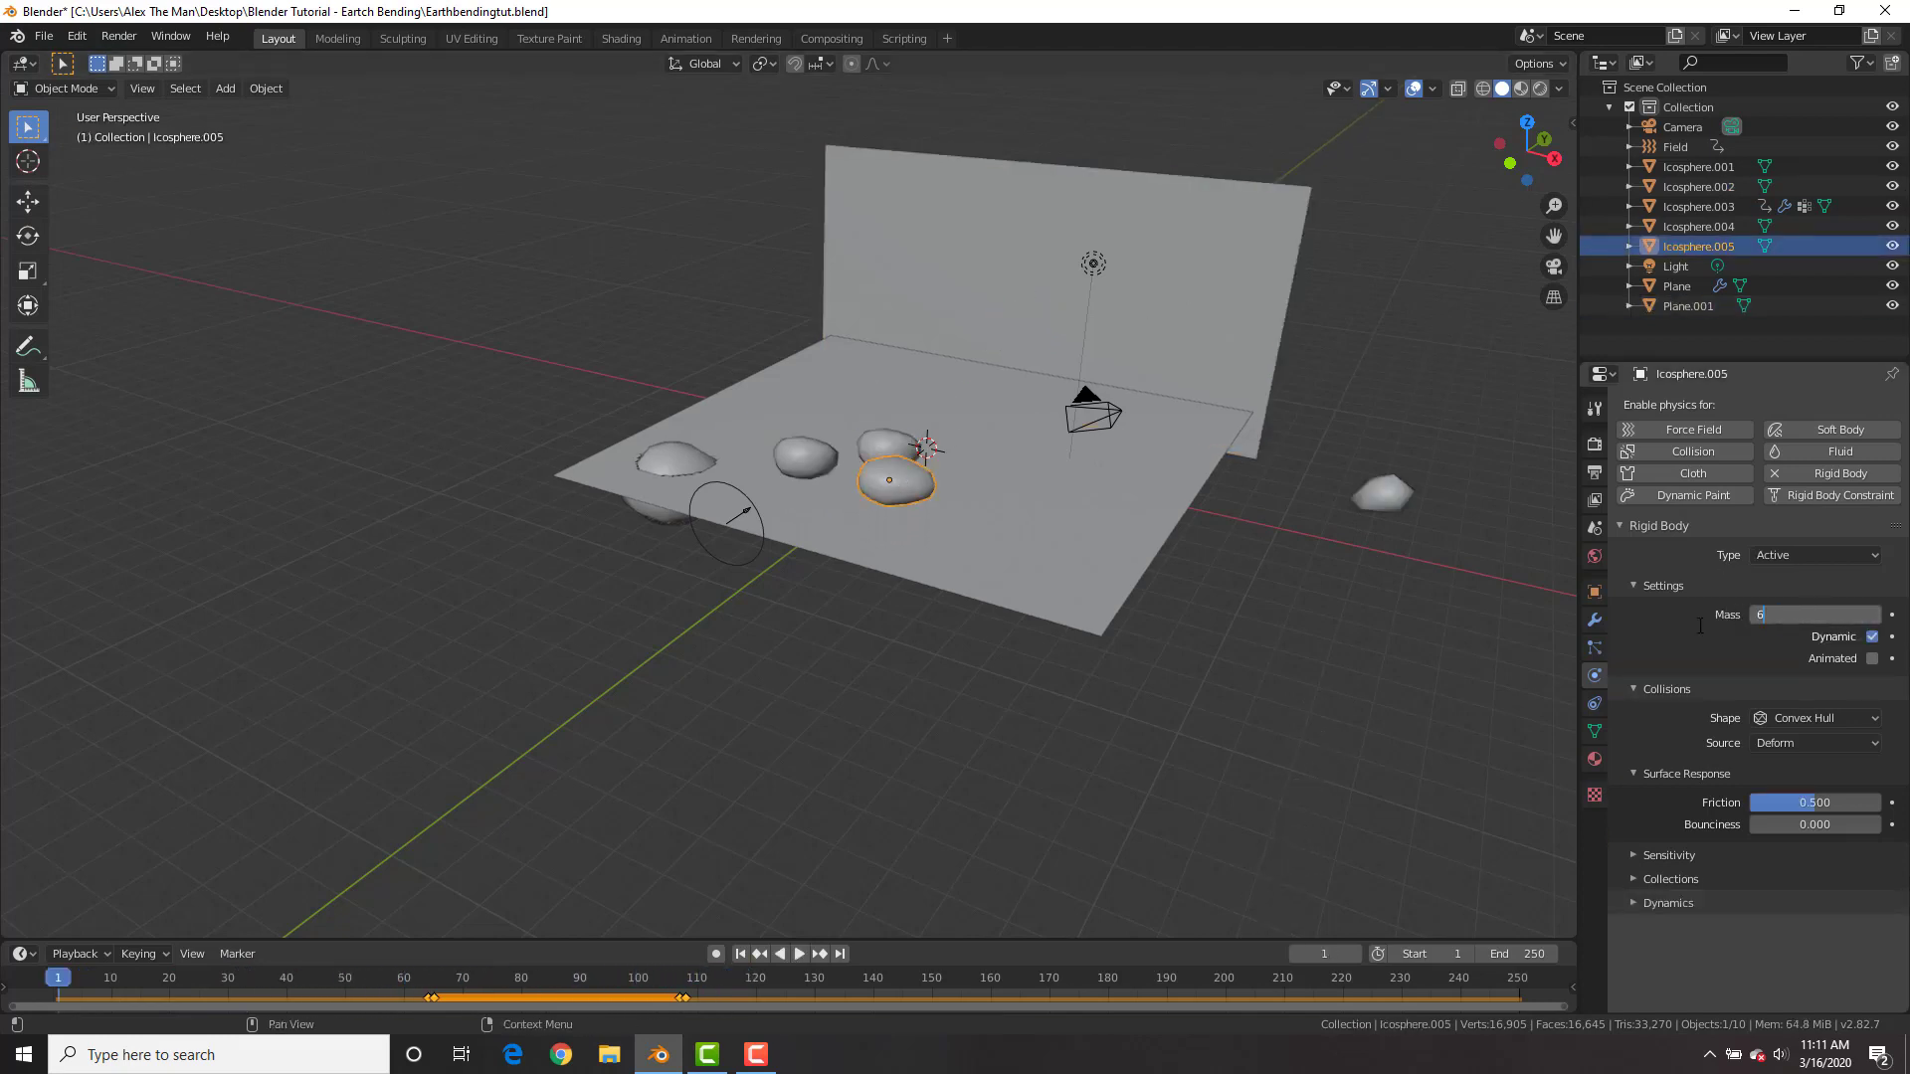
key(Return)
click(883, 436)
click(1811, 608)
text(6)
key(Return)
click(803, 448)
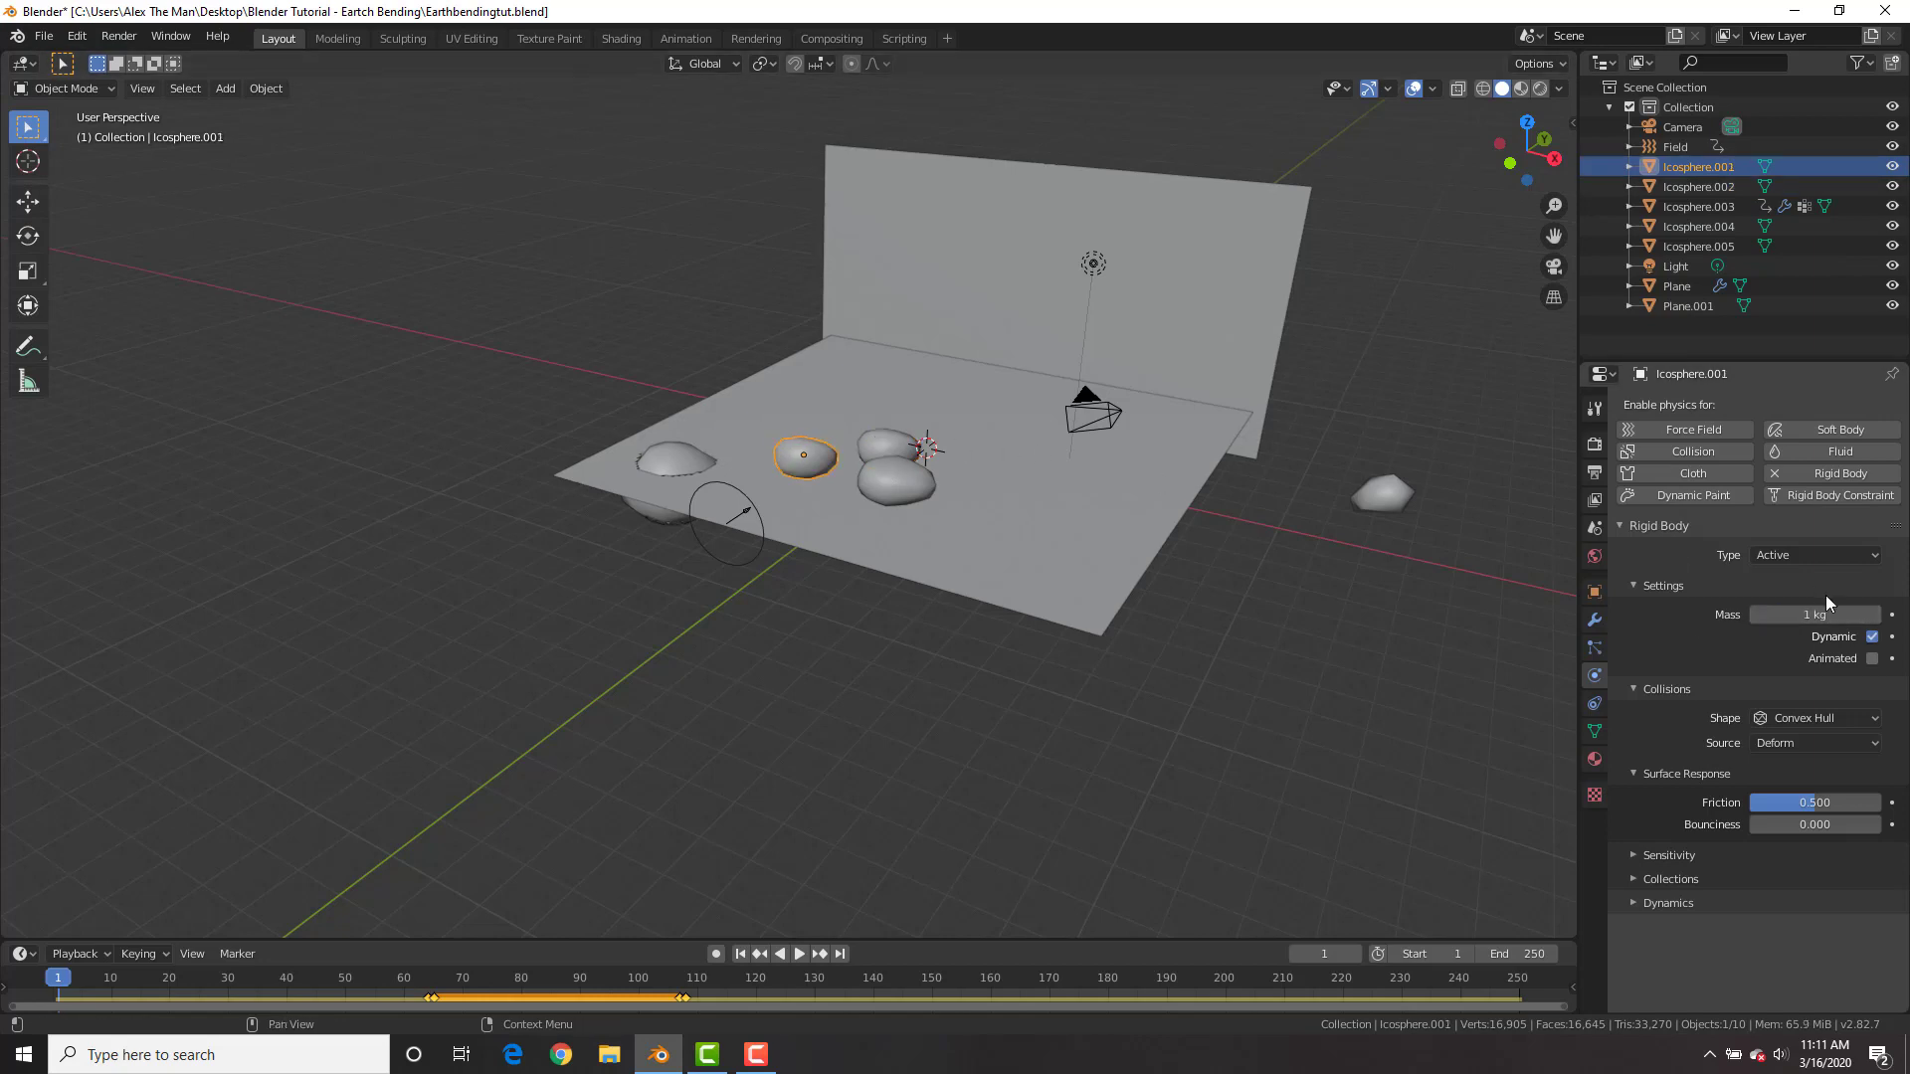
- Play the simulation with the heavier boulders, stop at frame 239, and save the file
key(space)
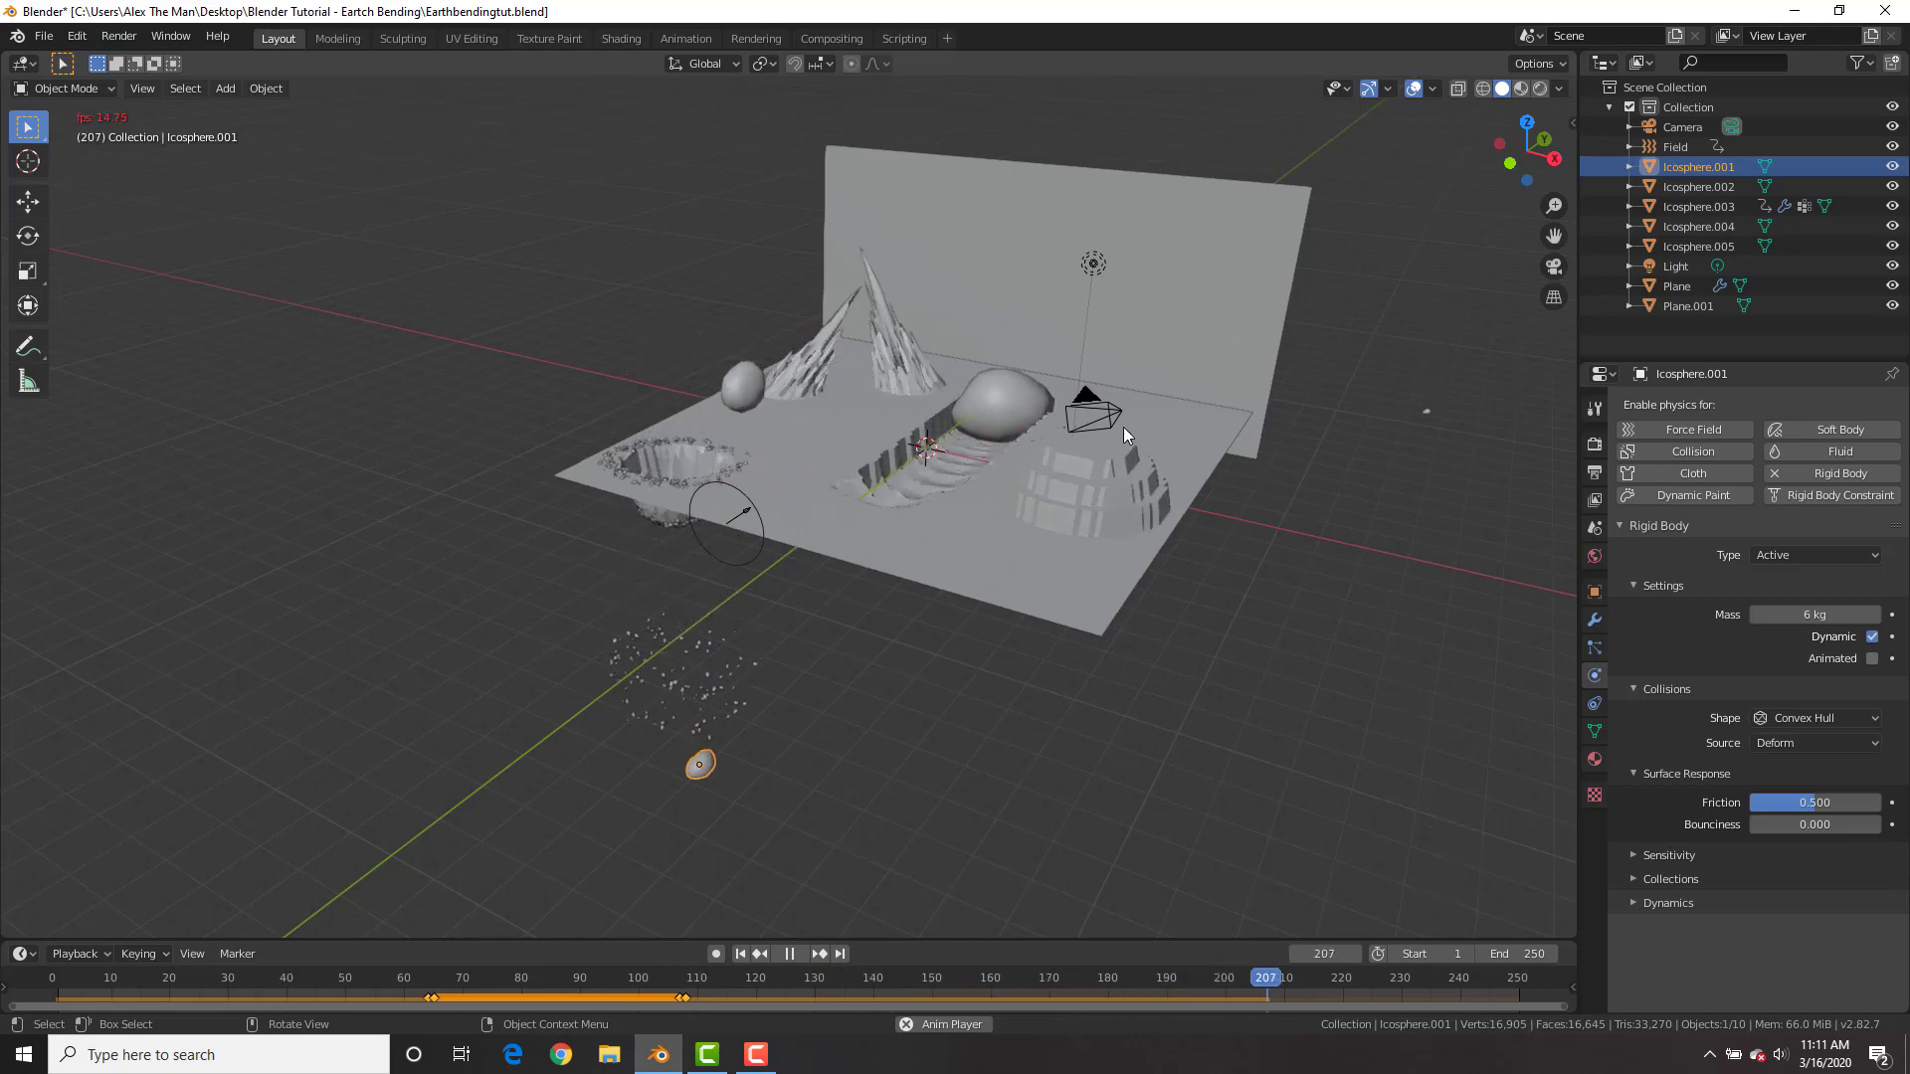
key(space)
key(space)
middle_drag(1086, 451, 1193, 474)
scroll(1083, 422, up, 3)
key(space)
click(44, 36)
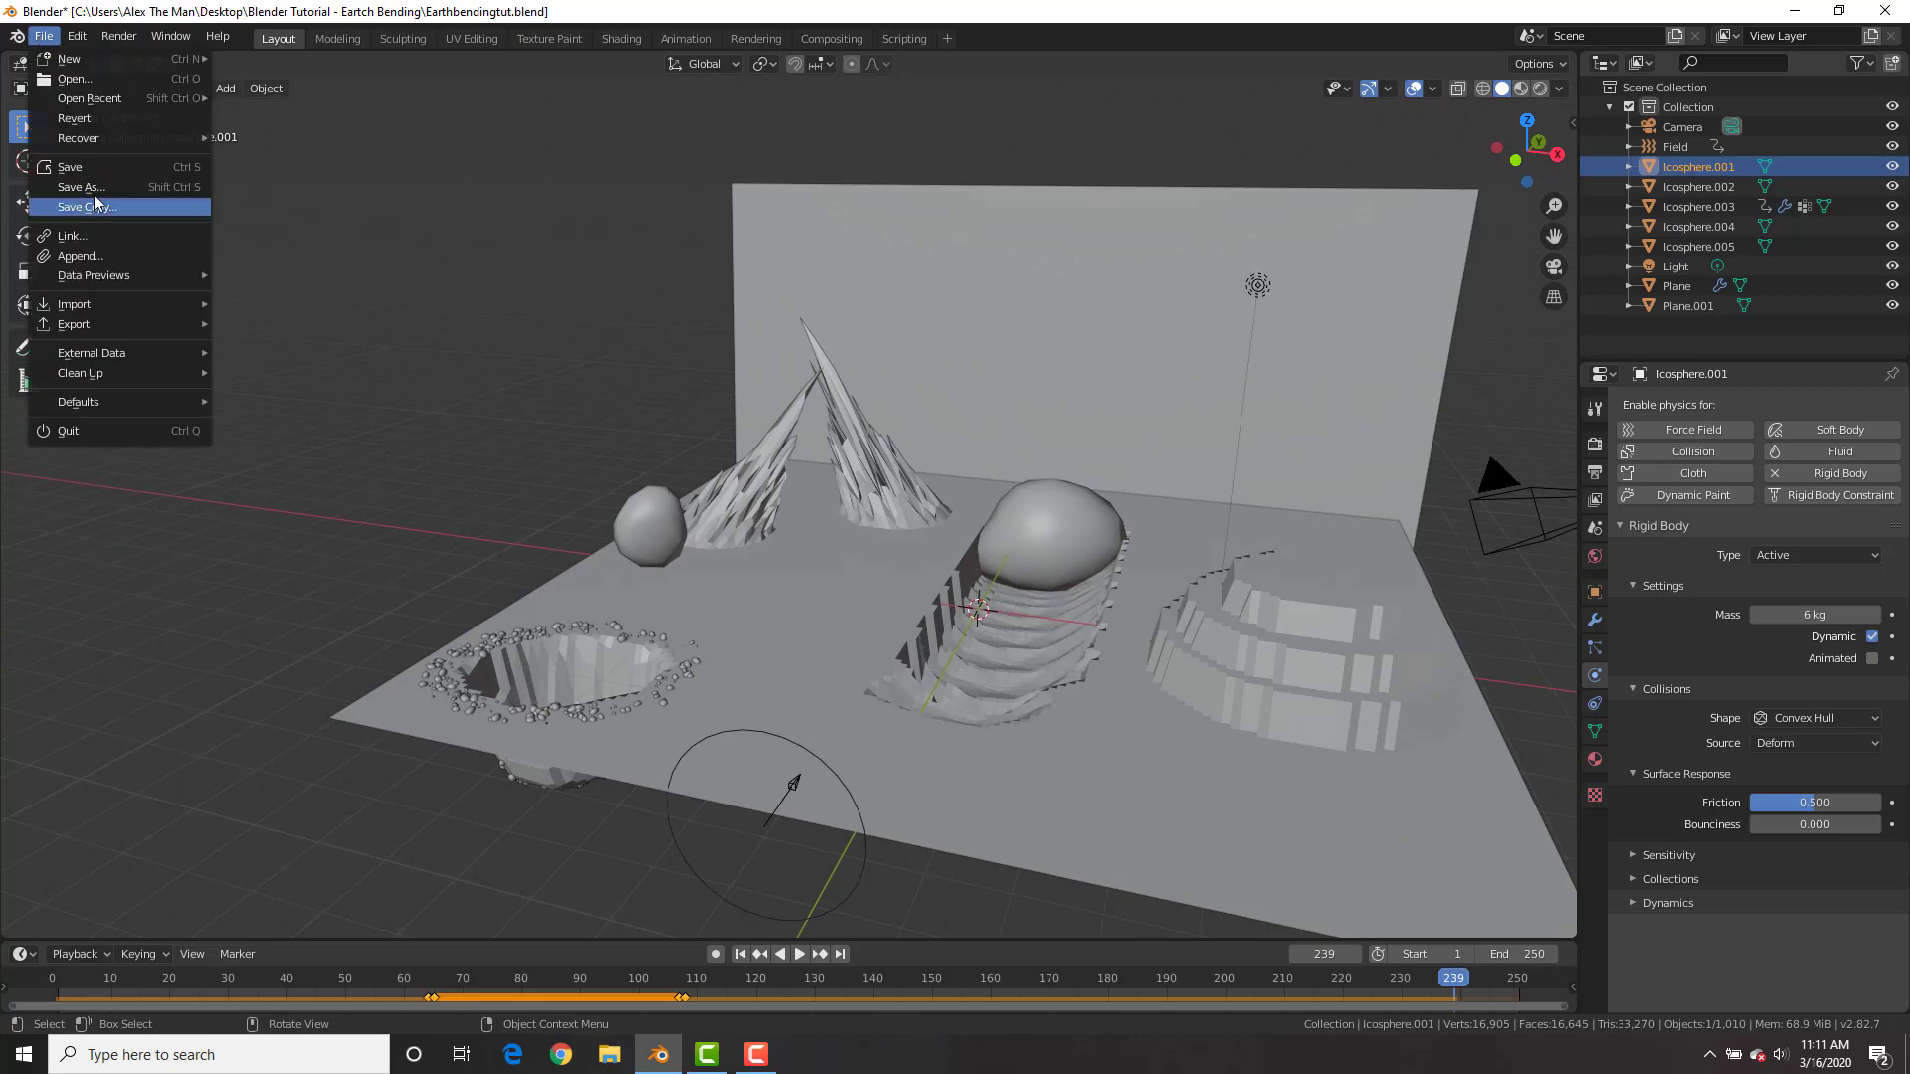
click(97, 169)
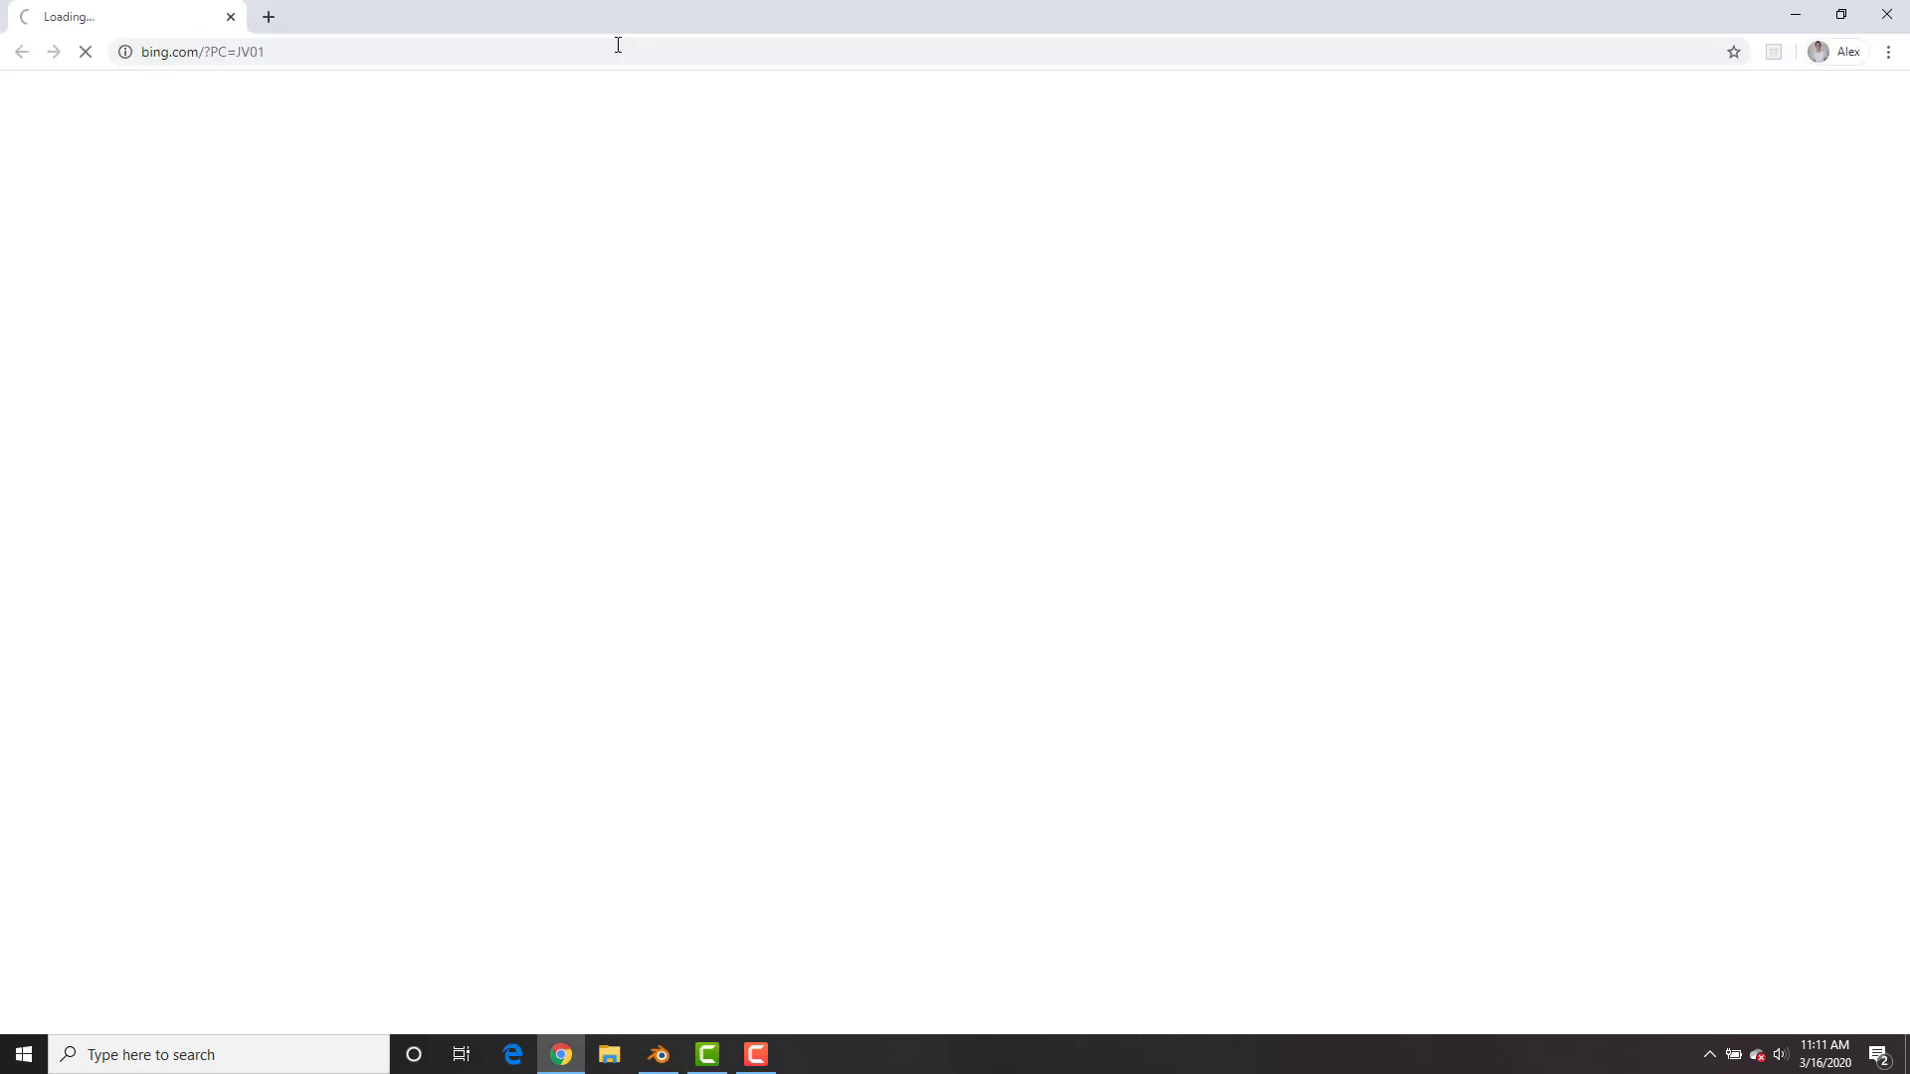
- Switch to Chrome, open textures.com, and search for "rock" textures
click(617, 45)
text(textures.com)
key(Return)
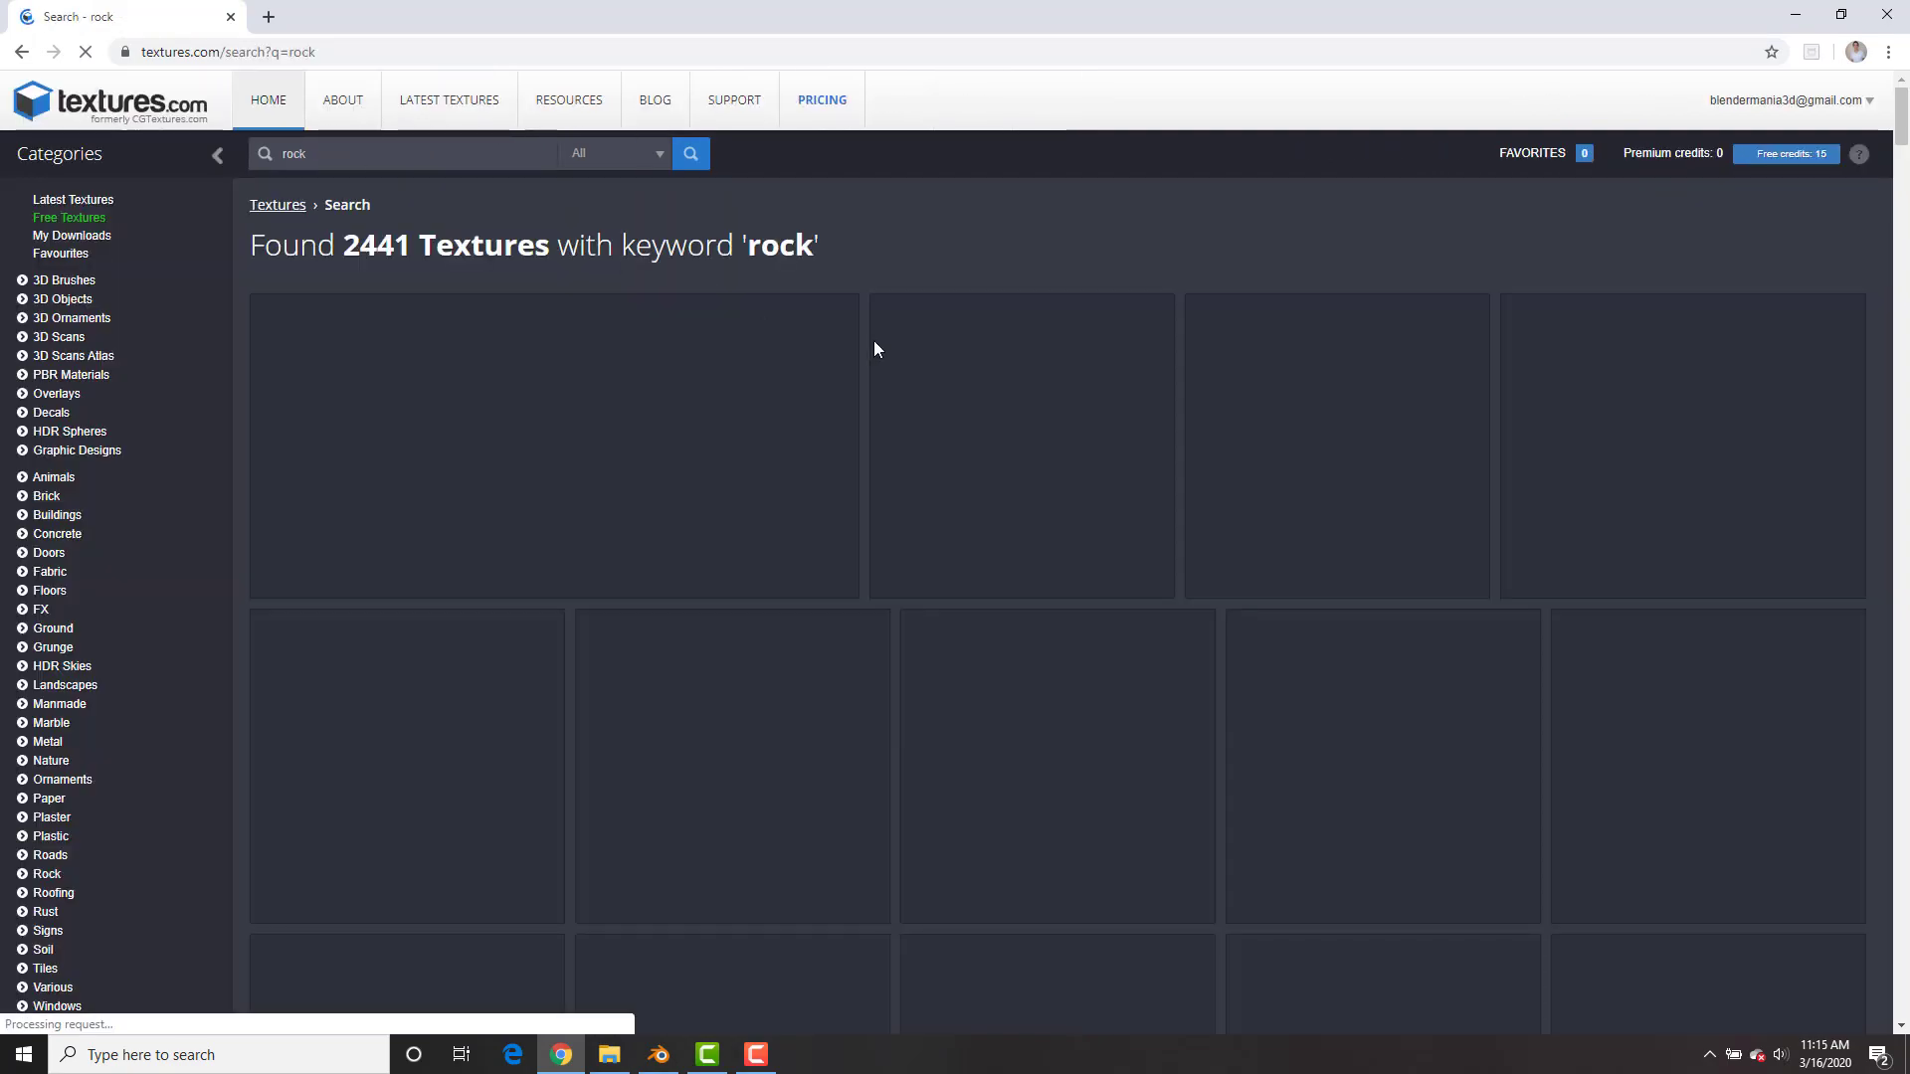
scroll(1346, 702, down, 8)
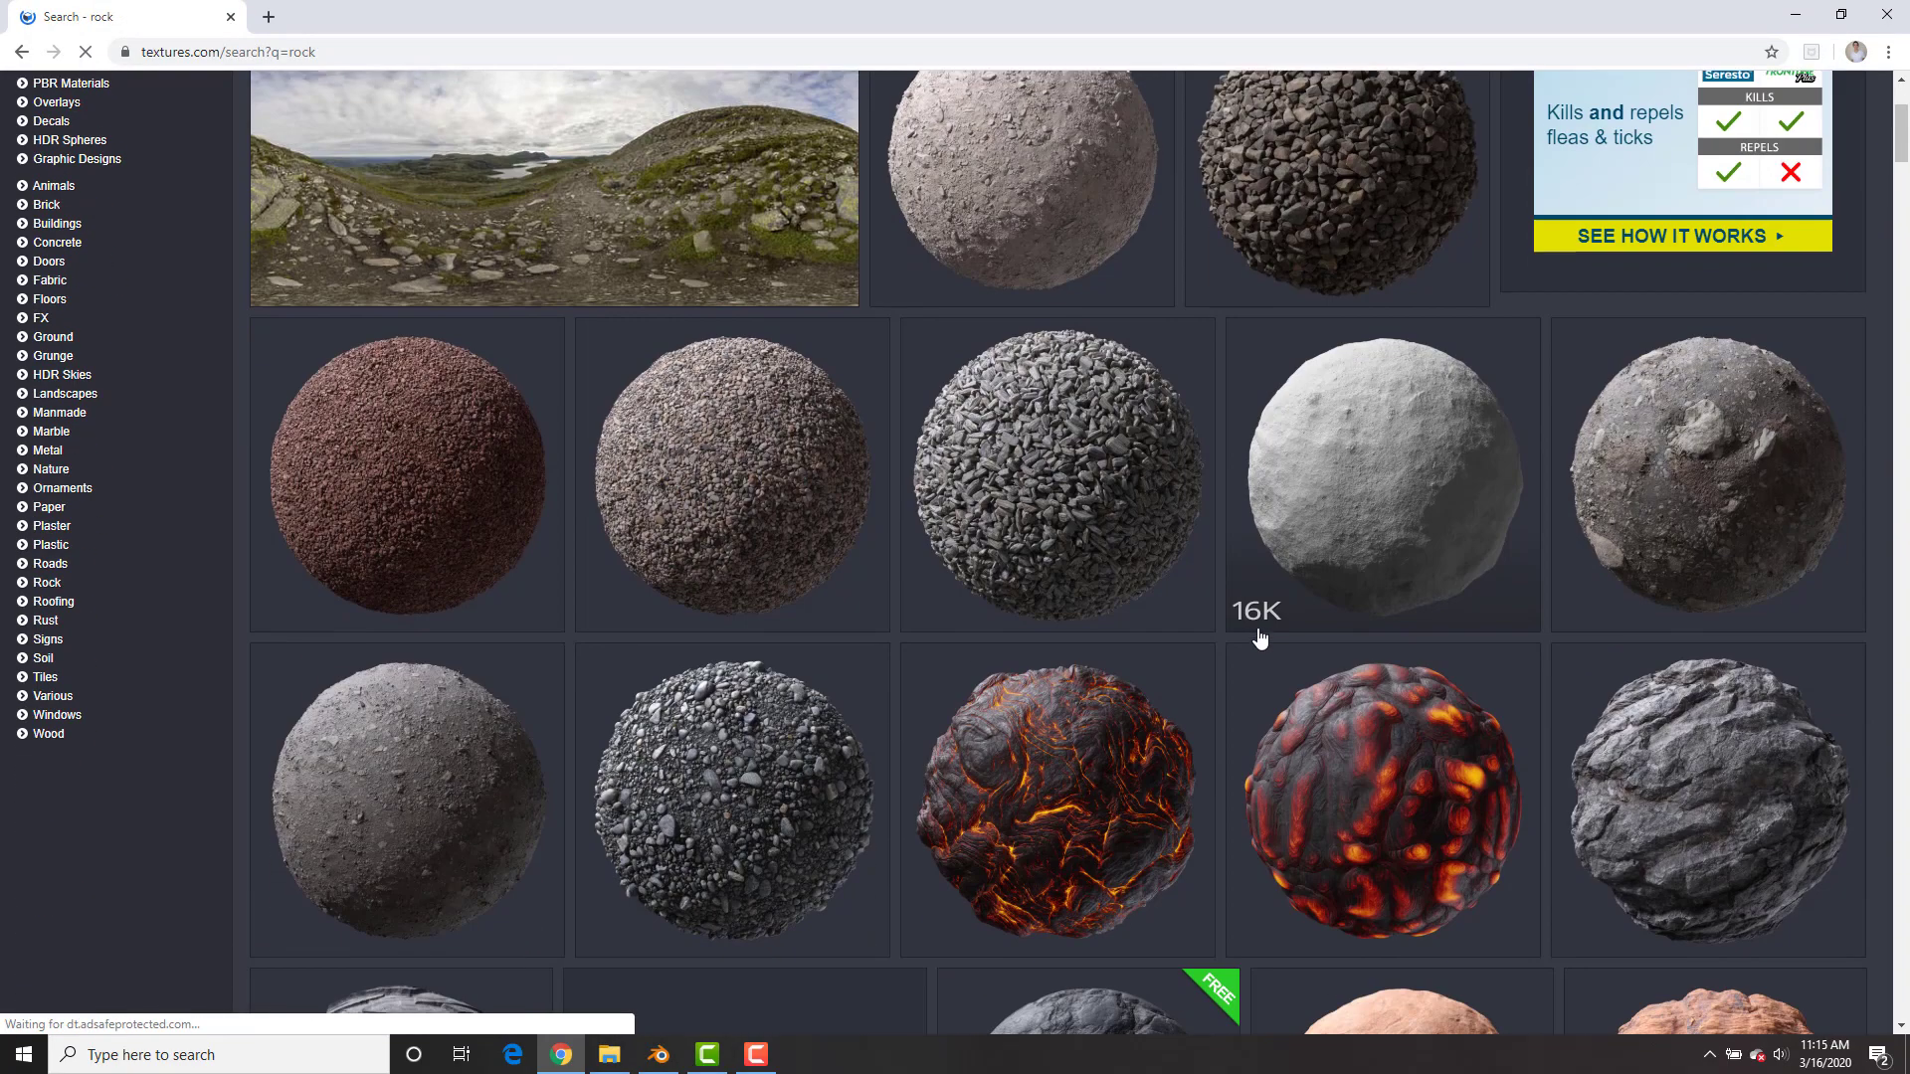
scroll(915, 560, down, 1)
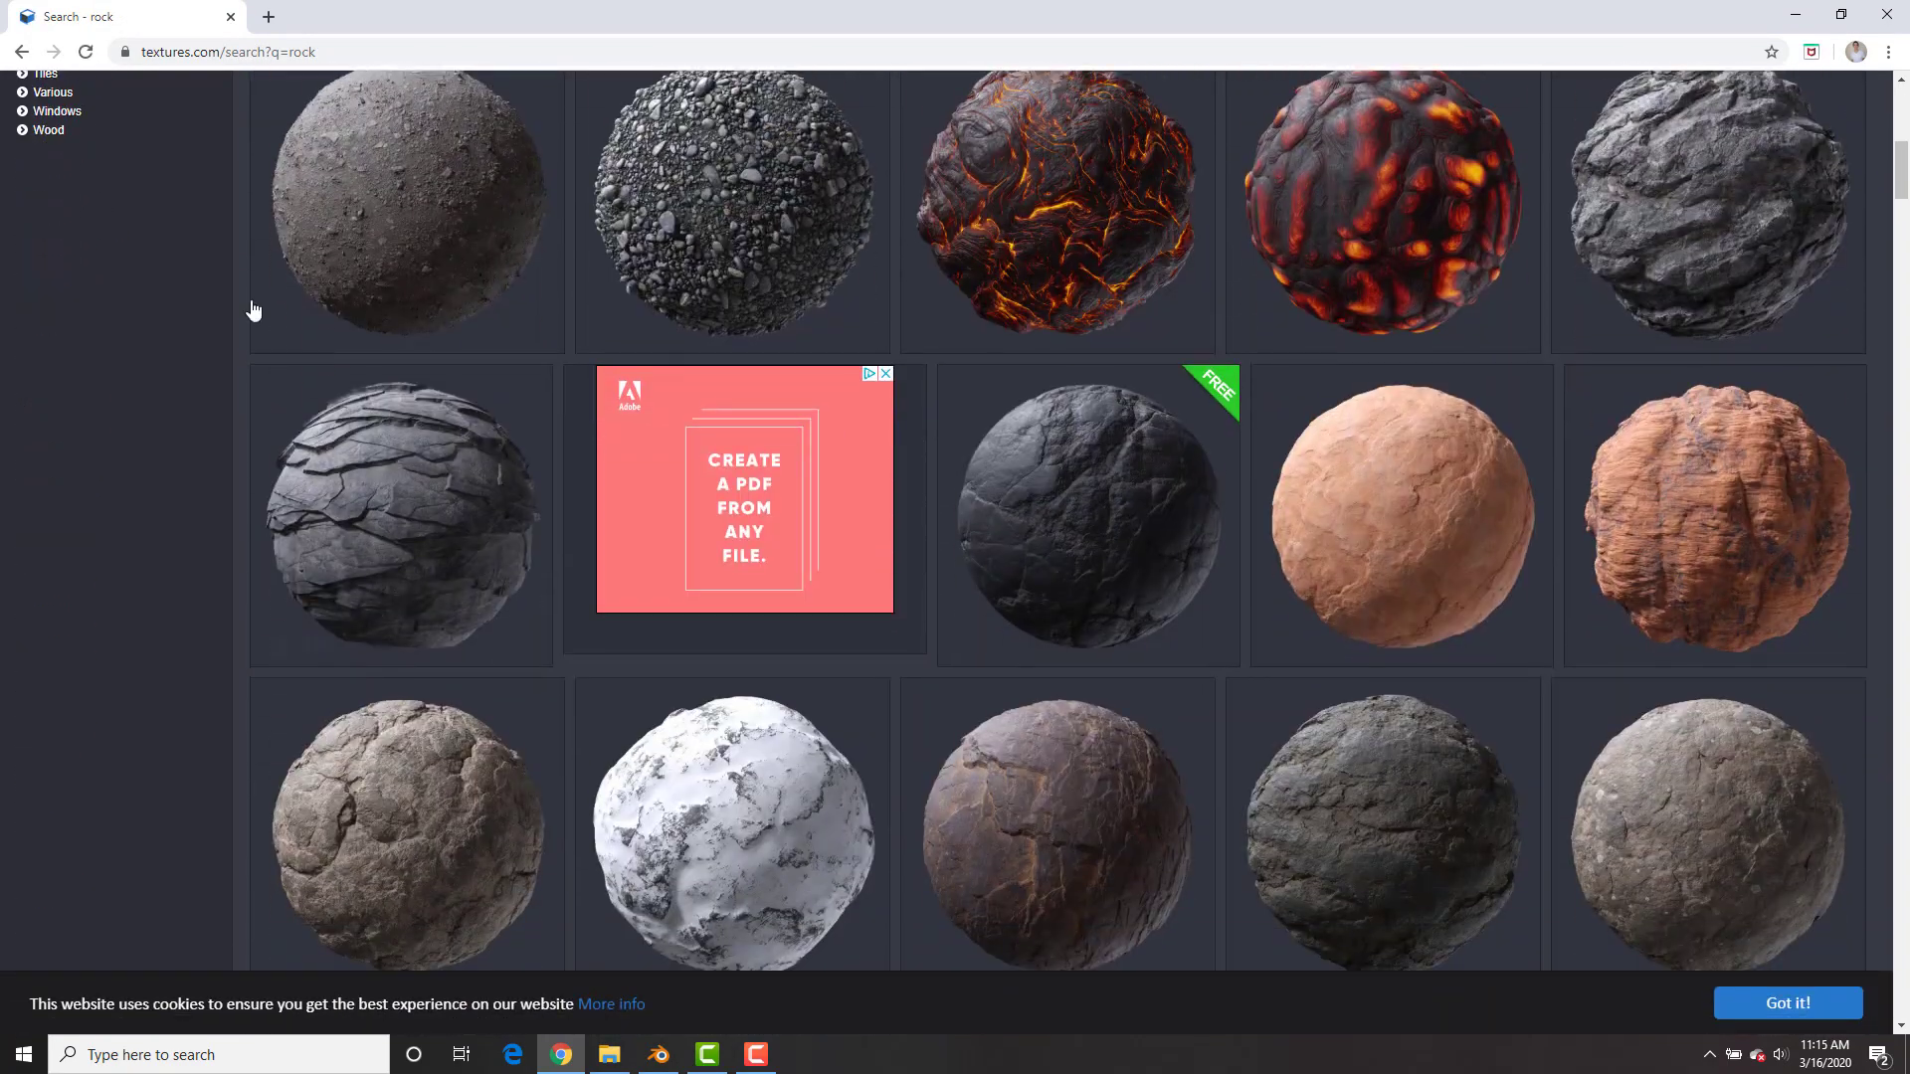
- Open the 3D scanned soil ground texture and examine its albedo, height, normal, roughness and ambient occlusion maps
click(371, 244)
scroll(746, 383, down, 2)
scroll(746, 383, down, 8)
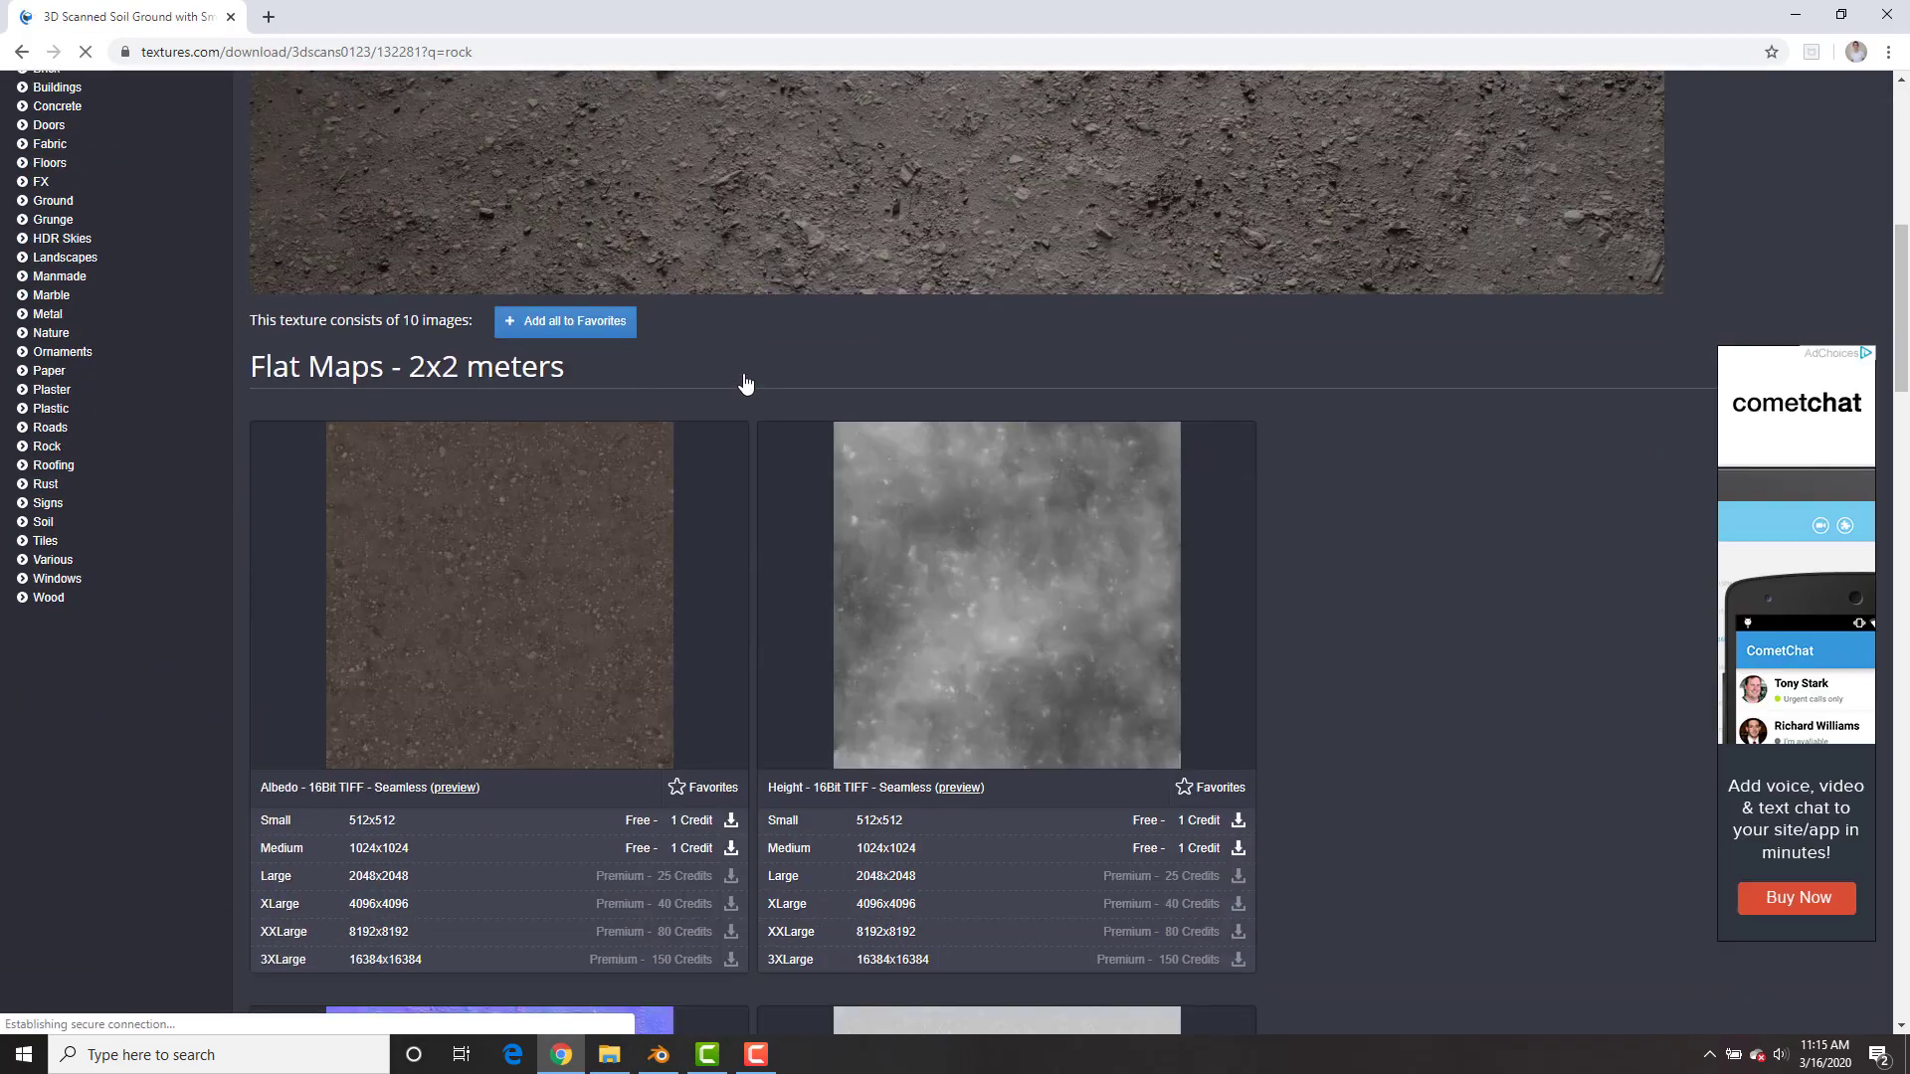
scroll(443, 658, down, 5)
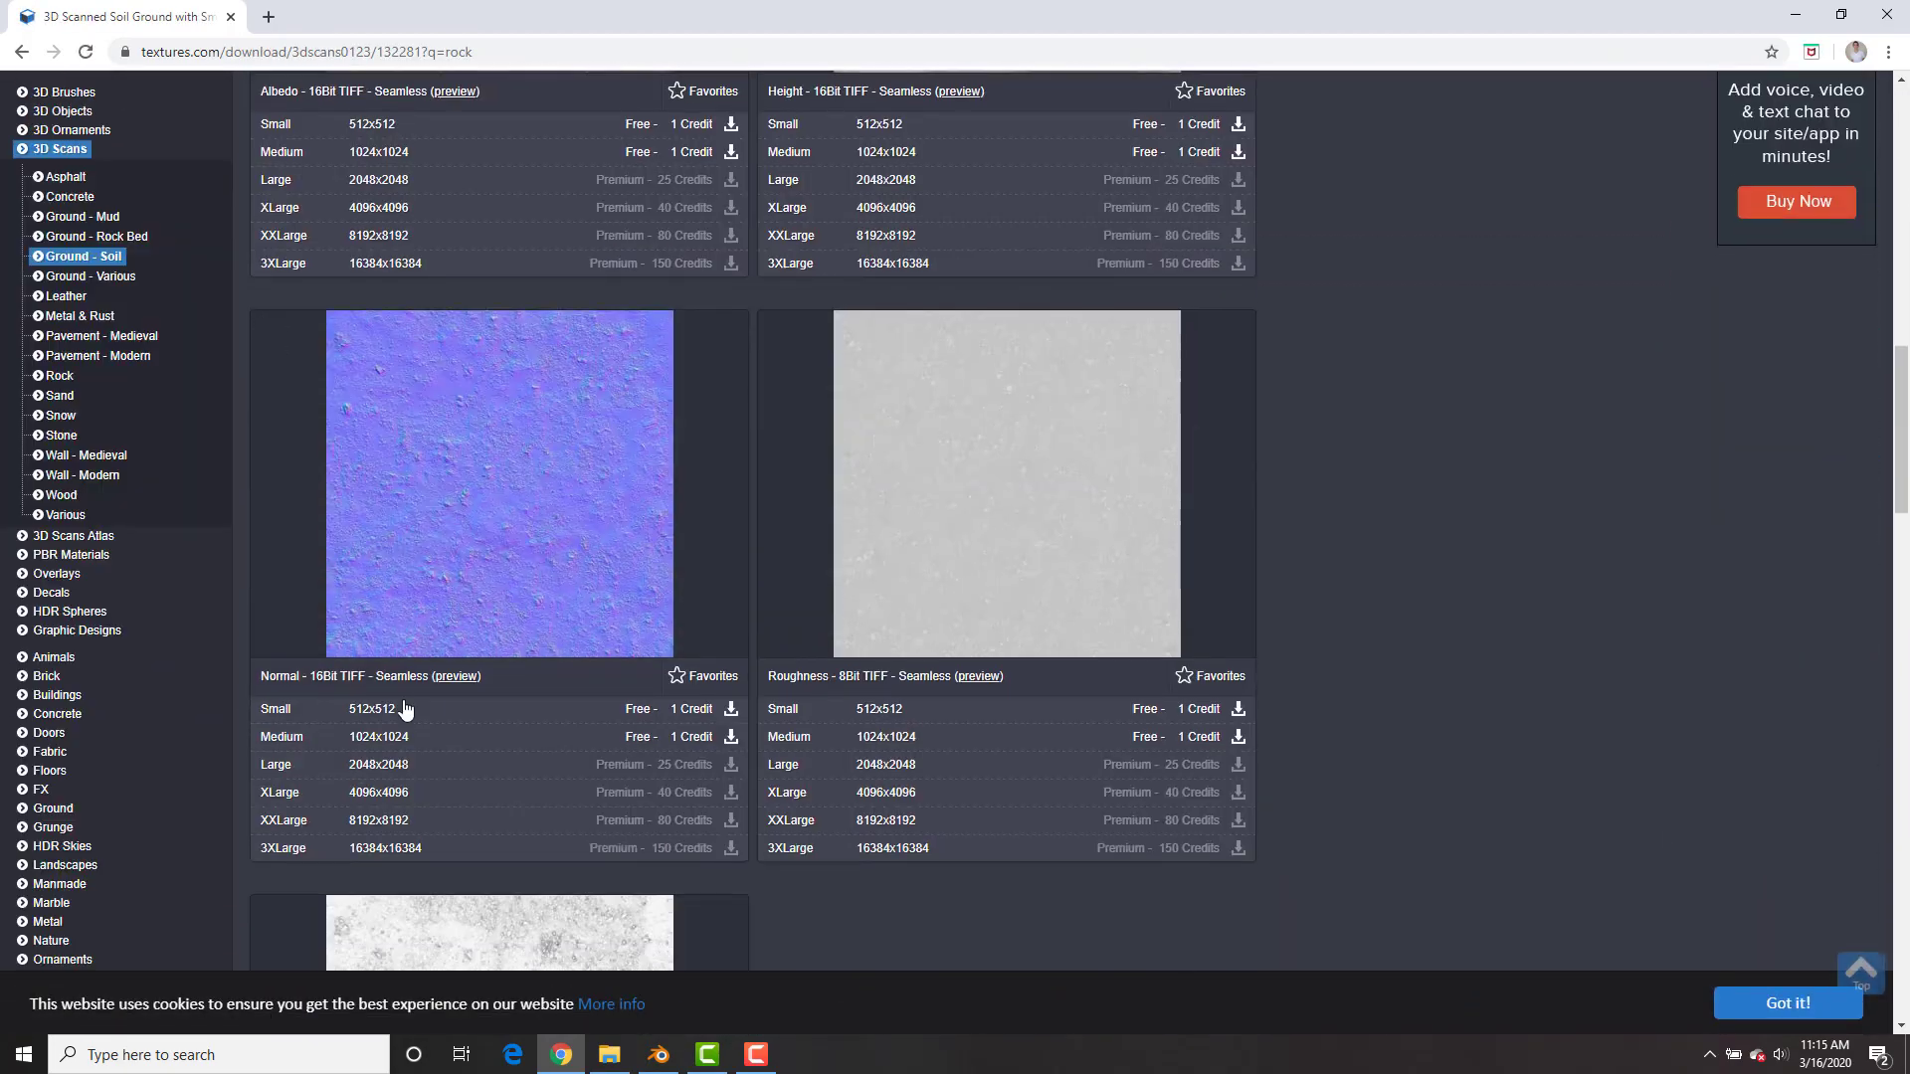
scroll(426, 742, down, 3)
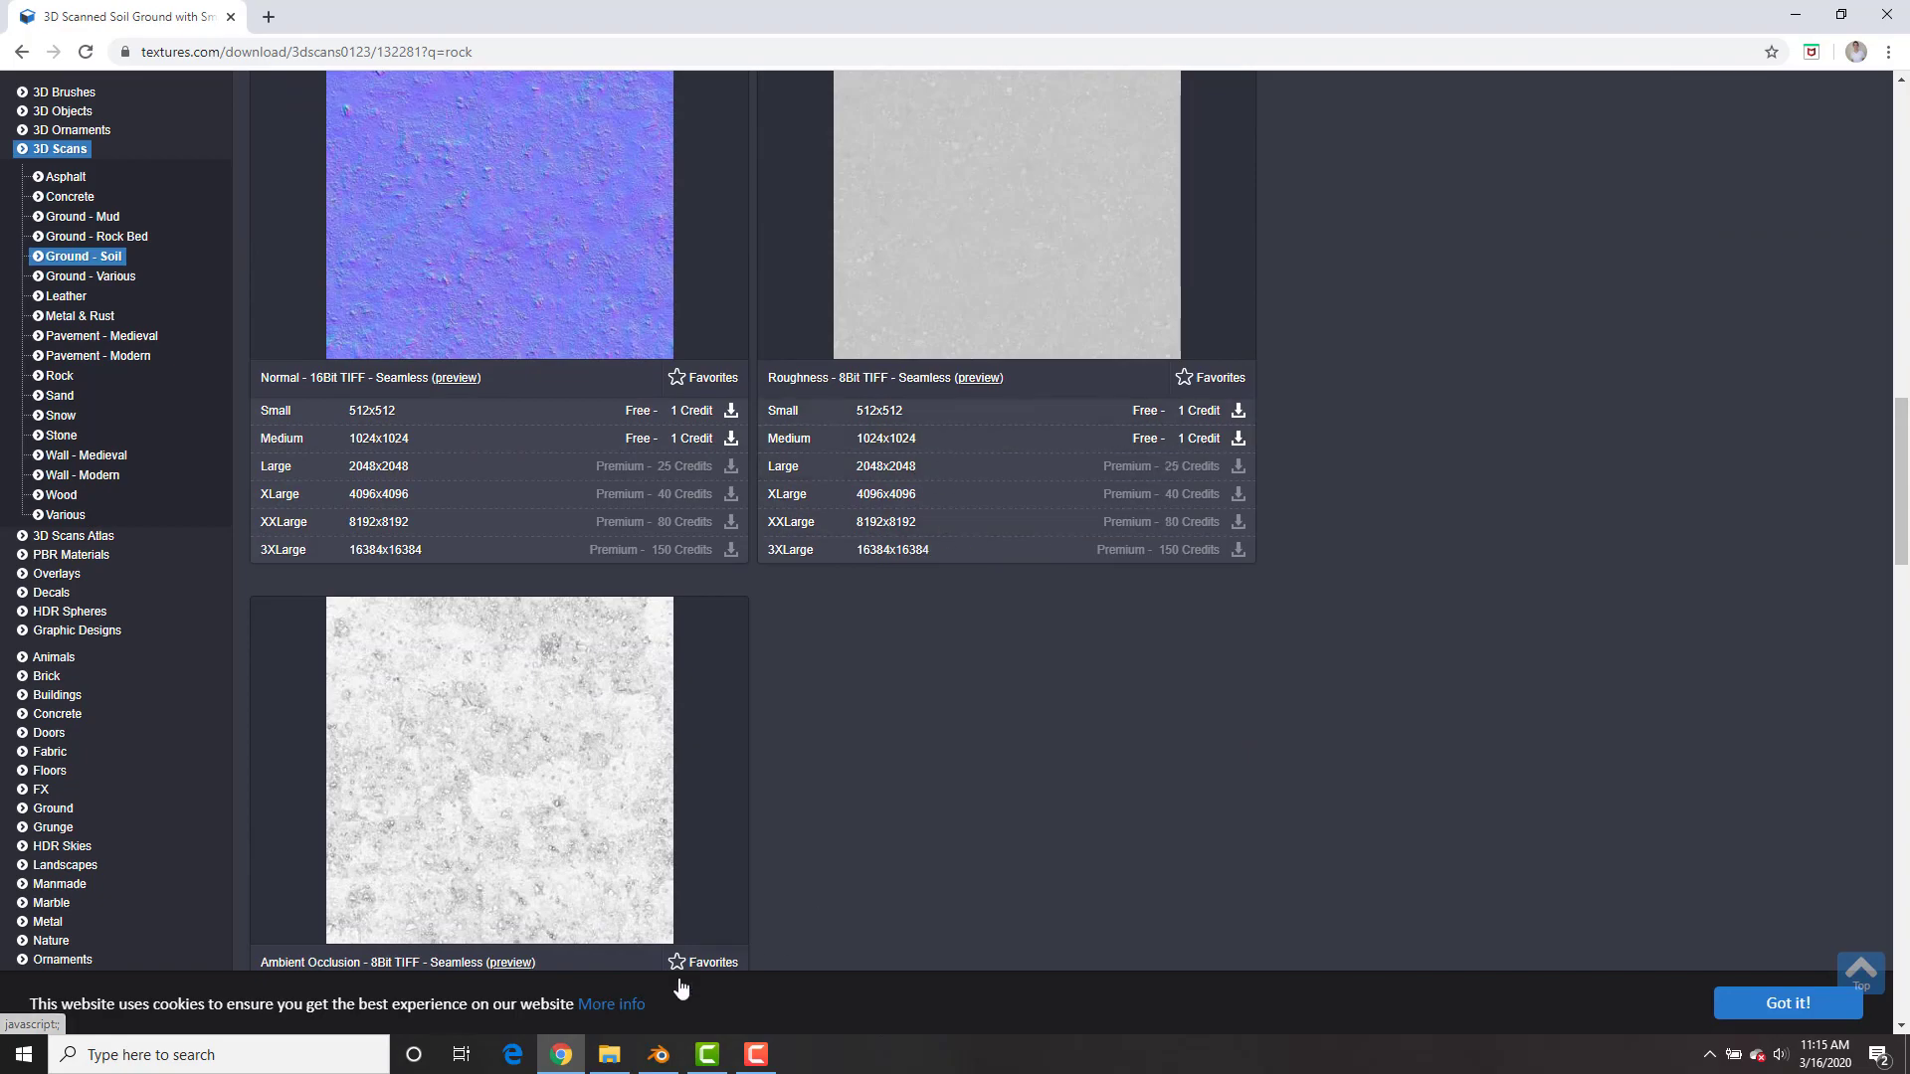
- Switch to Blender, return to frame 1, and open the ground plane's material settings
click(656, 1057)
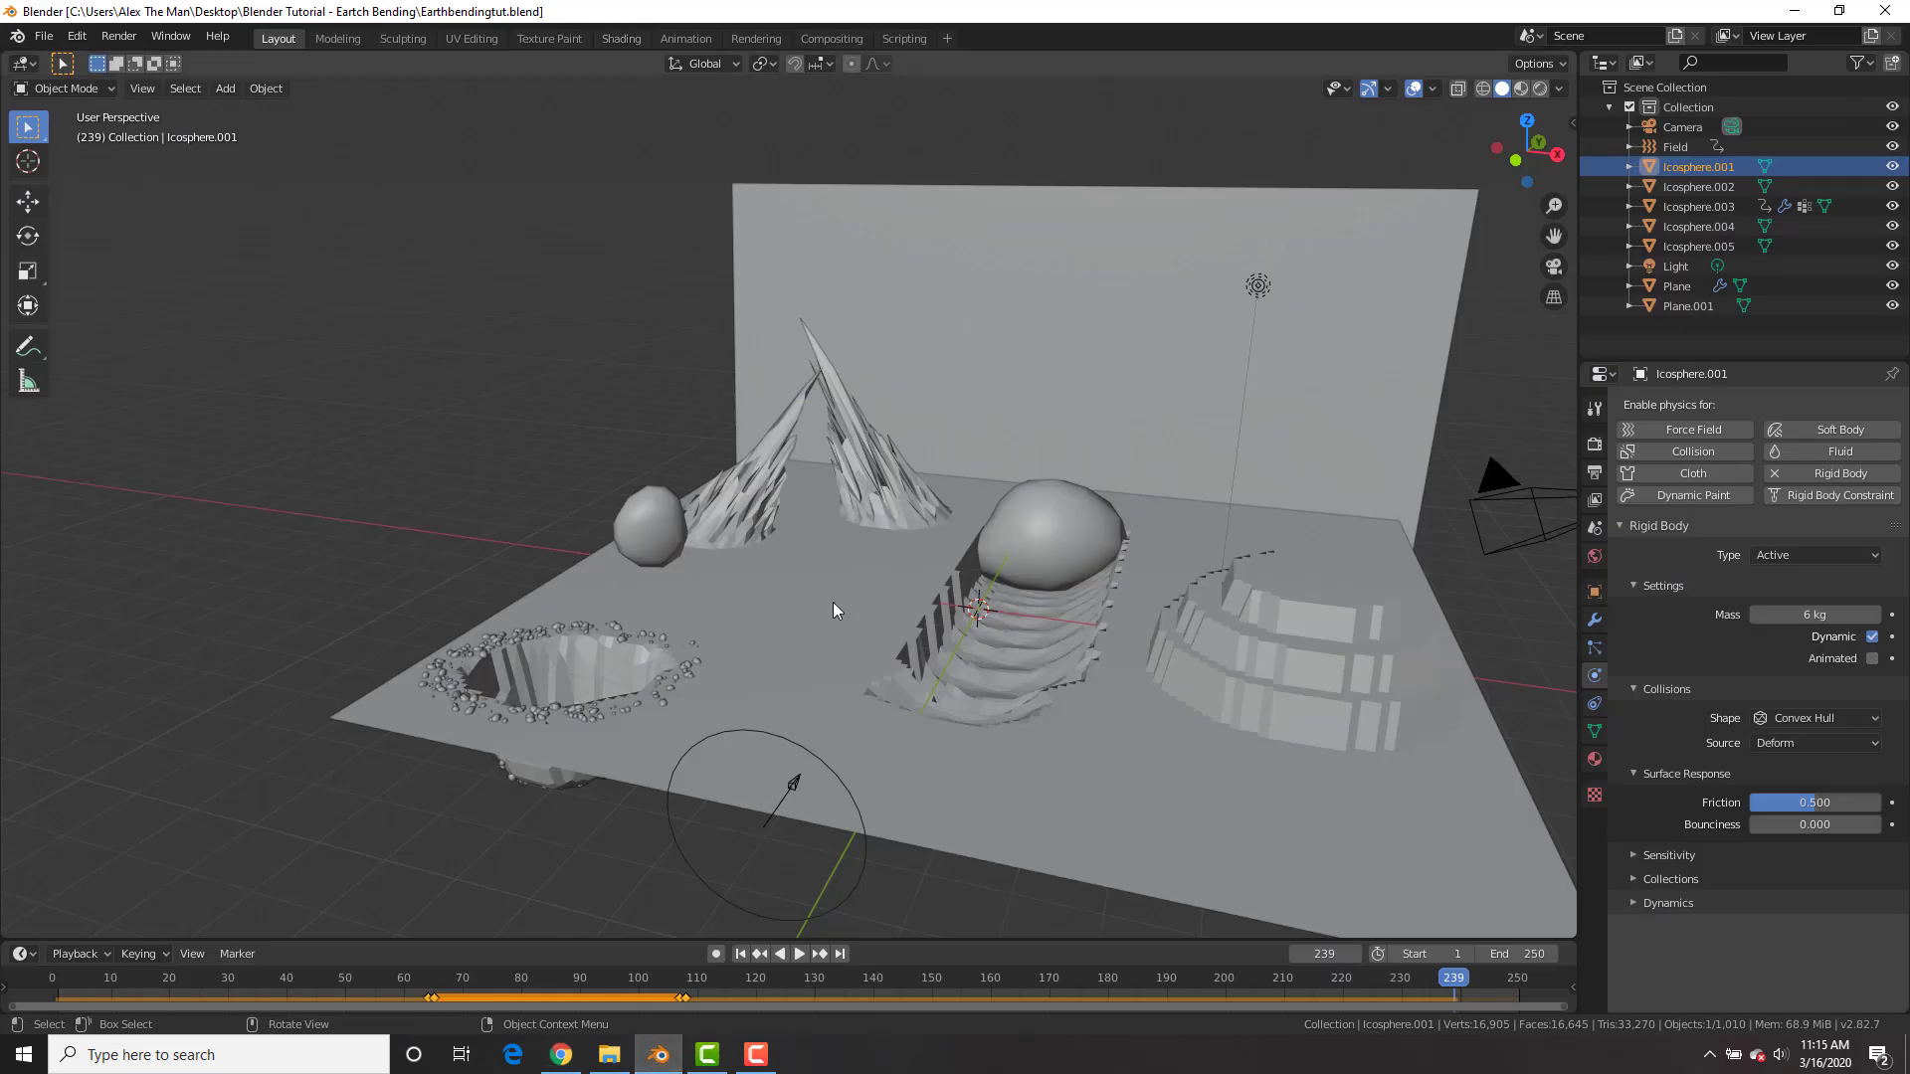
key(shift+Left)
click(648, 679)
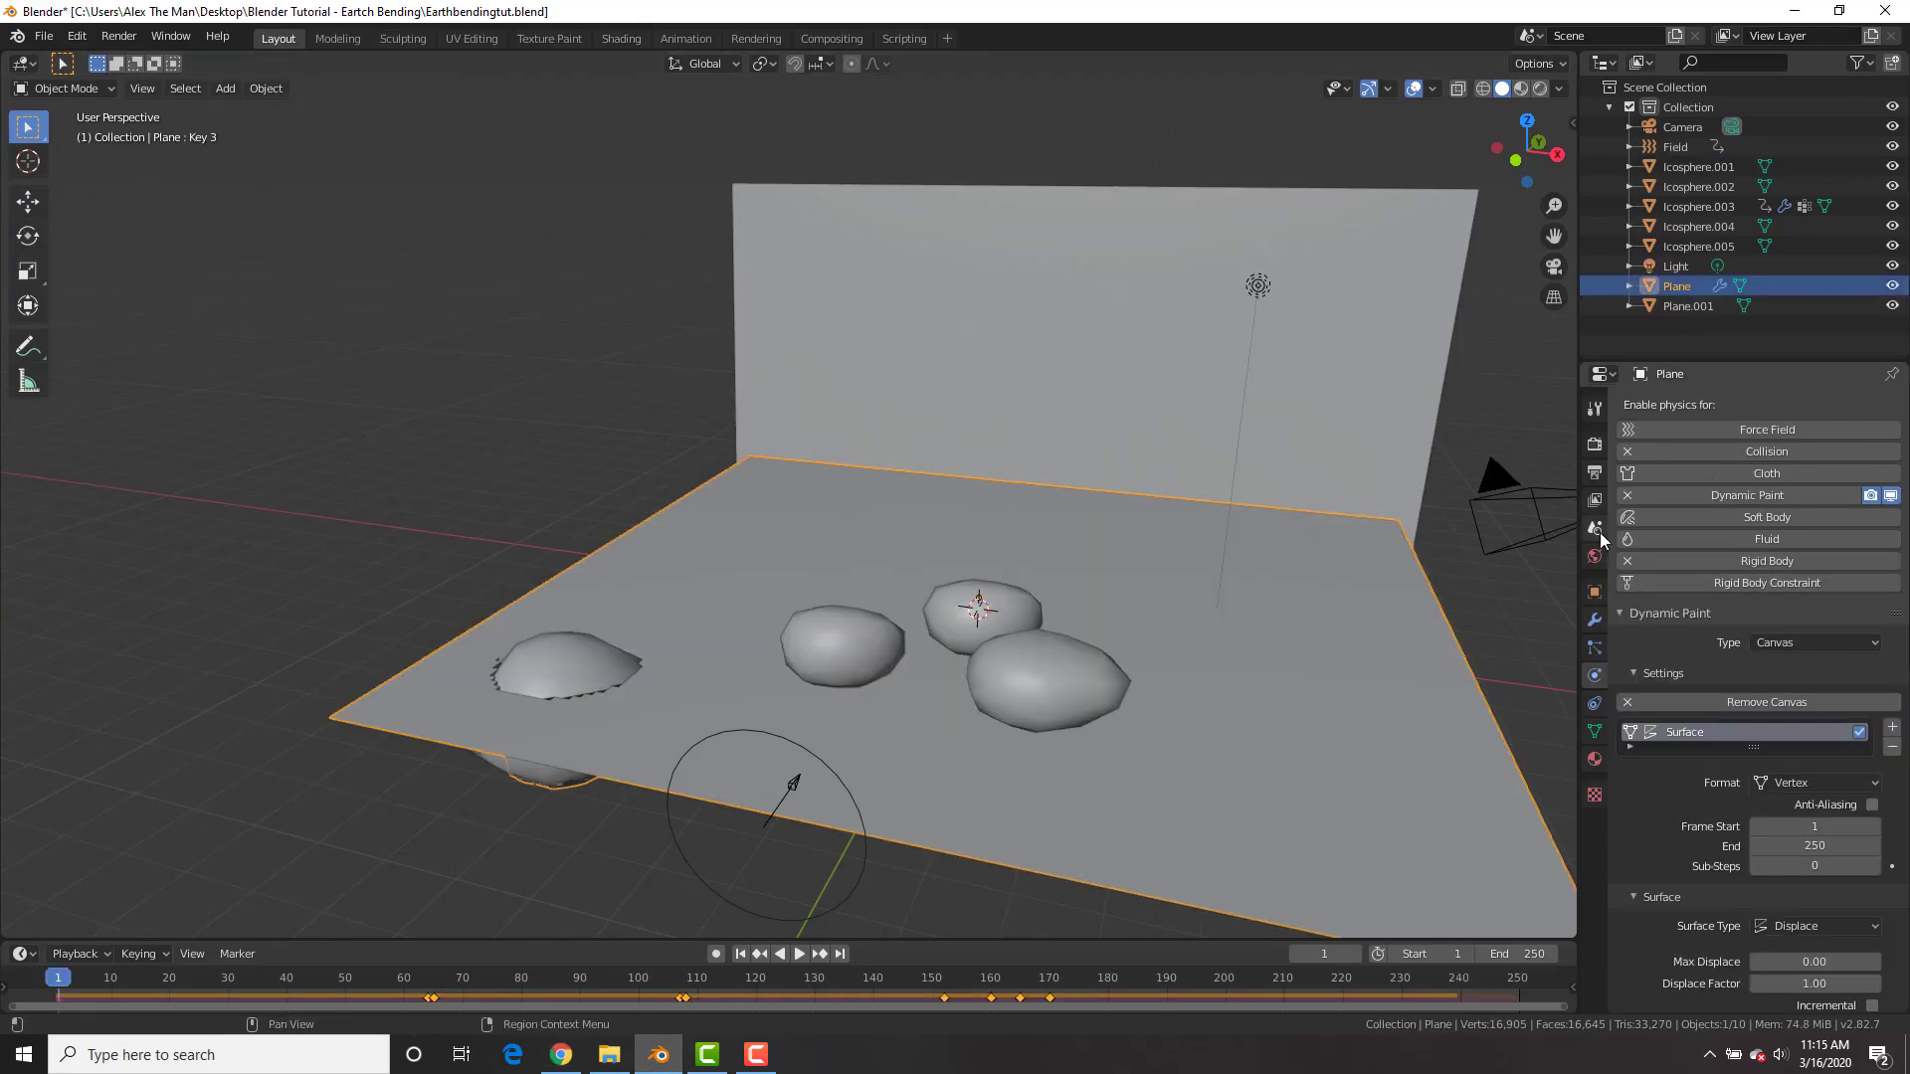
click(1595, 760)
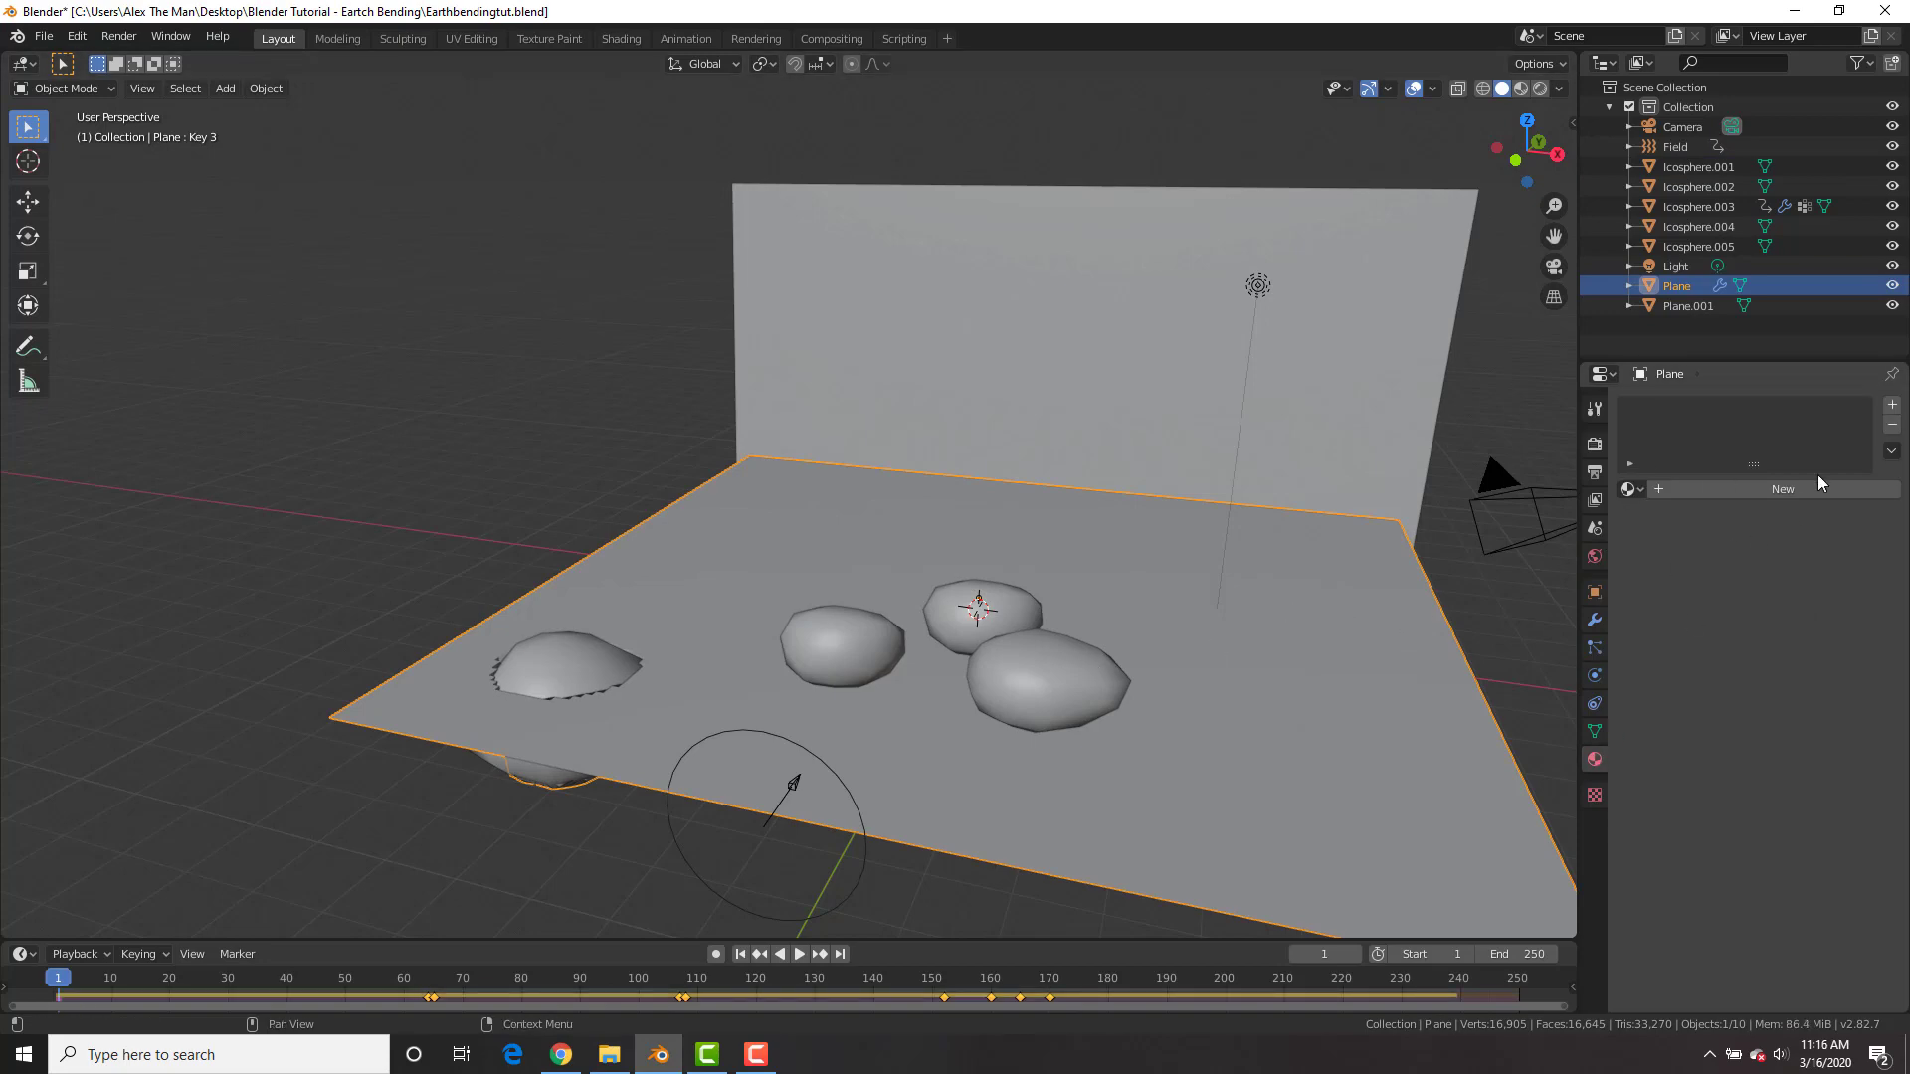
- Create a new material for the ground plane and split off a second area as a Shader Editor
drag(2, 915, 435, 756)
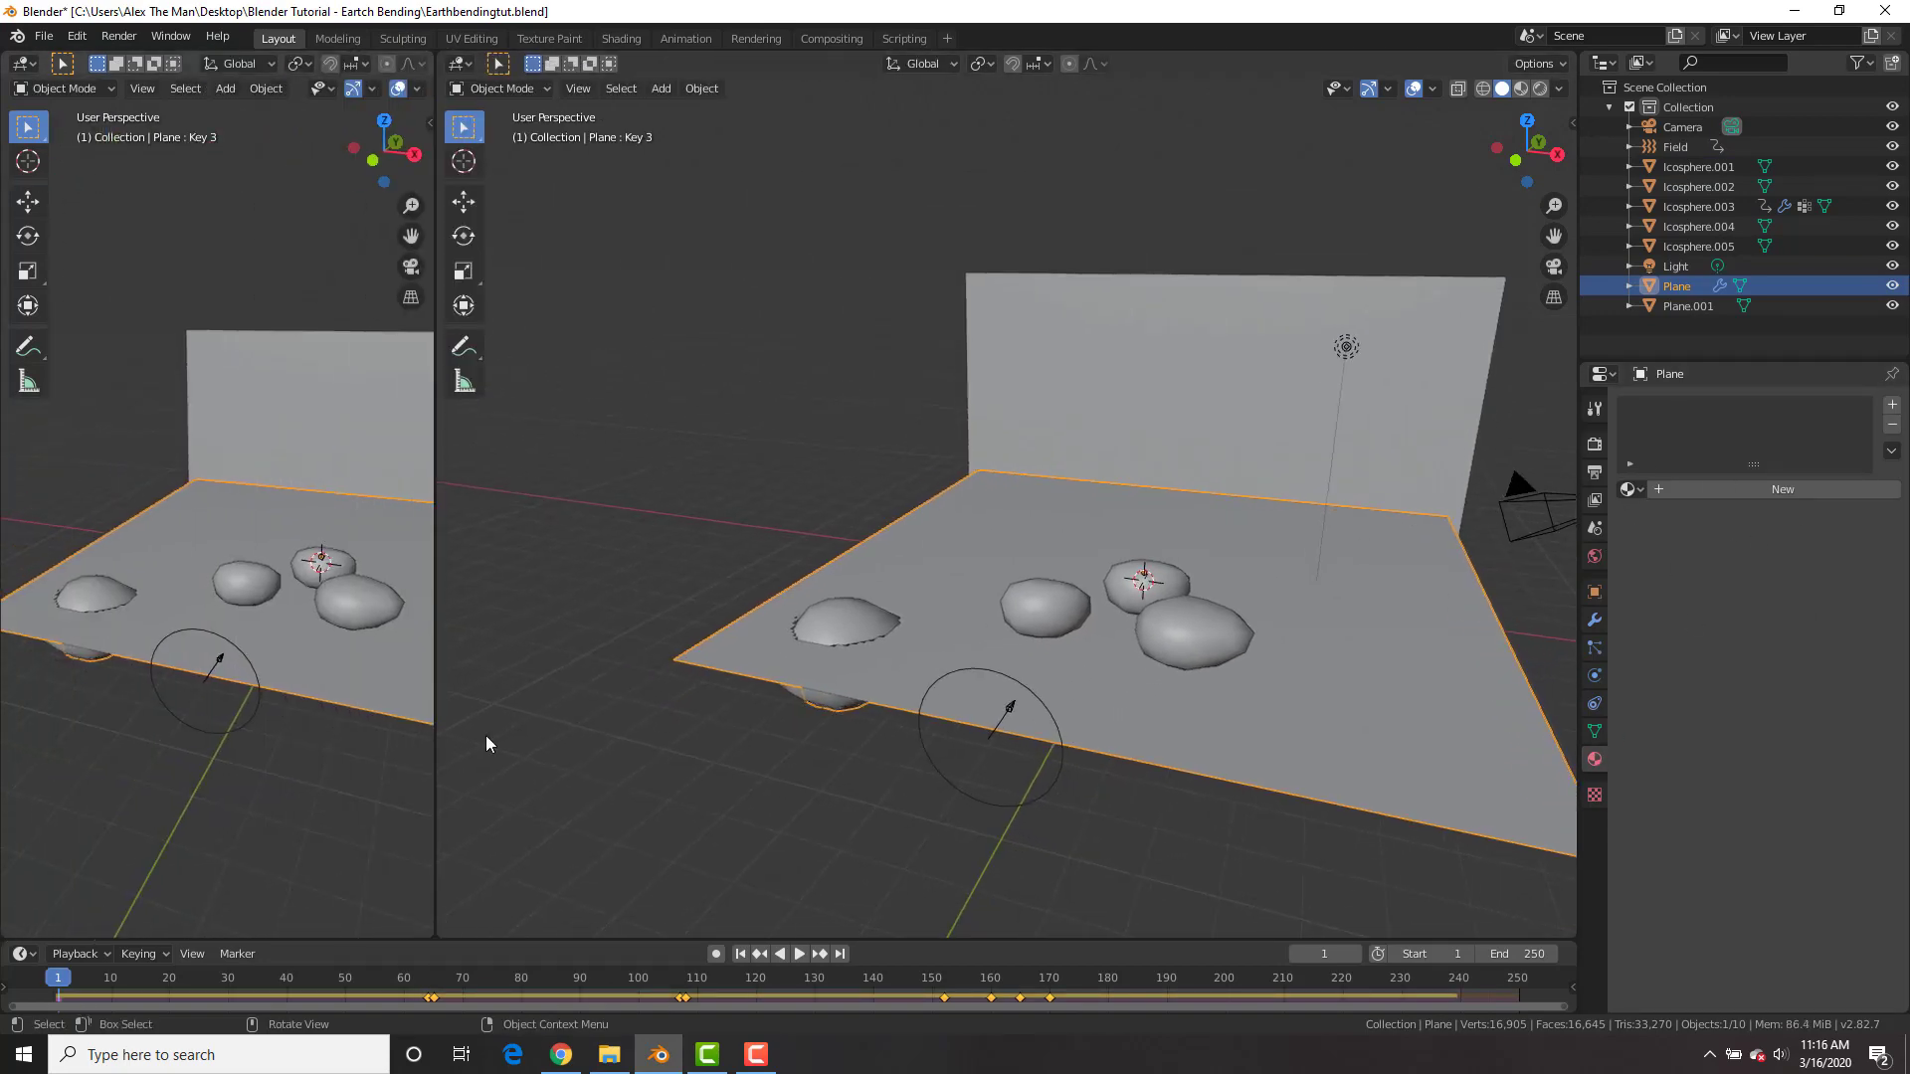
click(1796, 491)
click(24, 63)
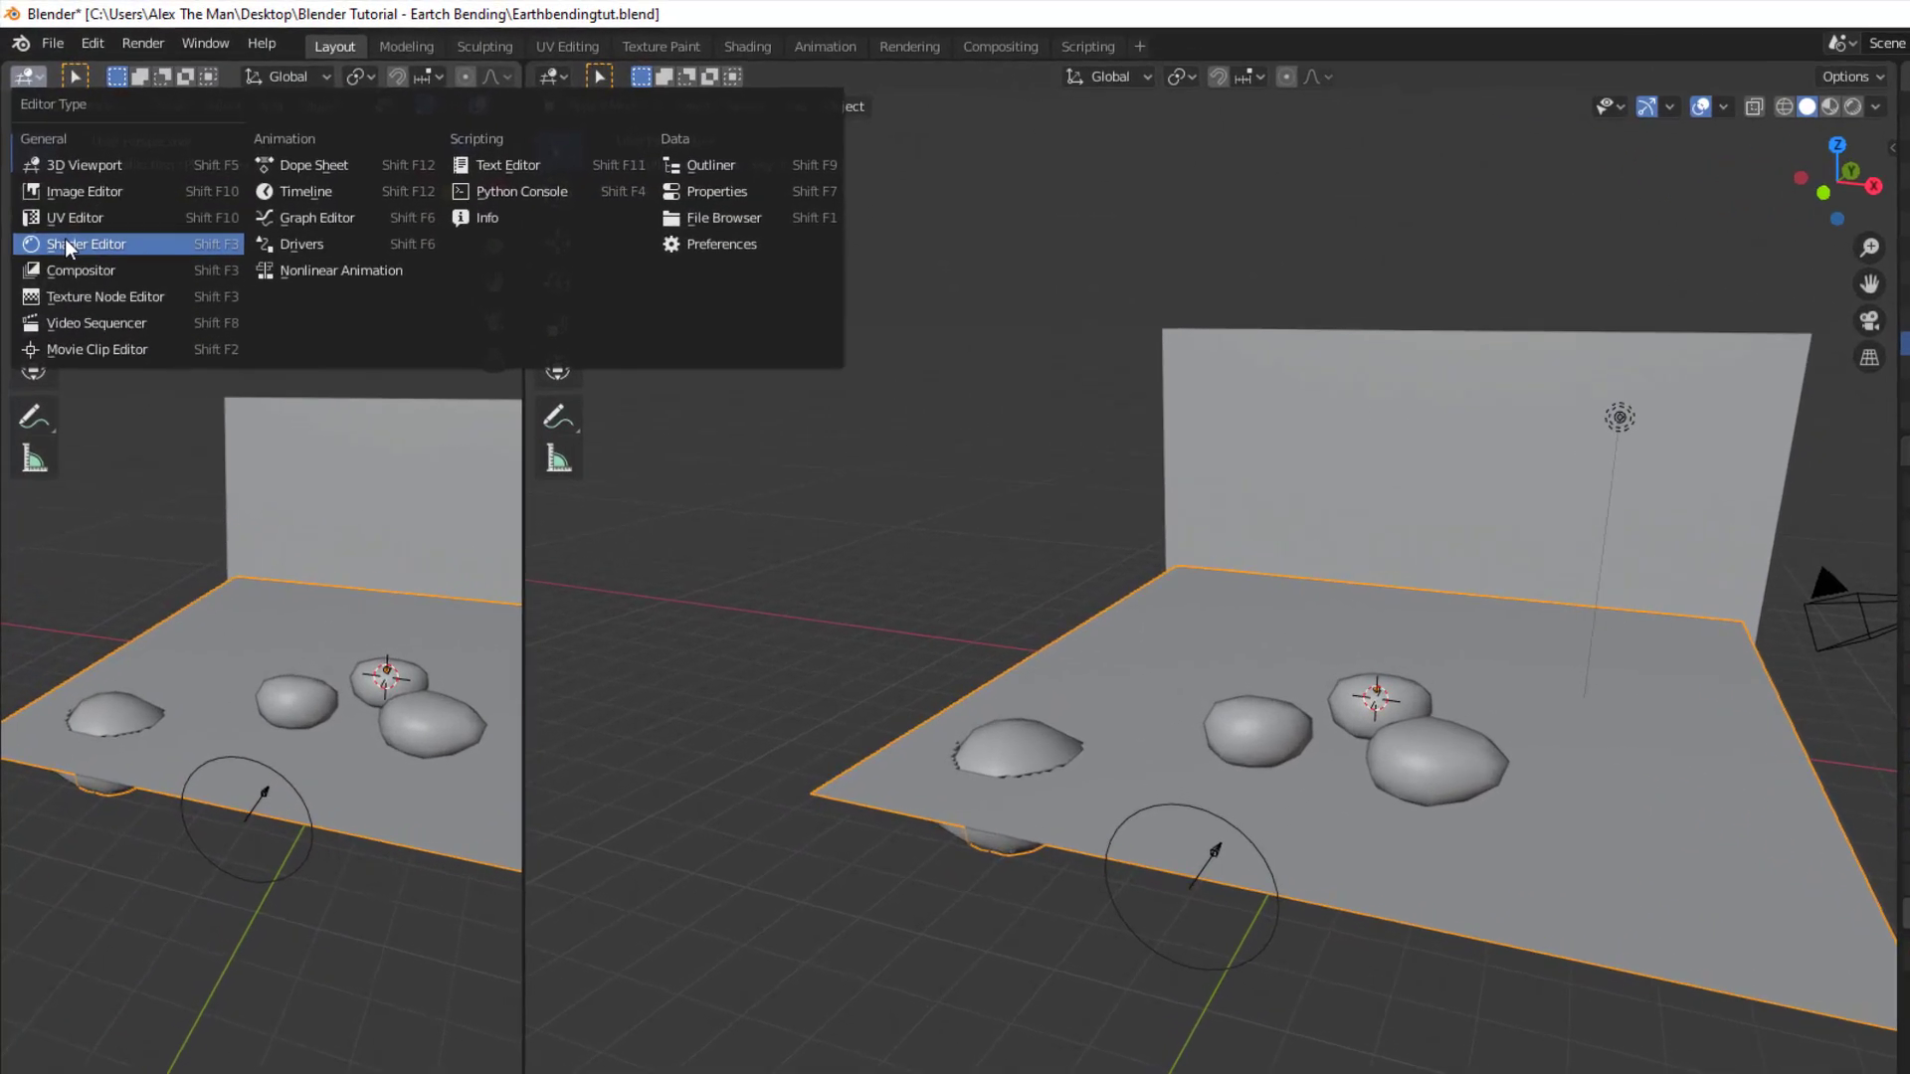
click(74, 173)
key(n)
middle_drag(234, 627, 337, 597)
scroll(337, 597, up, 5)
- Search the add-on preferences for "wra" and check whether the Node Wrangler add-on is enabled
click(104, 49)
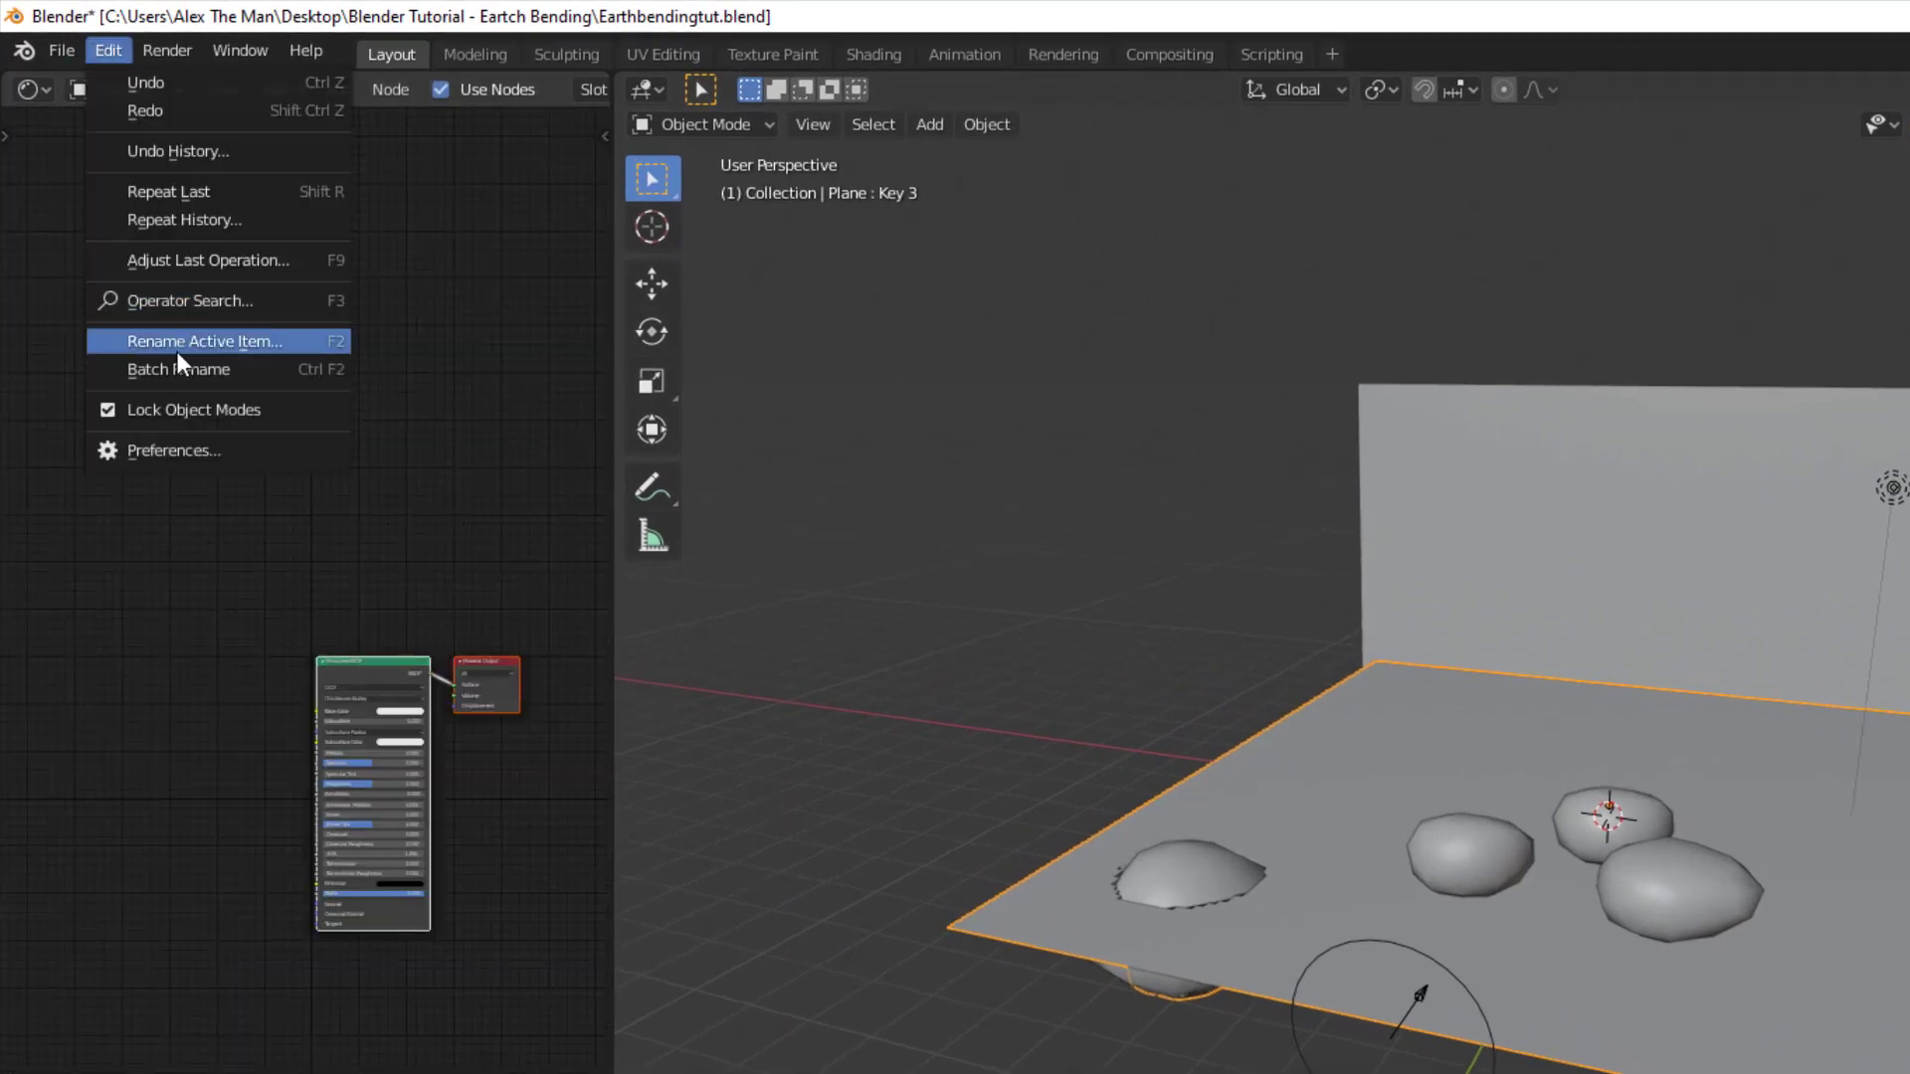
click(167, 449)
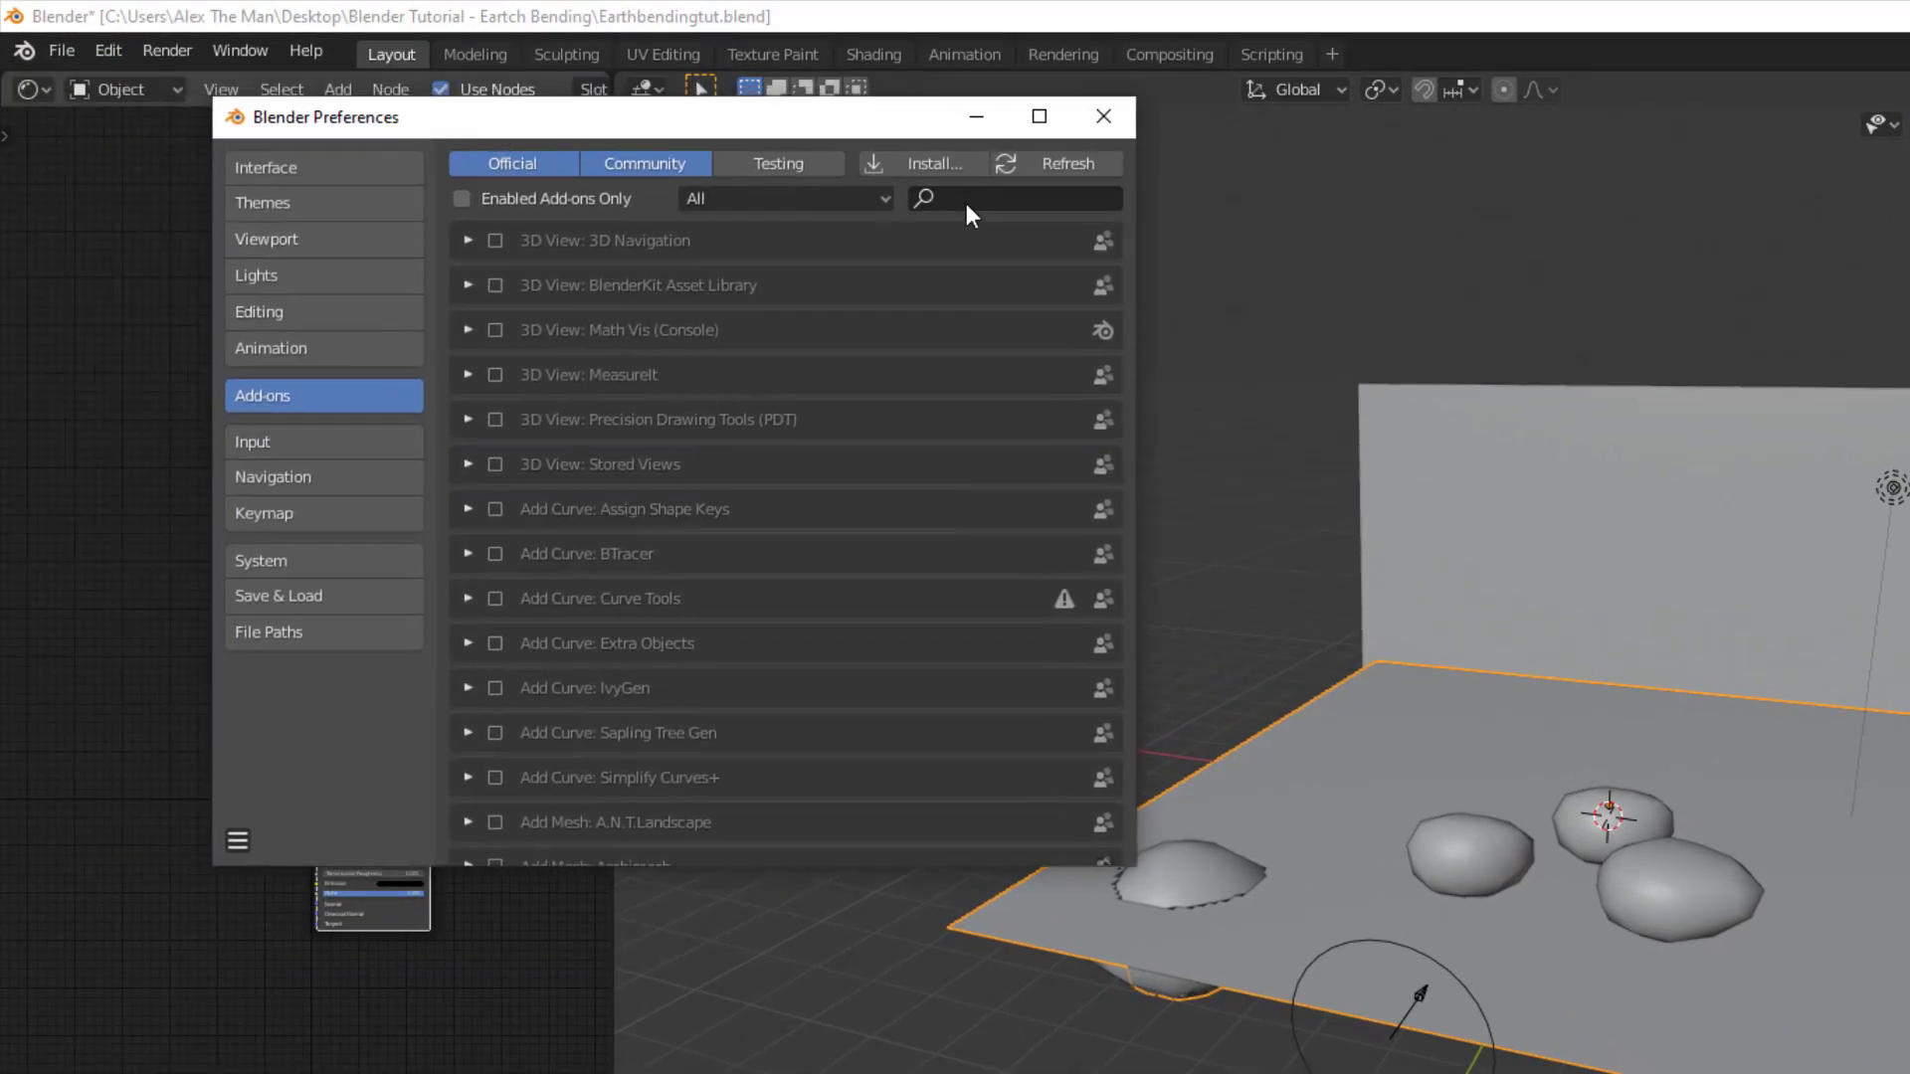
text(wra)
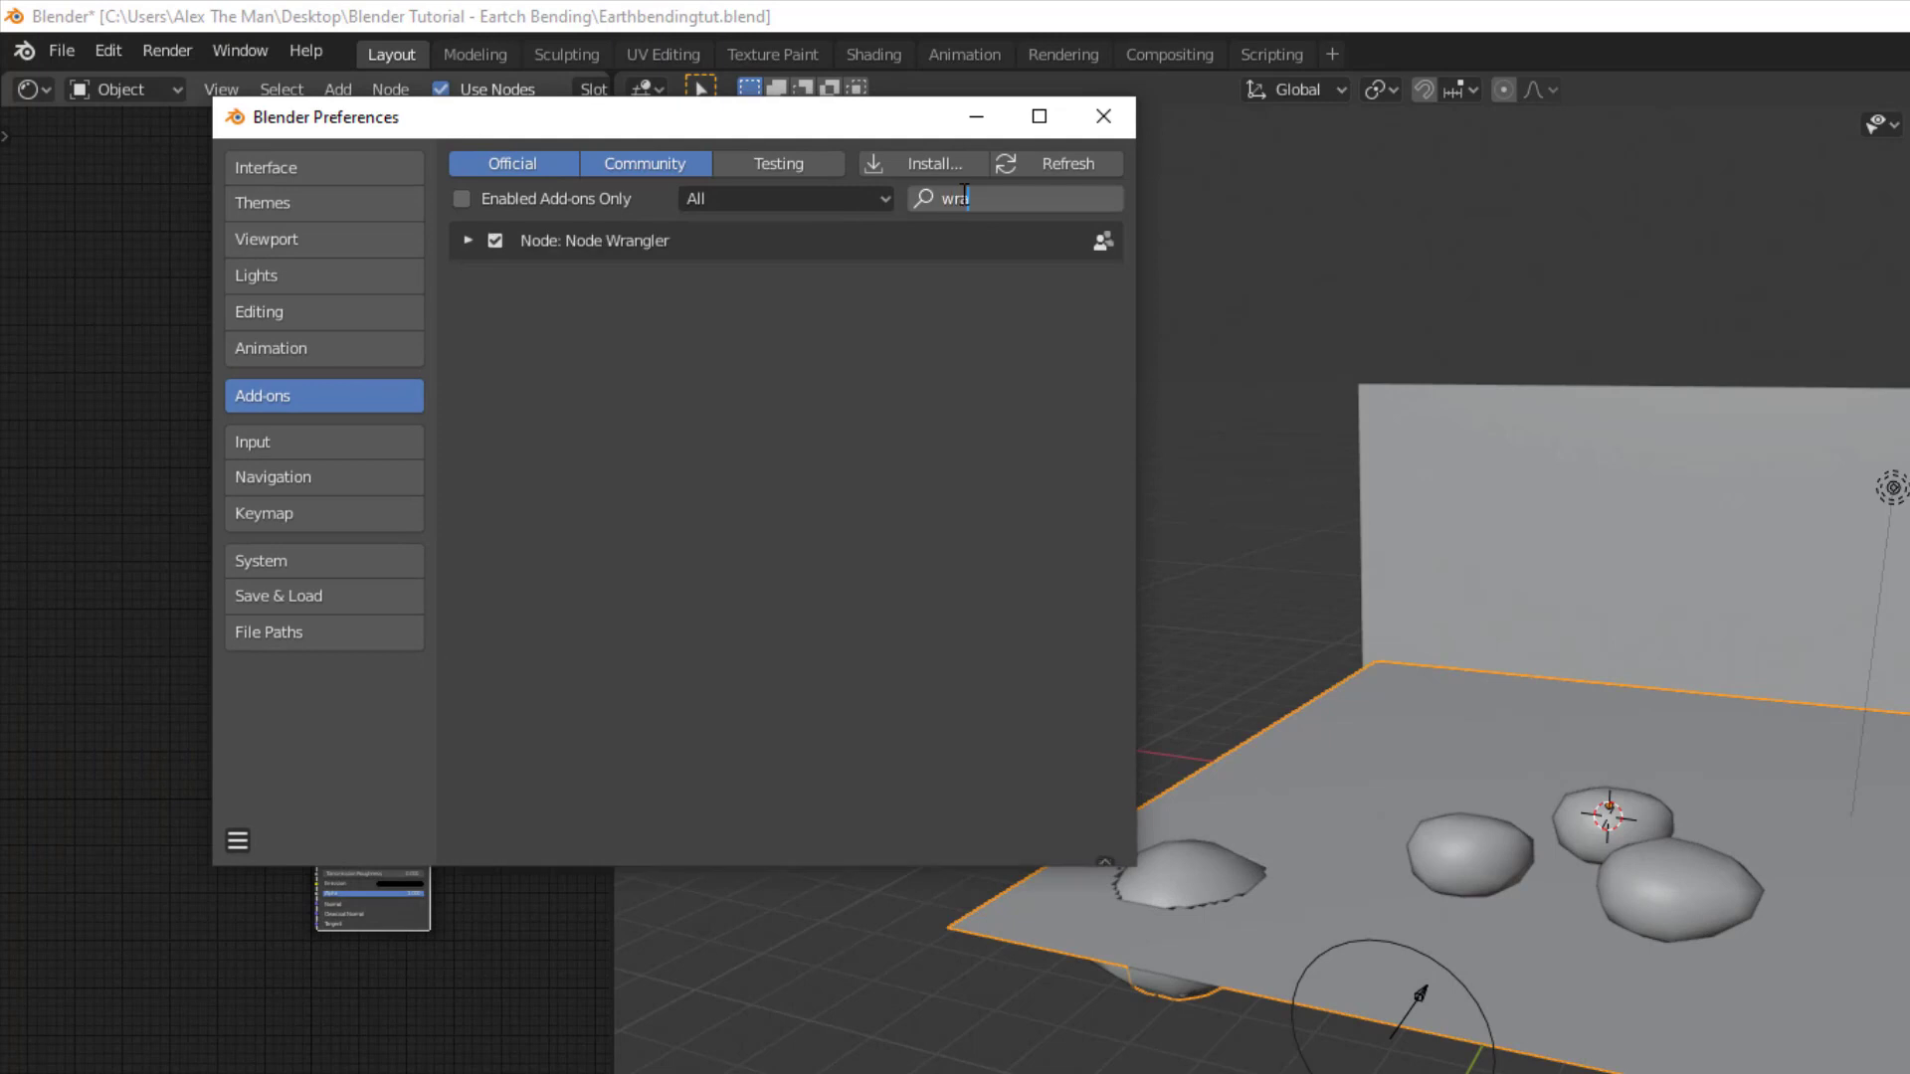
click(1103, 116)
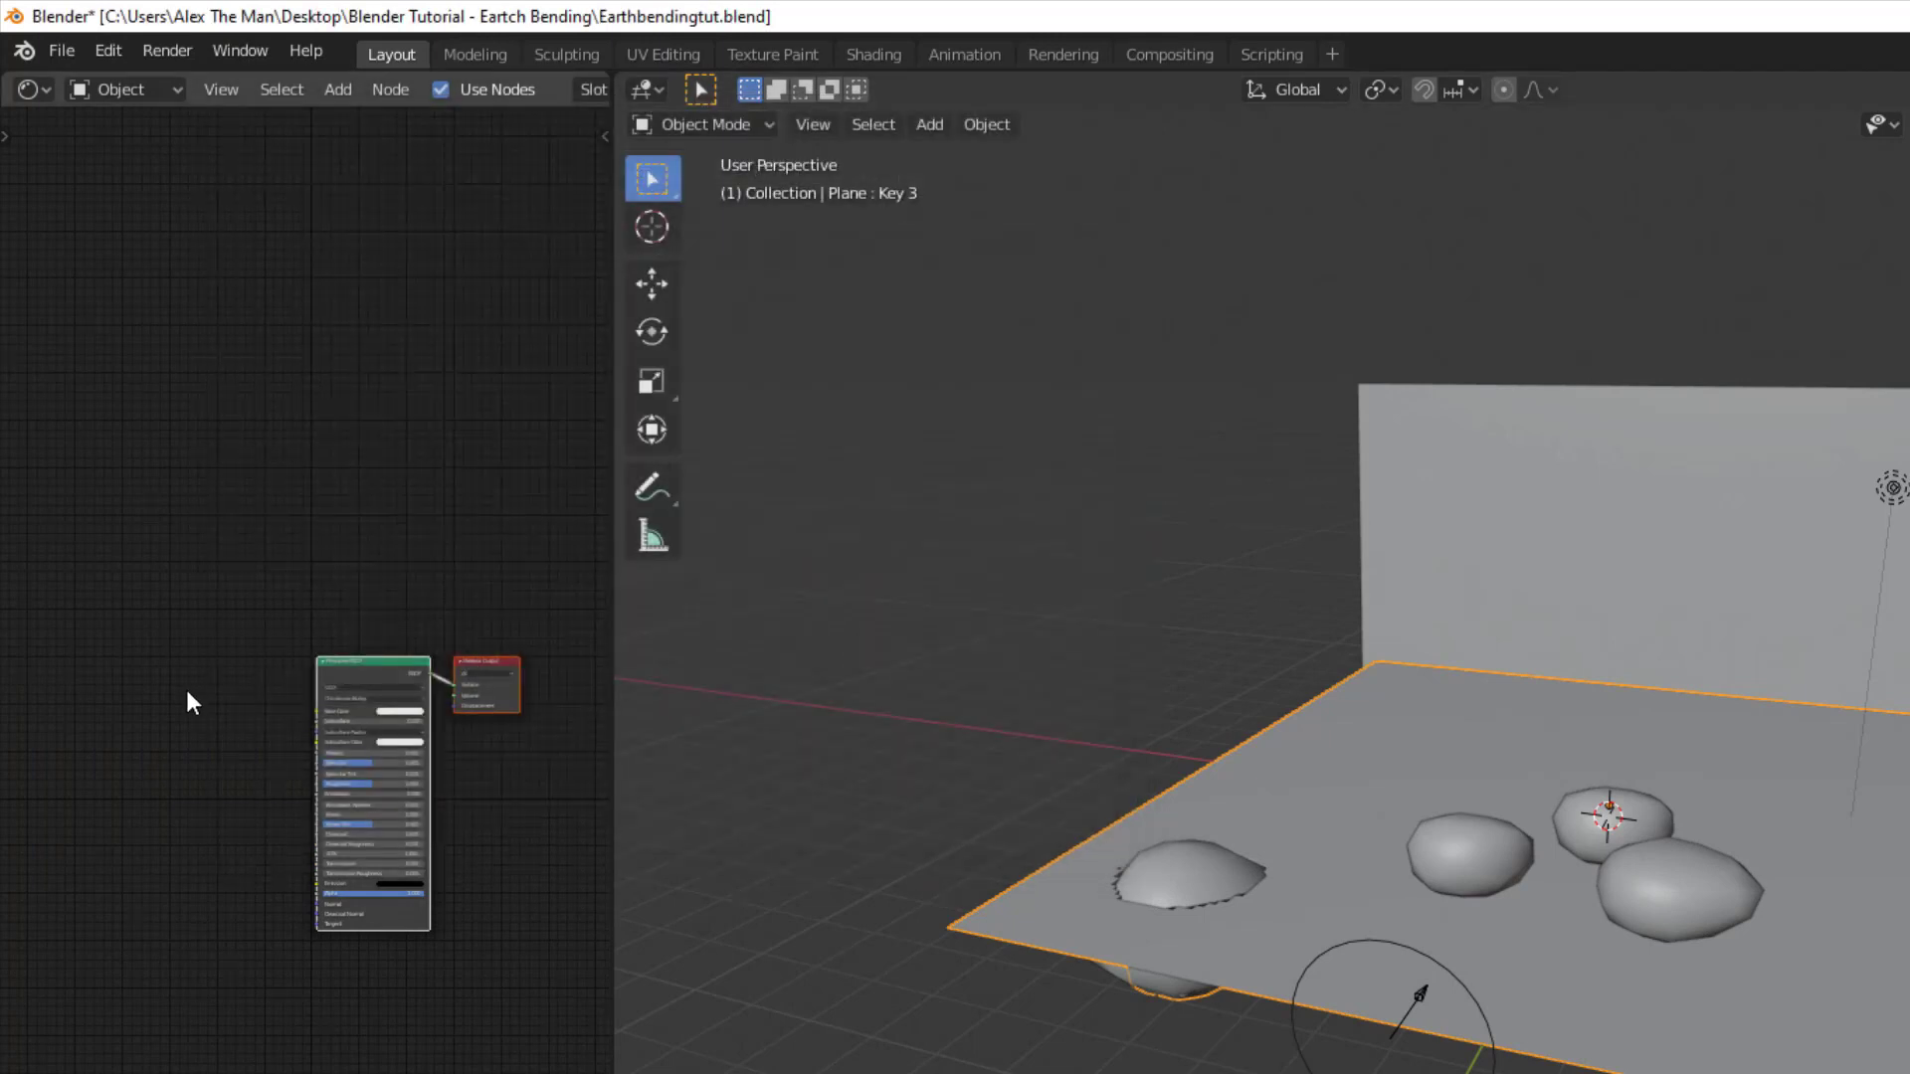
- Run Node Wrangler's Principled texture setup with the SoilRocky2C roughness, albedo and normal maps from the Dirt 2 folder
middle_drag(187, 689, 289, 554)
scroll(248, 651, up, 2)
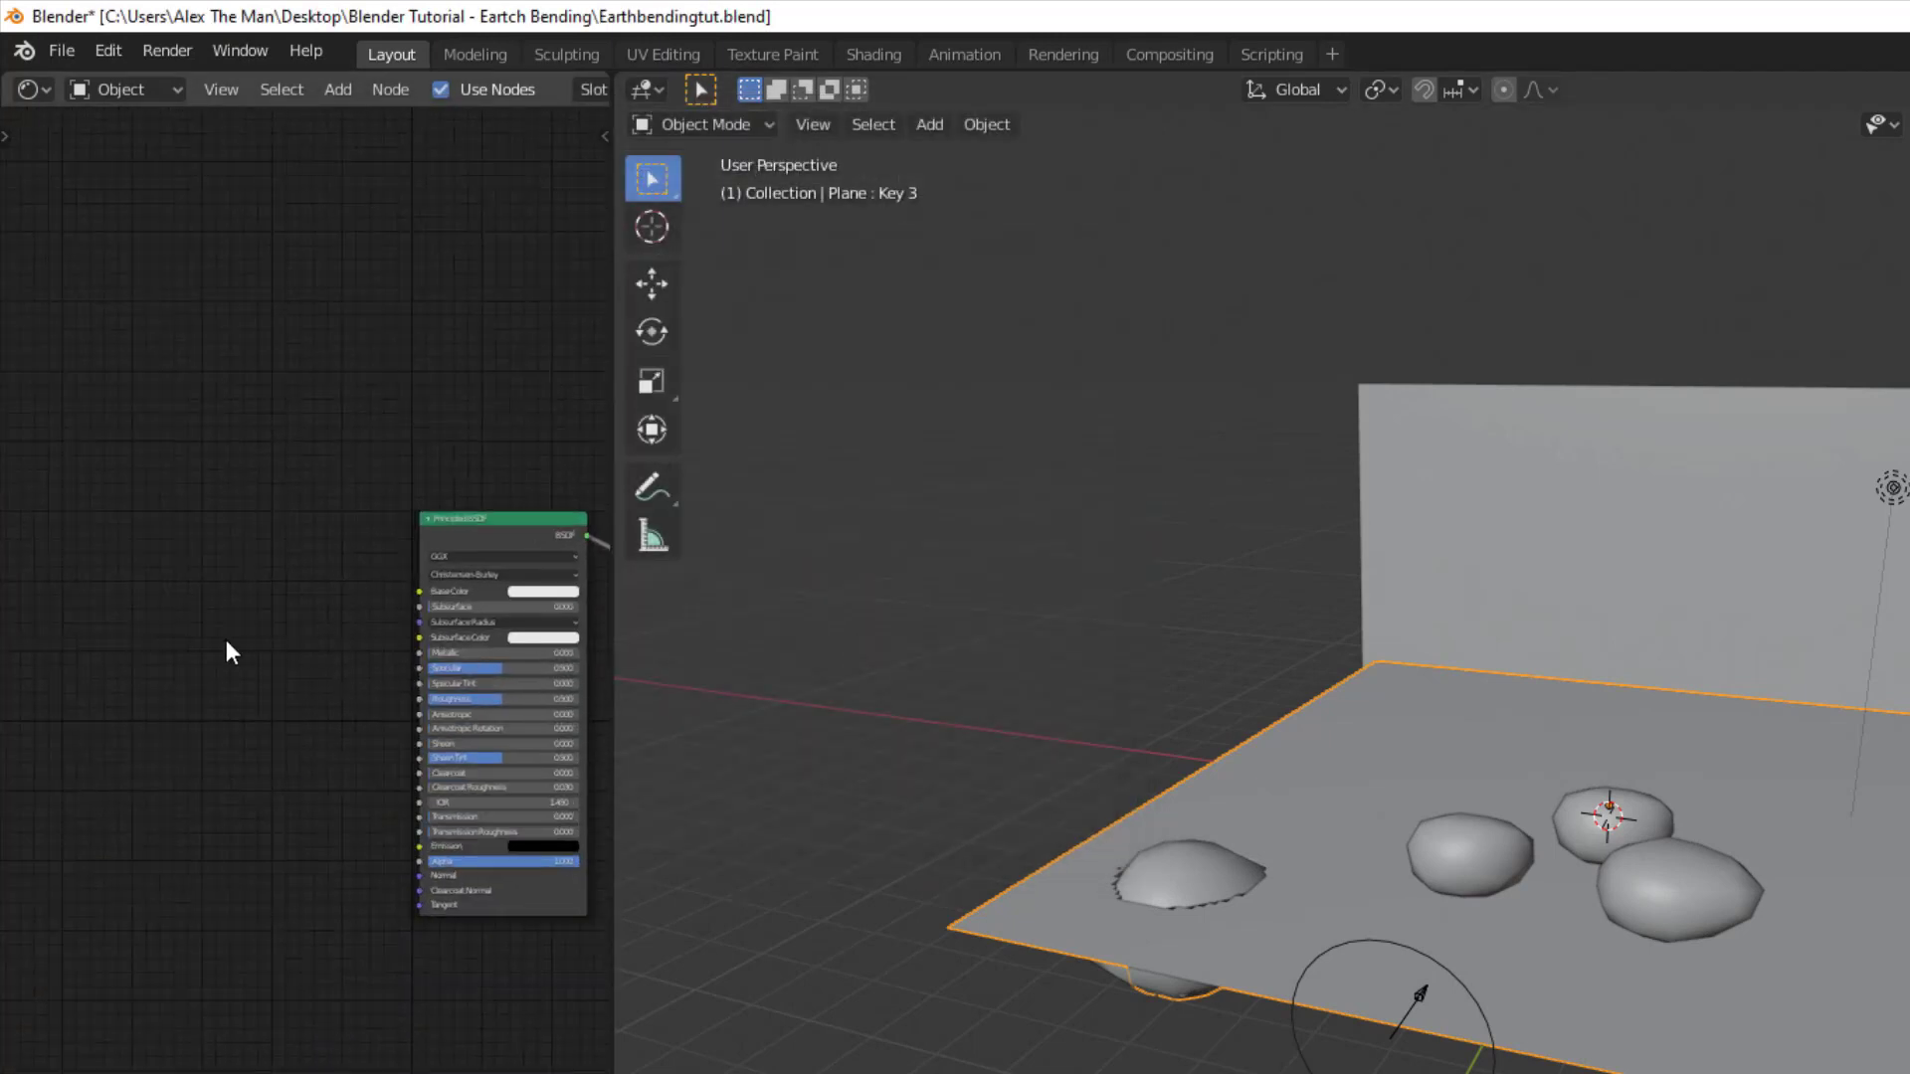
key(ctrl+shift+t)
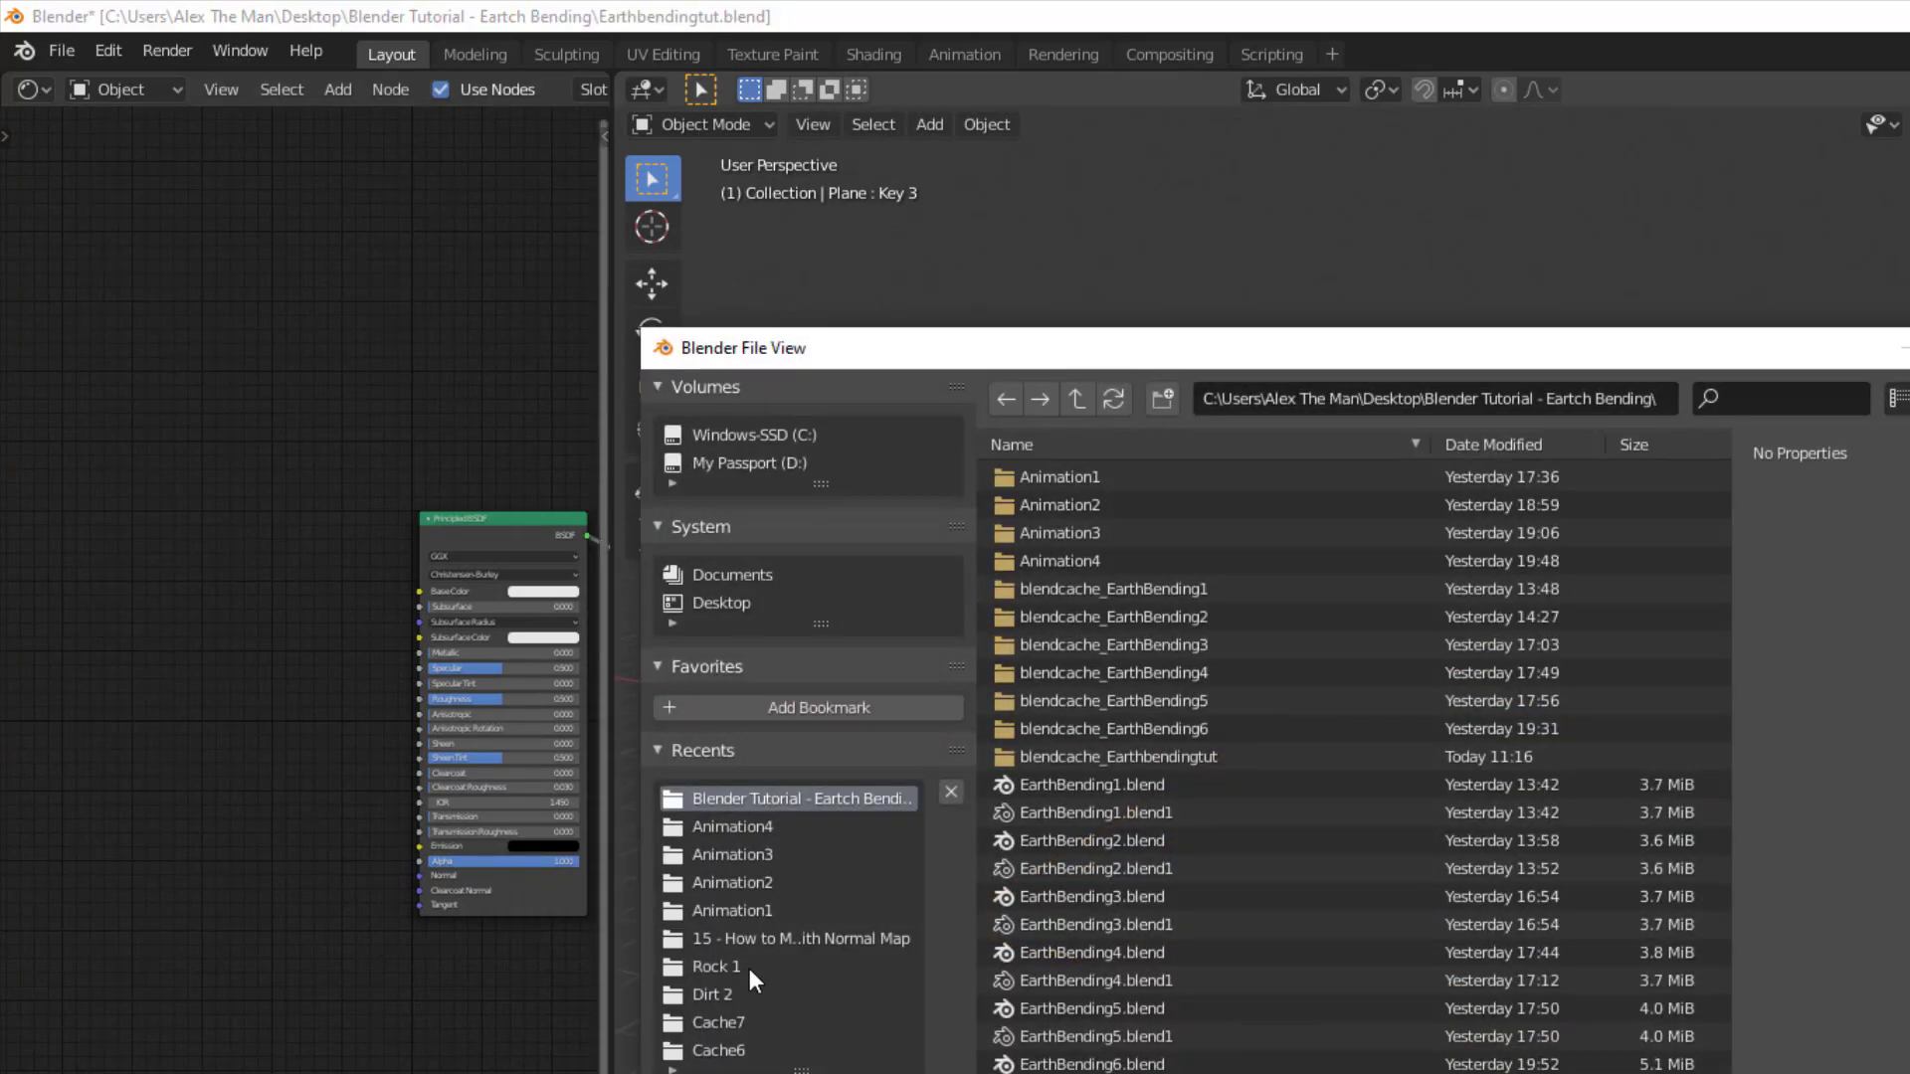
click(729, 991)
click(1185, 480)
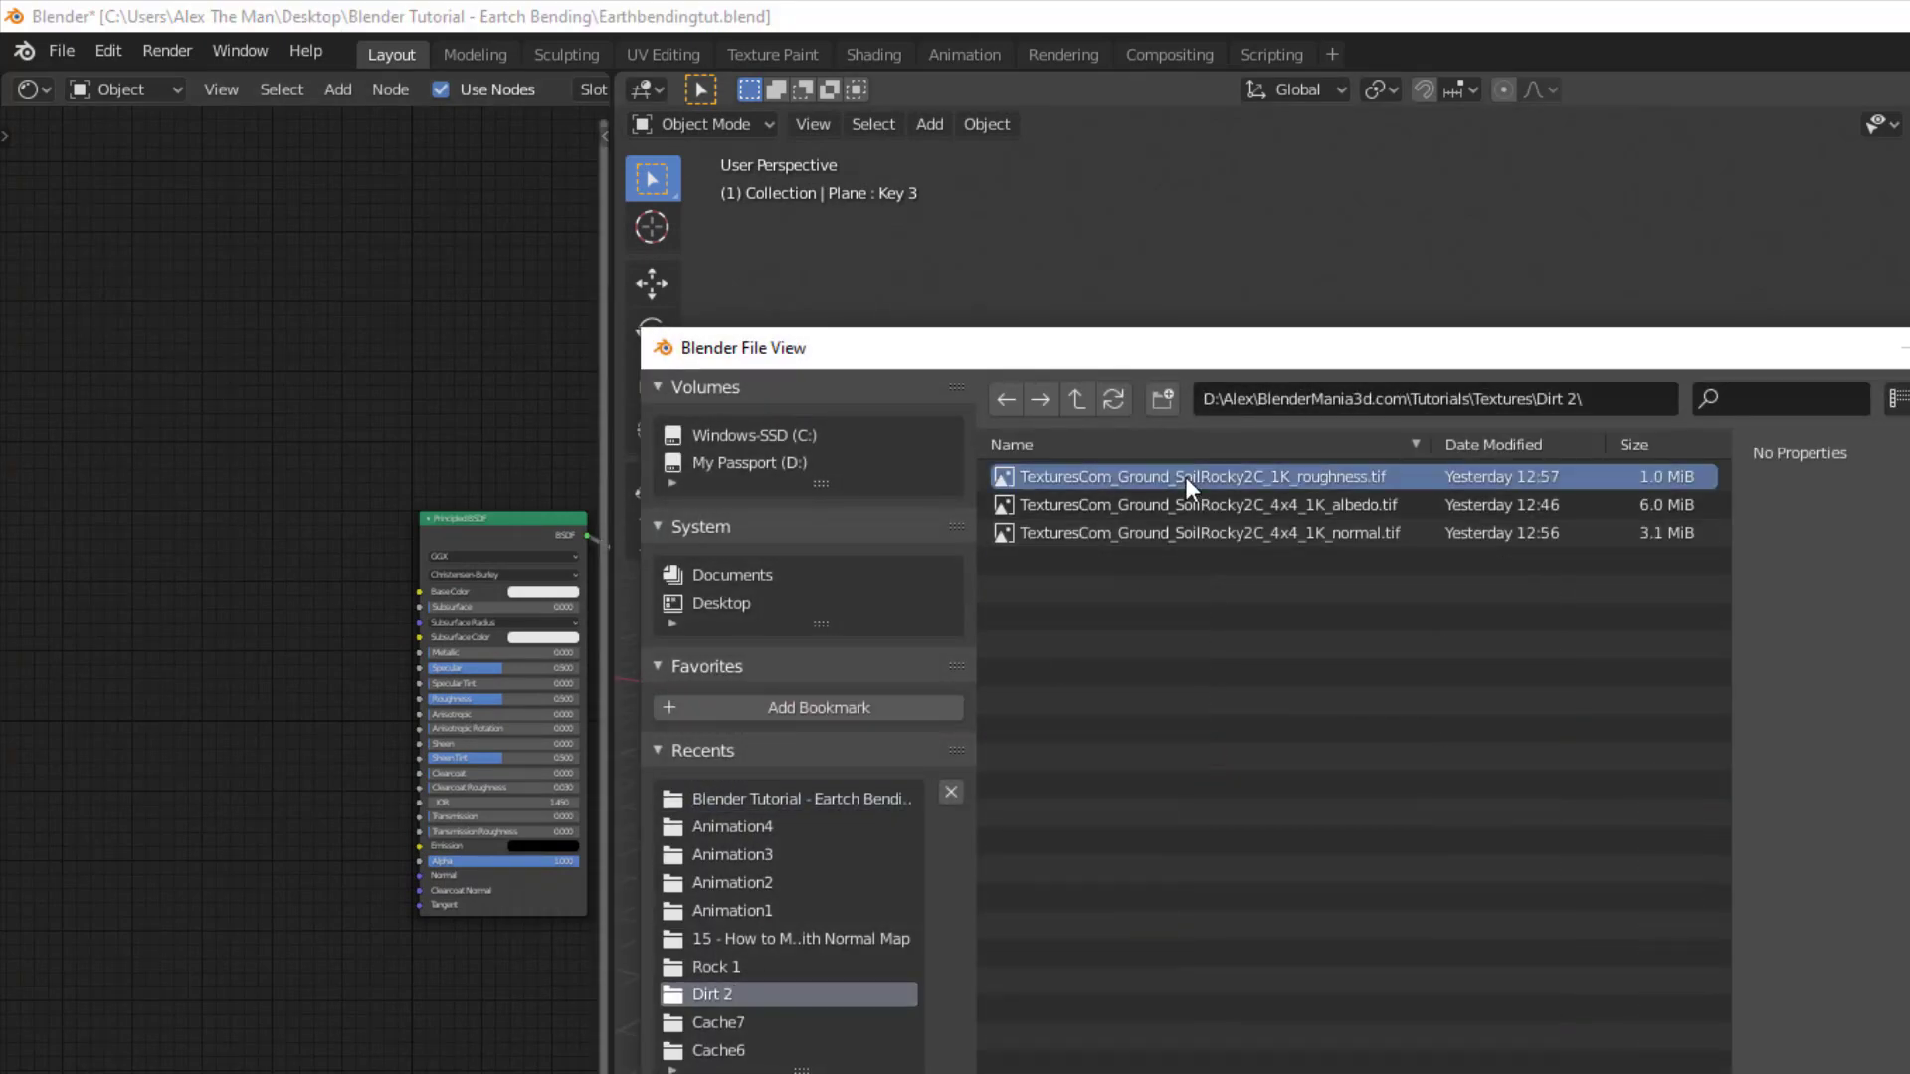
click(1219, 513)
key(a)
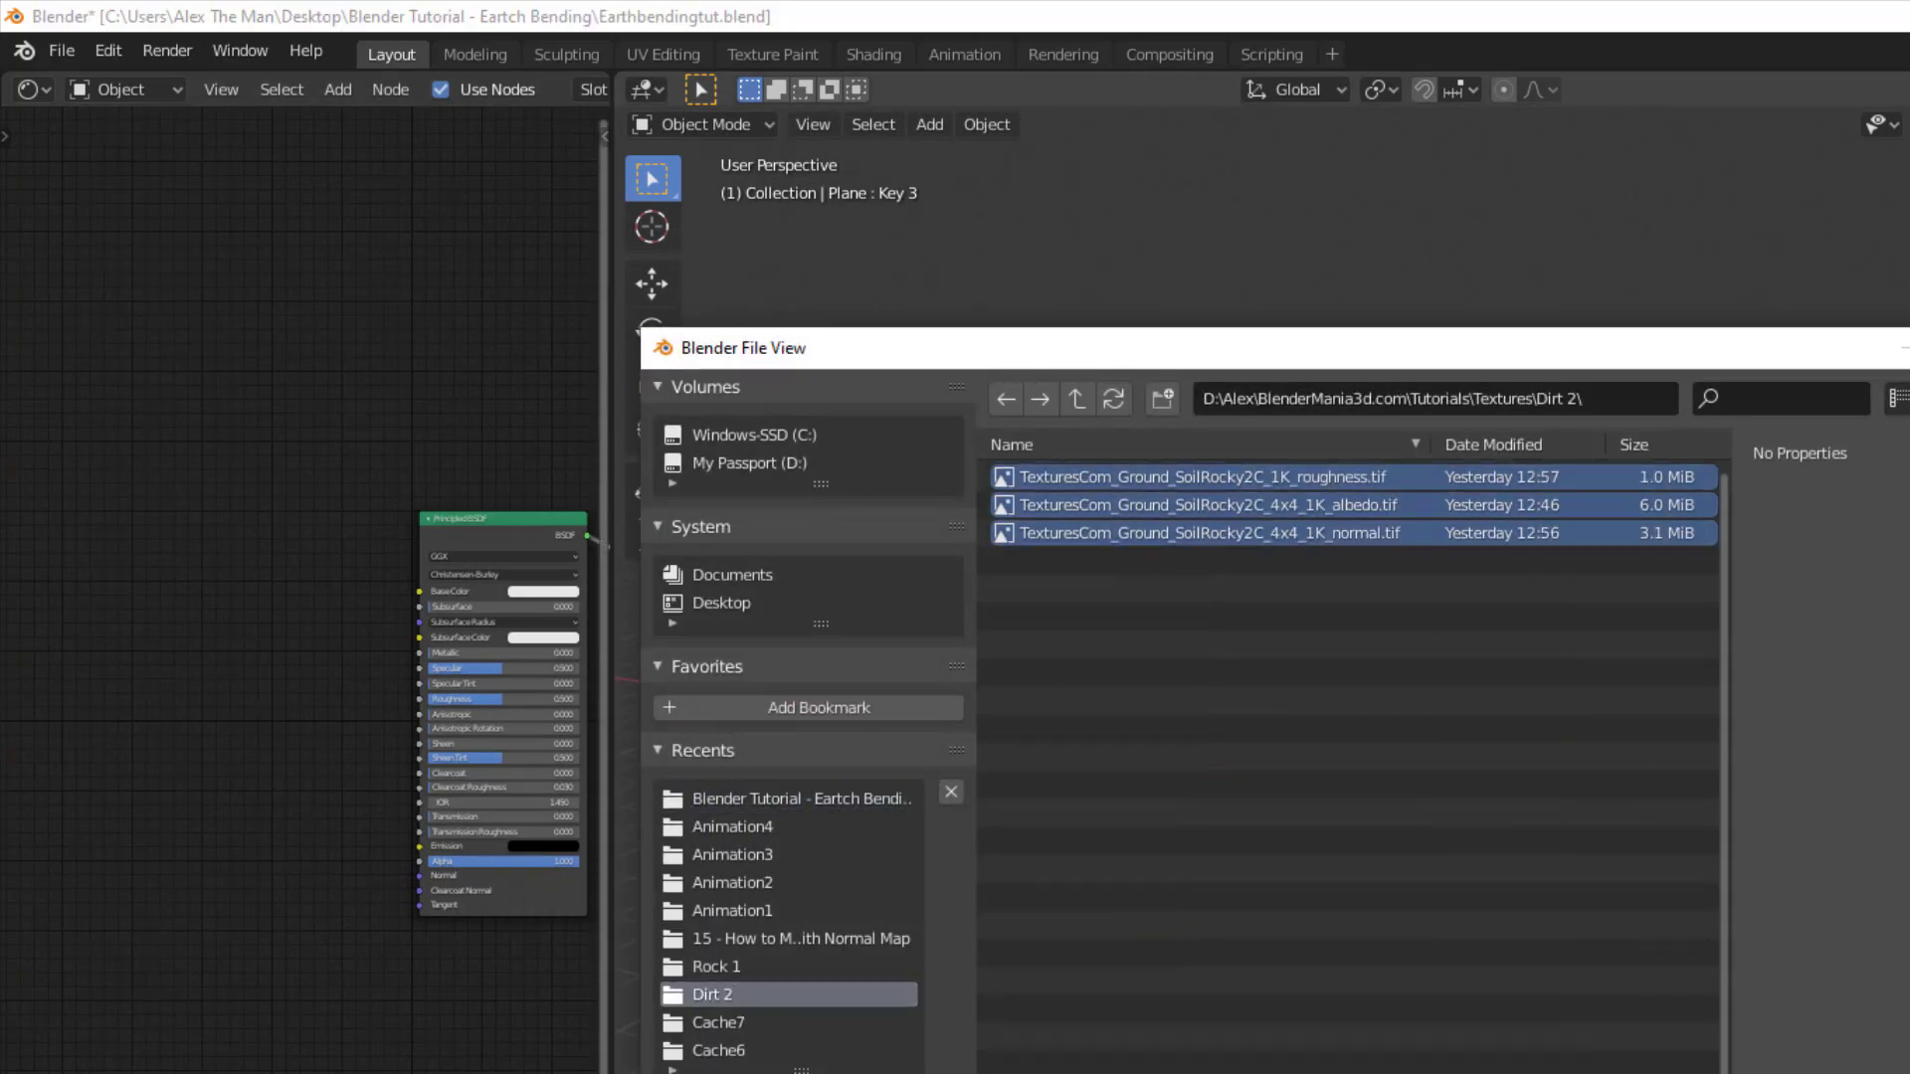
key(Return)
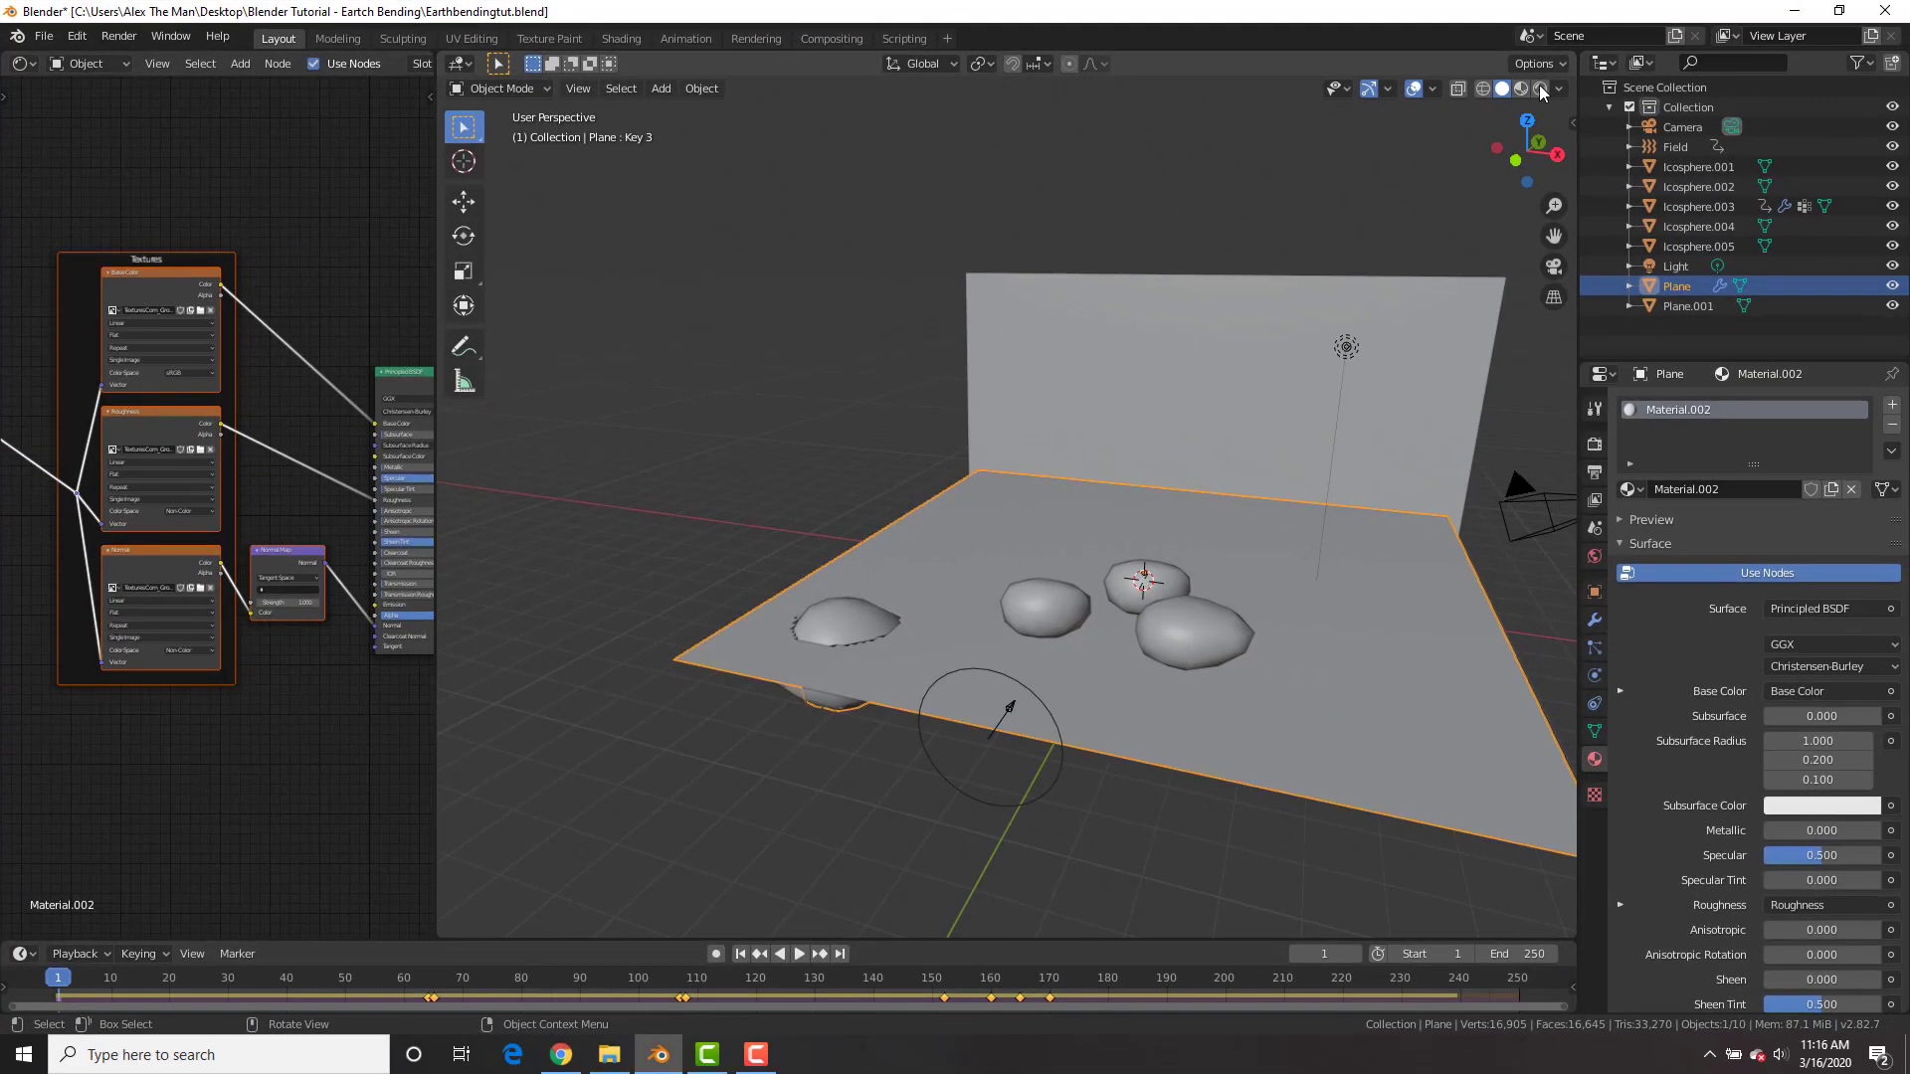
- Switch the 3D viewport to rendered shading and inspect the soil texture on the ground plane
click(1540, 90)
scroll(1130, 647, up, 3)
middle_drag(1130, 647, 1136, 662)
scroll(1150, 618, down, 4)
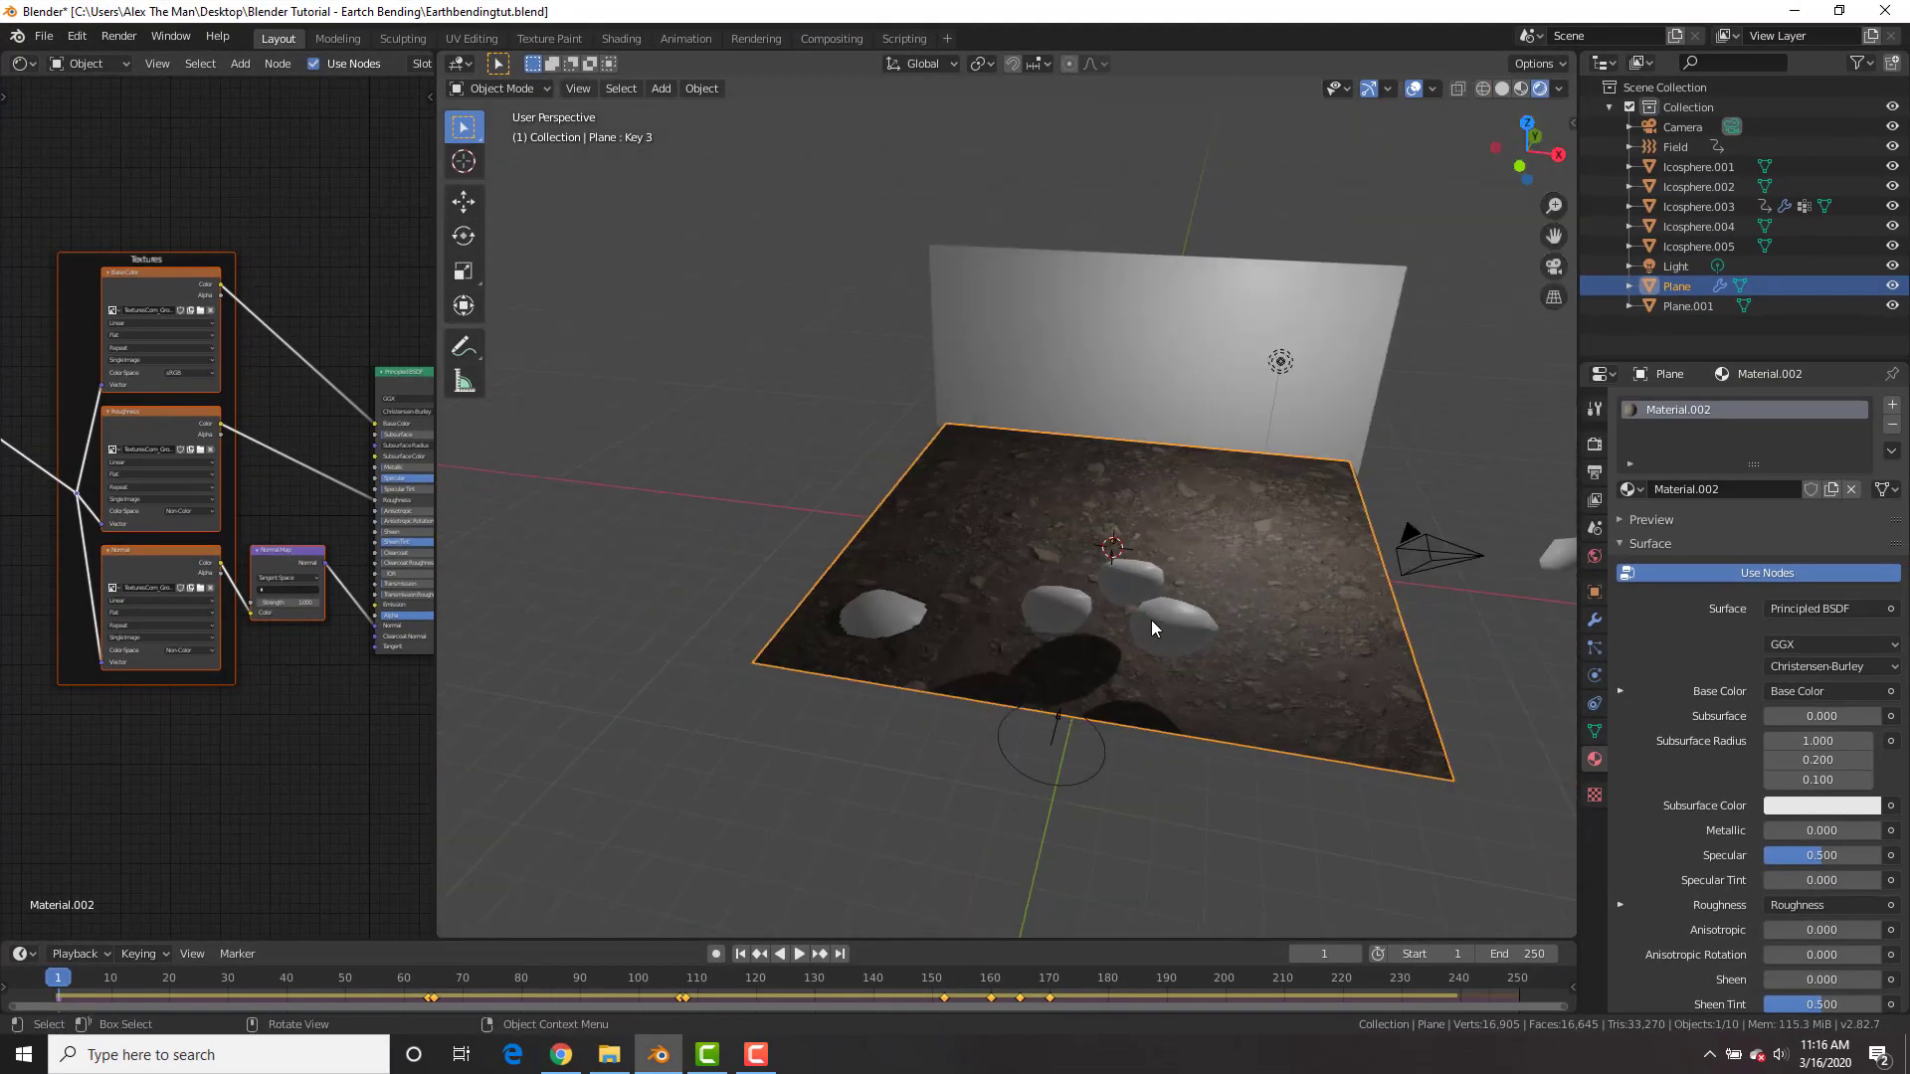
- Link the ground plane's soil material to the four boulders lying on the ground
click(1150, 619)
shift+click(1134, 575)
shift+click(1056, 609)
shift+click(883, 612)
shift+click(1085, 511)
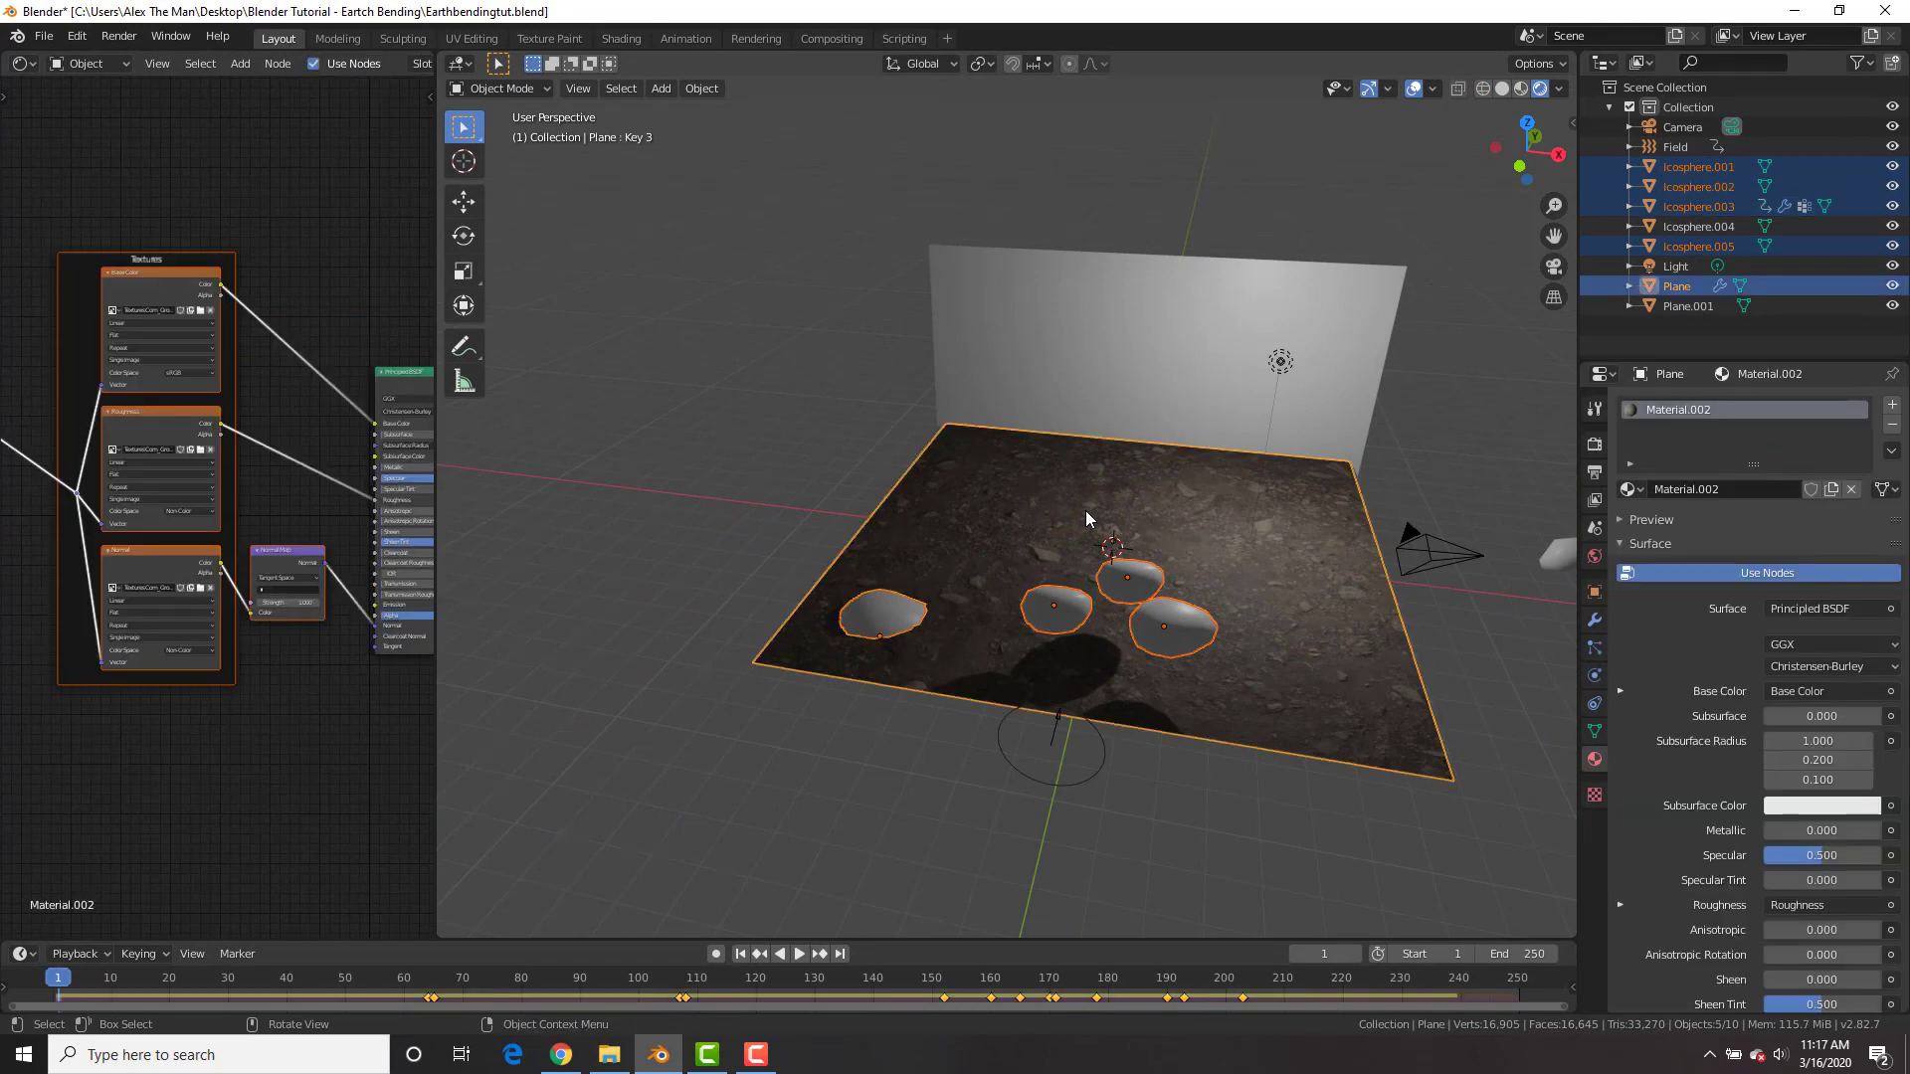
key(ctrl+l)
click(1031, 559)
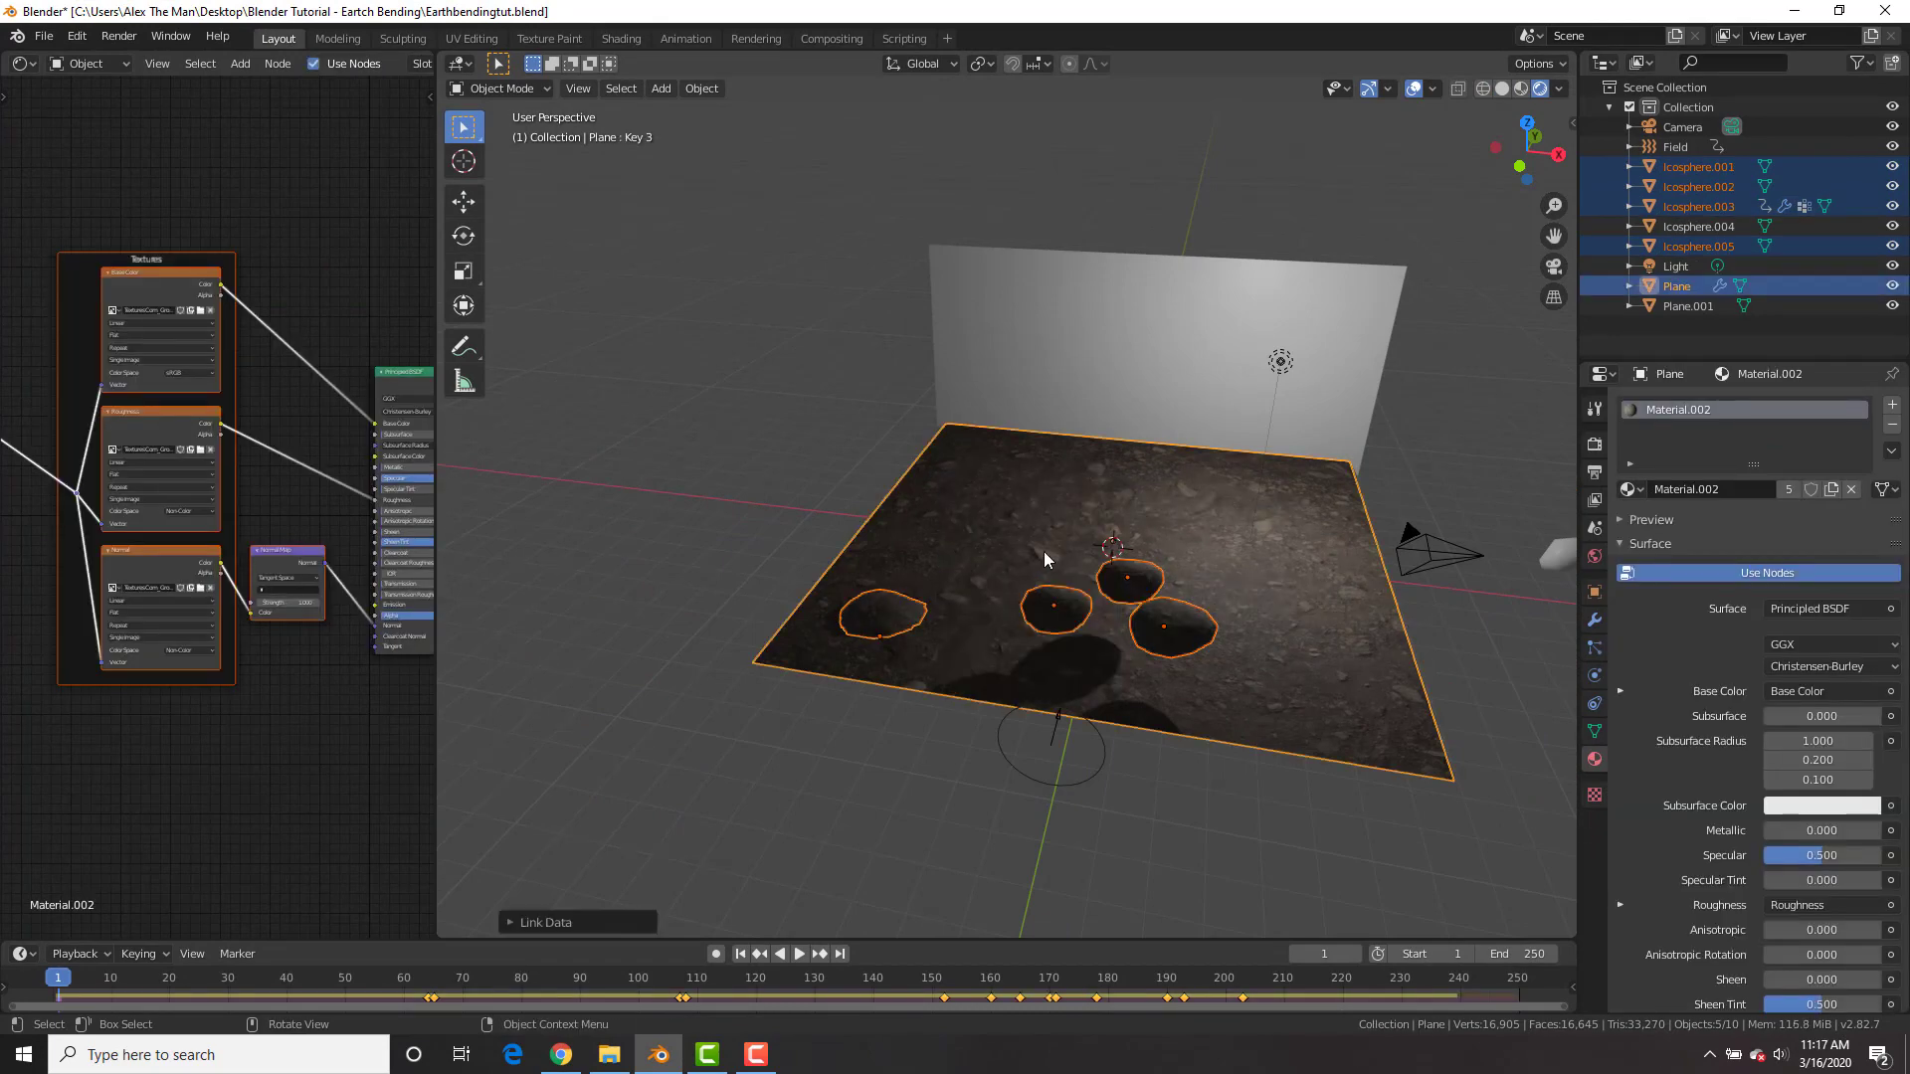
- Unwrap the four boulders together from the top view with Smart UV Project and its default settings
key(KP_7)
key(Tab)
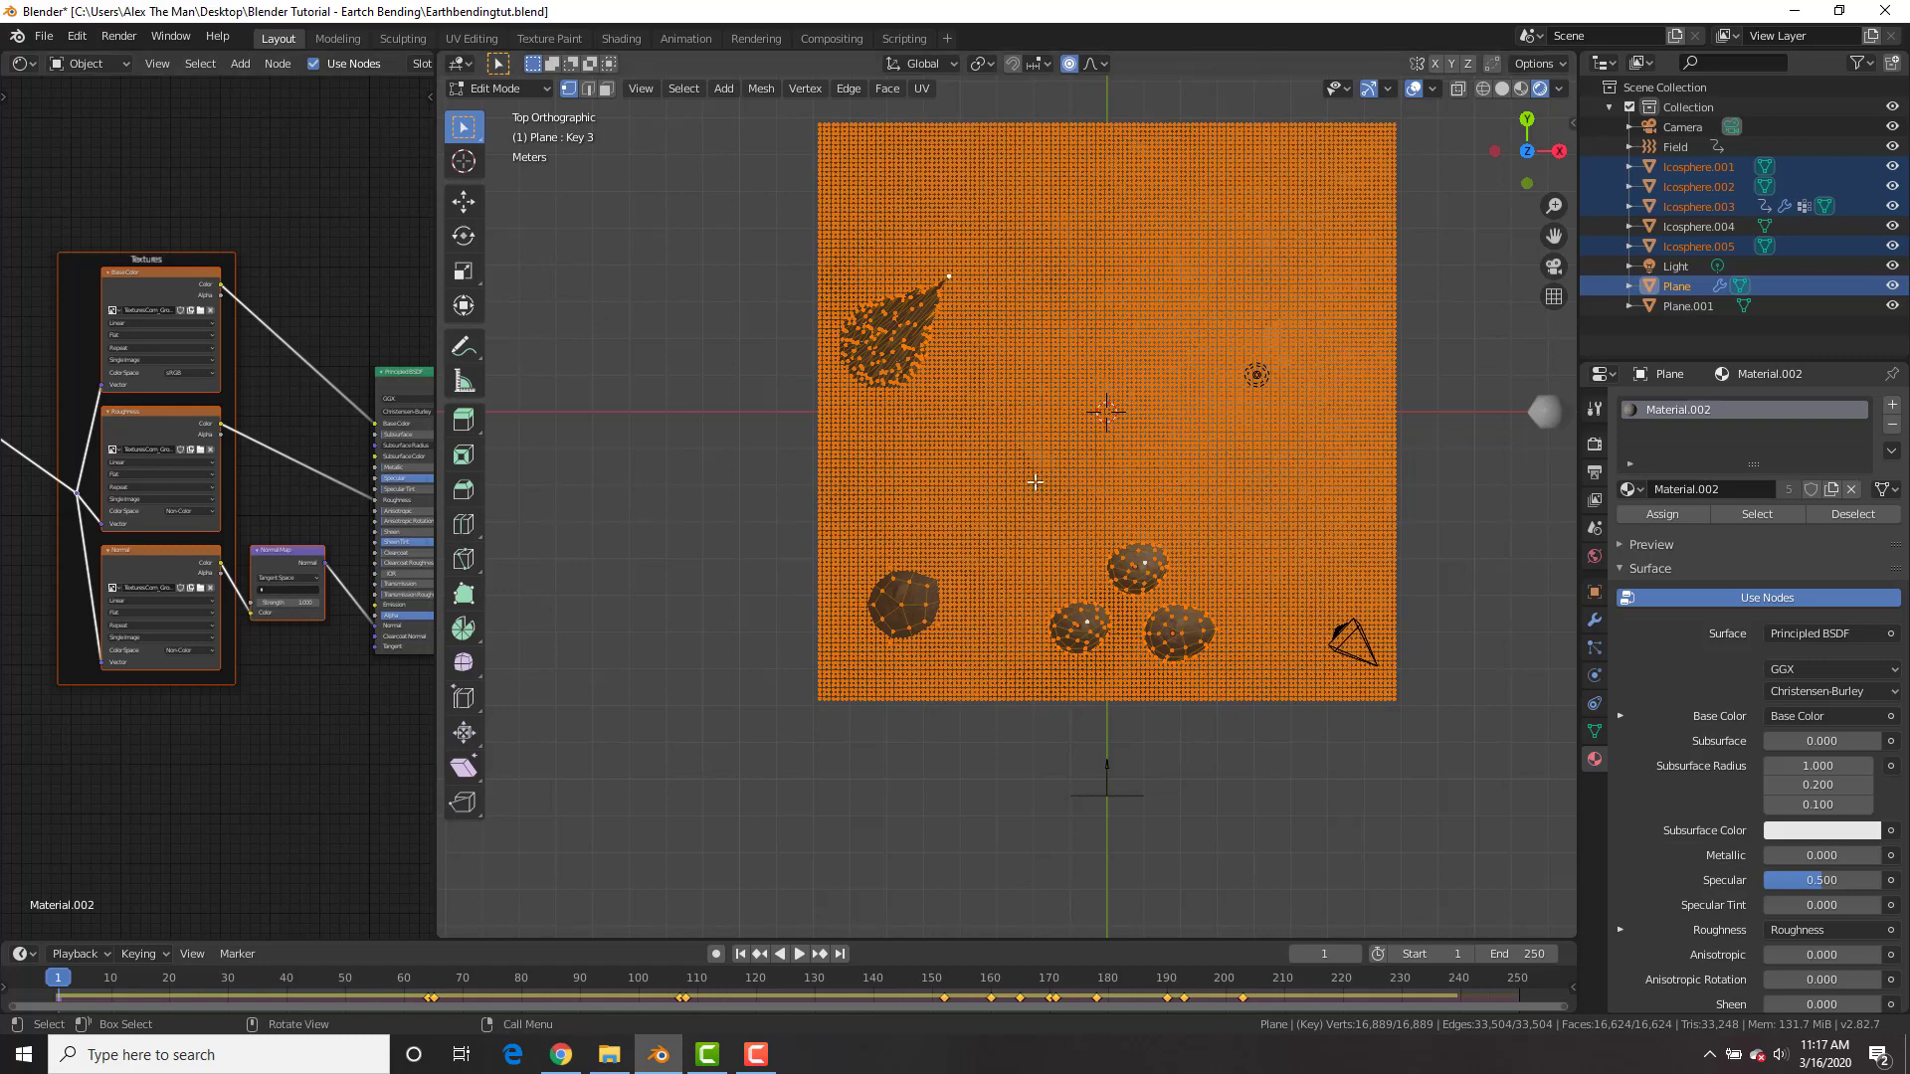
key(Tab)
click(1141, 563)
shift+click(1164, 633)
shift+click(1081, 626)
shift+click(918, 604)
key(Tab)
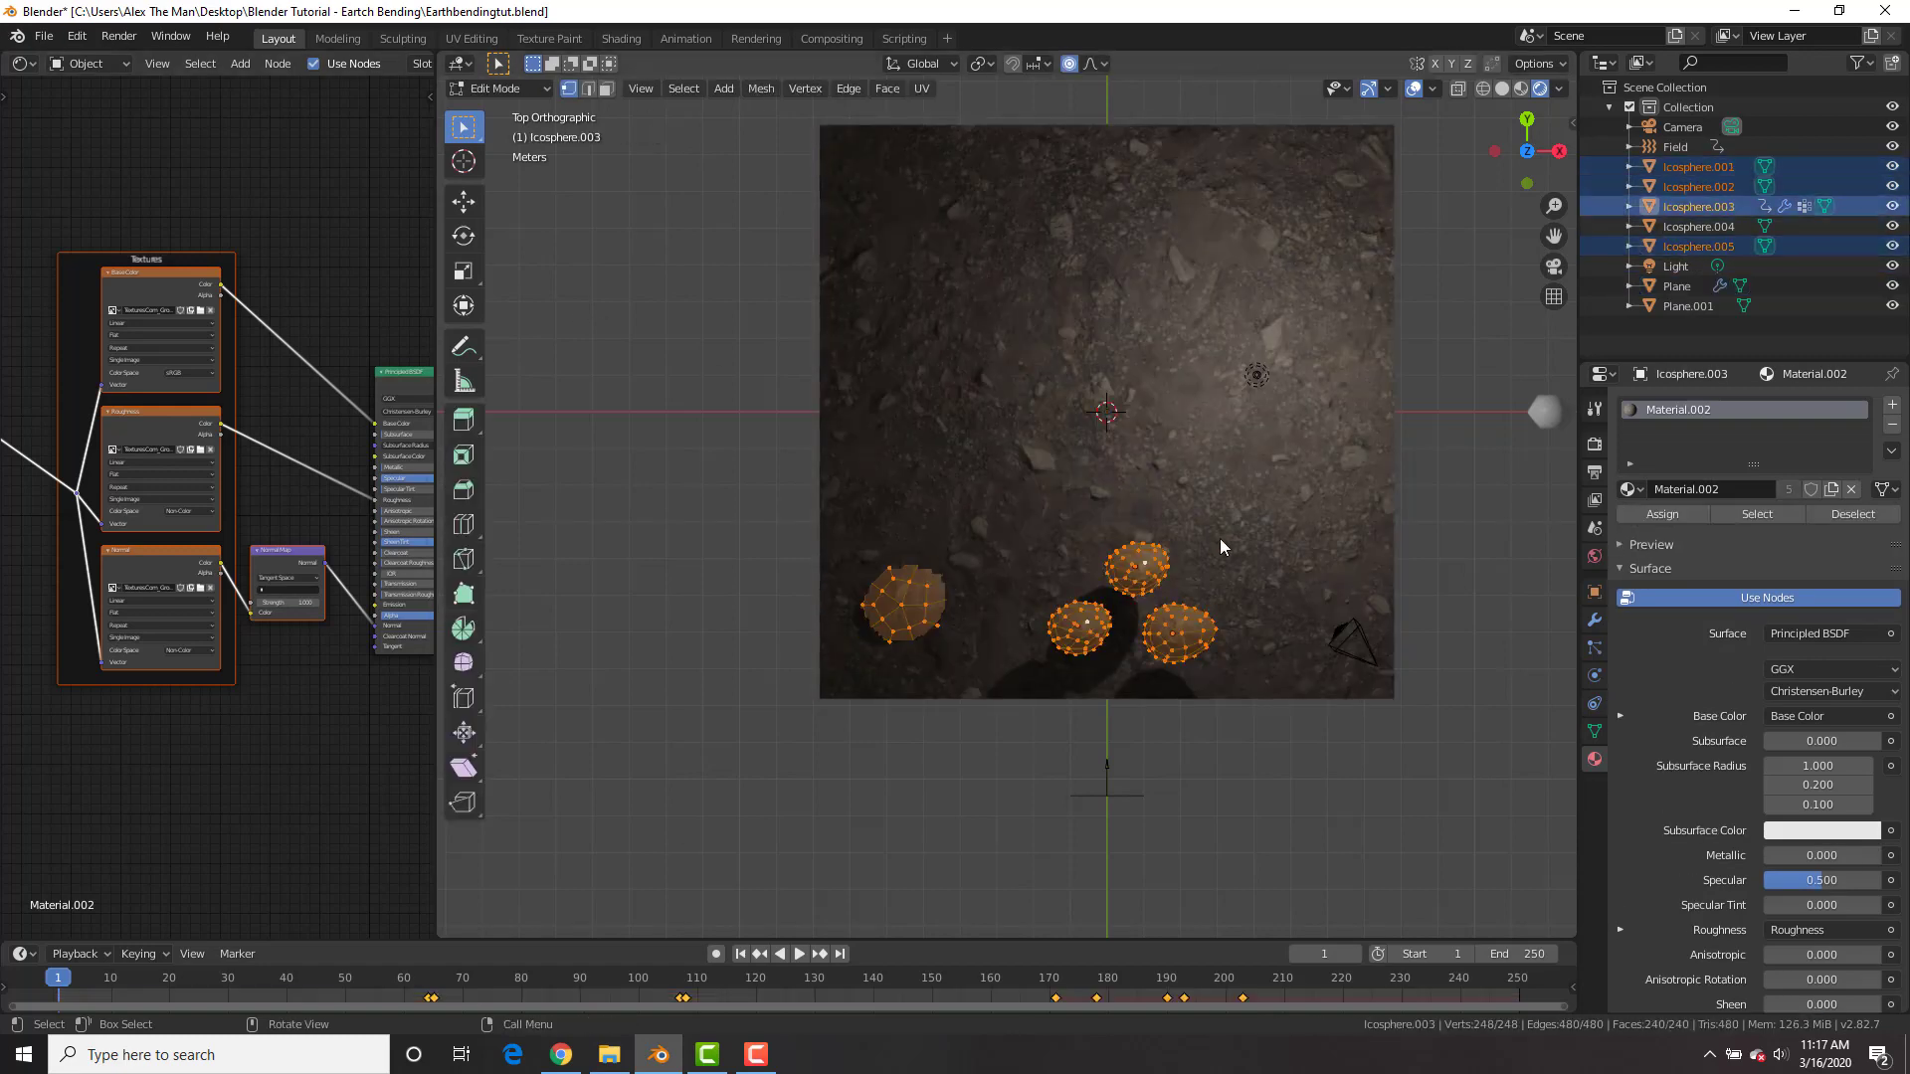
key(u)
click(1209, 587)
click(1200, 736)
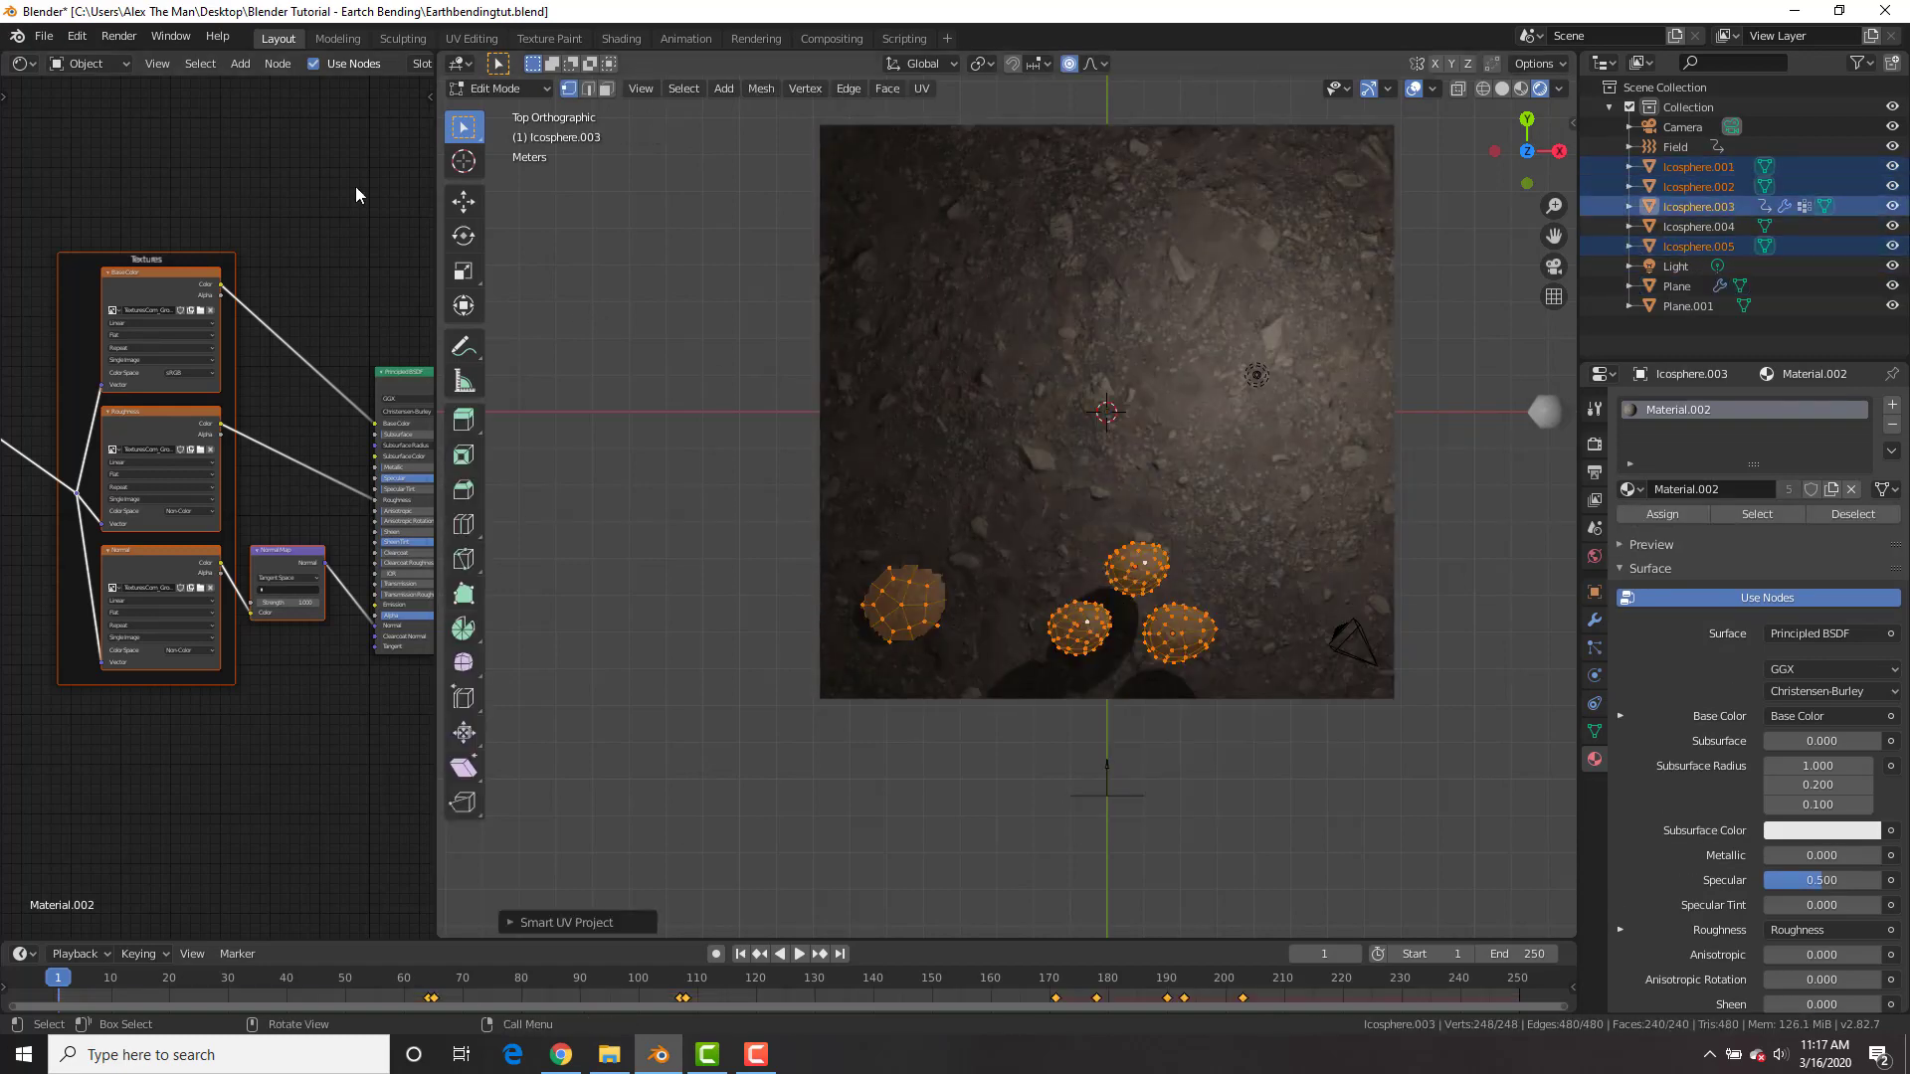
- Change the Shader Editor to a UV Editor and scale all UVs of the four boulders
click(22, 63)
click(71, 186)
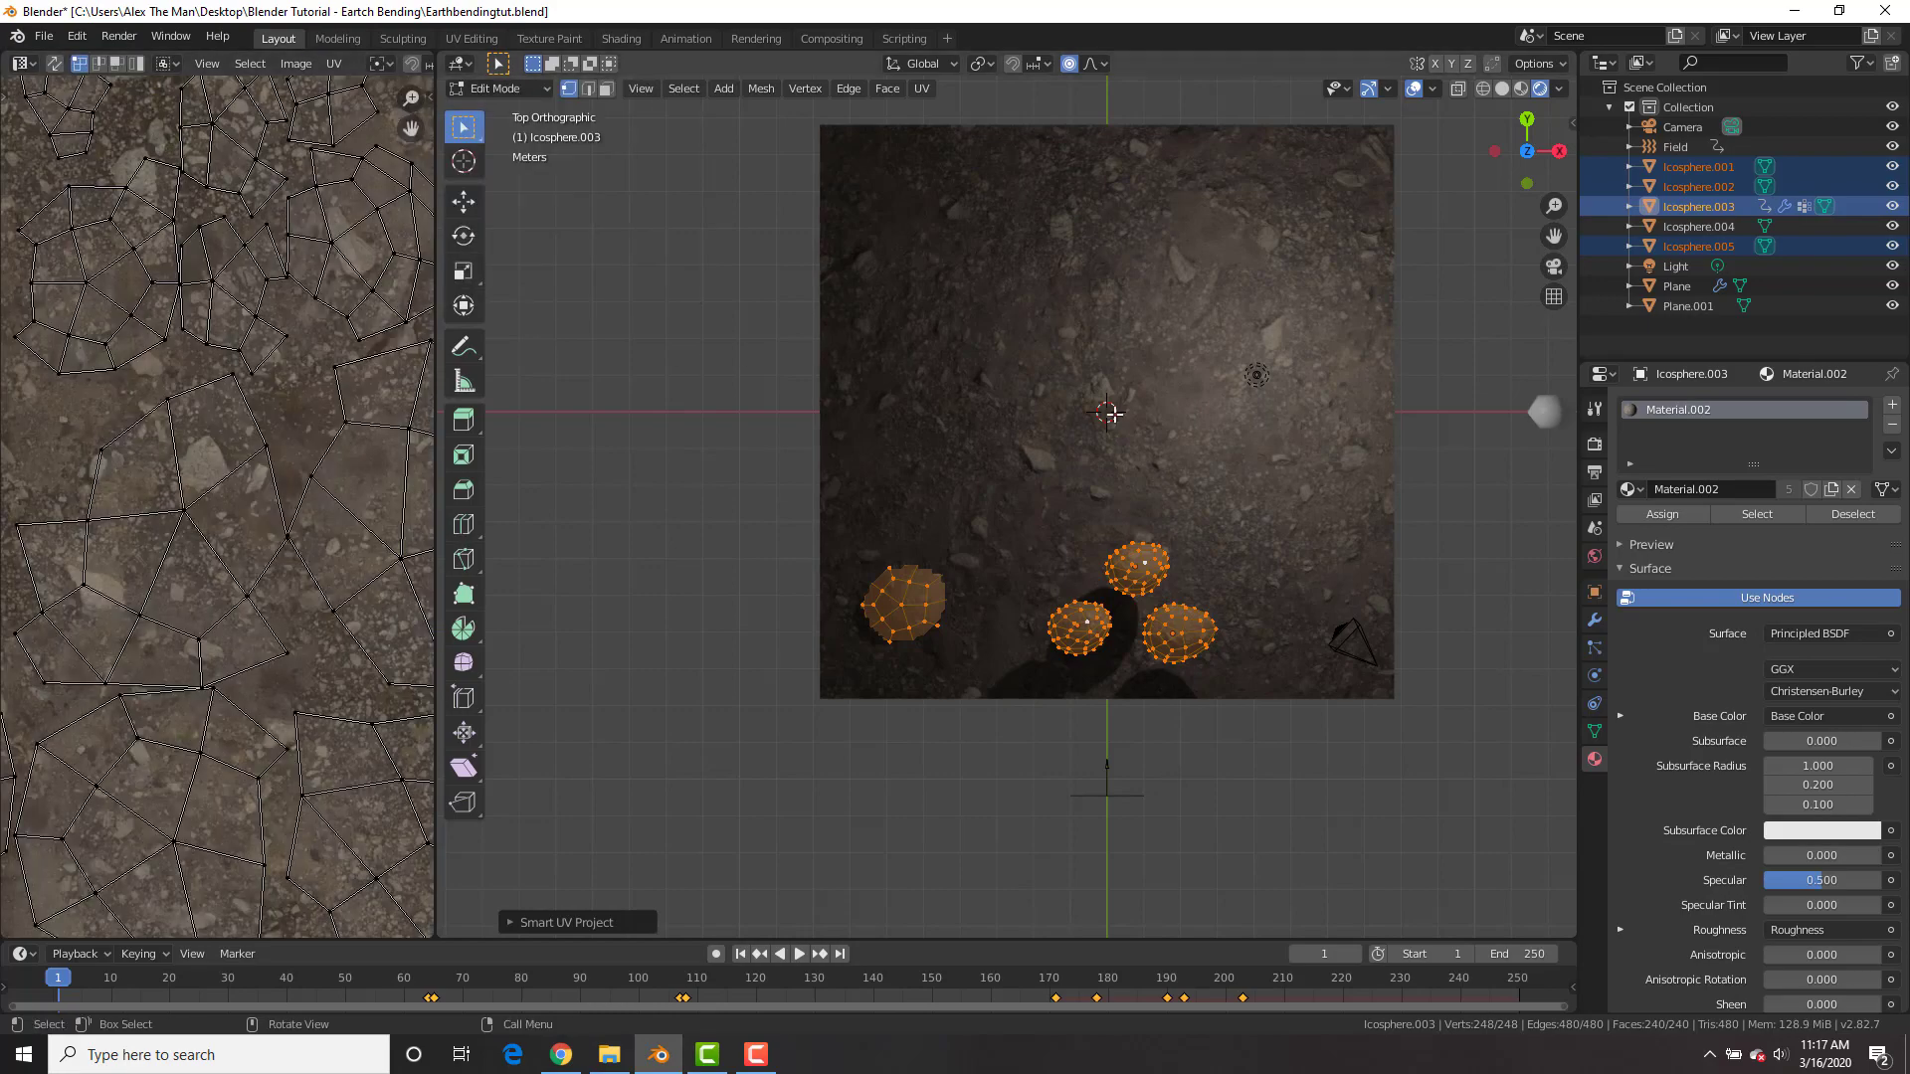
scroll(1261, 524, up, 4)
middle_drag(1262, 524, 1181, 332)
scroll(219, 393, down, 5)
key(a)
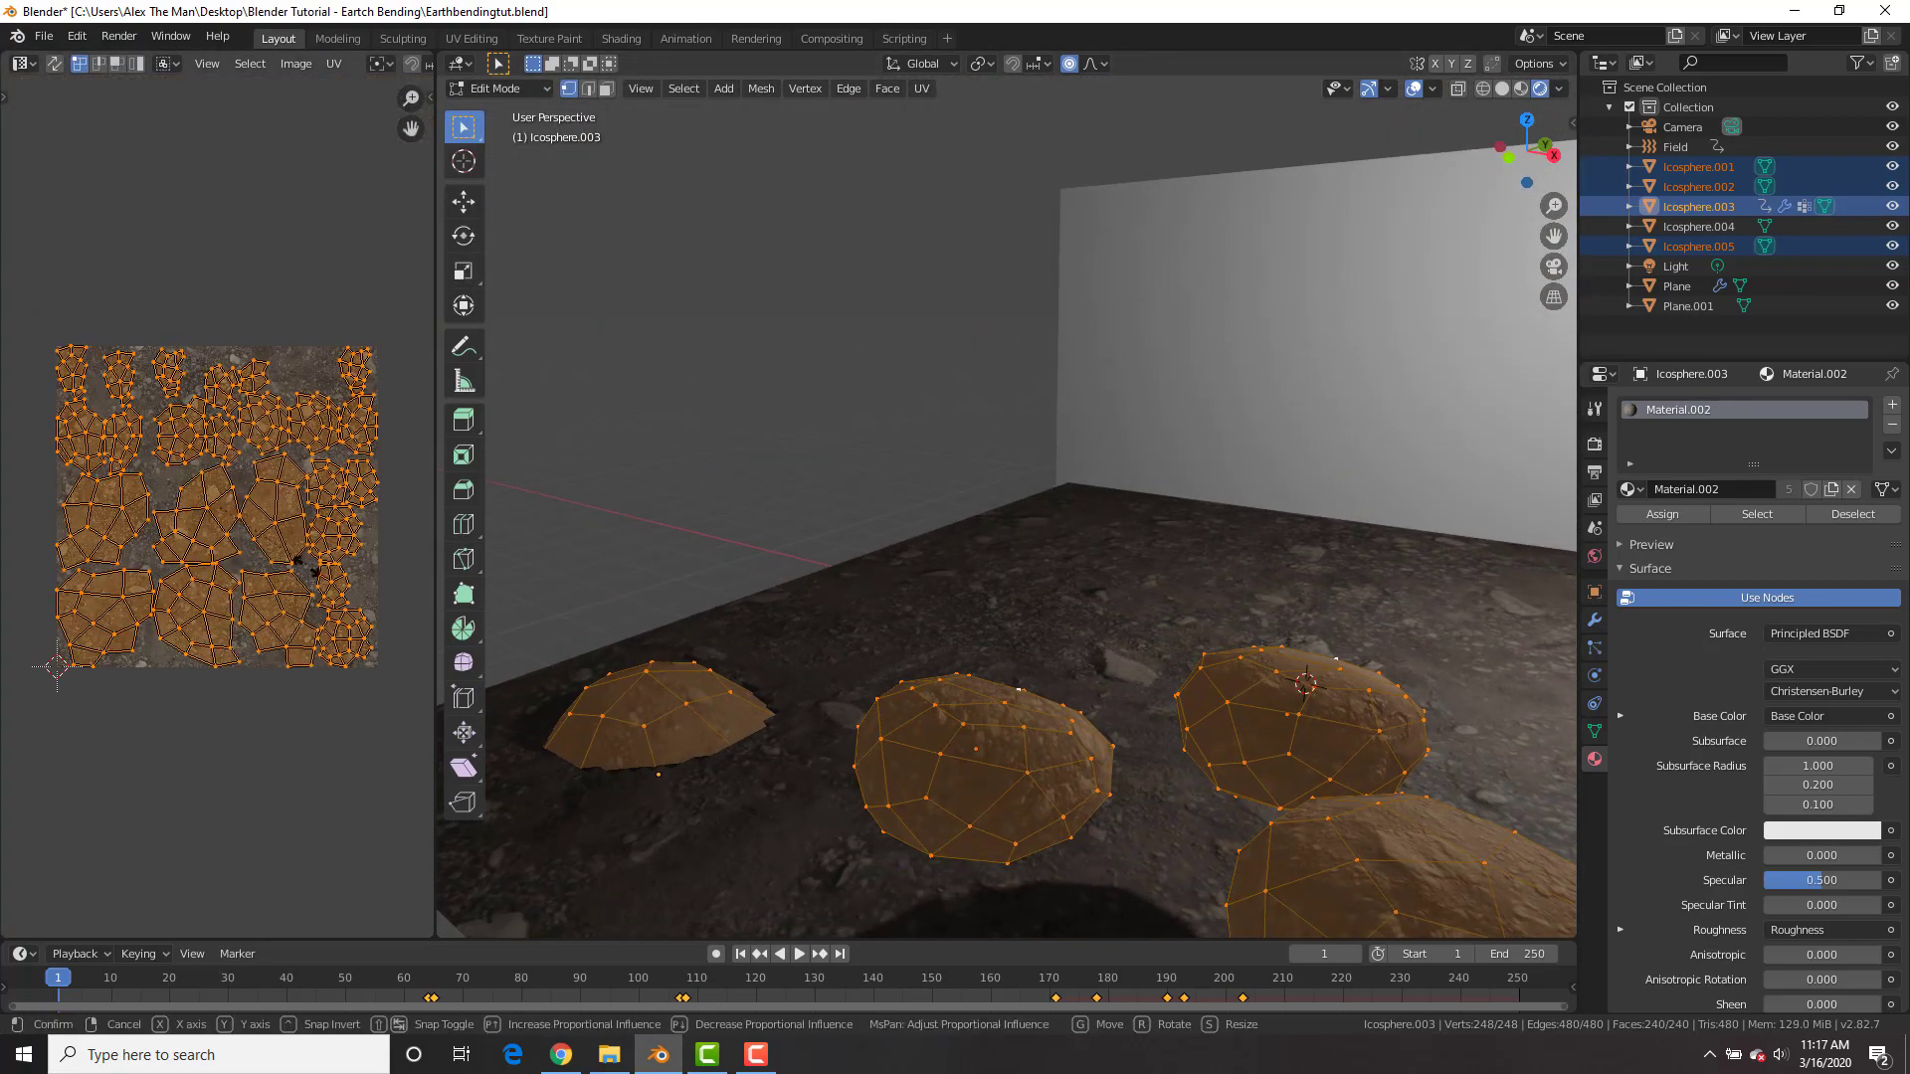
key(s)
click(1056, 694)
key(Tab)
- Enlarge the ground plane's entire UV layout in the UV Editor so the soil texture repeats at a finer scale
click(1180, 611)
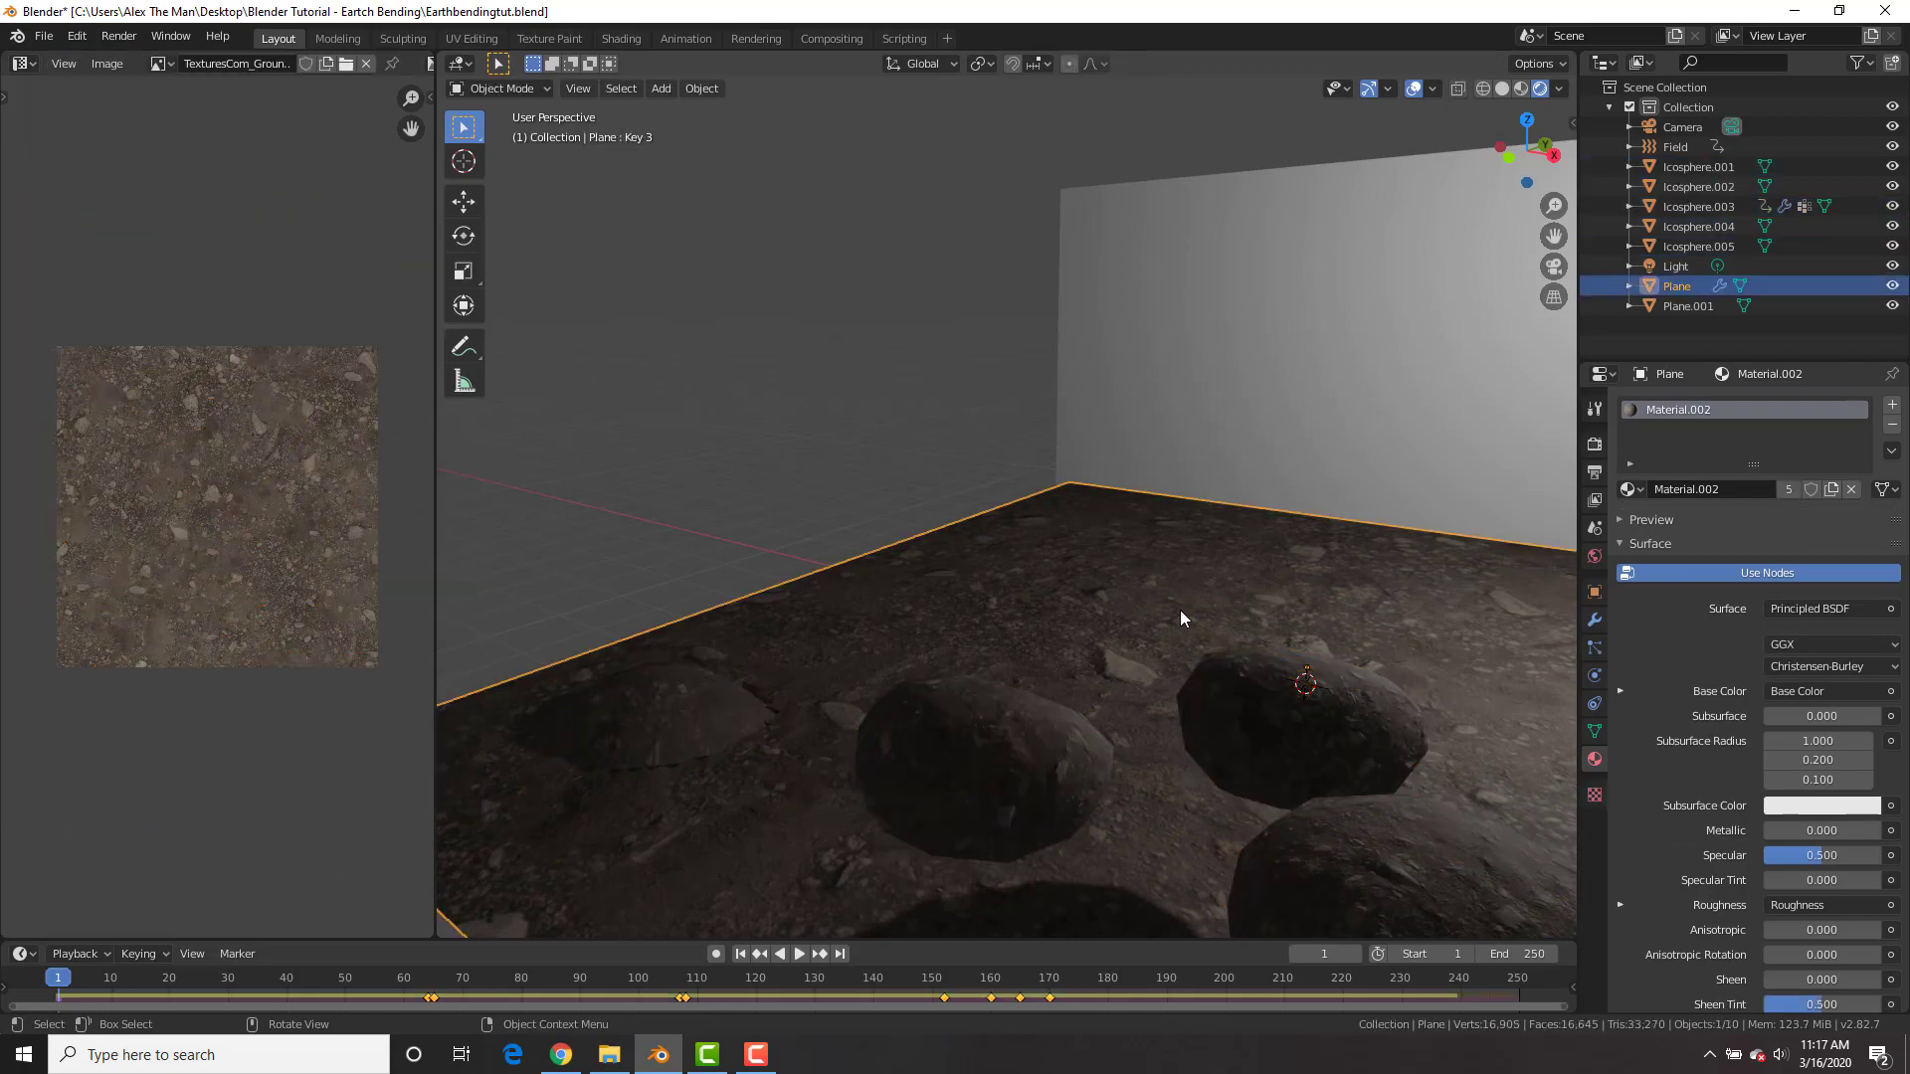
key(Tab)
key(KP_7)
key(a)
key(s)
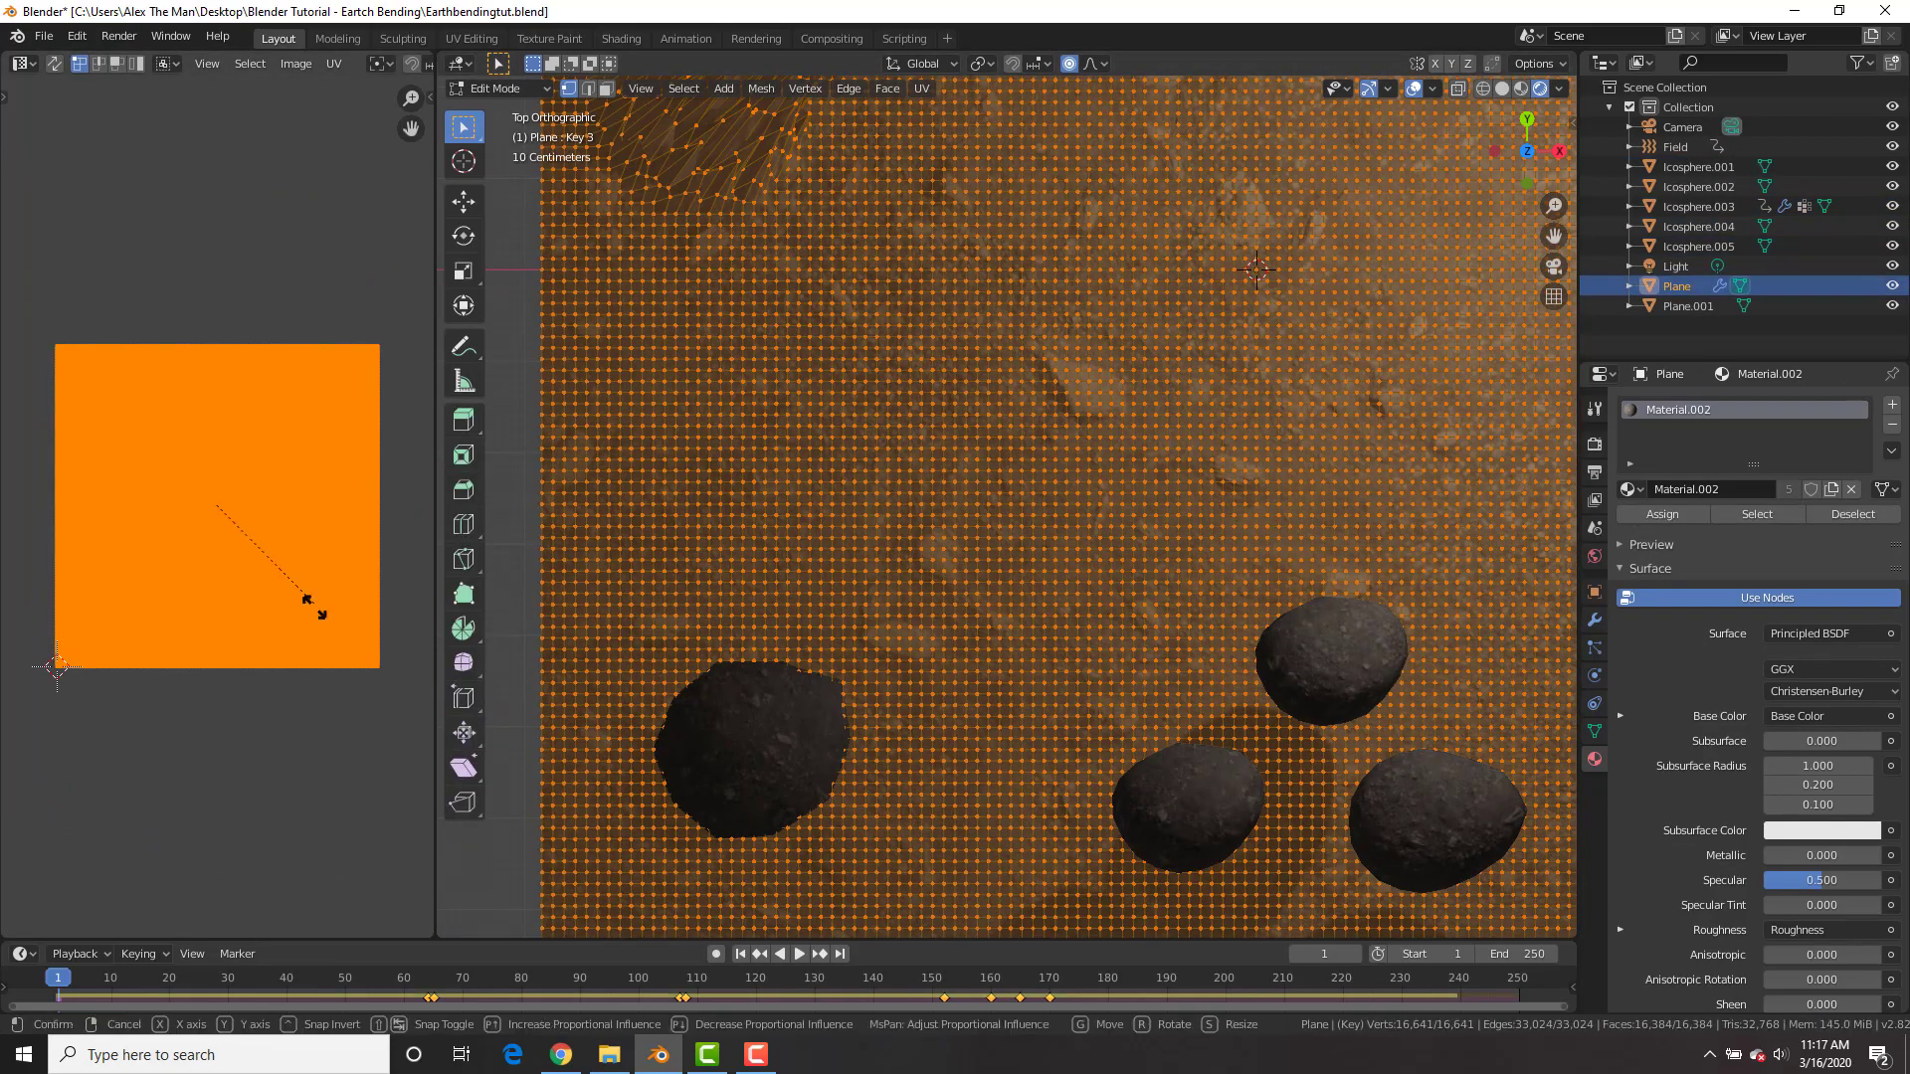
click(159, 701)
middle_drag(952, 433, 894, 341)
key(Tab)
scroll(1222, 569, down, 6)
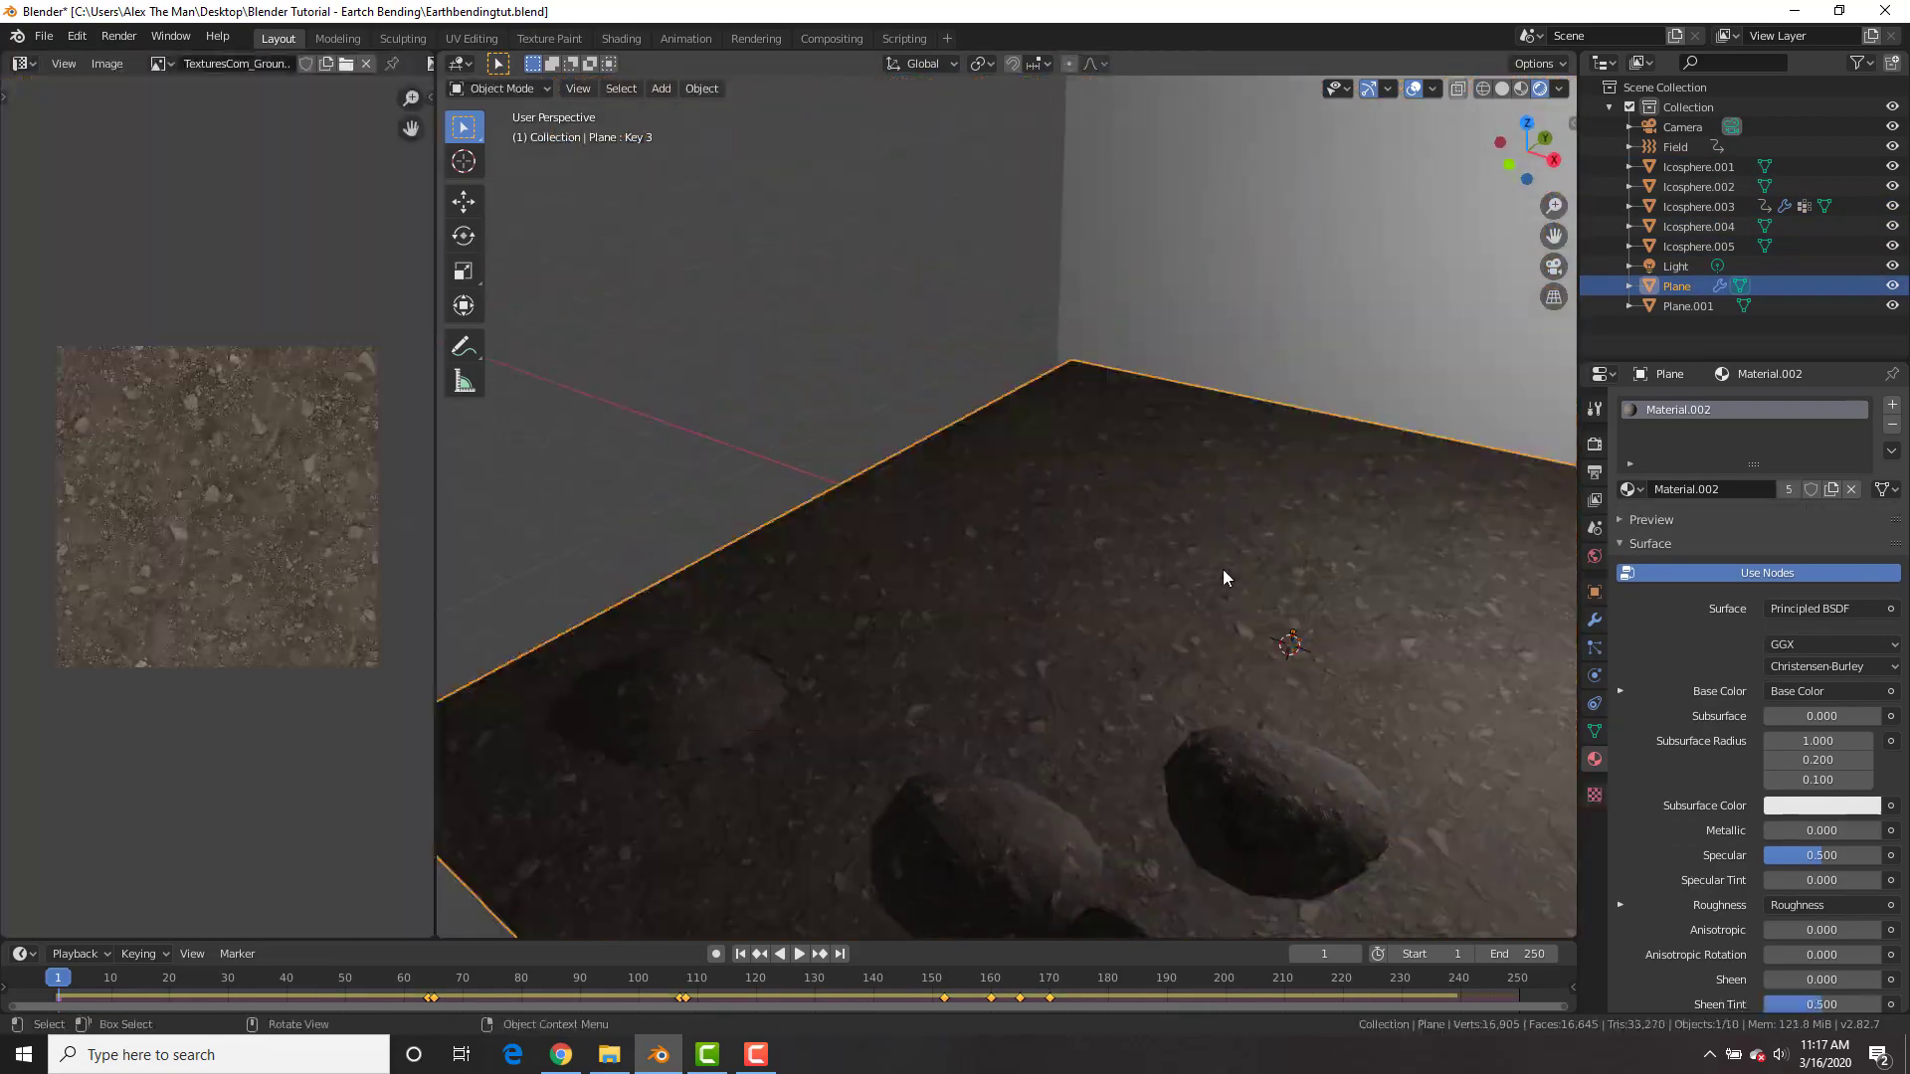
- Change the point light to a Sun with strength 4 and freely rotate it to redirect its light across the ground
click(1213, 352)
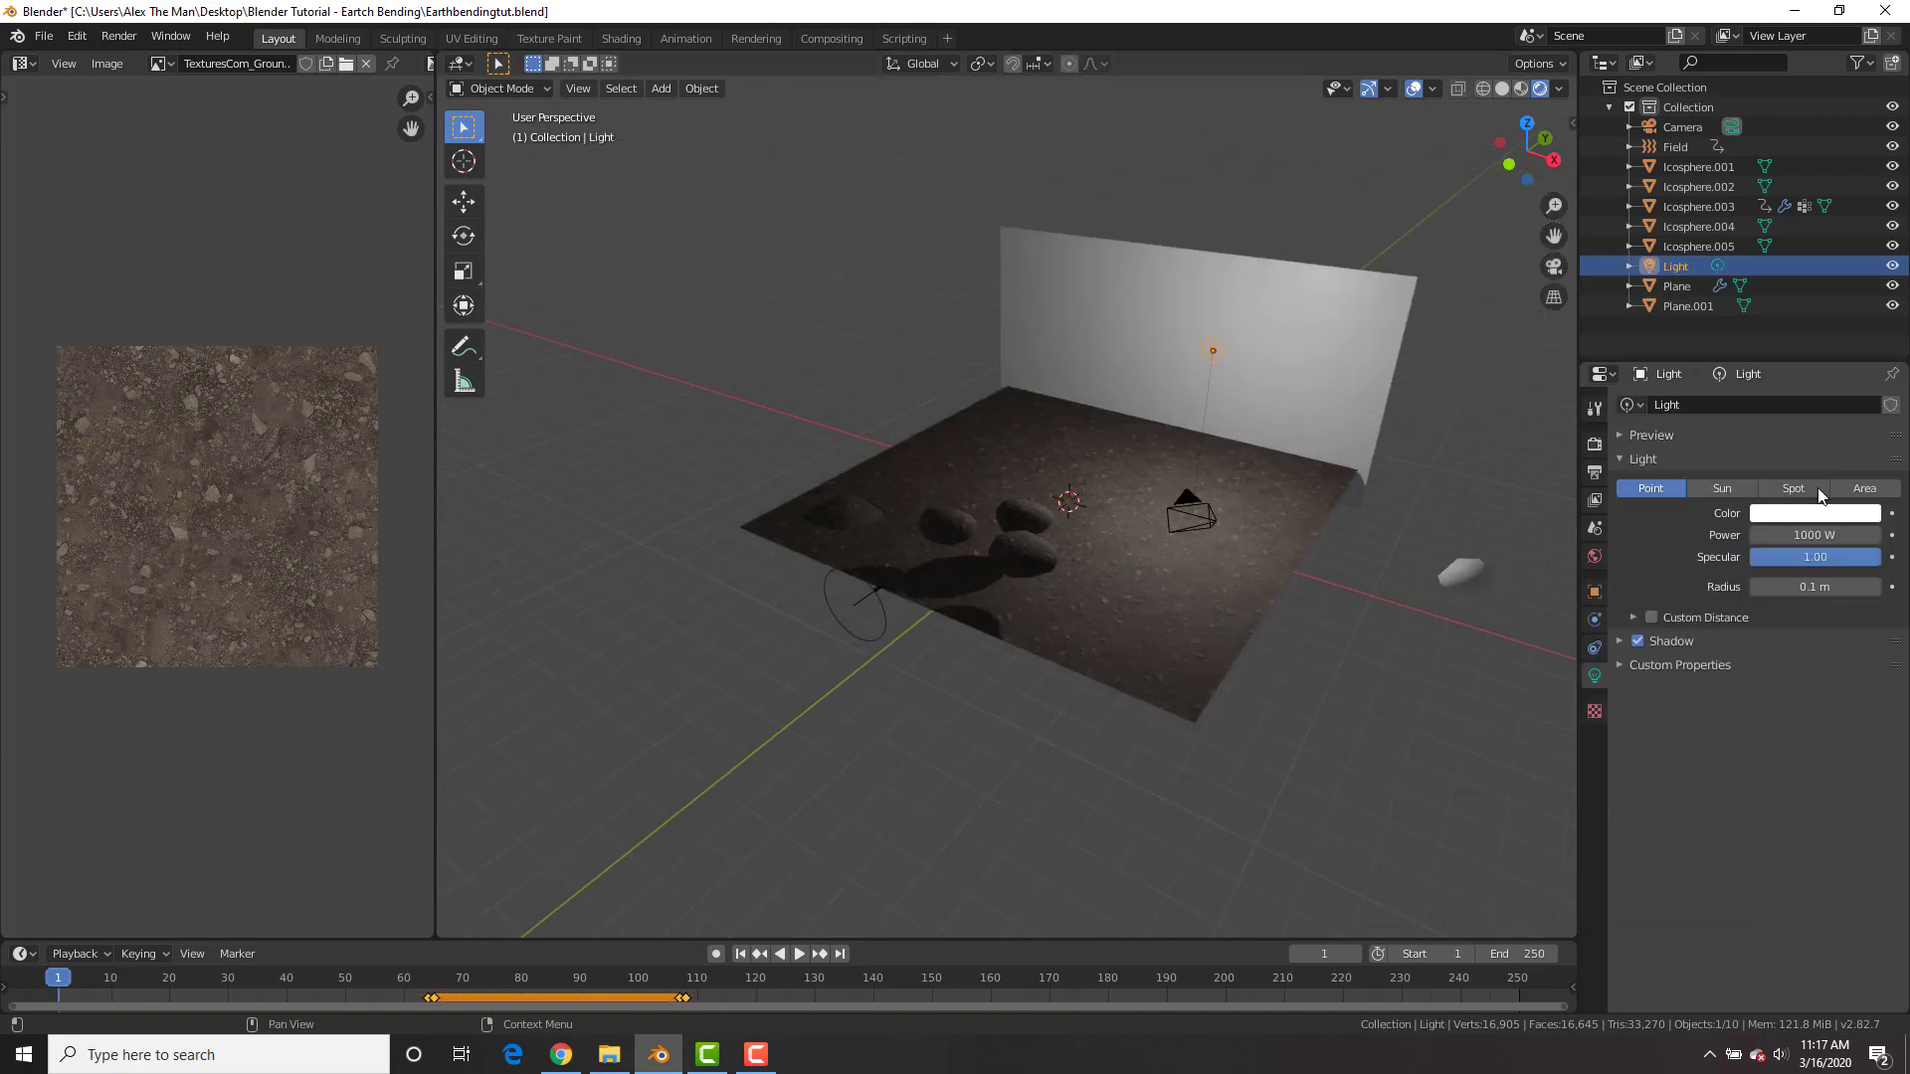
click(1735, 488)
click(1790, 535)
text(4)
key(Return)
key(r)
key(r)
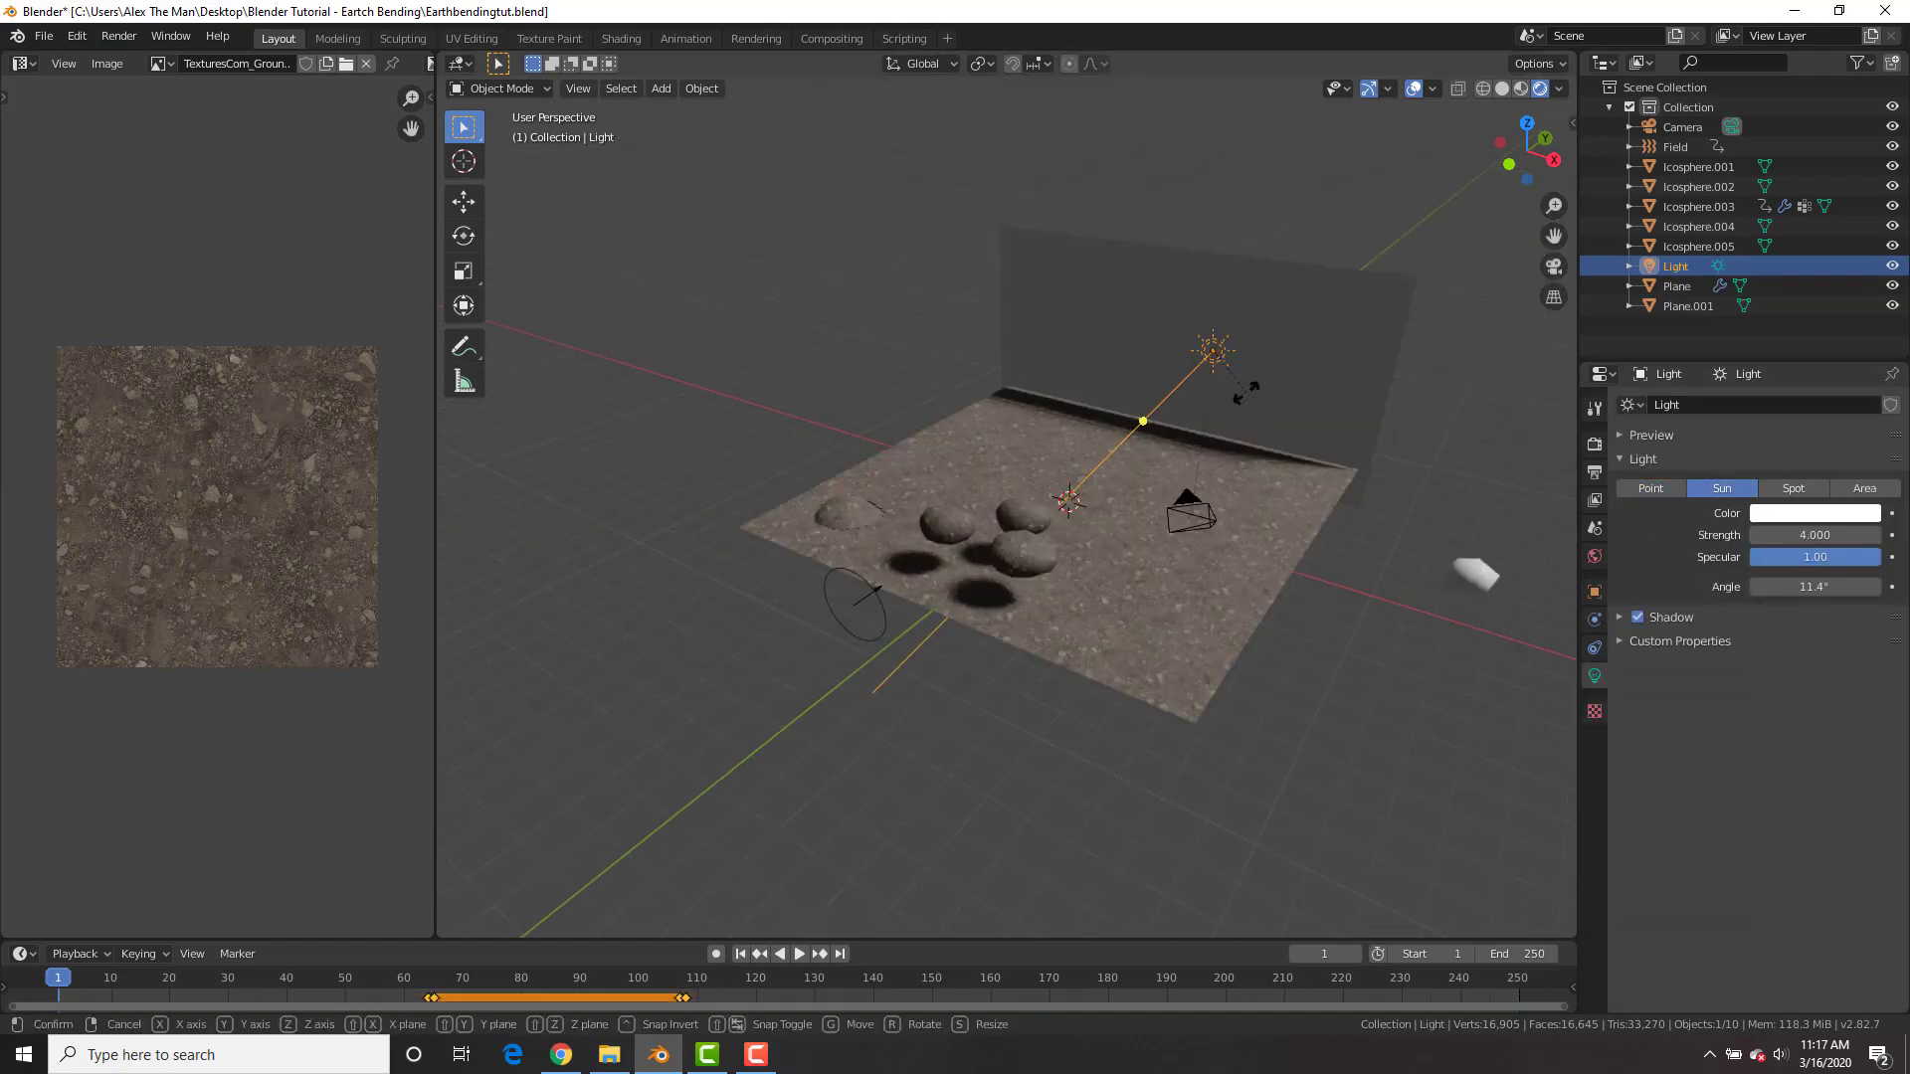
click(1334, 315)
- Hide the back wall in the viewport through its object visibility settings and show it again
click(1334, 314)
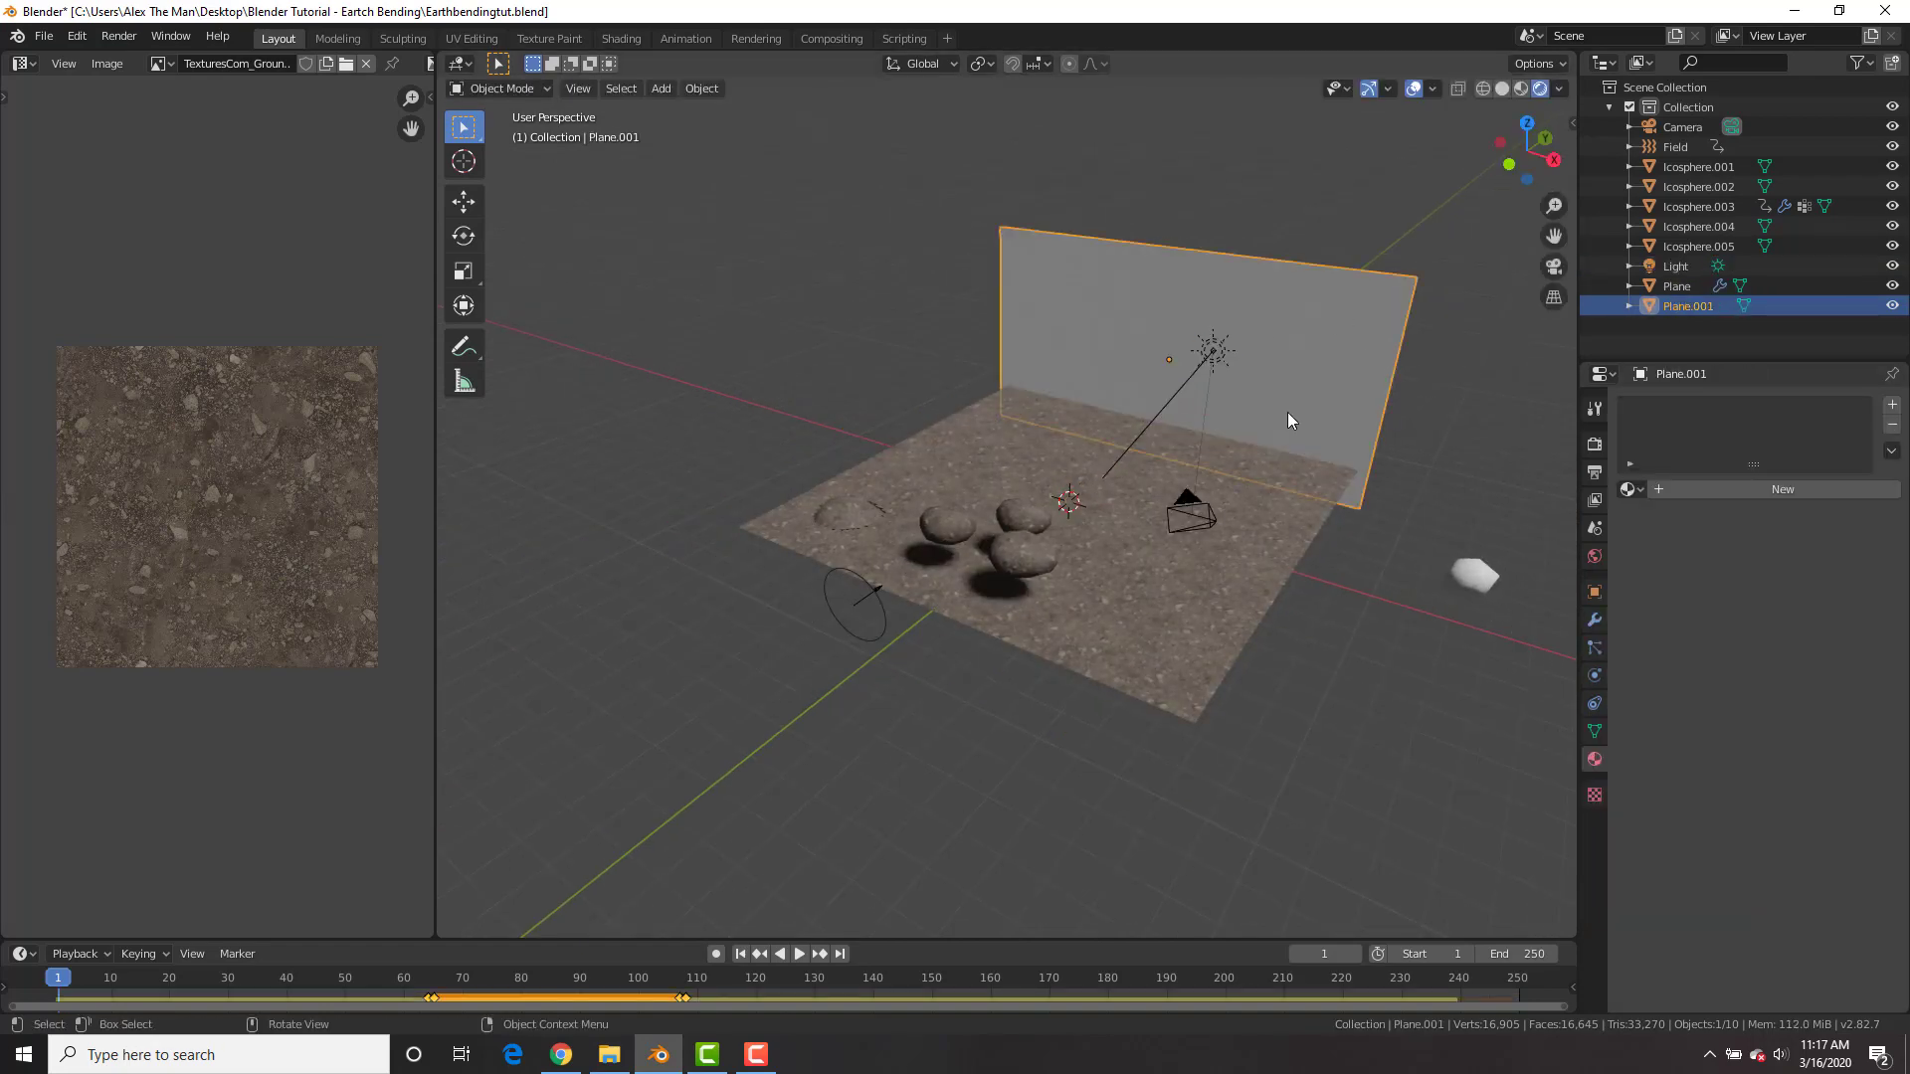
click(1596, 593)
click(1652, 807)
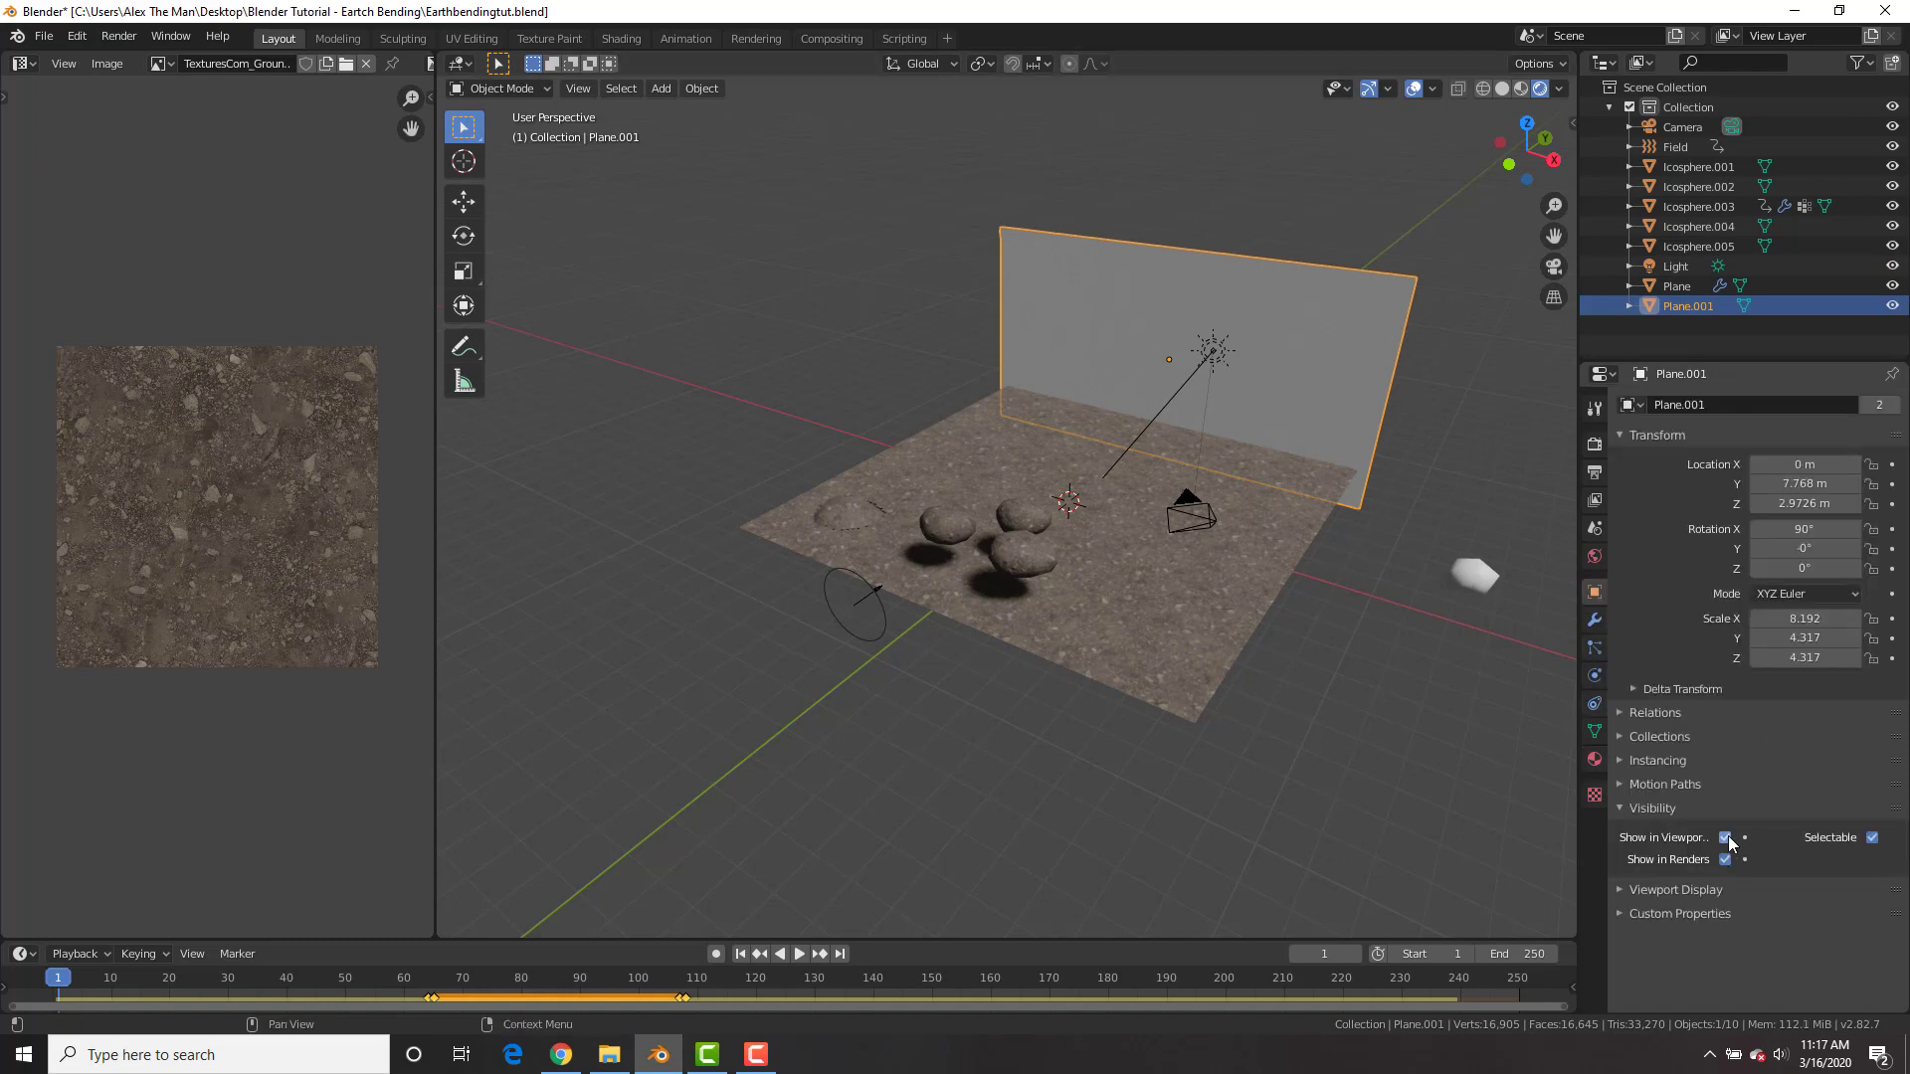
click(1726, 838)
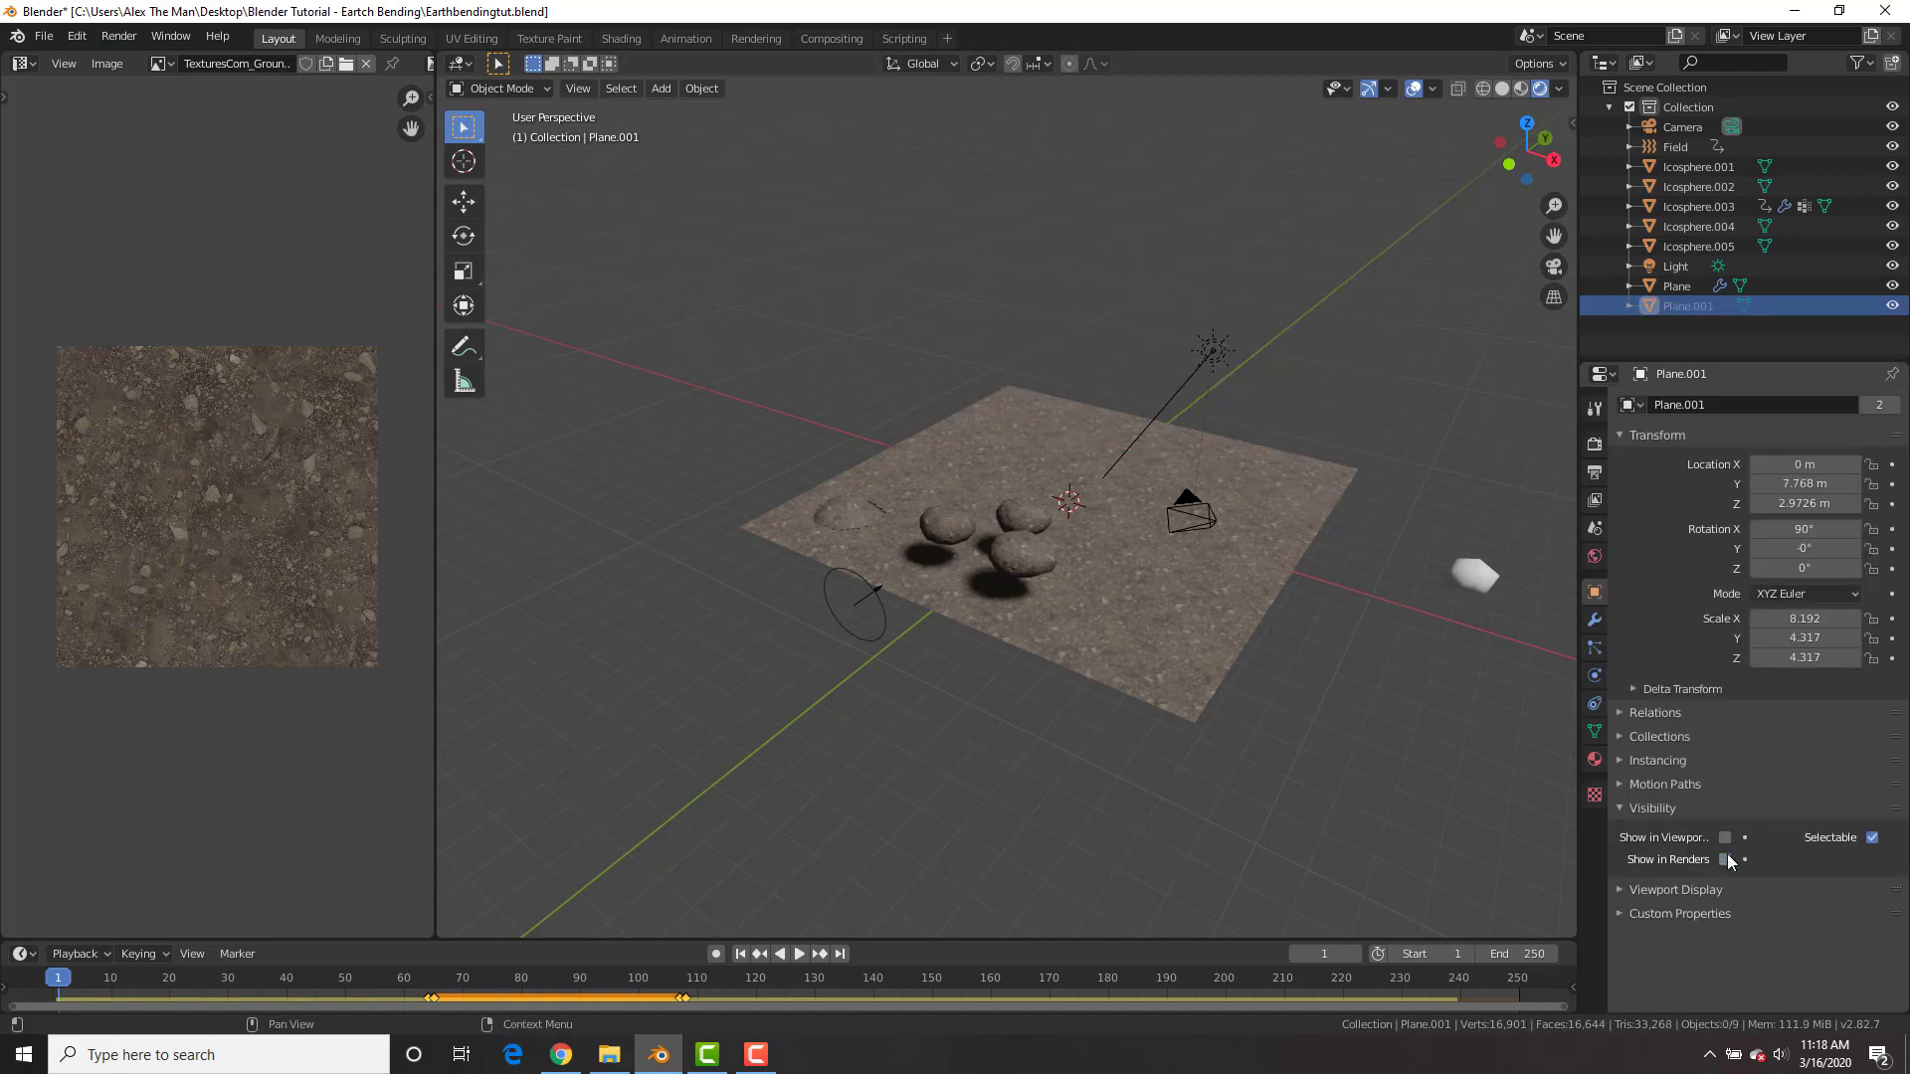
click(1726, 838)
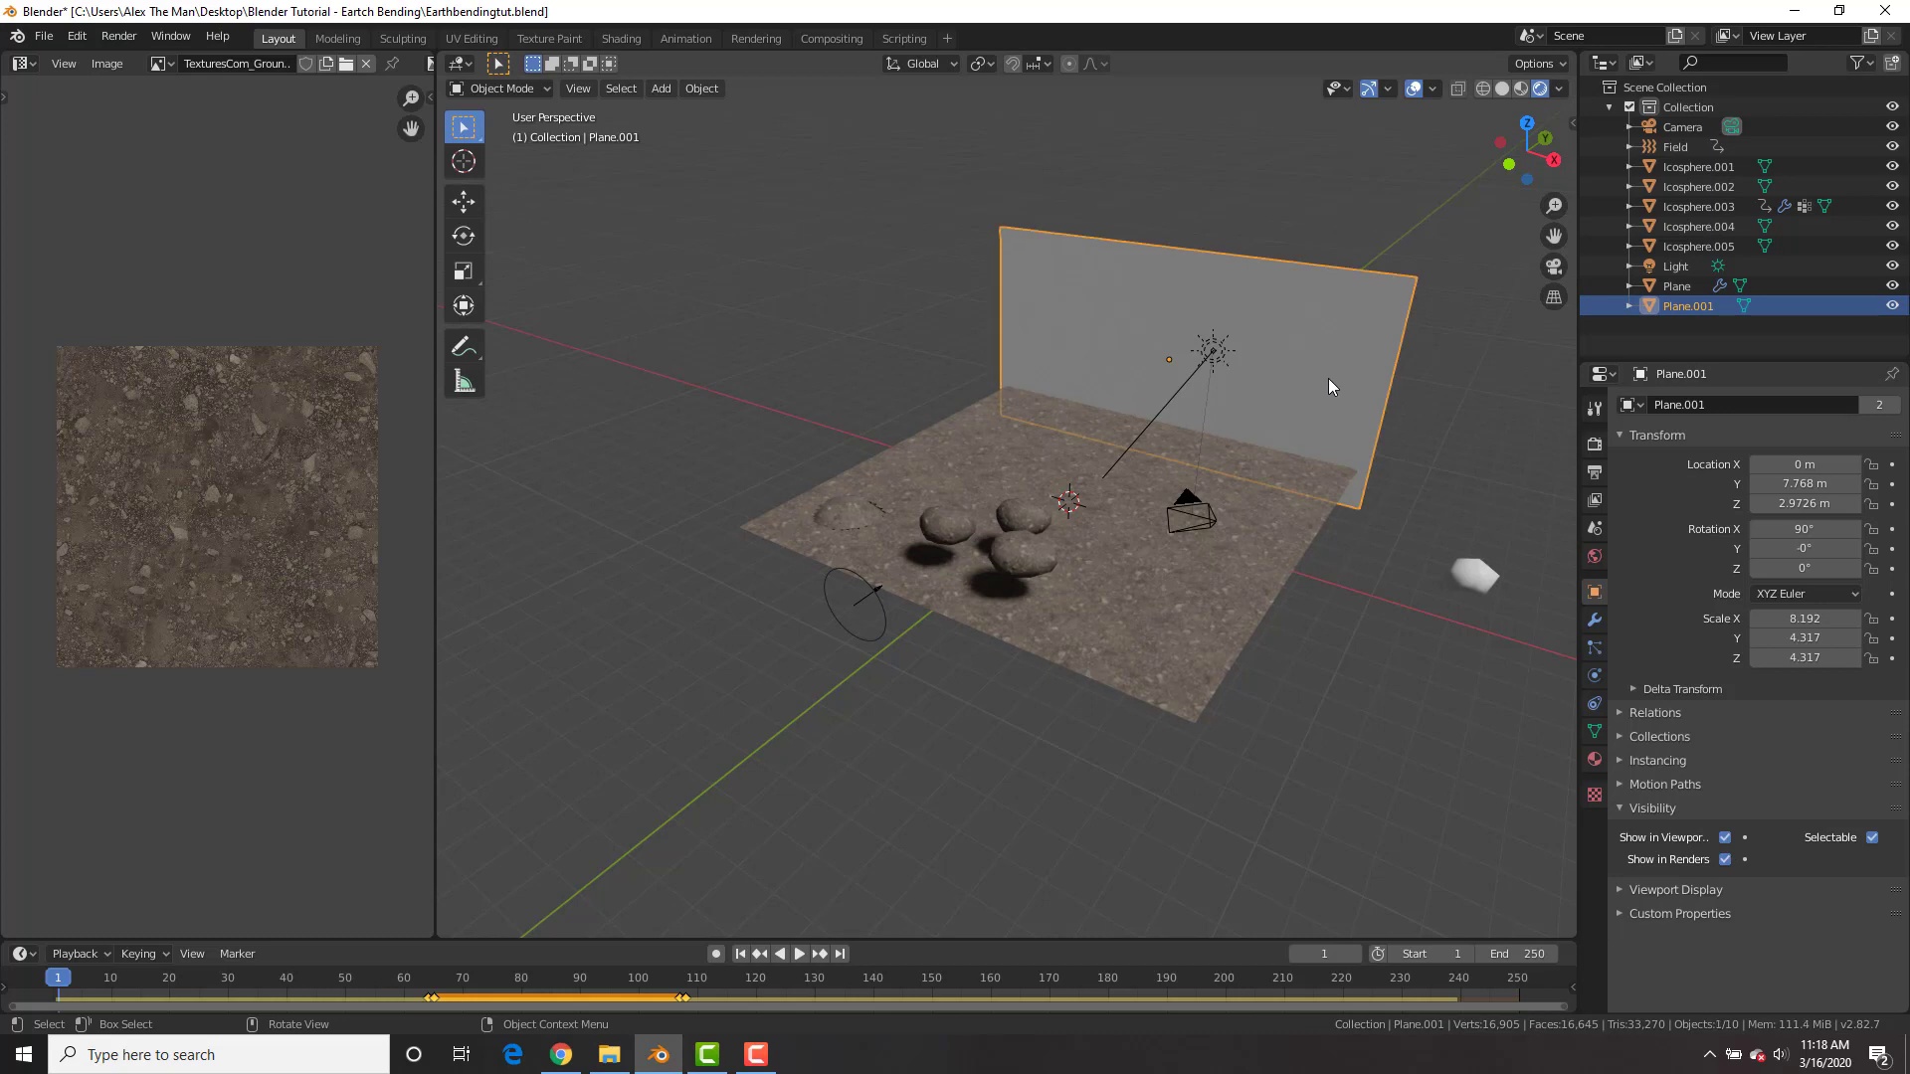
- Duplicate the back wall in top view with solid shading, rotate the copy 90°, and move it to the ground's positive X edge
key(KP_7)
key(shift+d)
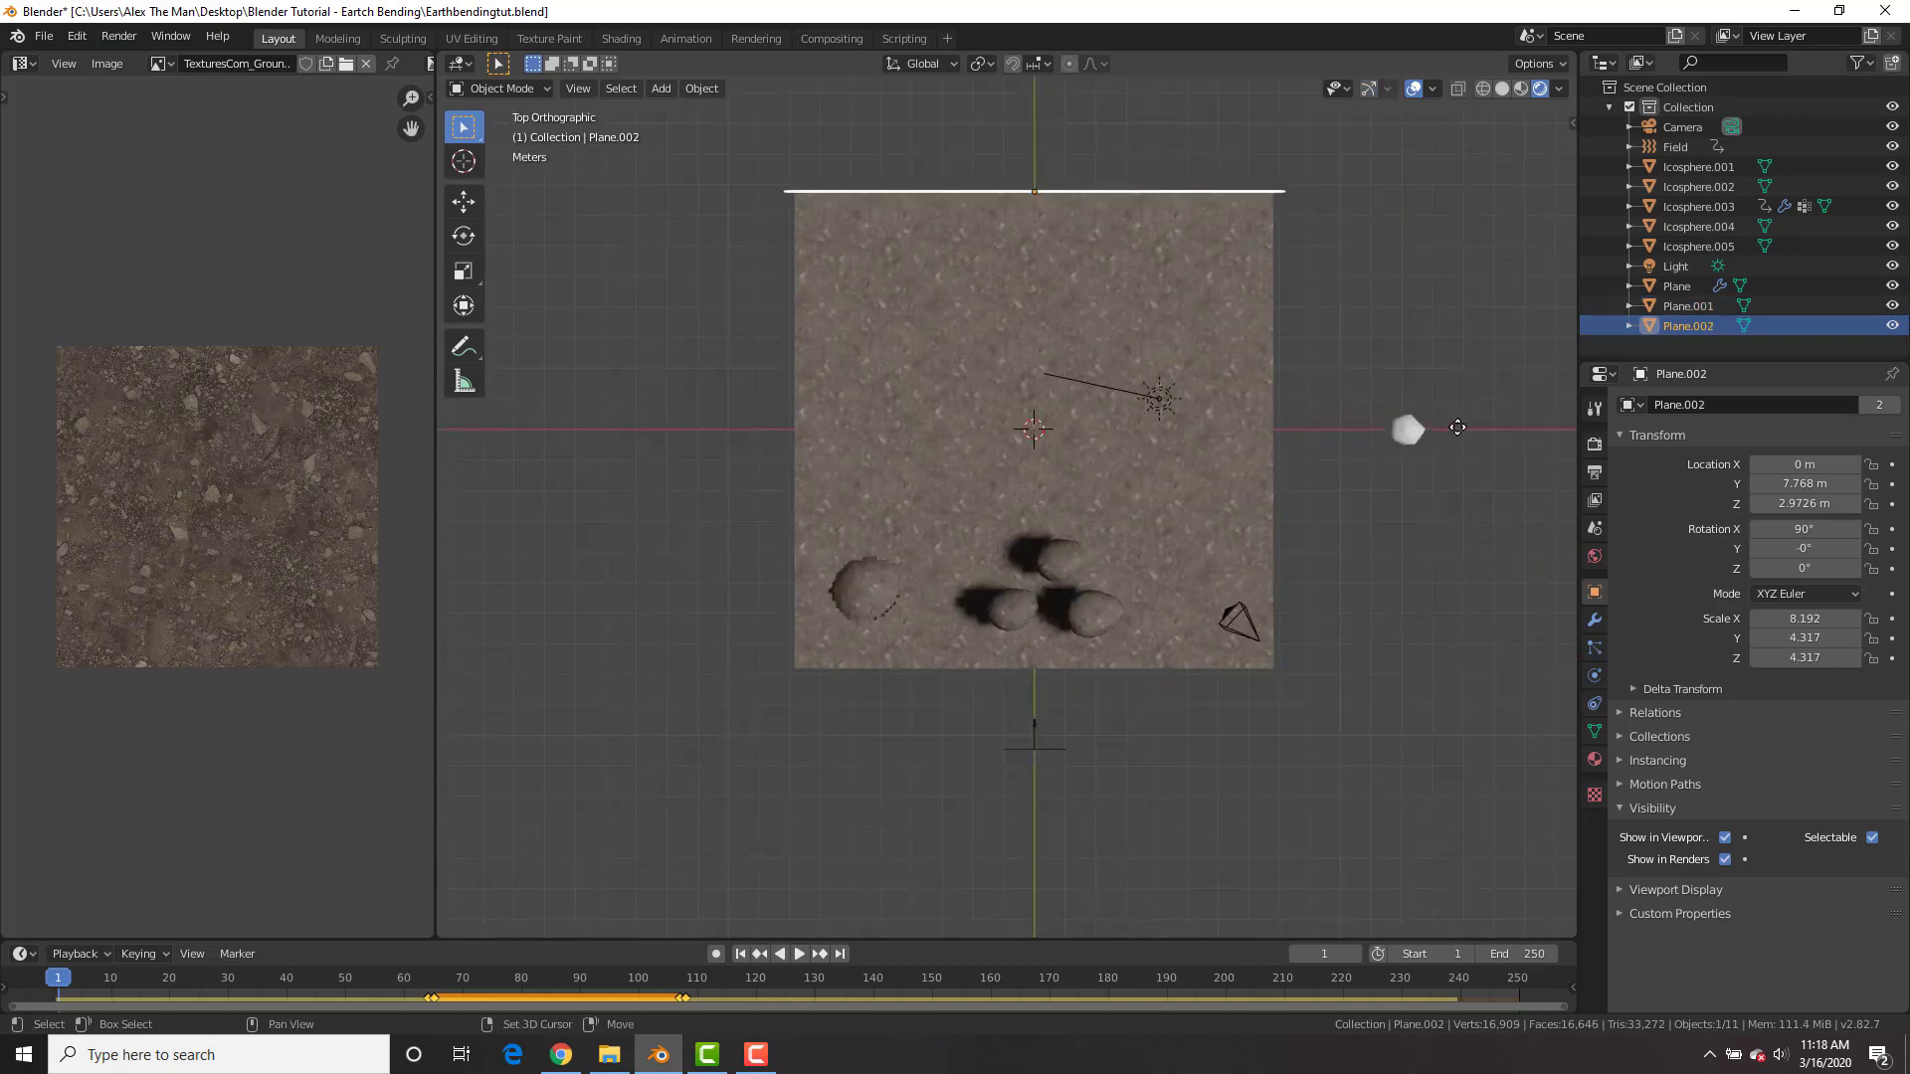
click(1445, 440)
click(1502, 88)
text(r90)
key(Return)
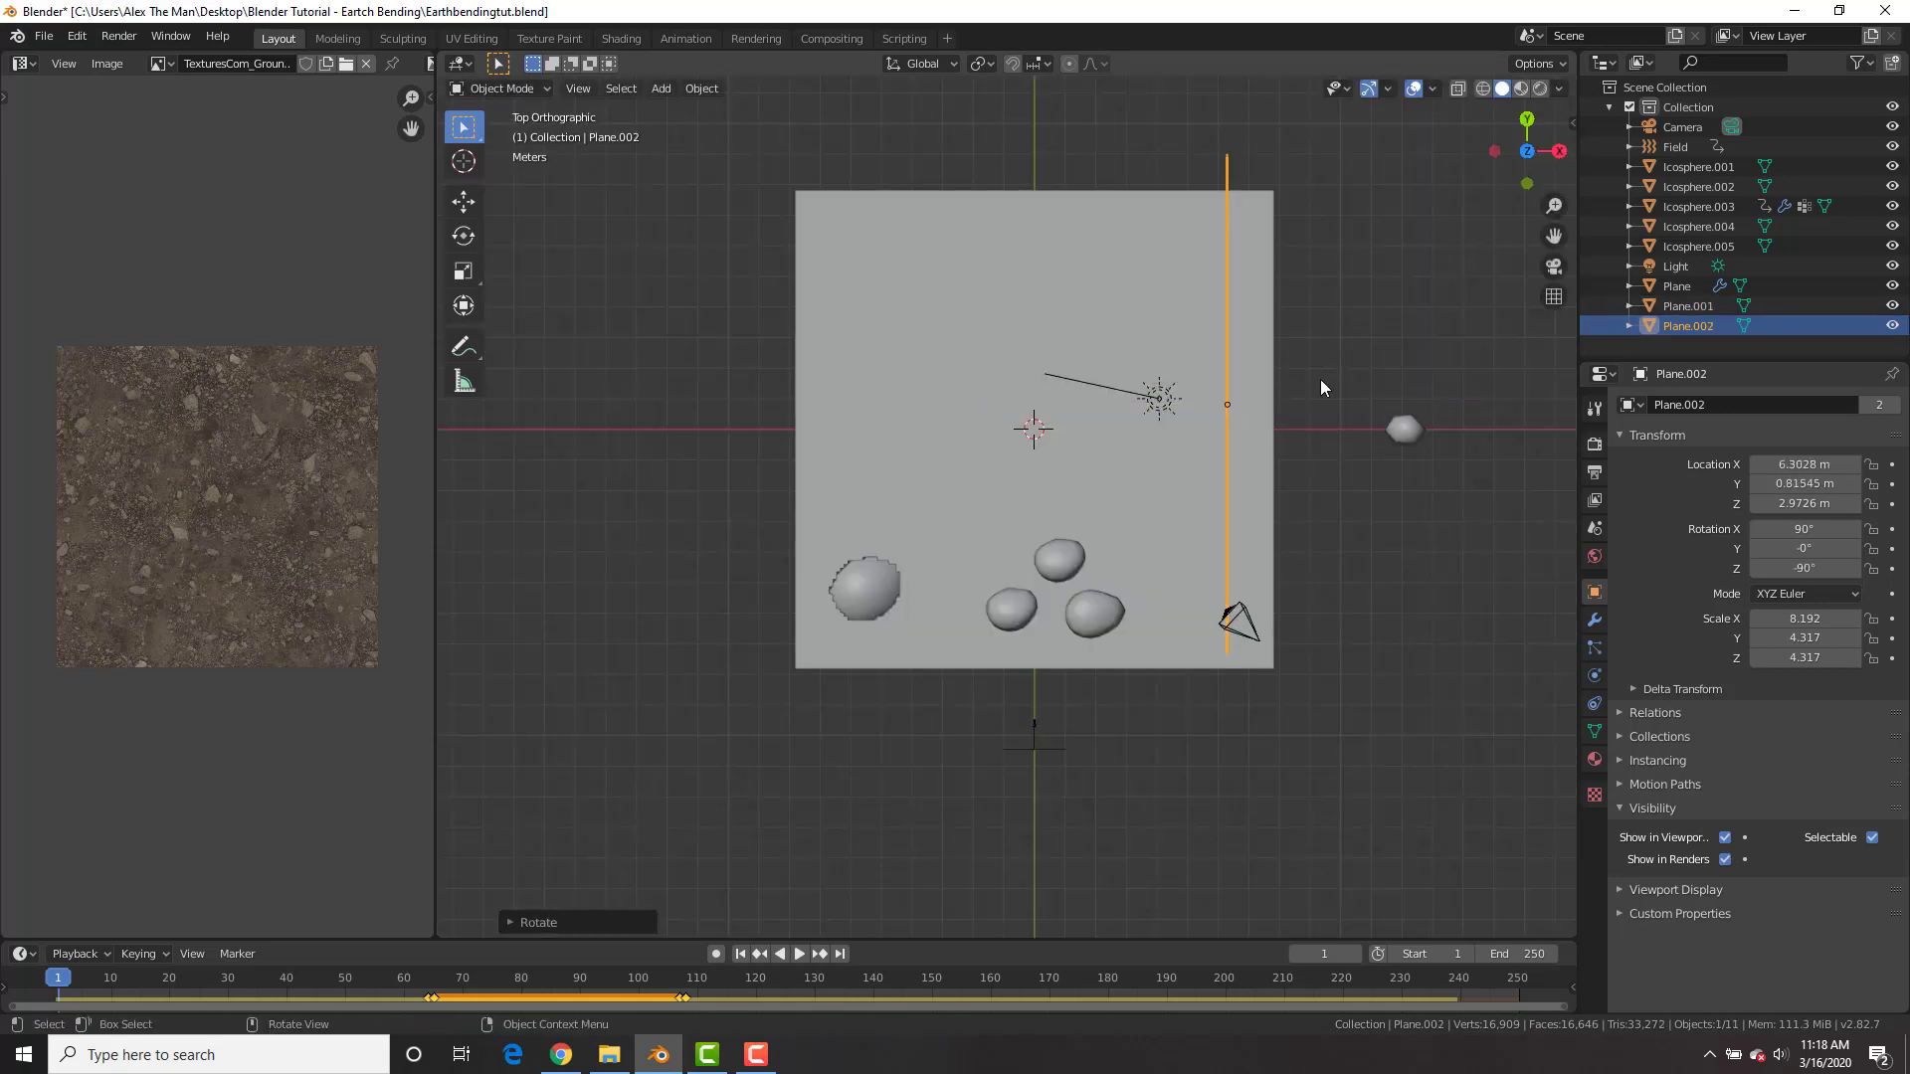
key(g)
click(1343, 411)
- Duplicate the side wall to the ground's negative X edge, rotate the copy 180°, and align it at X about -7.76 m
key(shift+d)
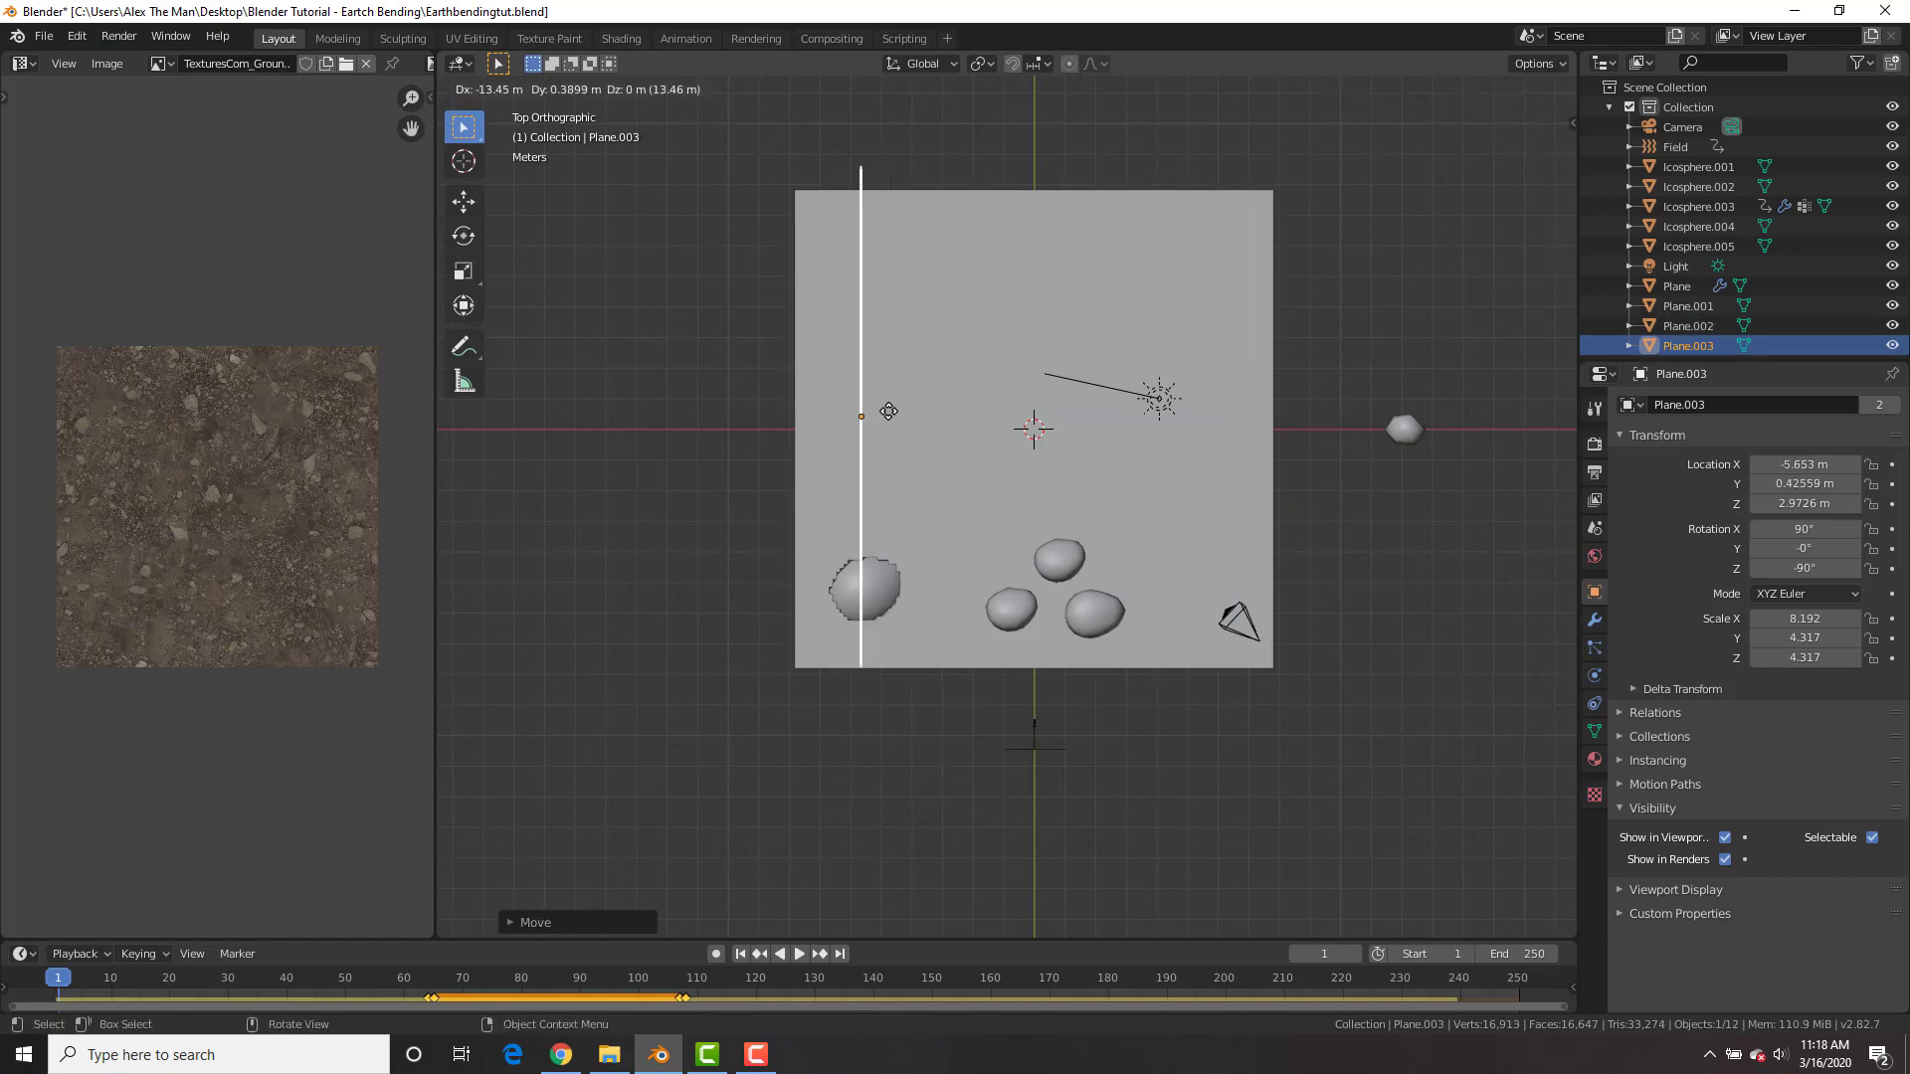
click(863, 416)
key(r)
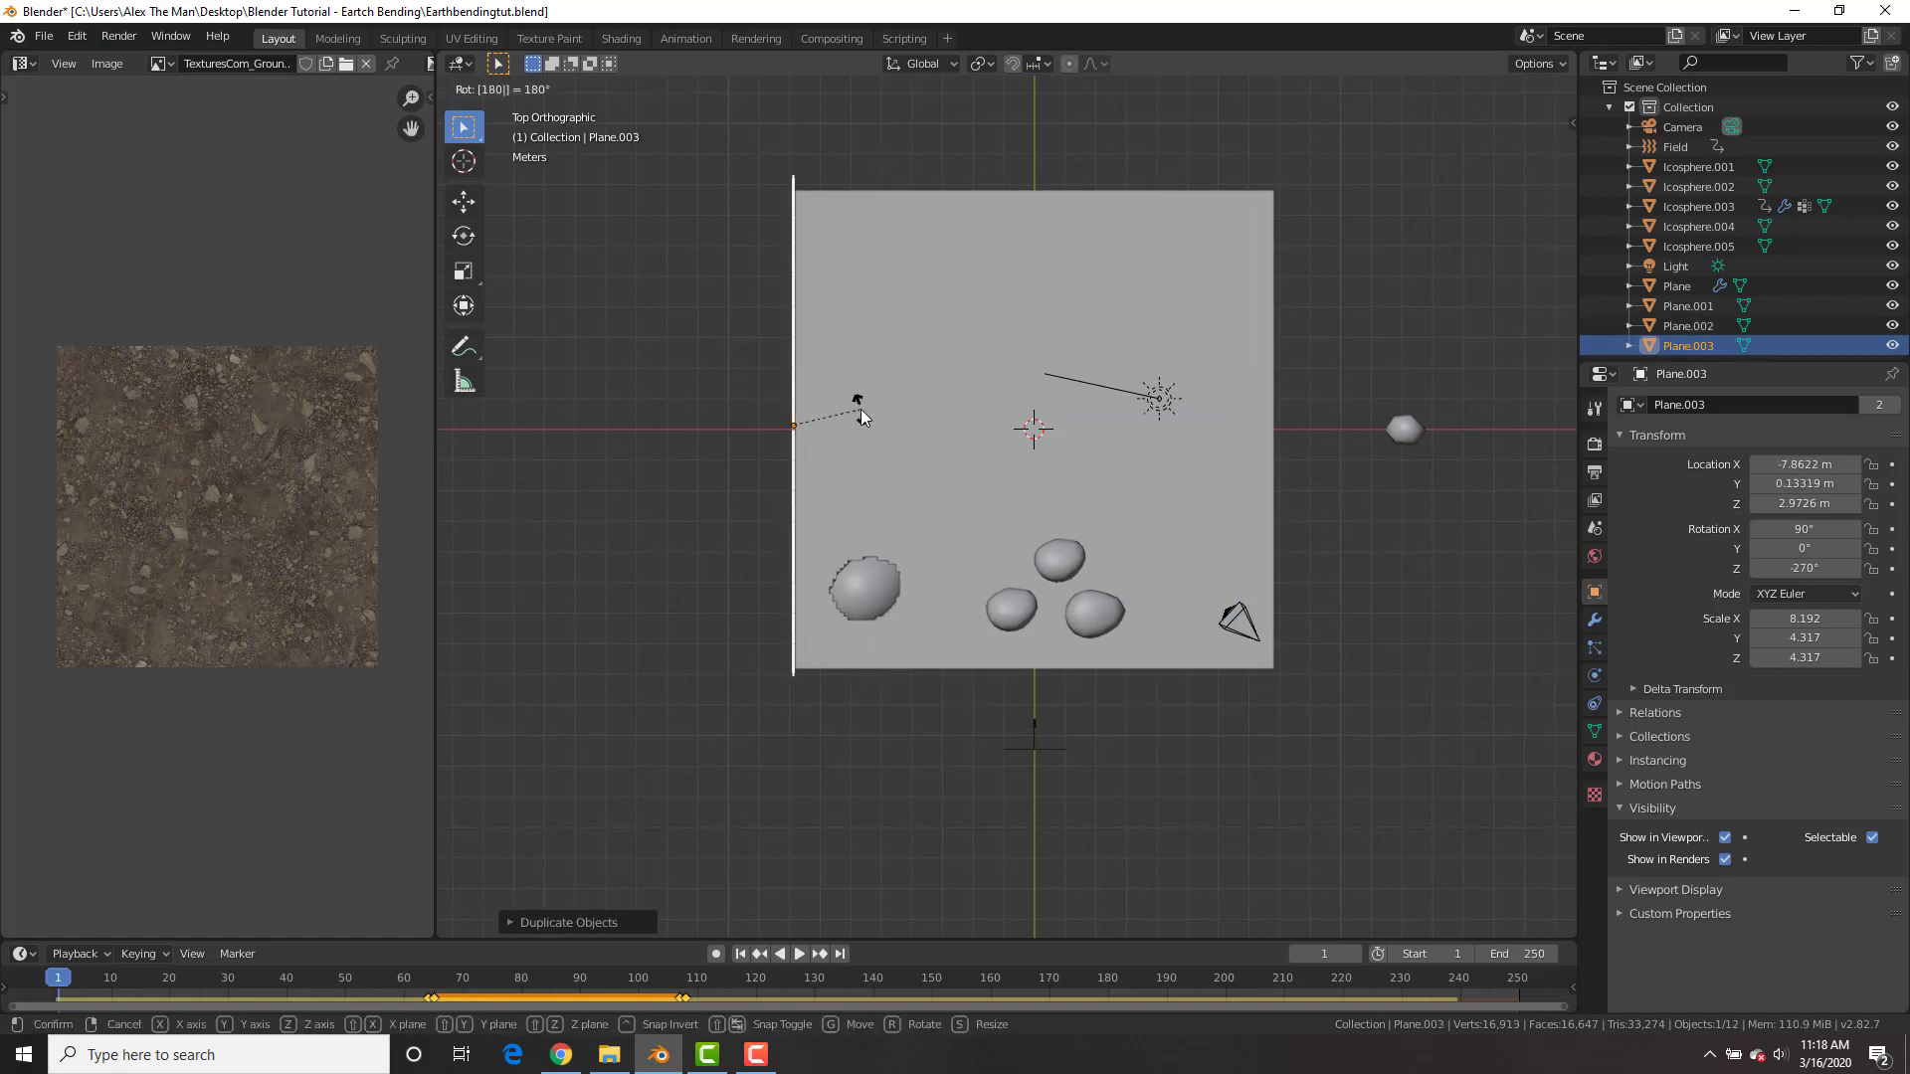
key(Return)
key(g)
click(864, 411)
- Hide both side walls and the back wall in the viewport, turning off render visibility for the back wall too
middle_drag(1079, 557, 1054, 415)
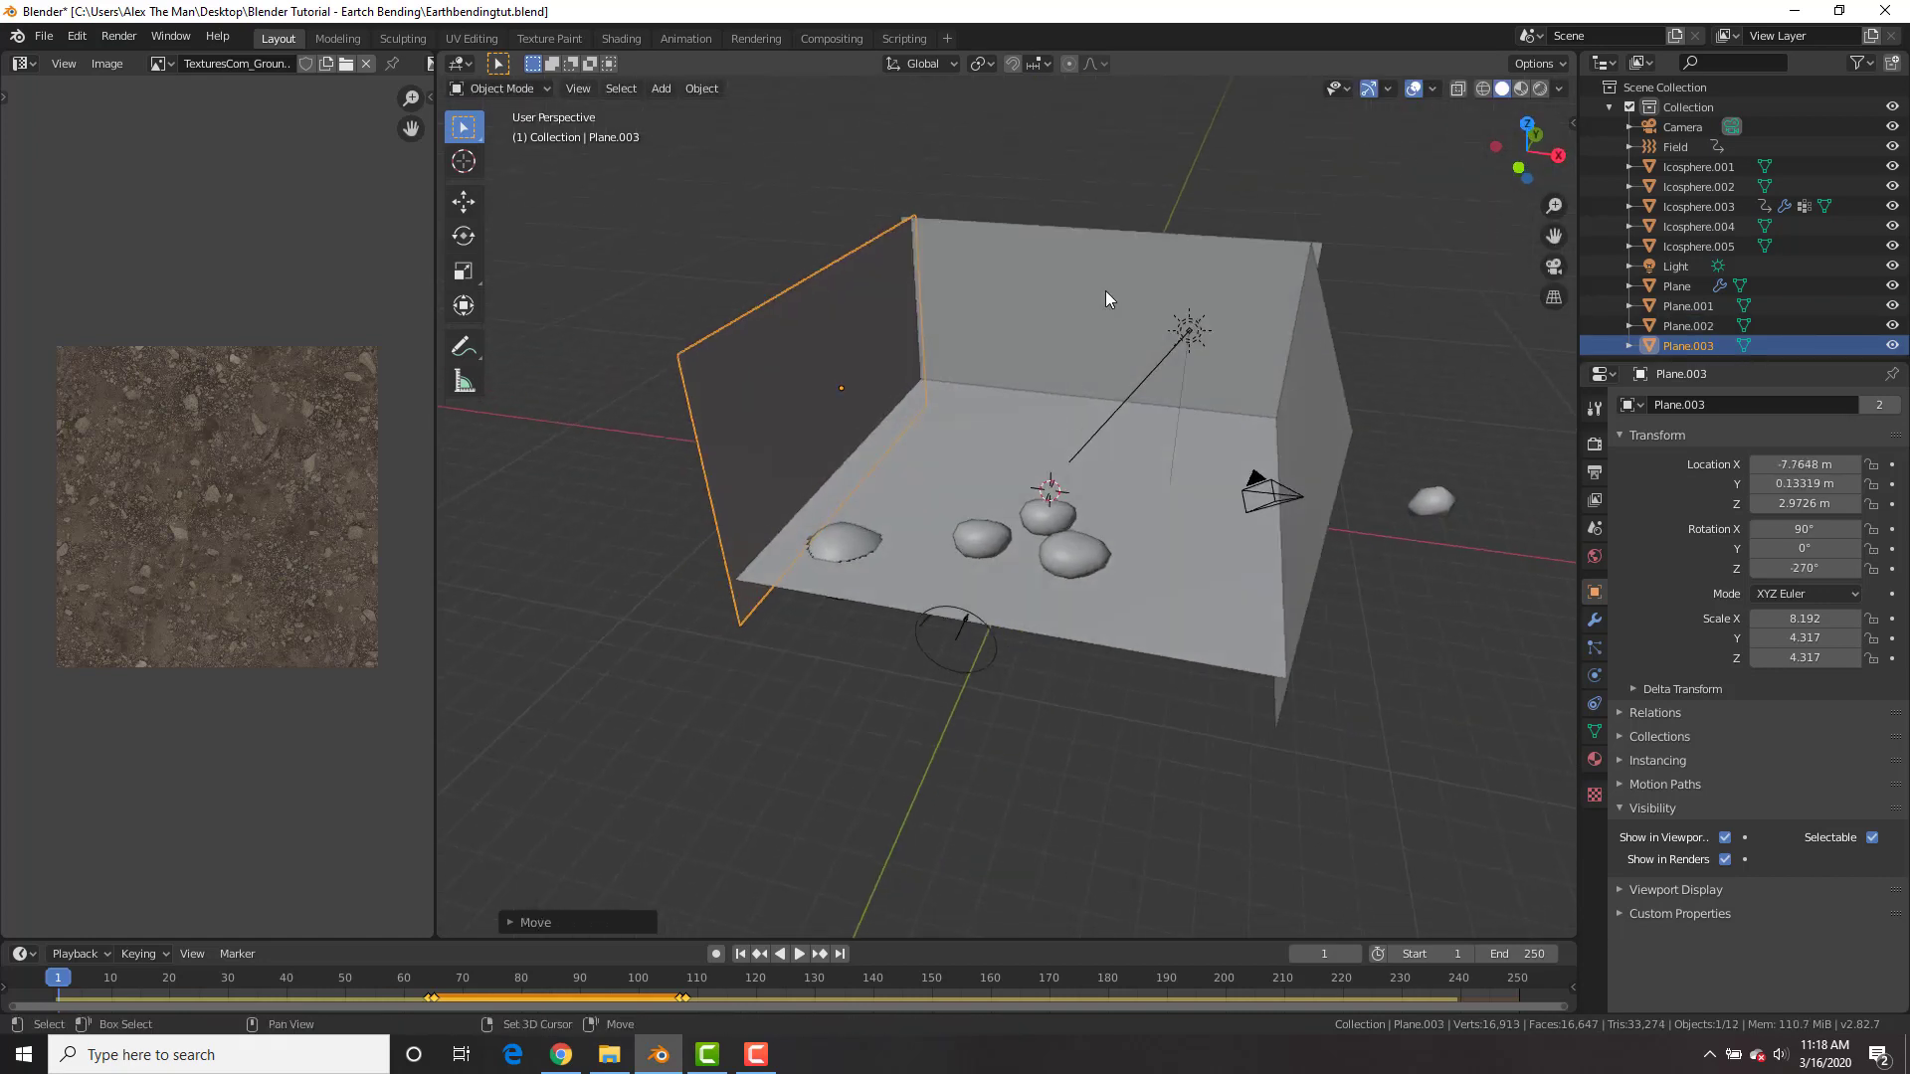
click(1333, 467)
click(1725, 837)
click(1290, 353)
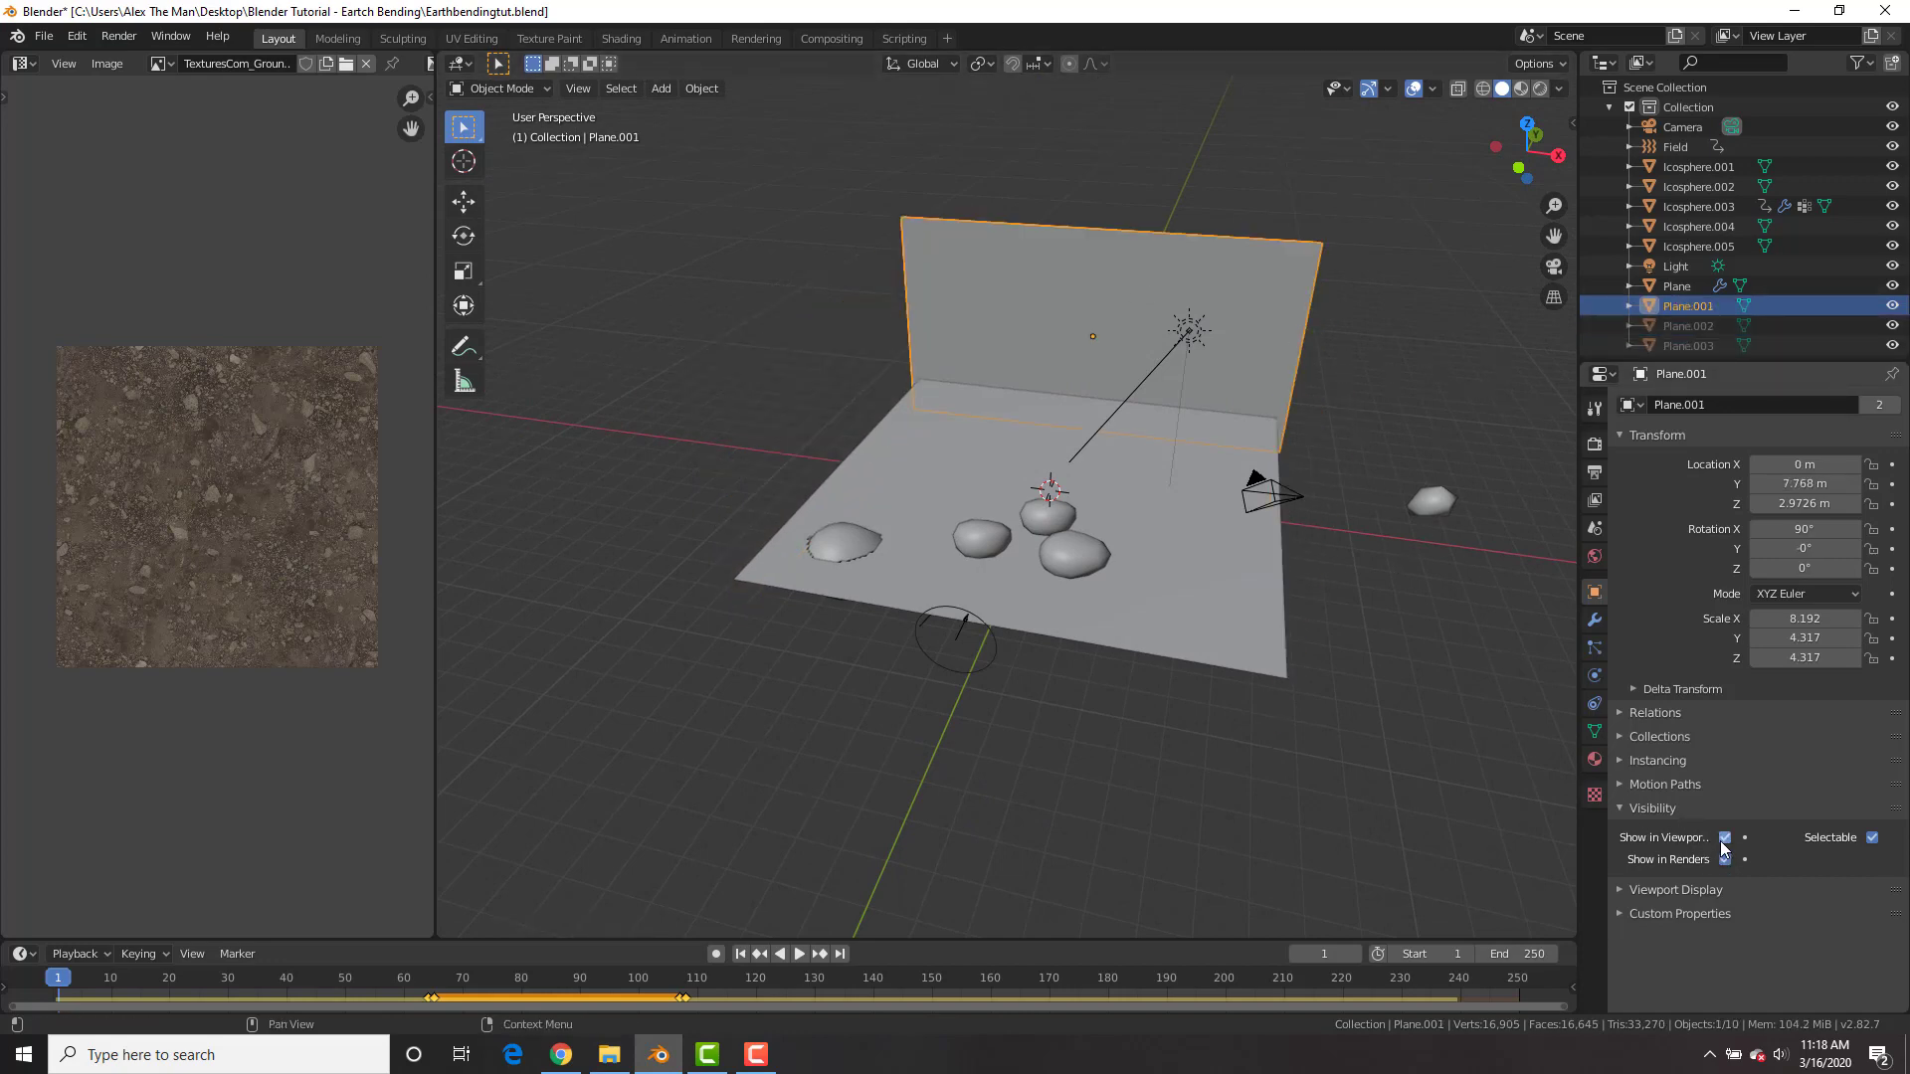
drag(1725, 838, 1725, 859)
- Play the animation, stop it at frame 220, and examine the ground and the debris particles
scroll(1363, 518, up, 2)
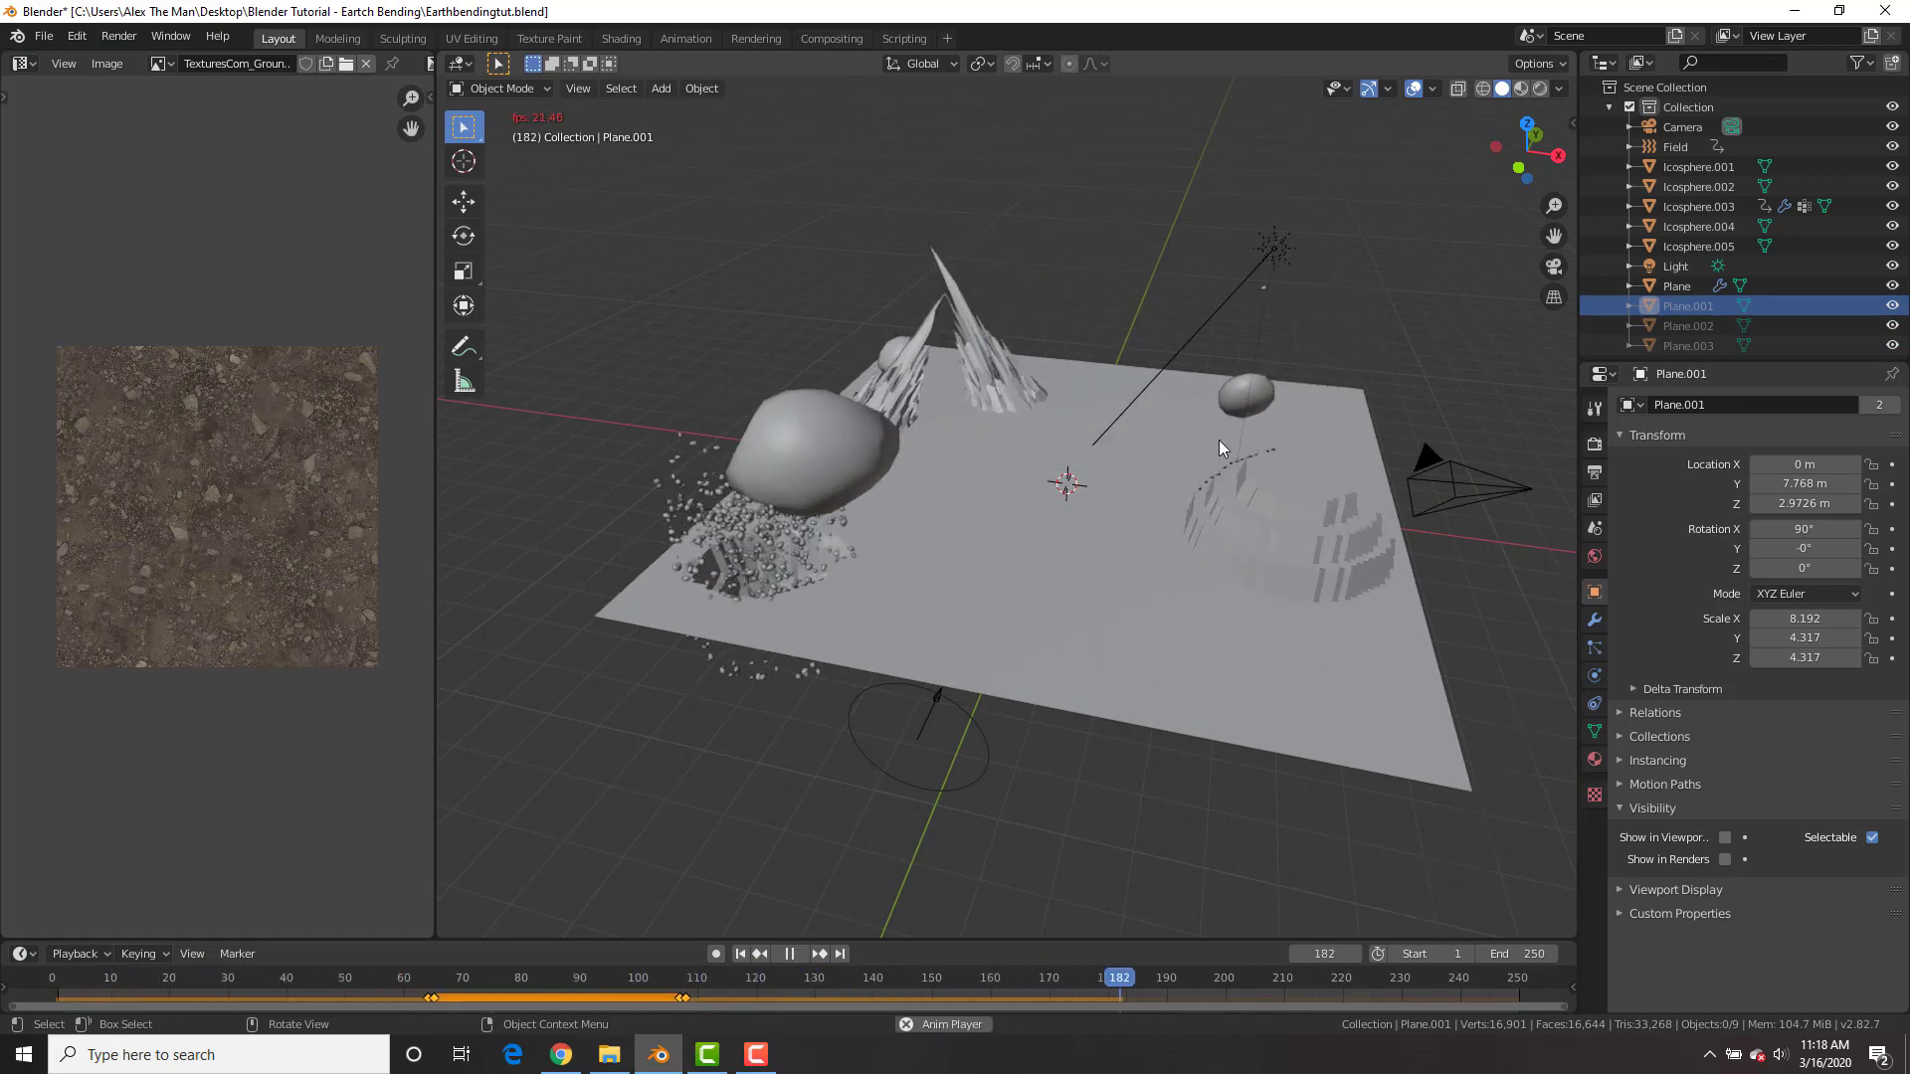
key(space)
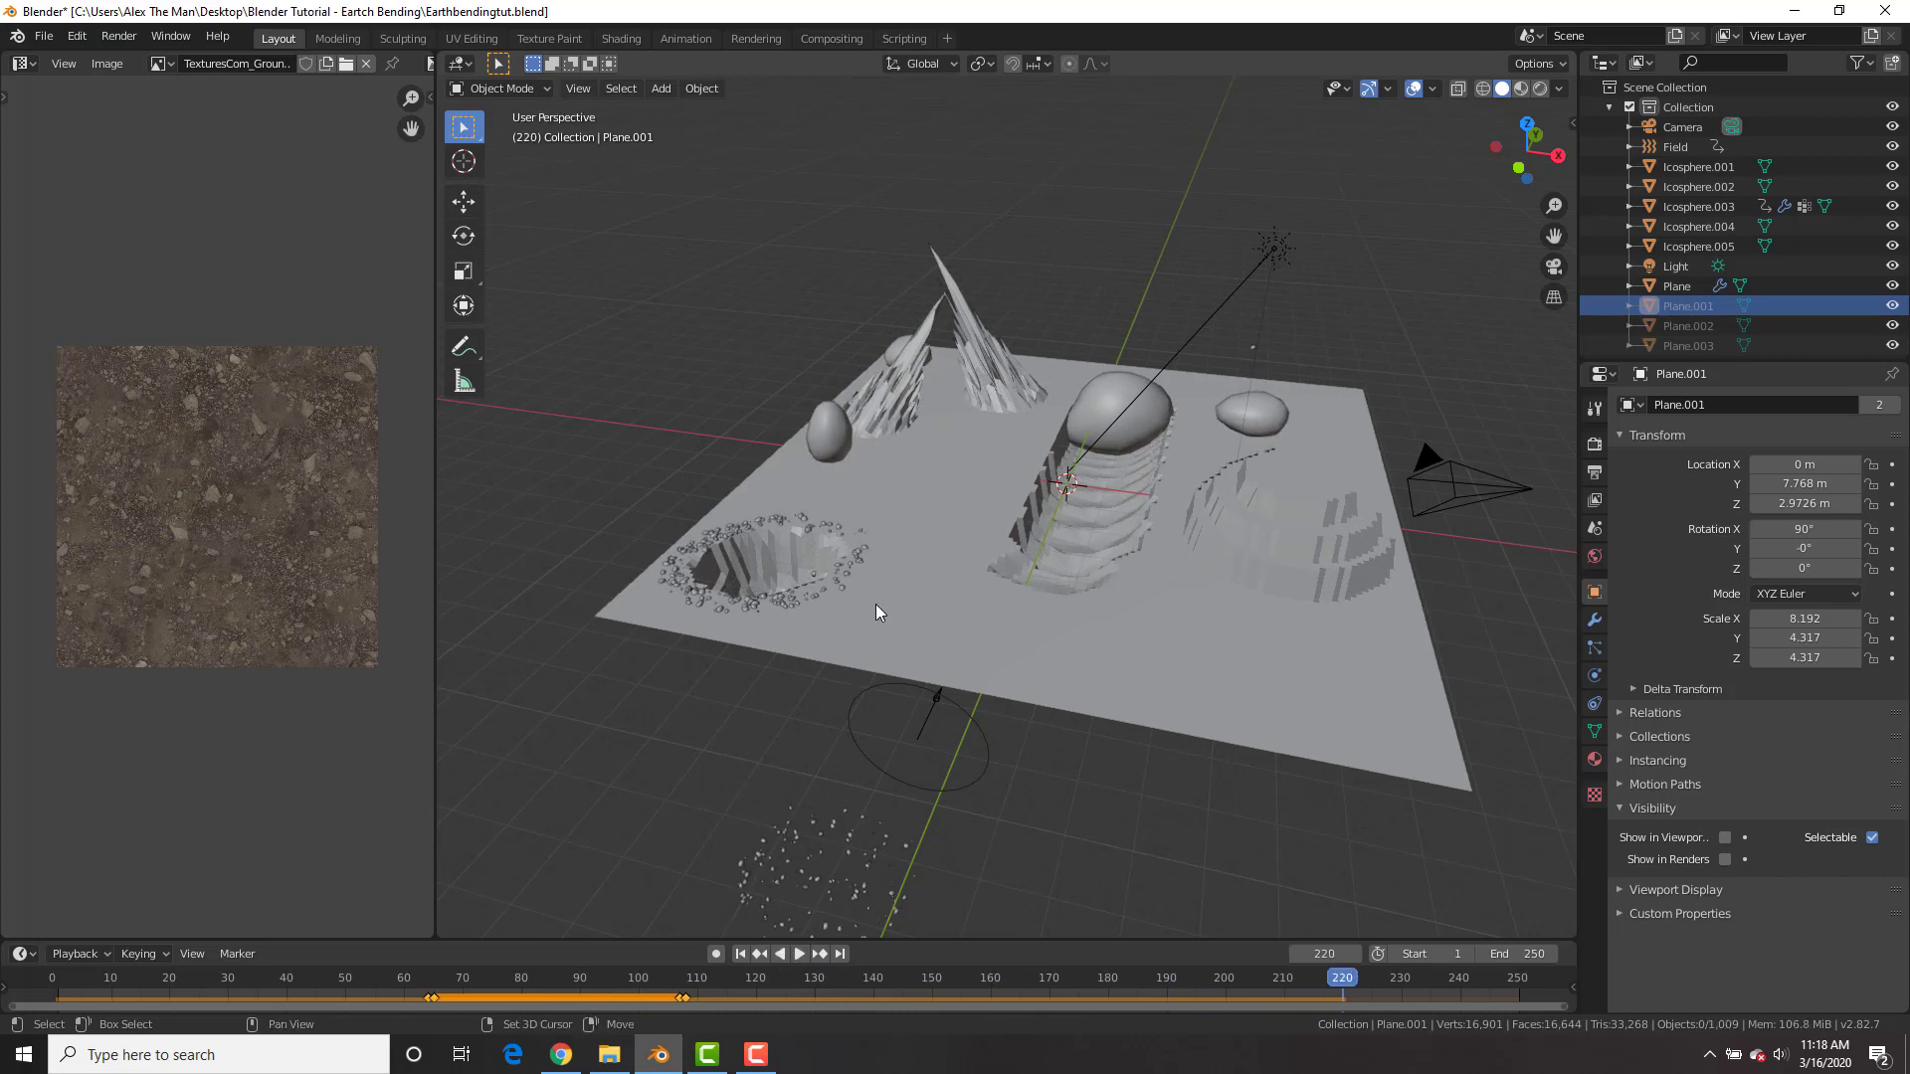
middle_drag(875, 612, 975, 543)
- Add a cube at the scene centre and lower it along Z to about -2.24 m
key(shift+a)
mouse_move(1221, 462)
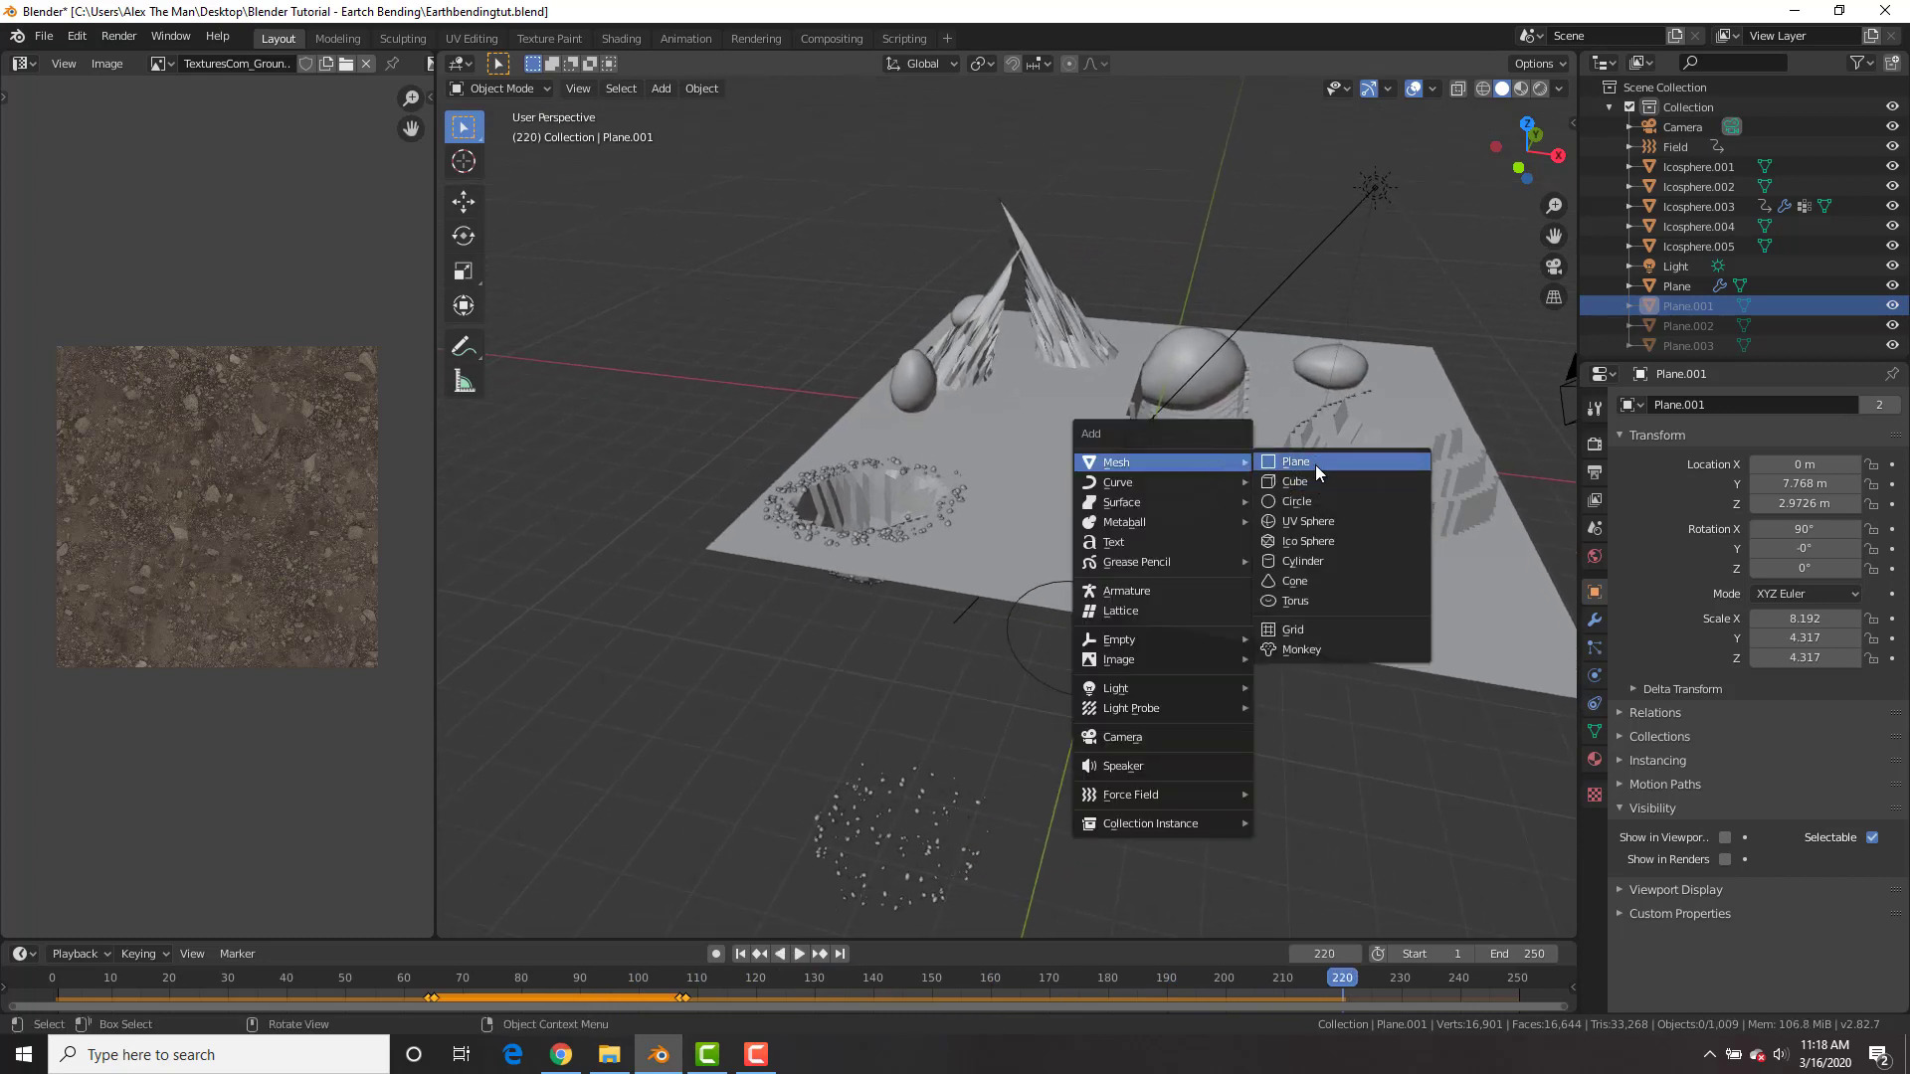
key(shift+a)
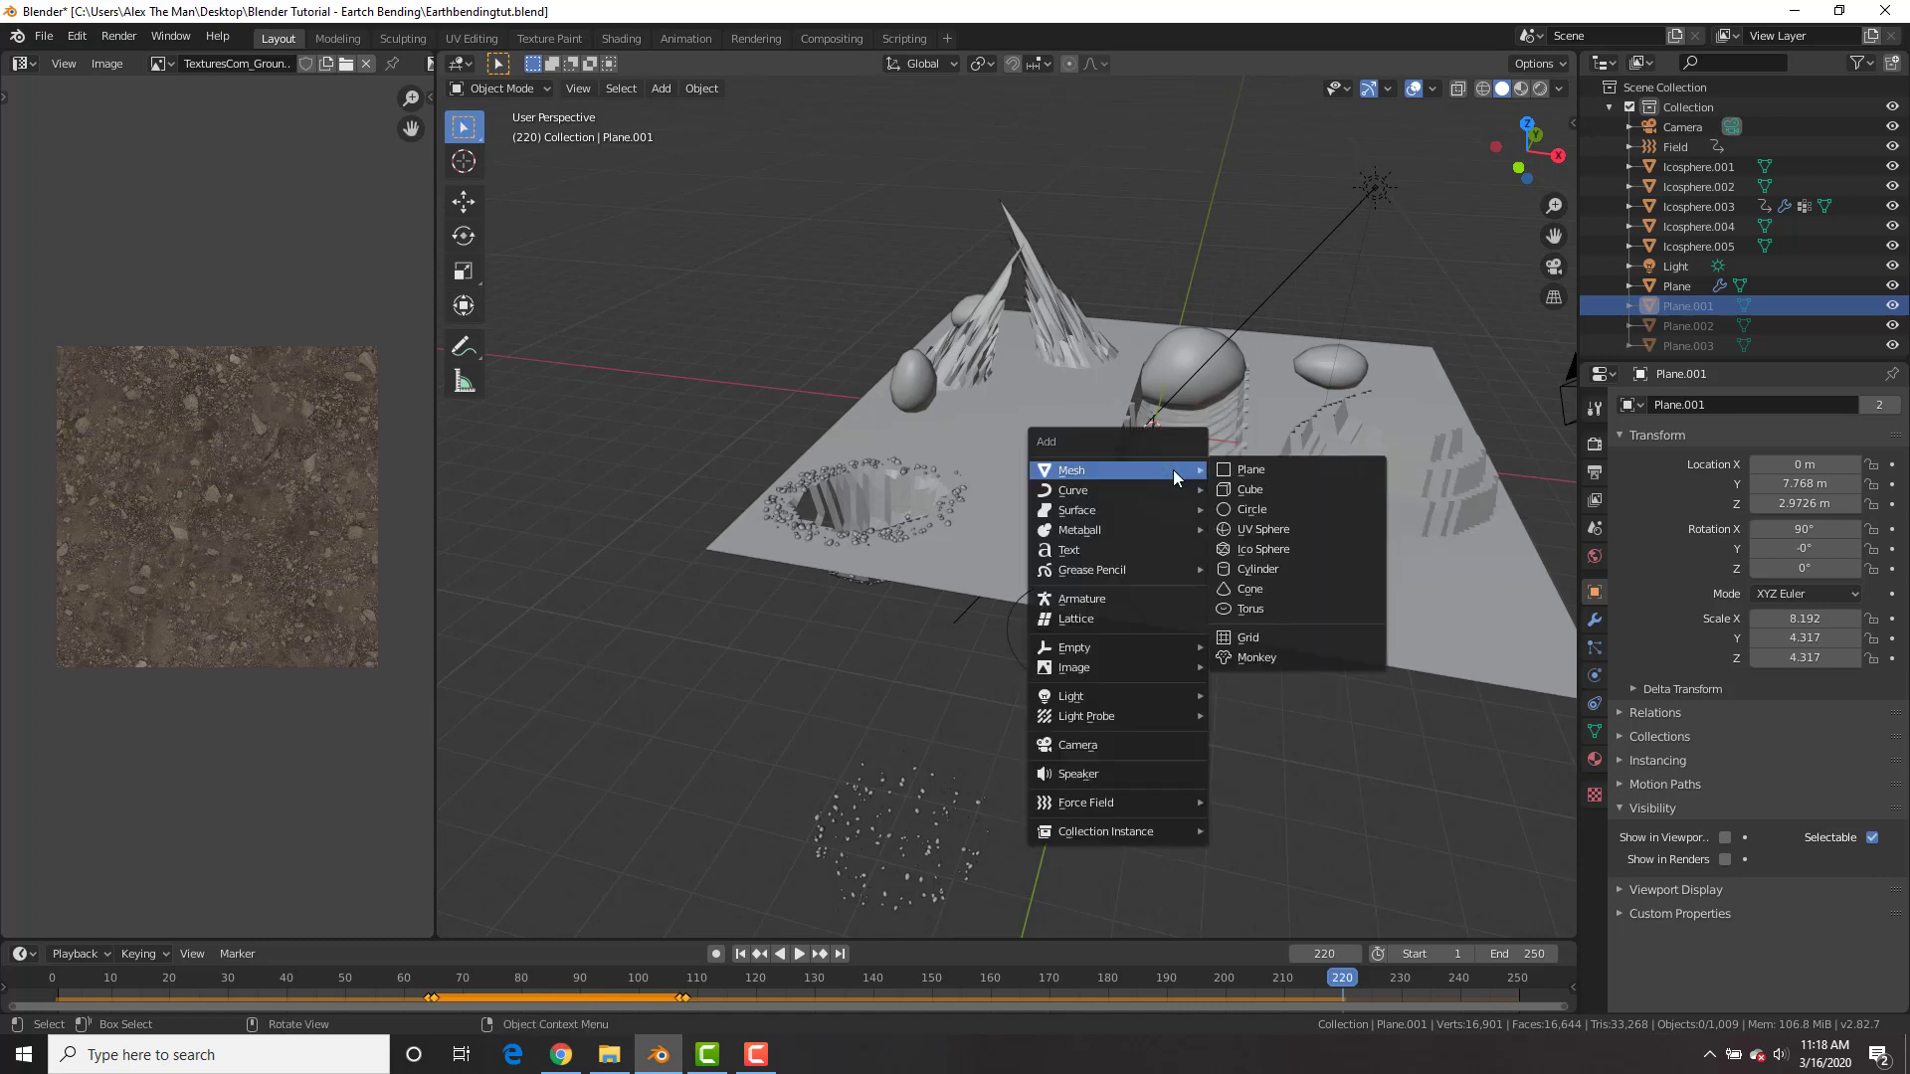
click(1270, 488)
key(g)
key(z)
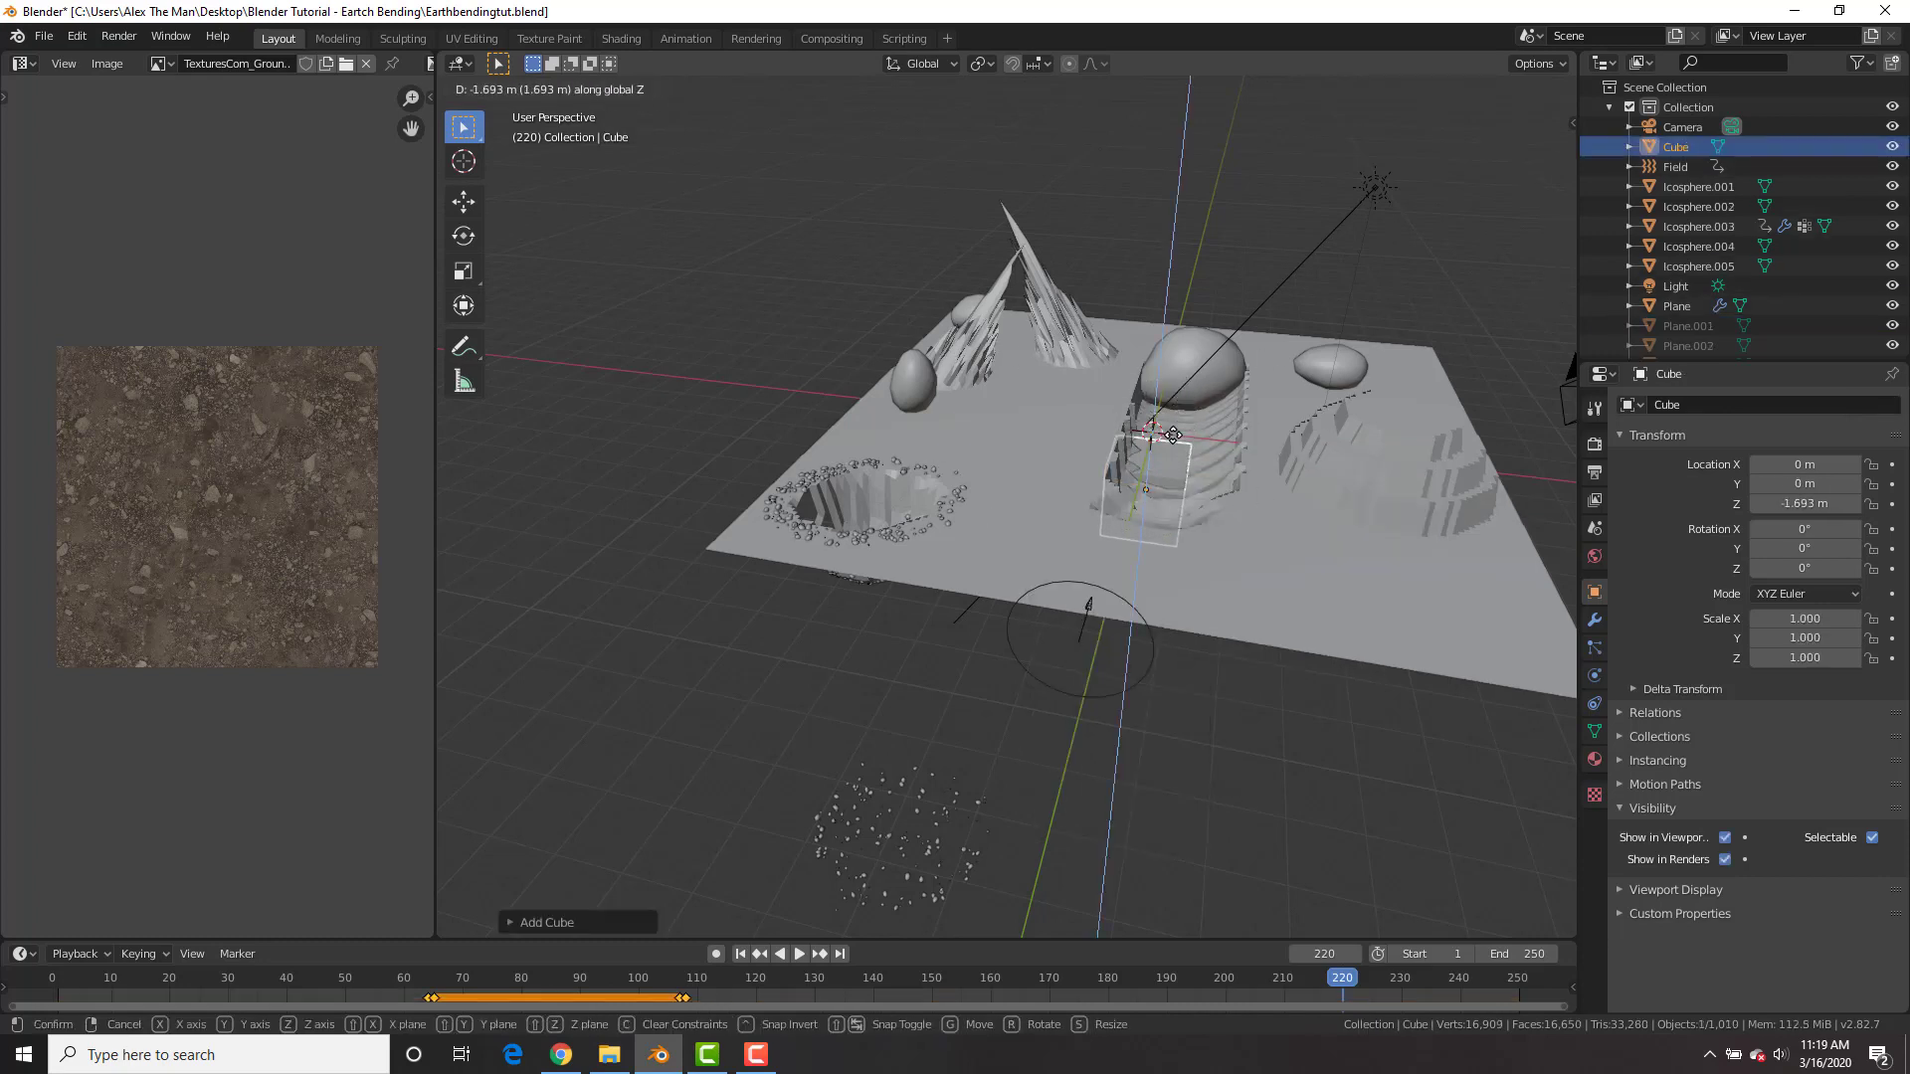
click(1168, 451)
- Scale the cube to about 7.8 in X and Y to match the ground plane and raise it to Z about -0.81 m
key(s)
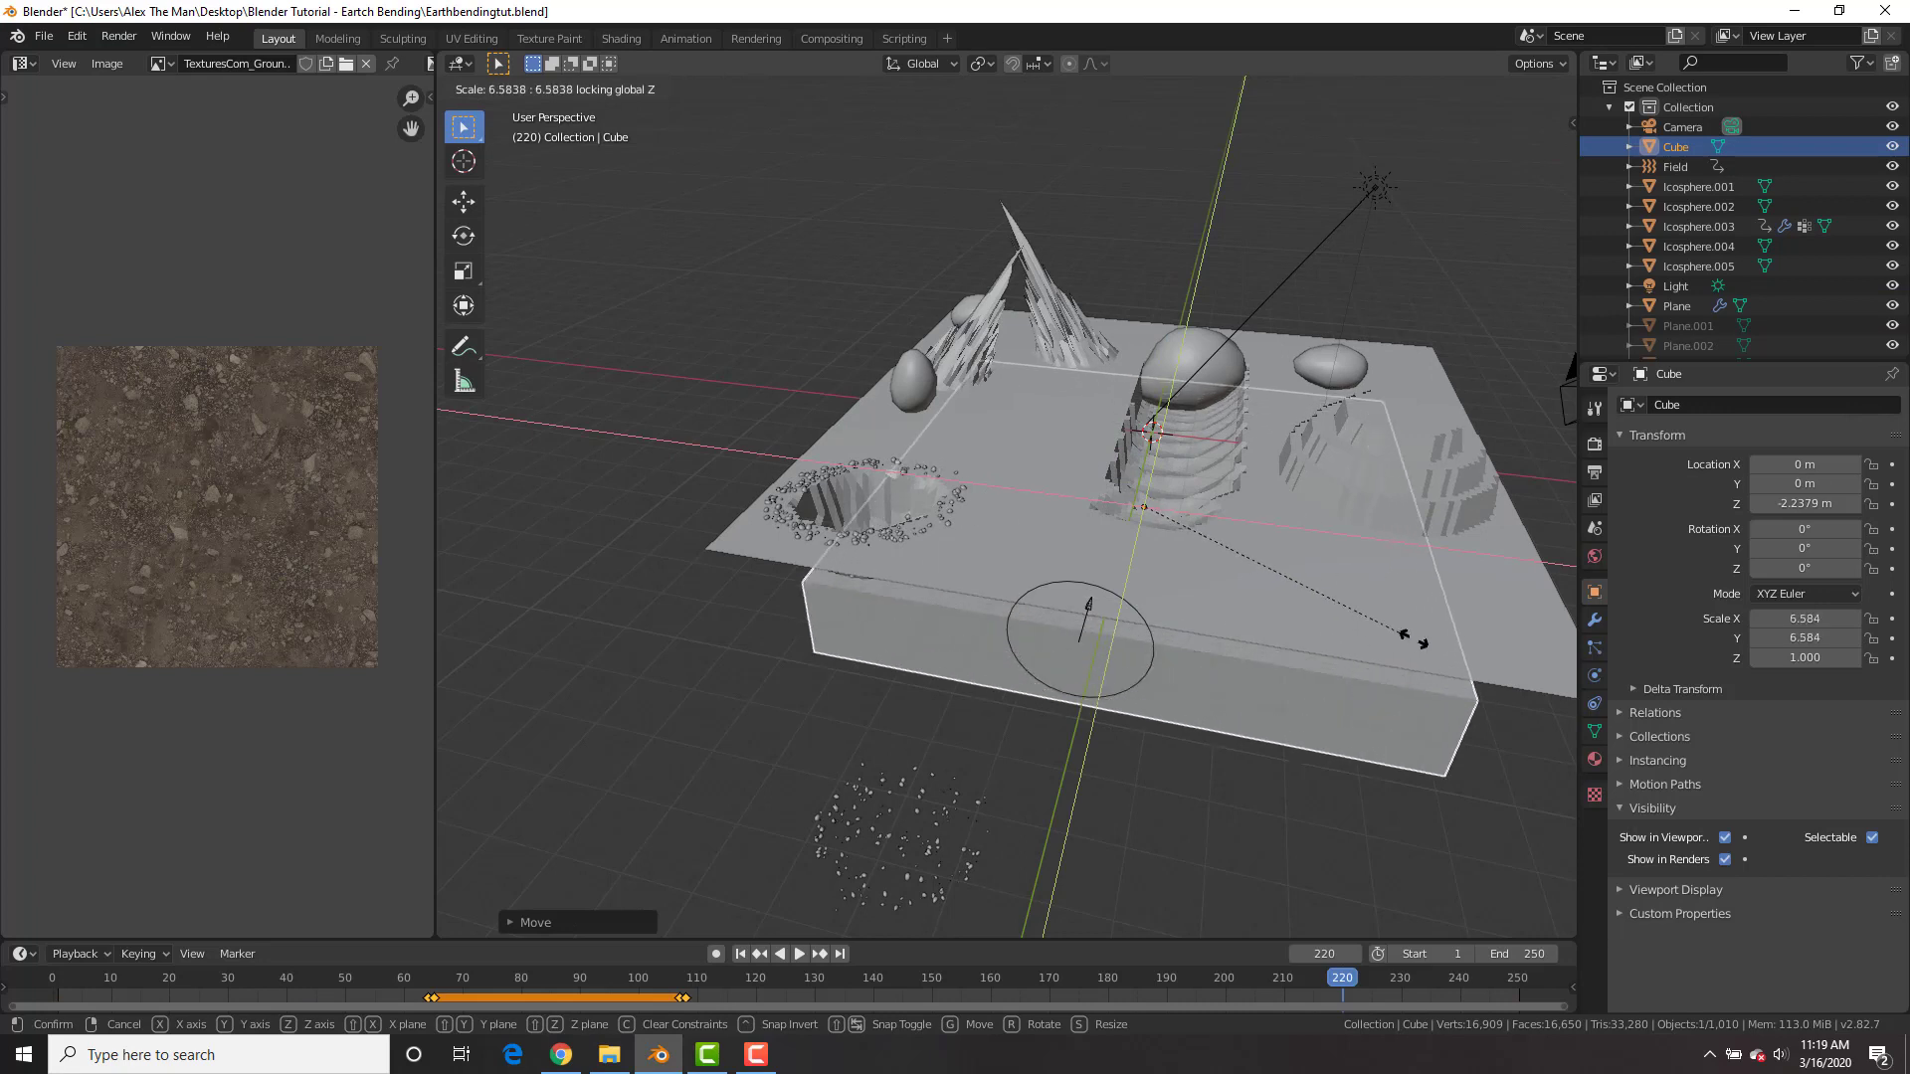
click(1470, 647)
key(g)
key(z)
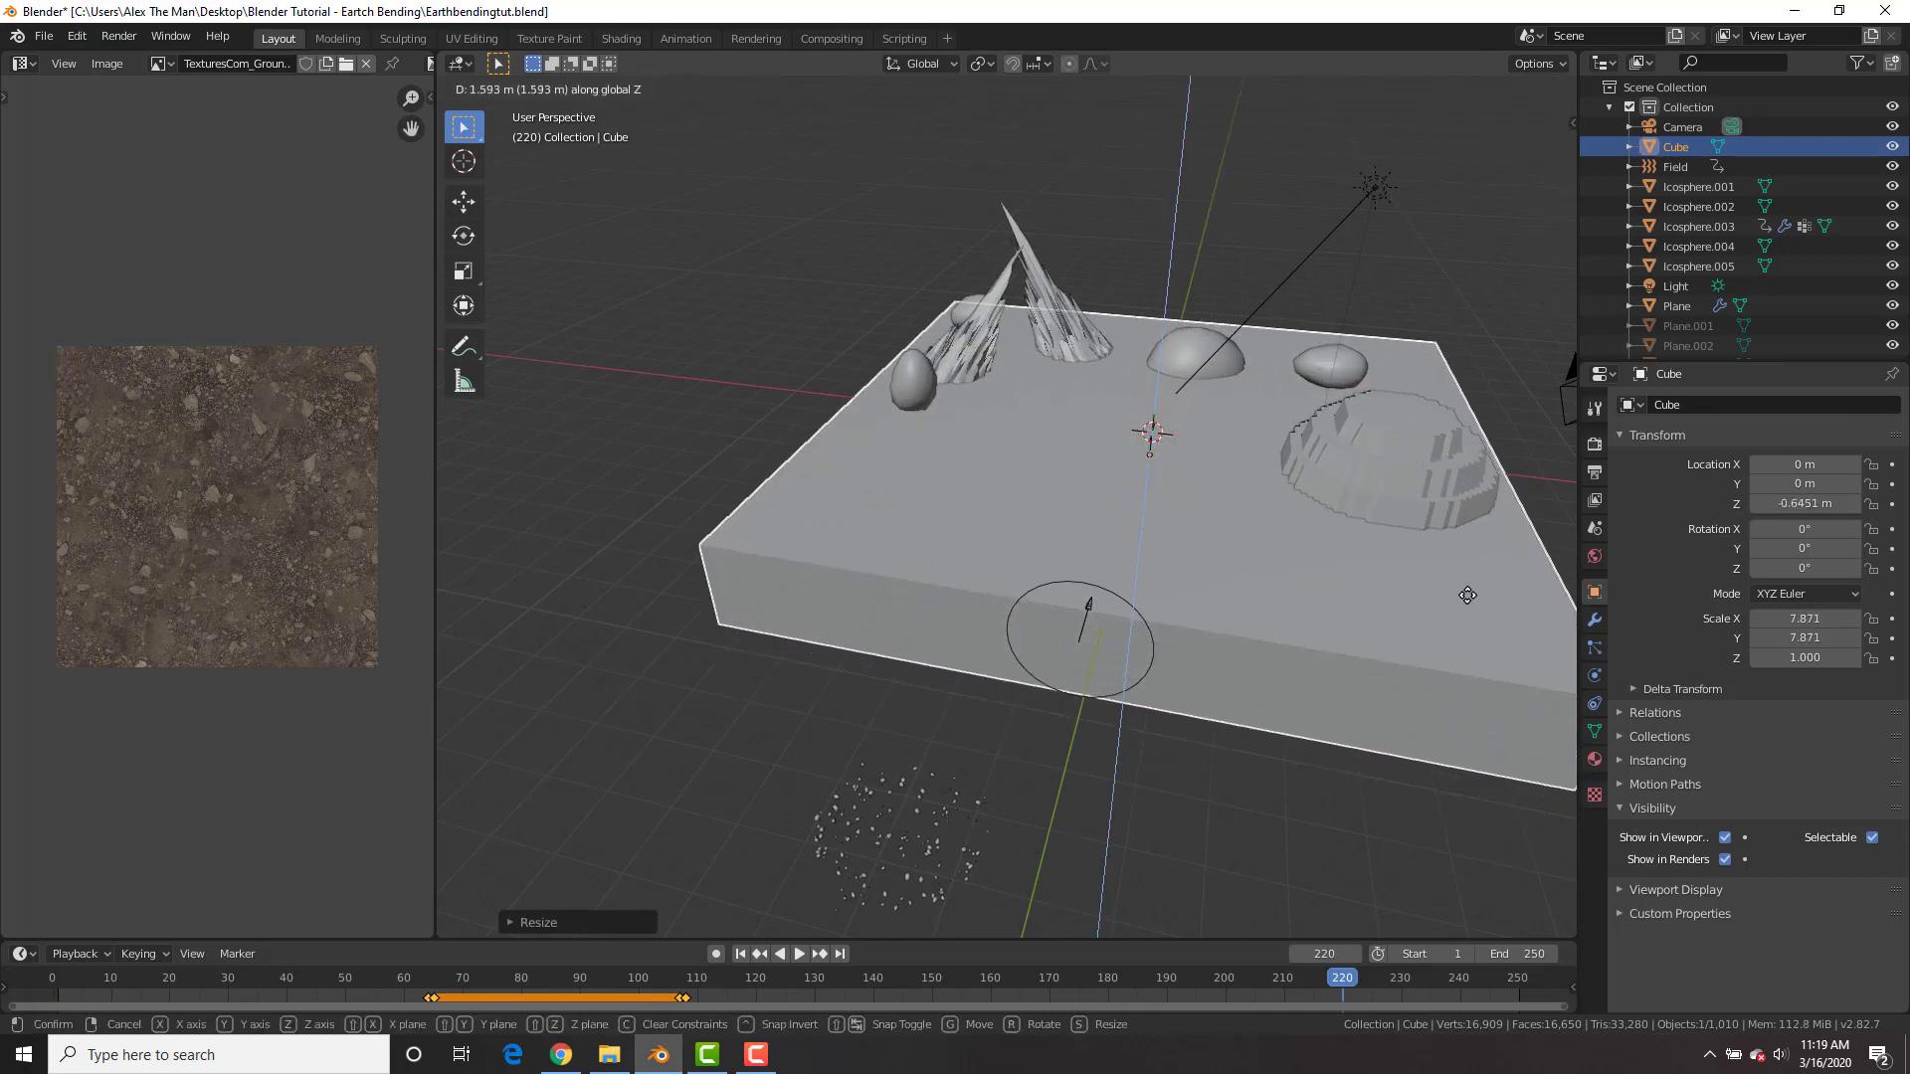
click(1472, 608)
key(s)
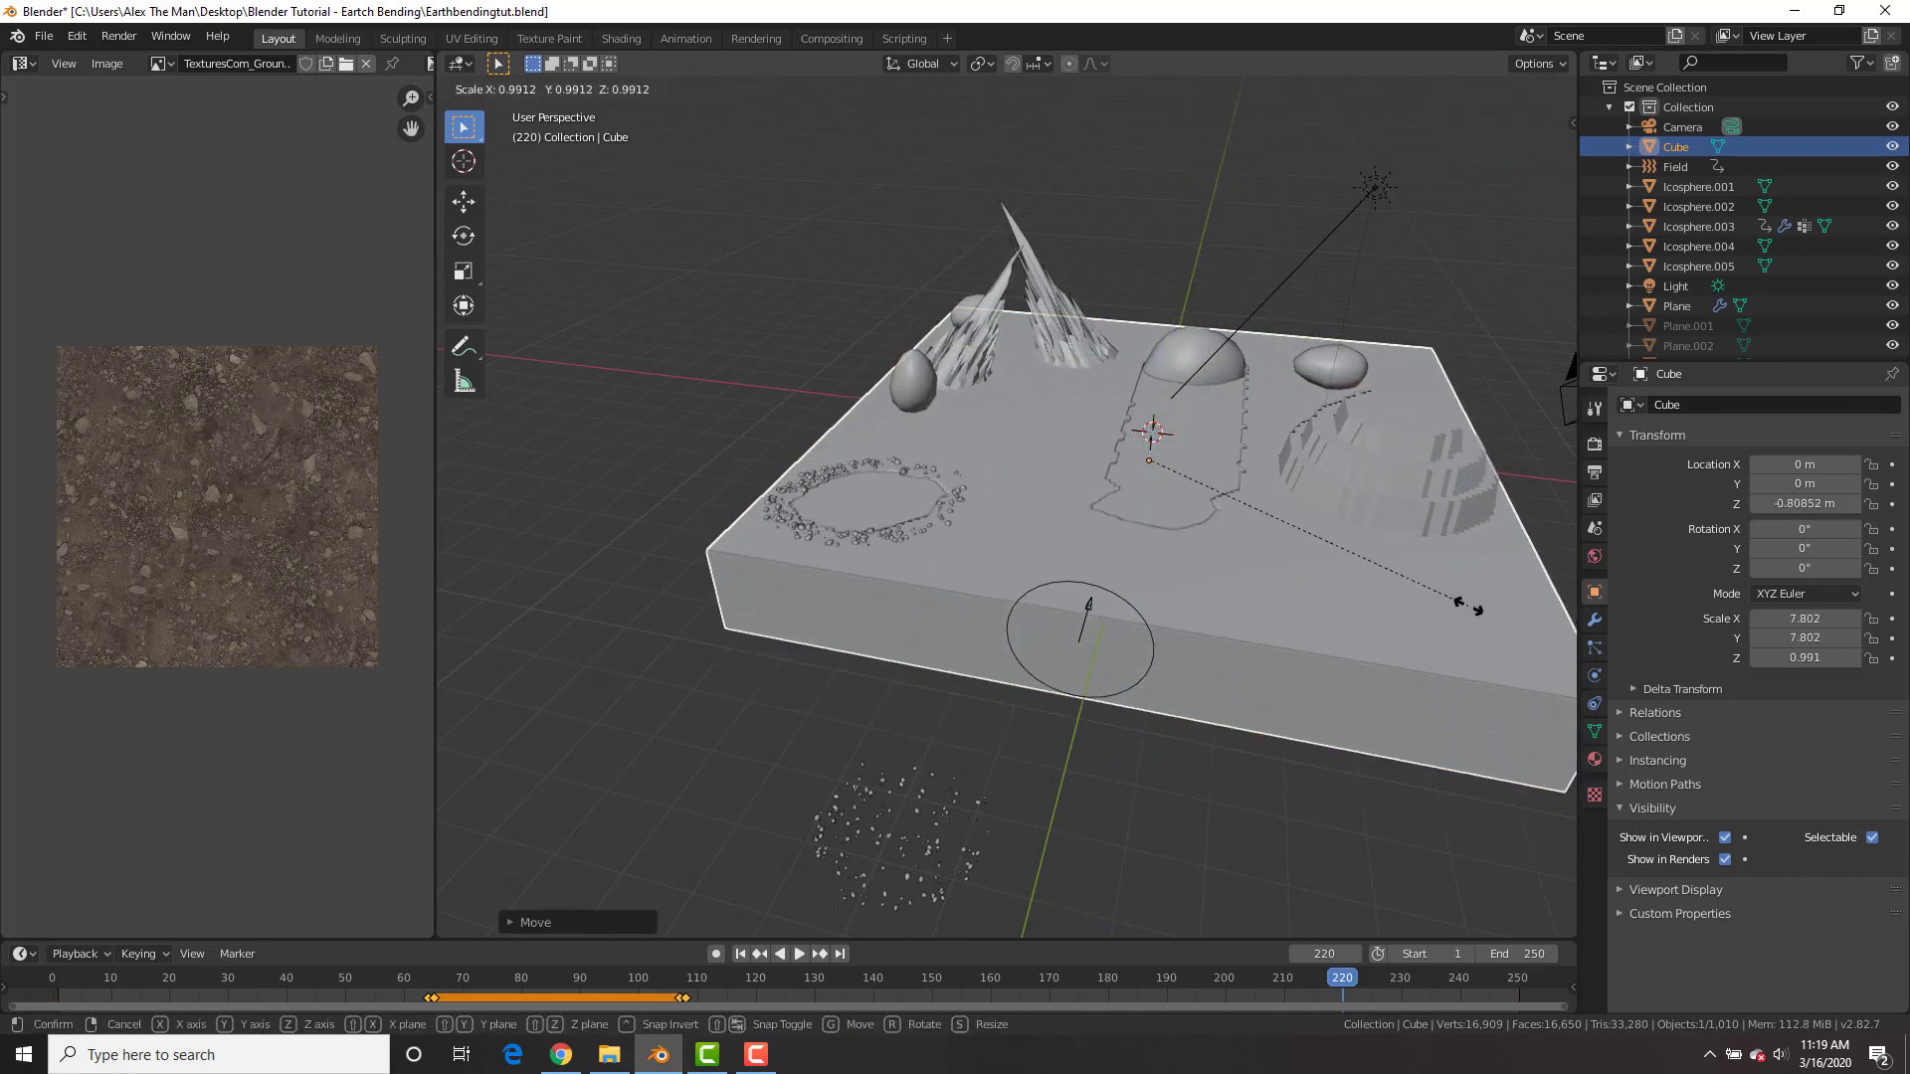
click(1469, 606)
- Edit the cube in wireframe and inset its top face slightly to leave a thin rim around the edge
key(Tab)
key(z)
click(1229, 464)
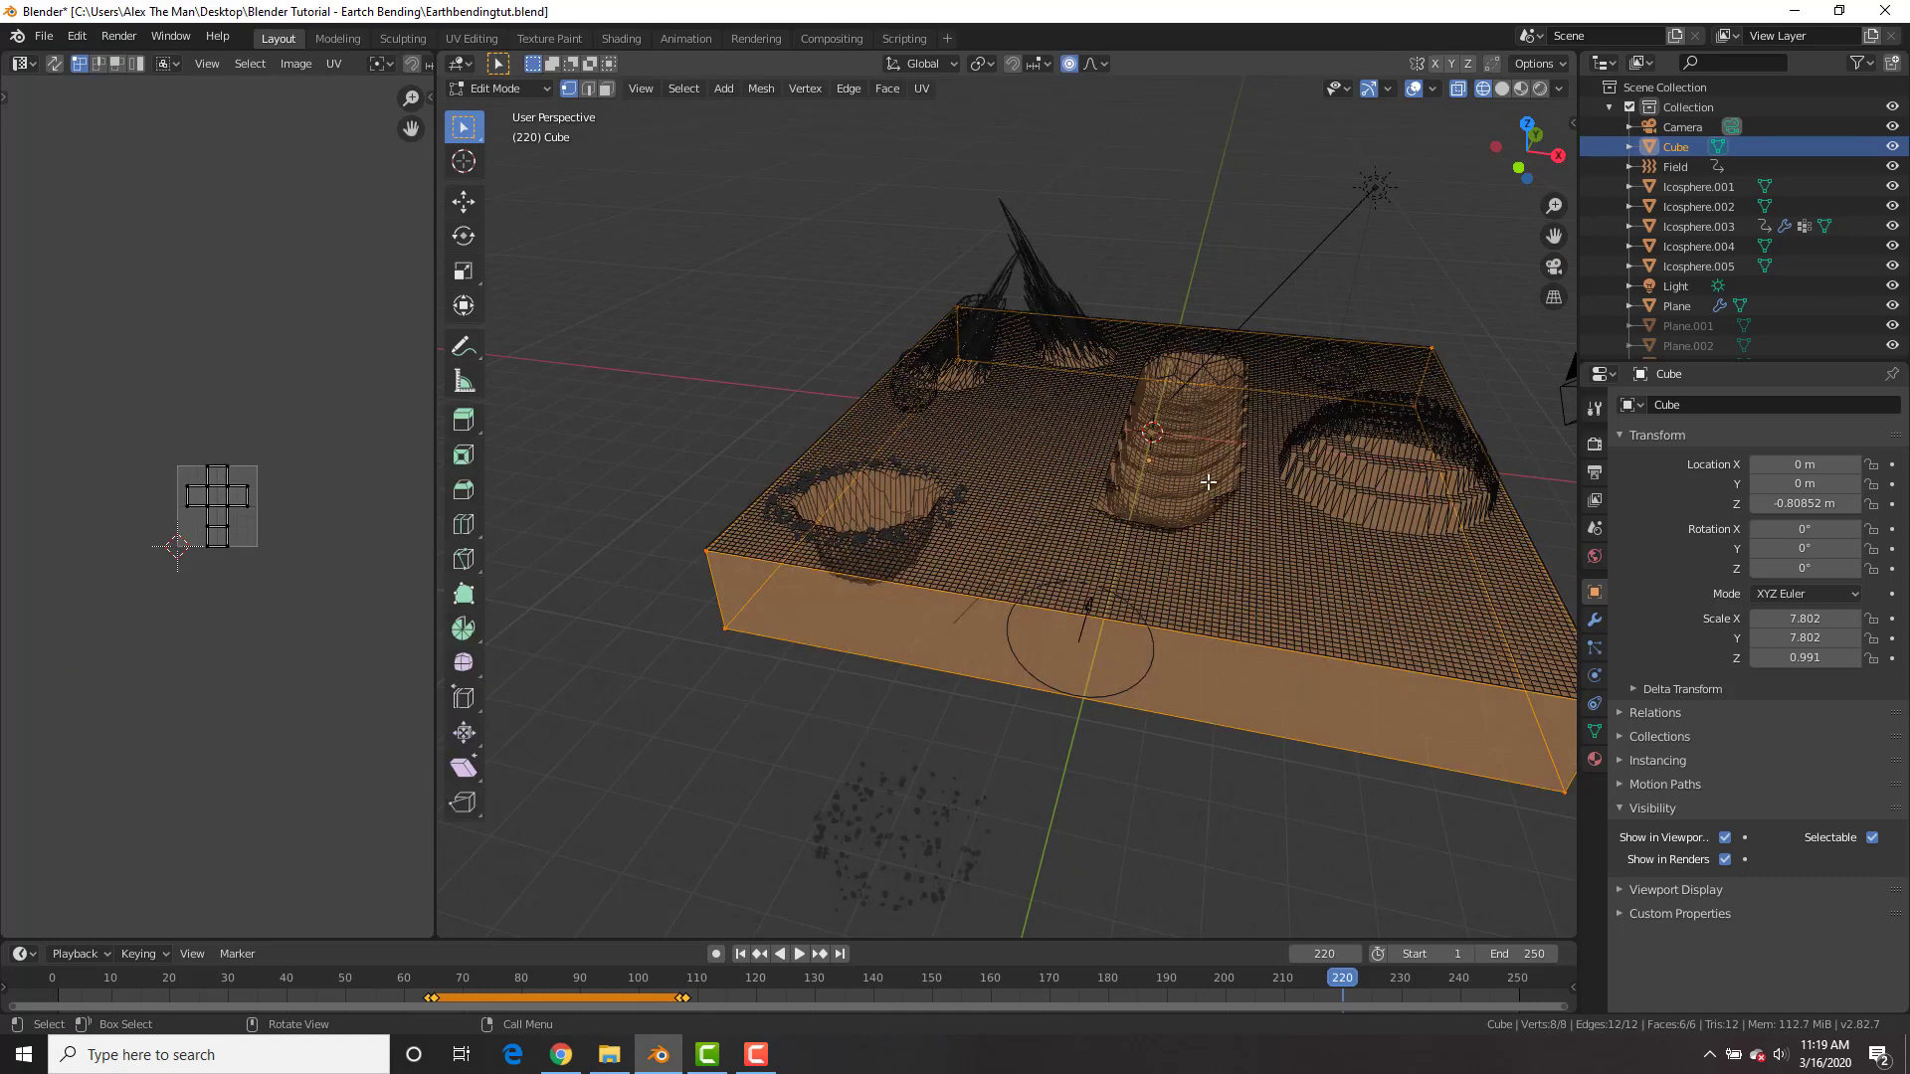
key(3)
click(1227, 457)
click(1152, 452)
key(i)
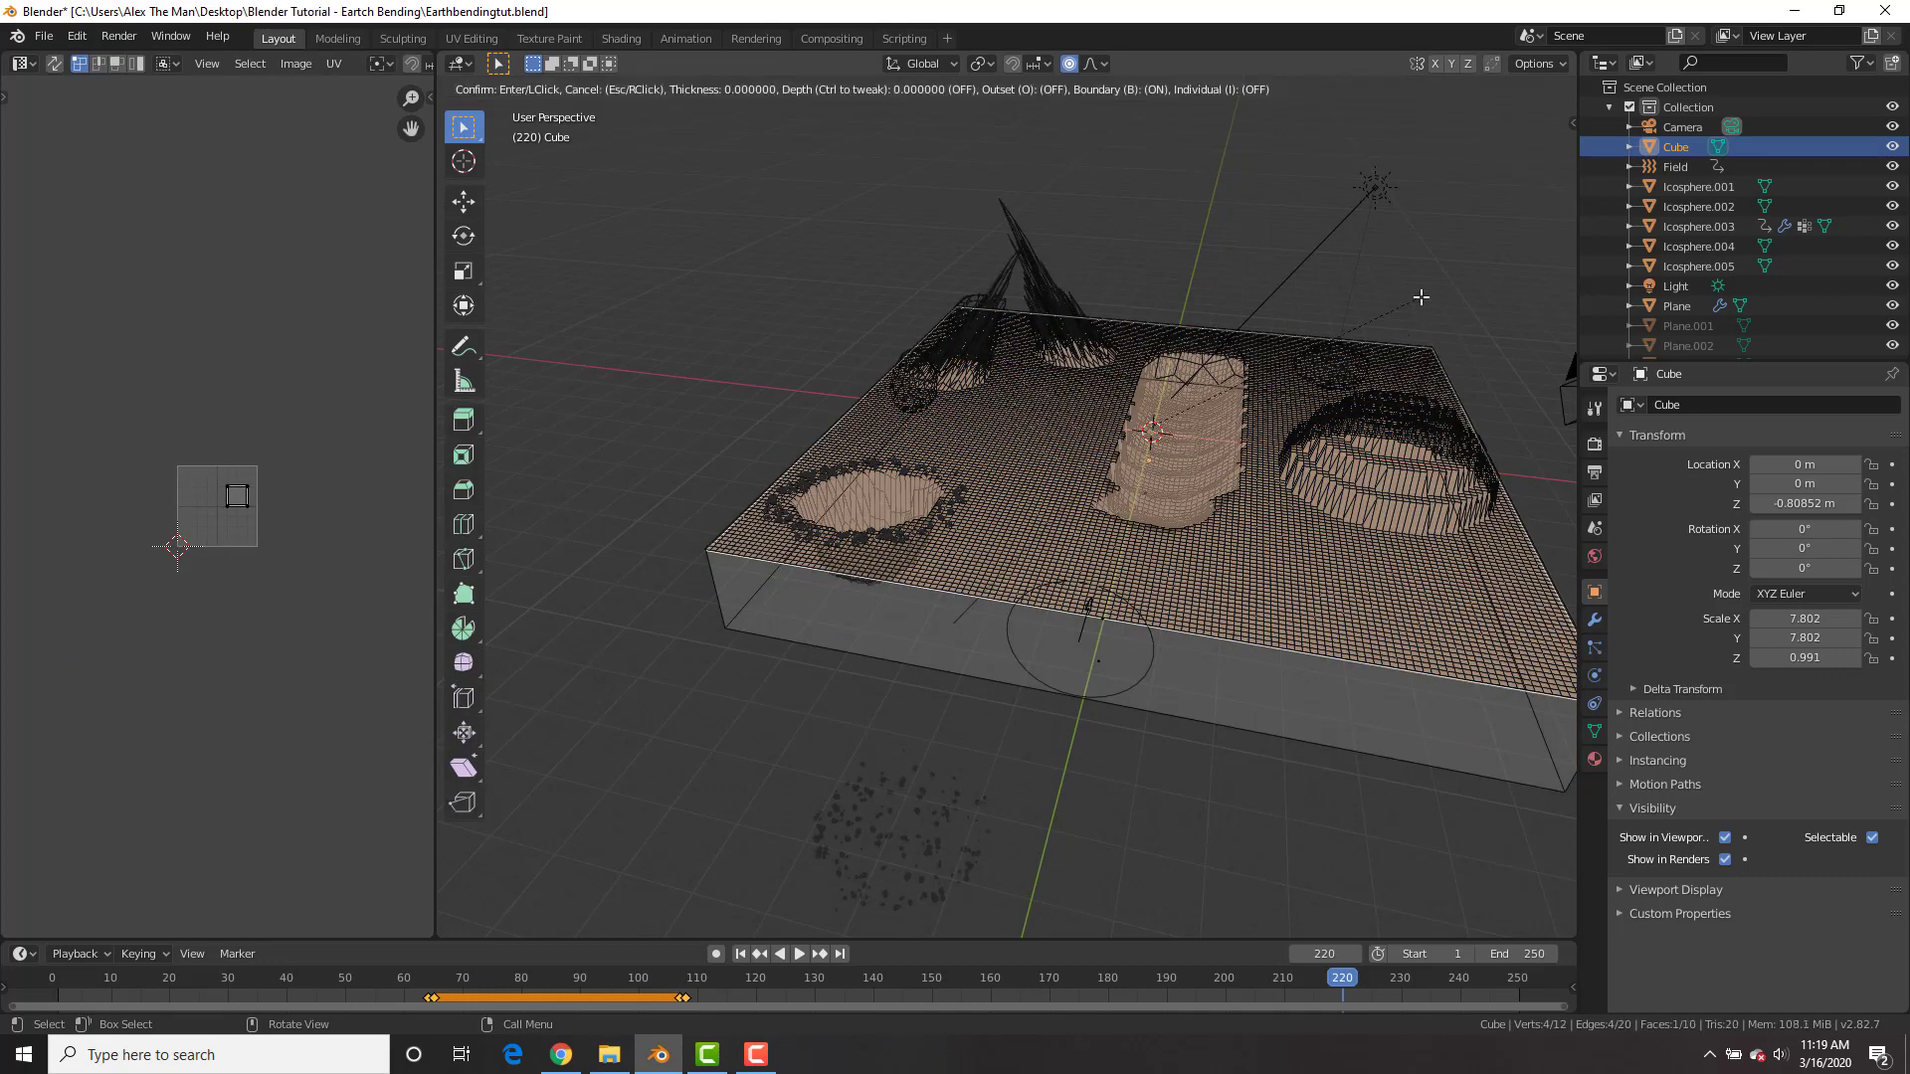
click(1411, 295)
- Extrude the inset face down about 1.7 m to hollow the cube, and return to Object Mode with solid shading
key(e)
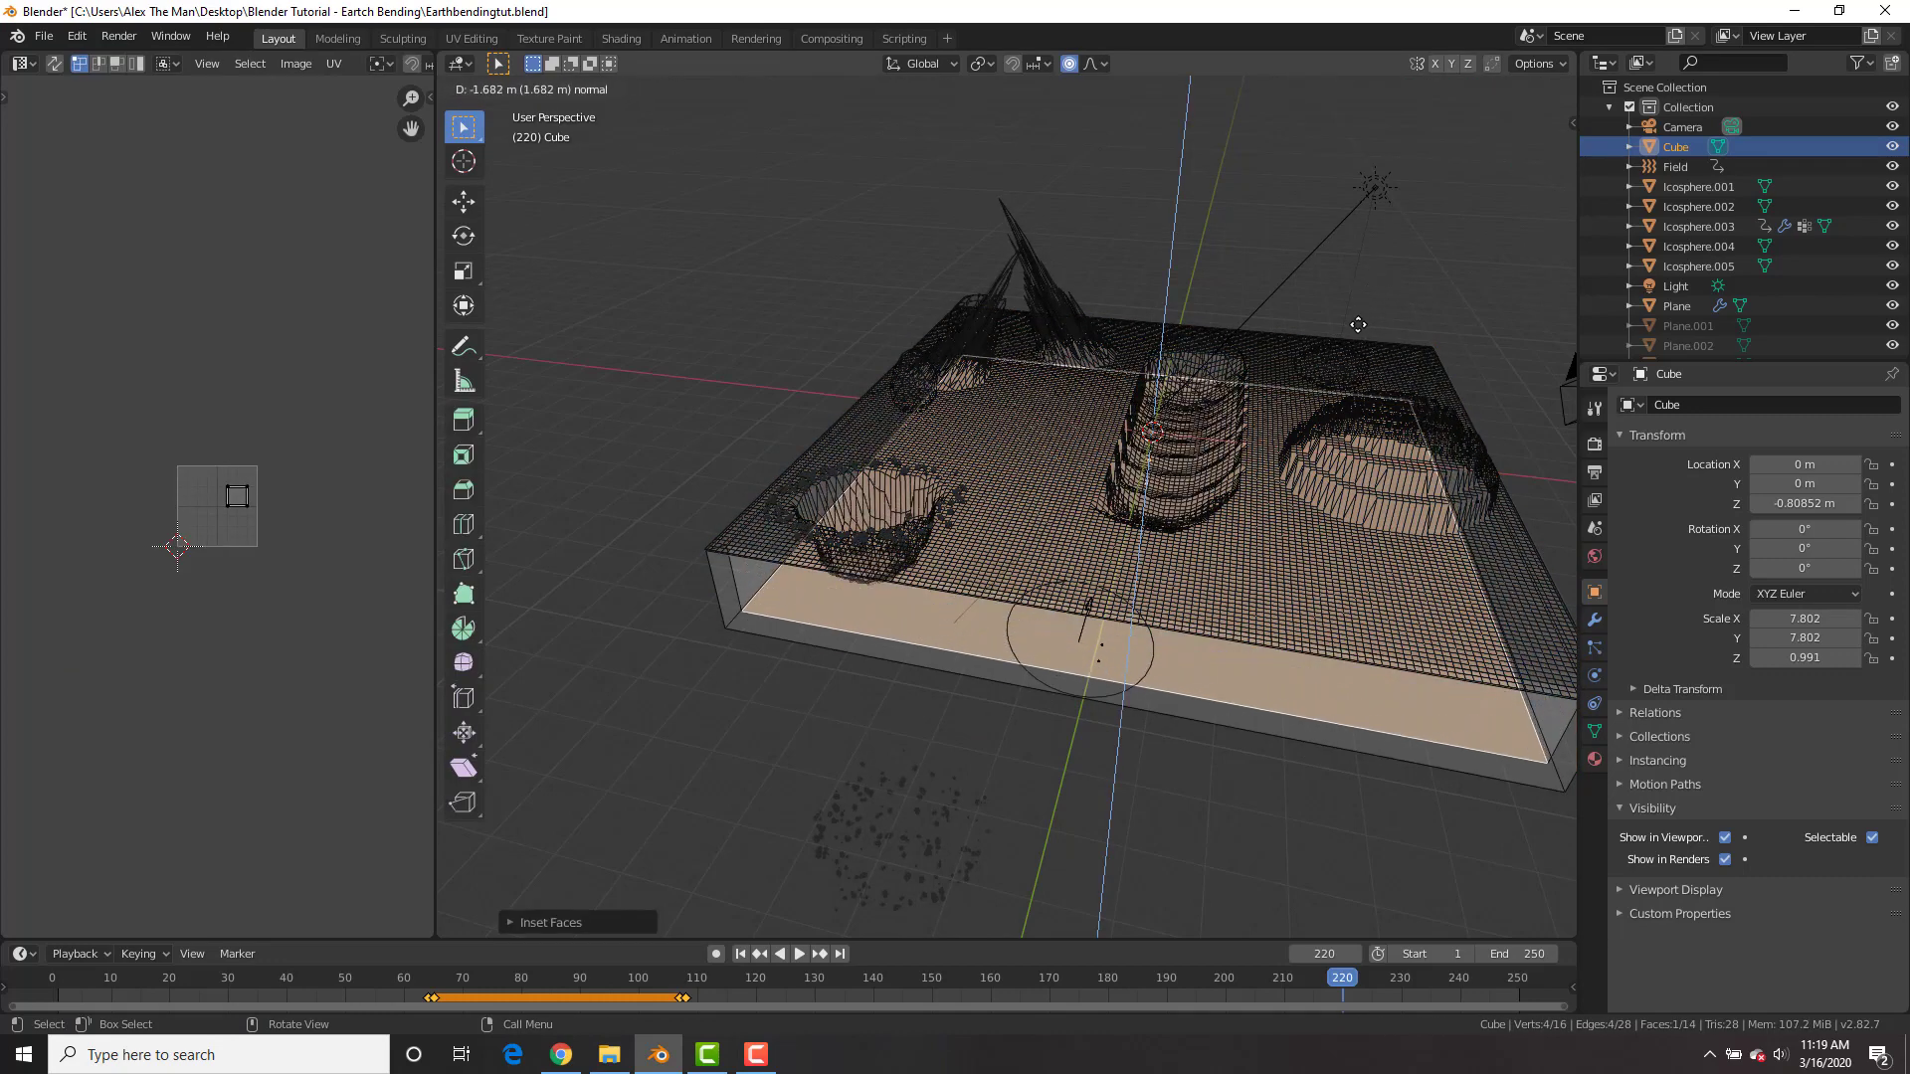
click(1356, 331)
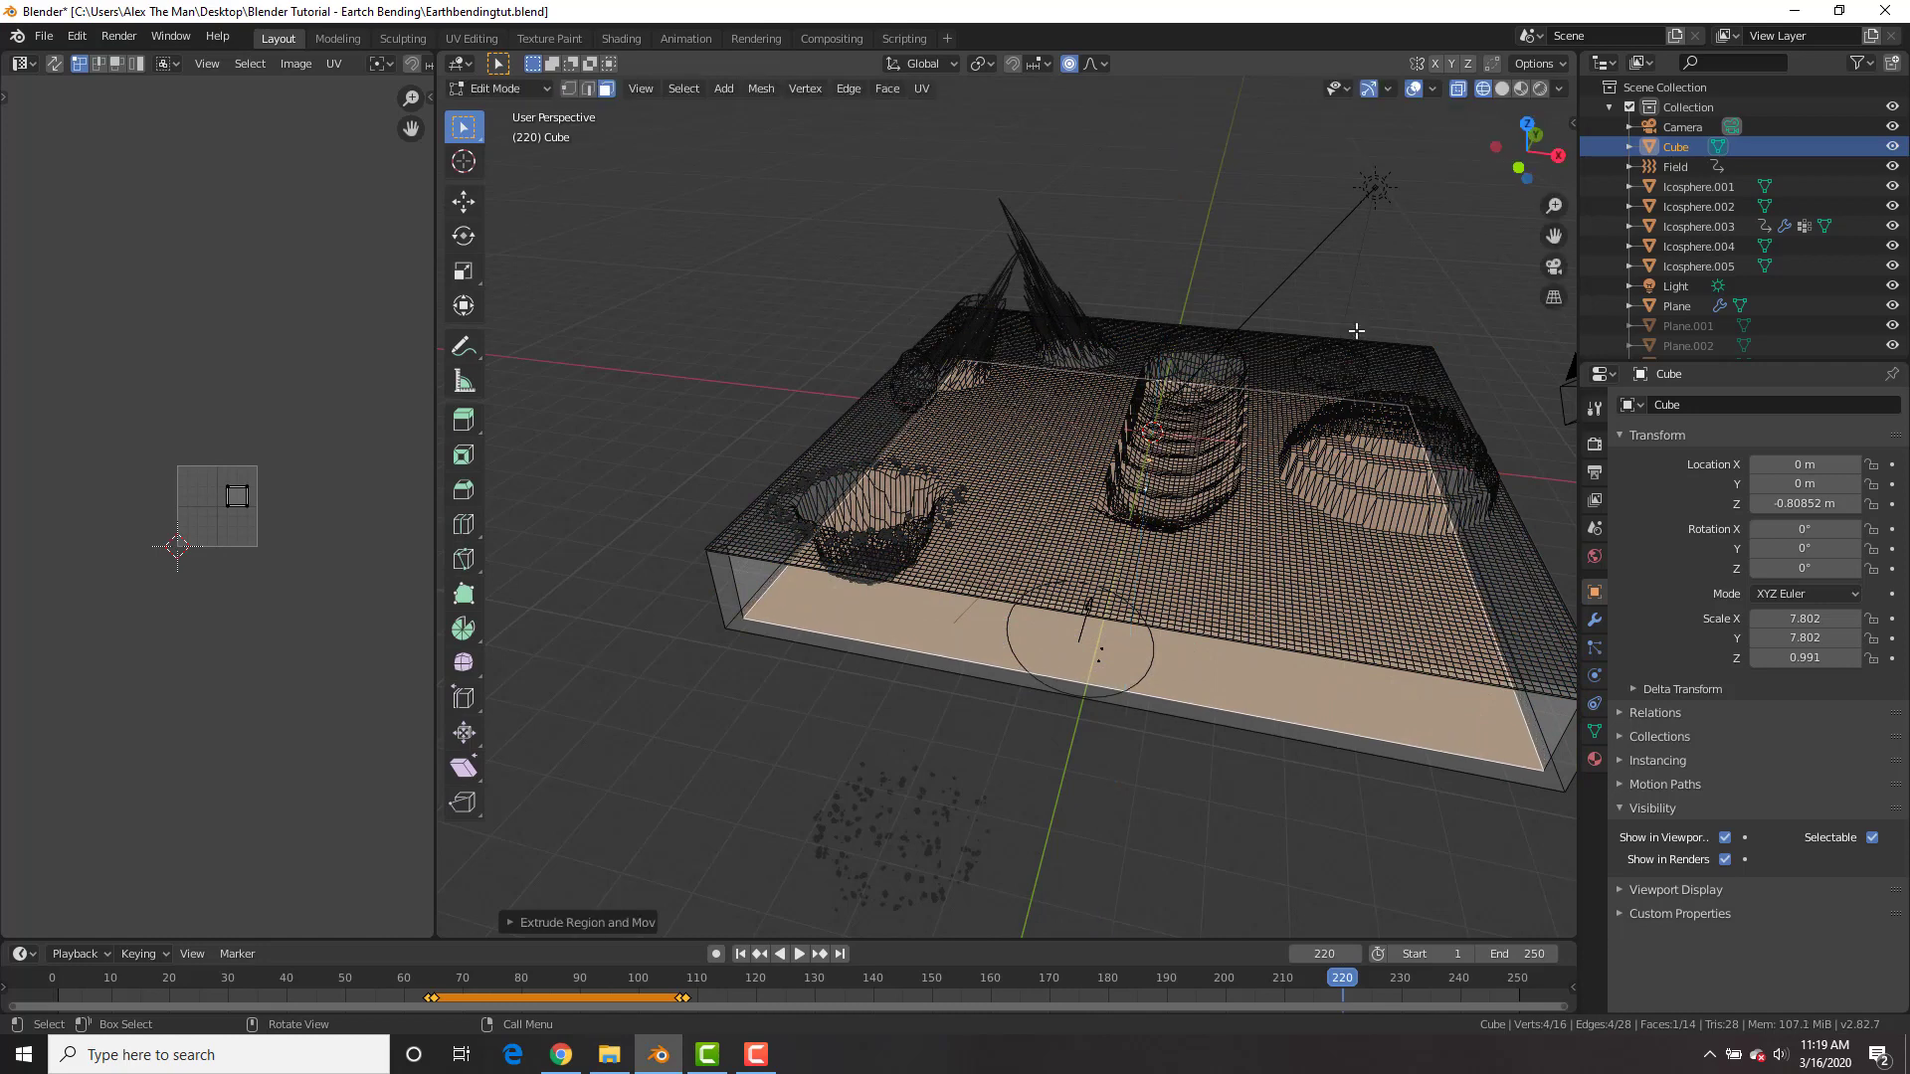
key(Tab)
key(z)
click(1305, 445)
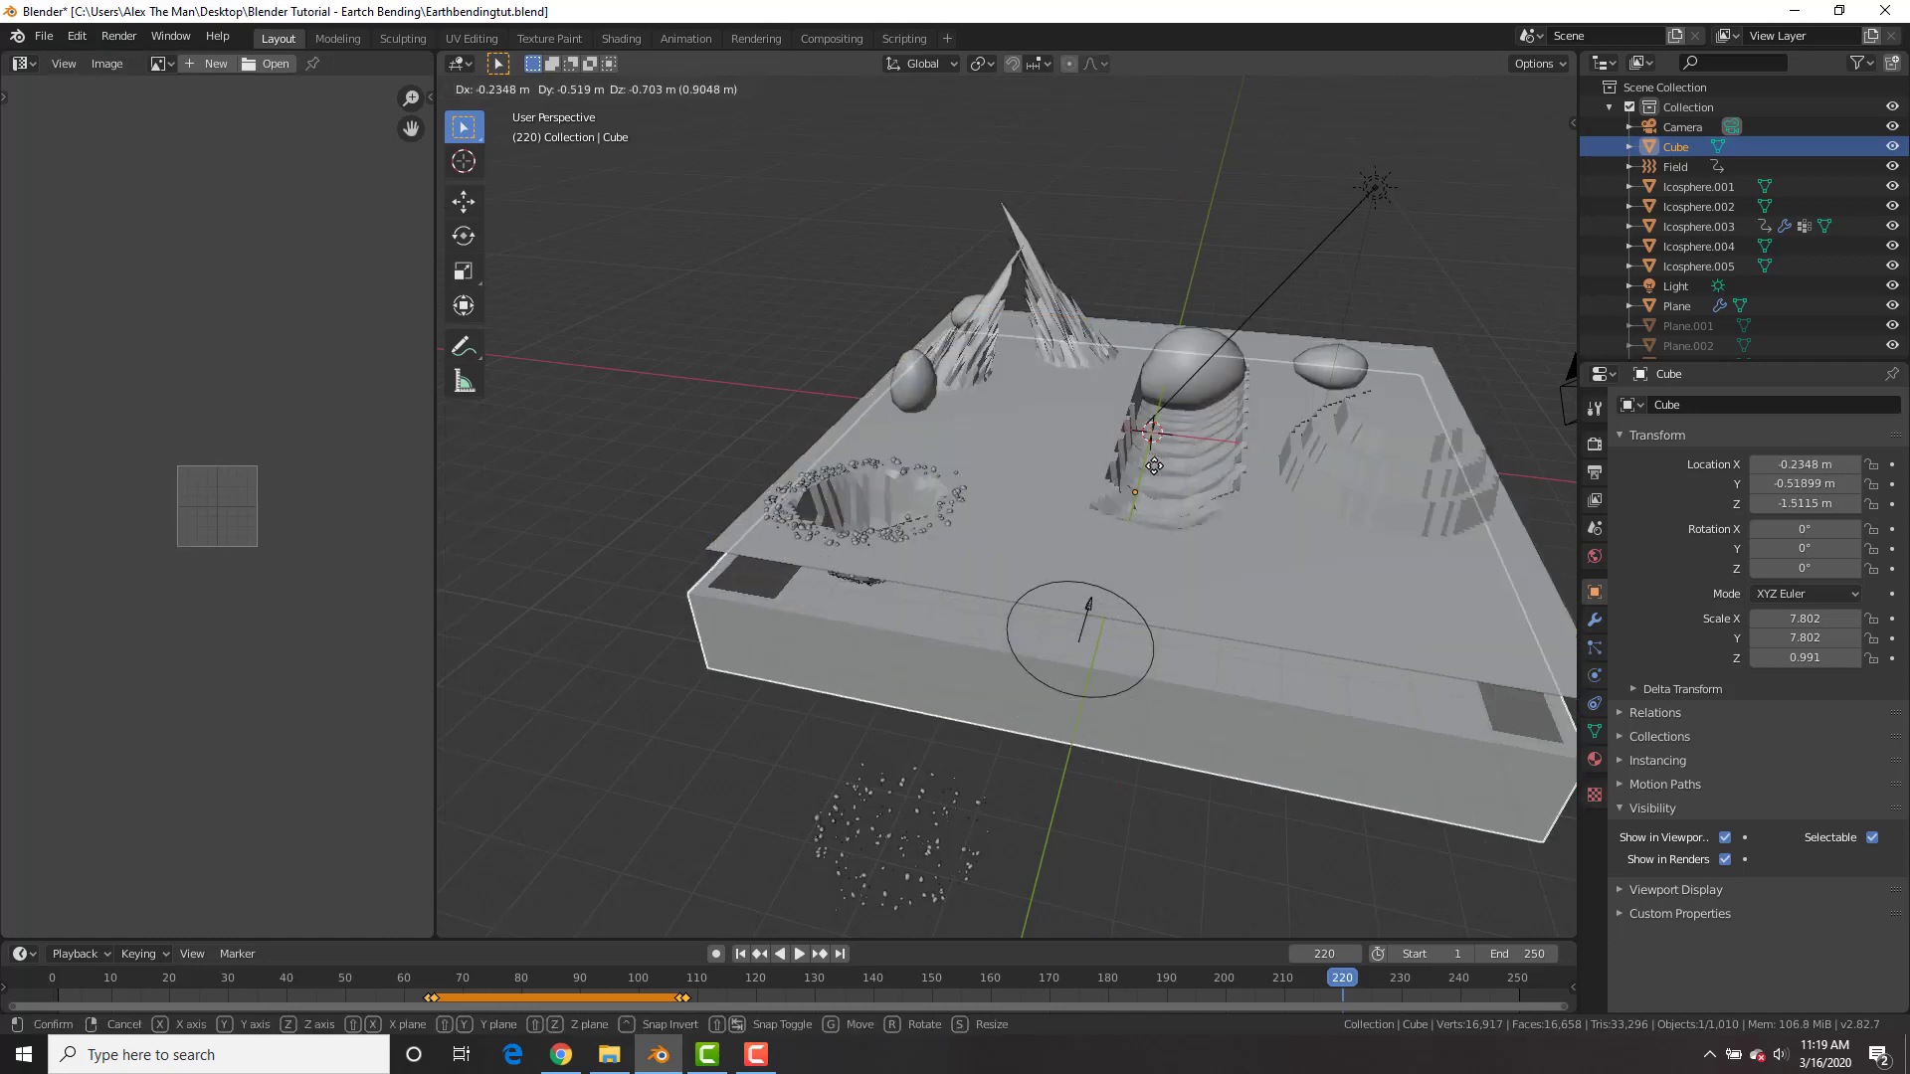
- Enable Collision physics on the hollow cube with Kill Particles turned on
click(1595, 679)
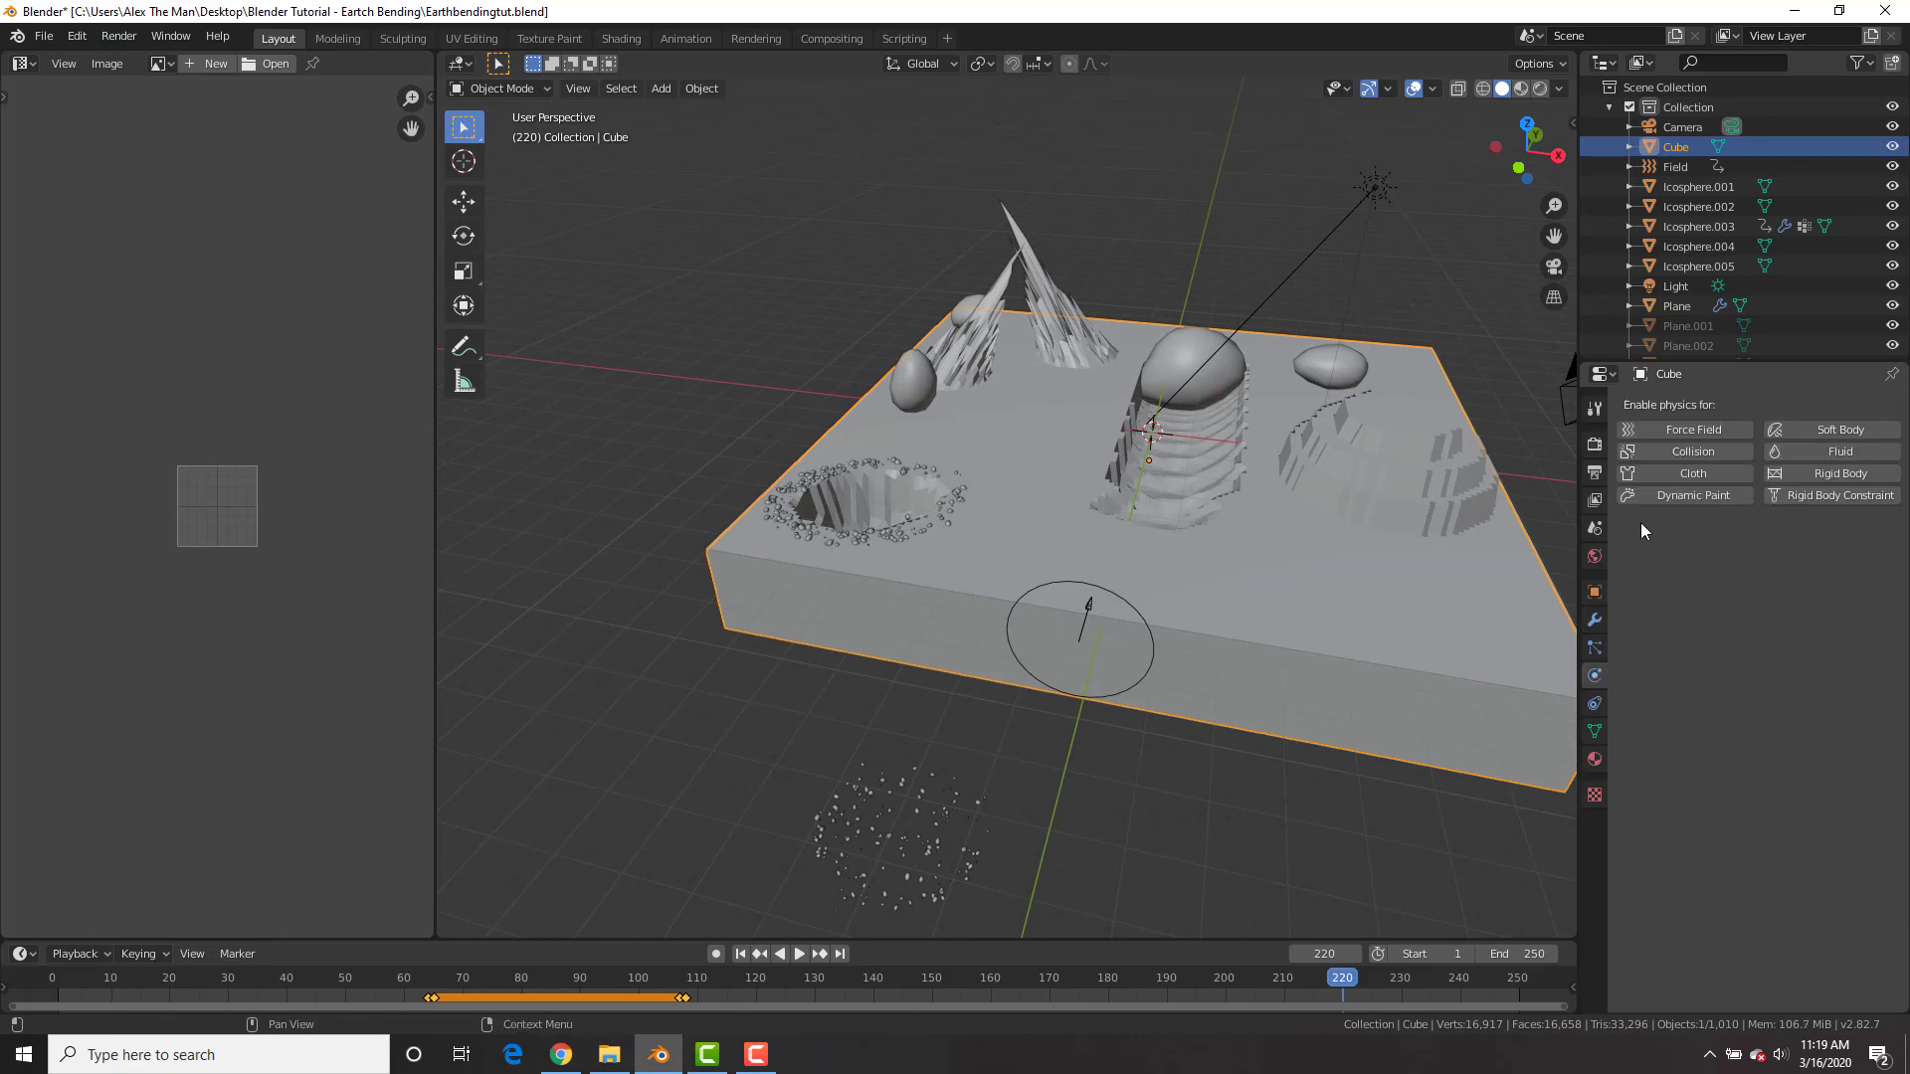
click(1697, 454)
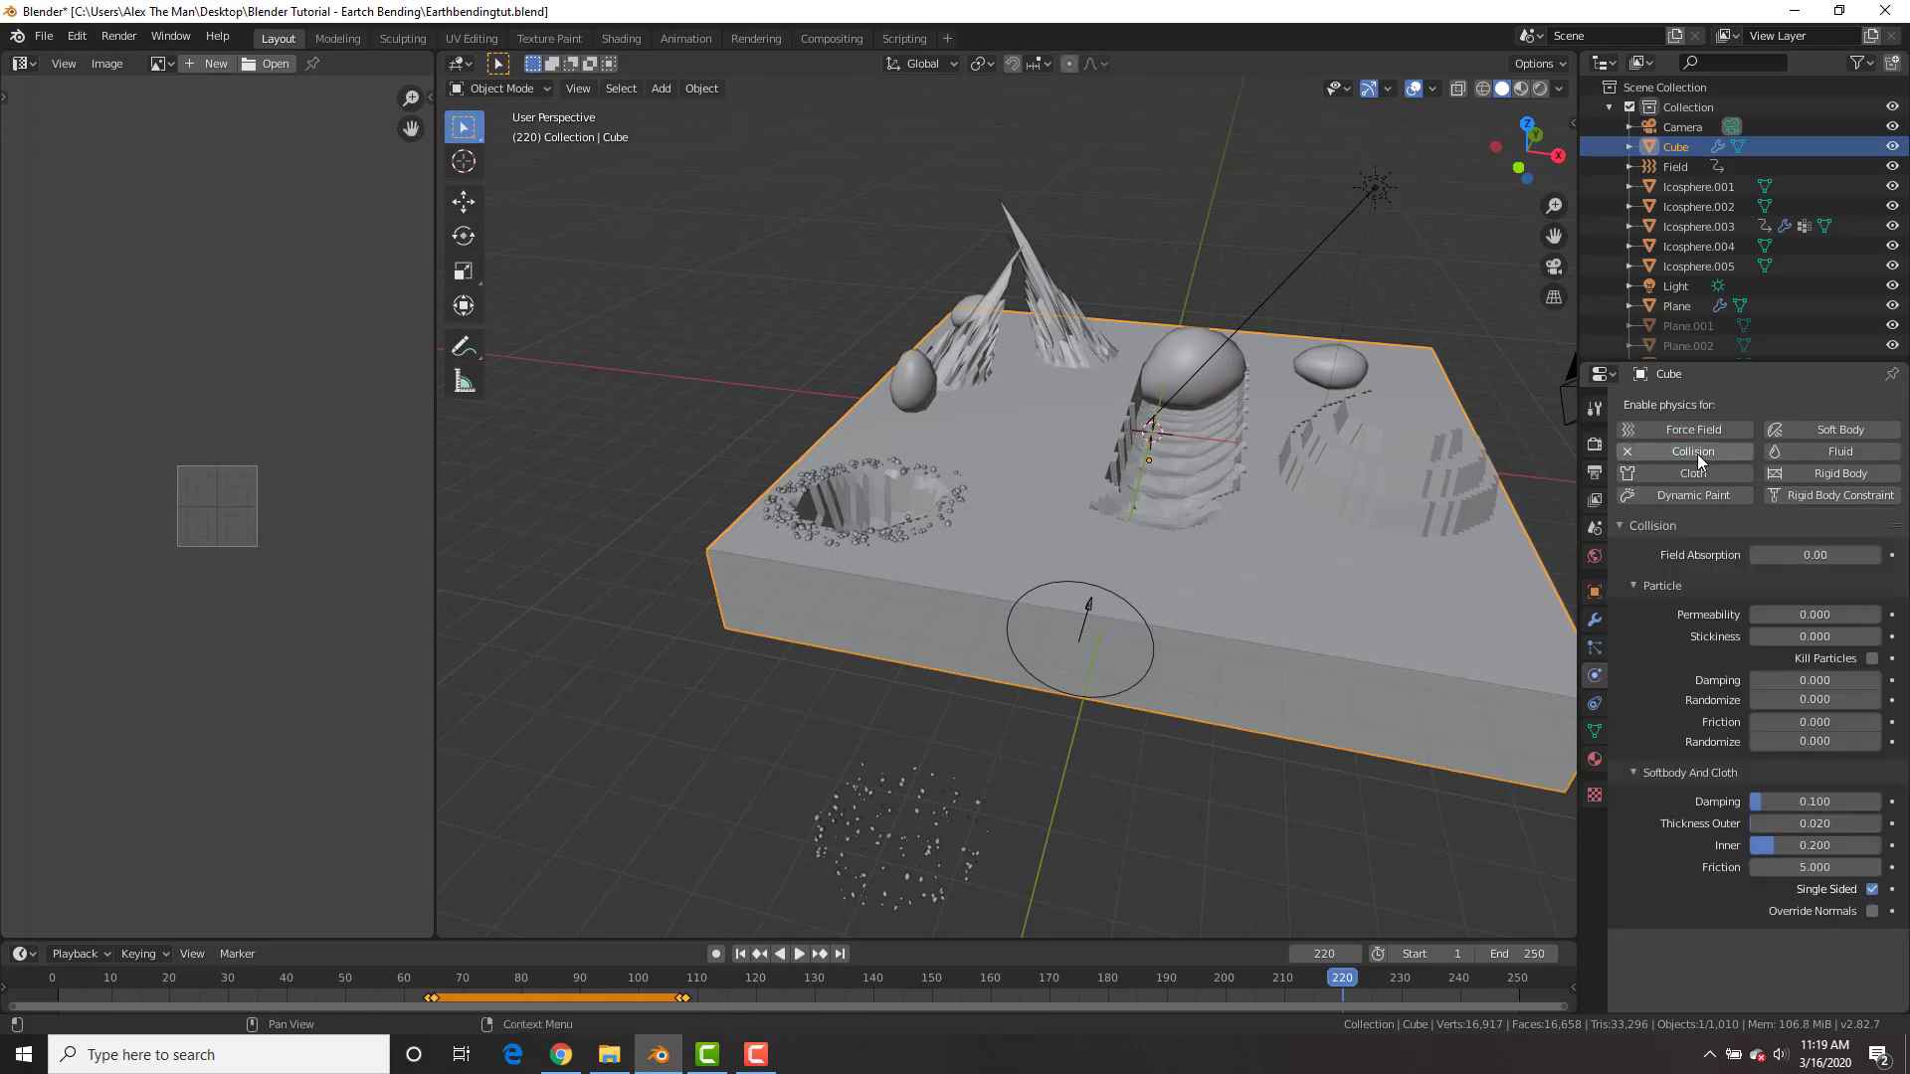
click(1870, 658)
- Play the animation from the start in solid and rendered shading, examine the debris and boulders, and stop at frame 182
key(shift+Left)
key(space)
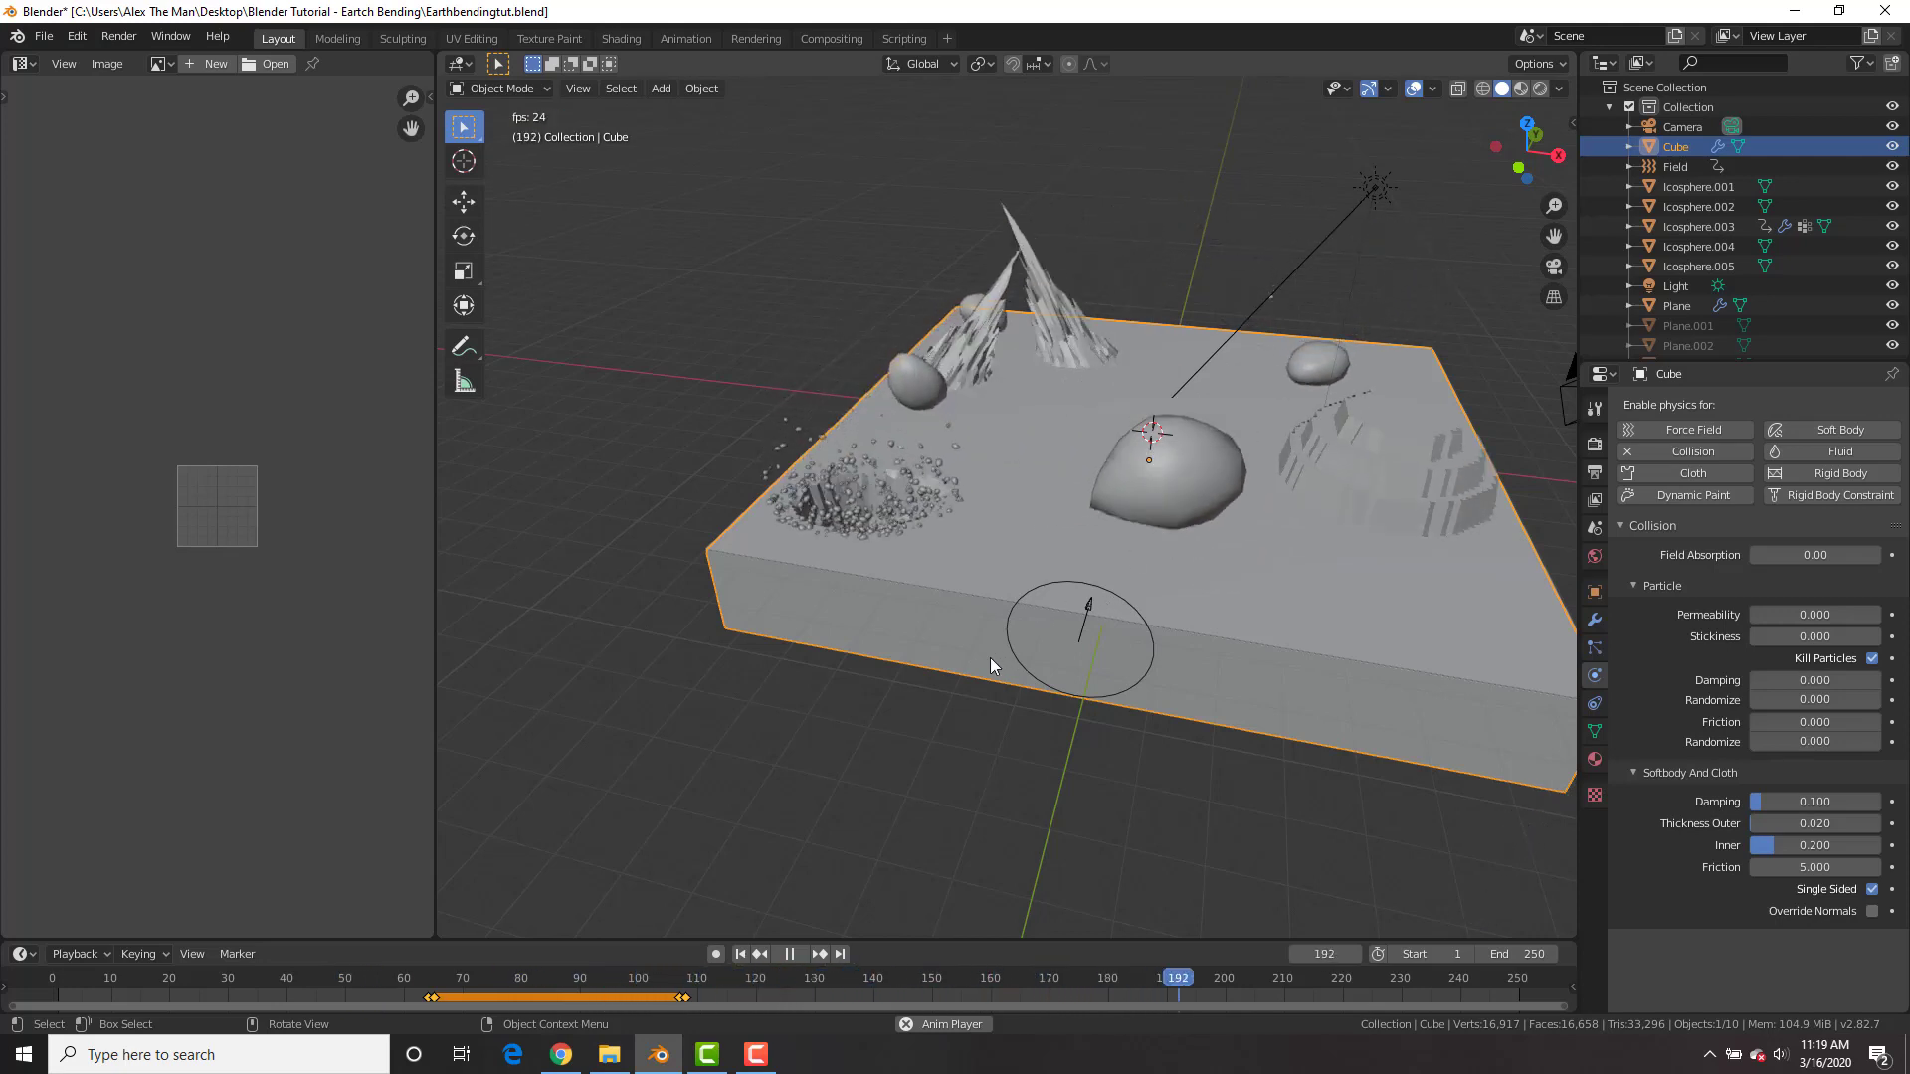
shift+middle_drag(1303, 378, 1226, 422)
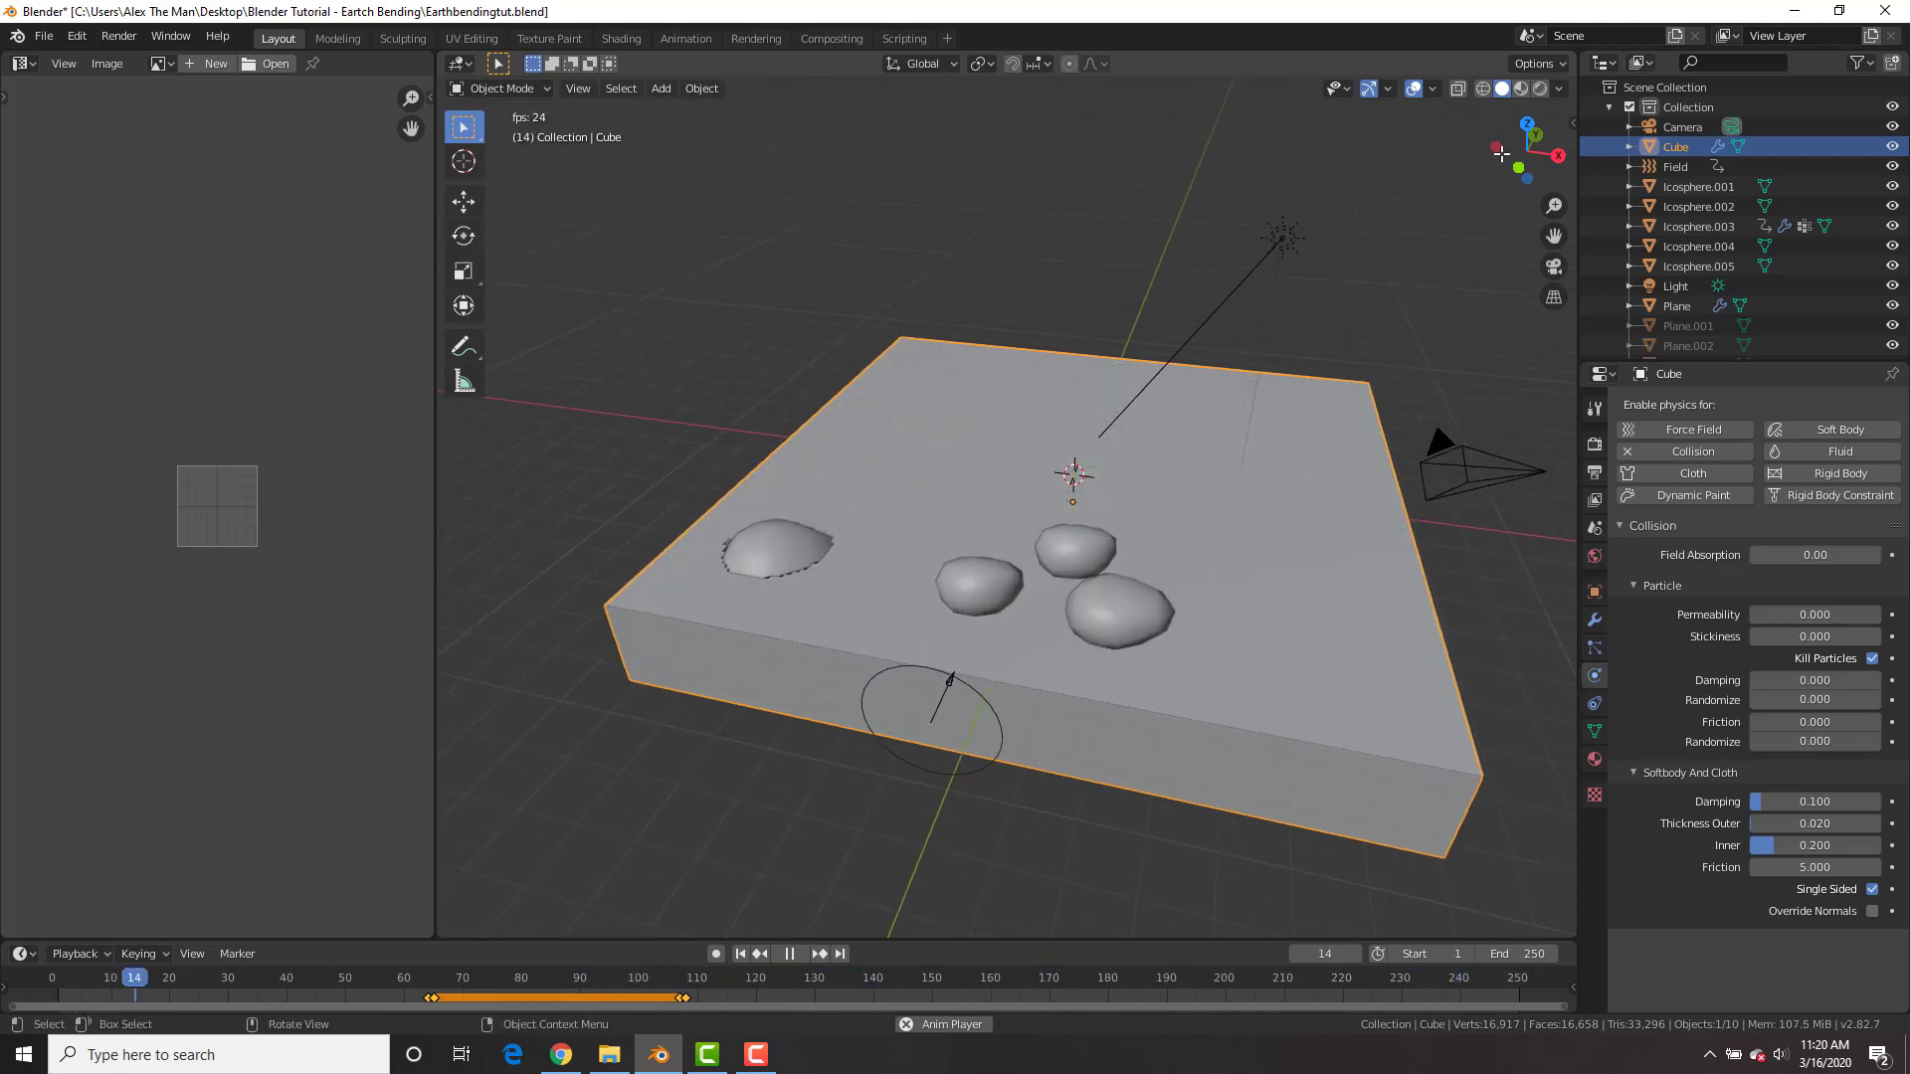
click(1540, 88)
scroll(1260, 414, up, 4)
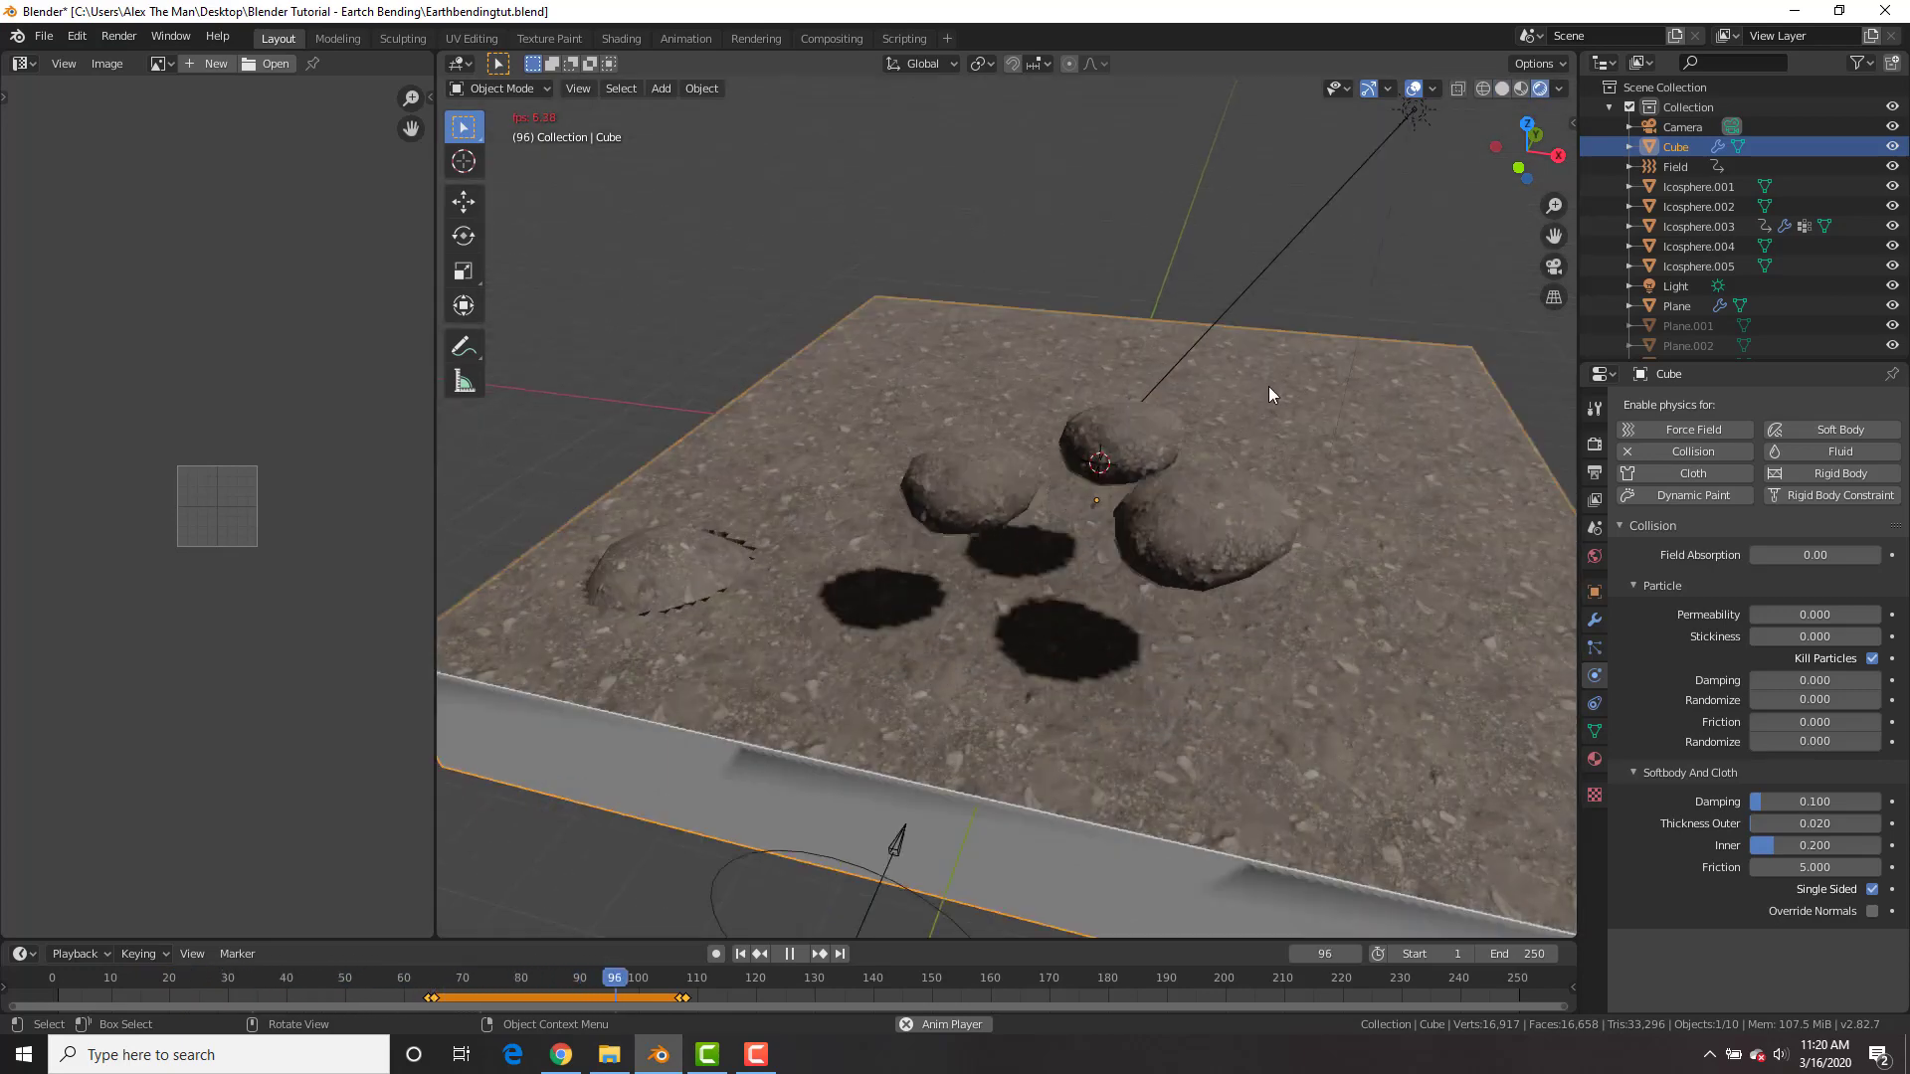
middle_drag(1243, 372, 1171, 402)
scroll(1212, 368, down, 4)
click(1256, 346)
scroll(1256, 344, up, 2)
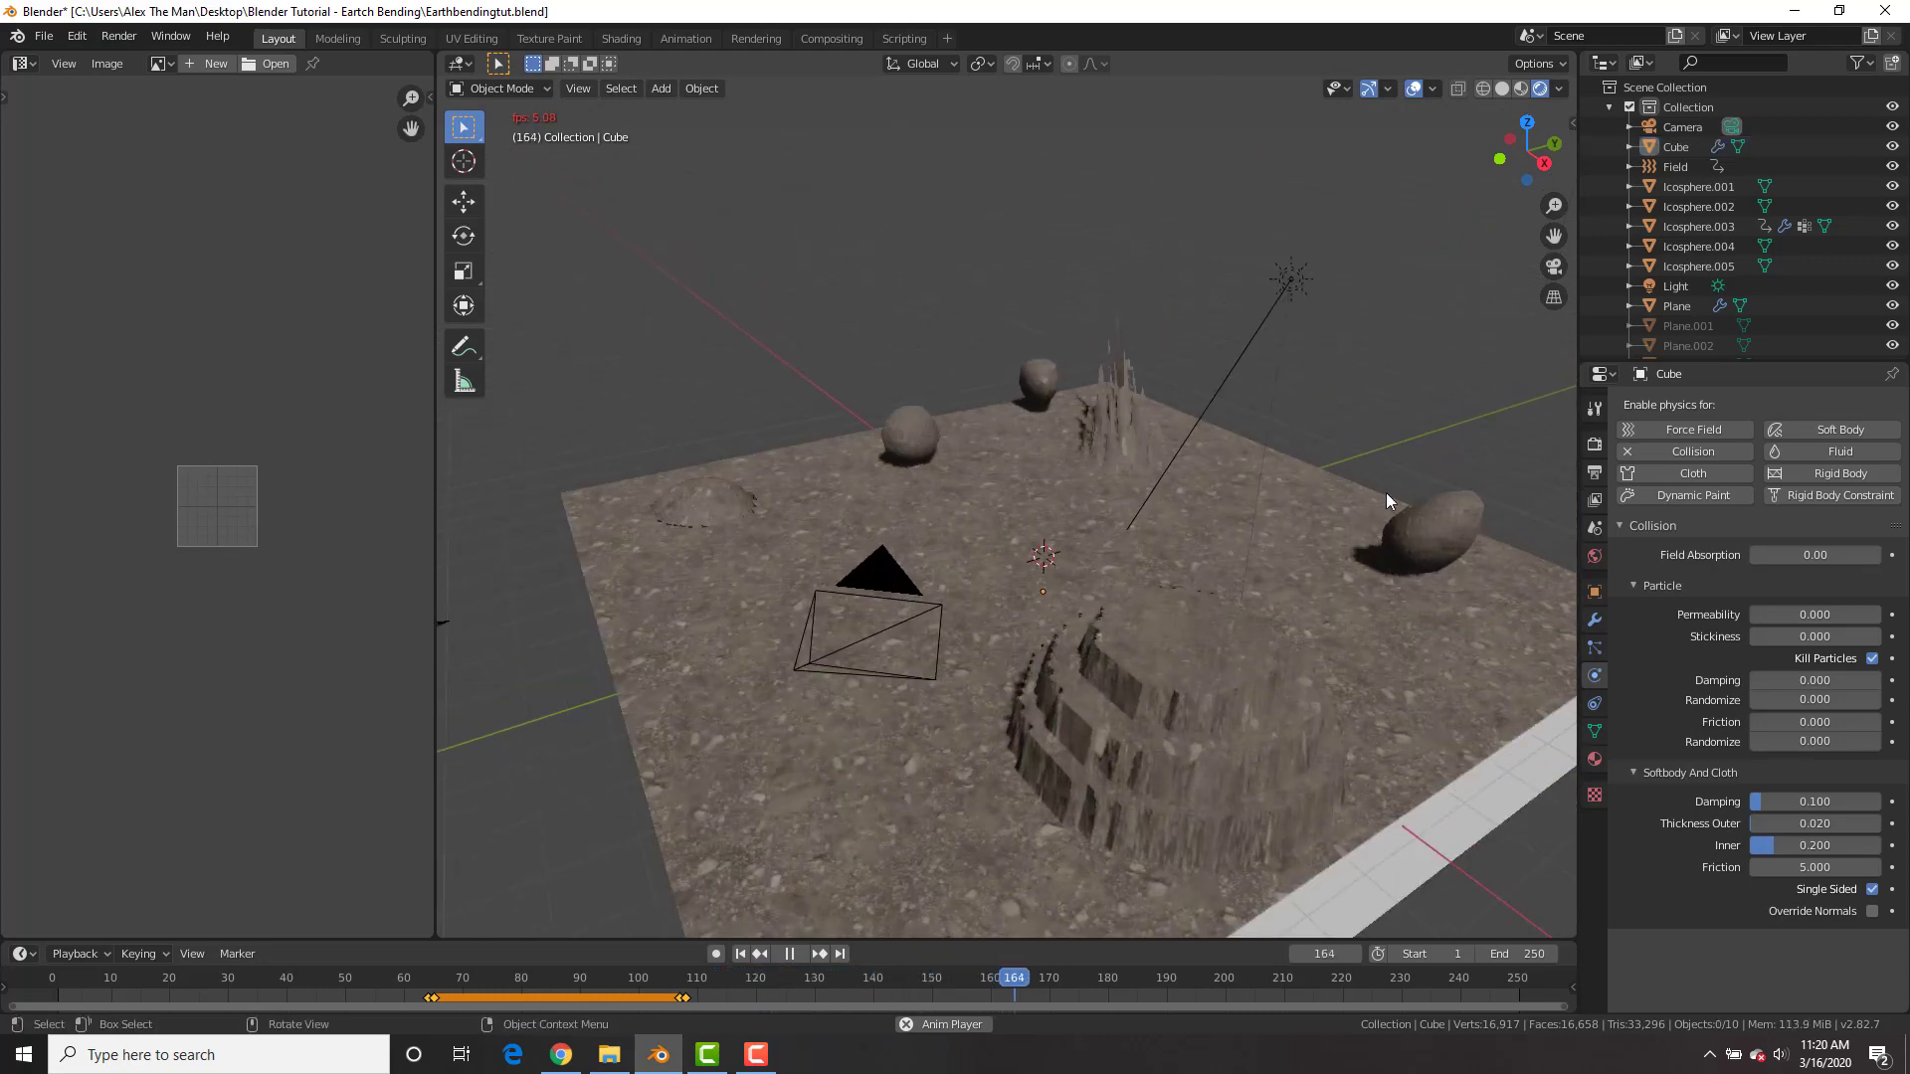
key(space)
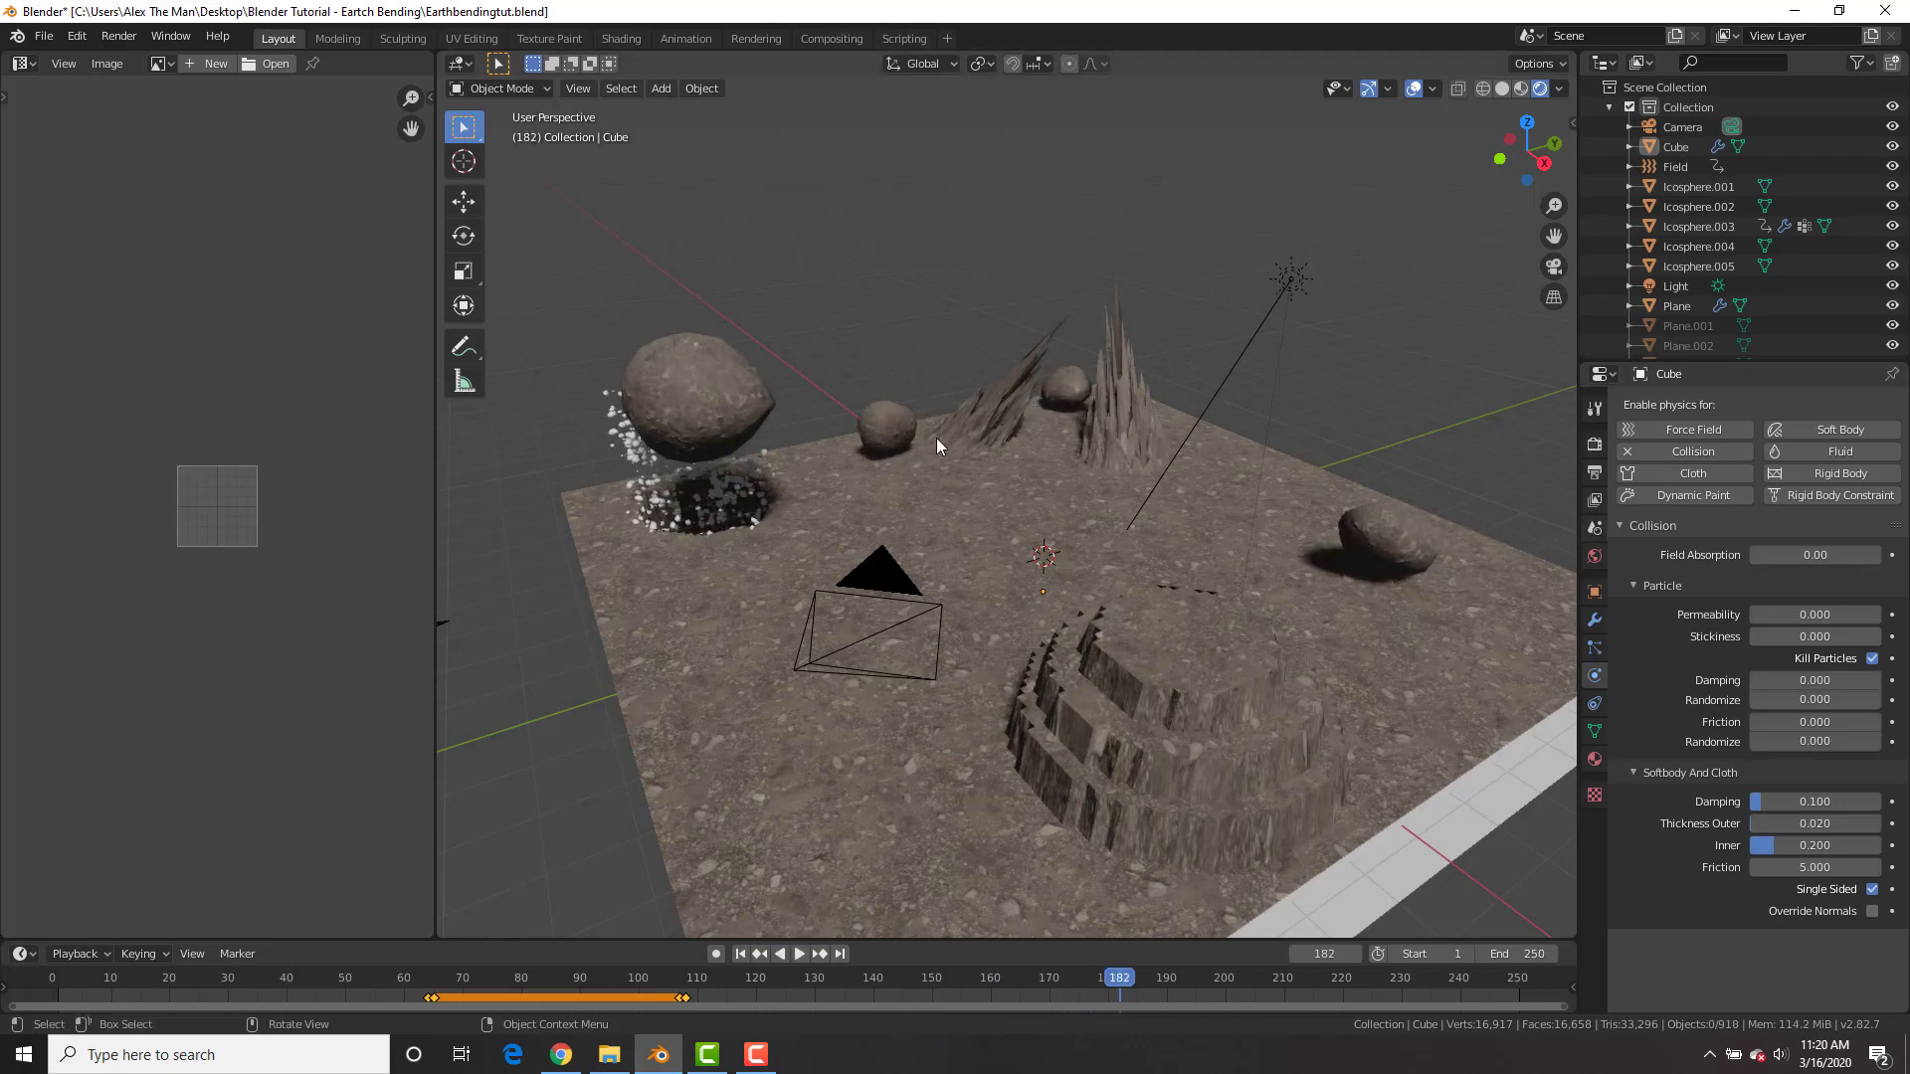
- Return to frame 1 and link the large boulder's material to the small debris rock beside the ground
scroll(971, 462, down, 4)
key(shift+Left)
click(1275, 660)
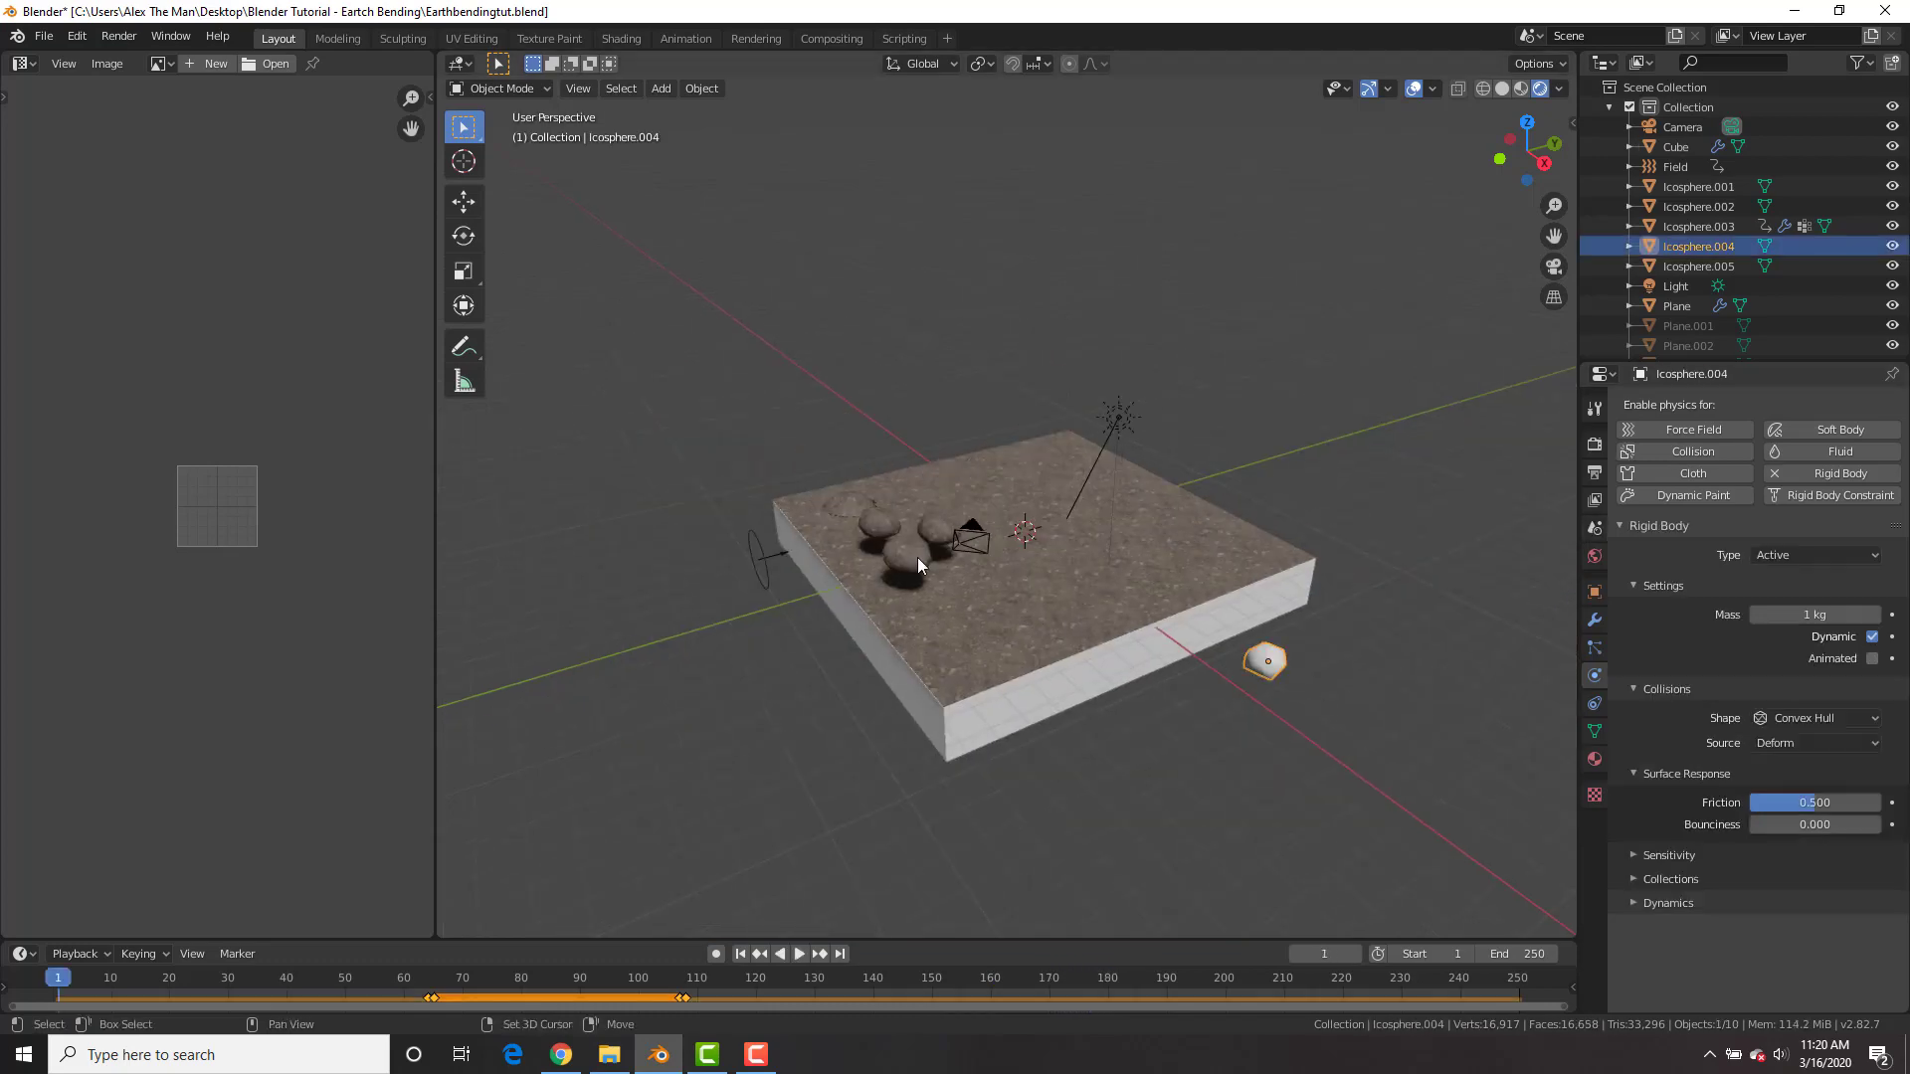
shift+click(917, 557)
key(ctrl+l)
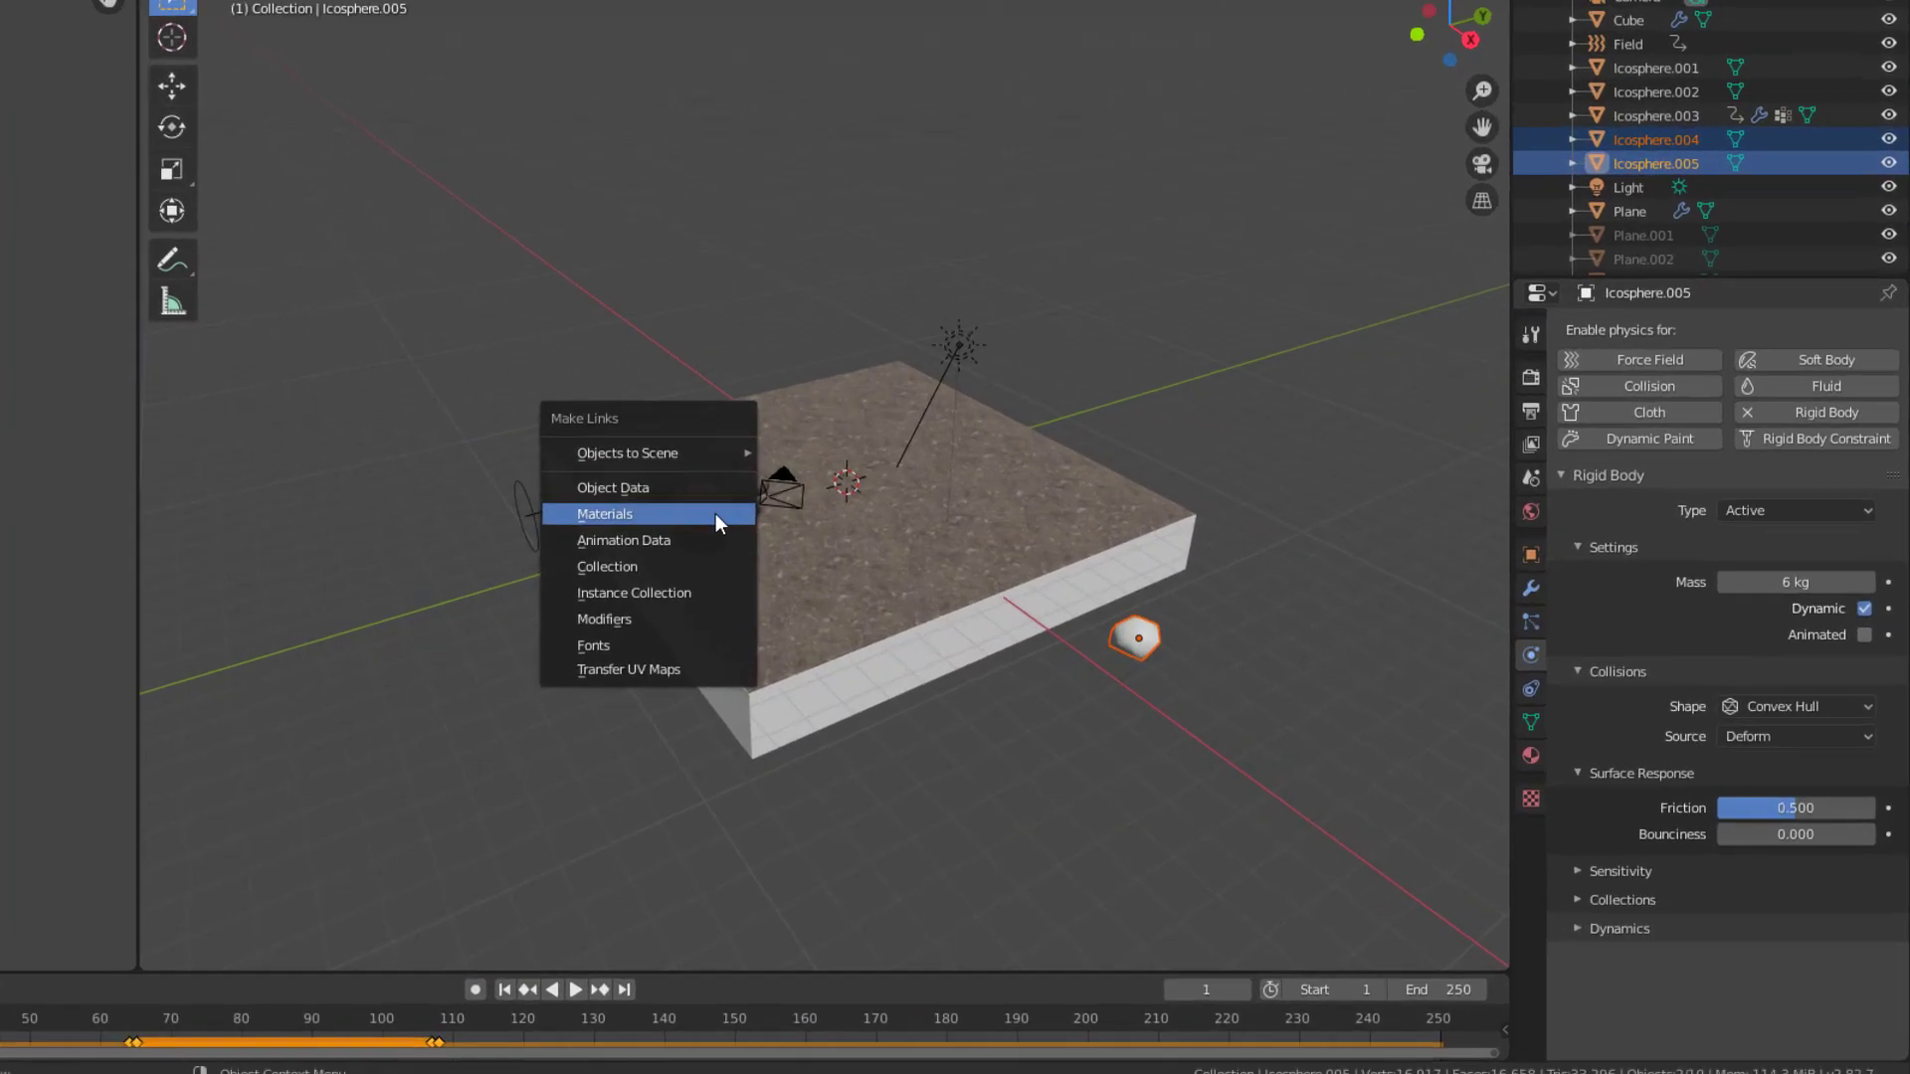
click(714, 513)
- Bake the scene's Rigid Body World cache for frames 1 to 250
click(1531, 476)
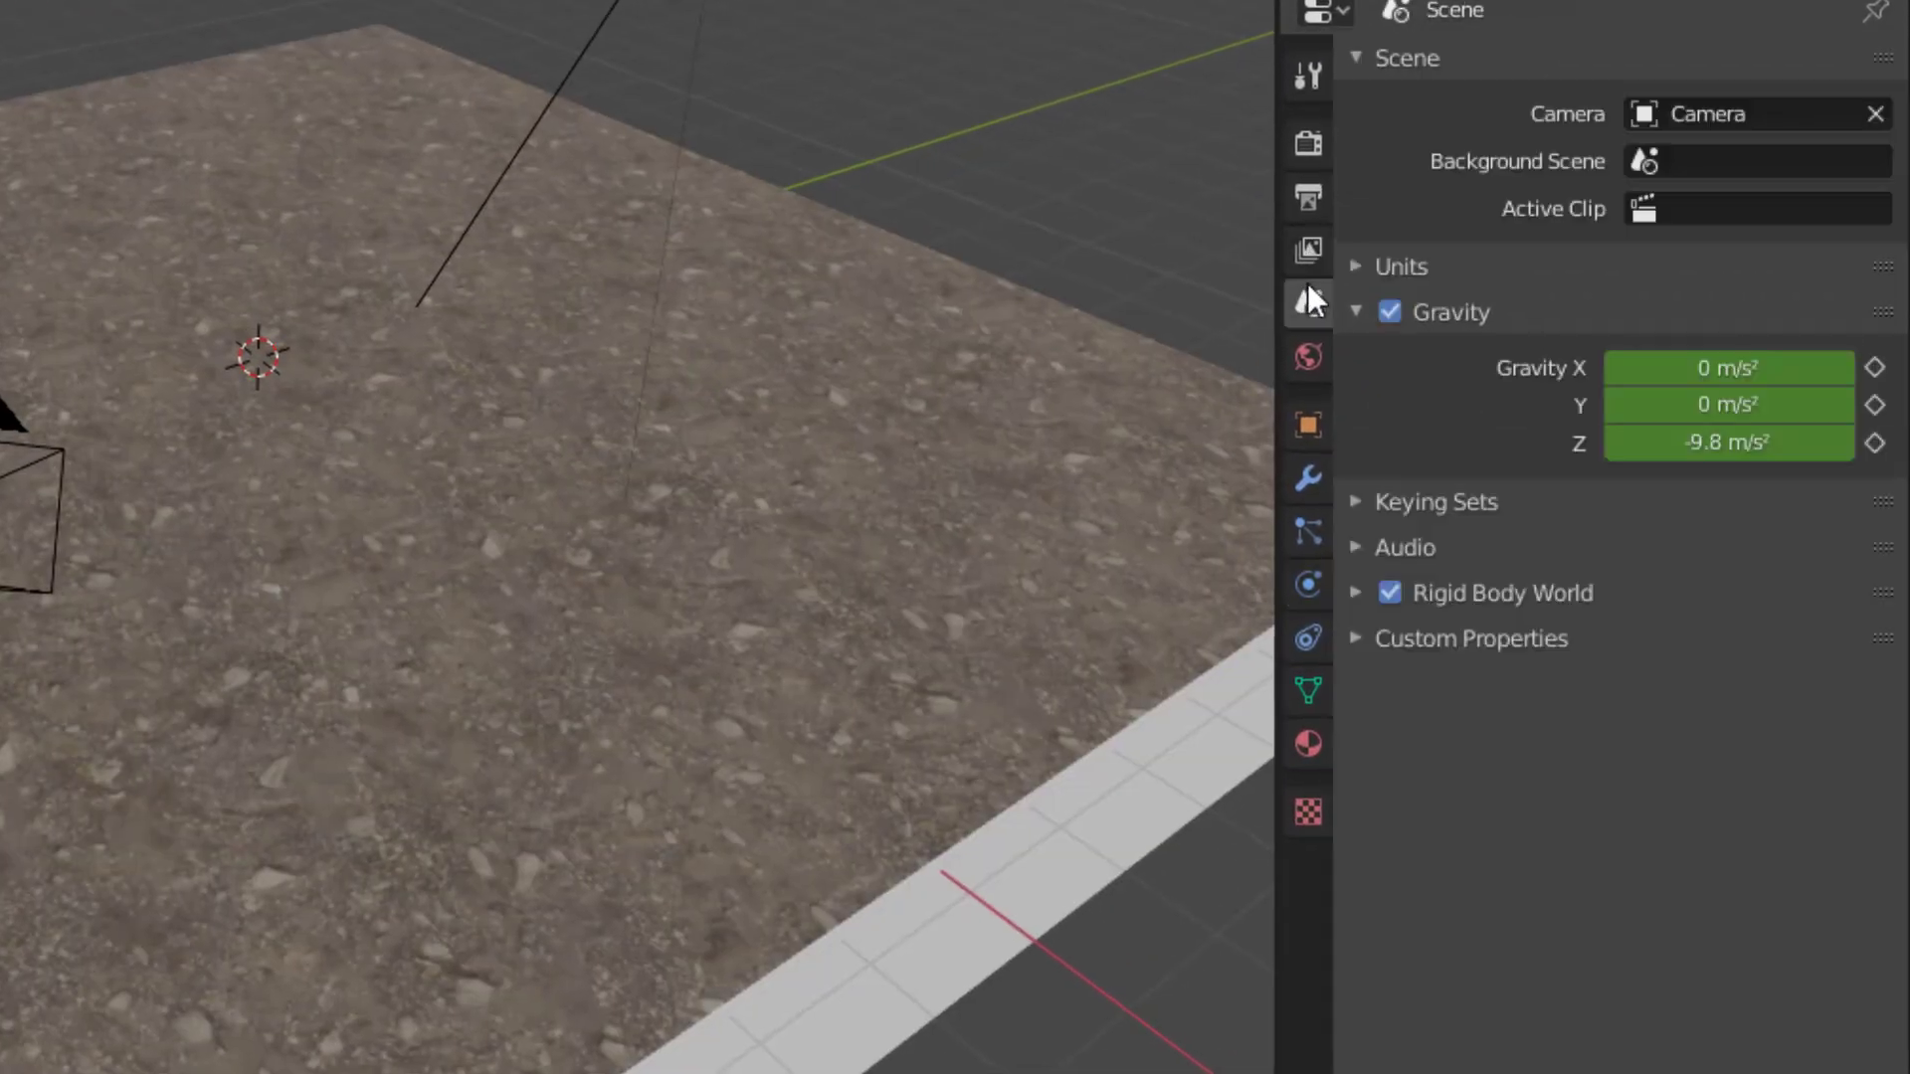
click(1359, 594)
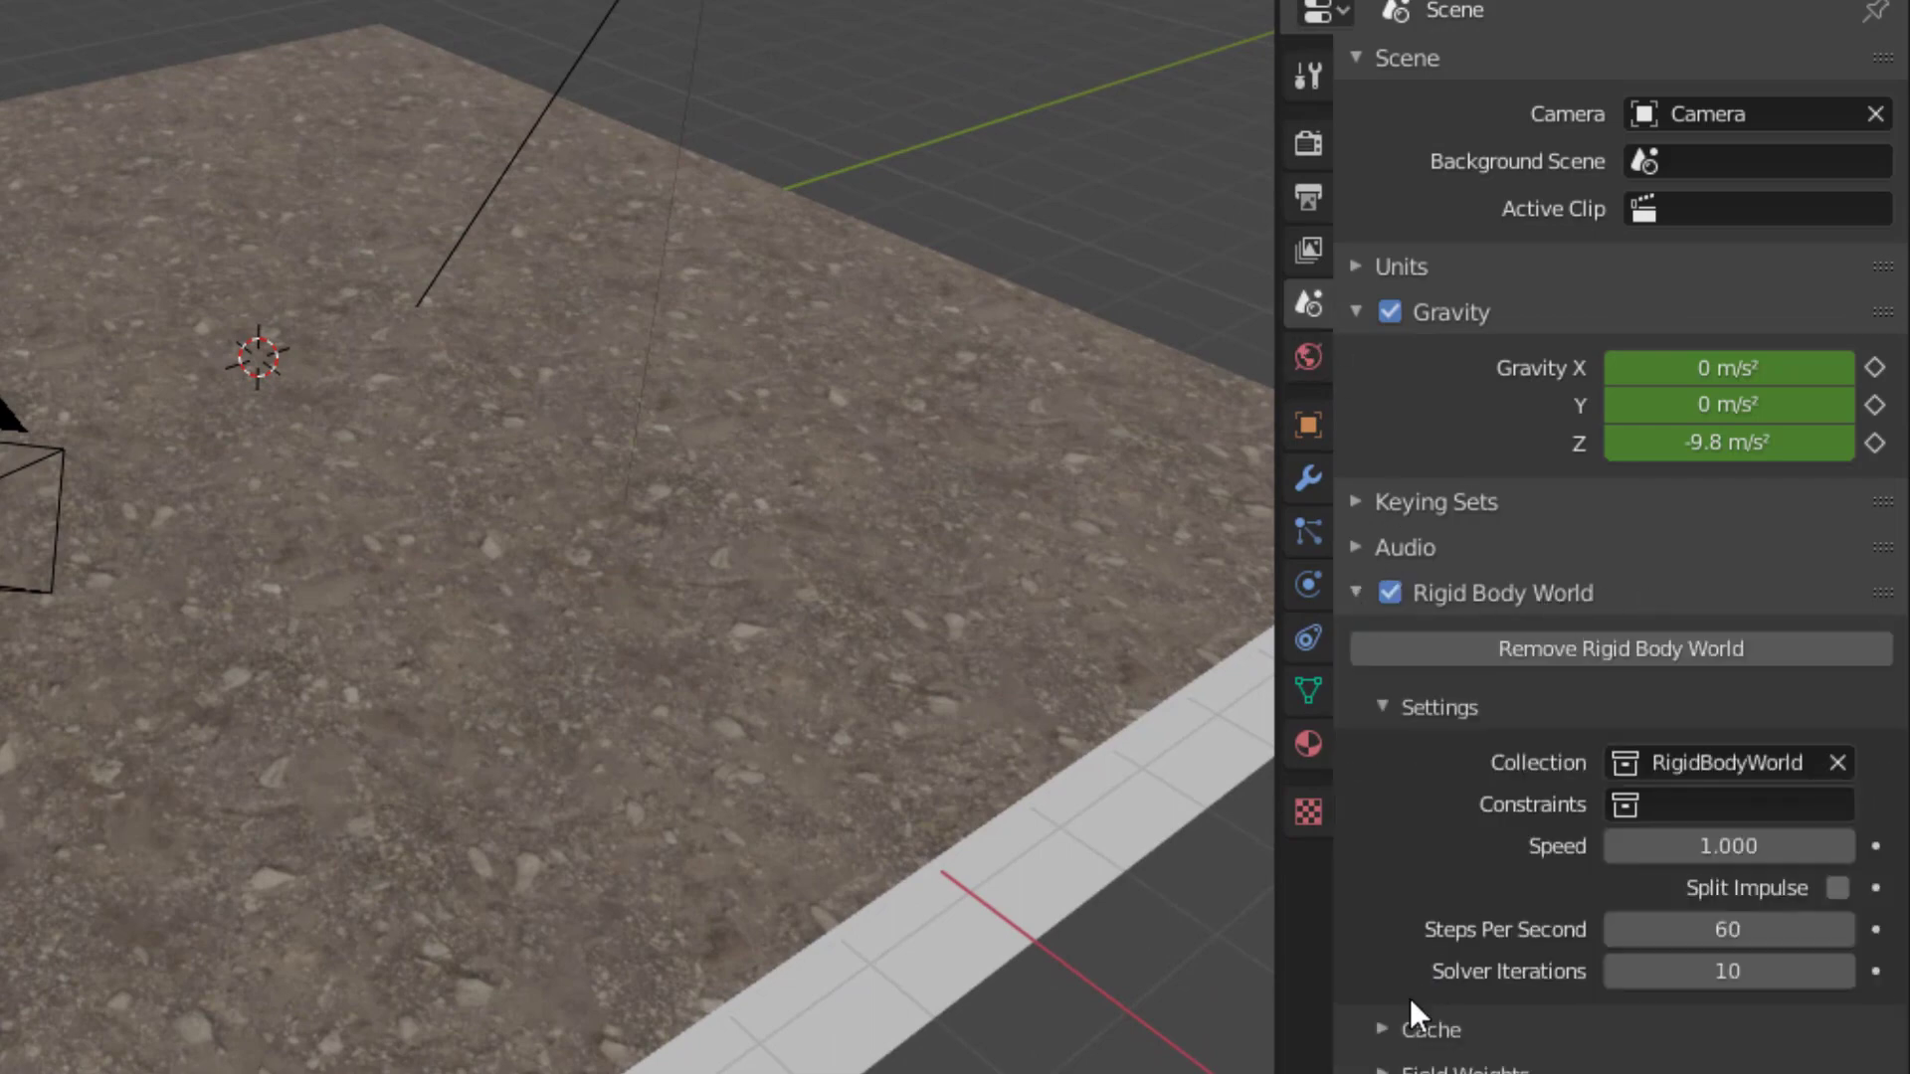
click(1418, 1029)
middle_drag(1422, 1035, 1435, 819)
click(1460, 1019)
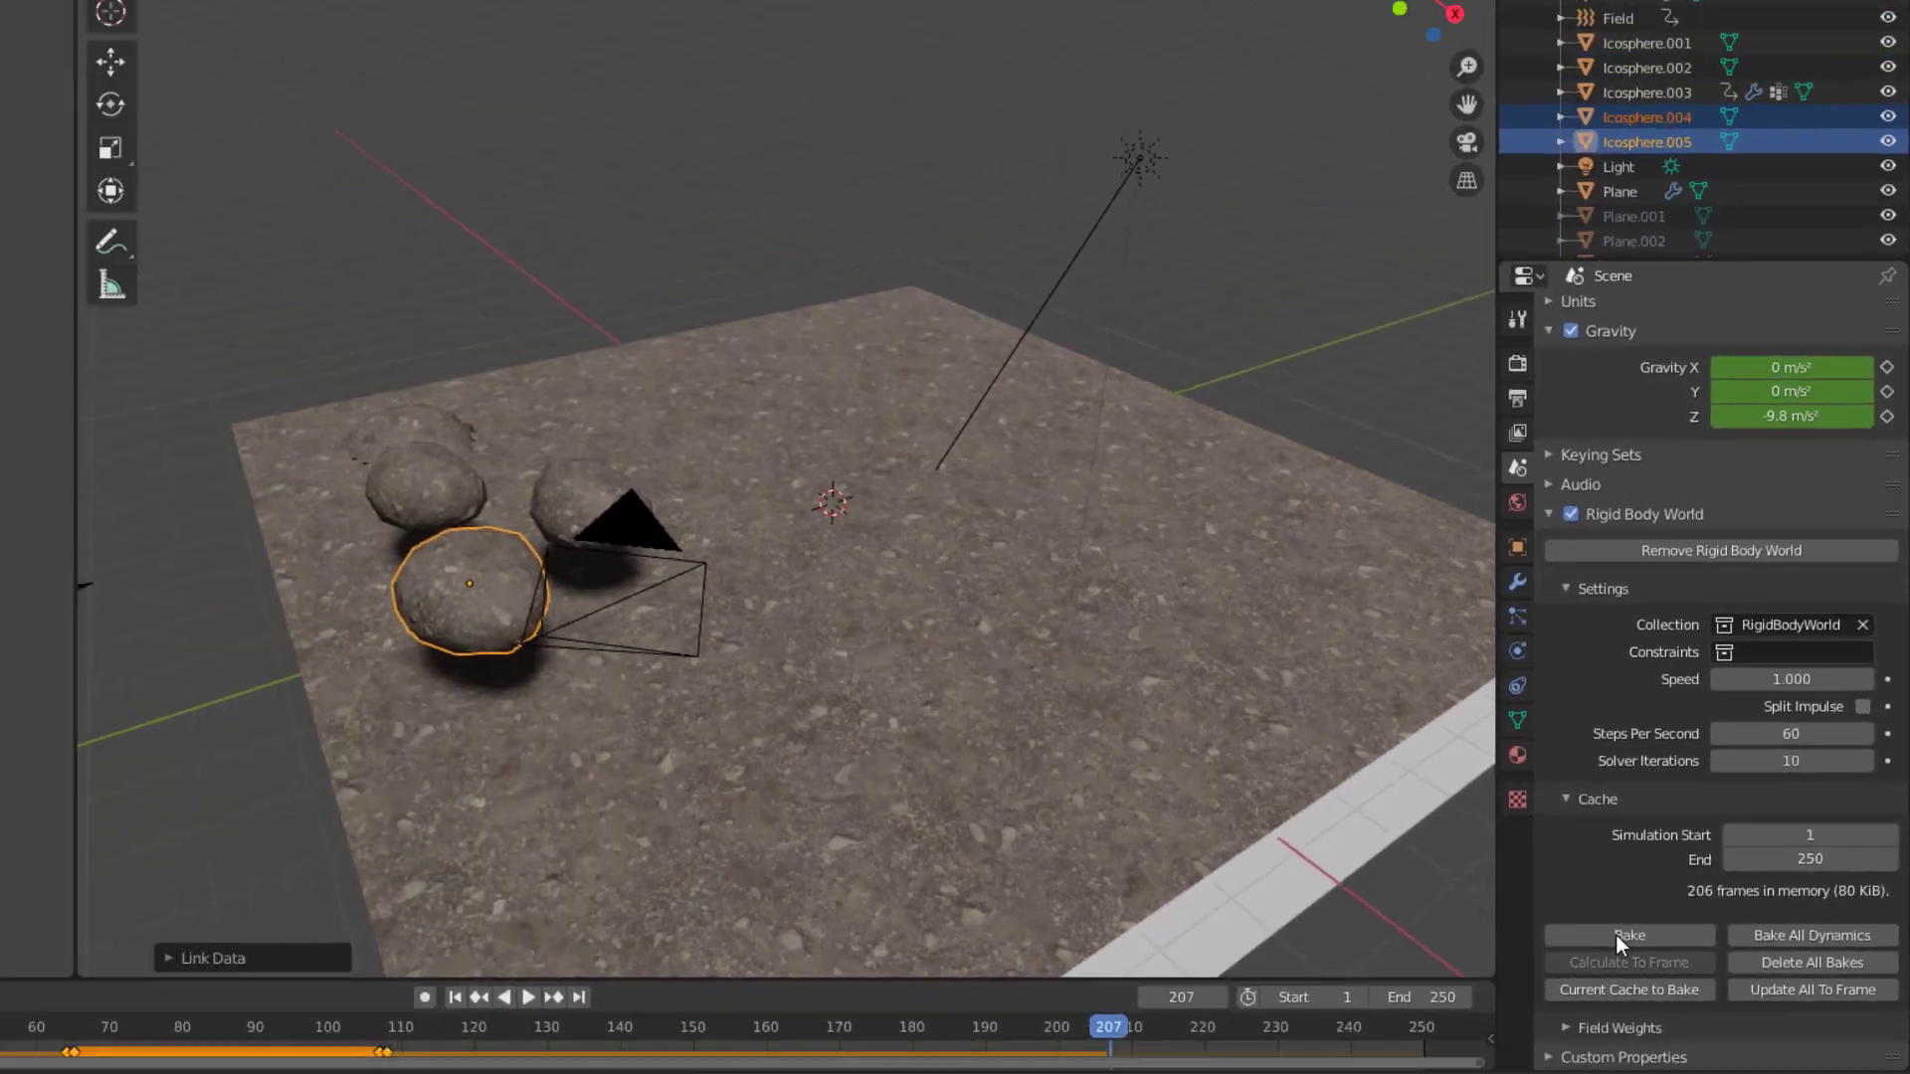
- Stop the playback and save the project under its existing file name
key(space)
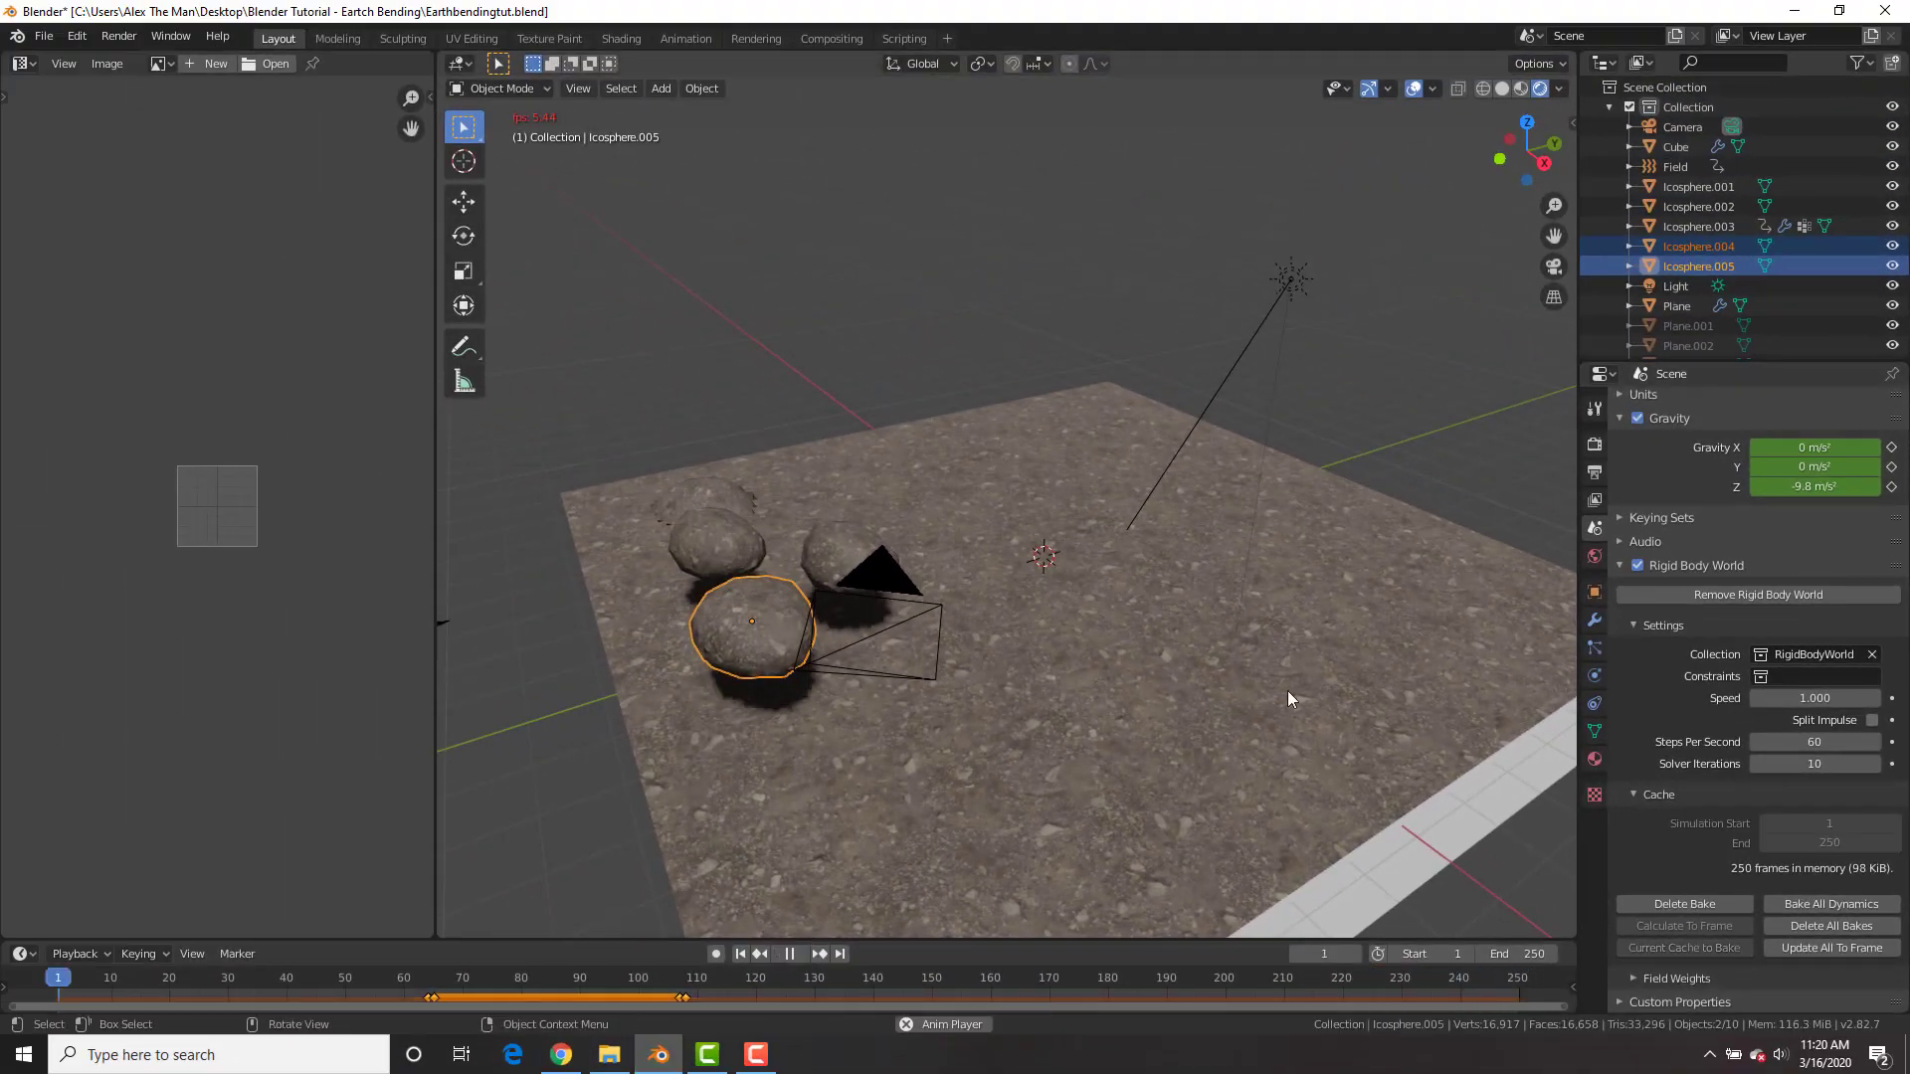
click(44, 36)
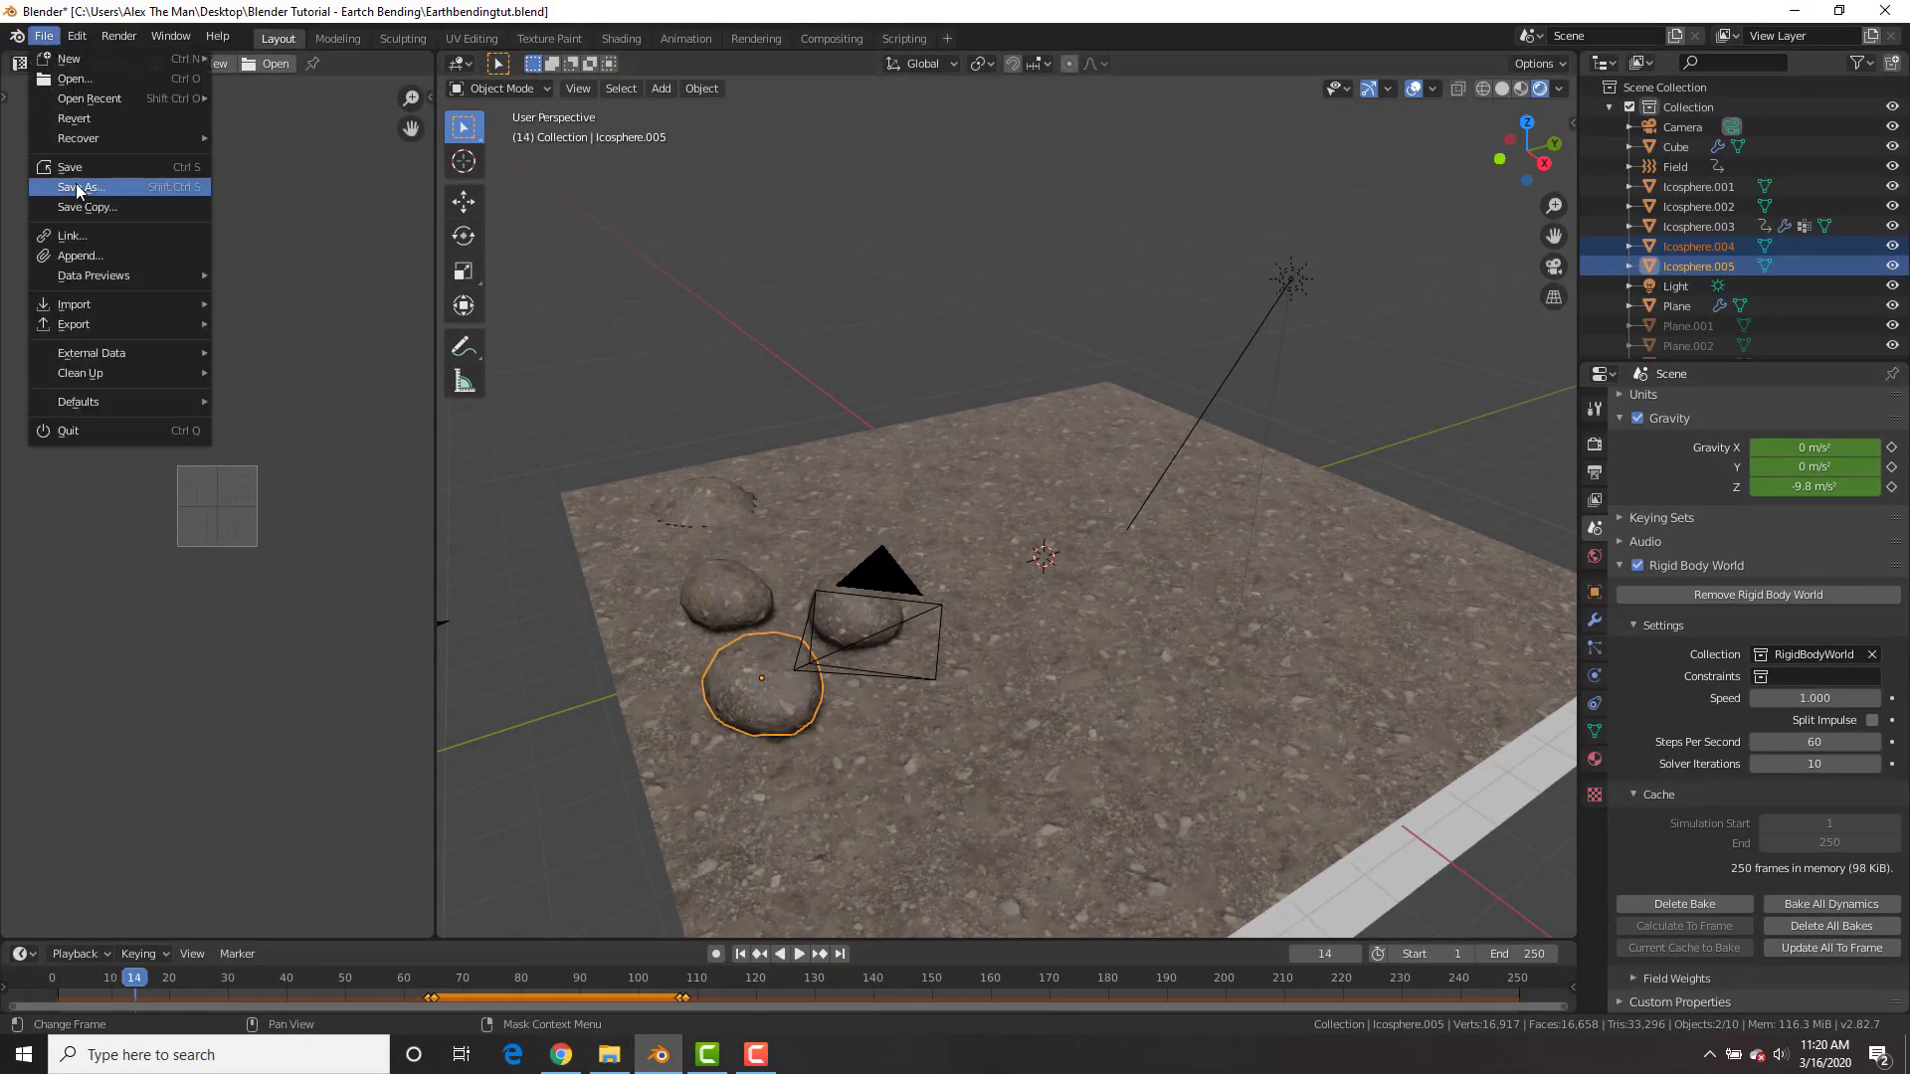
click(60, 169)
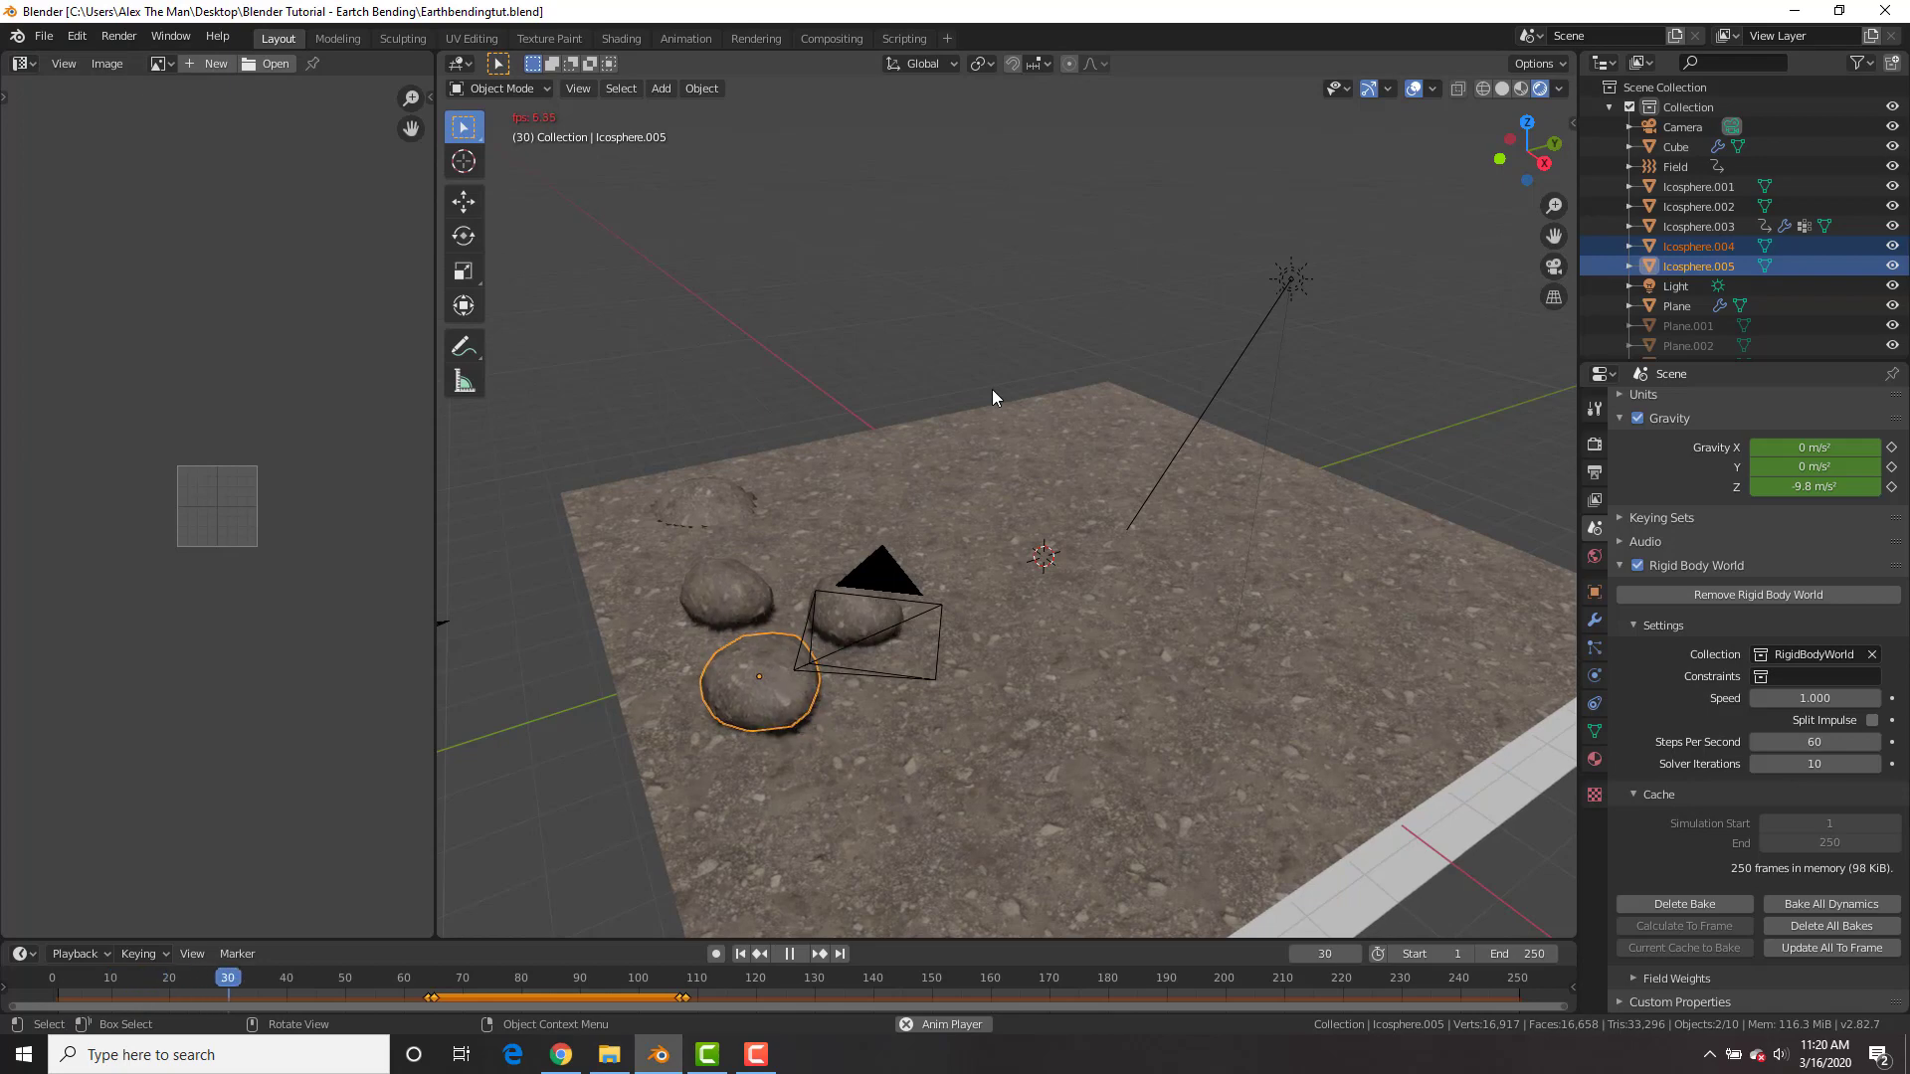
- Deselect everything, play the baked animation in solid shading to frame 232, and inspect the terrain up close in rendered shading
click(993, 397)
click(1502, 87)
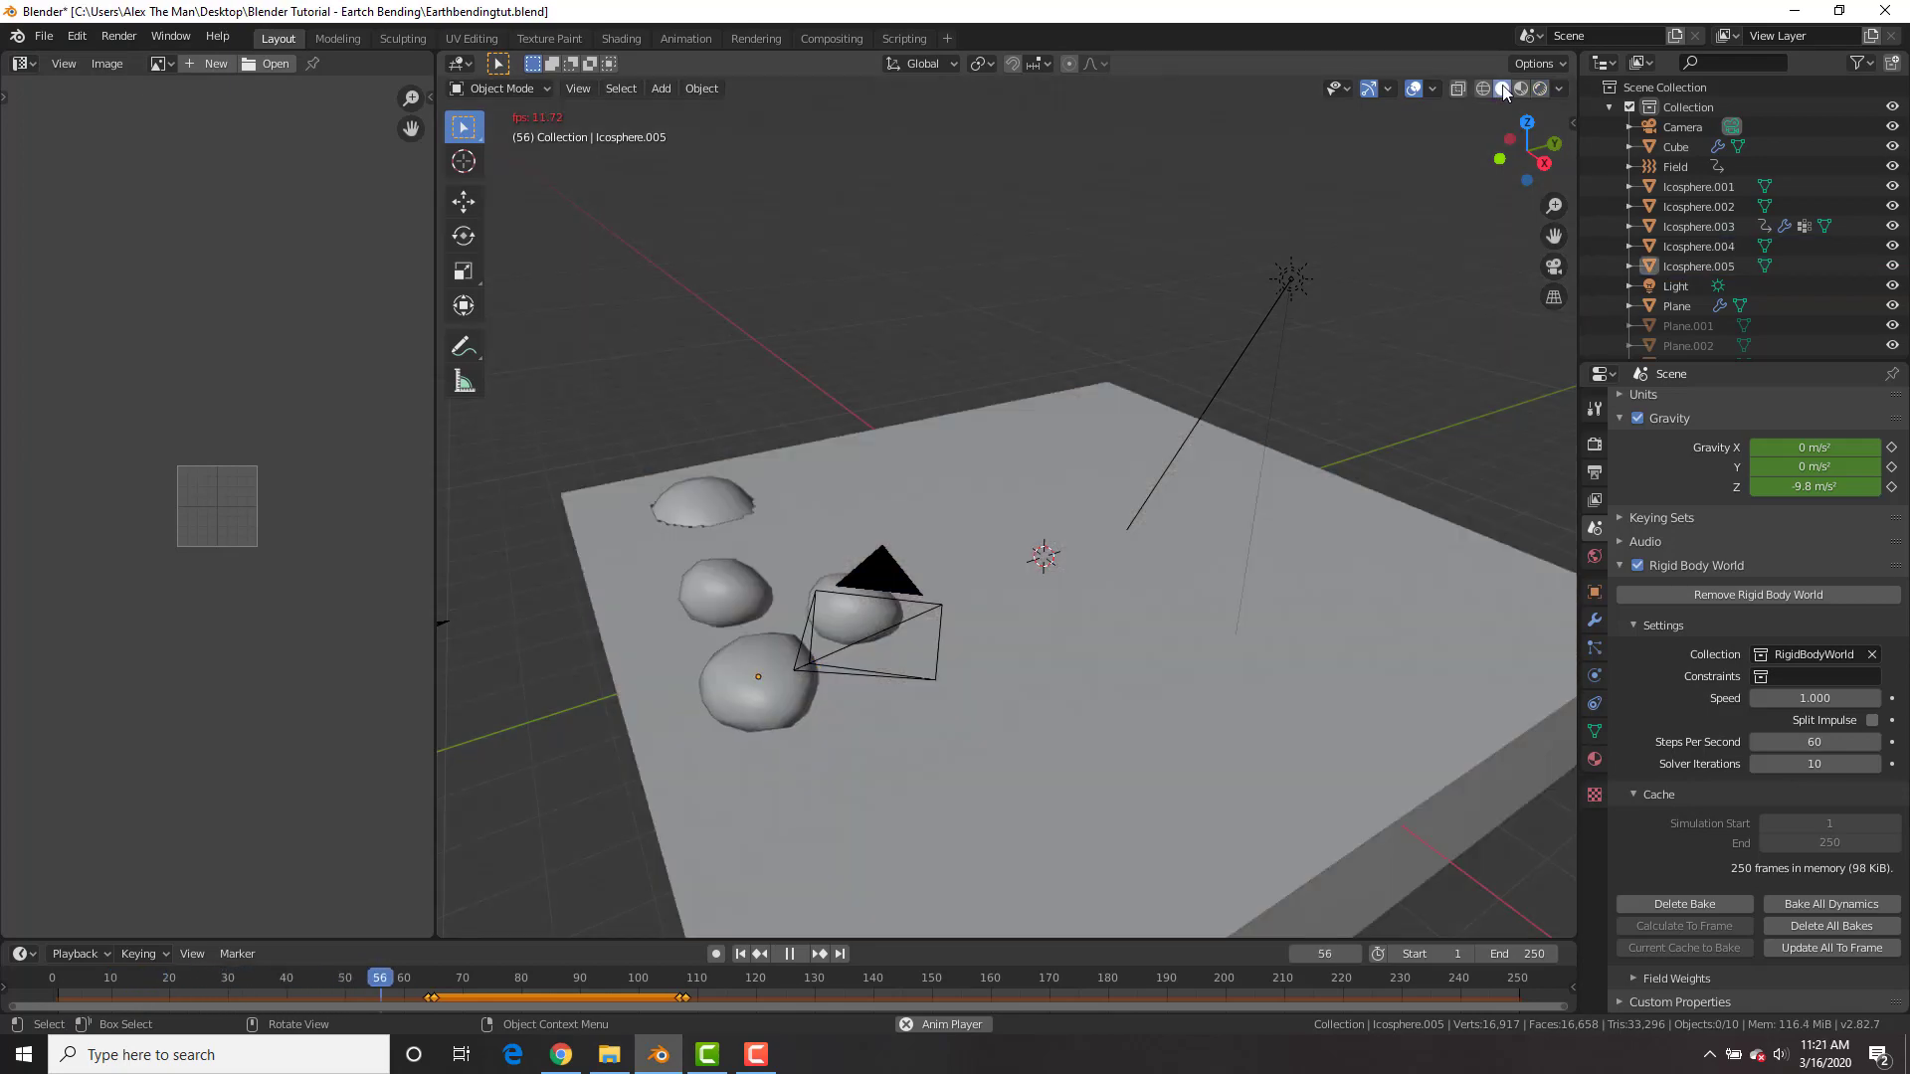
middle_drag(1225, 337, 1267, 390)
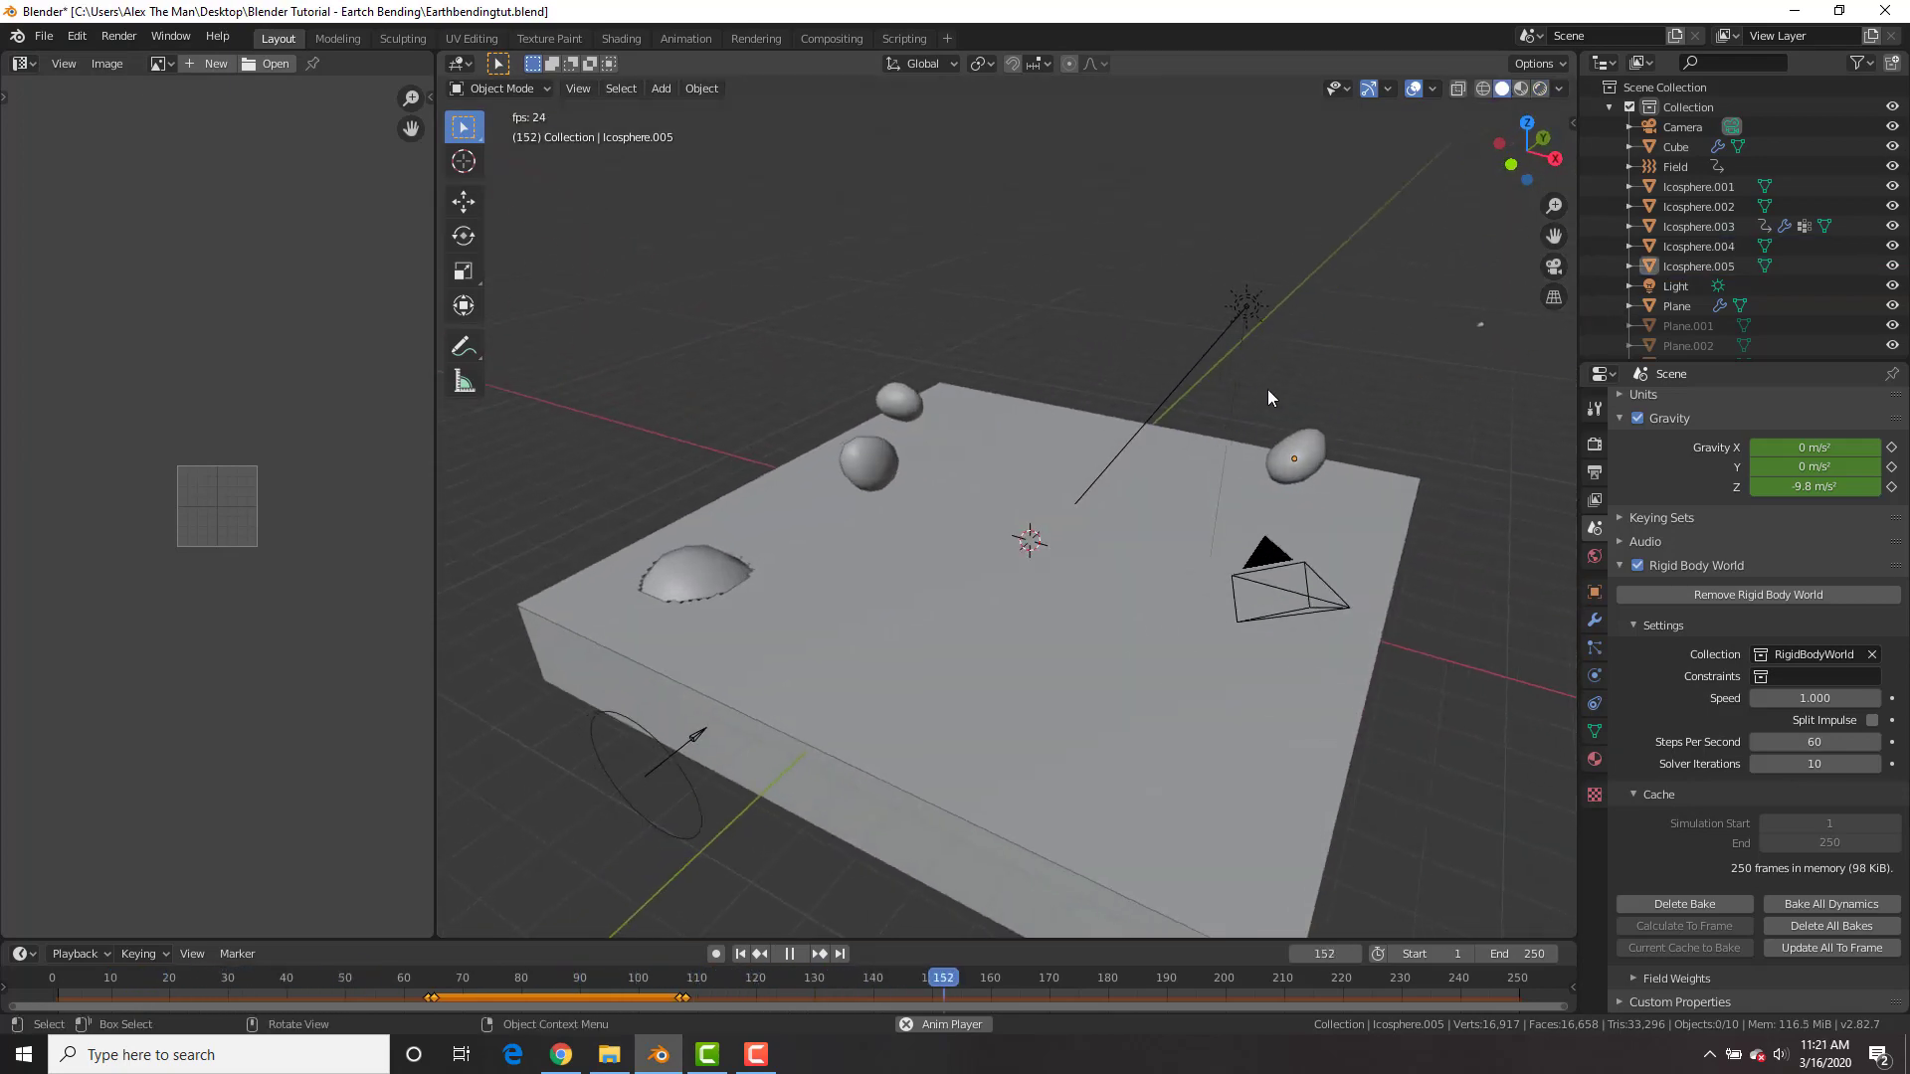
key(space)
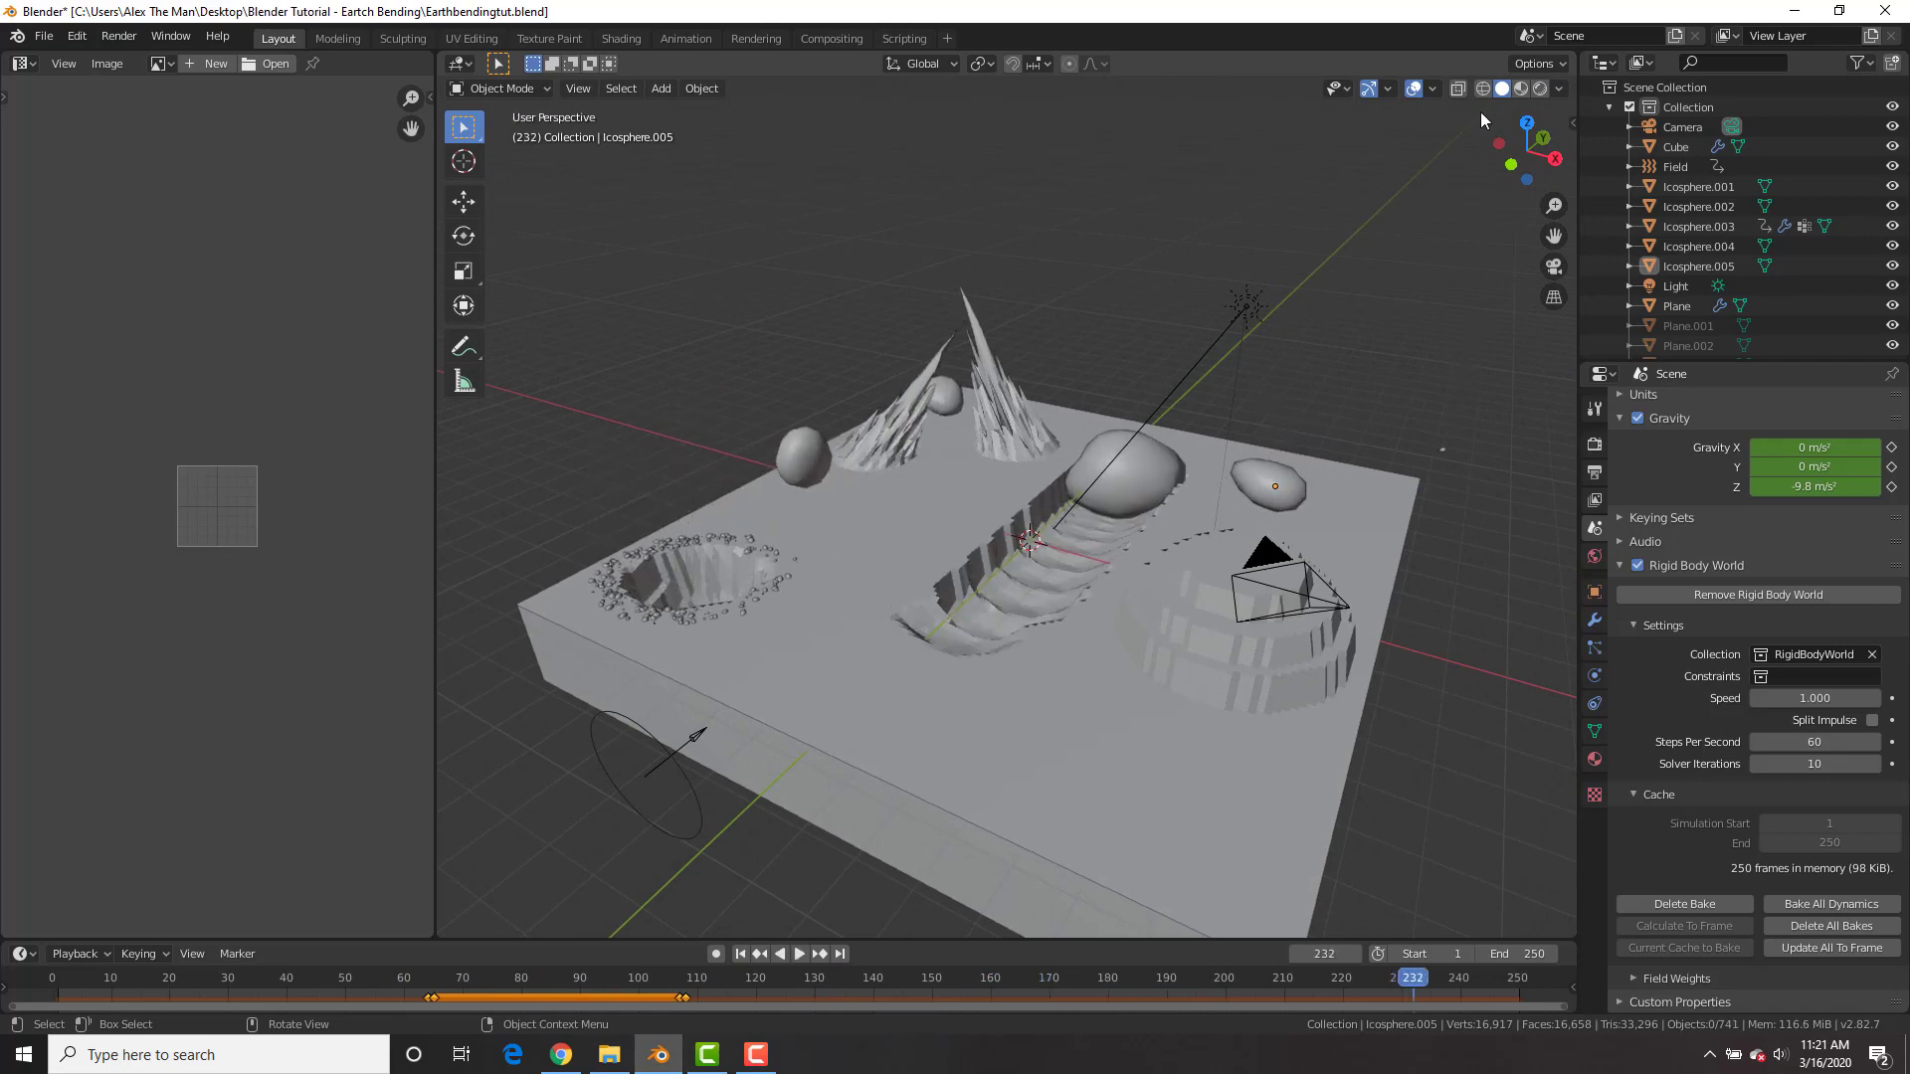
click(1540, 89)
mouse_move(1269, 373)
middle_down()
mouse_move(1210, 368)
mouse_move(1262, 380)
middle_up()
scroll(1261, 380, up, 3)
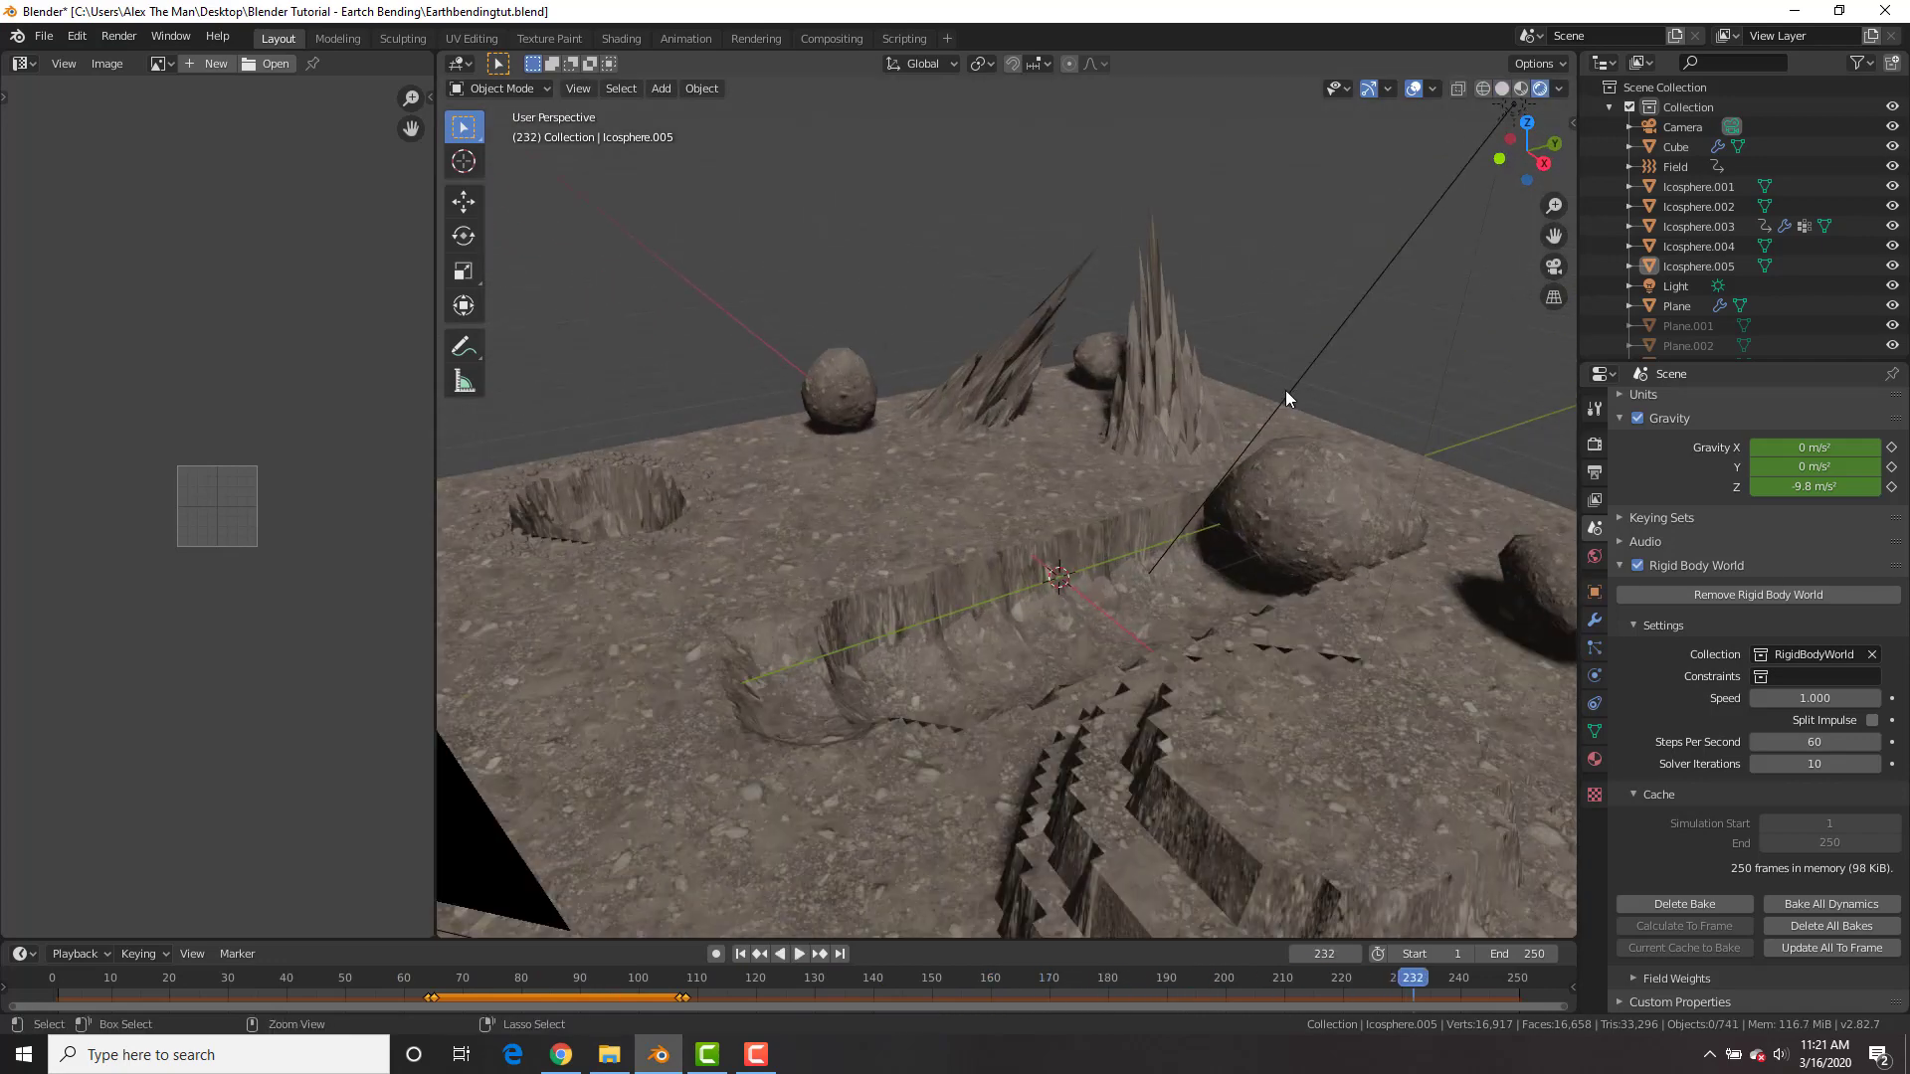